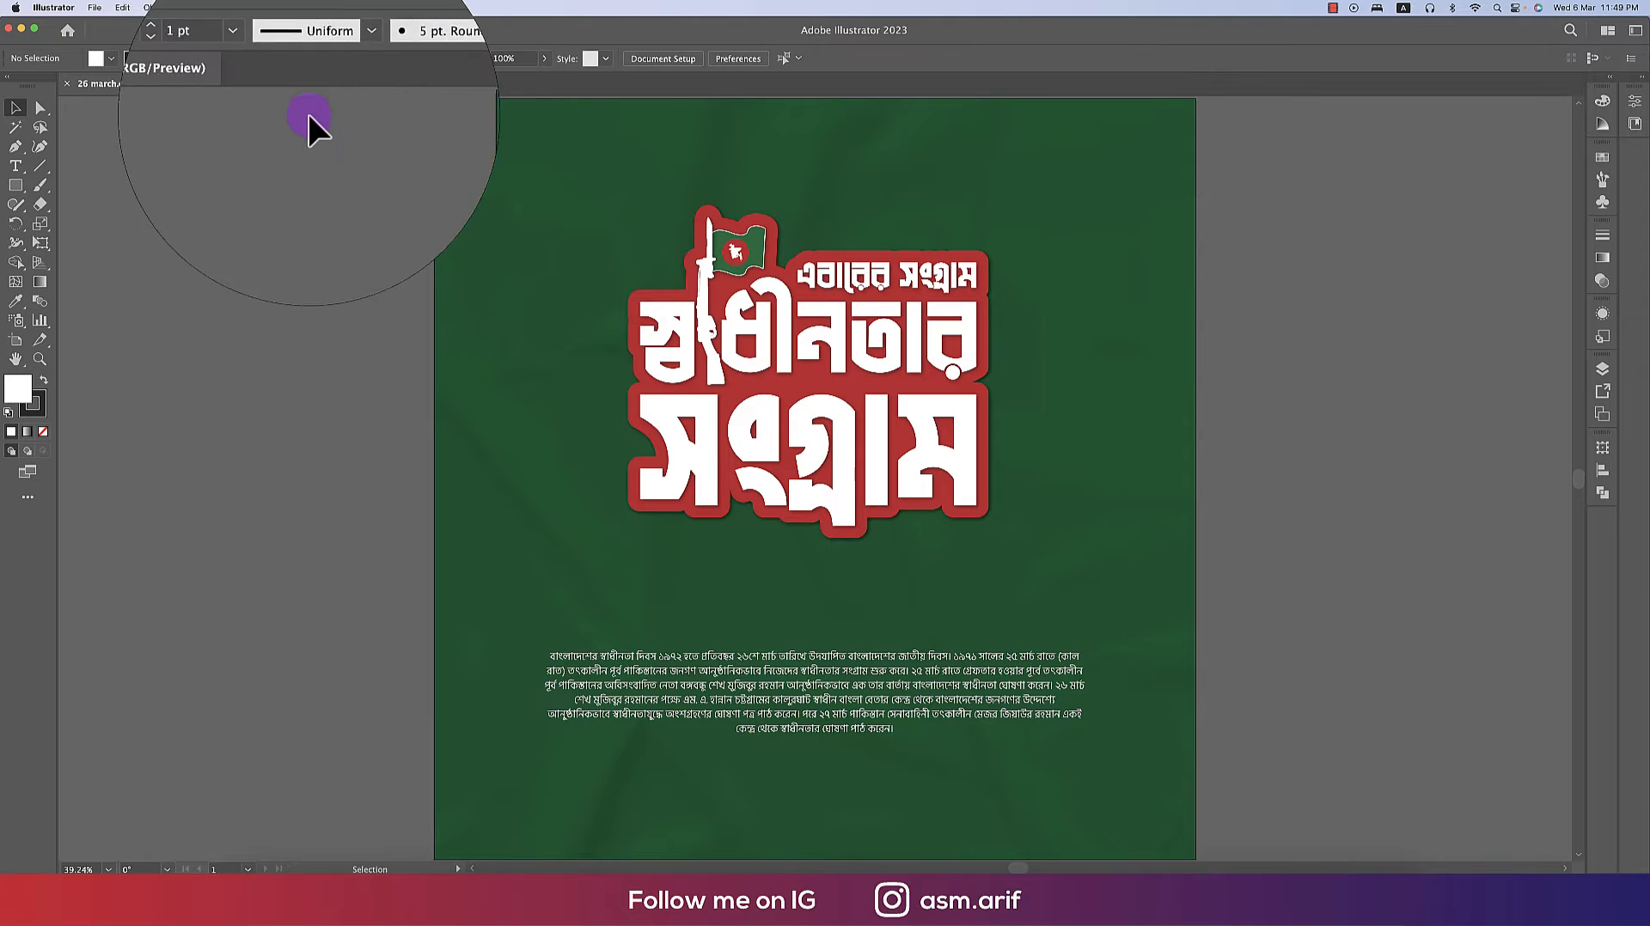
- Start a new document from the 2000 × 2000 px print preset and name it 26
click(95, 7)
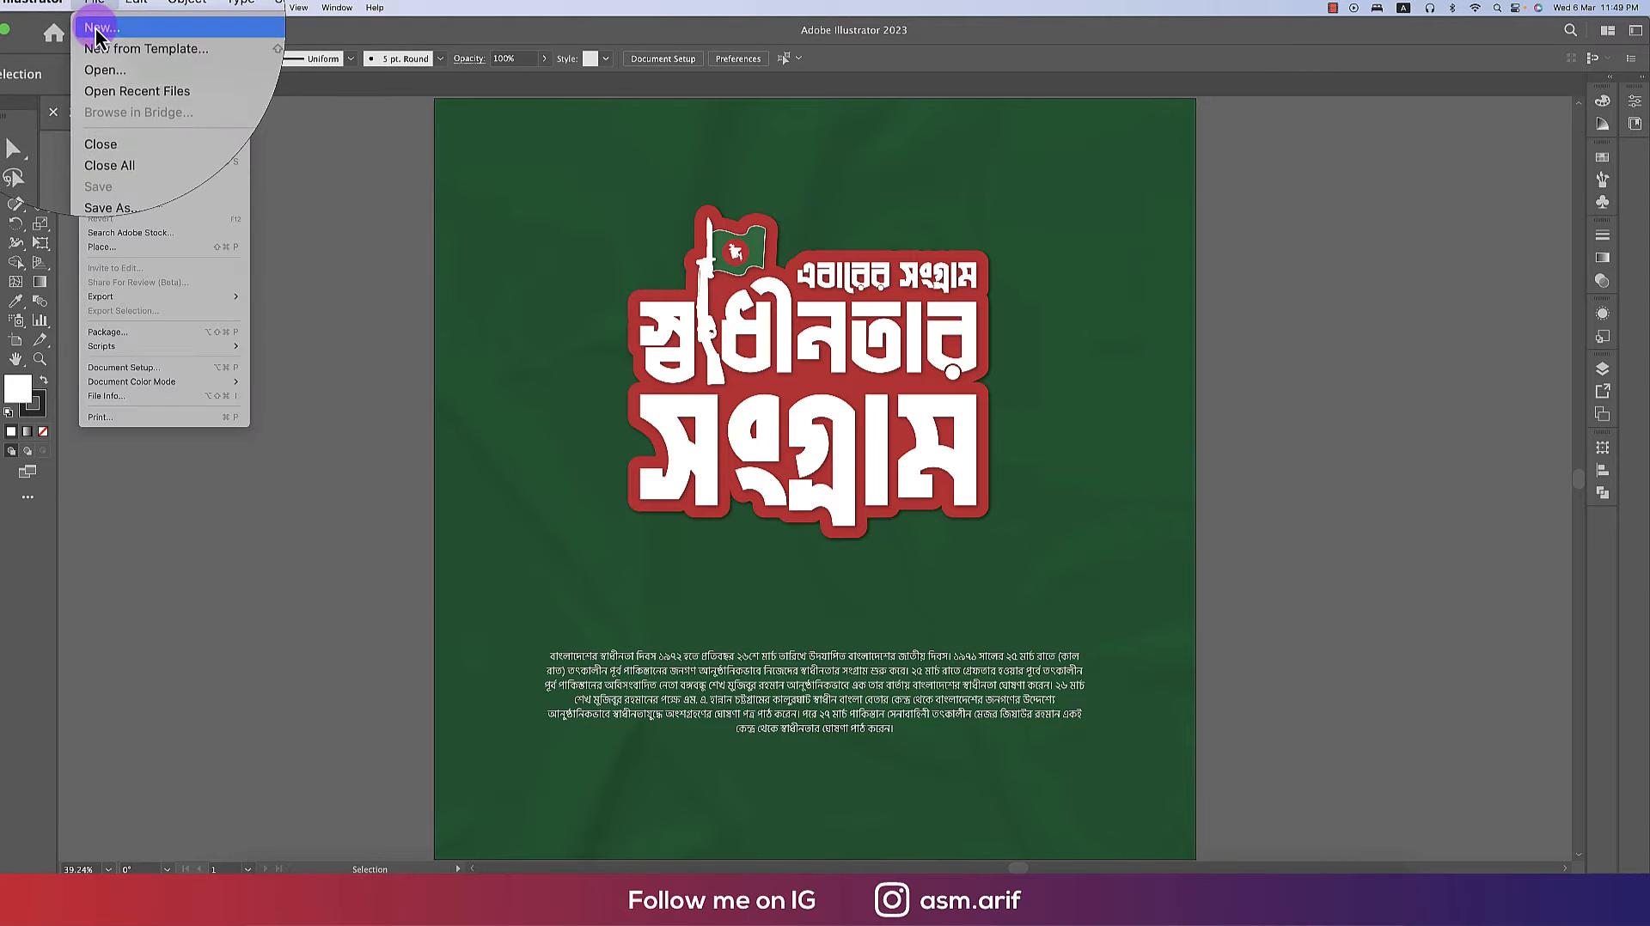
click(100, 31)
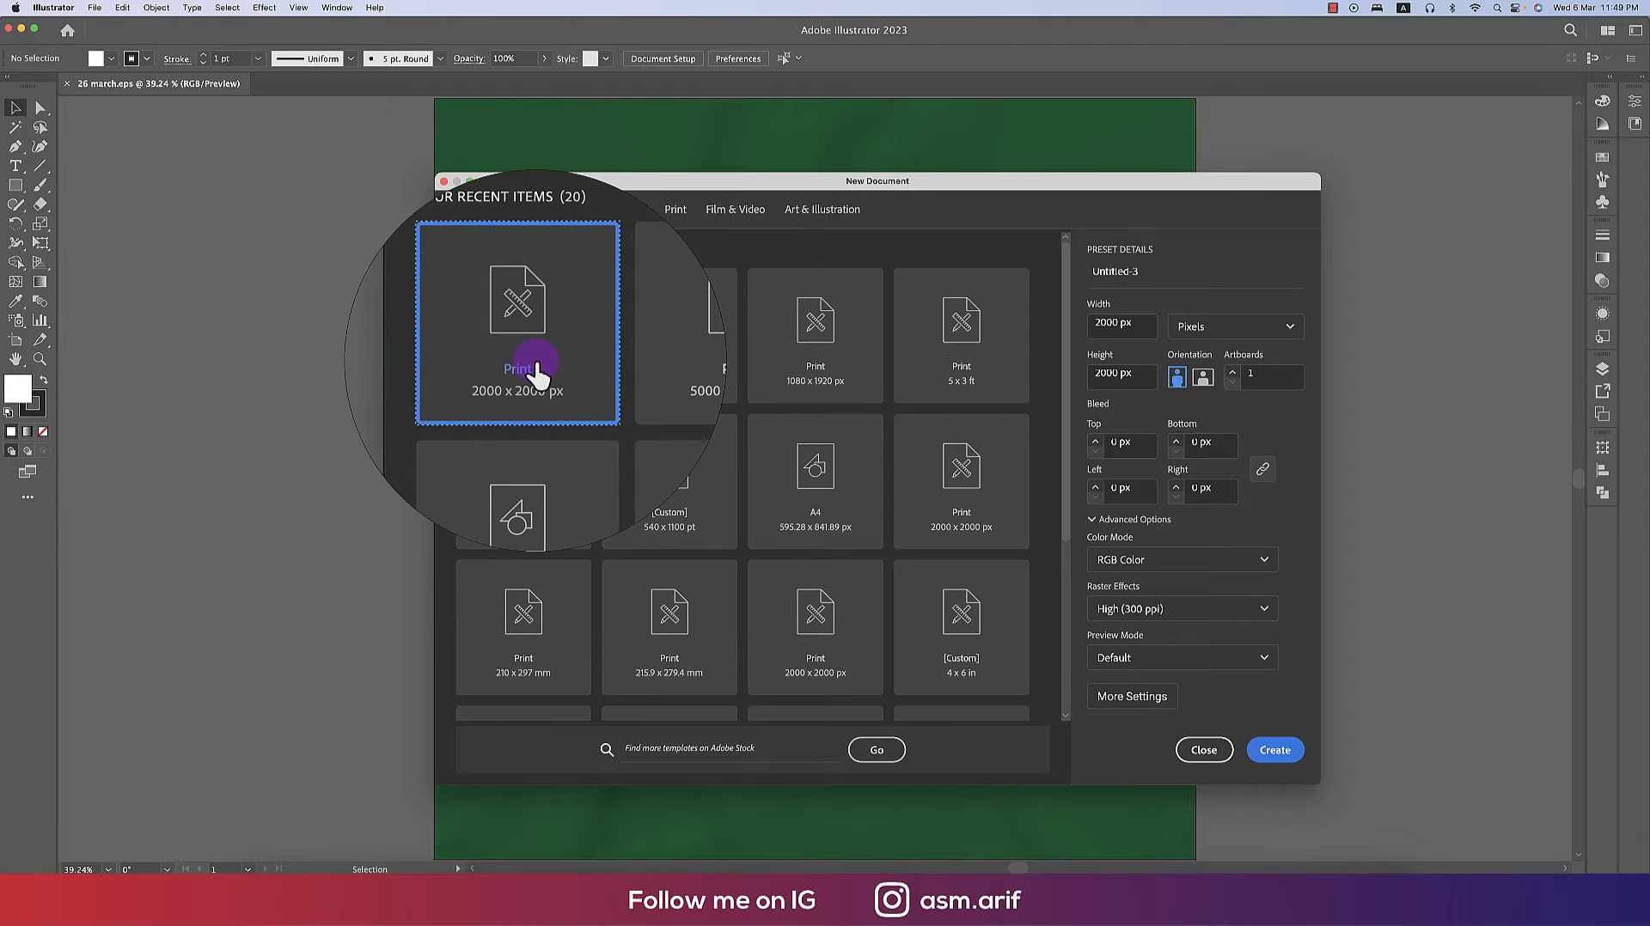
click(1117, 324)
click(1131, 376)
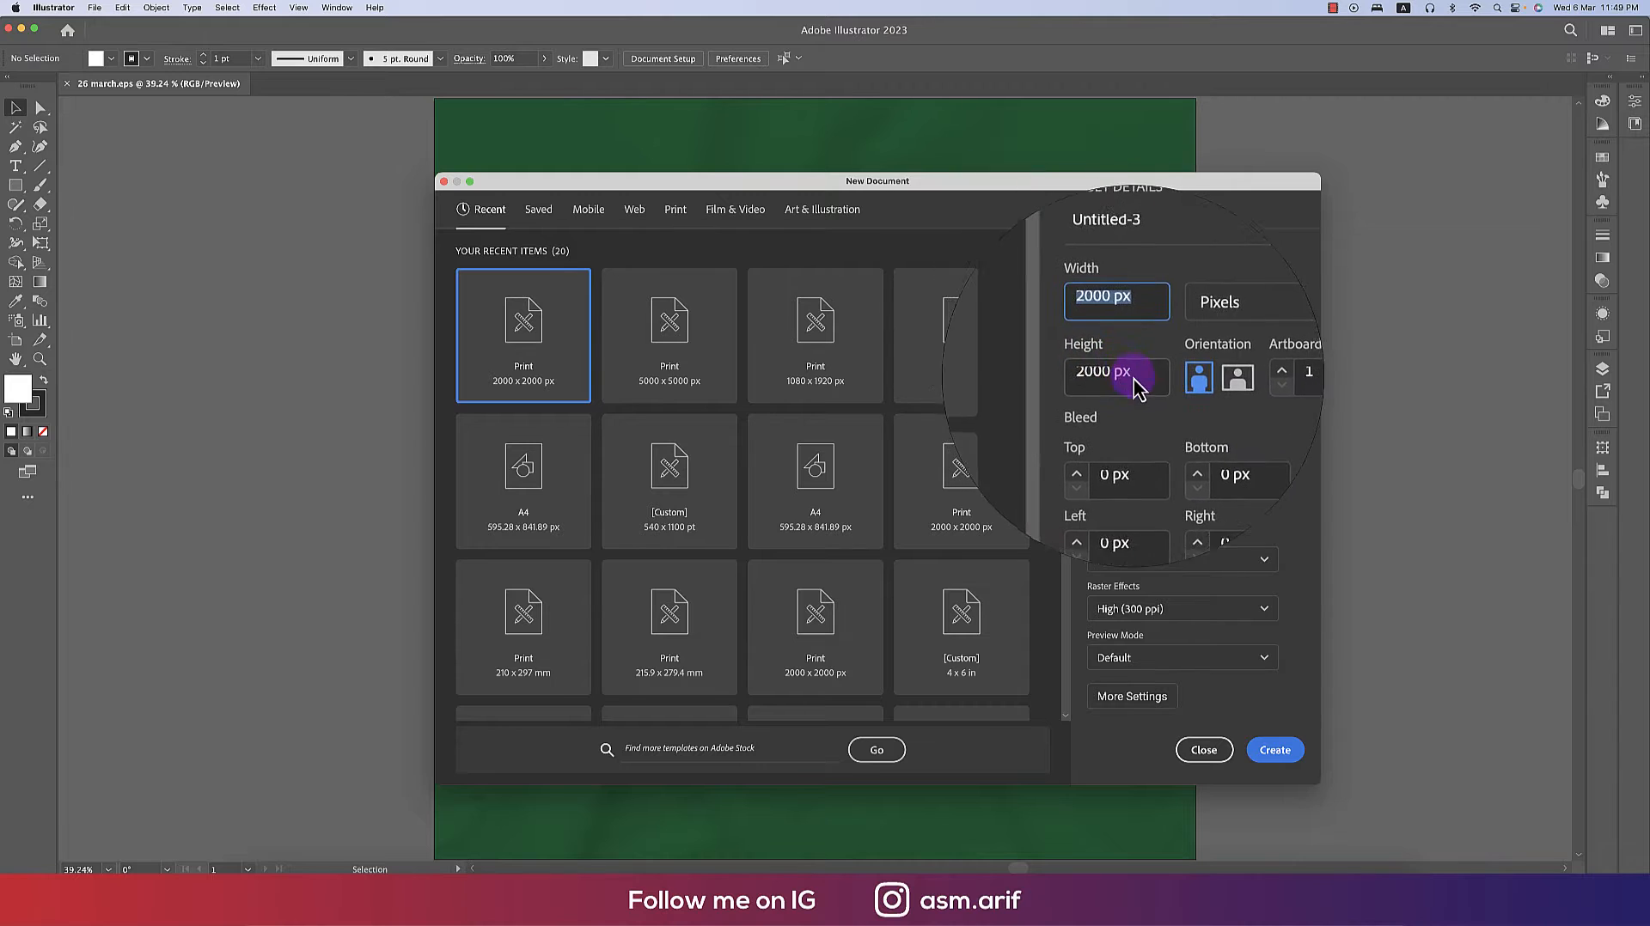
click(1131, 266)
text(26)
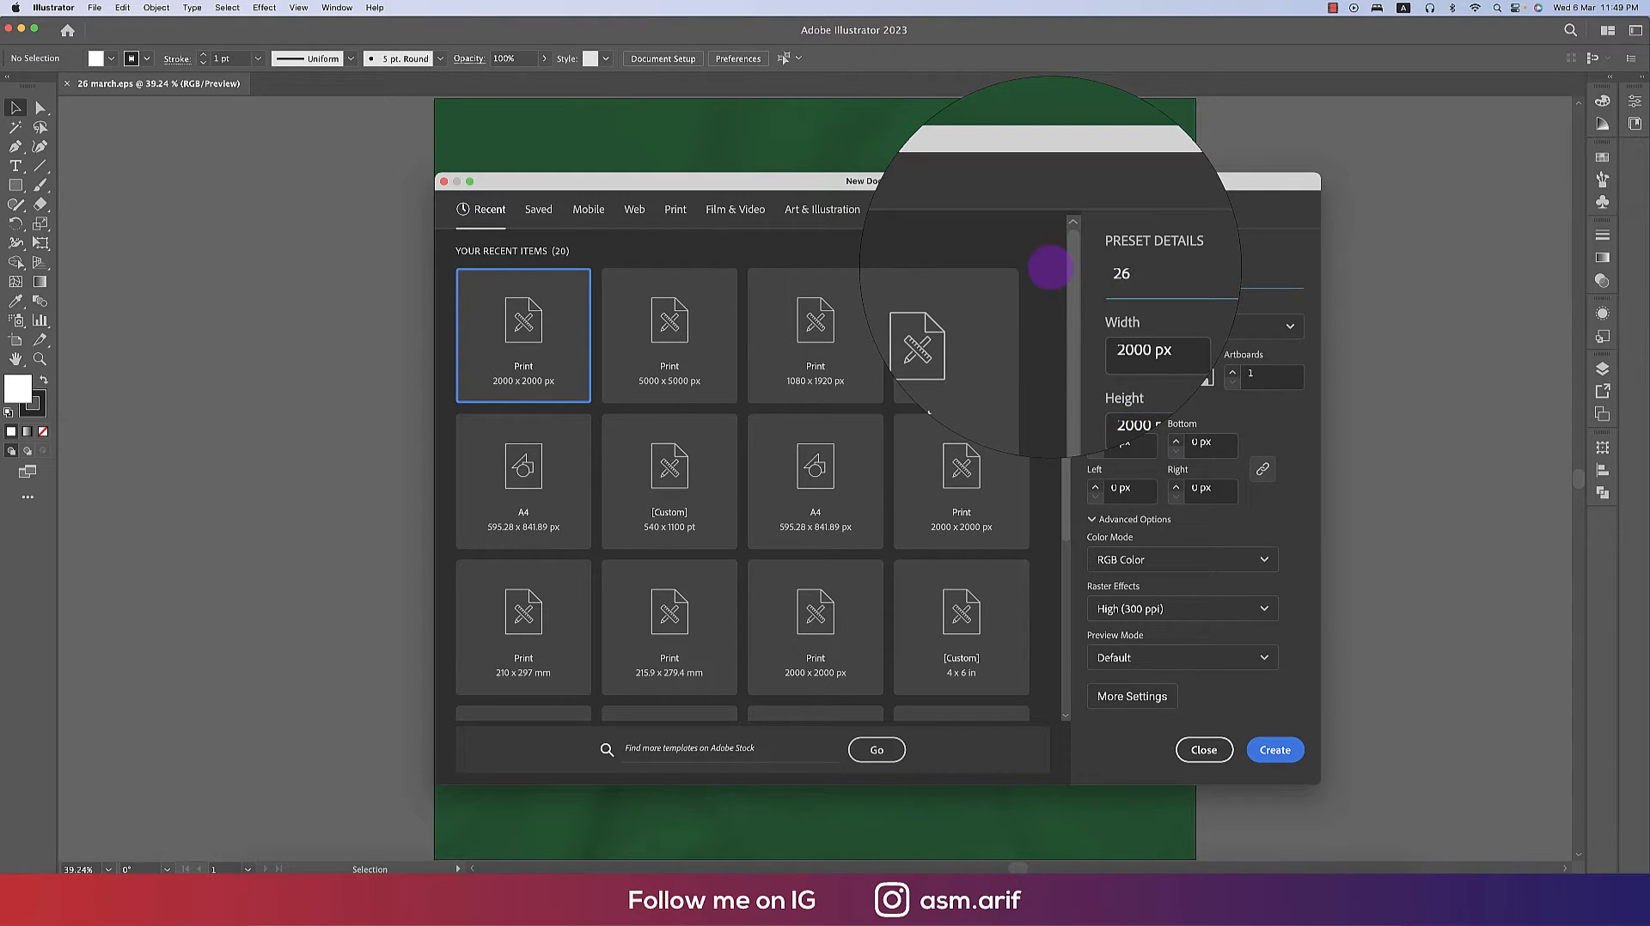
- Keep the color mode as RGB Color and create the document
click(1154, 563)
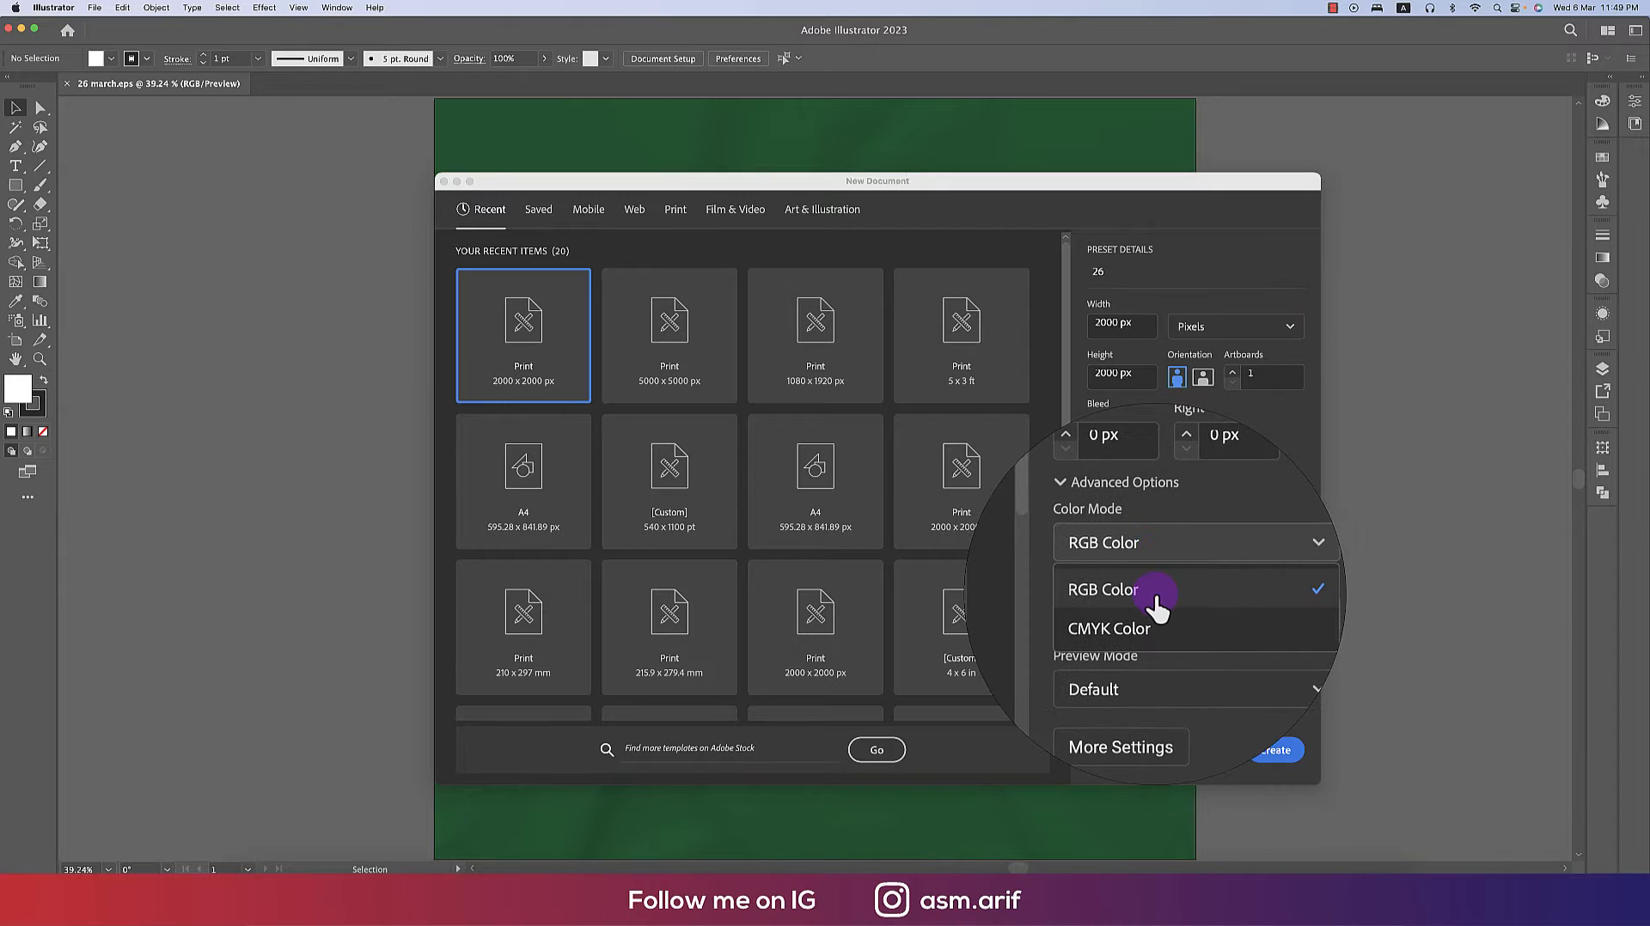
click(1156, 595)
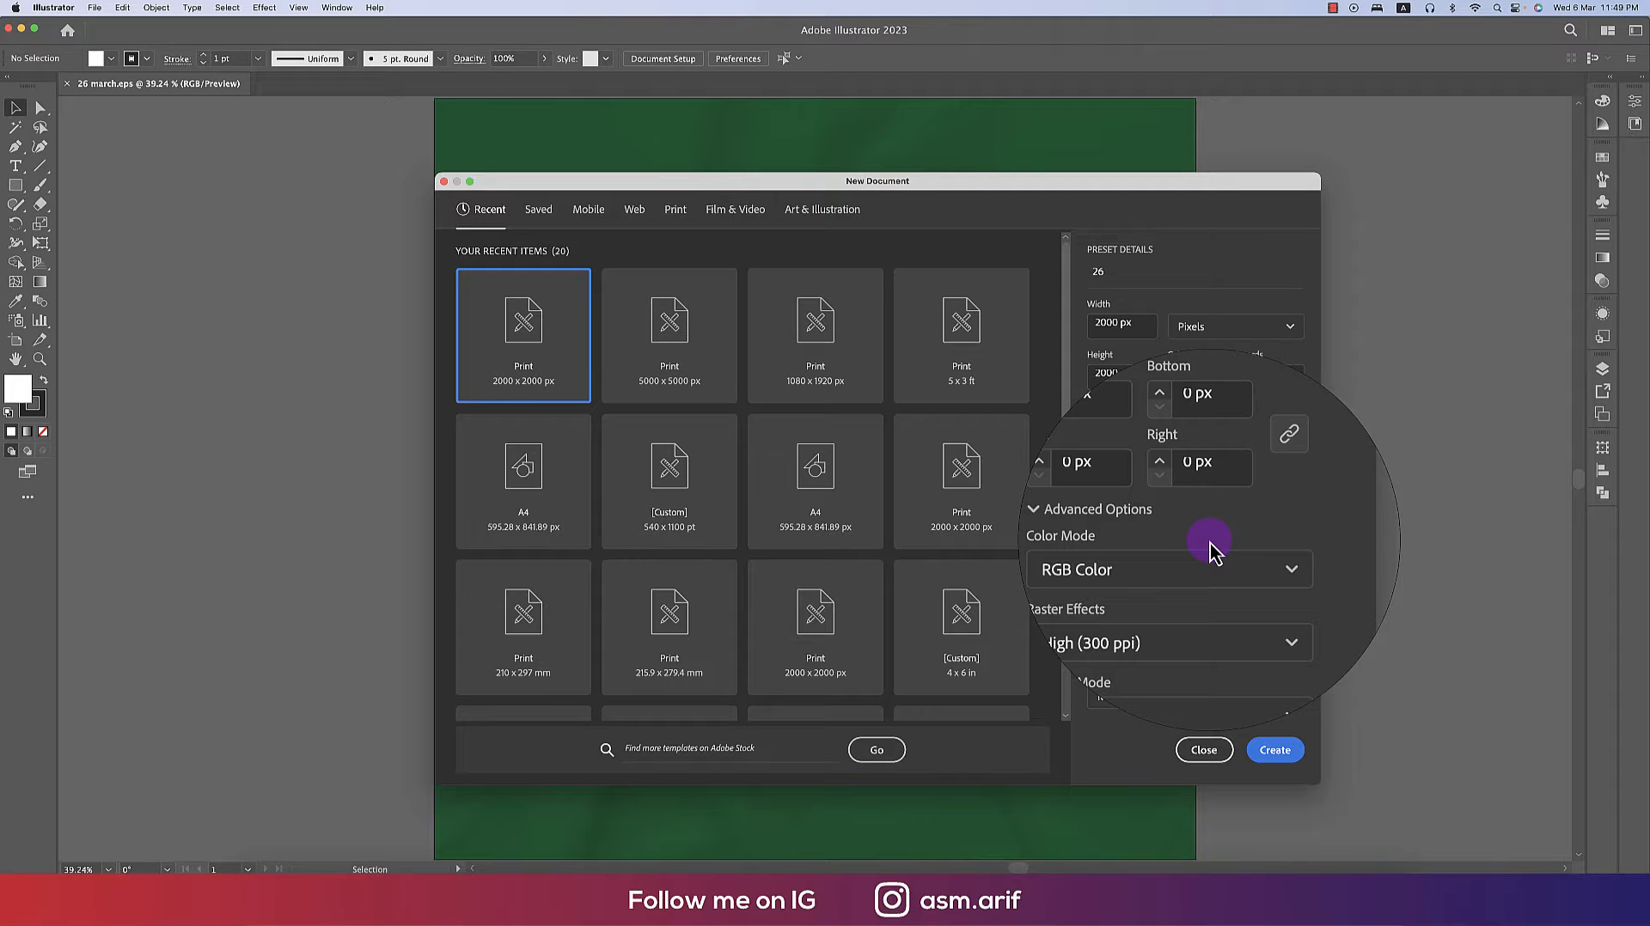
click(1212, 558)
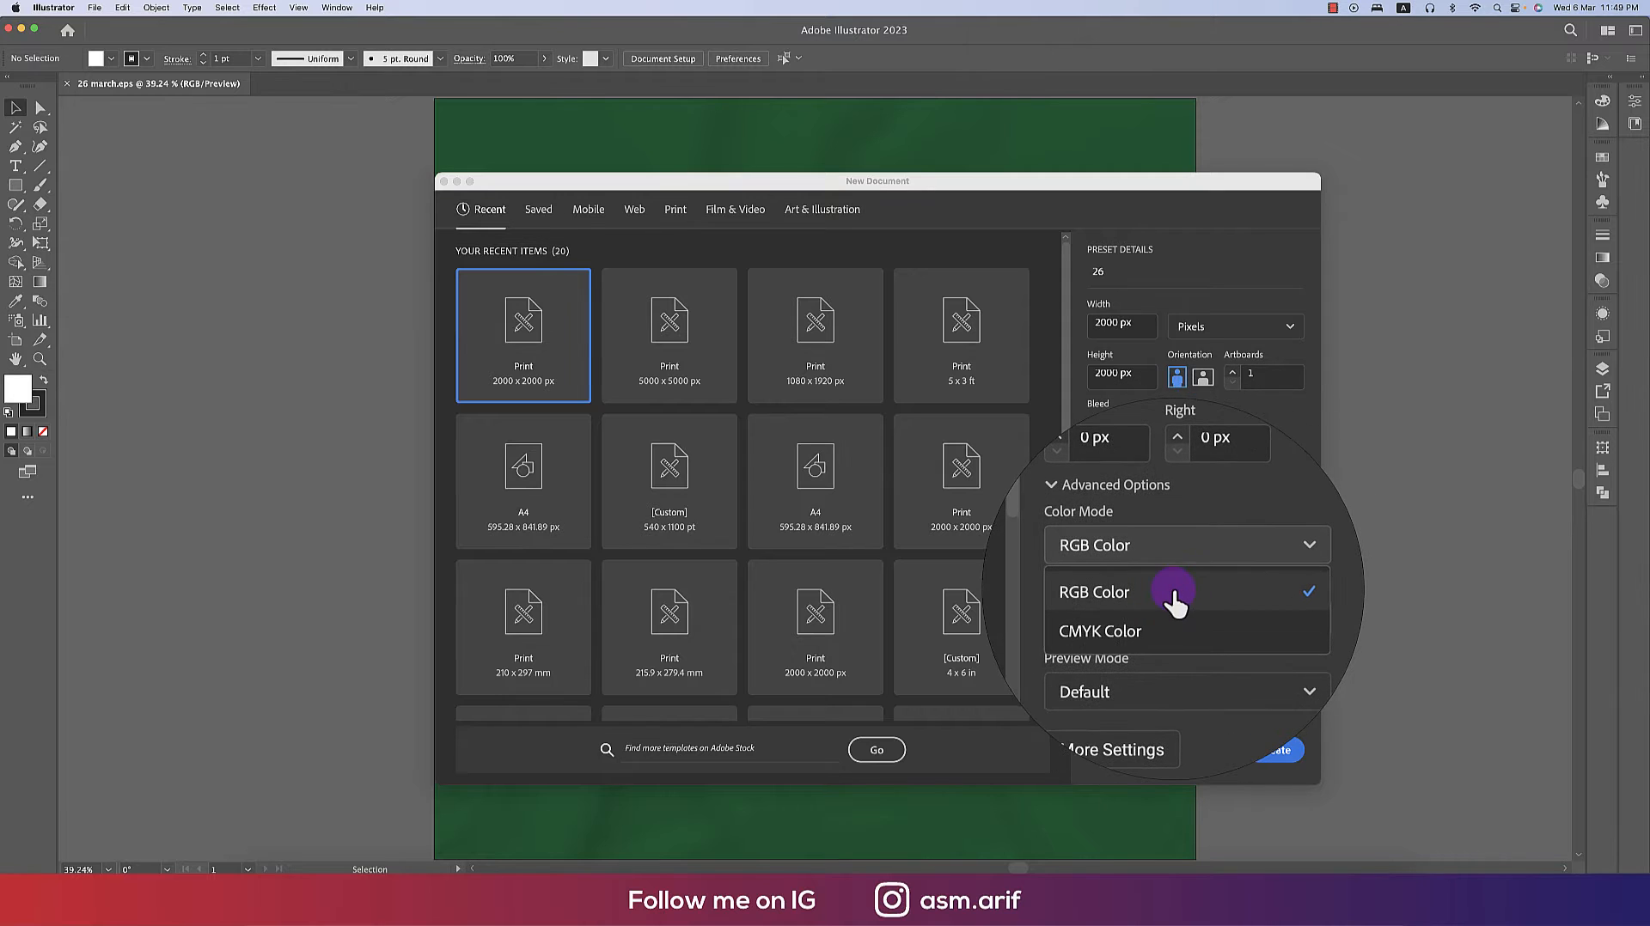
click(1179, 588)
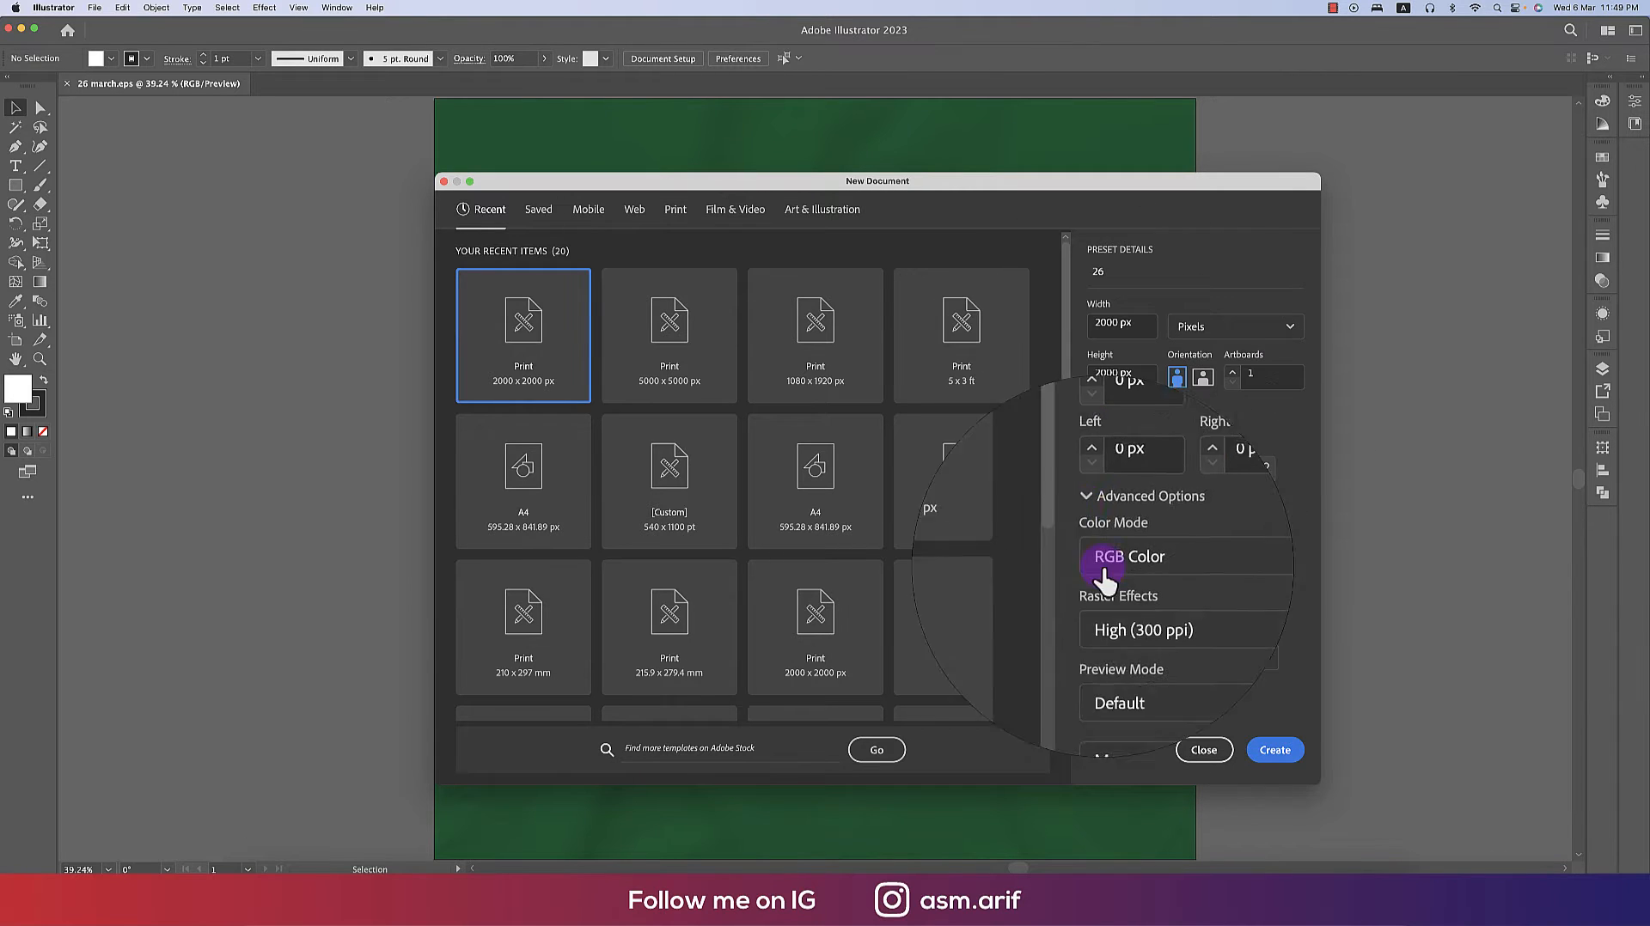
click(1262, 756)
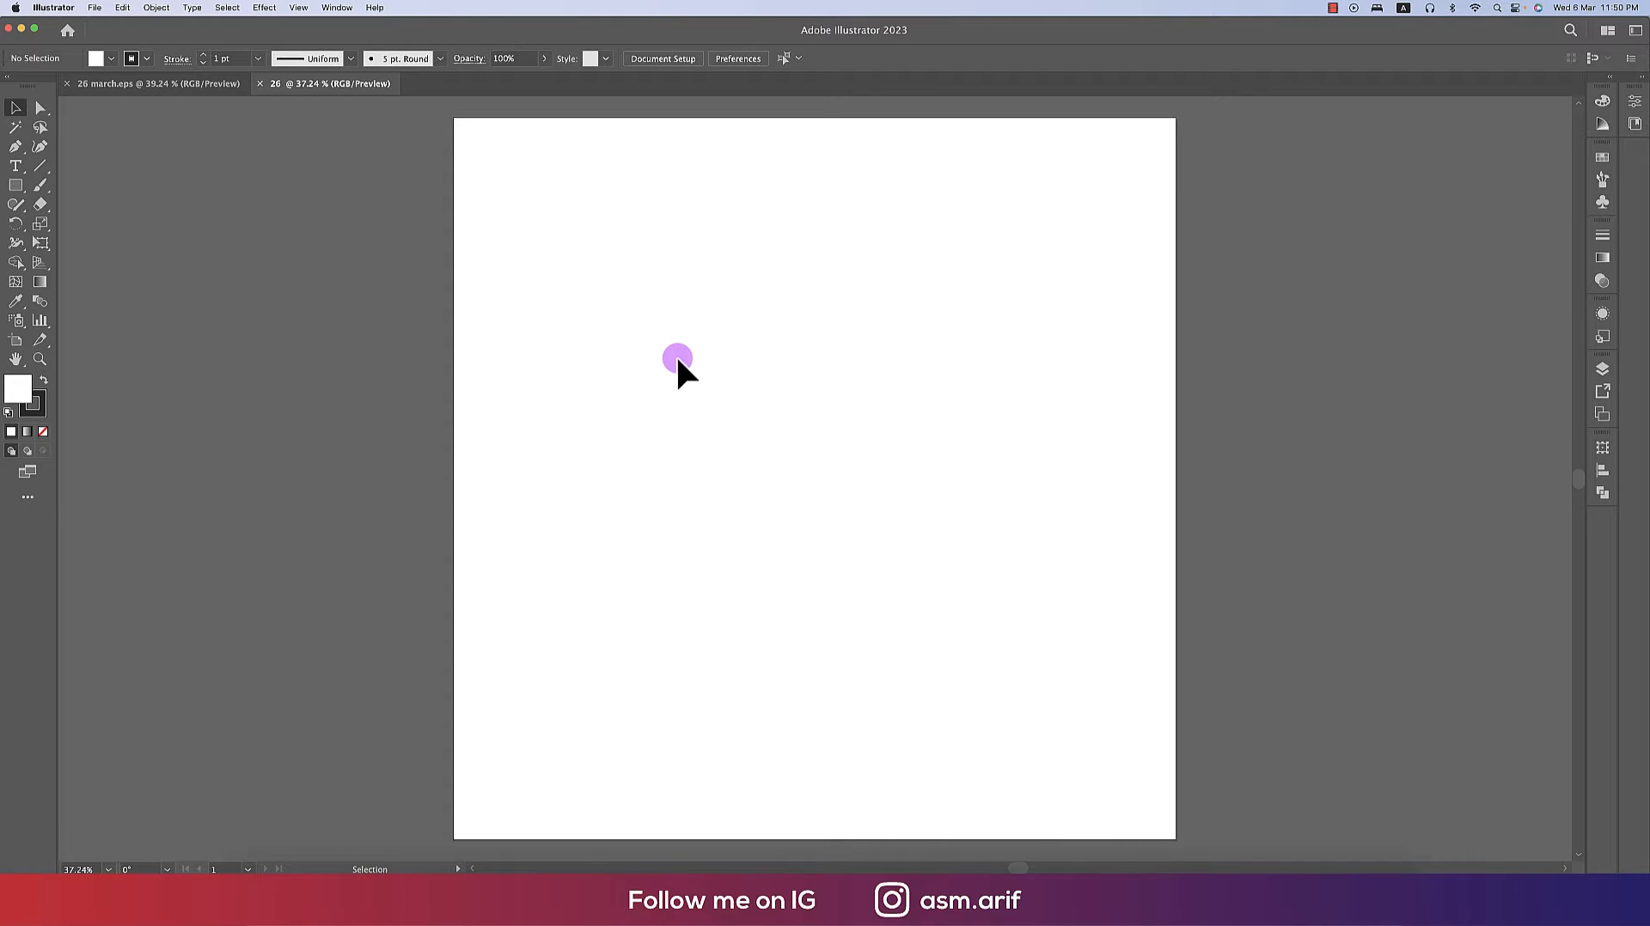
- Add a point text object near the upper centre of the artboard with the Type tool and set its size to 72 pt
click(15, 166)
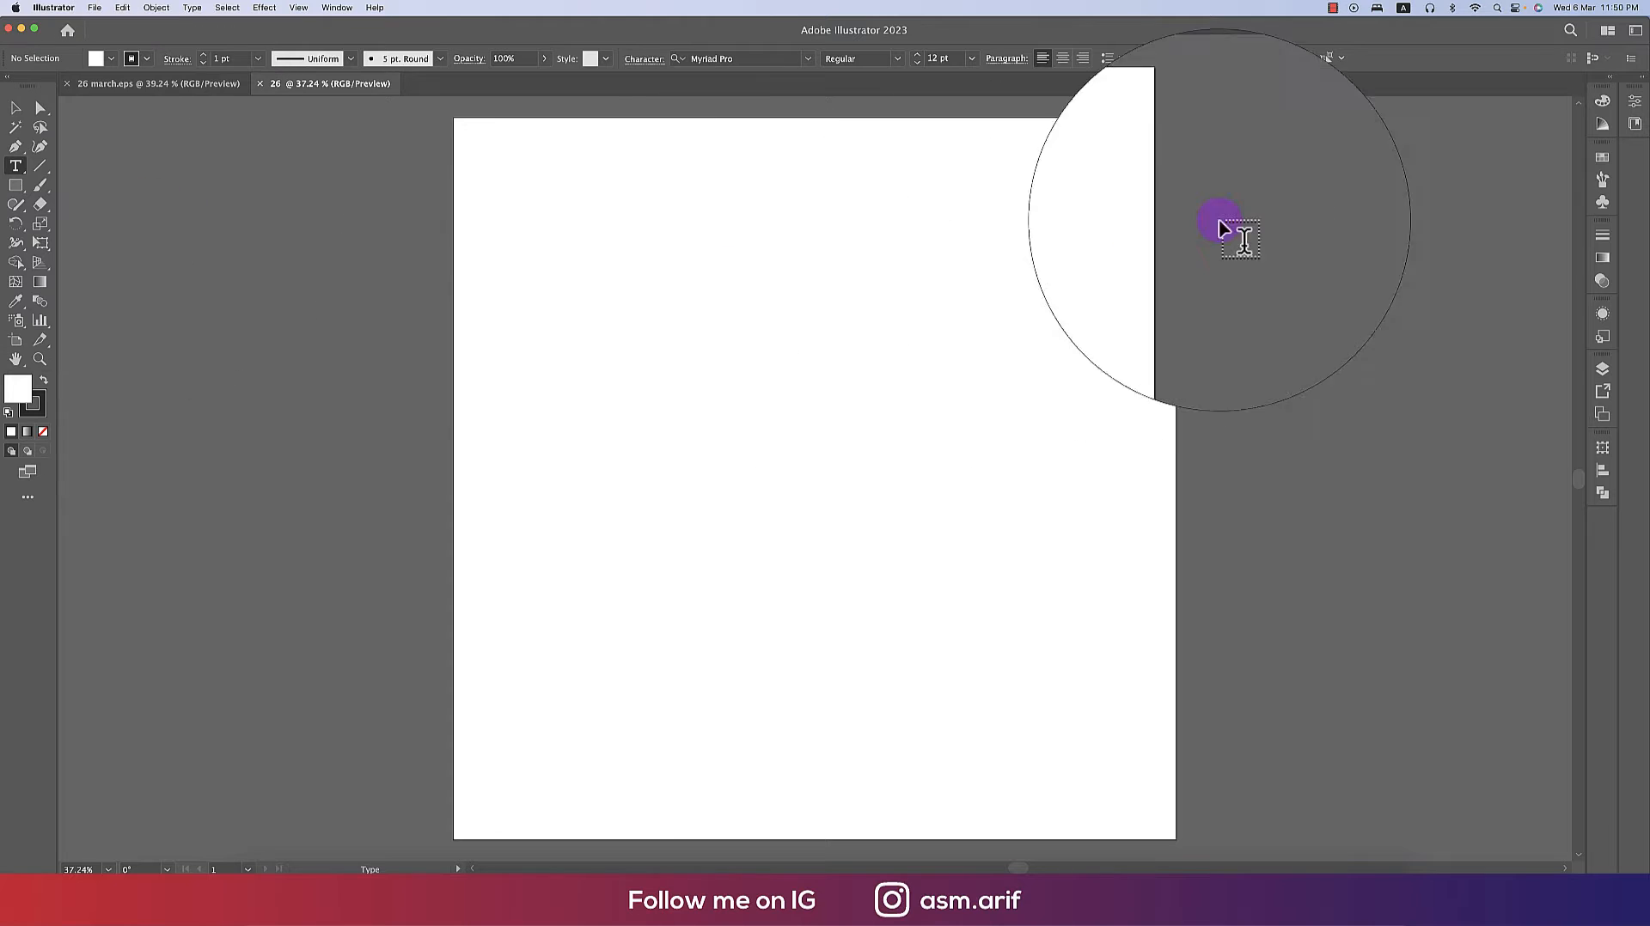
click(1403, 7)
click(1410, 27)
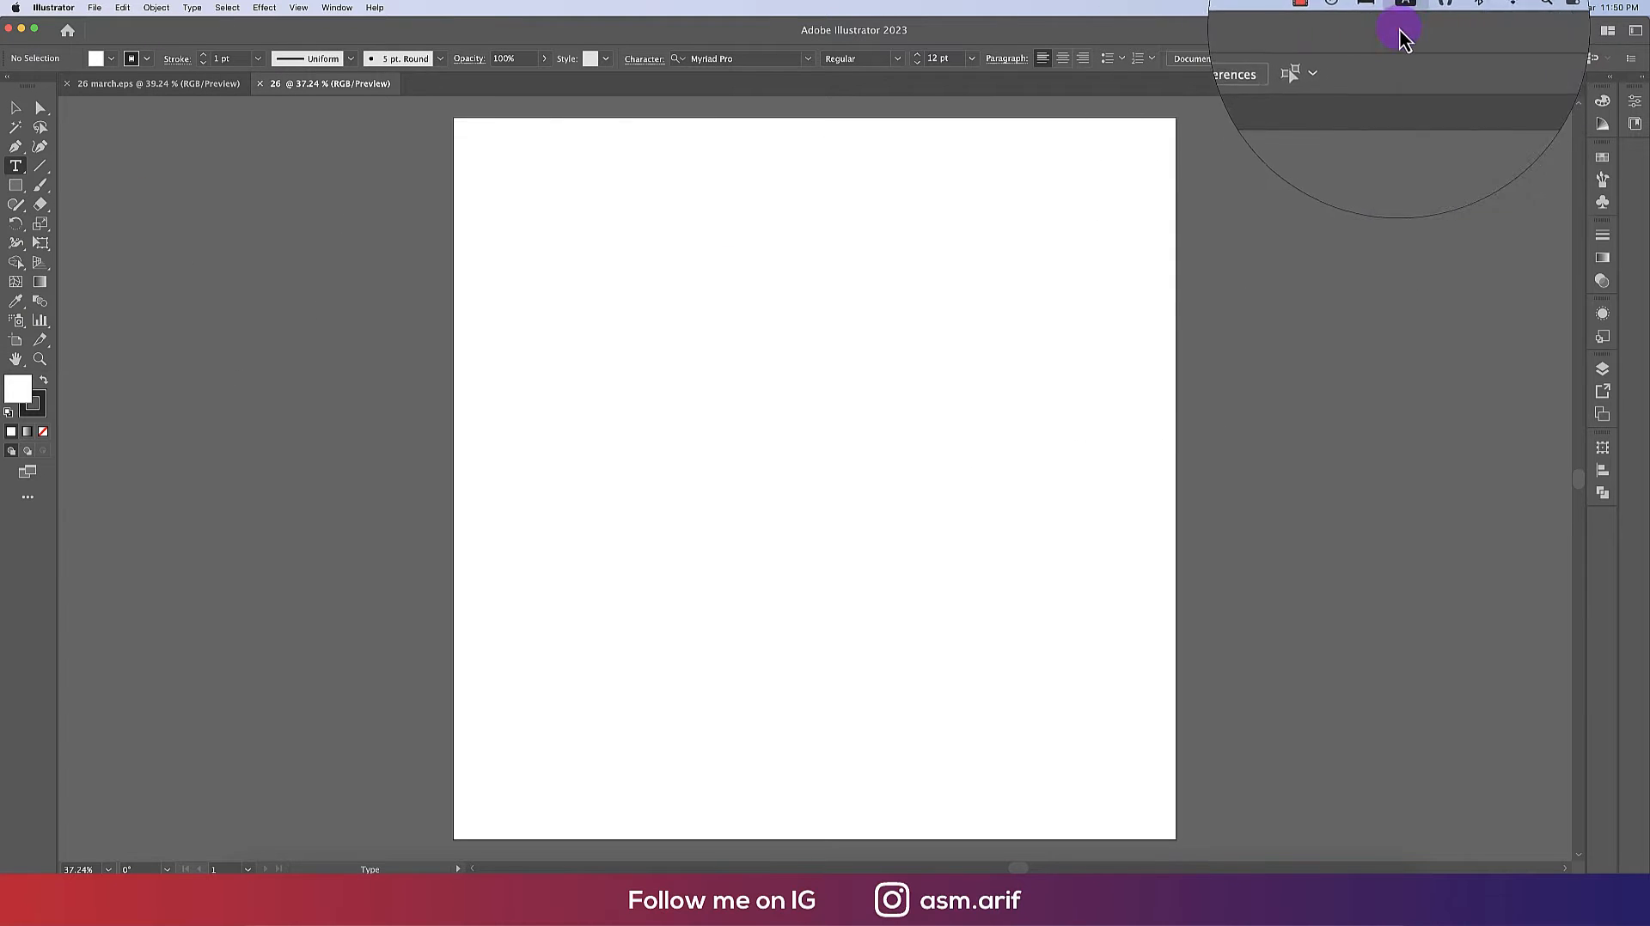
click(842, 396)
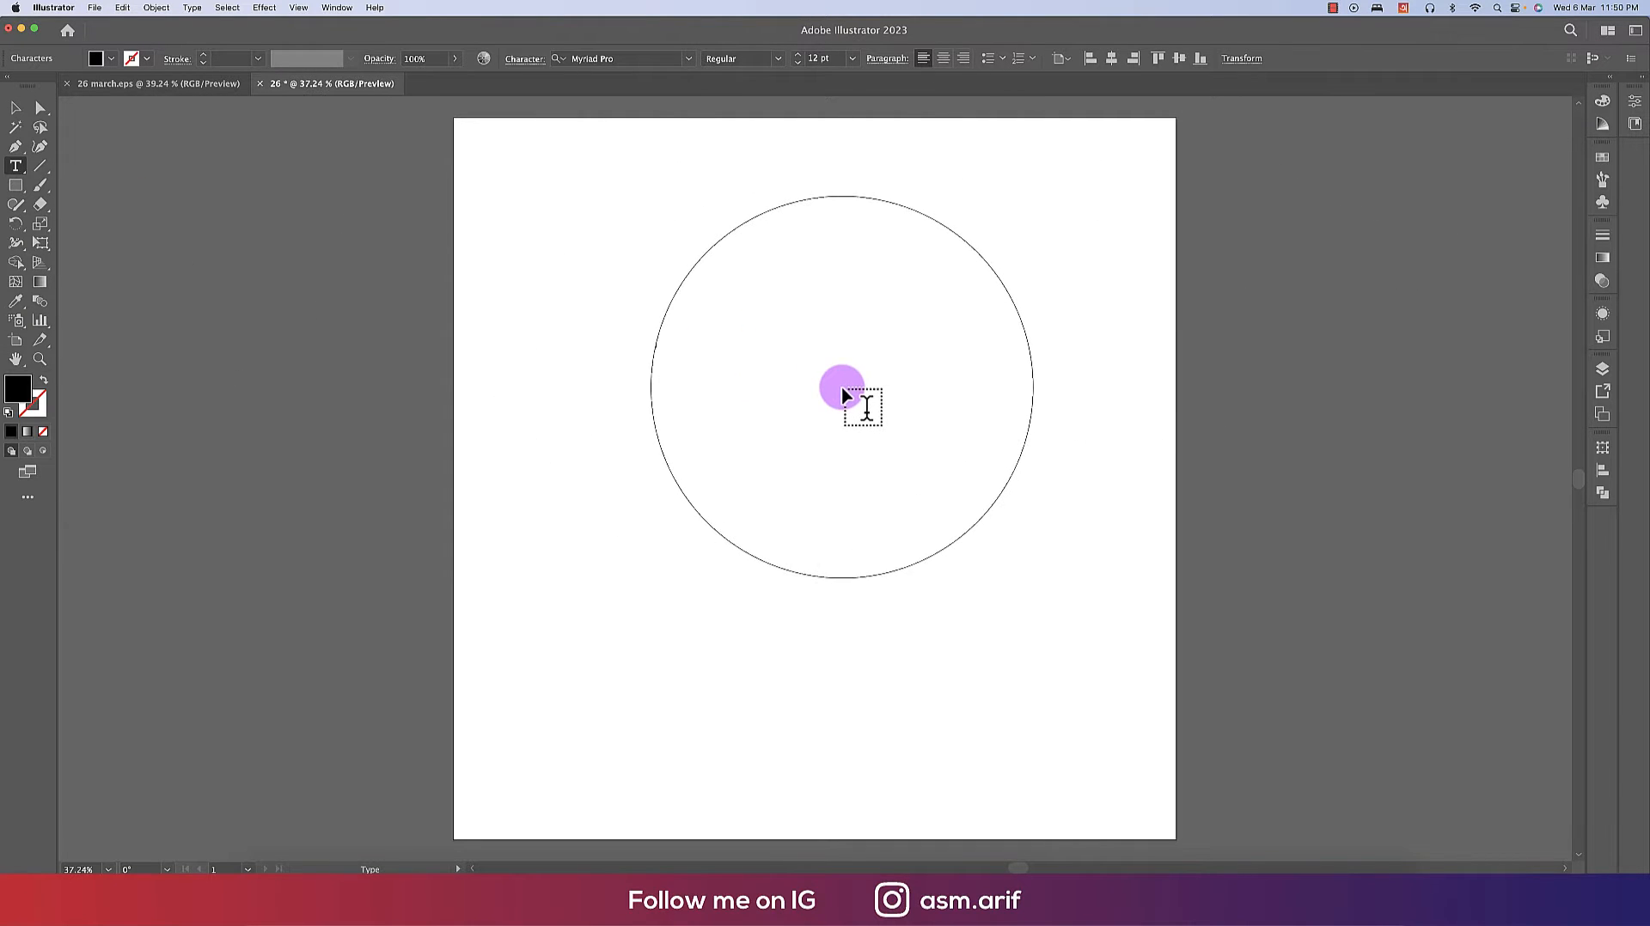
click(851, 58)
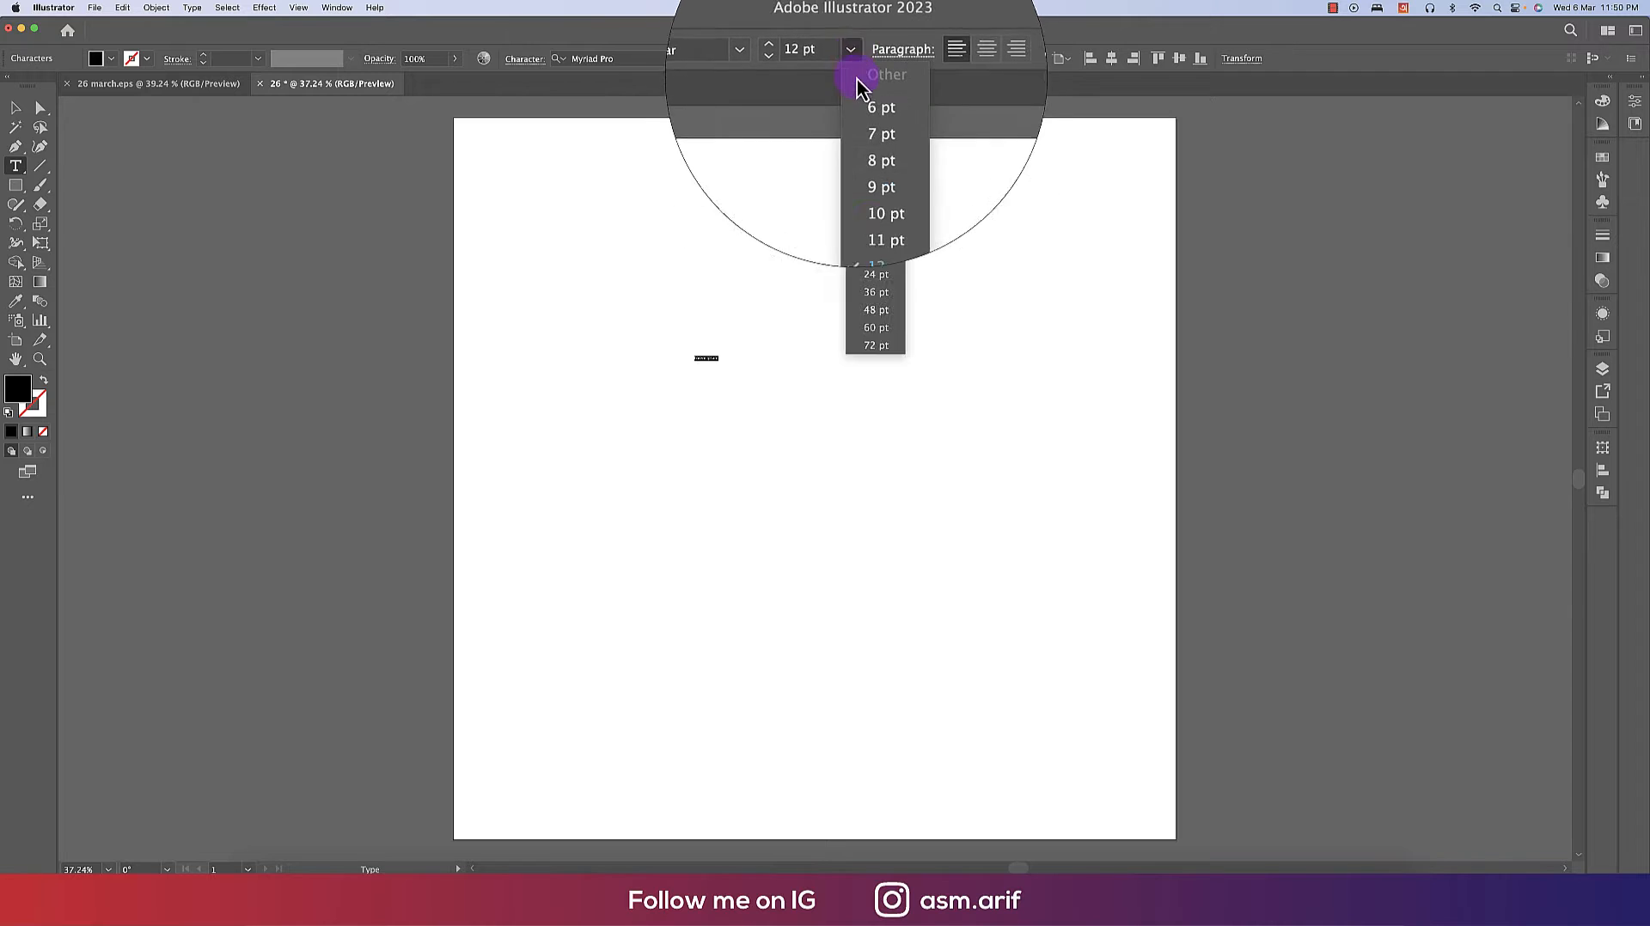
click(876, 345)
- Replace the placeholder text with "এবারের সংগ্রাম স্বাধীনতার সংগ্রাম"
click(805, 356)
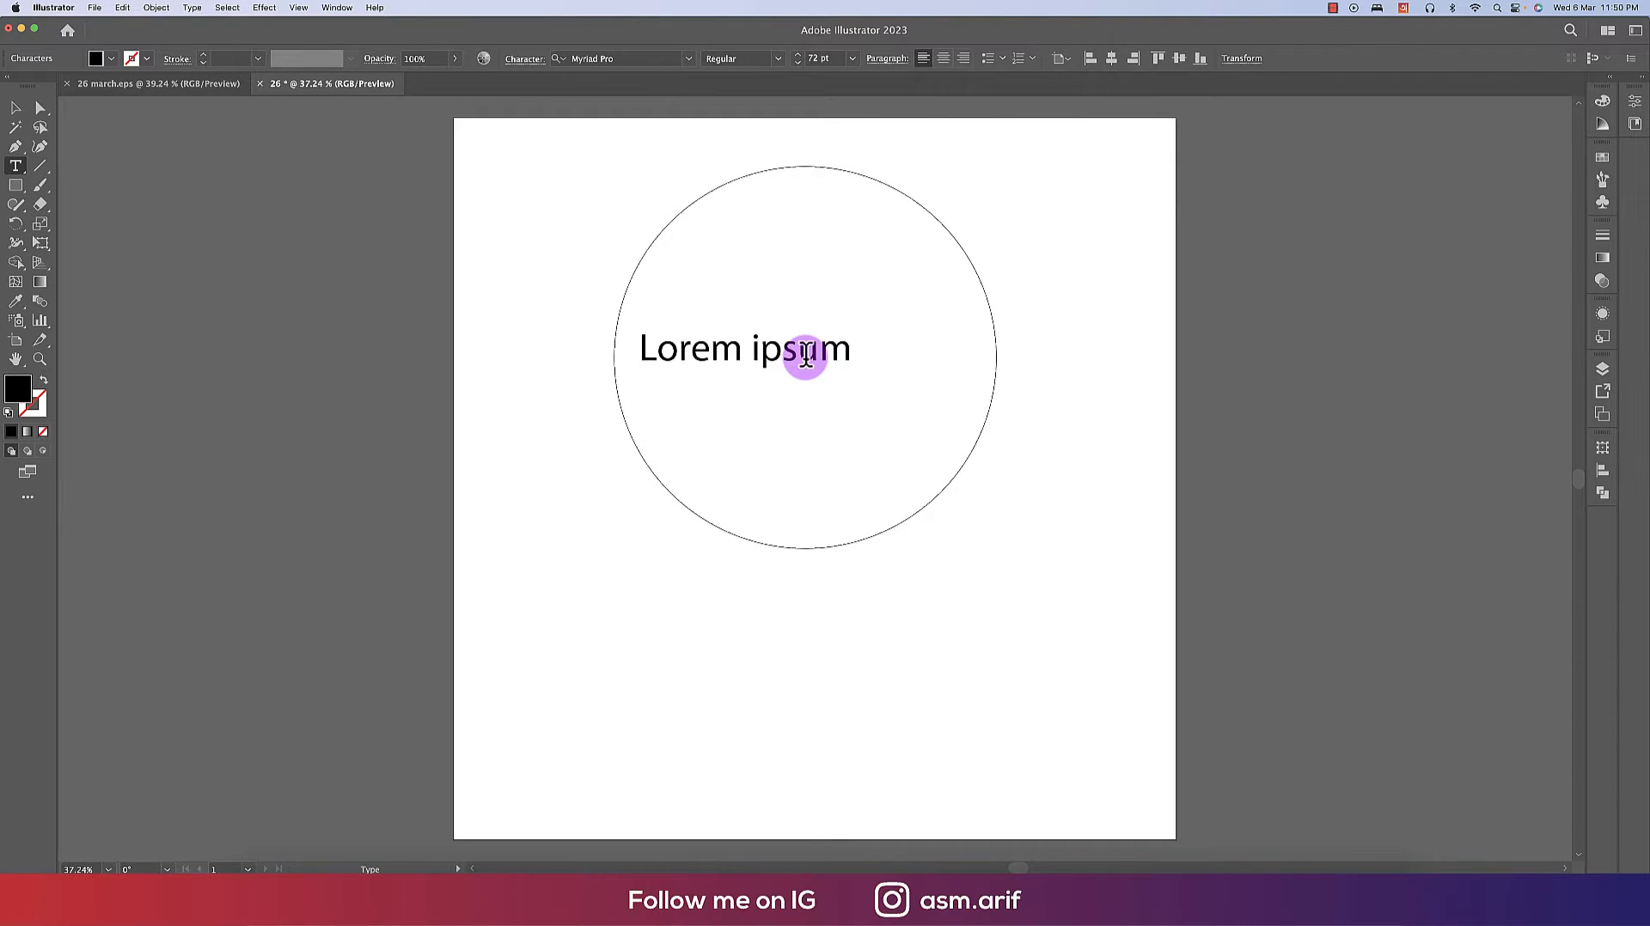
key(super+a)
text(এবারের সংগ্রাম স্বাধীনতার সংগ্রাম)
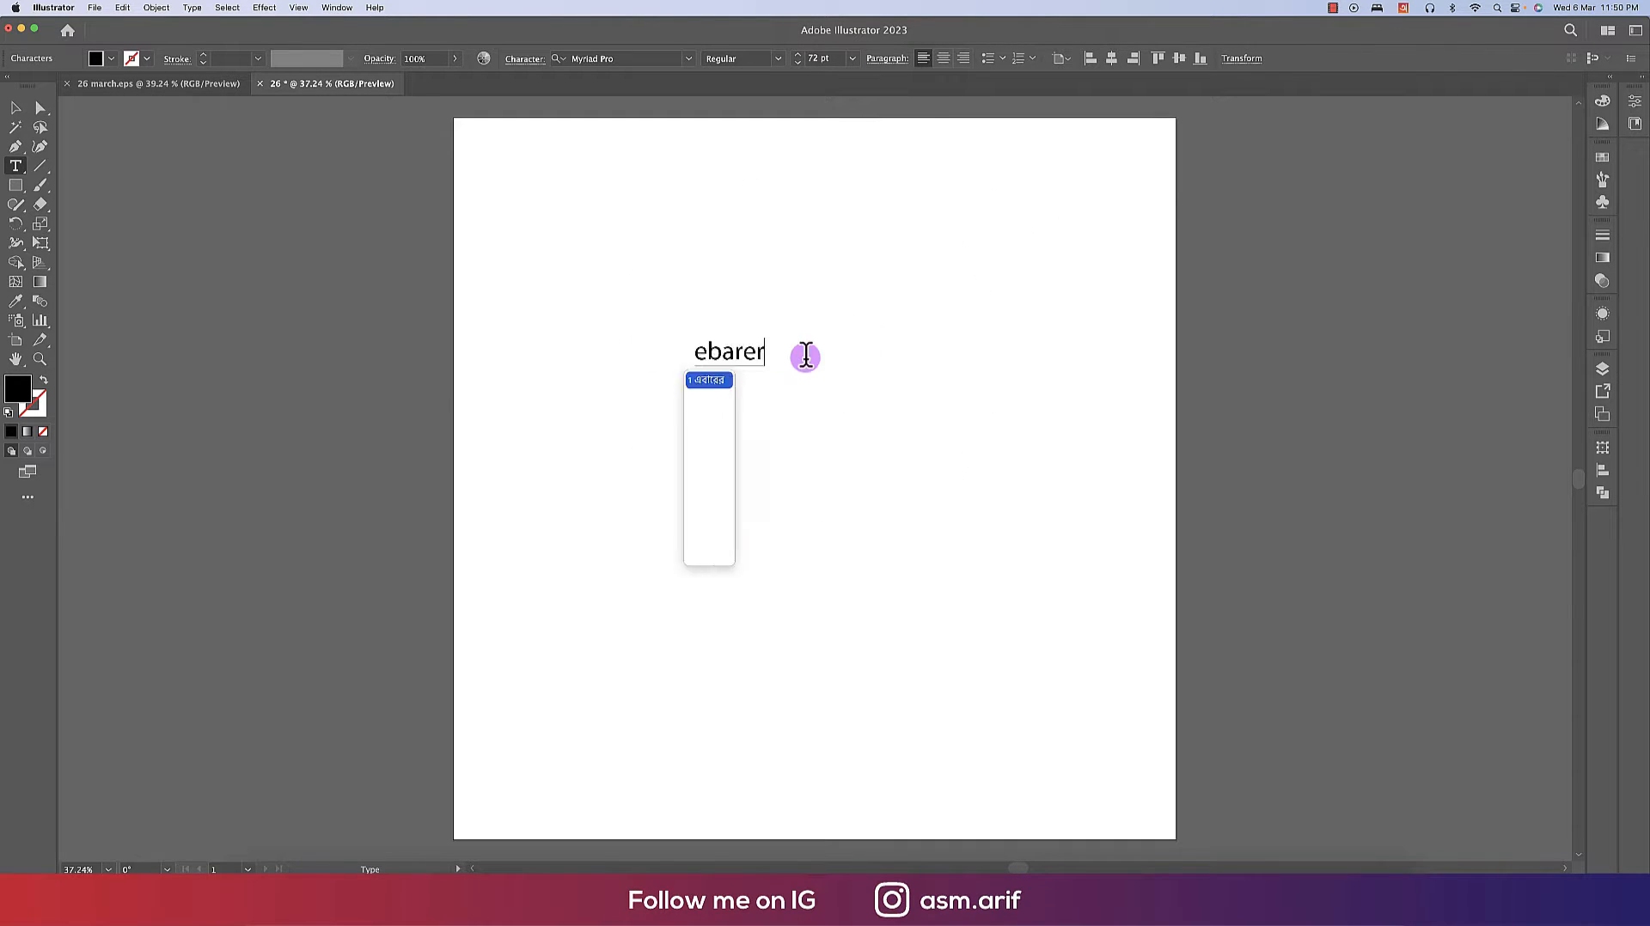
- Move the text lower on the artboard and change its font to Li Hasan Meghaloy Unicode
click(18, 112)
drag(812, 347, 758, 594)
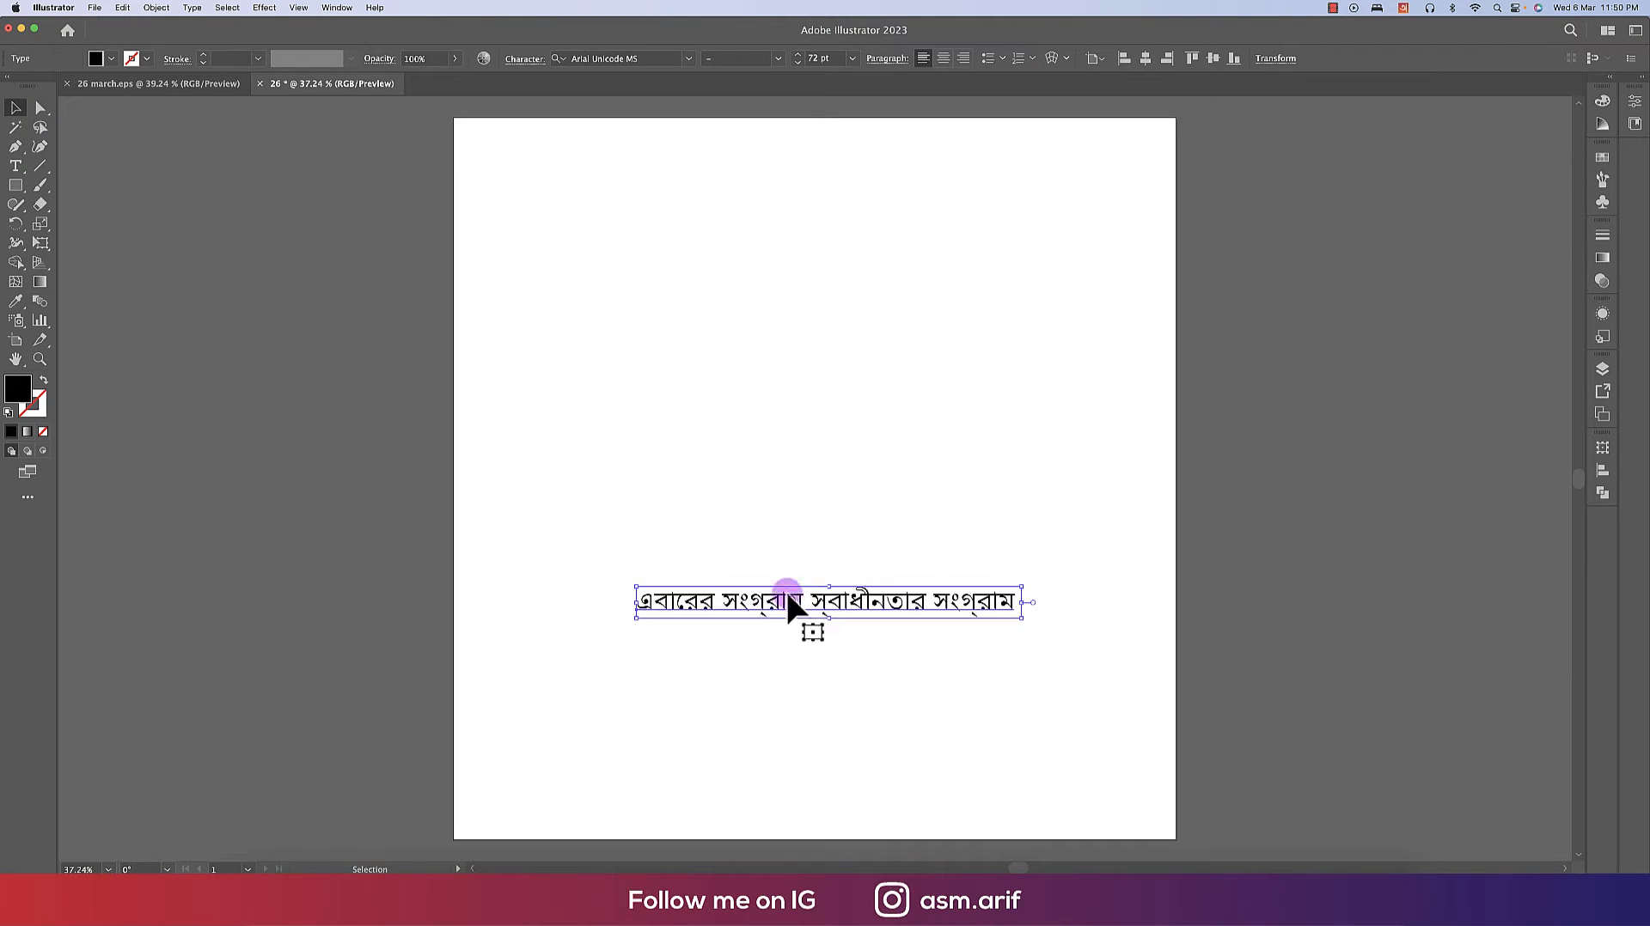
click(689, 59)
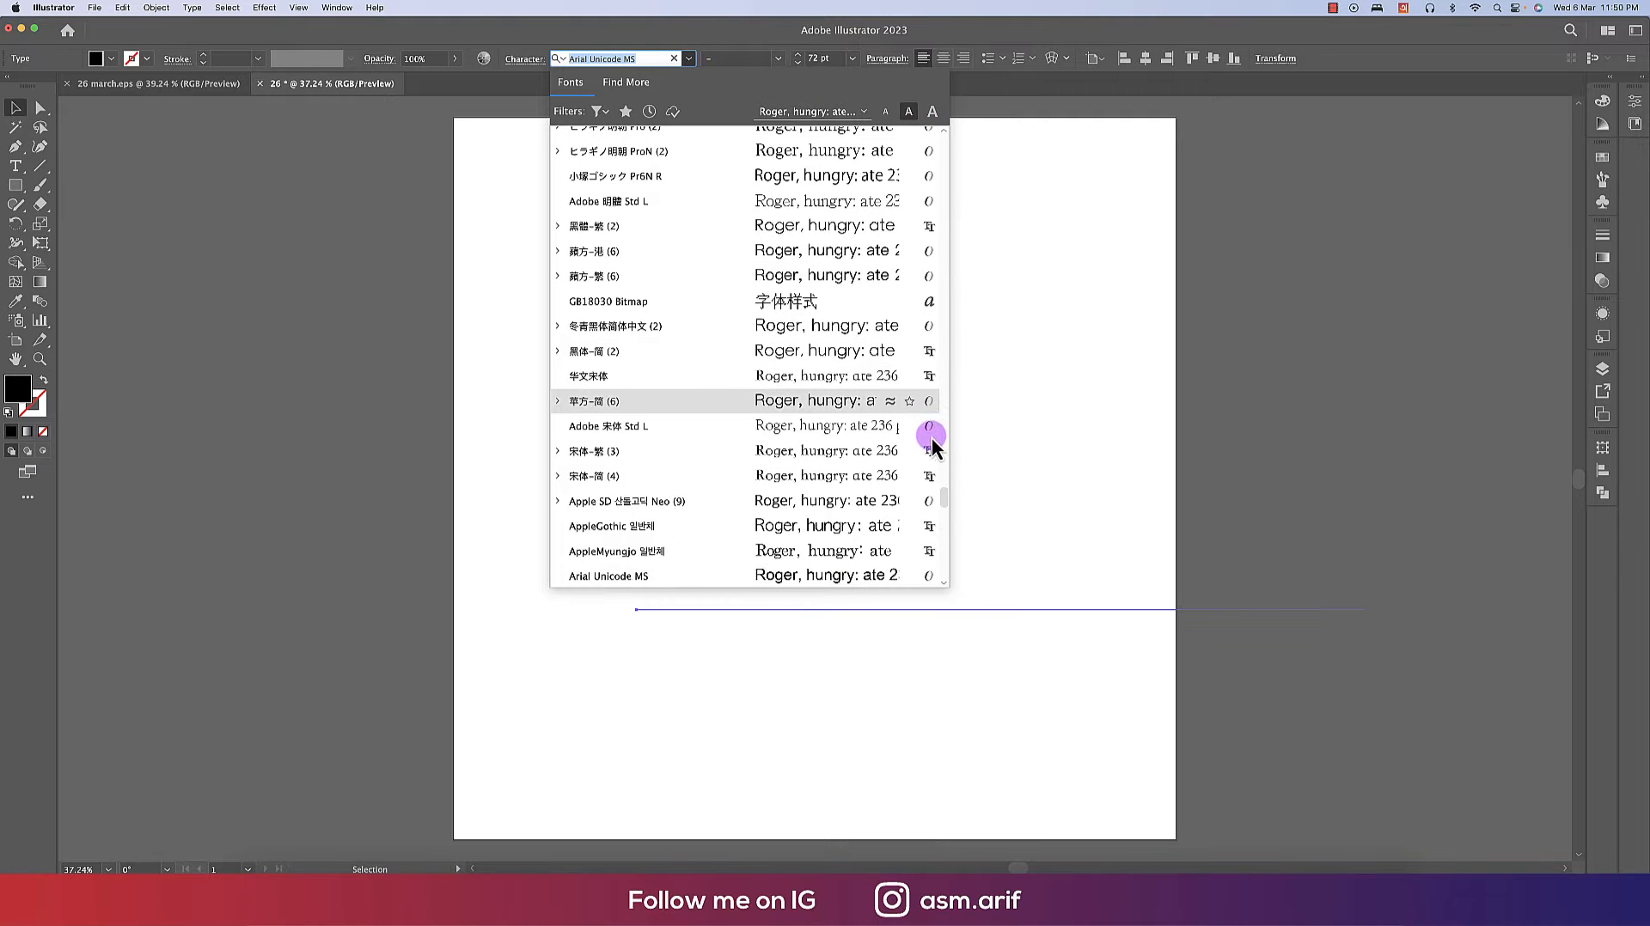
drag(942, 487, 946, 138)
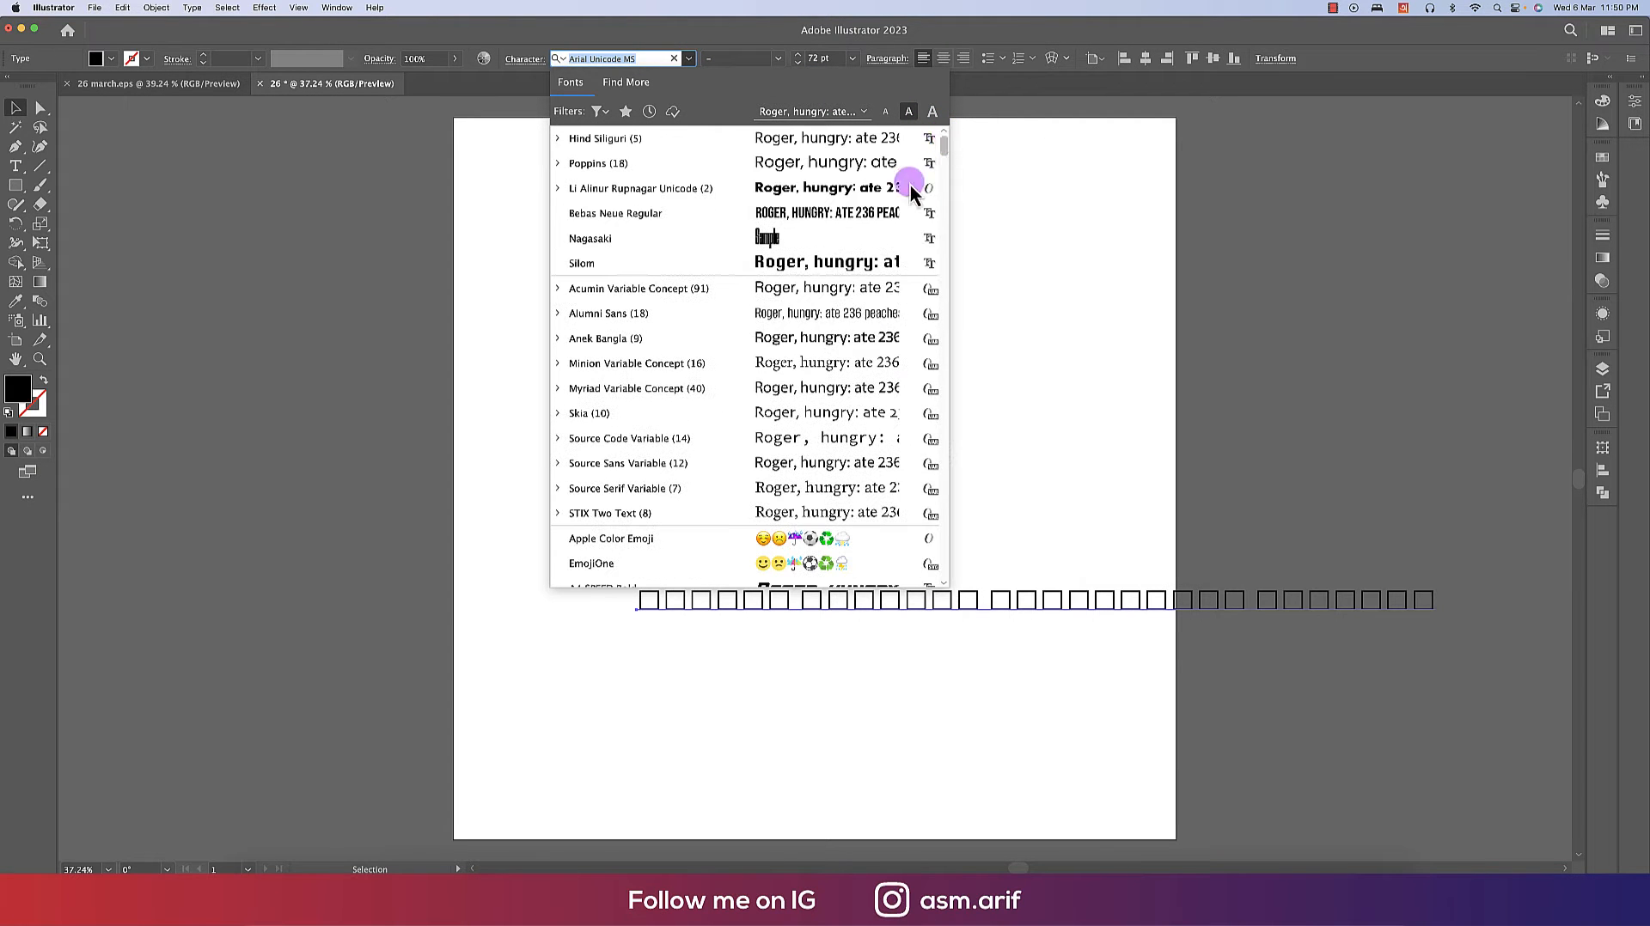
text(li)
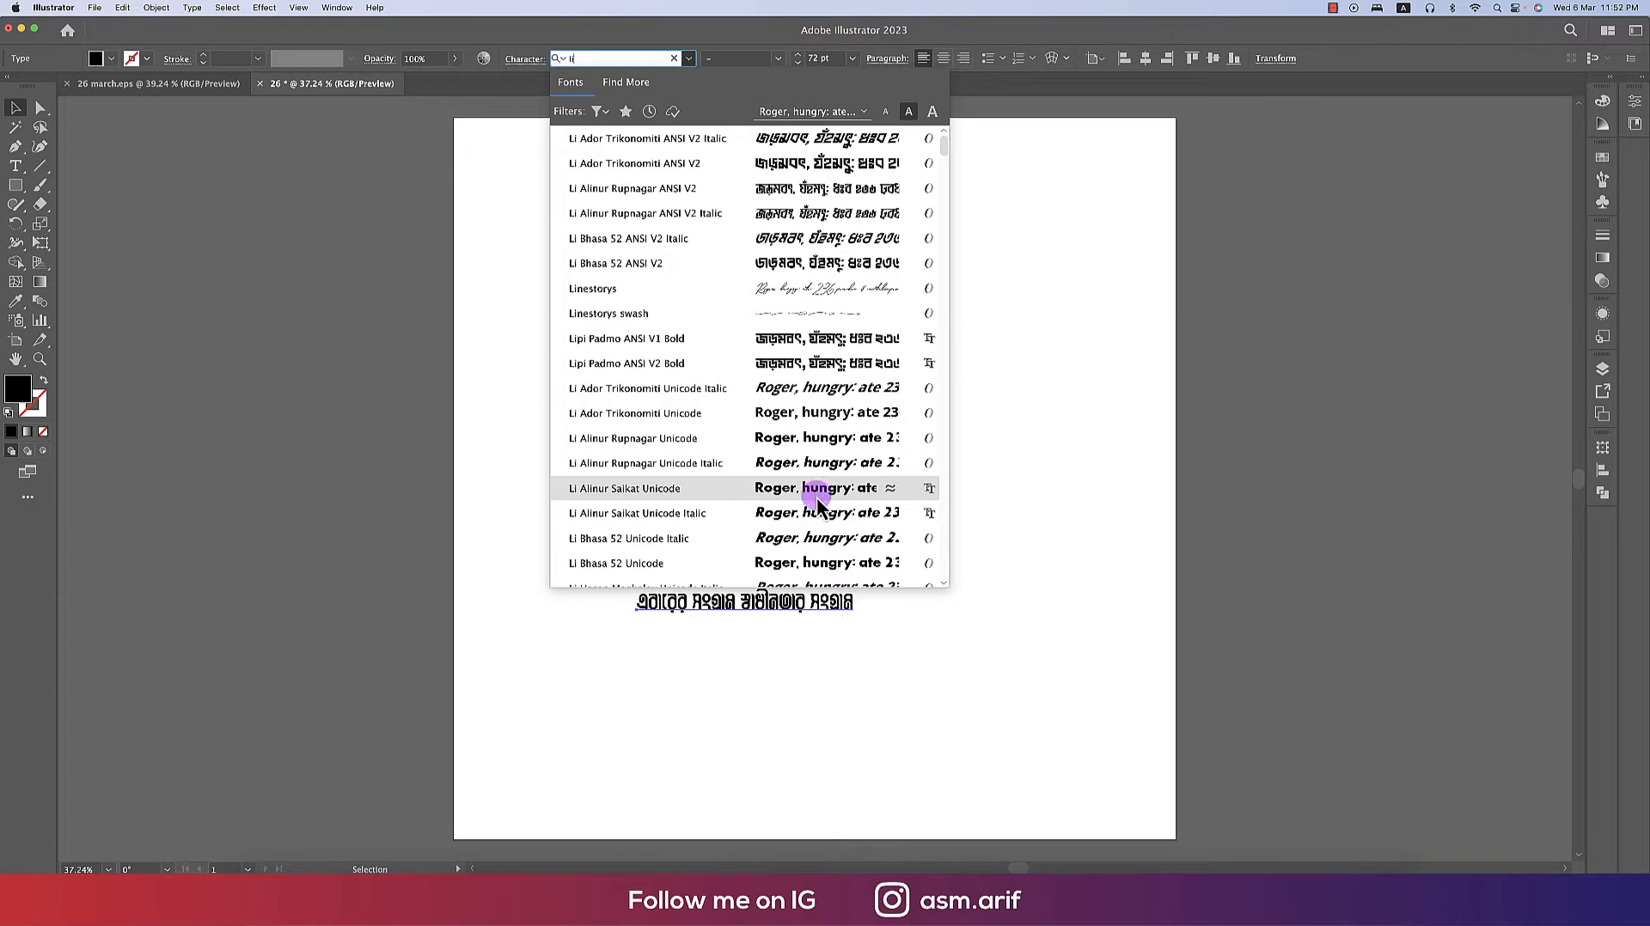
scroll(812, 488, down, 2)
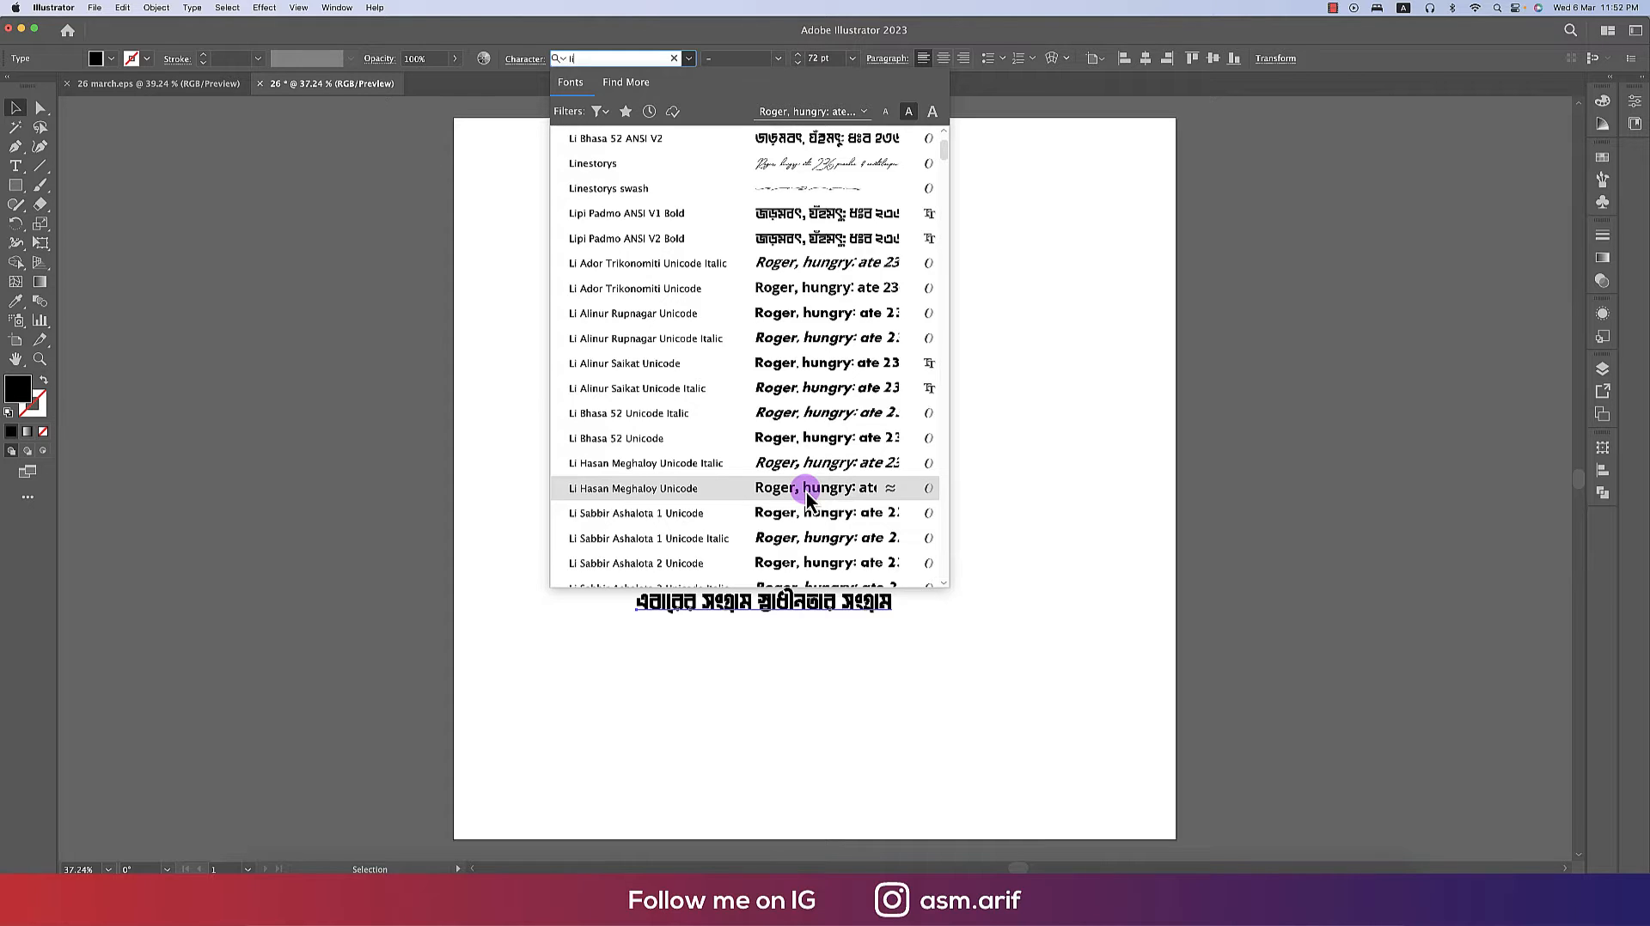
click(807, 490)
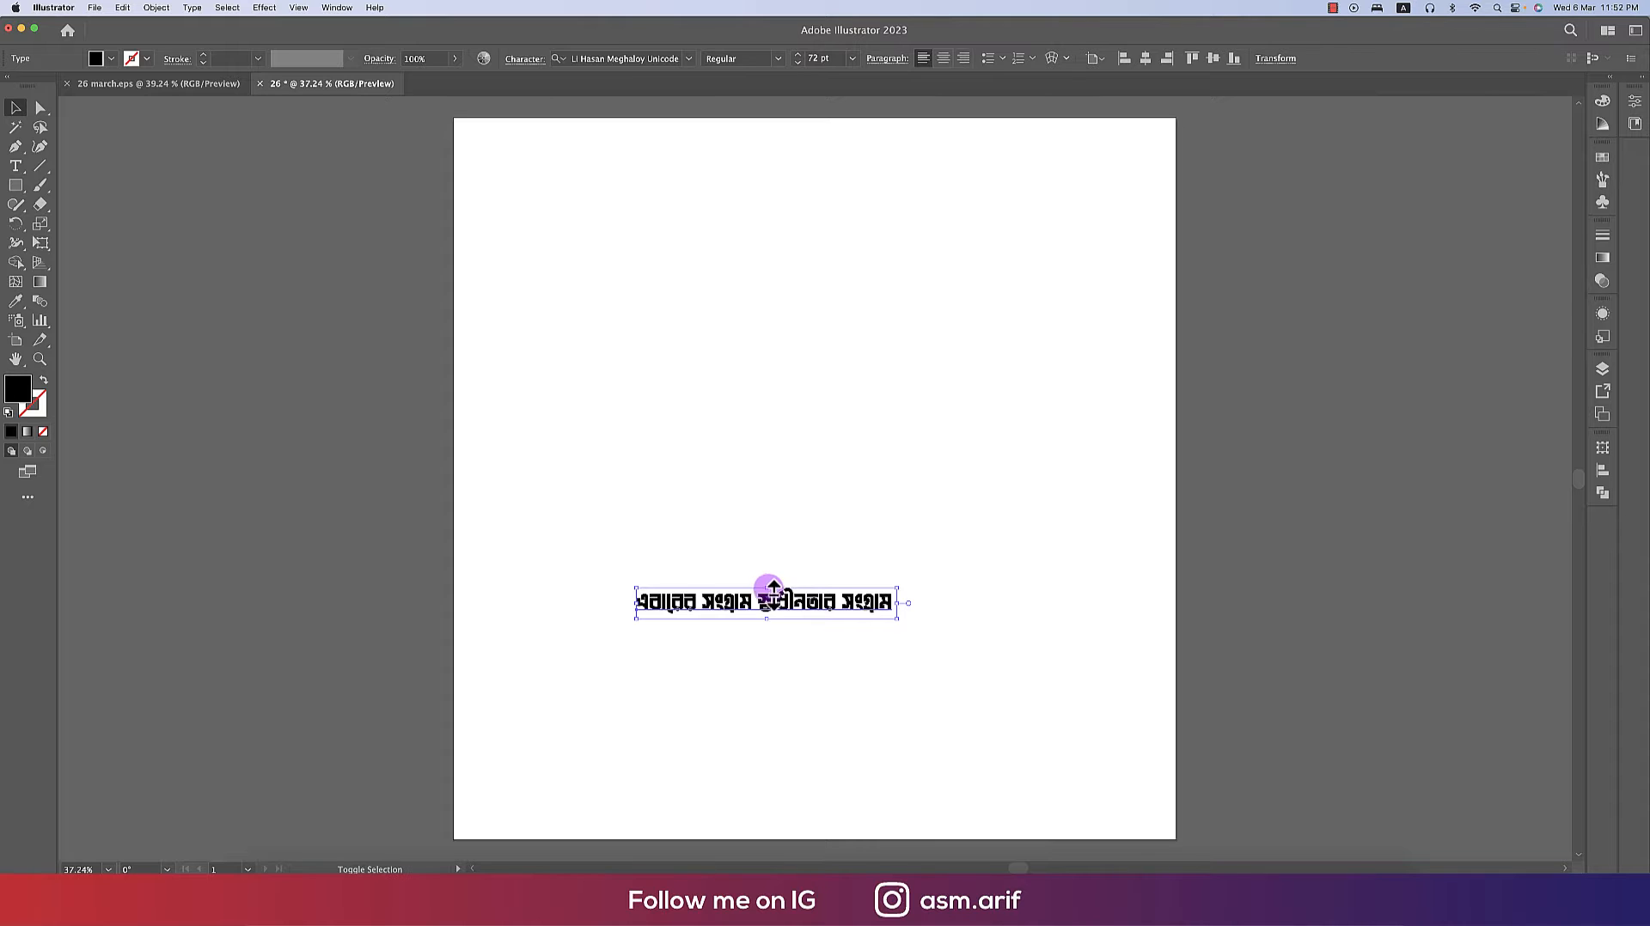
- Enlarge the text to span nearly the full artboard width and convert it to outlines
drag(768, 588, 770, 529)
drag(764, 568, 883, 418)
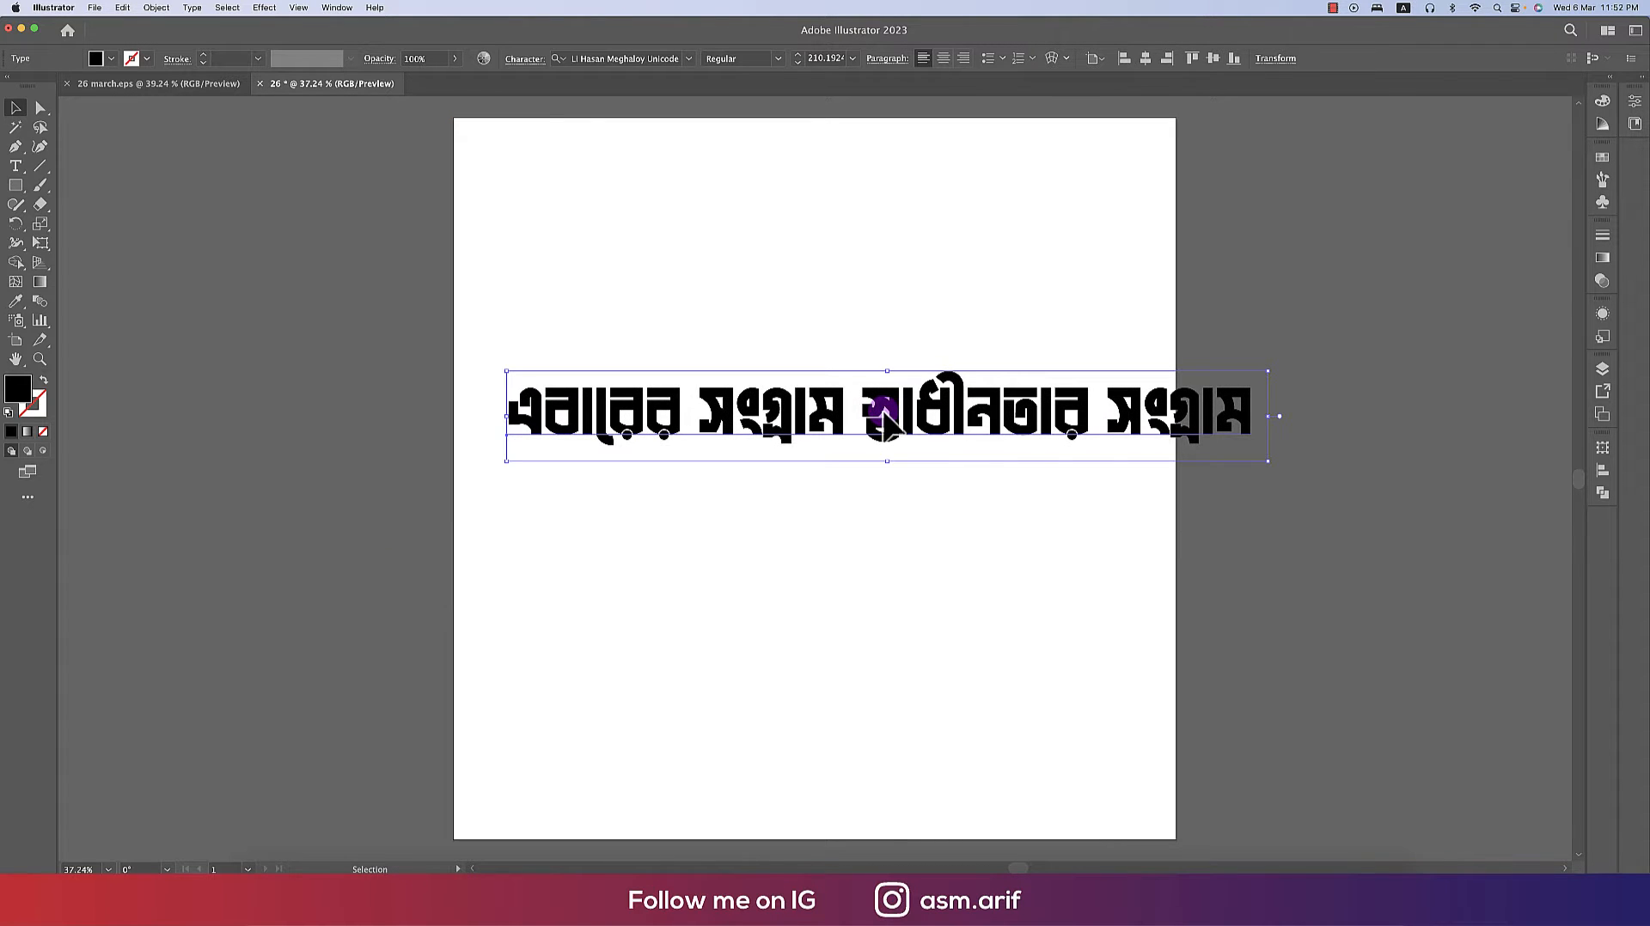
right_click(880, 408)
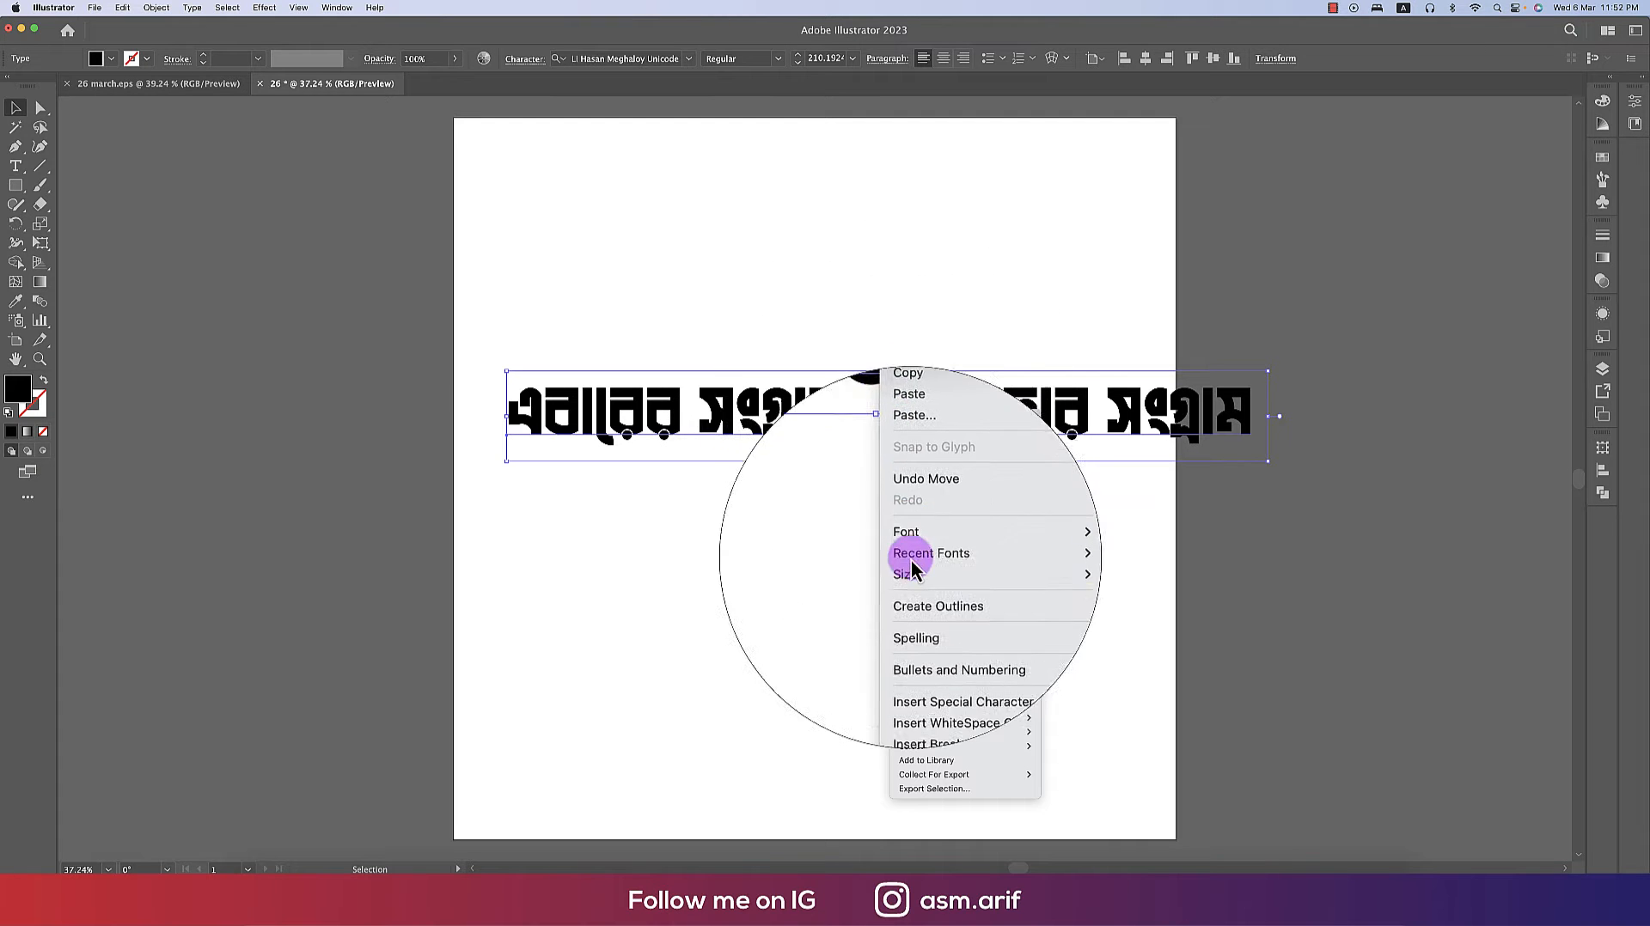
click(915, 593)
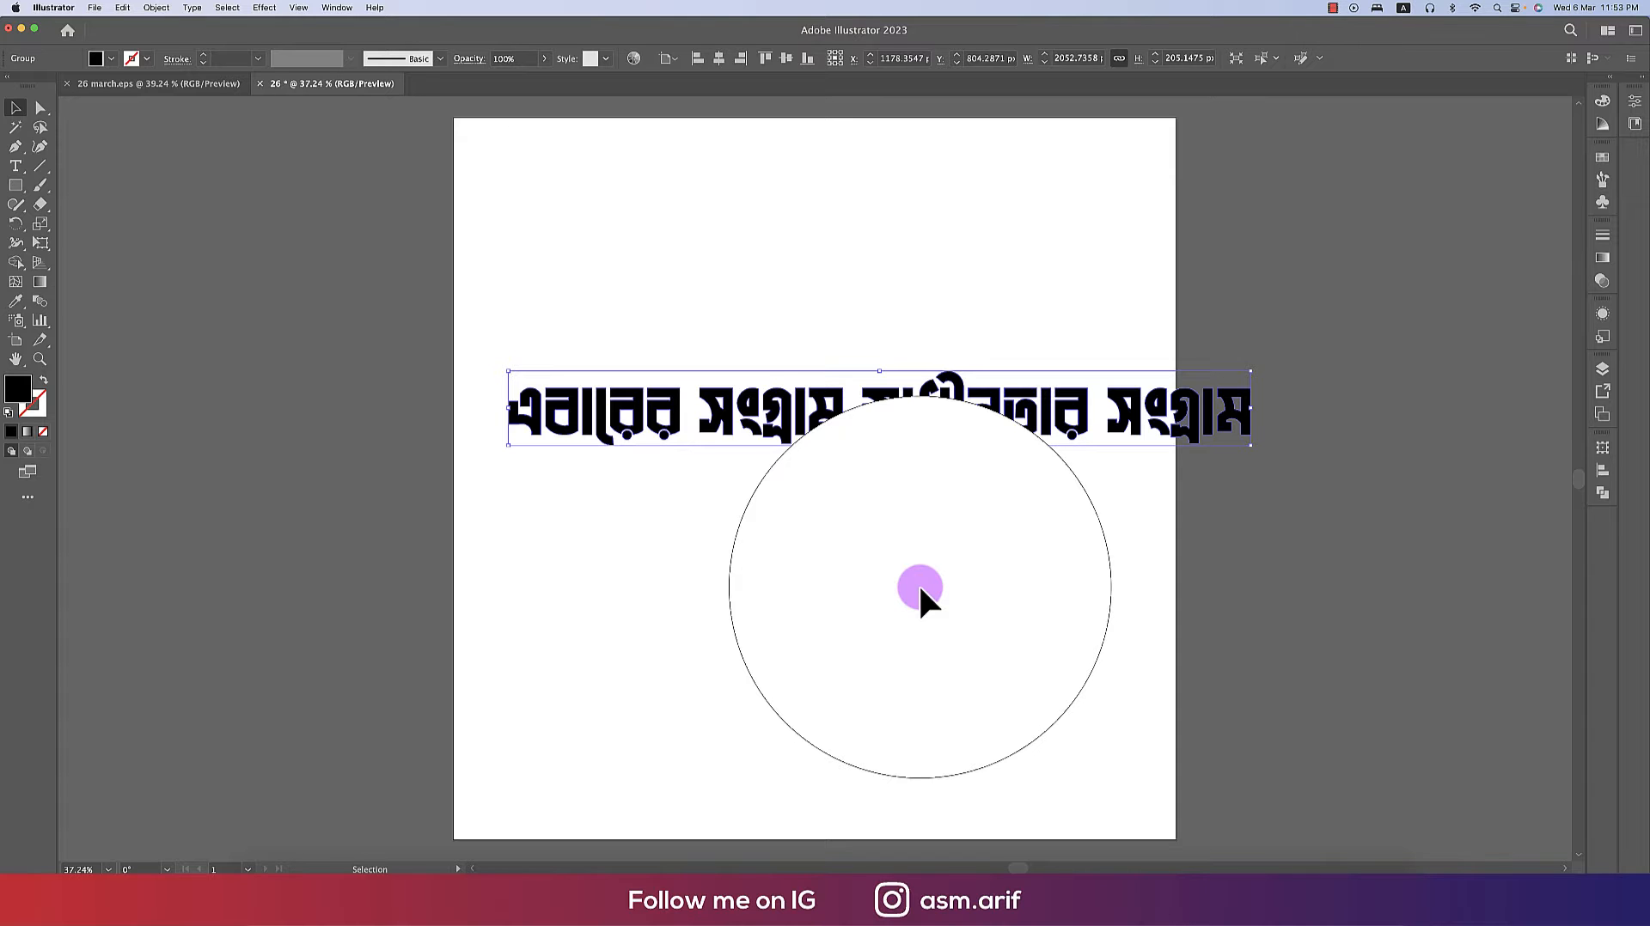
- Ungroup the outlined text and regroup the letters of the first word এবারের
right_click(926, 430)
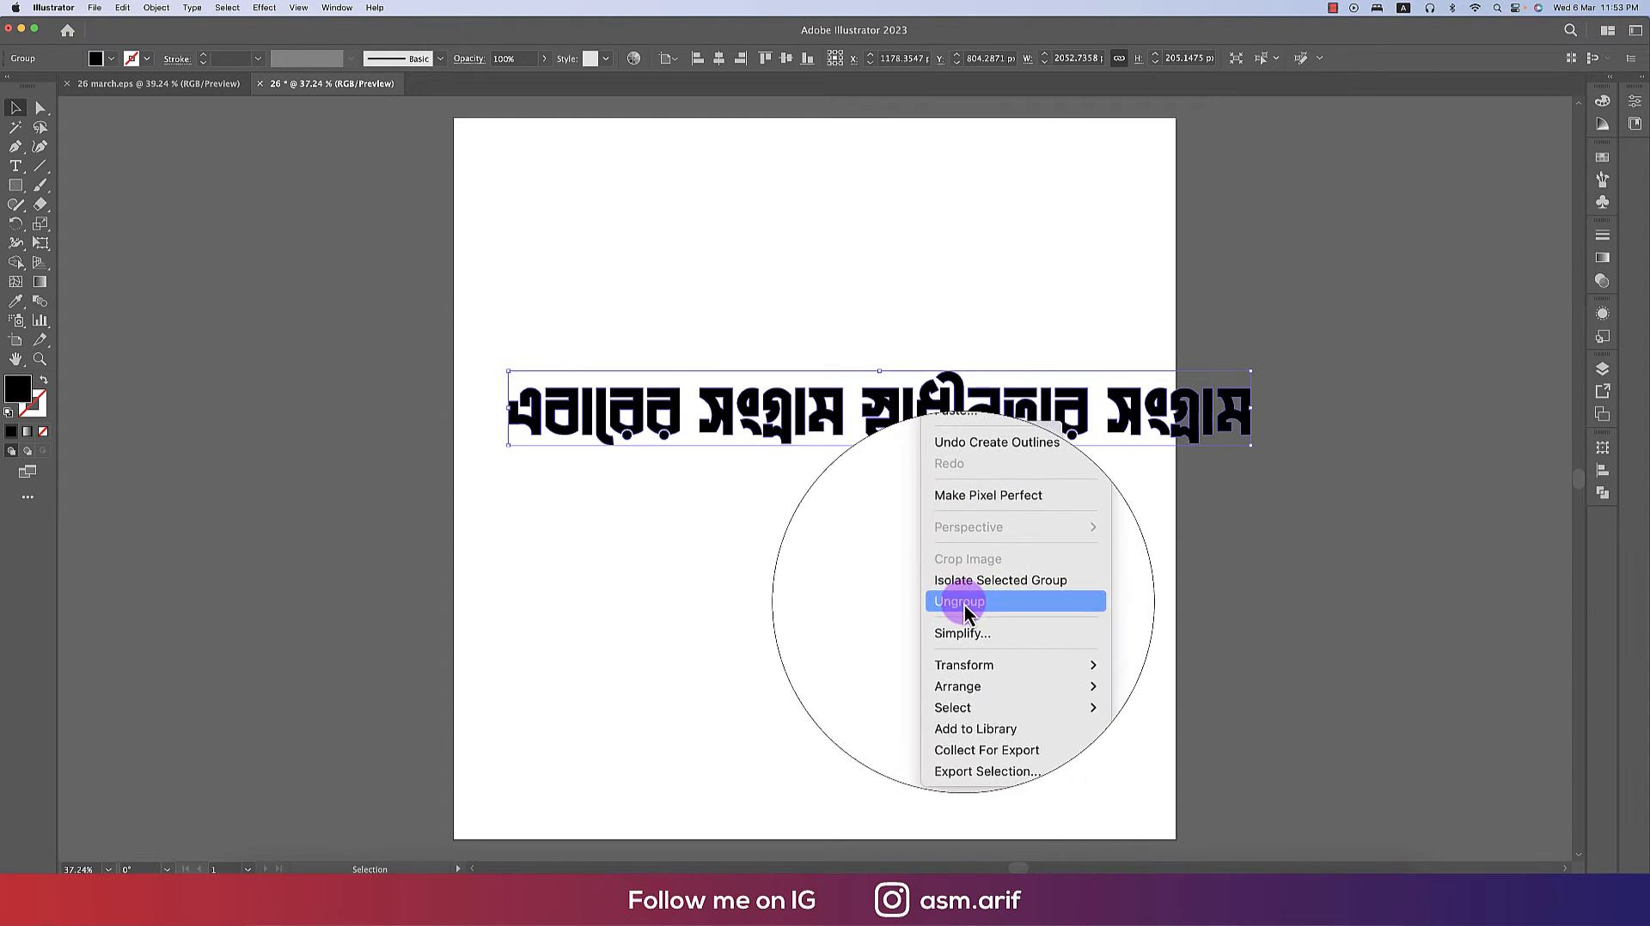
click(964, 605)
click(875, 591)
drag(496, 365, 682, 487)
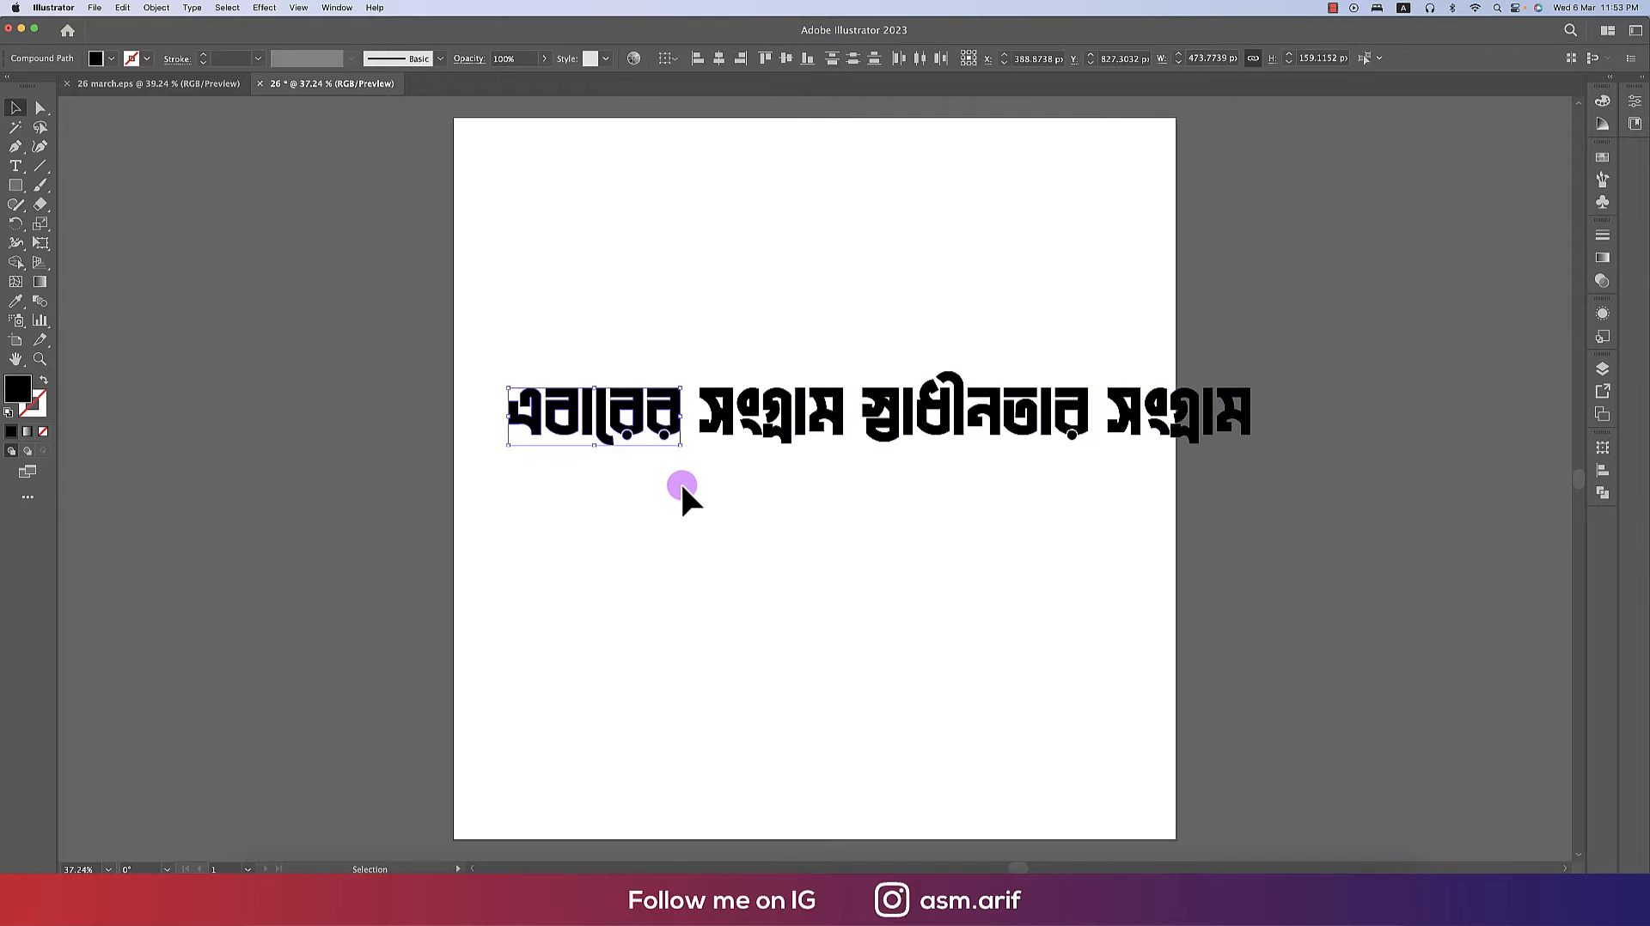
key(super+g)
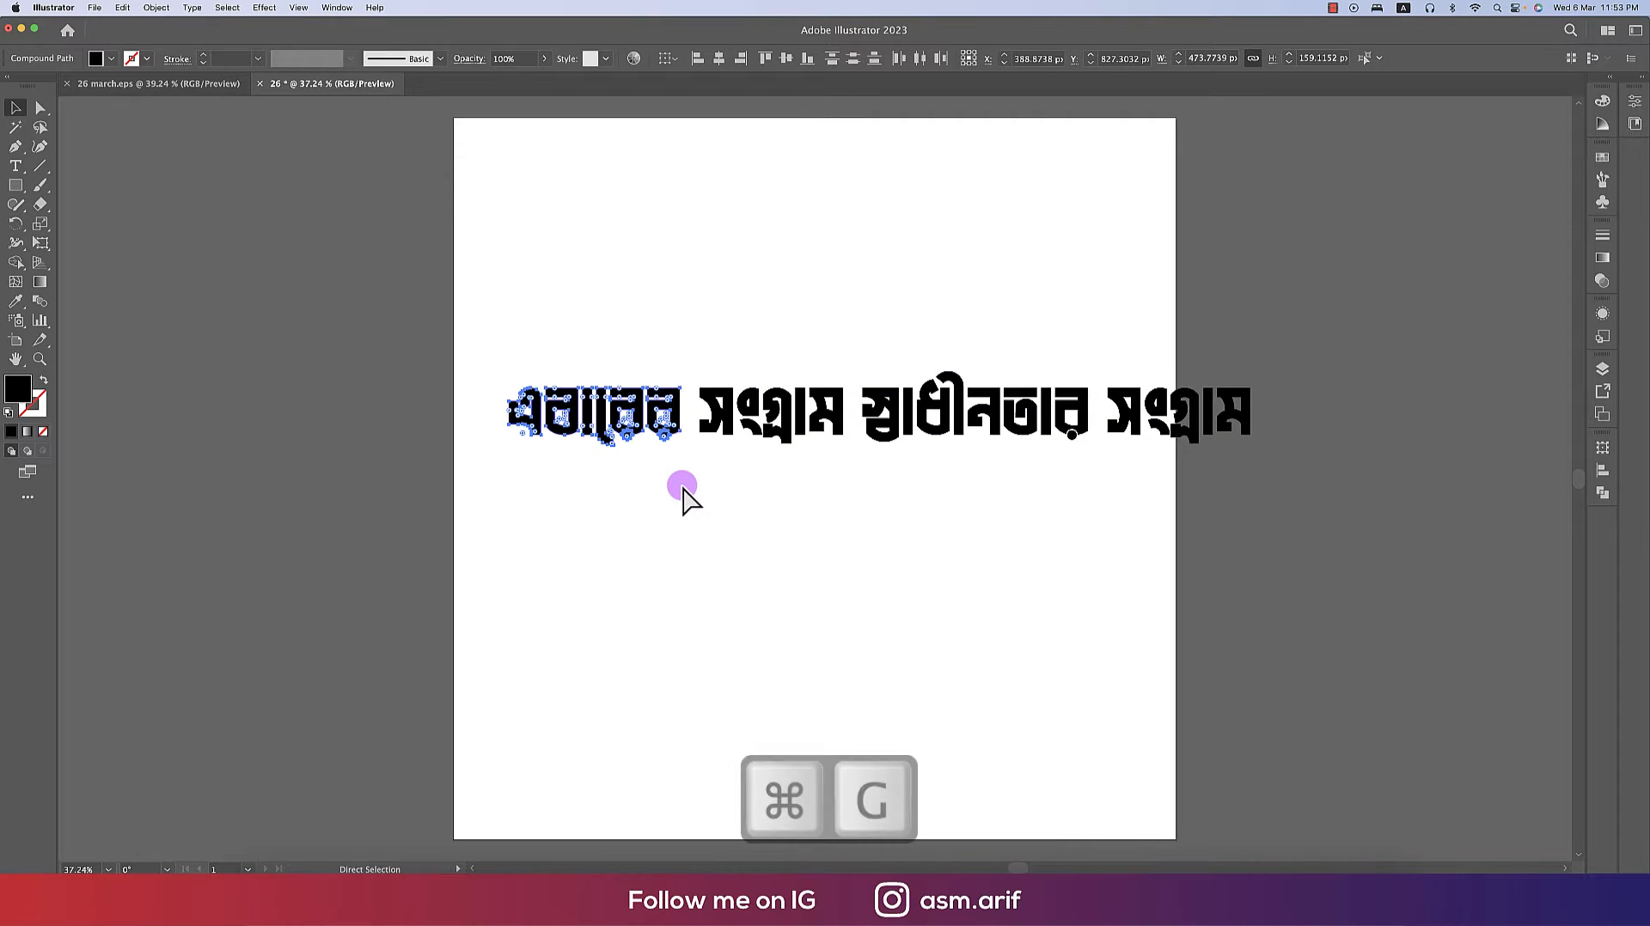
- Group the letters of সংগ্রাম, স্বাধীনতার and the final সংগ্রাম as separate word groups
drag(697, 363, 837, 517)
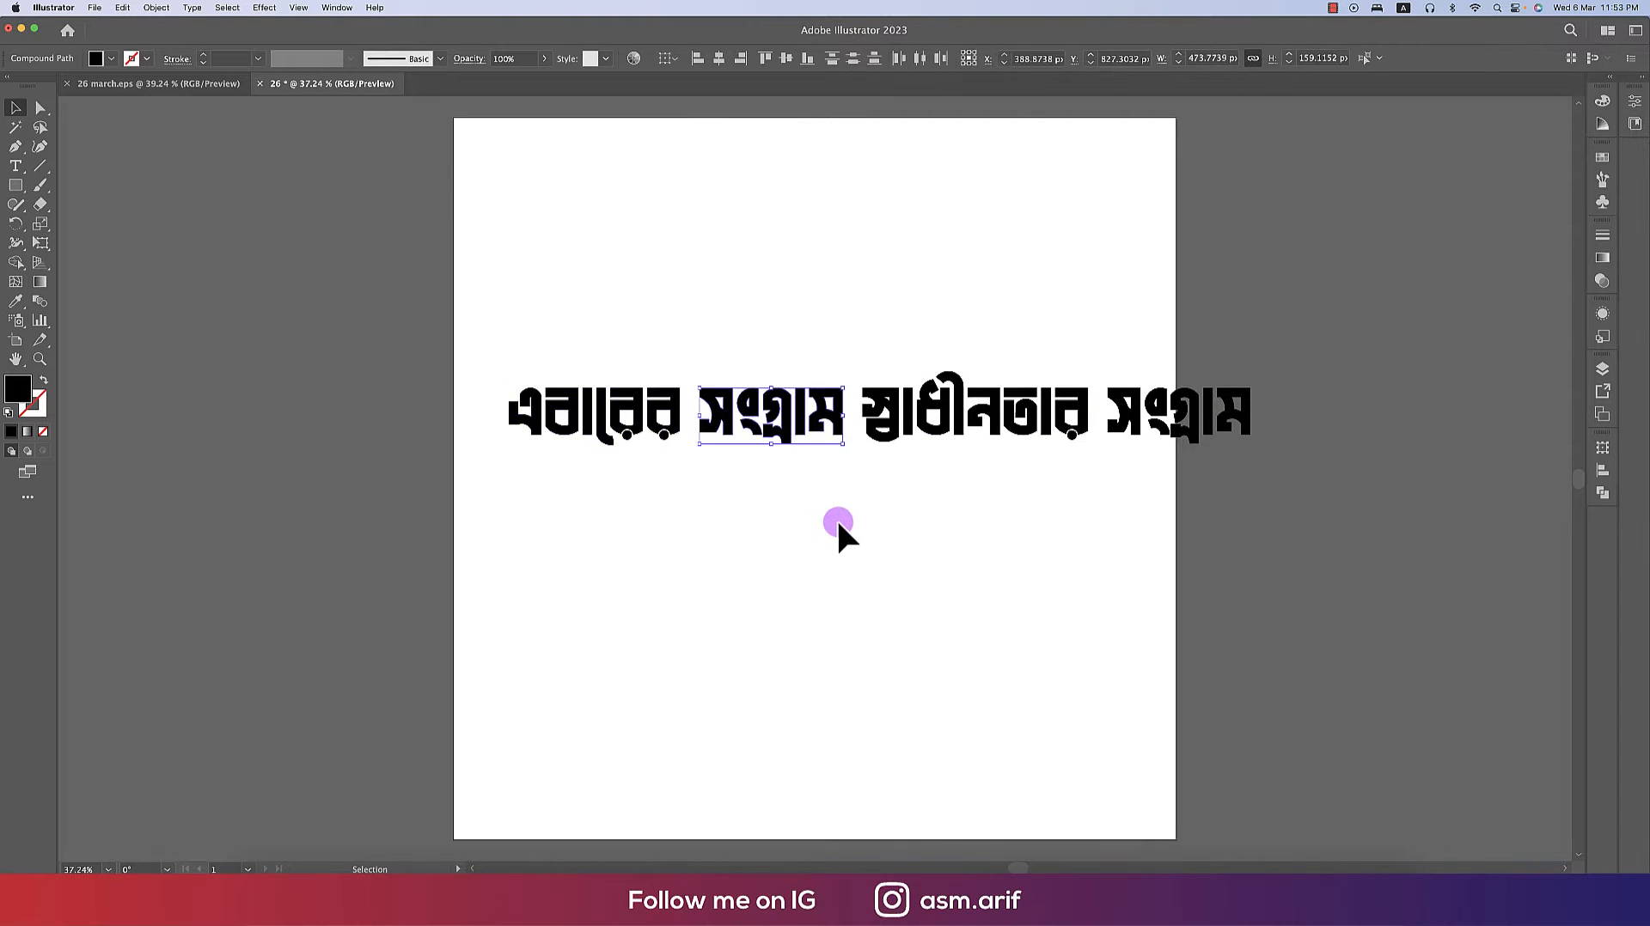
key(super+g)
drag(878, 378, 1092, 645)
drag(1100, 337, 1298, 559)
key(super+g)
click(889, 579)
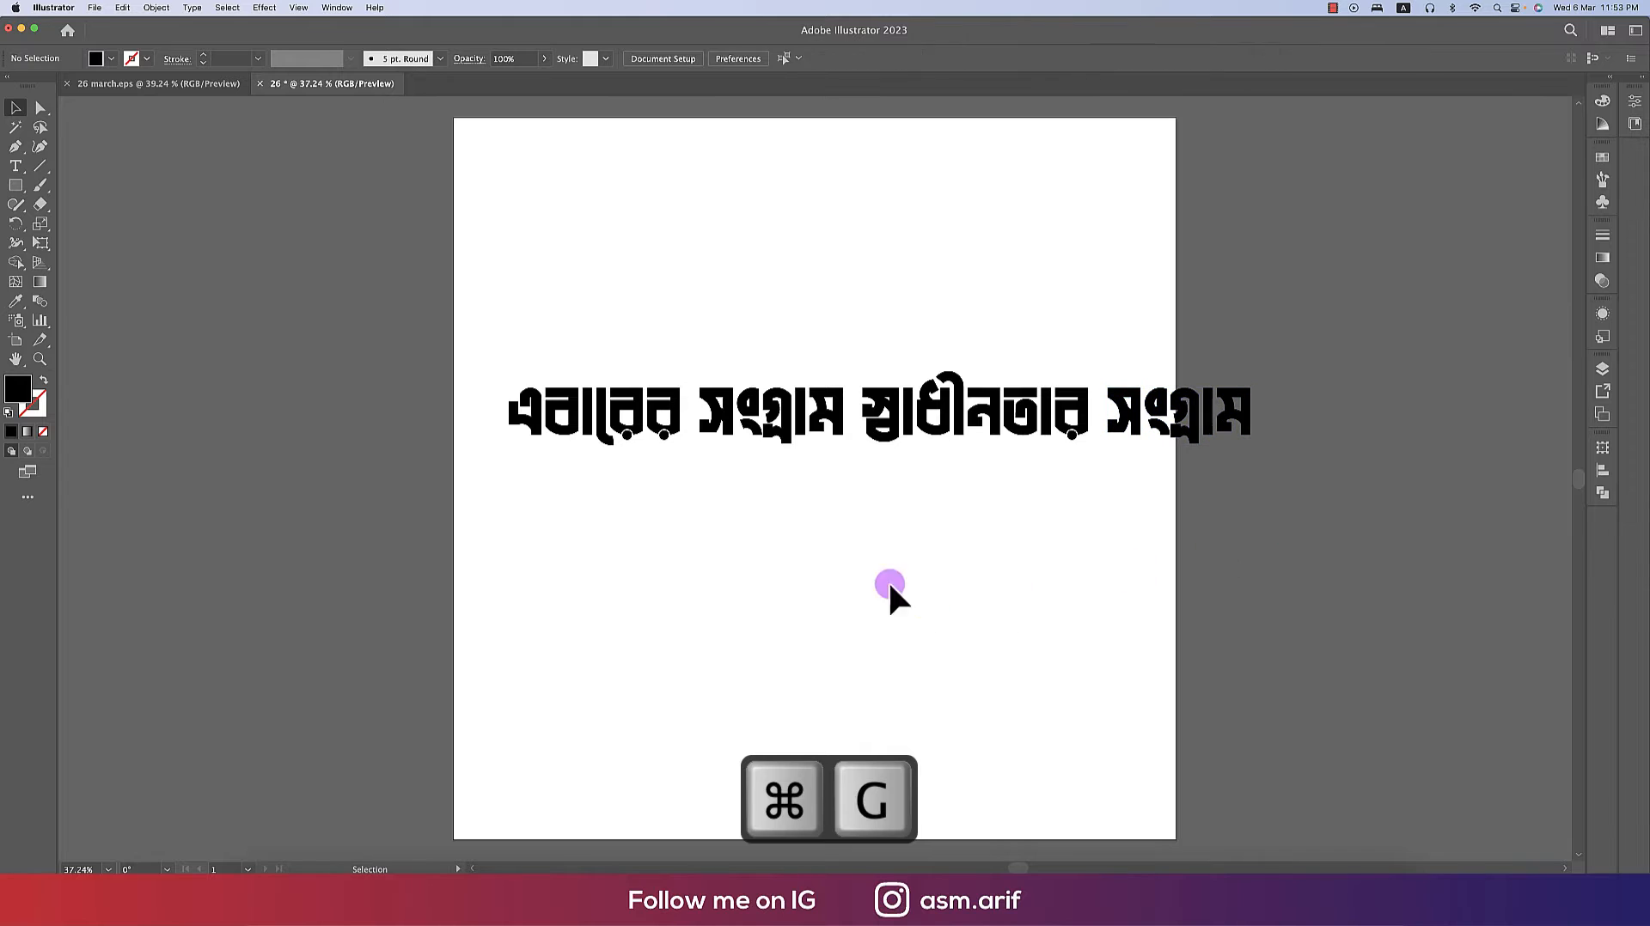
- Group the first two words together and move that line up above the remaining words
click(596, 417)
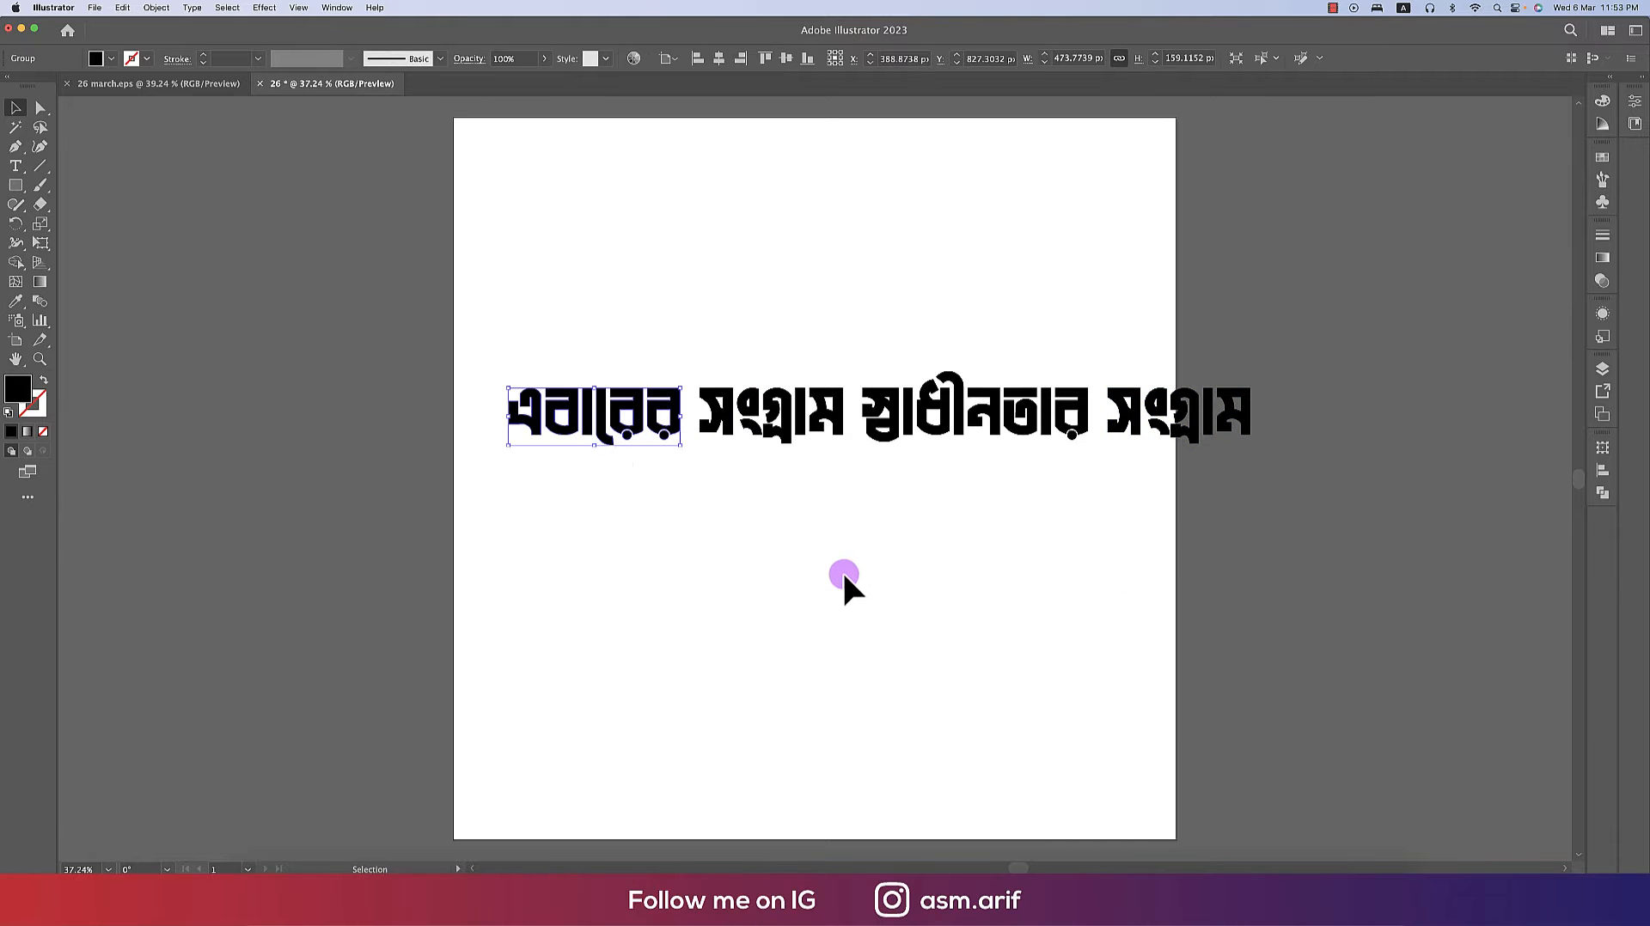
drag(635, 440, 725, 268)
key(super+z)
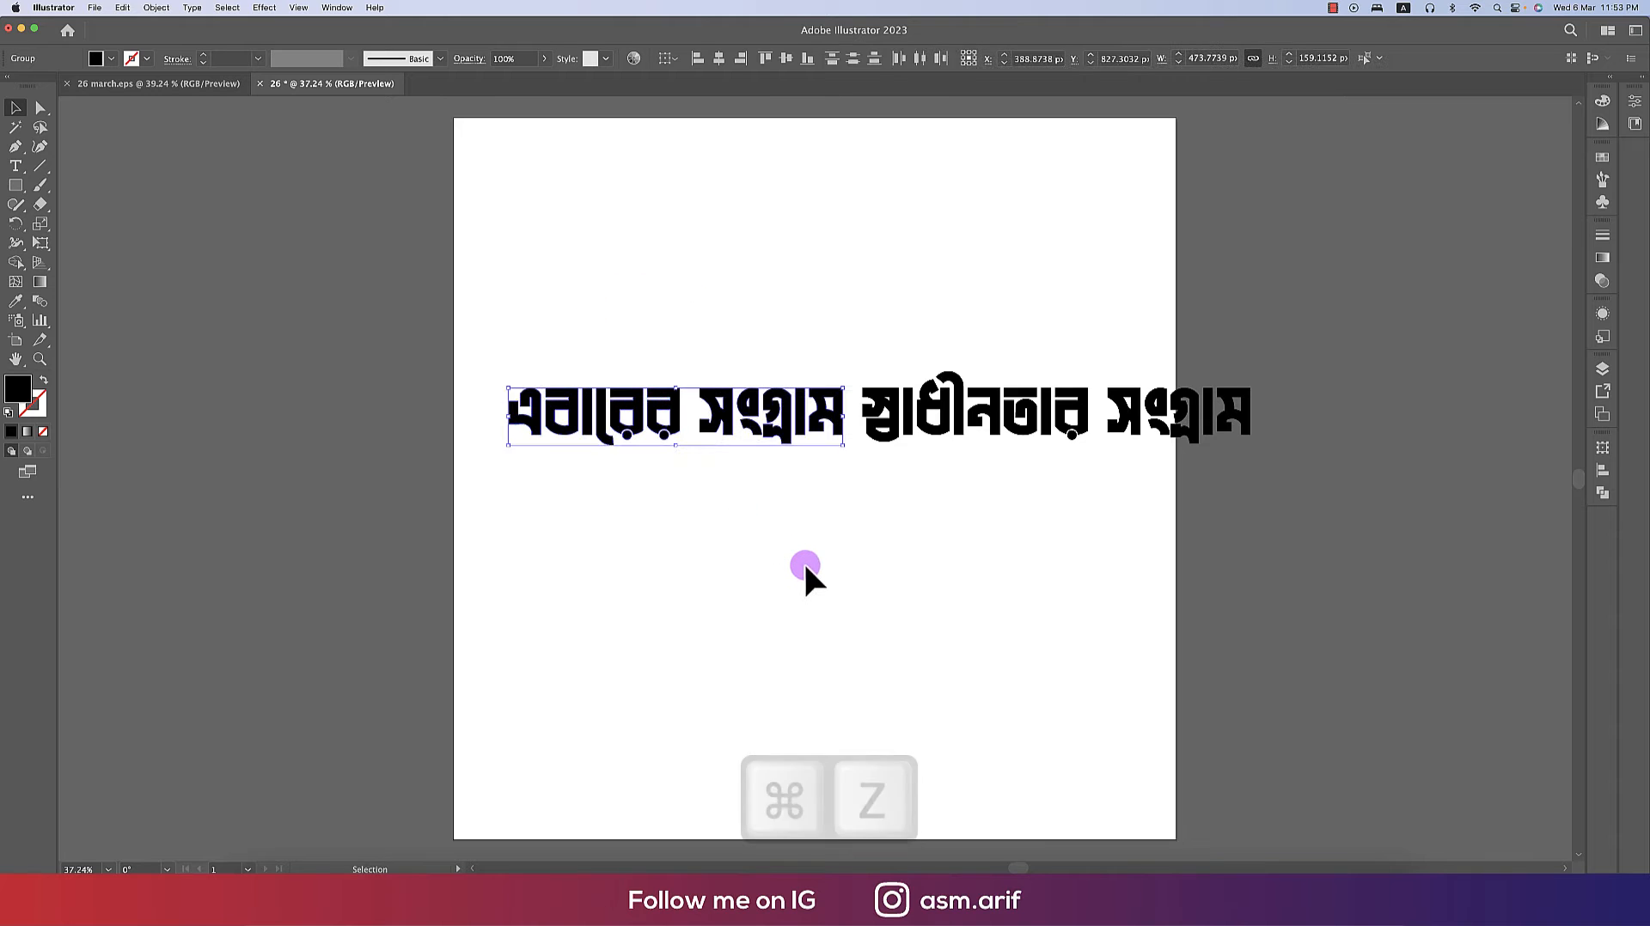
key(super+g)
drag(770, 451, 868, 284)
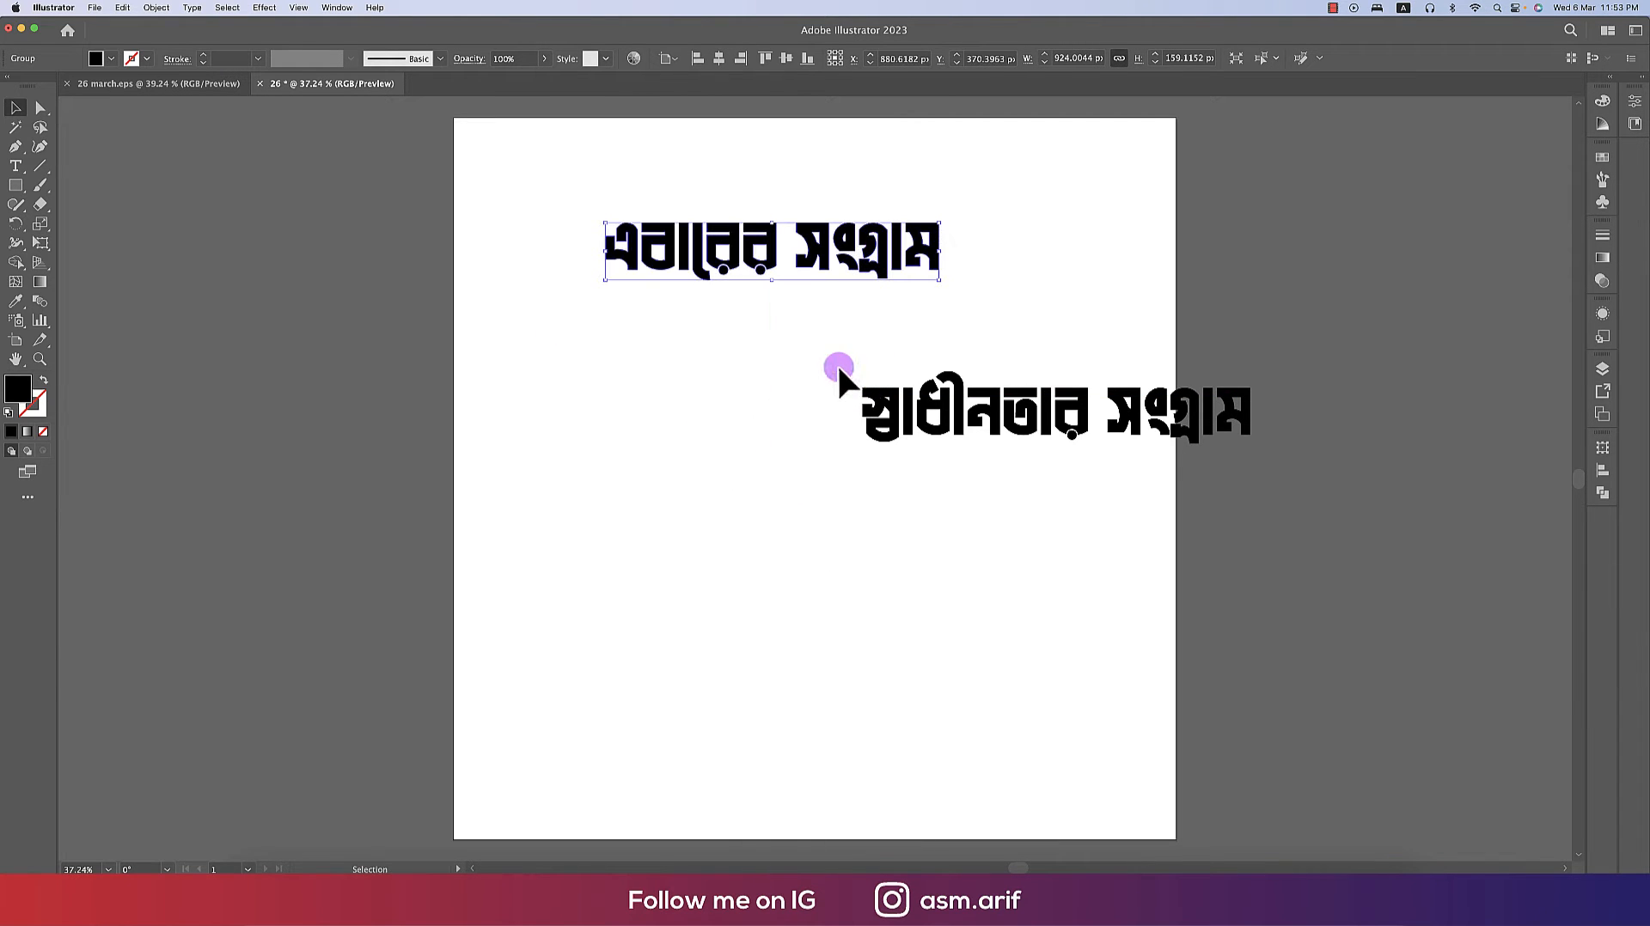
- Stack স্বাধীনতার and the final সংগ্রাম as large separate lines below the top line
click(1074, 436)
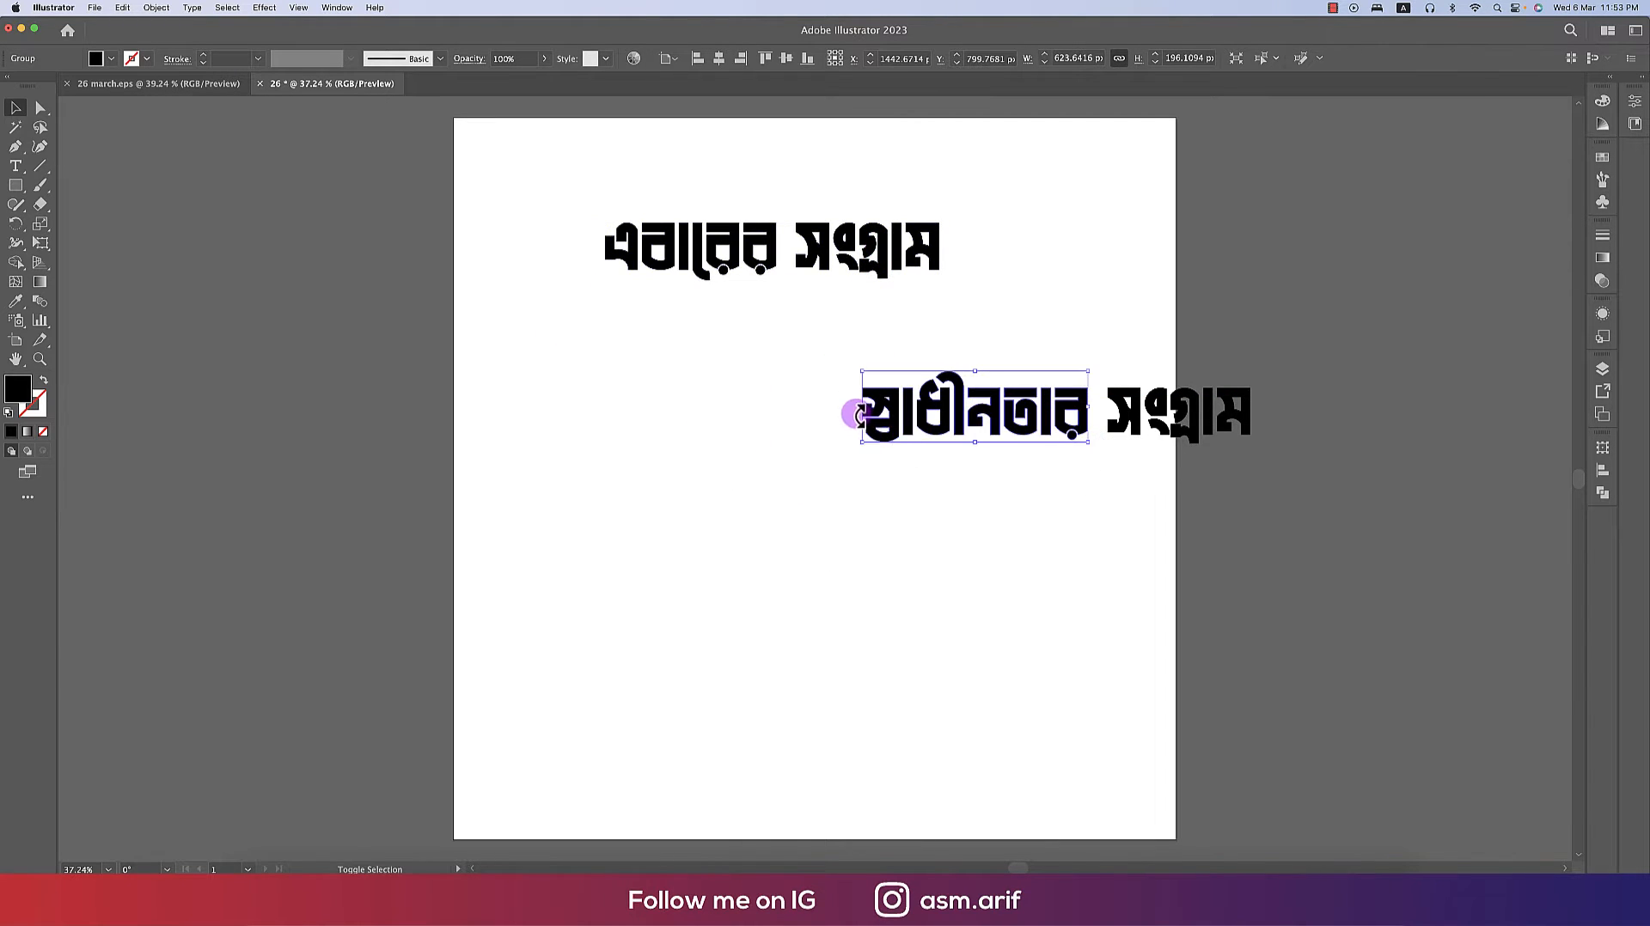
drag(860, 416, 810, 468)
mouse_move(1194, 423)
mouse_down()
mouse_move(902, 593)
mouse_move(962, 563)
mouse_move(633, 557)
mouse_up()
drag(860, 509, 859, 544)
- Scale the এবারের সংগ্রাম line and align its edges with the width of স্বাধীনতার below
drag(600, 195, 805, 254)
drag(791, 248, 1014, 379)
scroll(992, 381, up, 5)
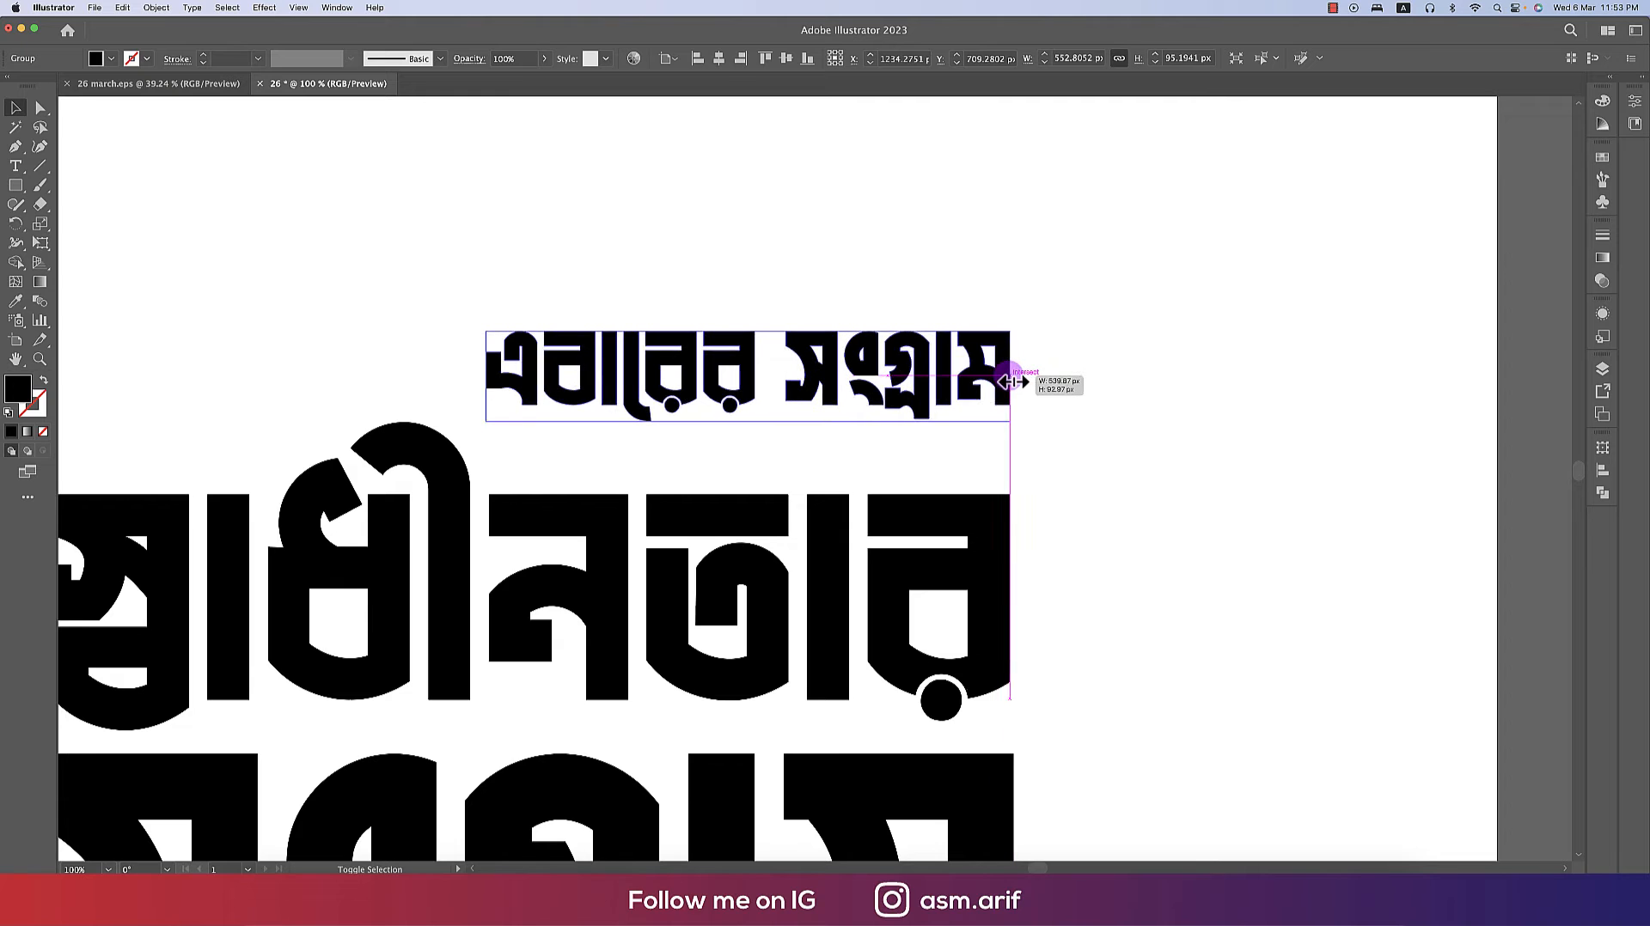
drag(488, 382, 493, 375)
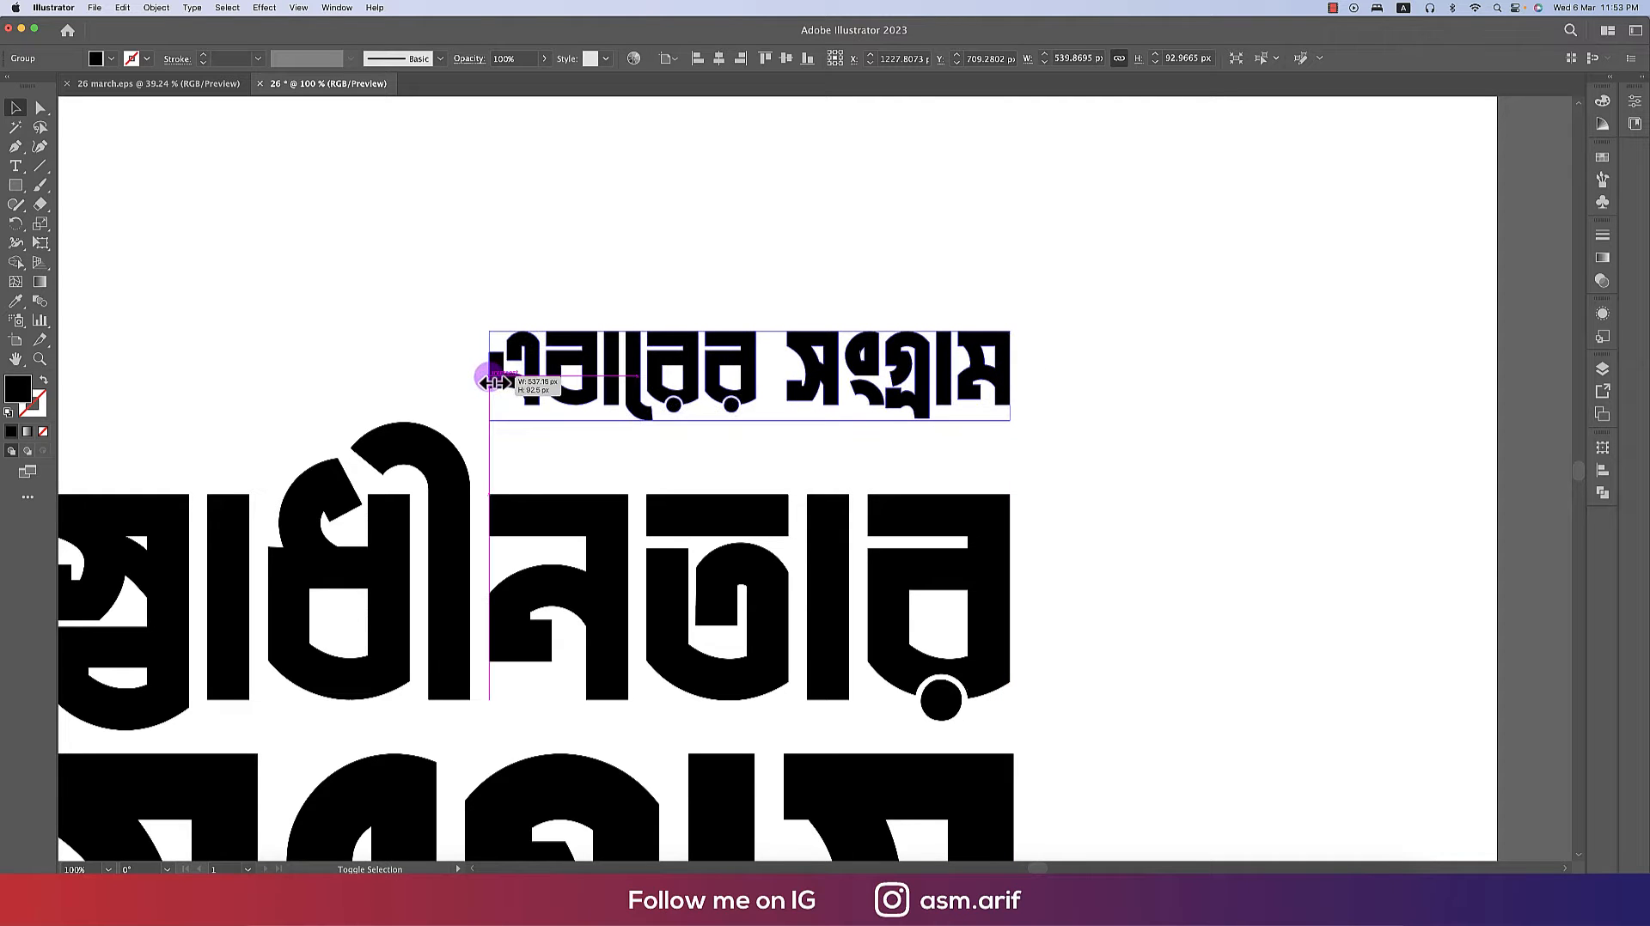
- Nudge the এবারের সংগ্রাম line slightly down toward স্বাধীনতার
drag(868, 400, 869, 442)
scroll(1063, 468, down, 2)
scroll(1063, 468, down, 3)
scroll(1097, 488, down, 1)
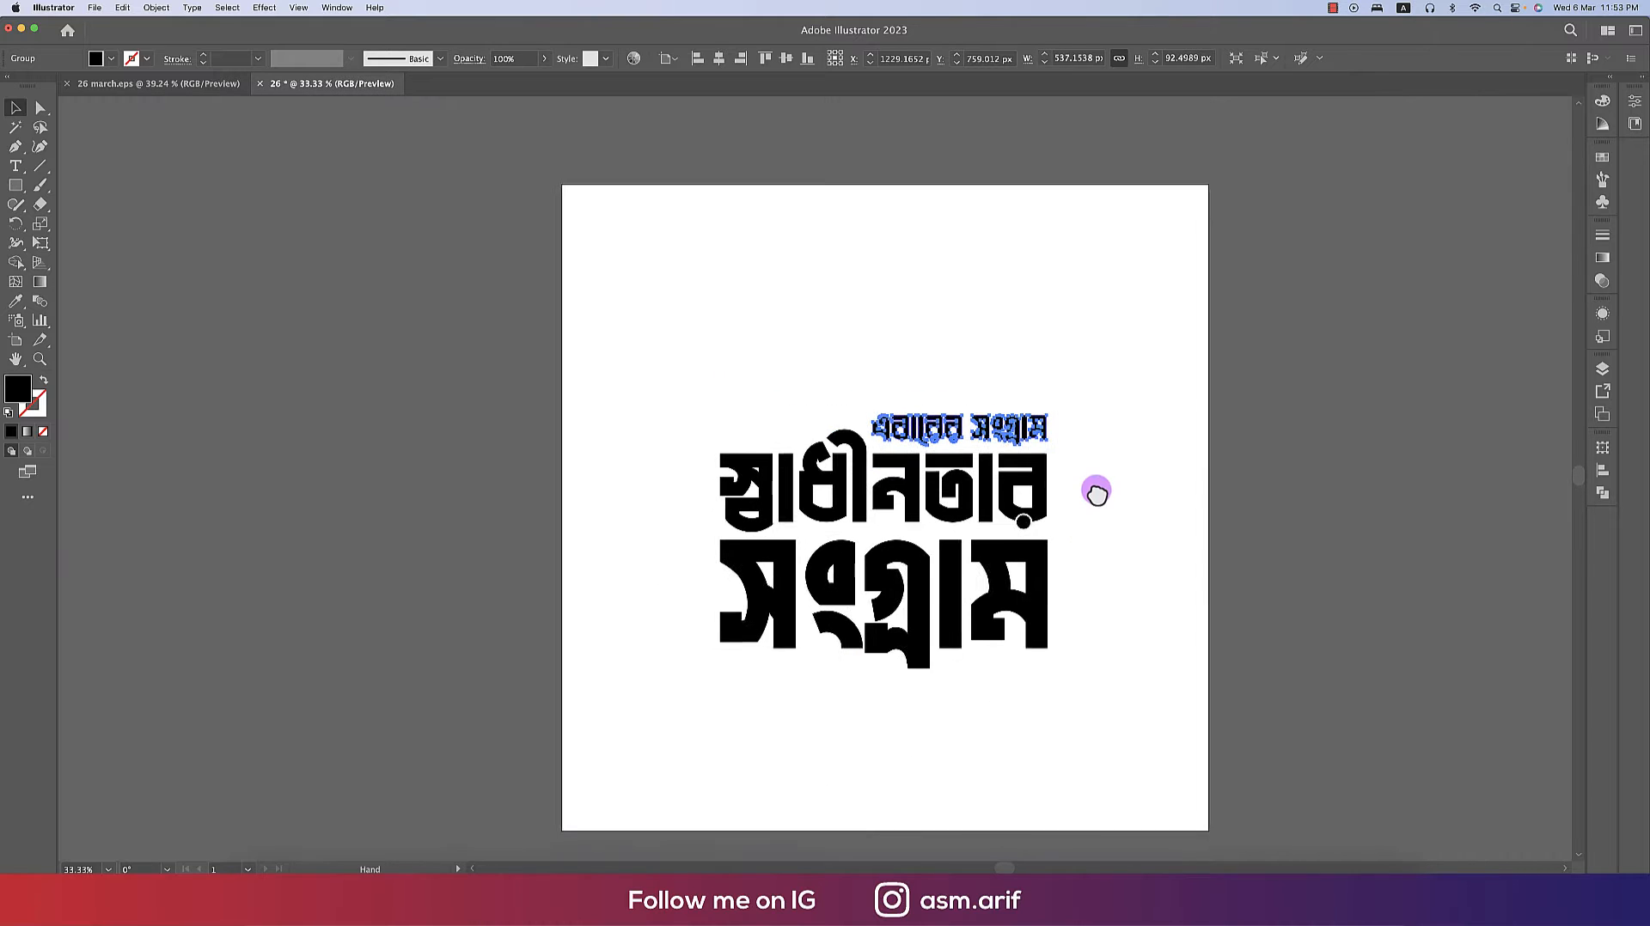
- Select the whole stacked lettering and scale it down slightly on the artboard
click(1095, 467)
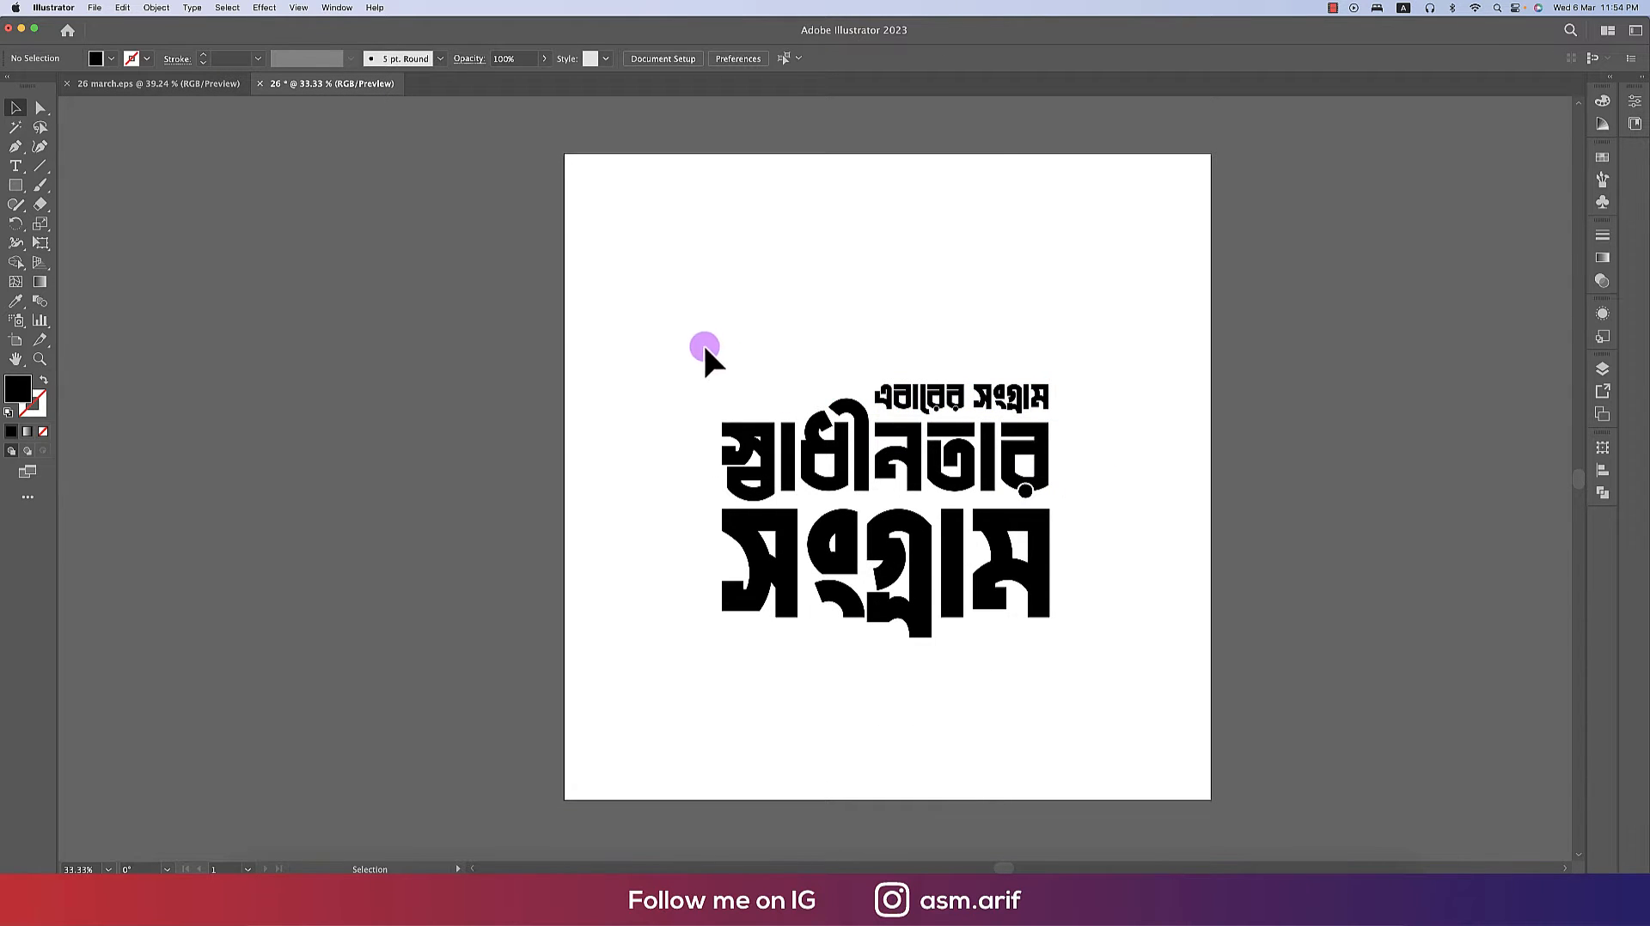
drag(703, 342, 1127, 679)
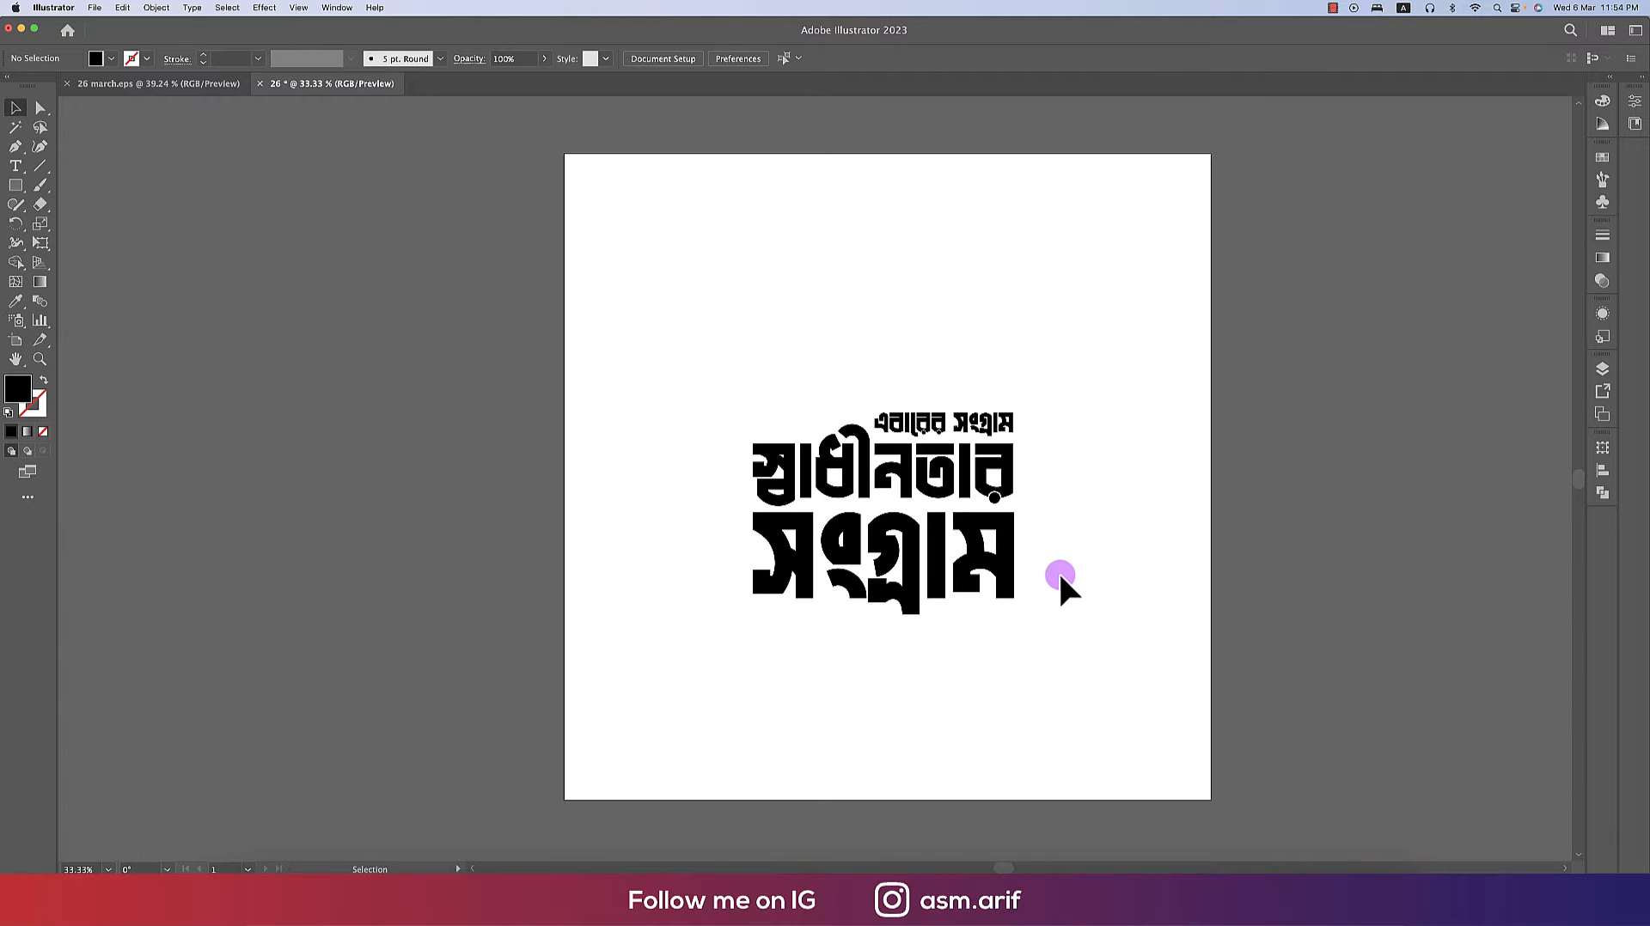
super+click(1059, 571)
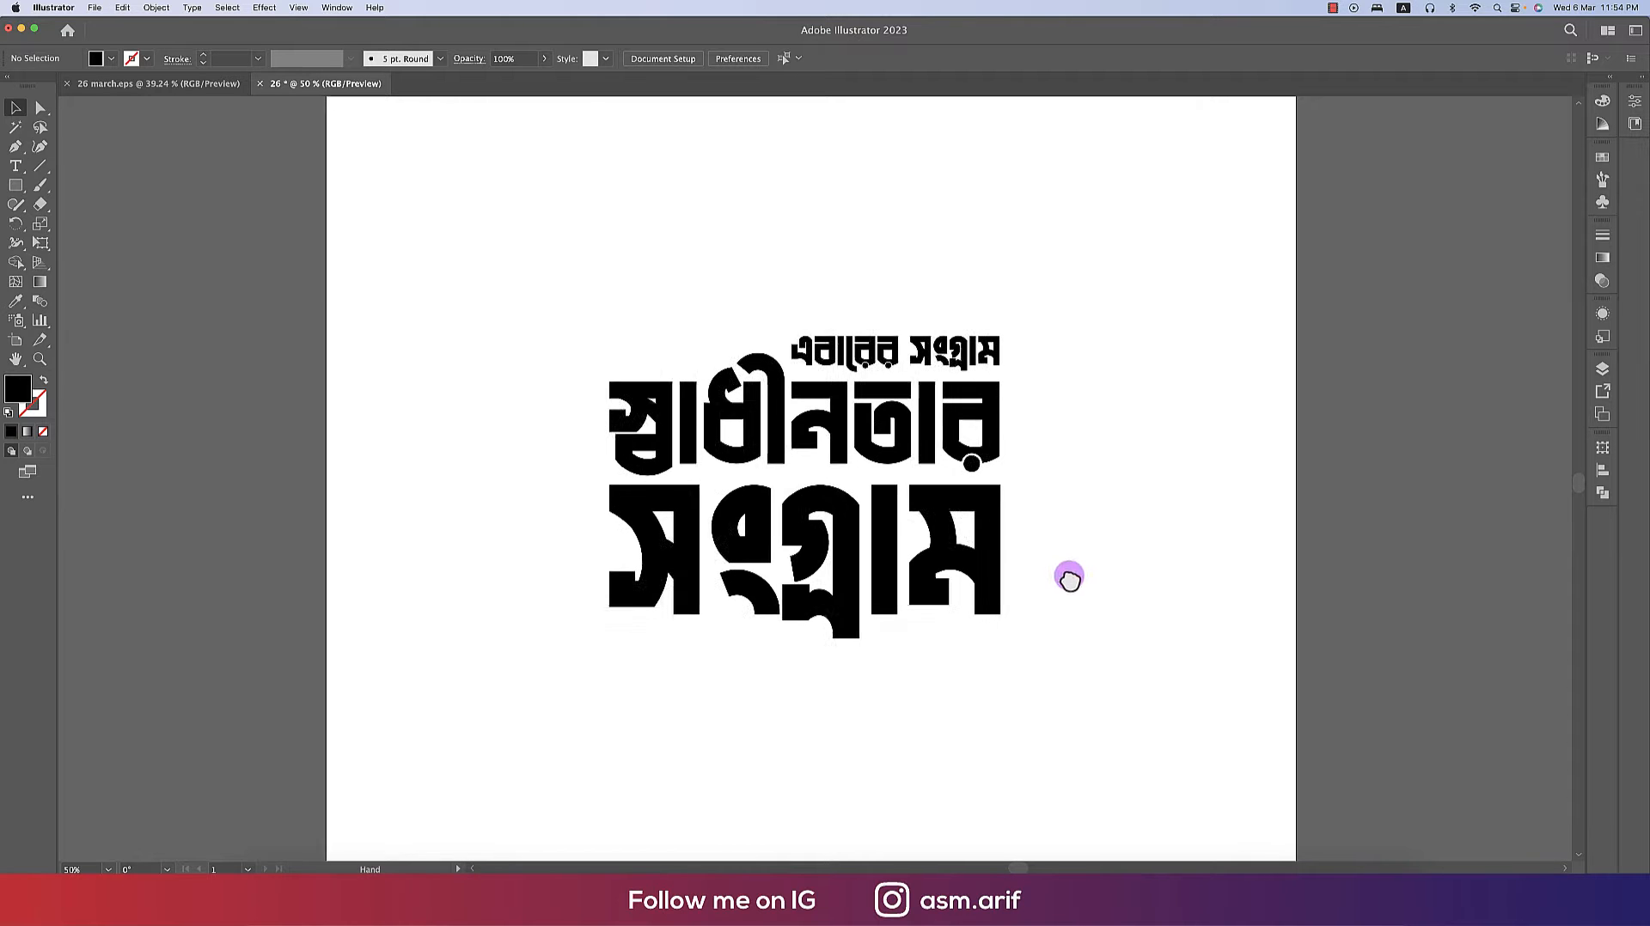
- Compare the stacked lettering with the reference design in the 26 march.eps document
drag(532, 269, 1092, 704)
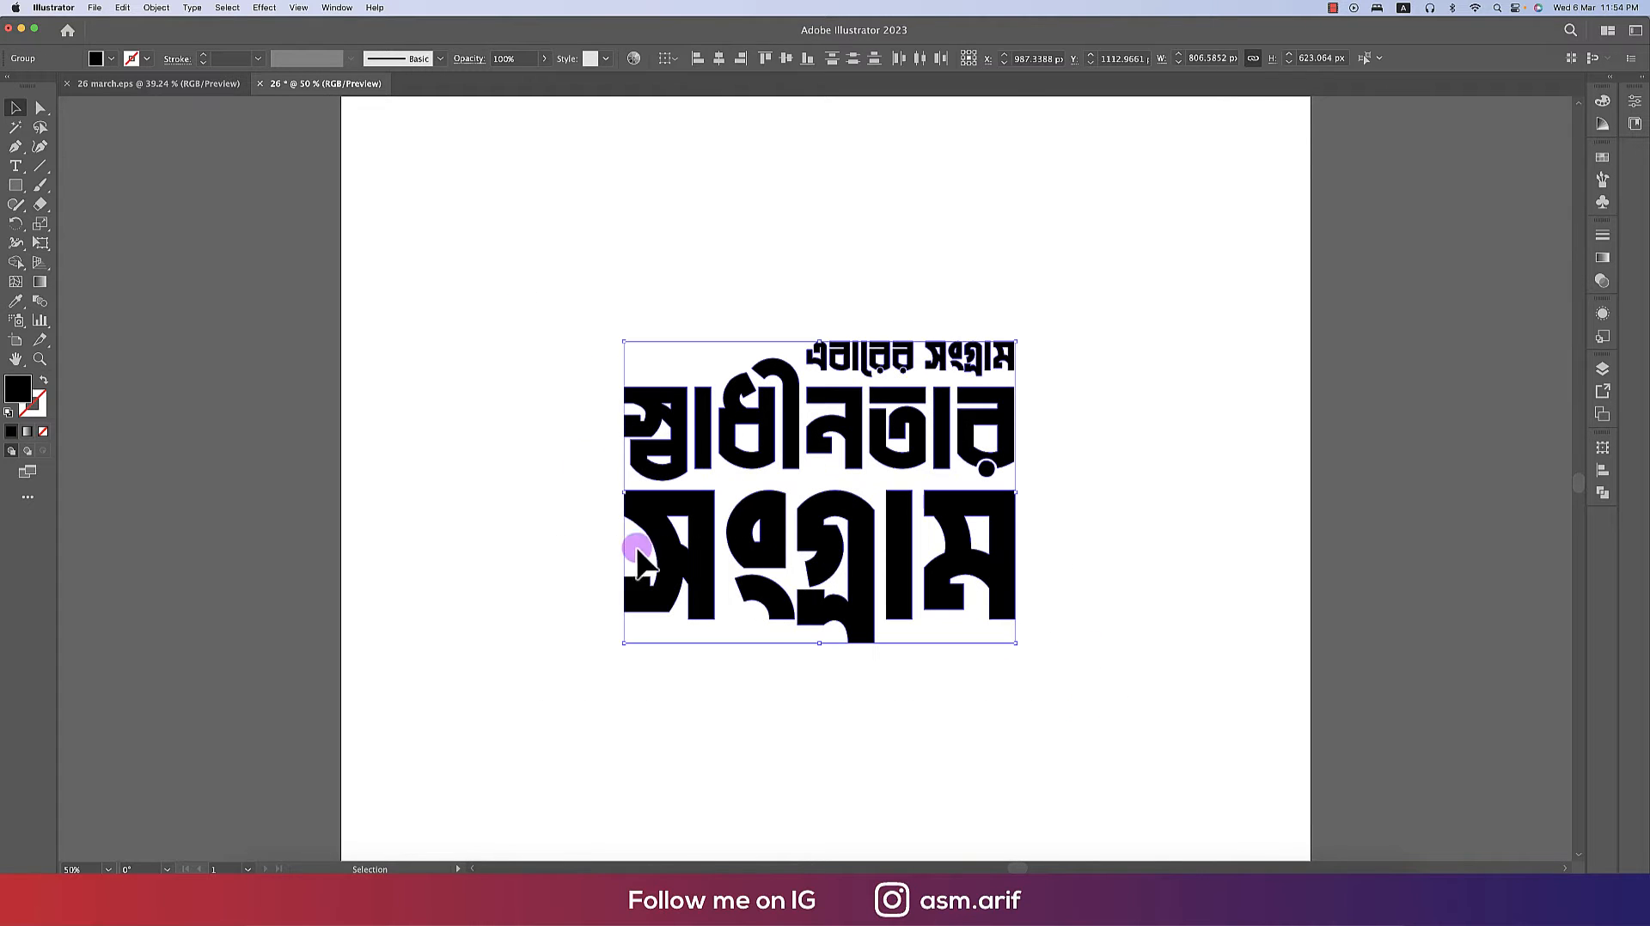
click(724, 484)
click(707, 447)
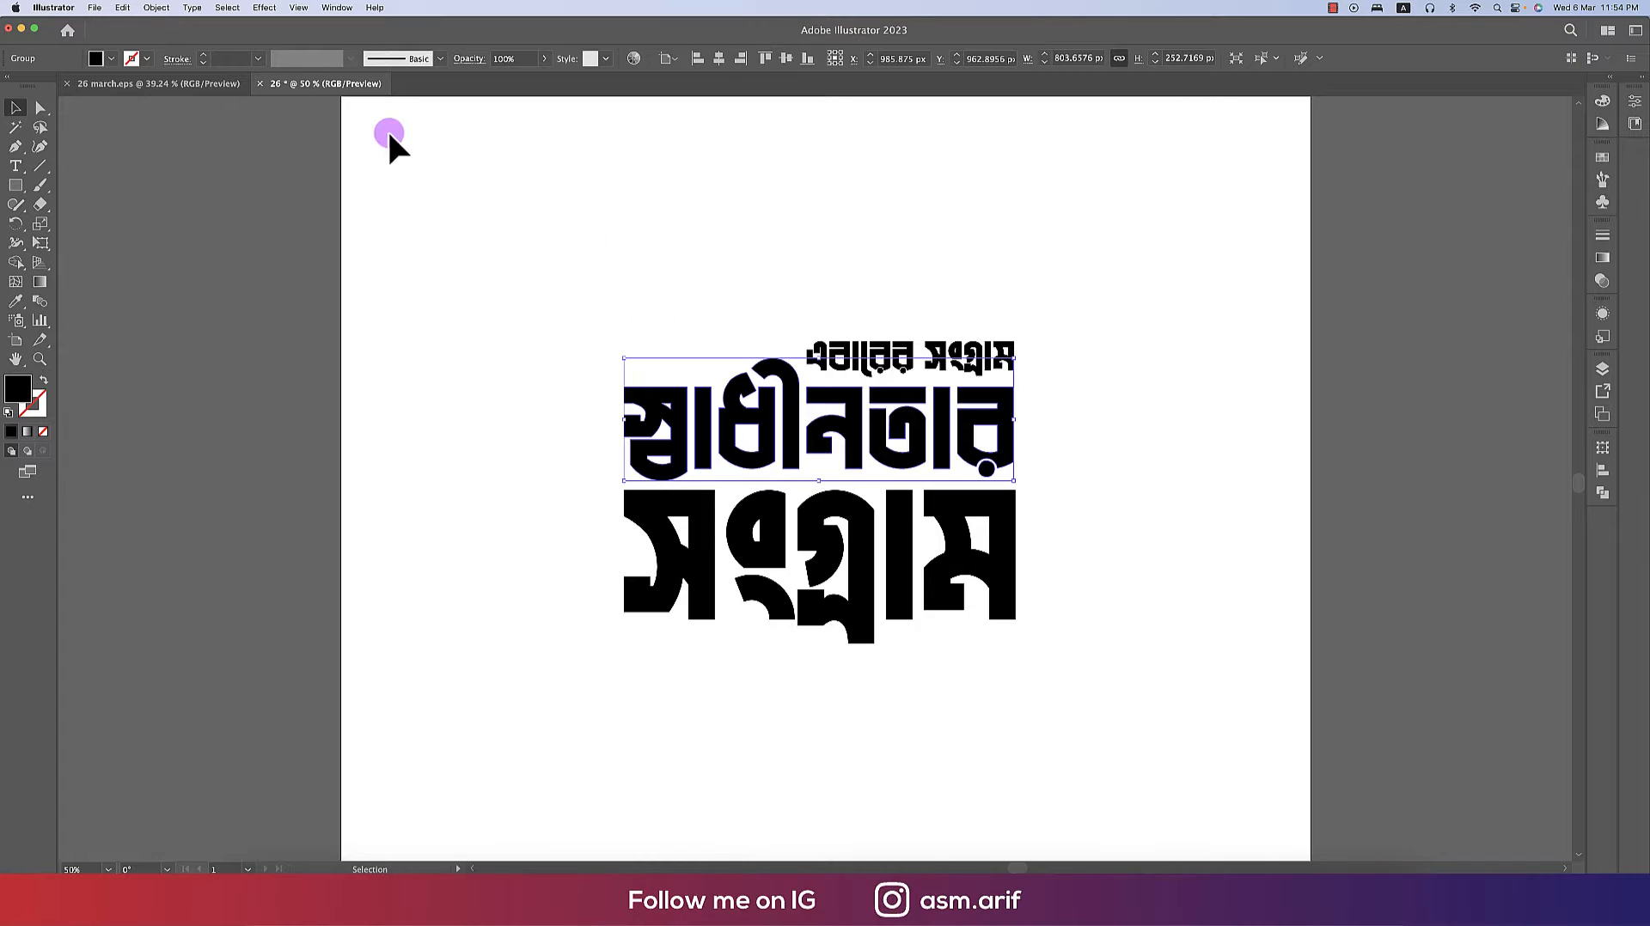
click(214, 96)
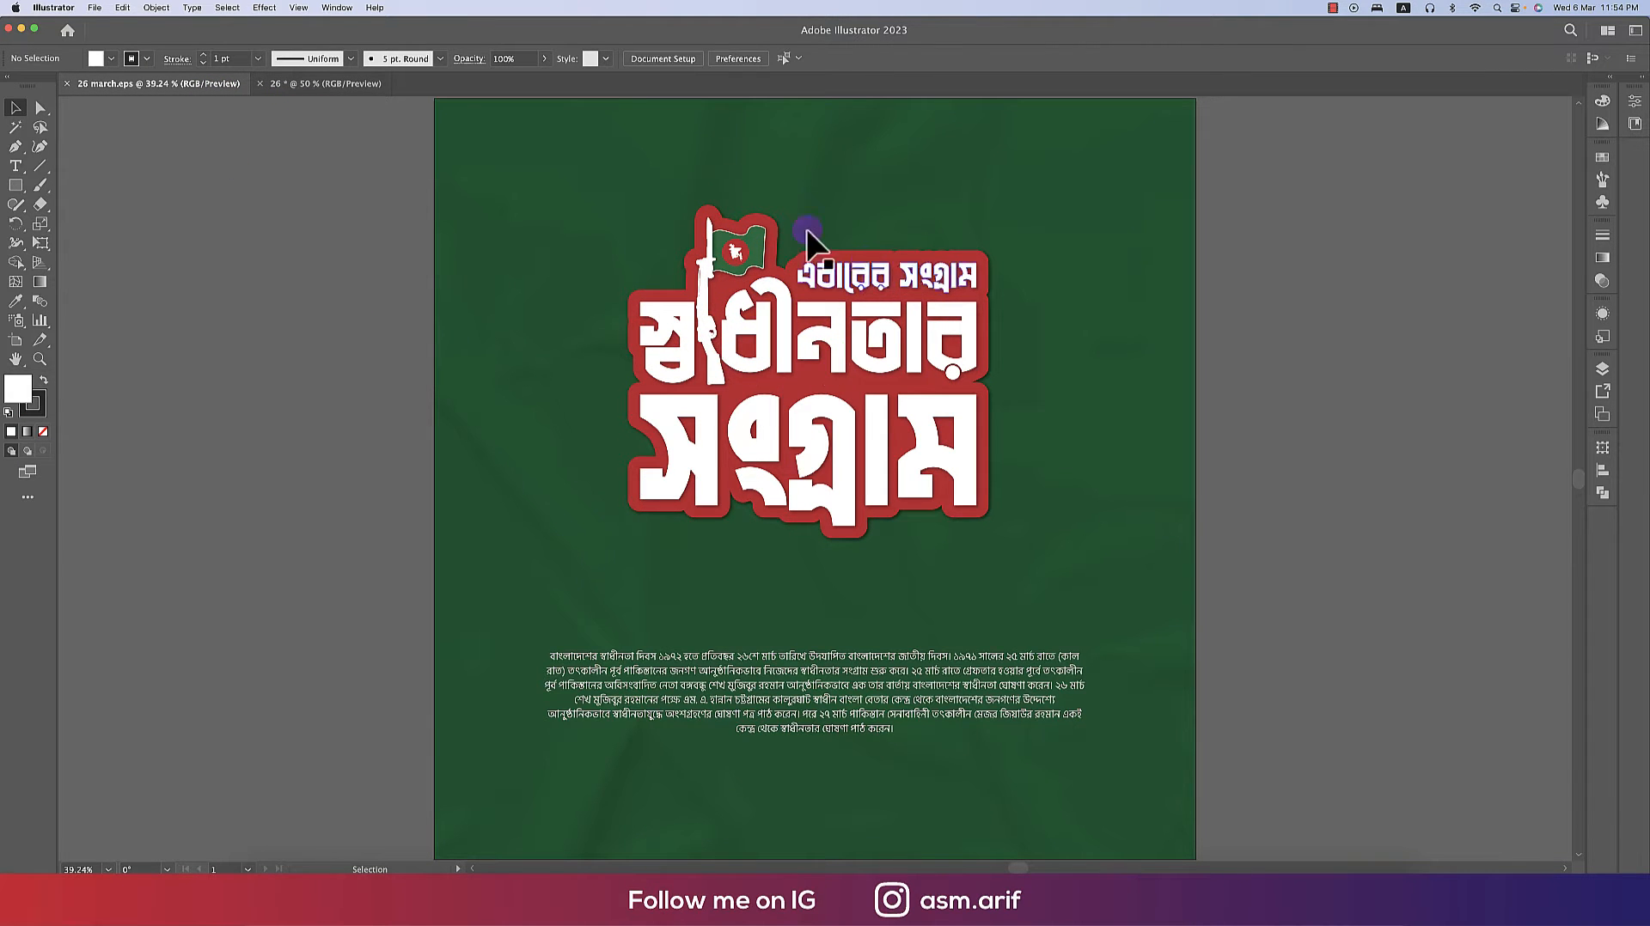
click(350, 83)
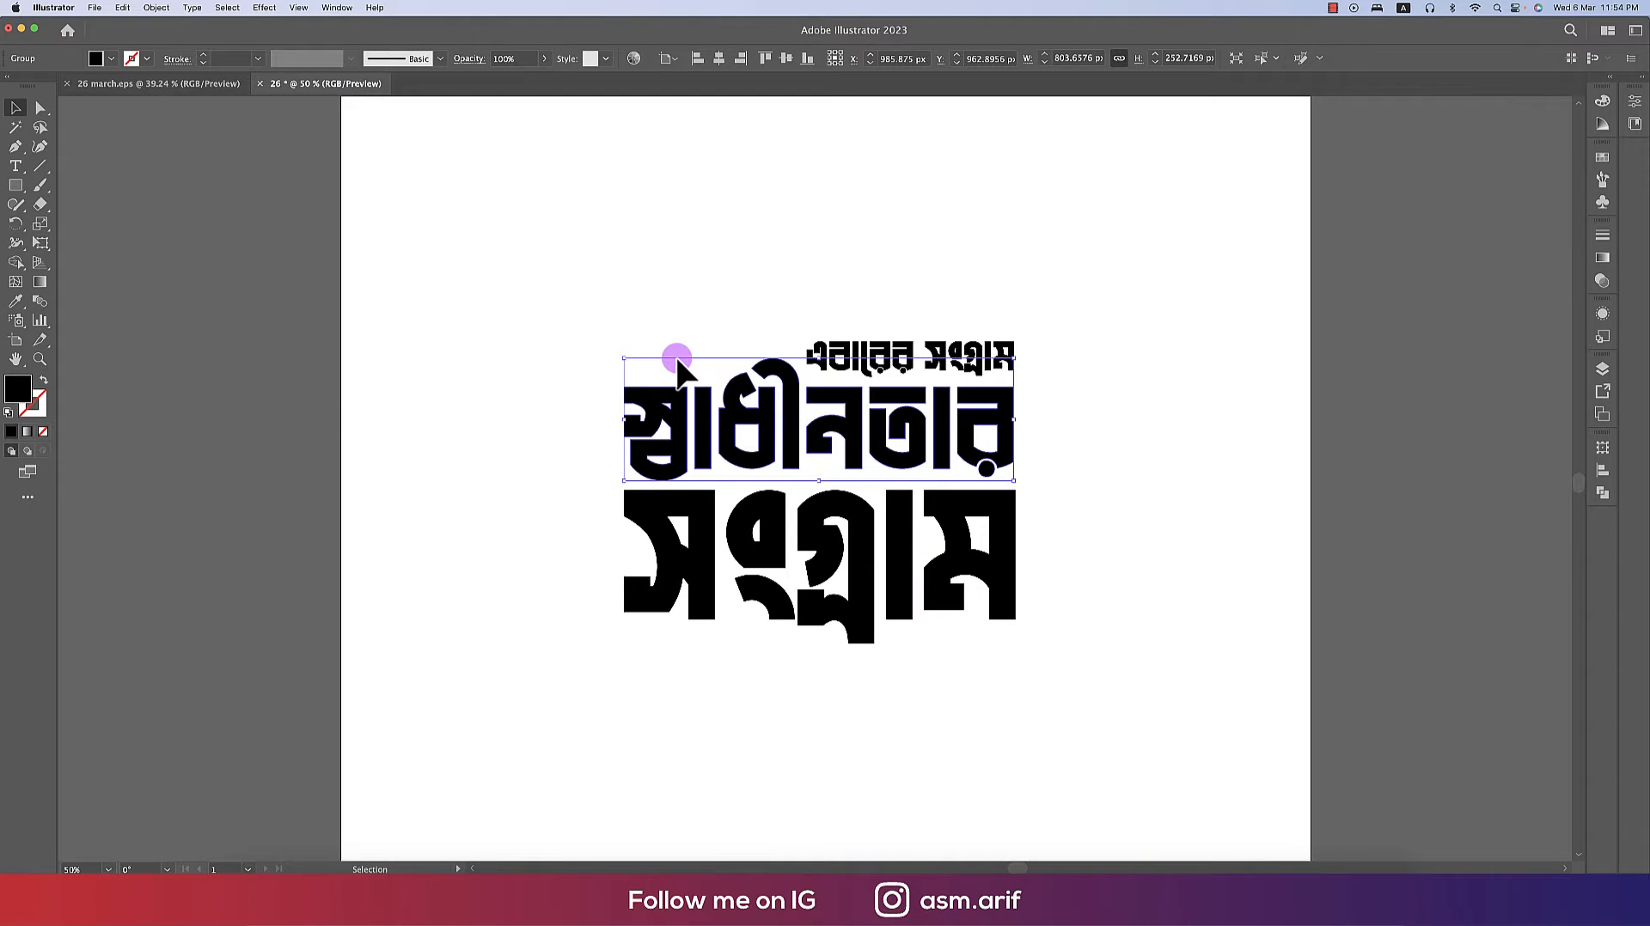
- Switch to the browser and open more results for the flag clipart image search
click(442, 887)
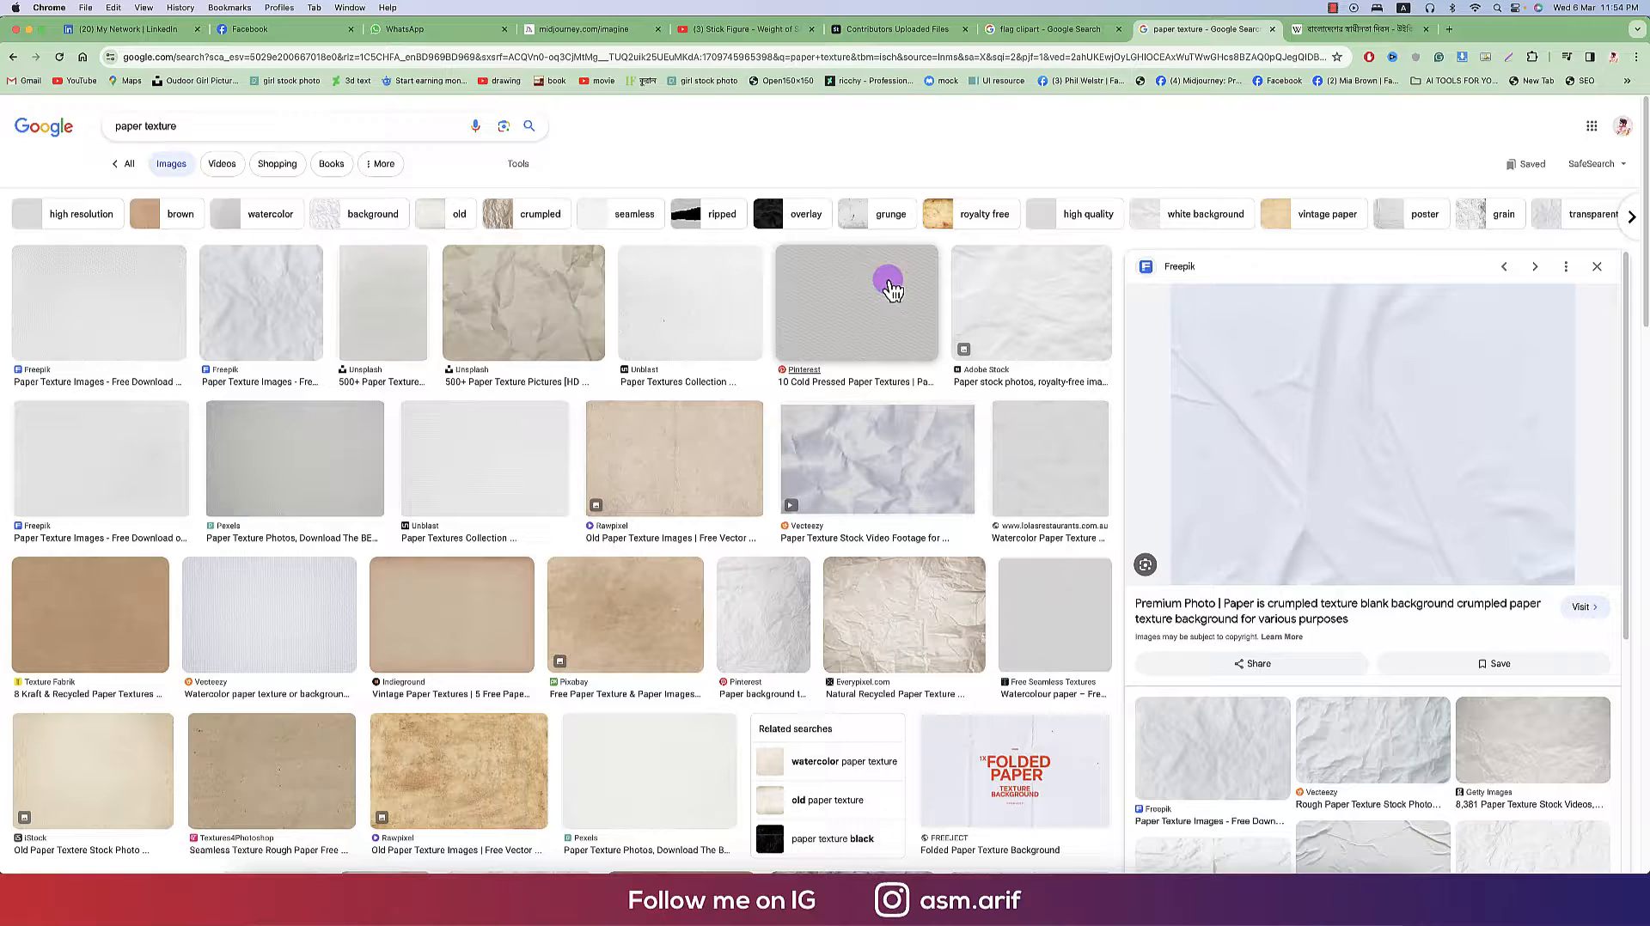
click(1014, 26)
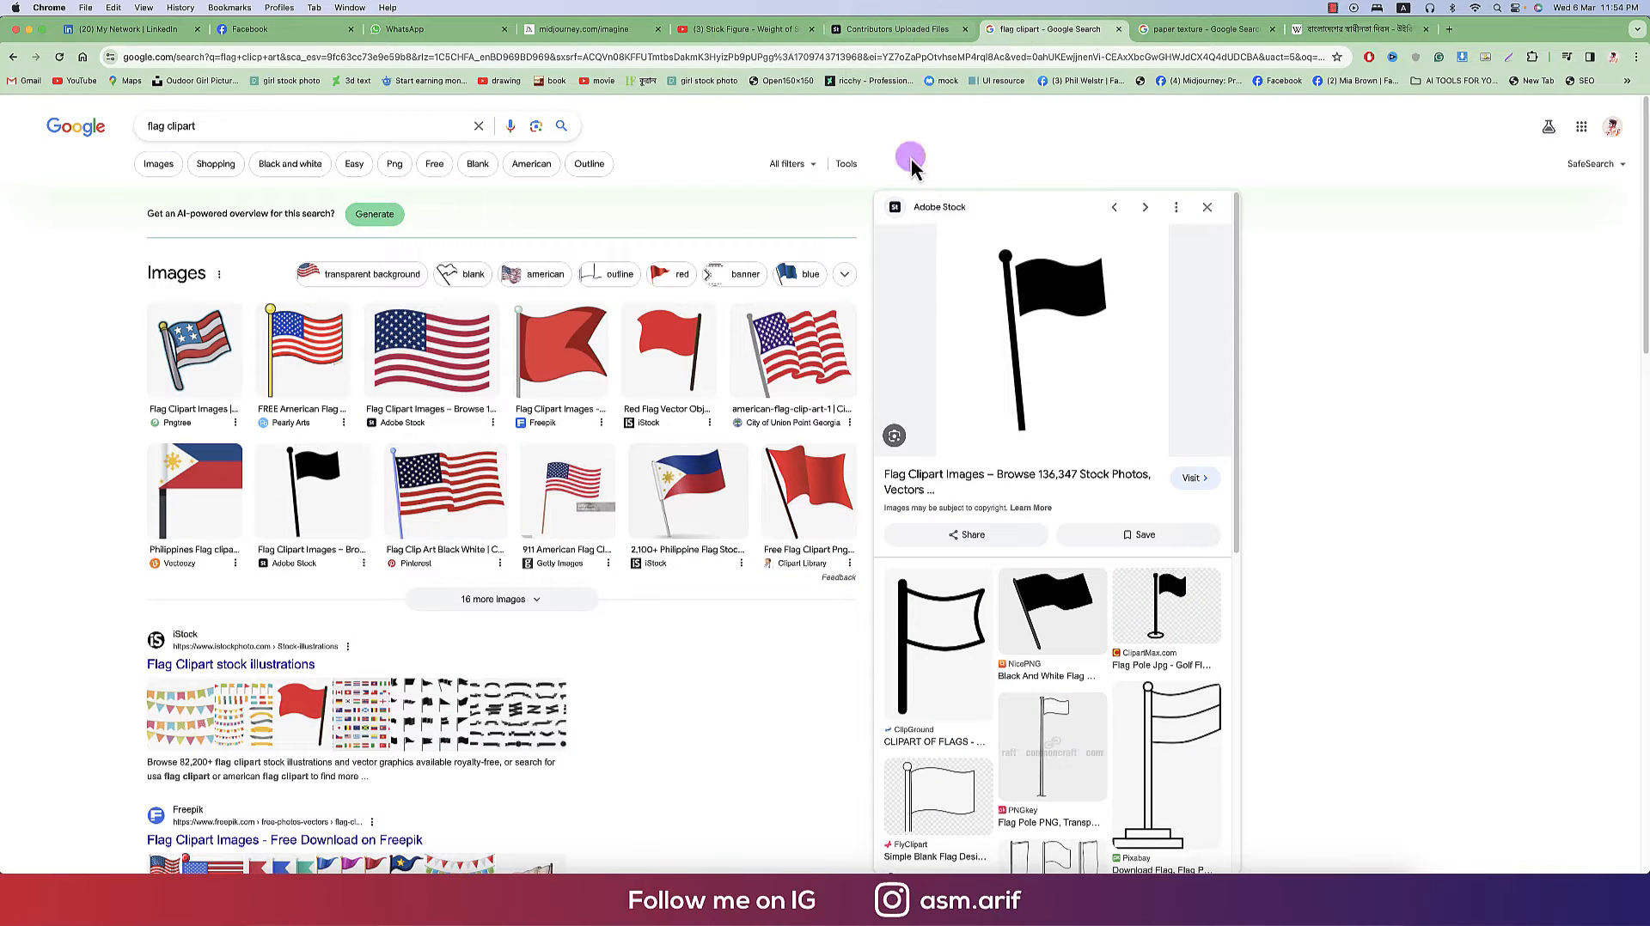
click(1011, 369)
scroll(1065, 675, down, 8)
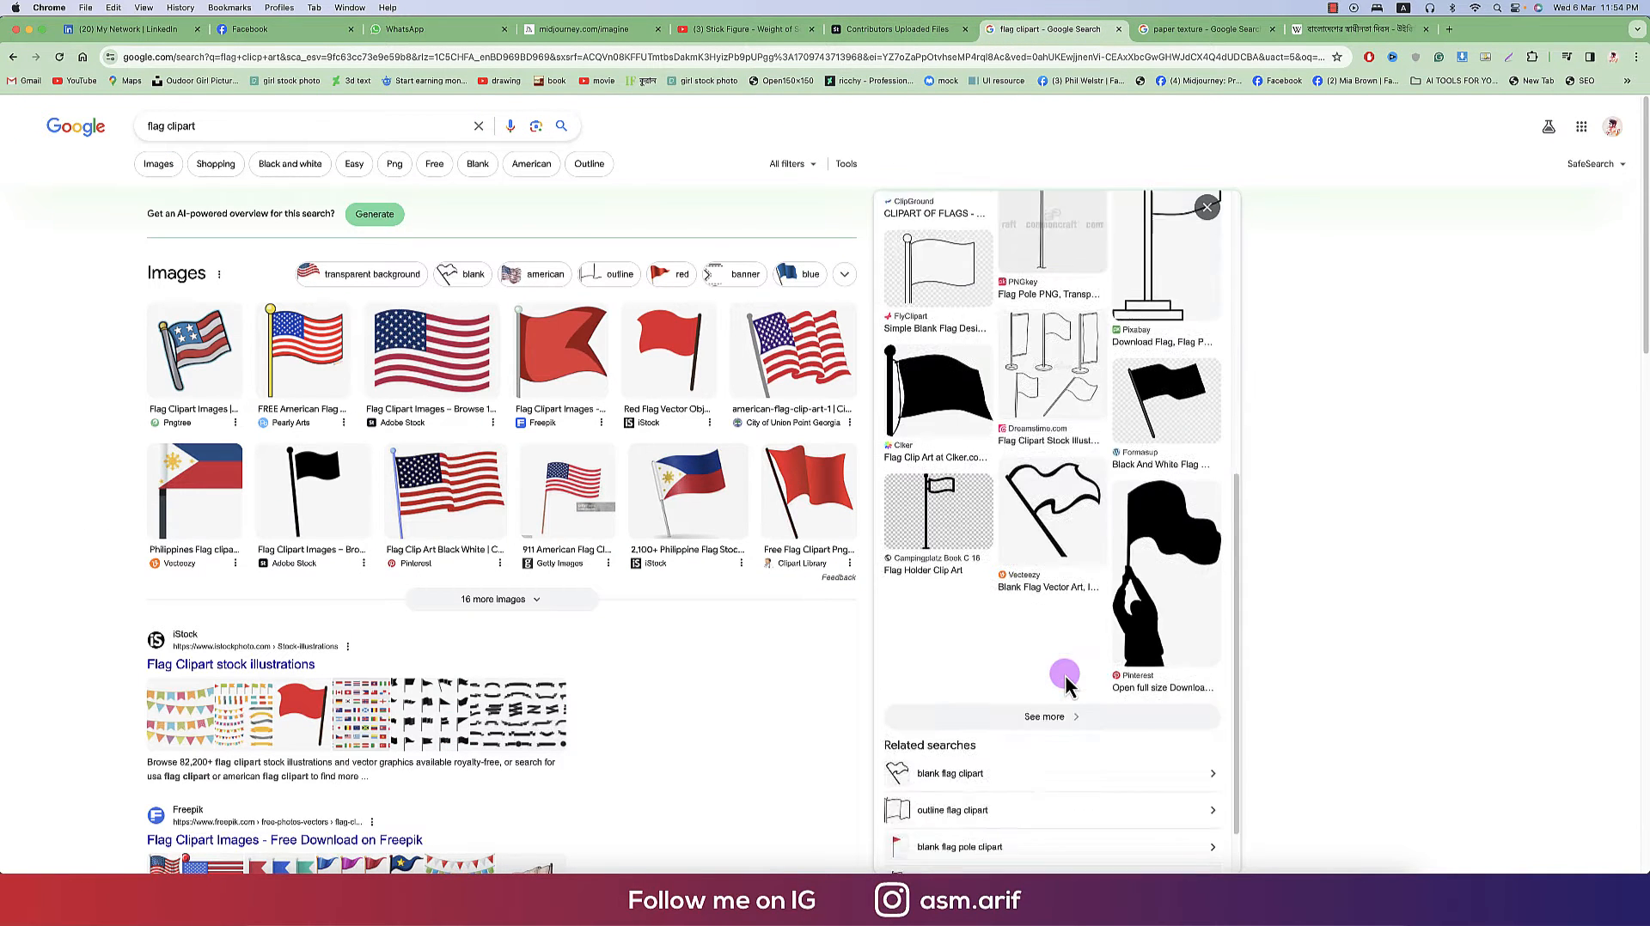
click(1066, 648)
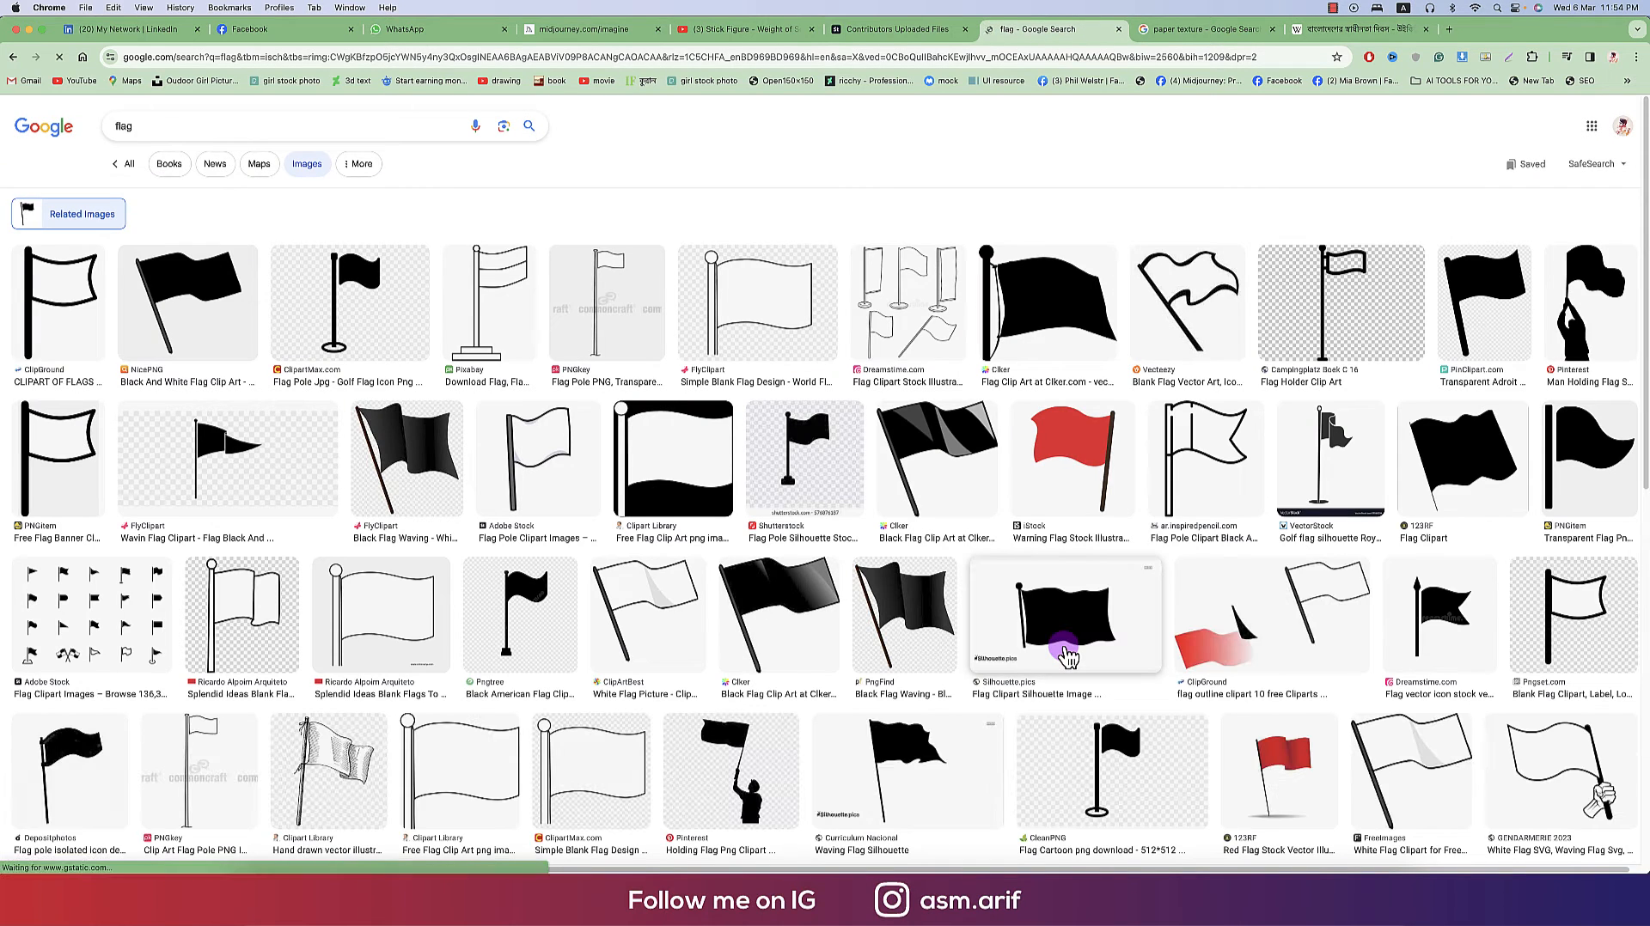
- Copy the black flag-on-pole image from the flag results and return to the Illustrator document
scroll(1066, 655, down, 5)
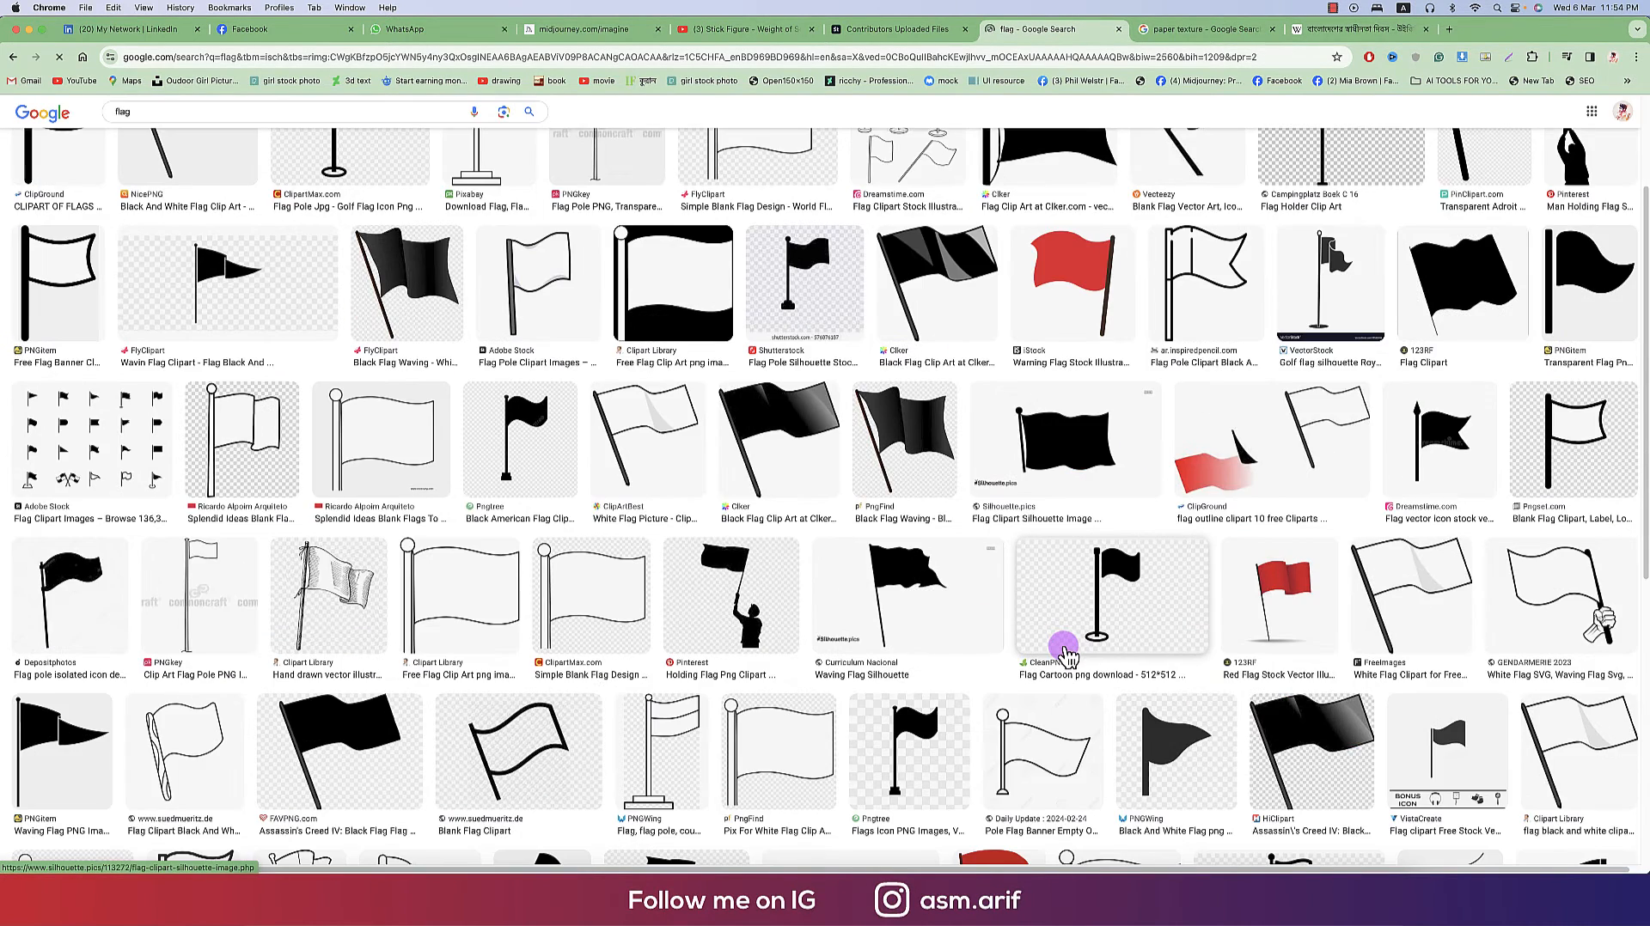
scroll(1065, 655, down, 8)
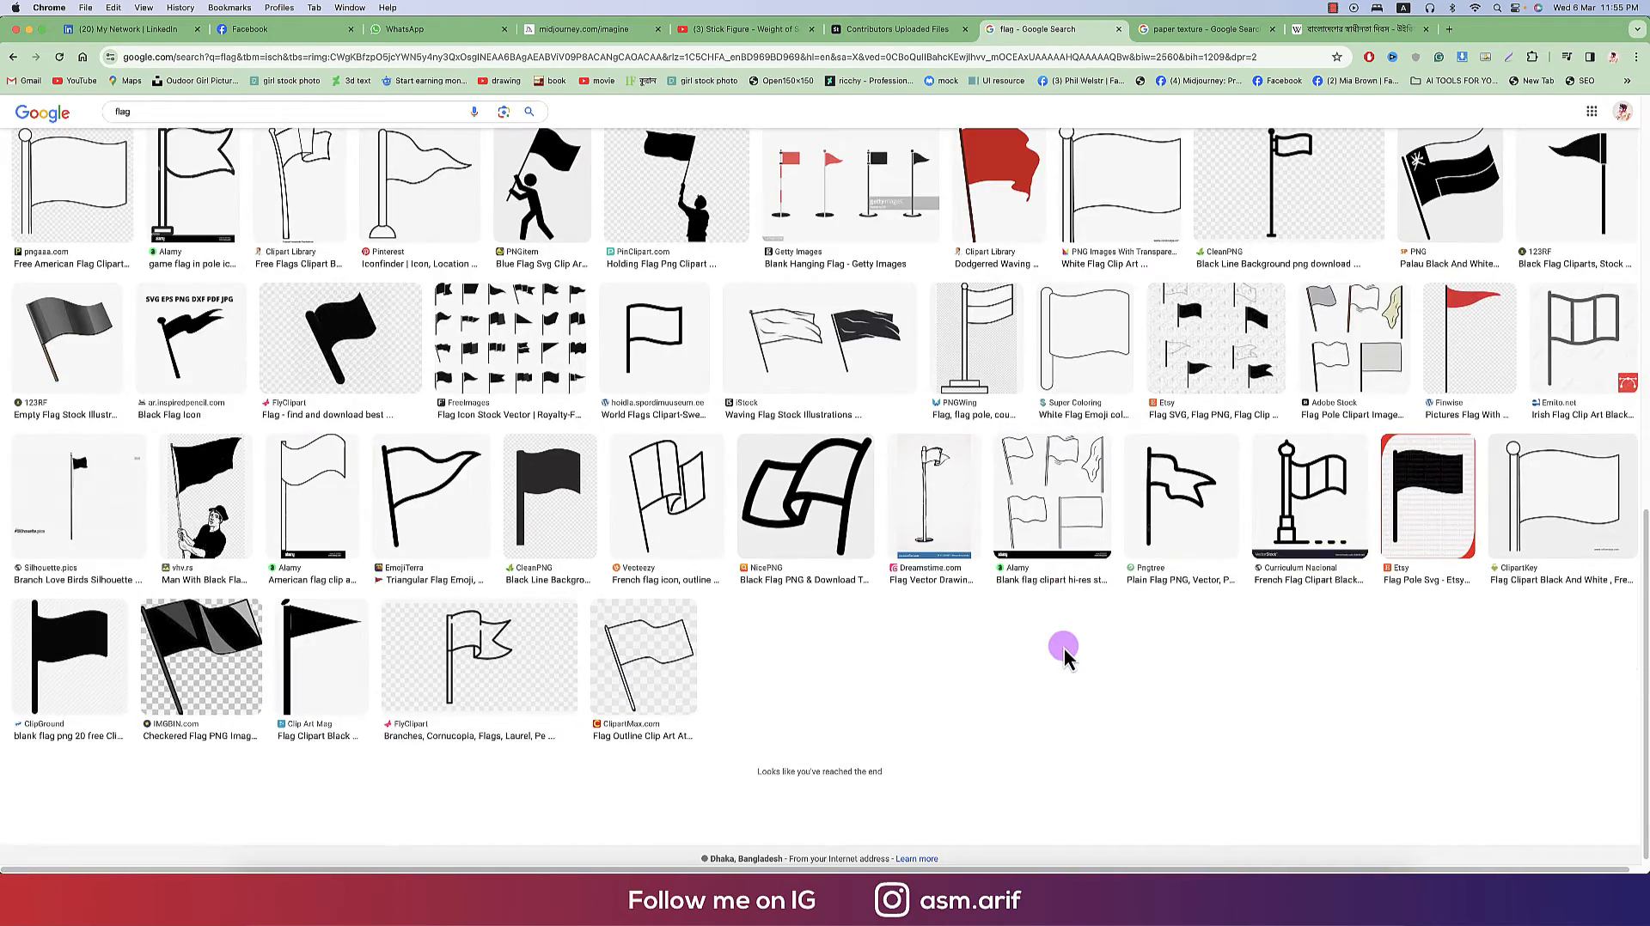
click(1064, 656)
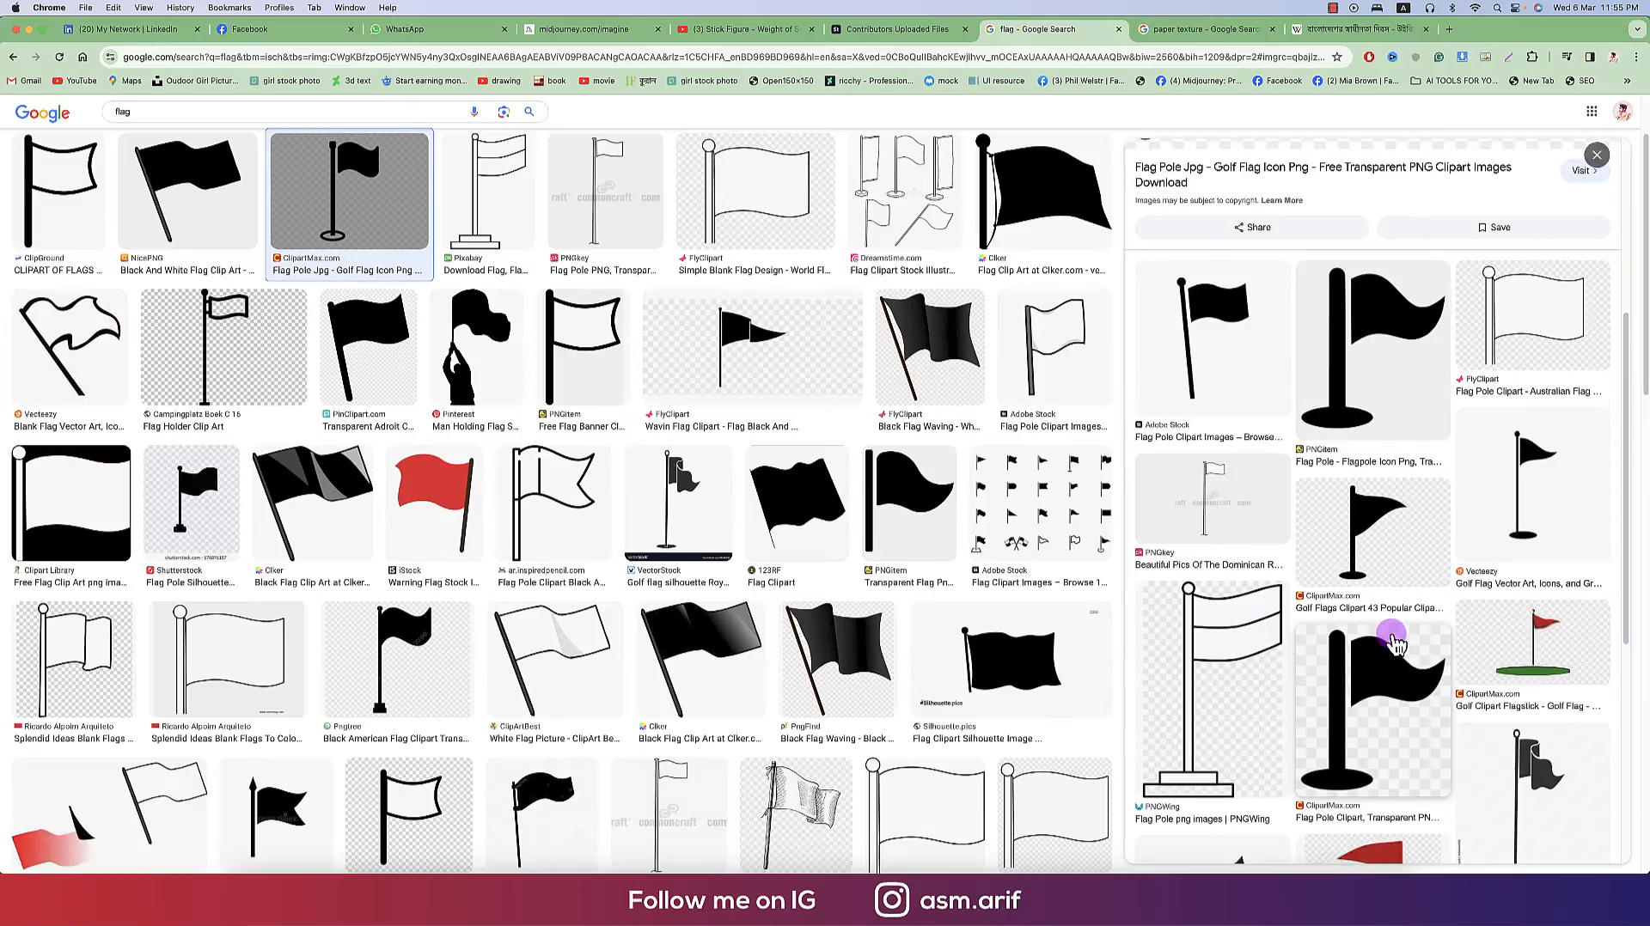
click(1278, 425)
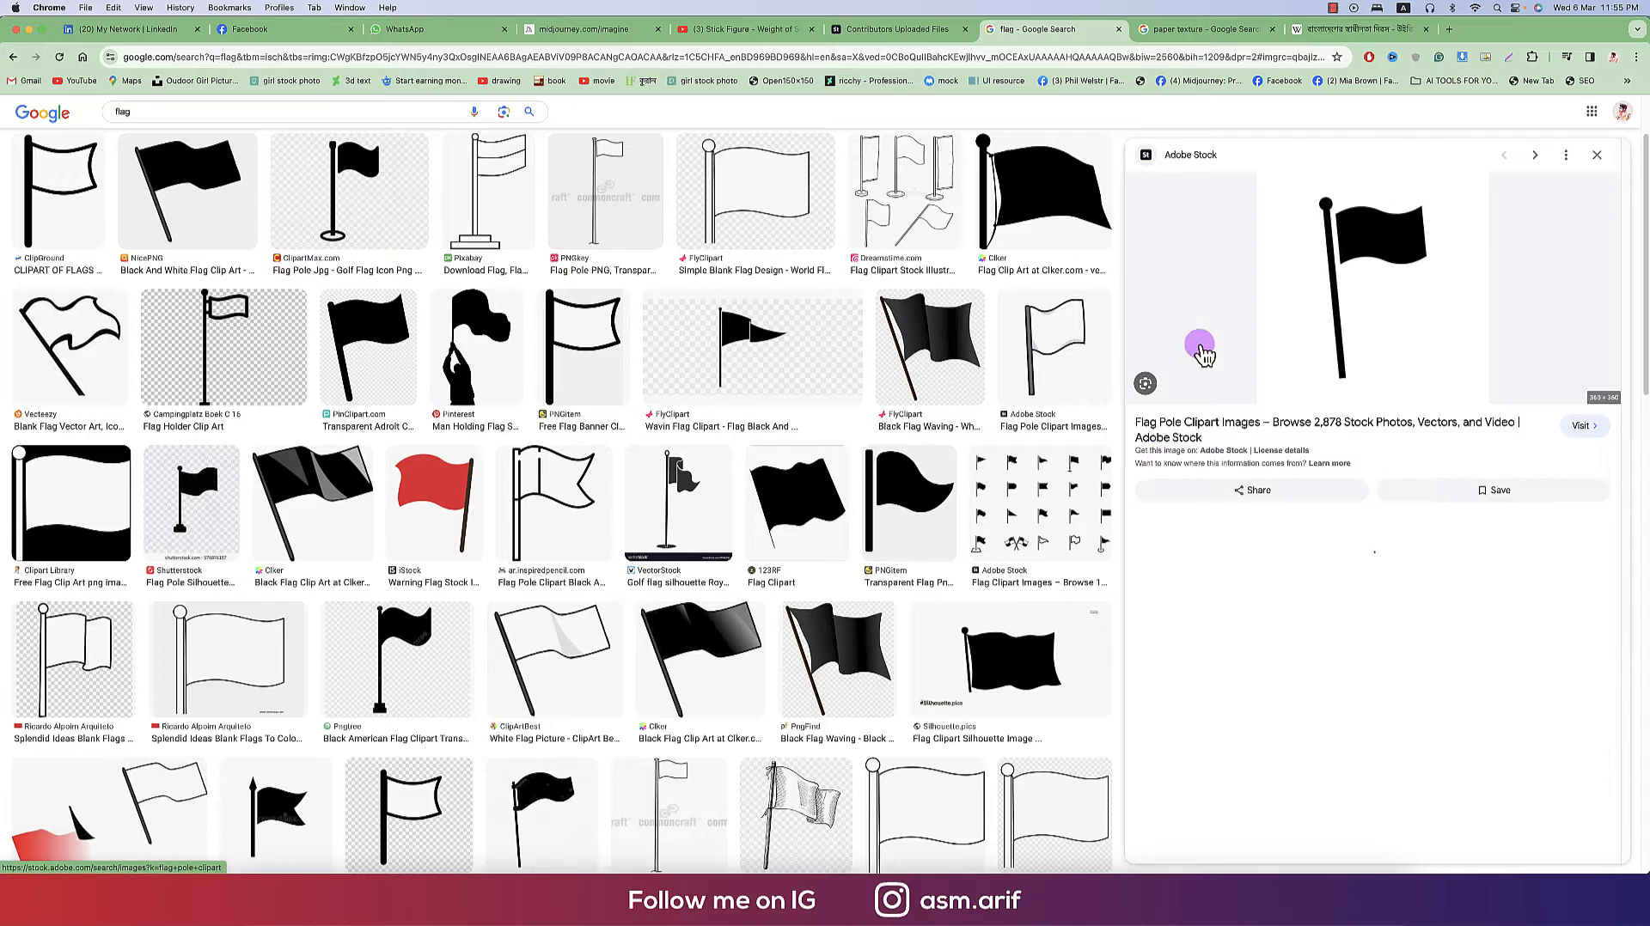
right_click(1389, 262)
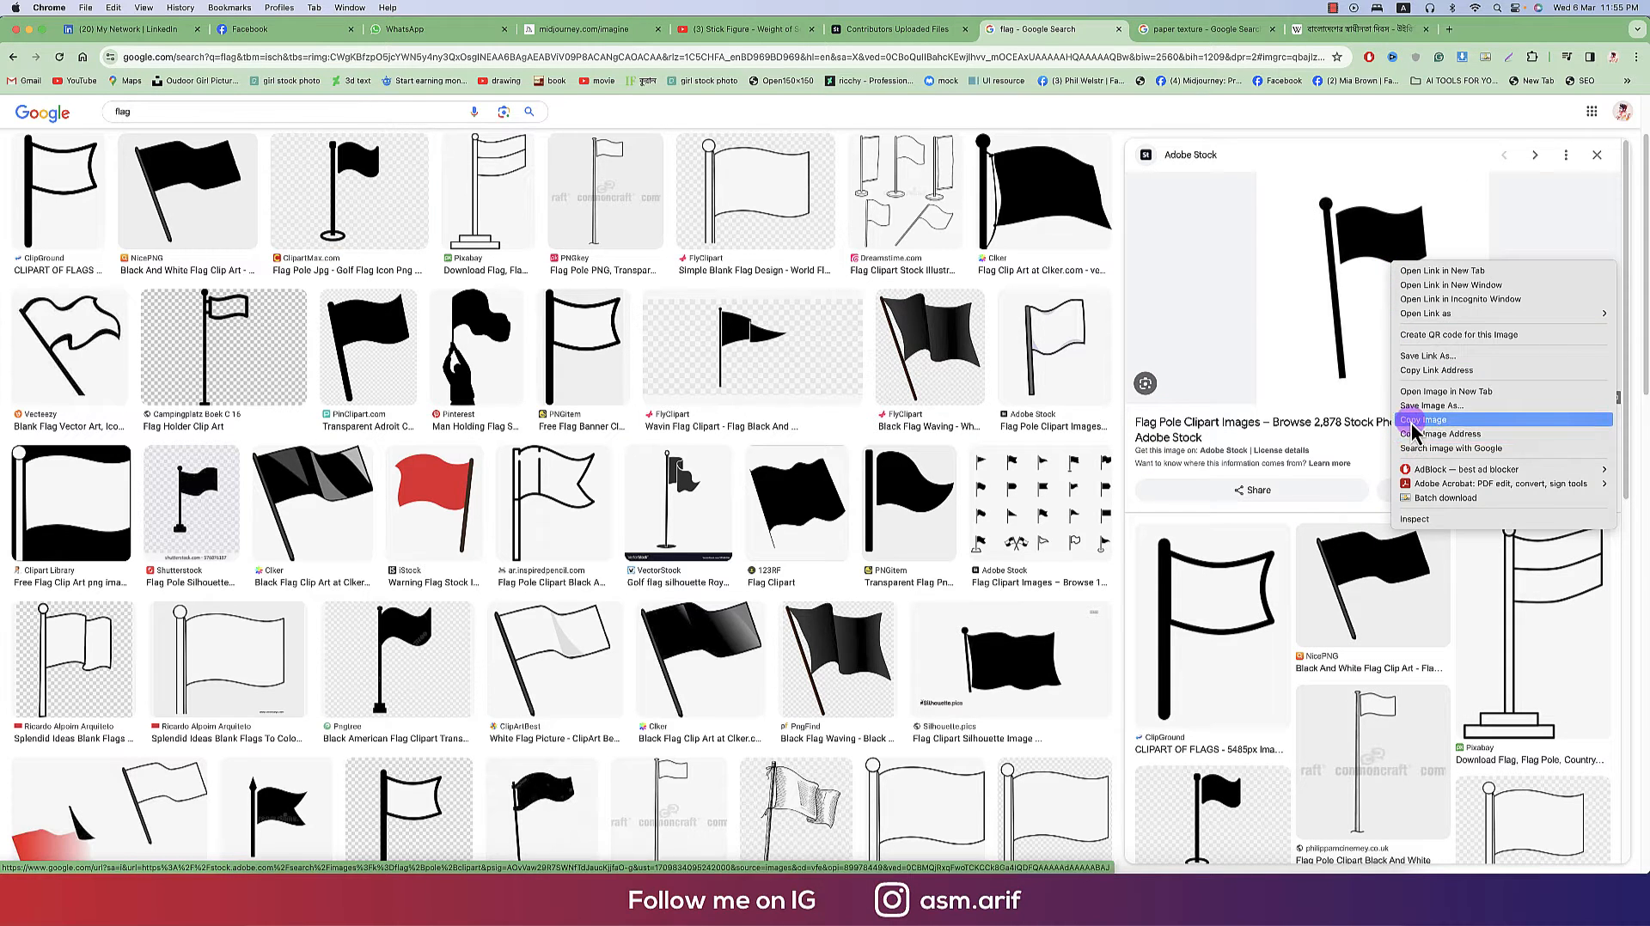
click(1412, 427)
click(737, 868)
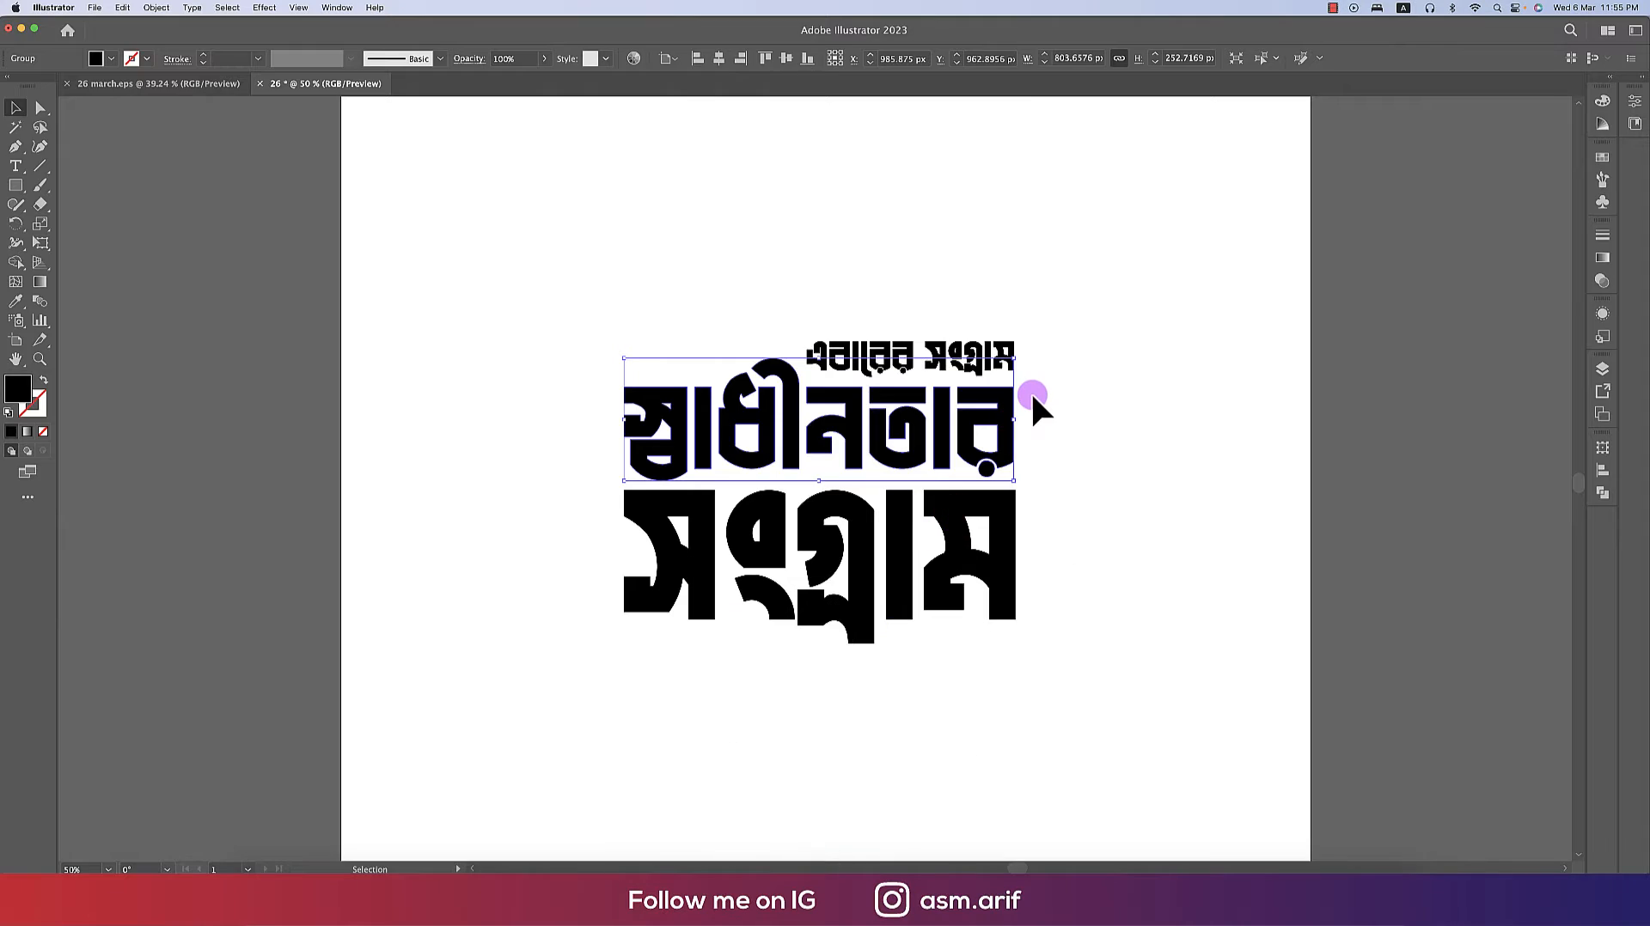
- Paste the flag image and move it onto the pasteboard beside the artboard
key(super+v)
drag(997, 559, 479, 666)
click(338, 391)
drag(385, 337, 397, 421)
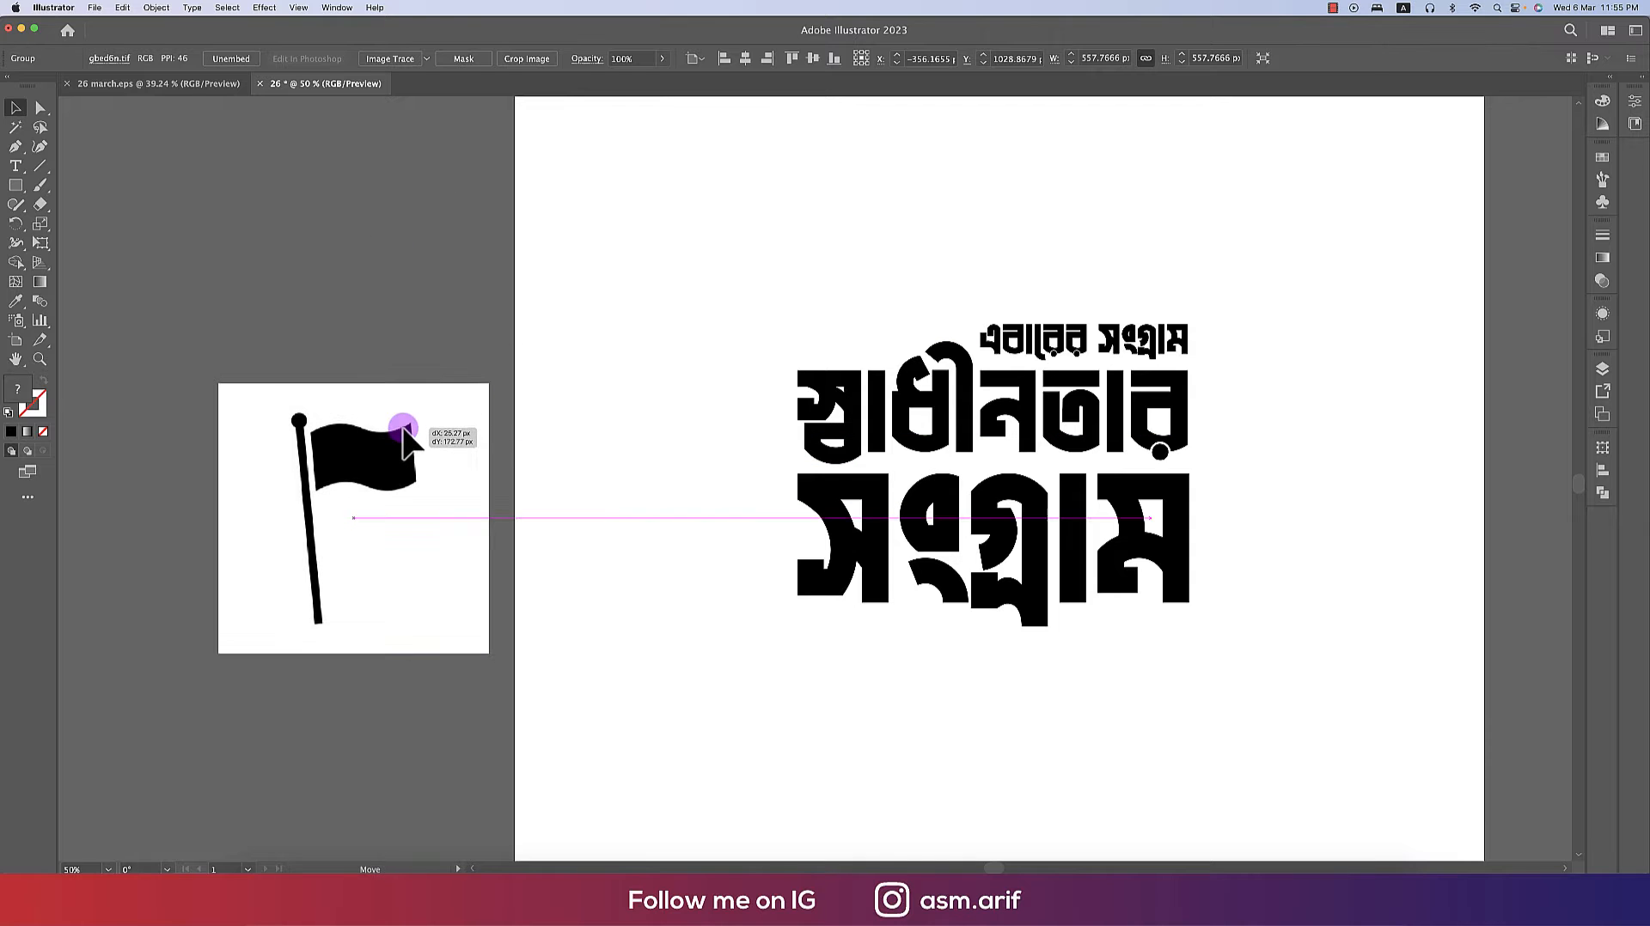
- Image Trace the flag with the Silhouettes preset and expand the tracing
click(426, 62)
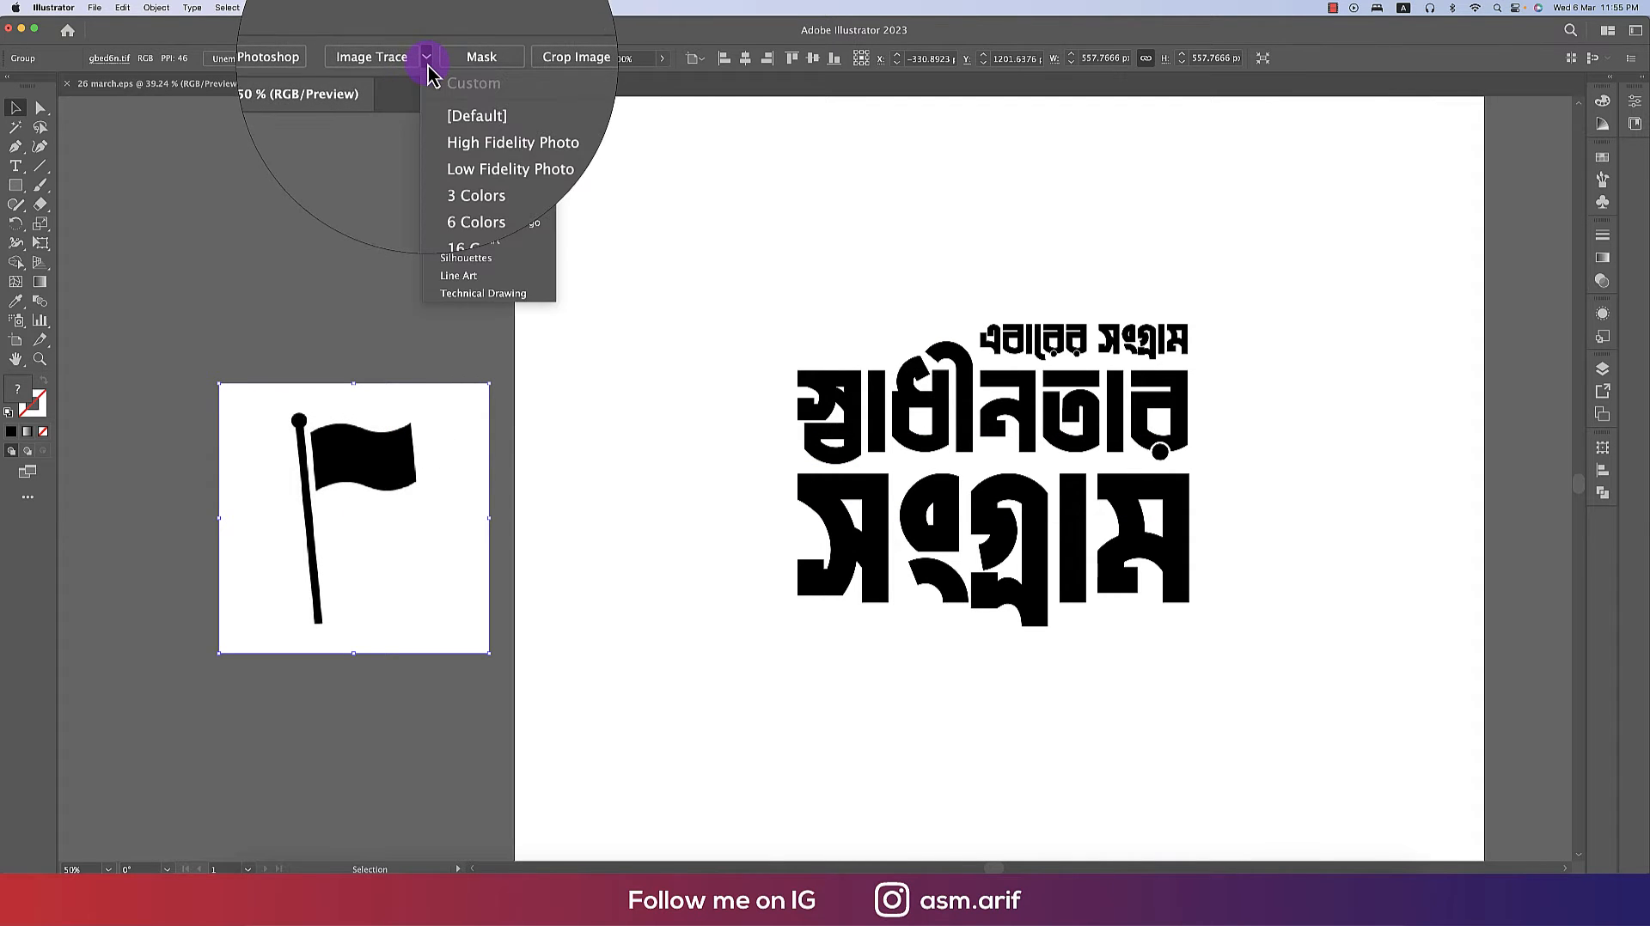
click(486, 268)
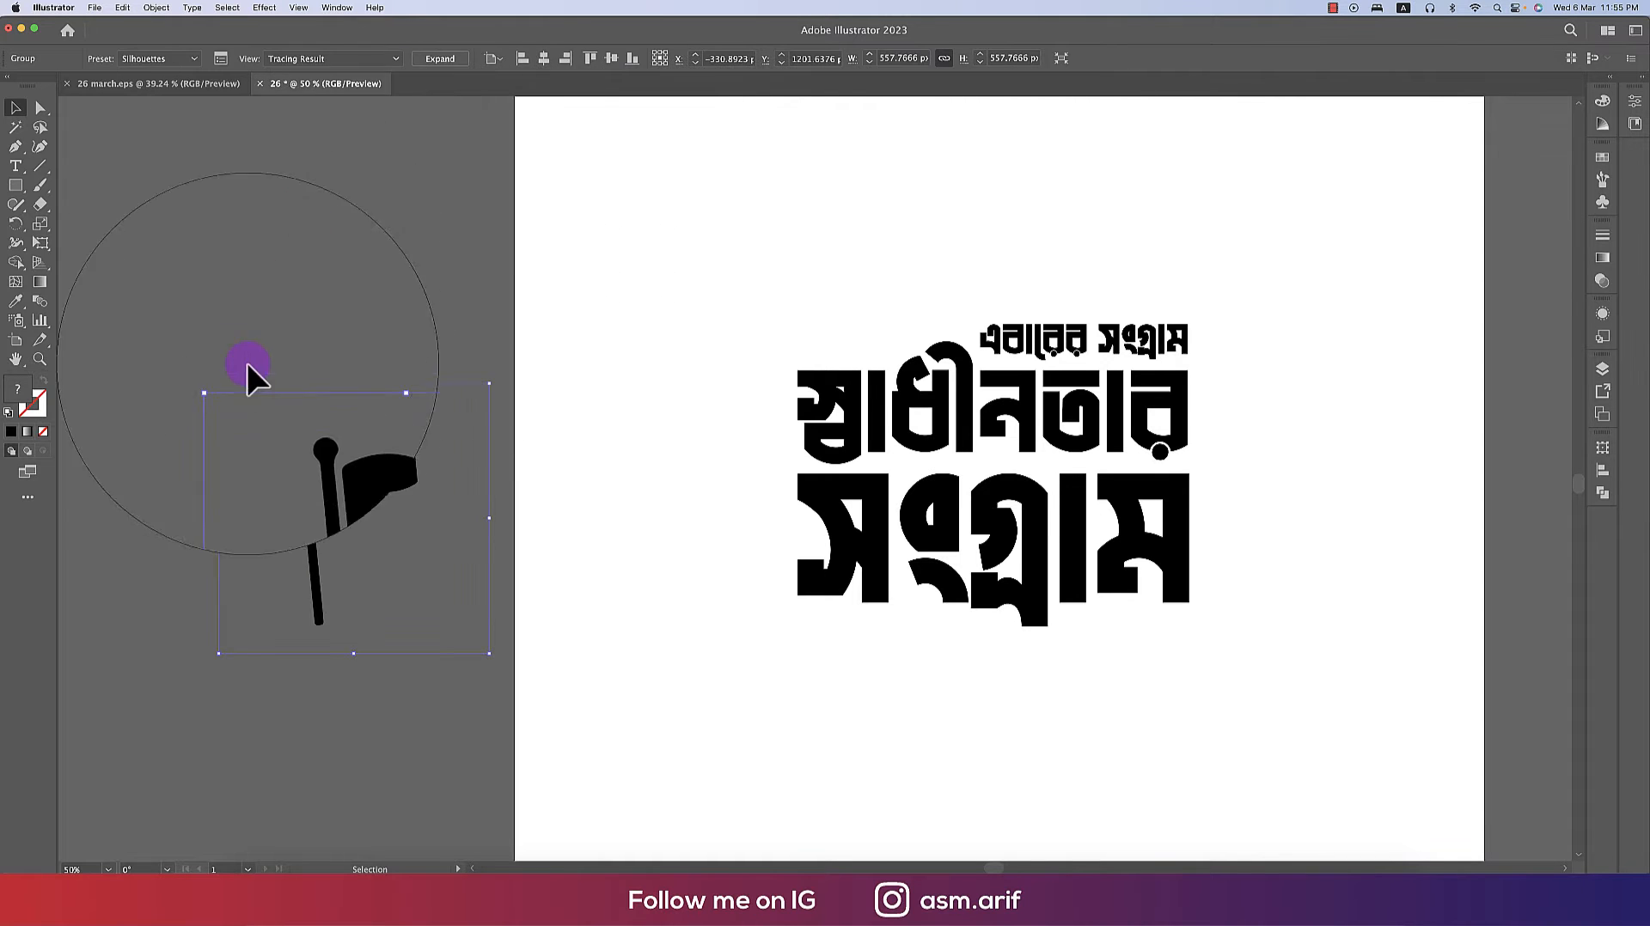
click(436, 62)
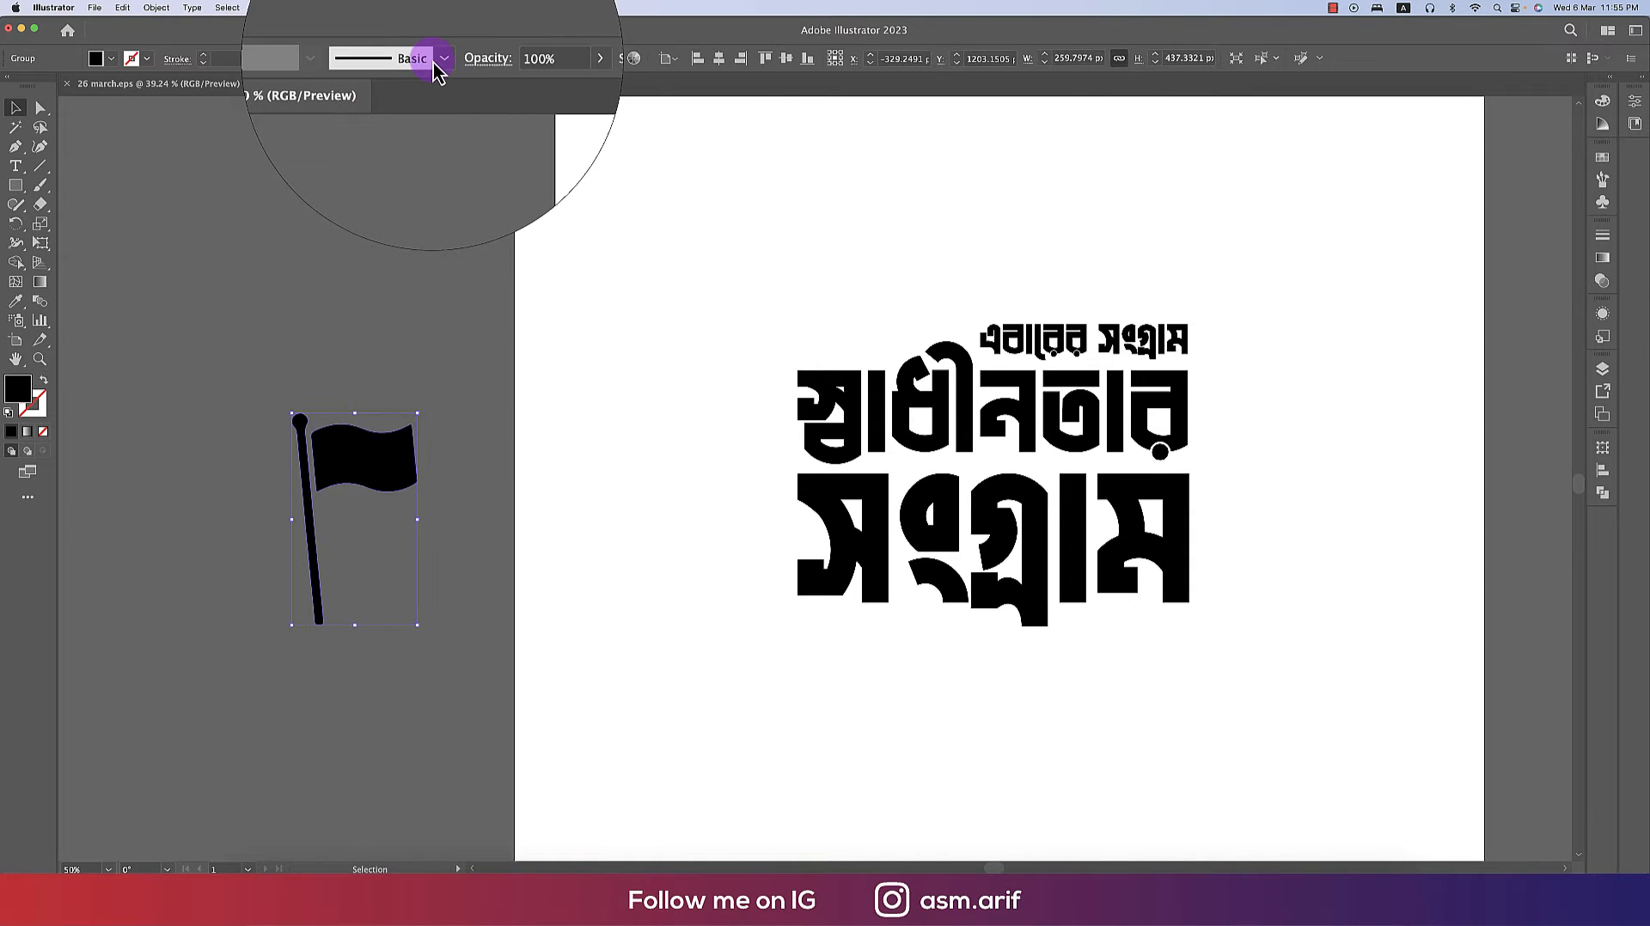
- Ungroup the traced flag, delete its pole and move the flag shape onto the artboard above the lettering
right_click(337, 464)
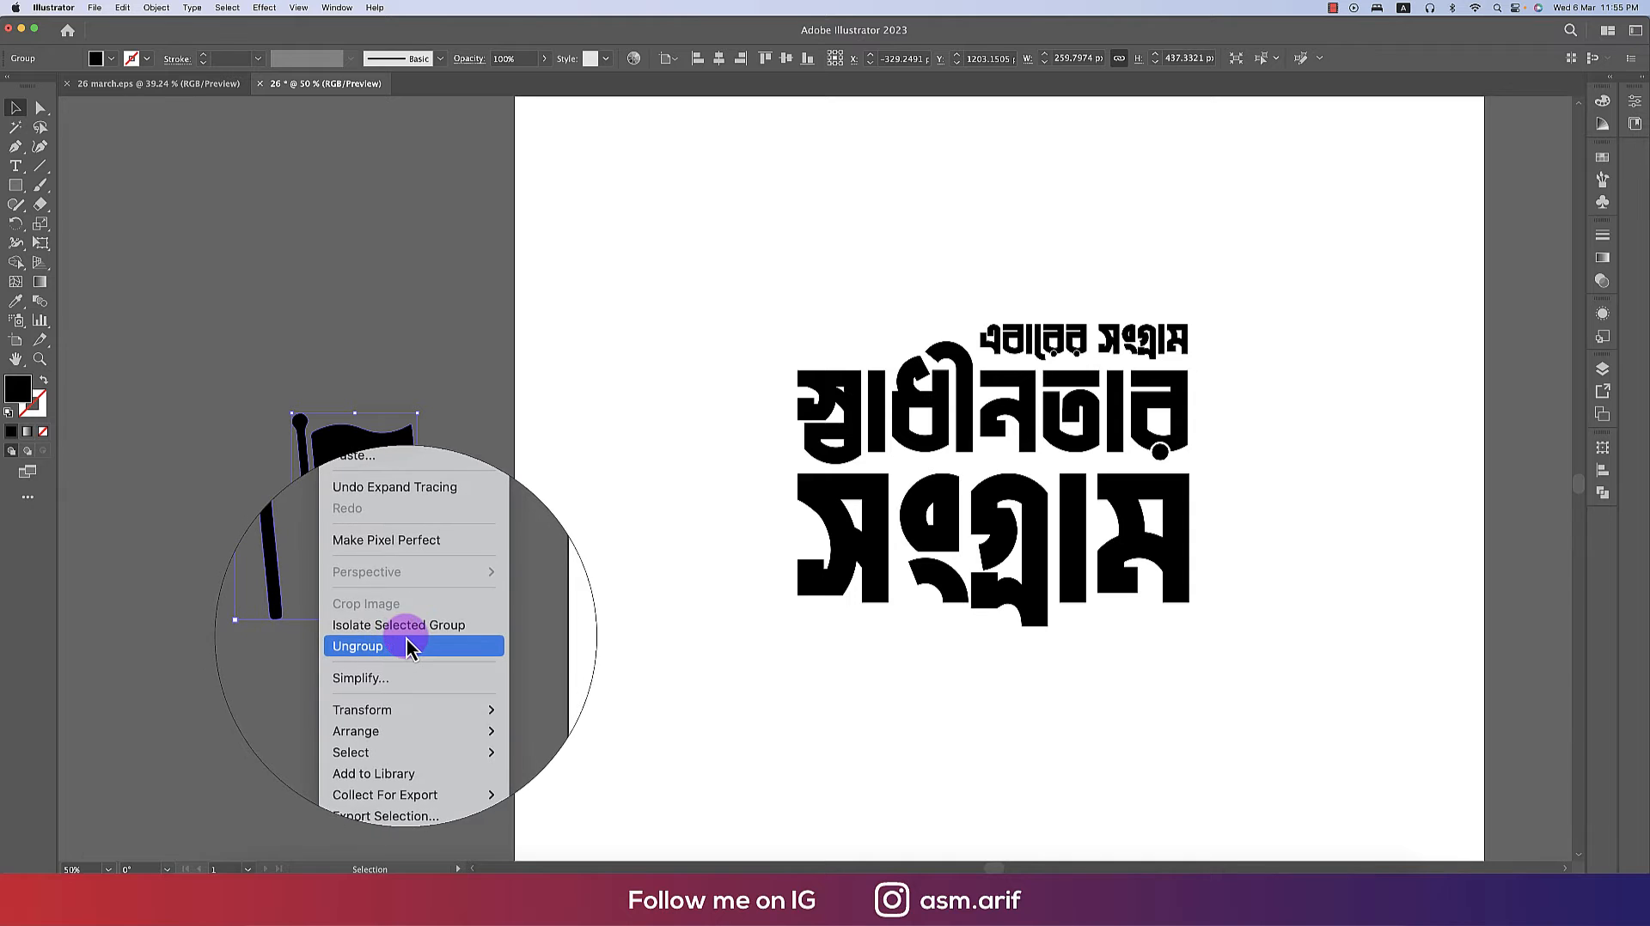
click(404, 649)
click(337, 615)
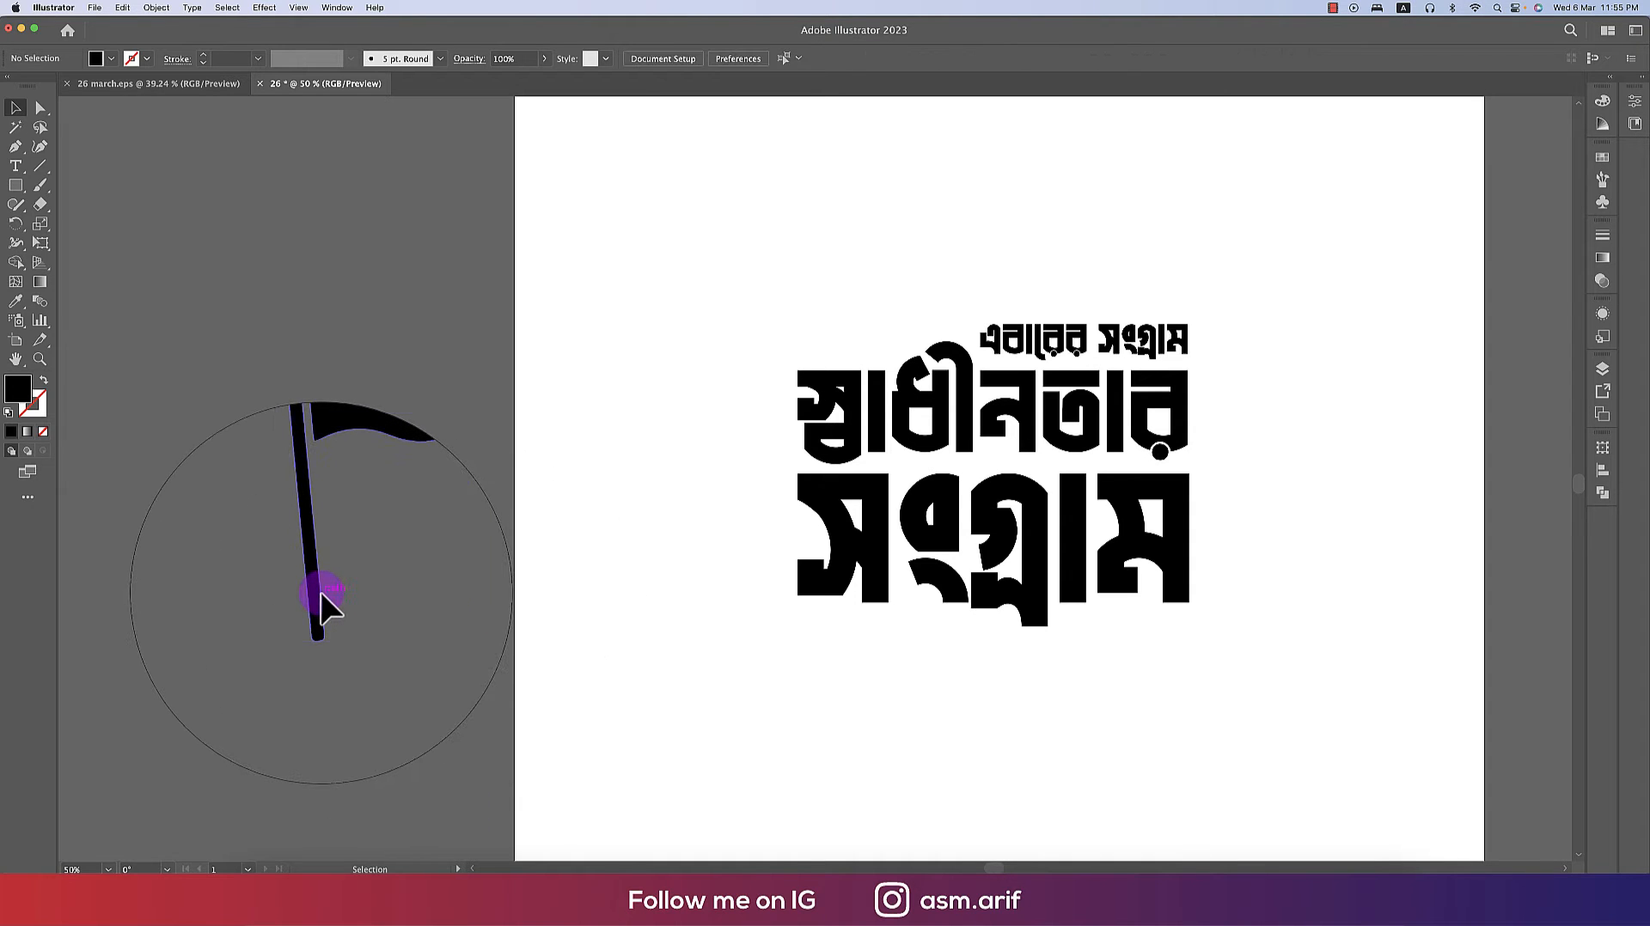
click(321, 593)
right_click(322, 593)
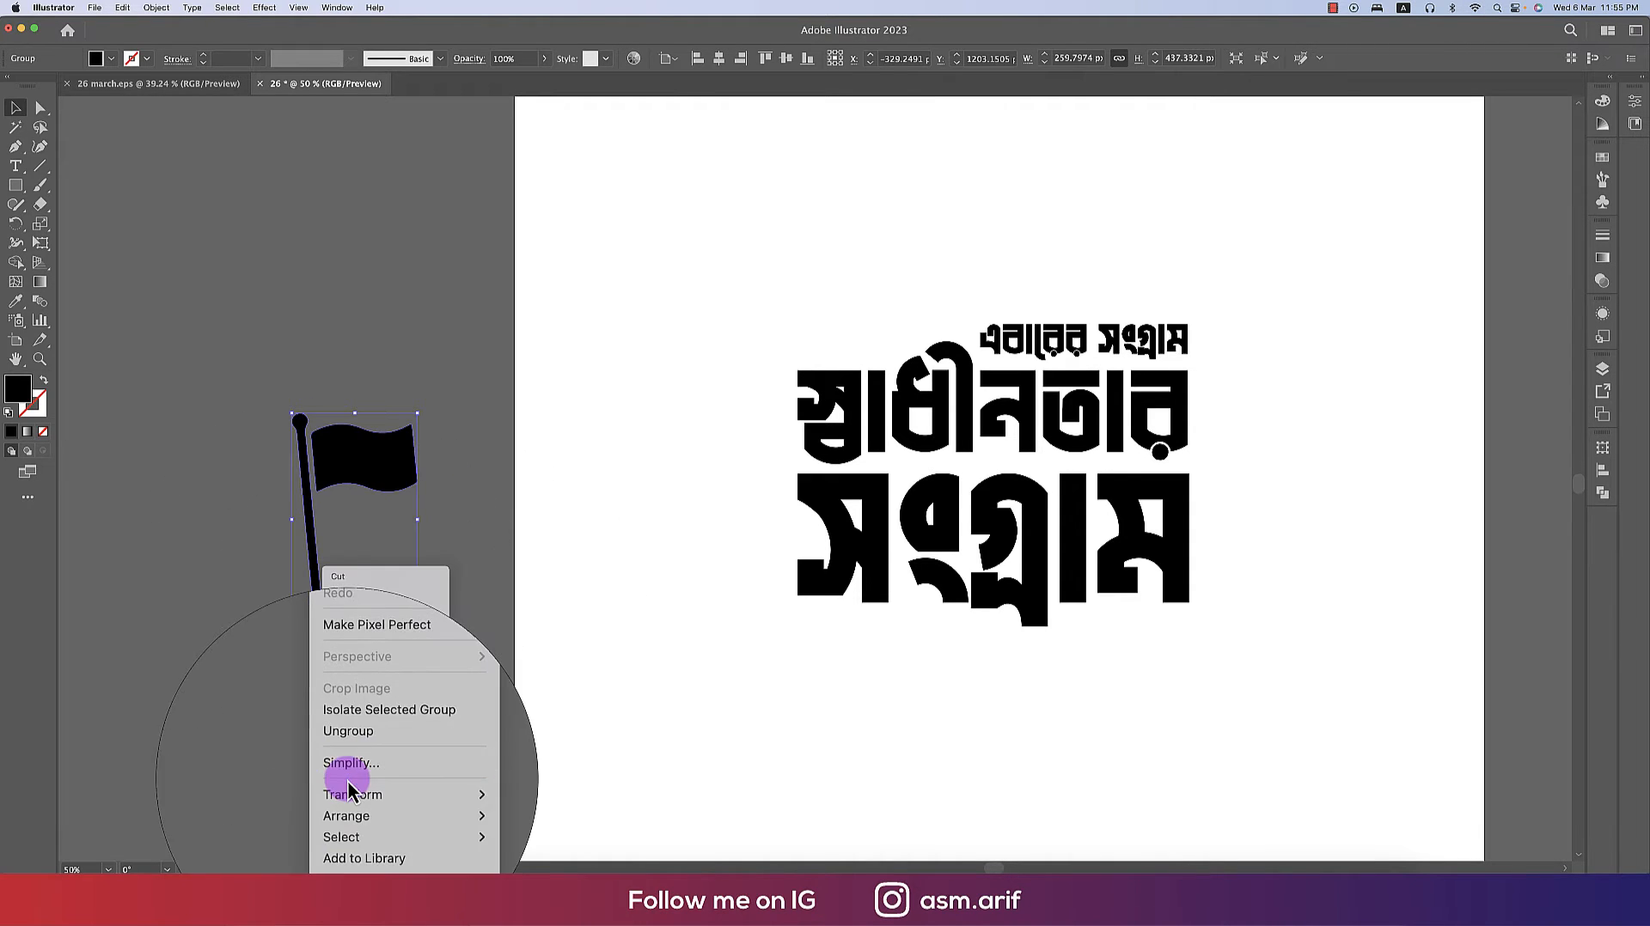
click(359, 748)
click(320, 606)
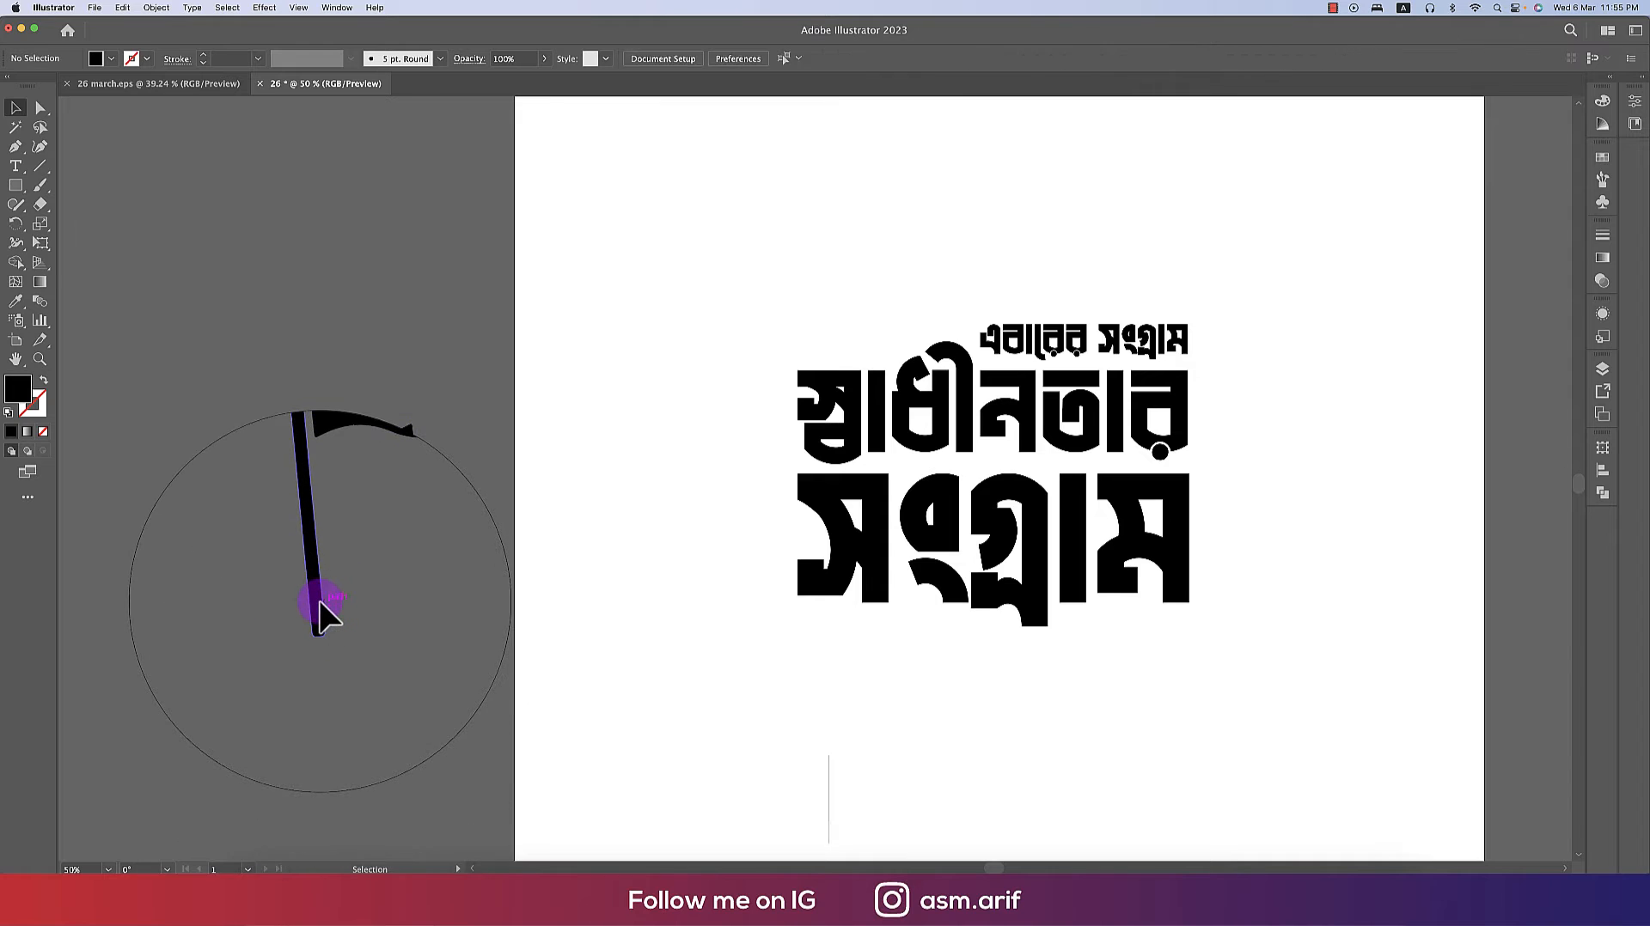
key(Delete)
drag(352, 455, 679, 234)
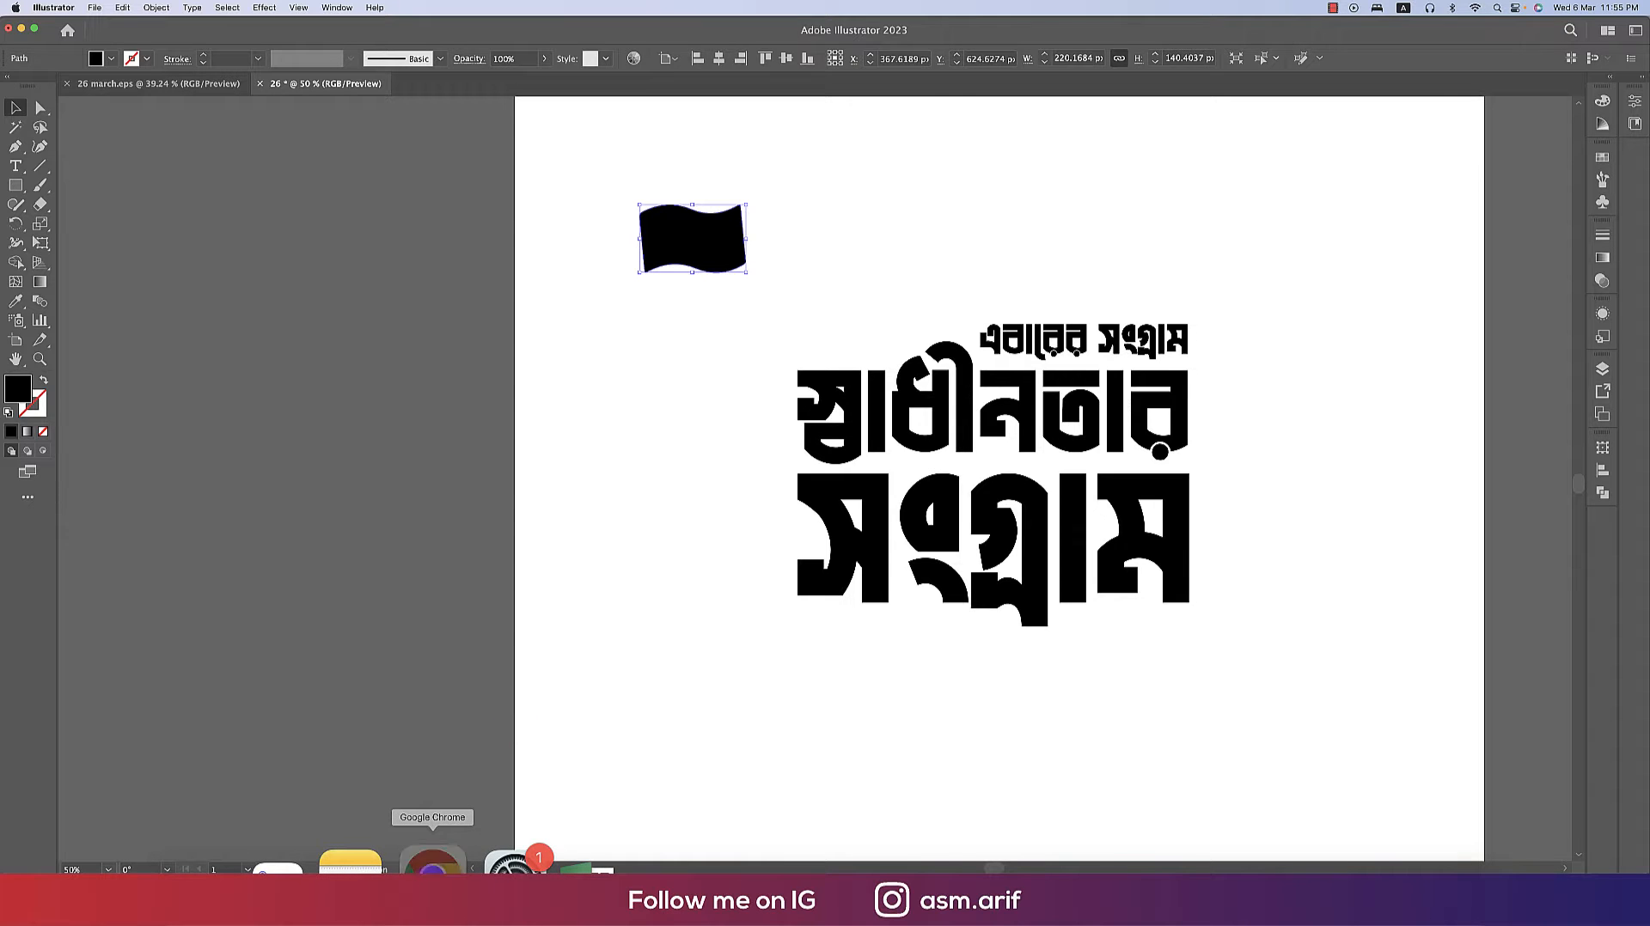
- Switch to the browser and search images for rifle bayonet
click(432, 866)
drag(161, 113, 85, 112)
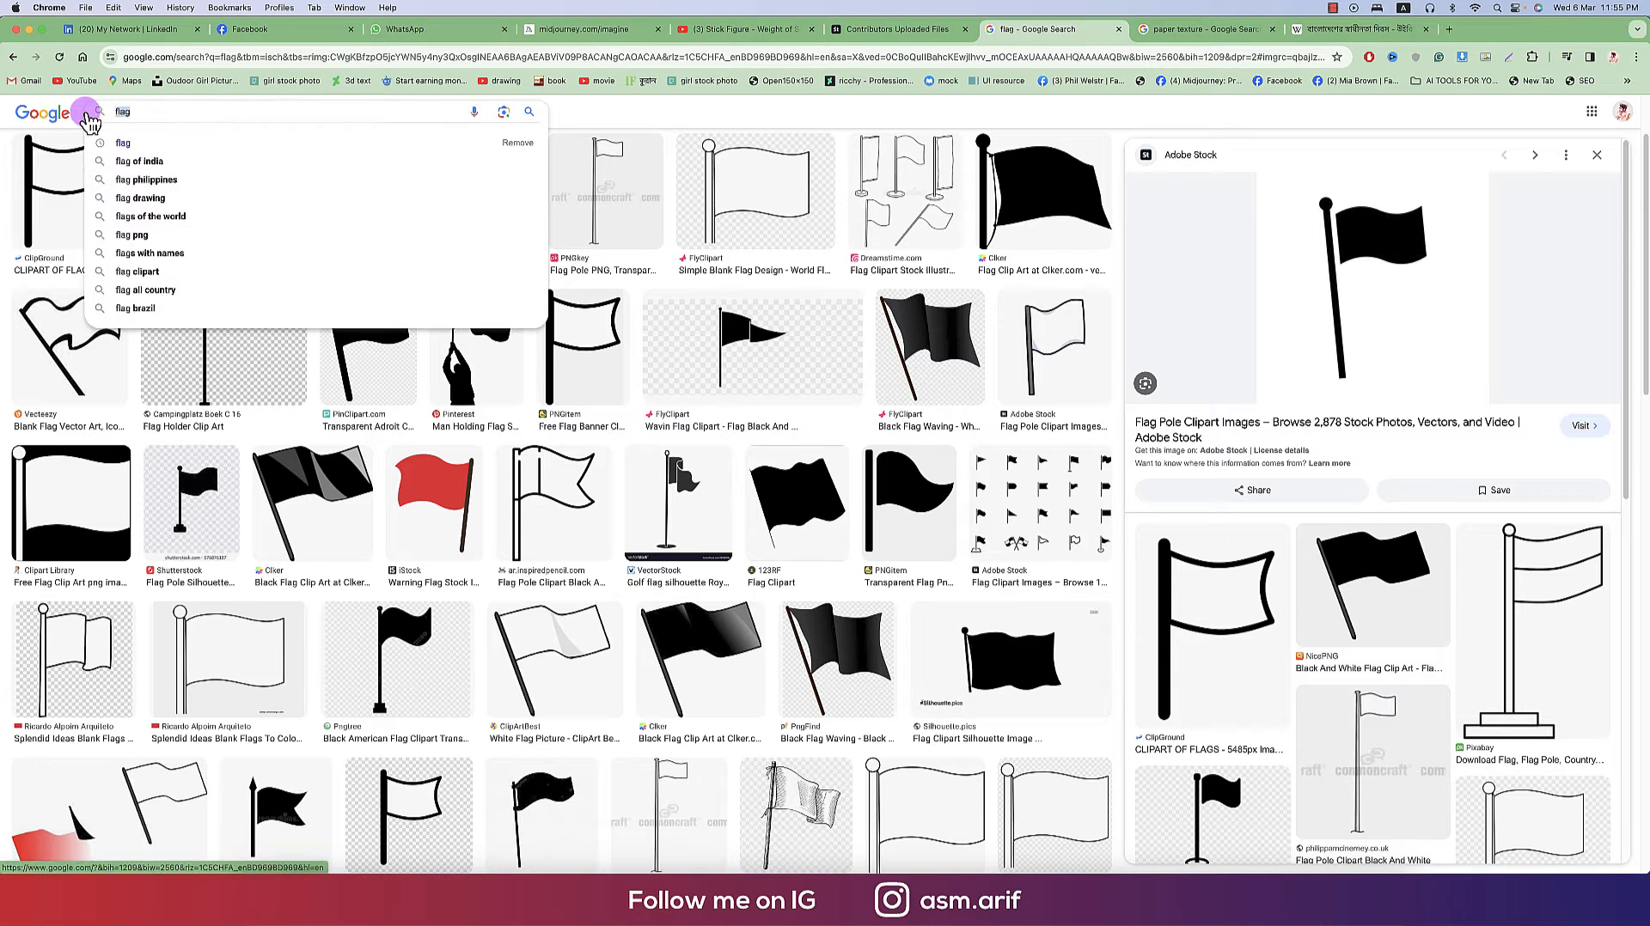
text(raifel bec)
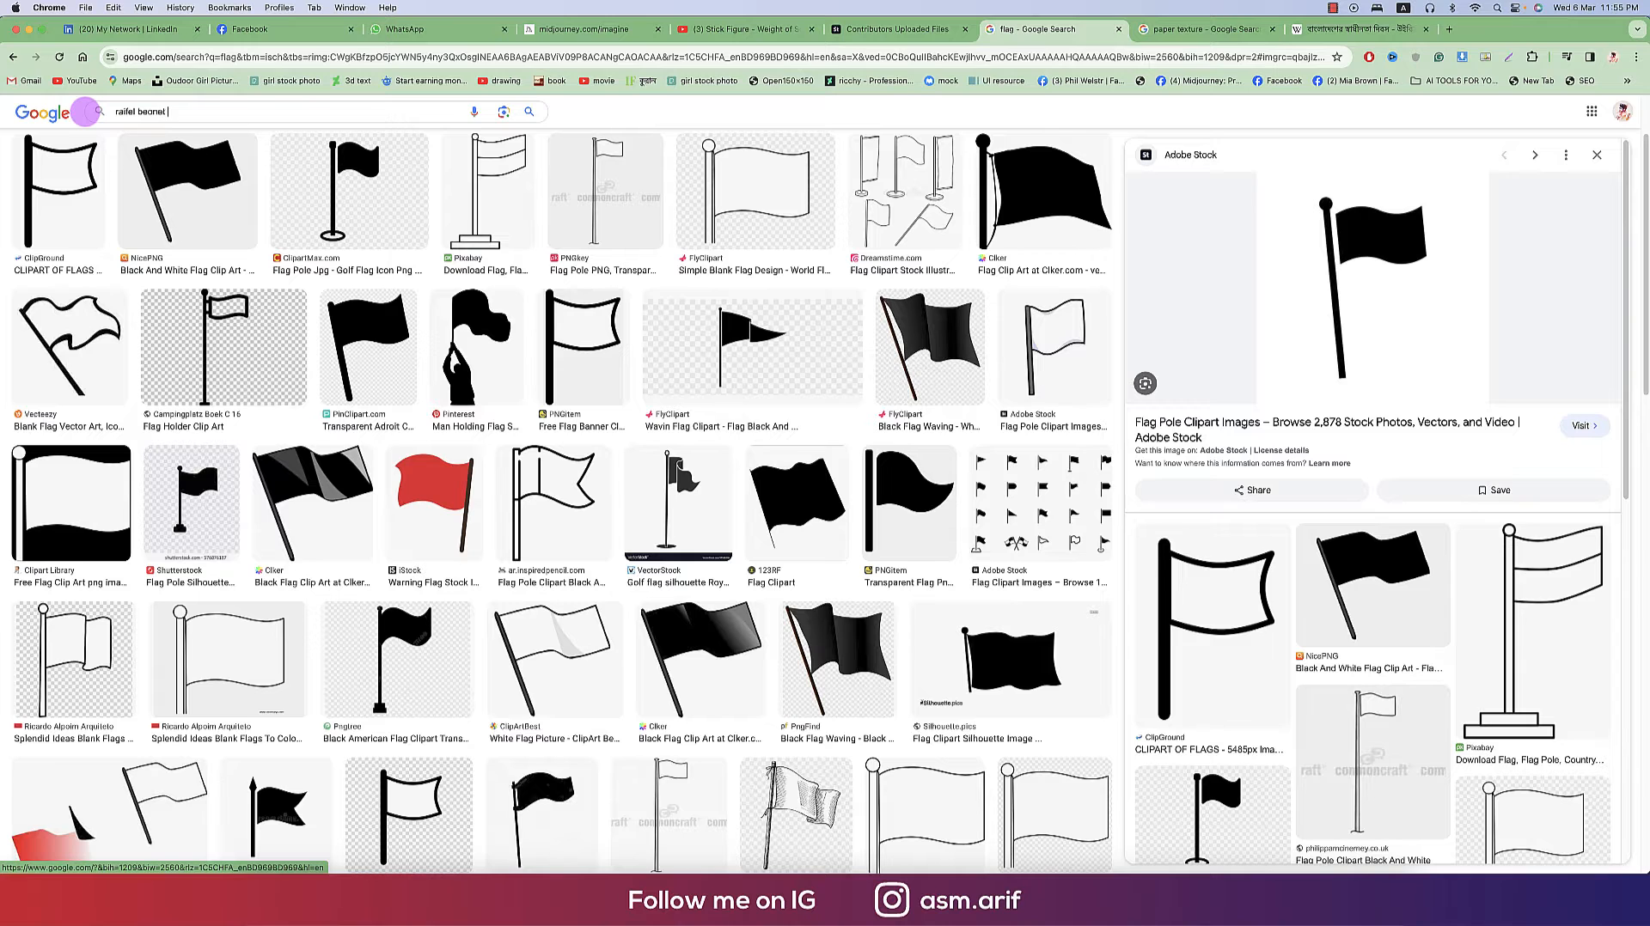
text(net)
key(Return)
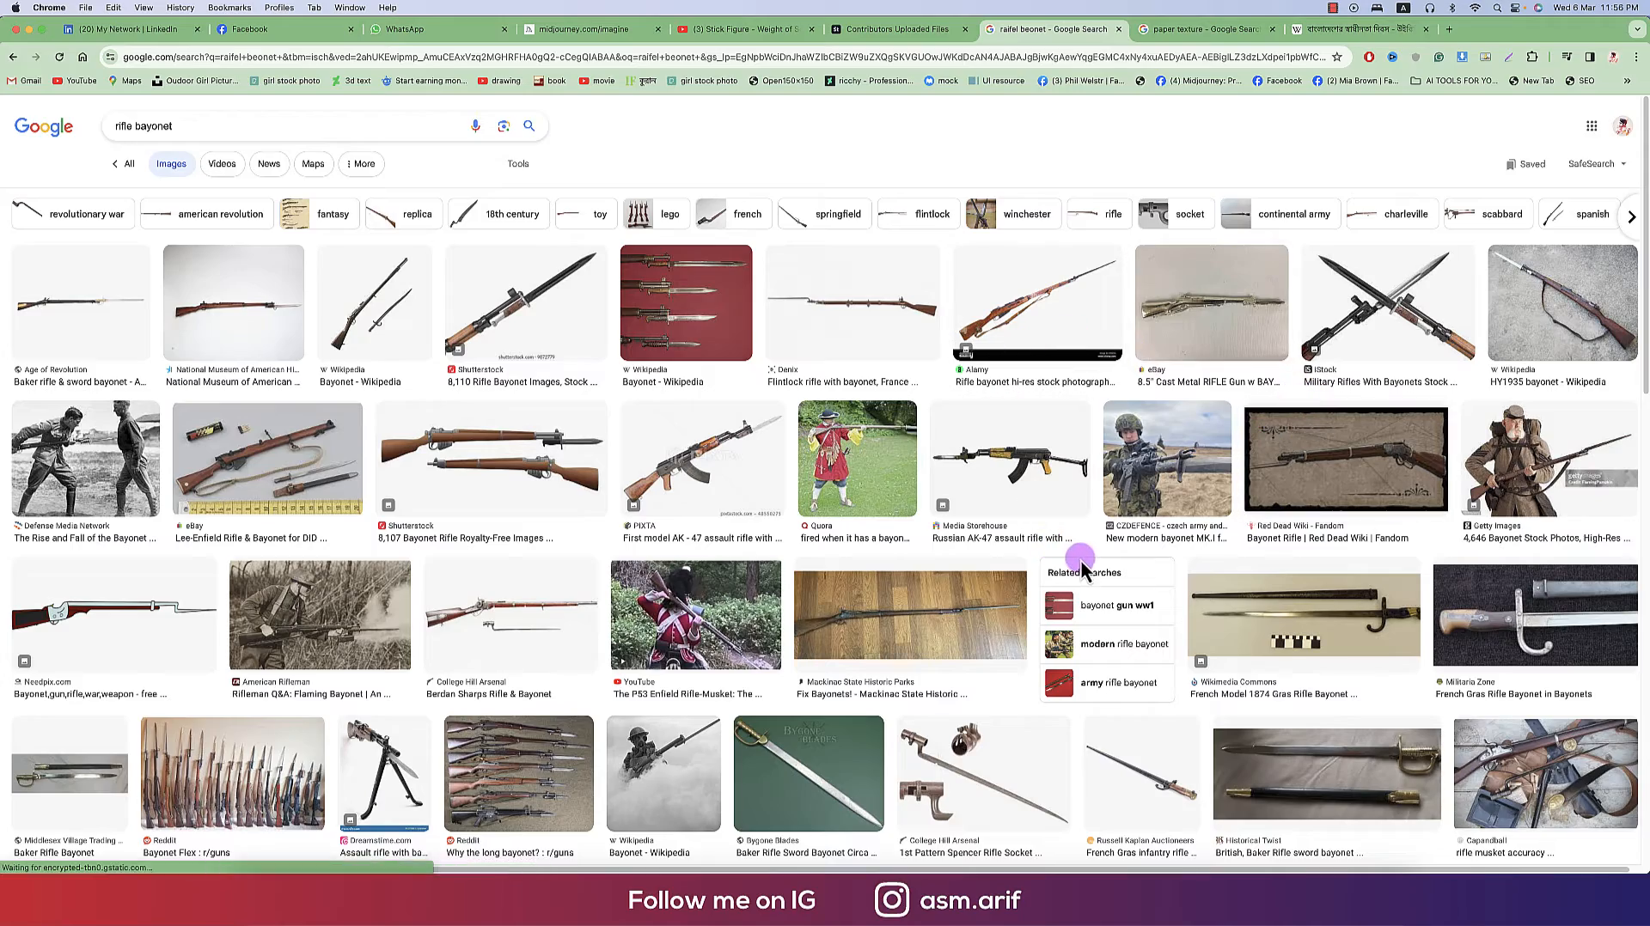
- Browse the rifle bayonet image results, previewing candidate bayonet images
scroll(1081, 560, down, 8)
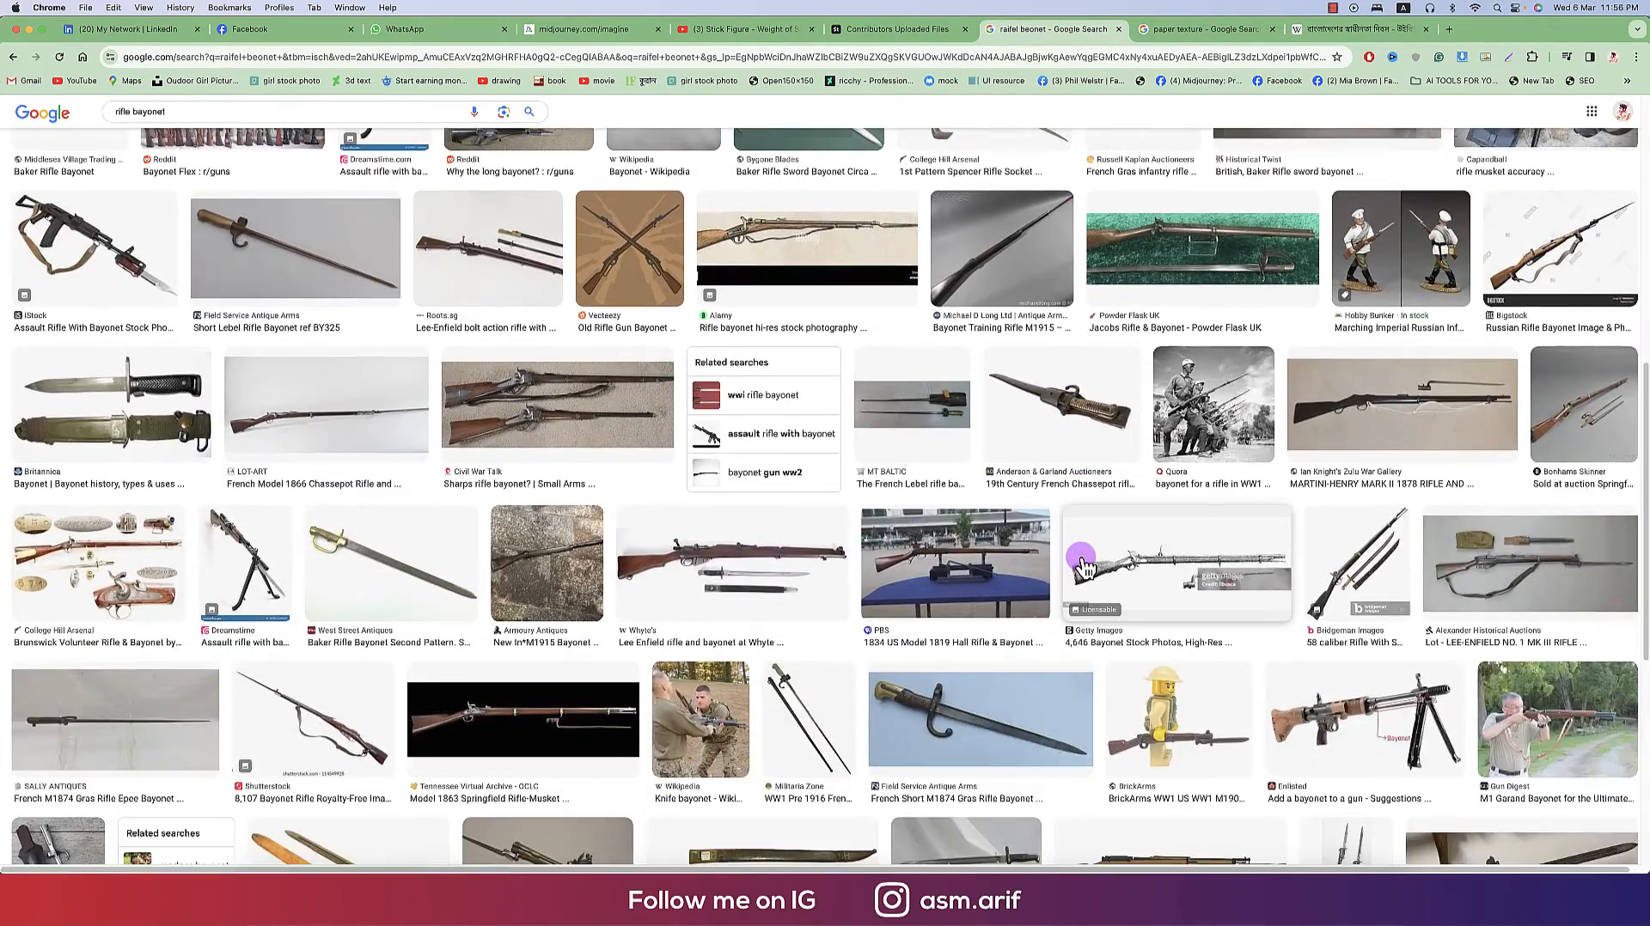
scroll(1081, 559, up, 8)
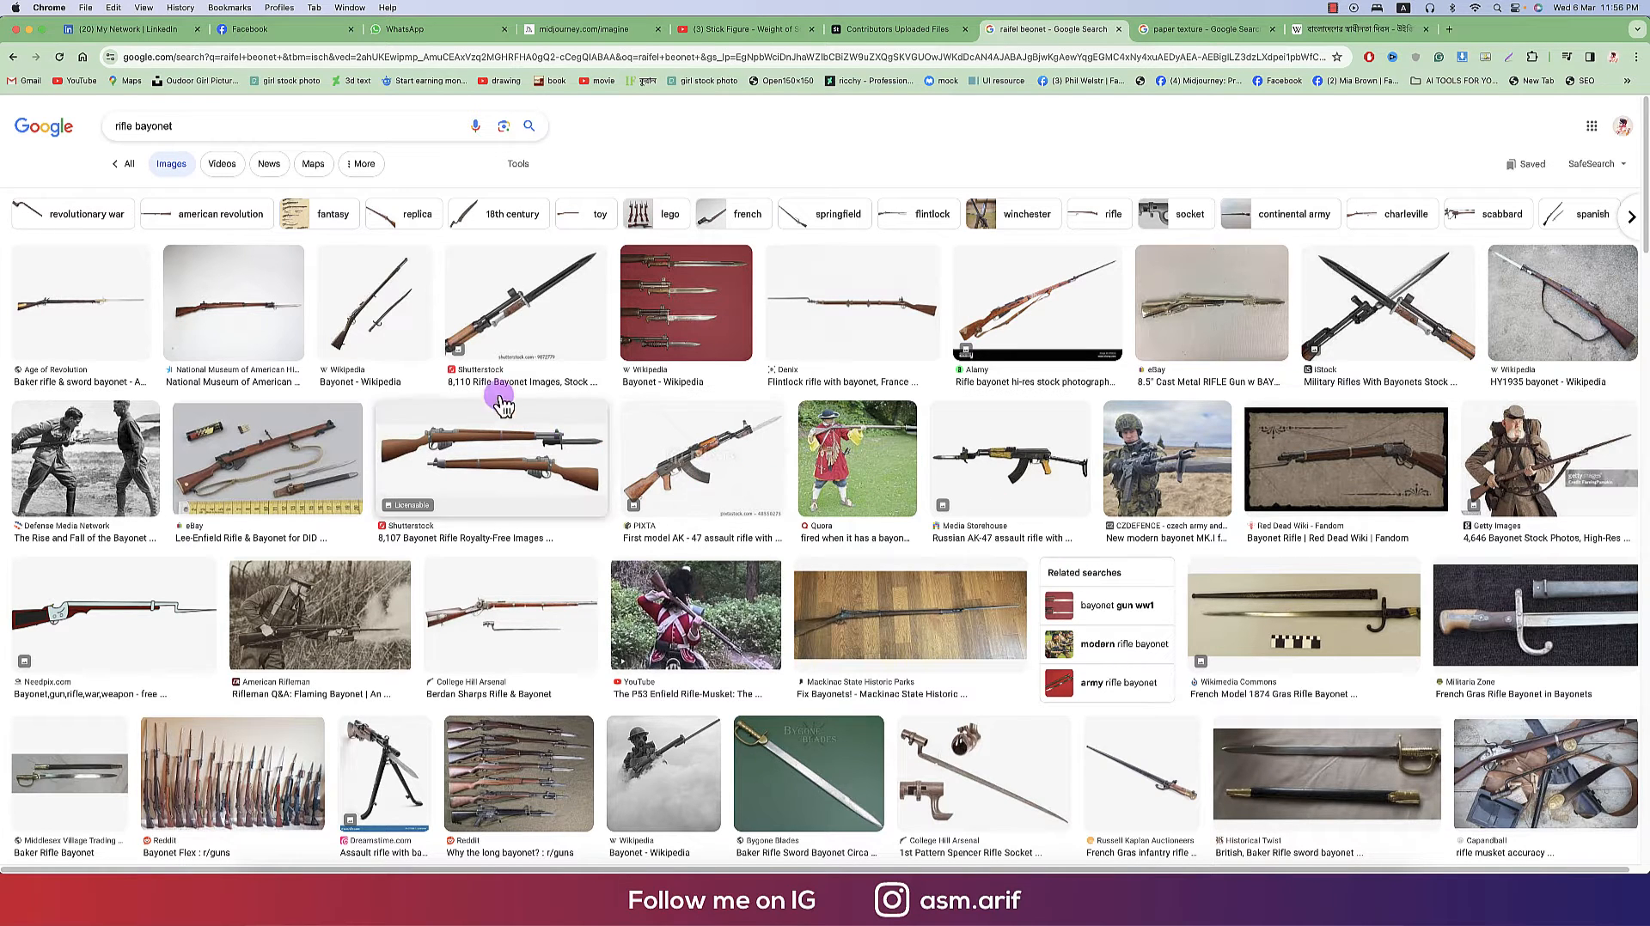
click(513, 333)
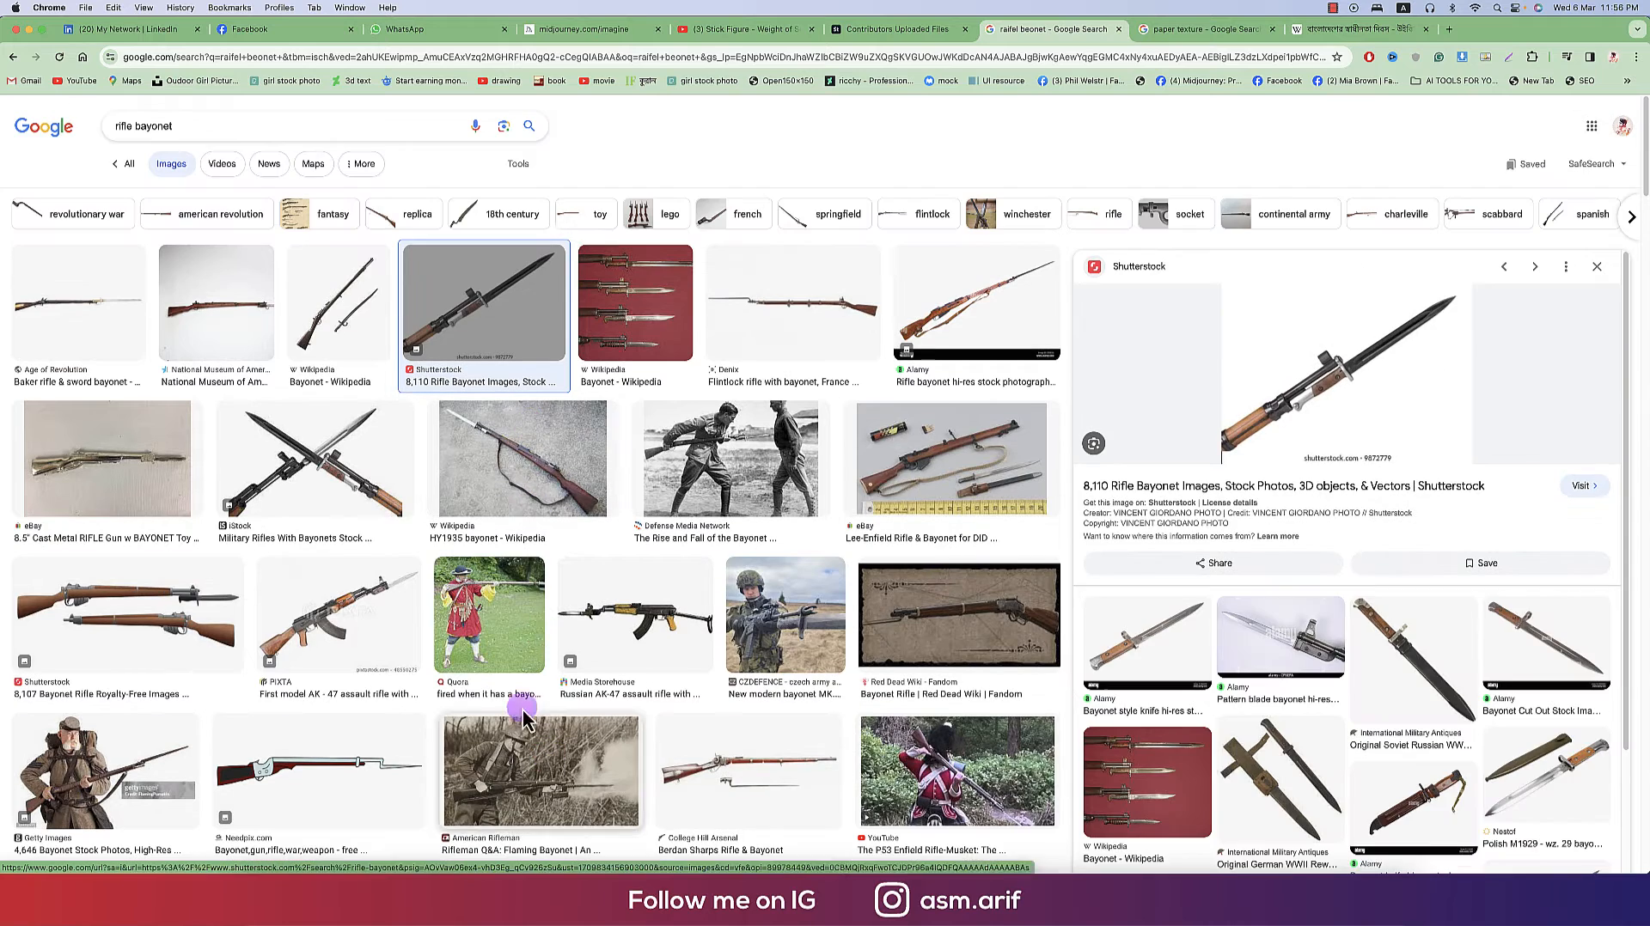
click(345, 621)
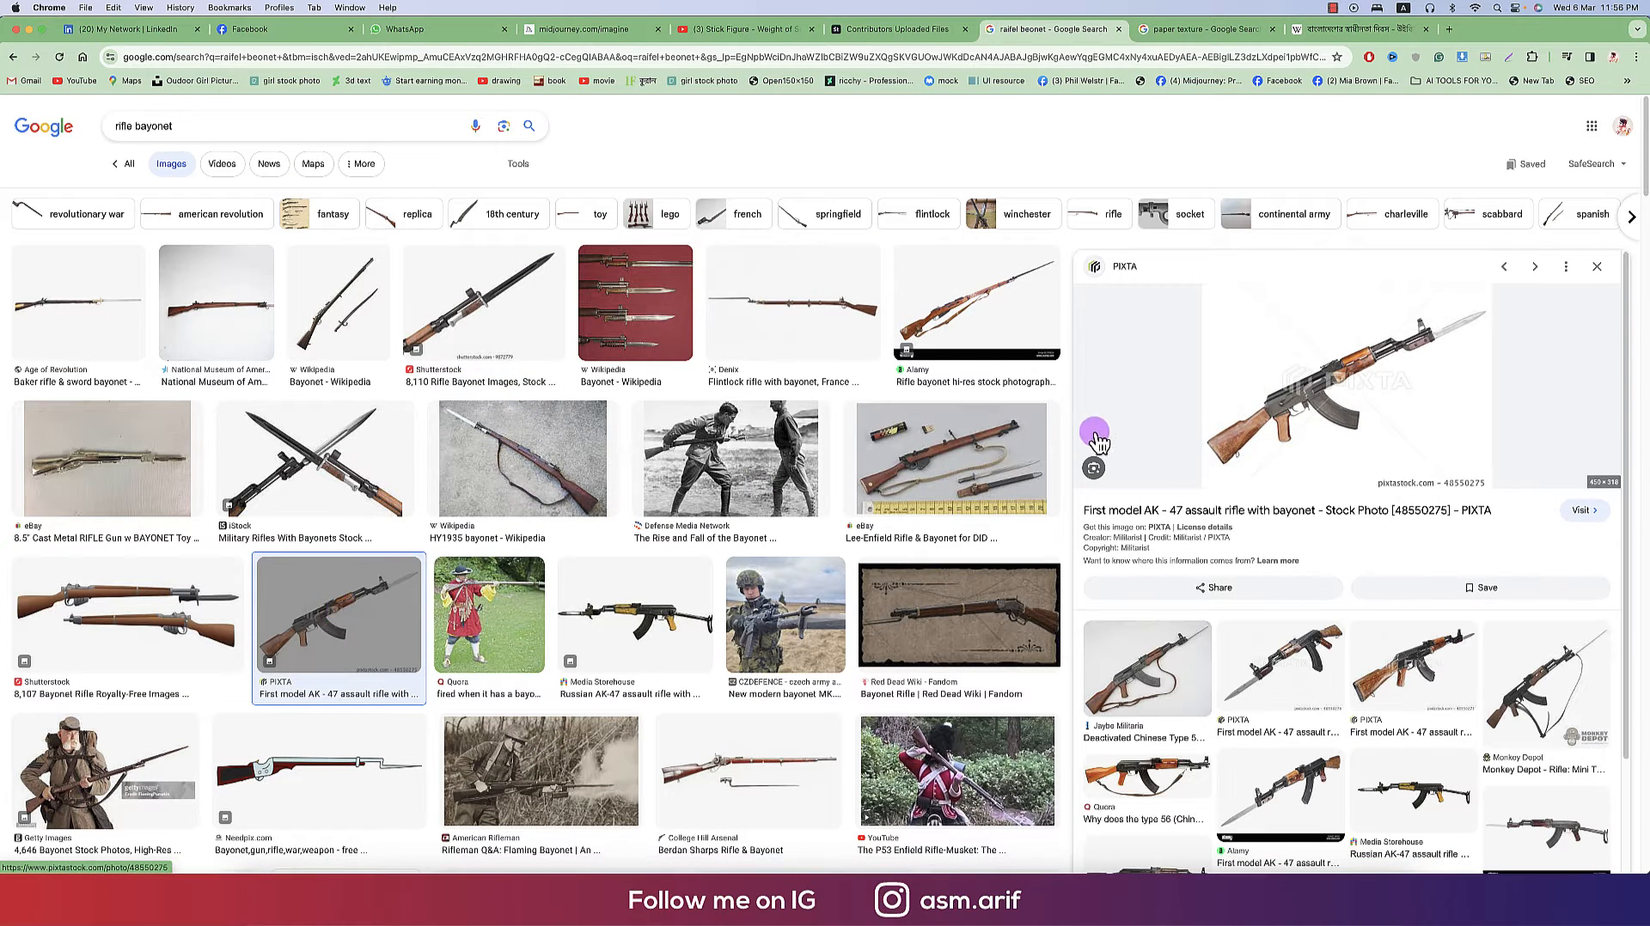
scroll(1387, 673, down, 3)
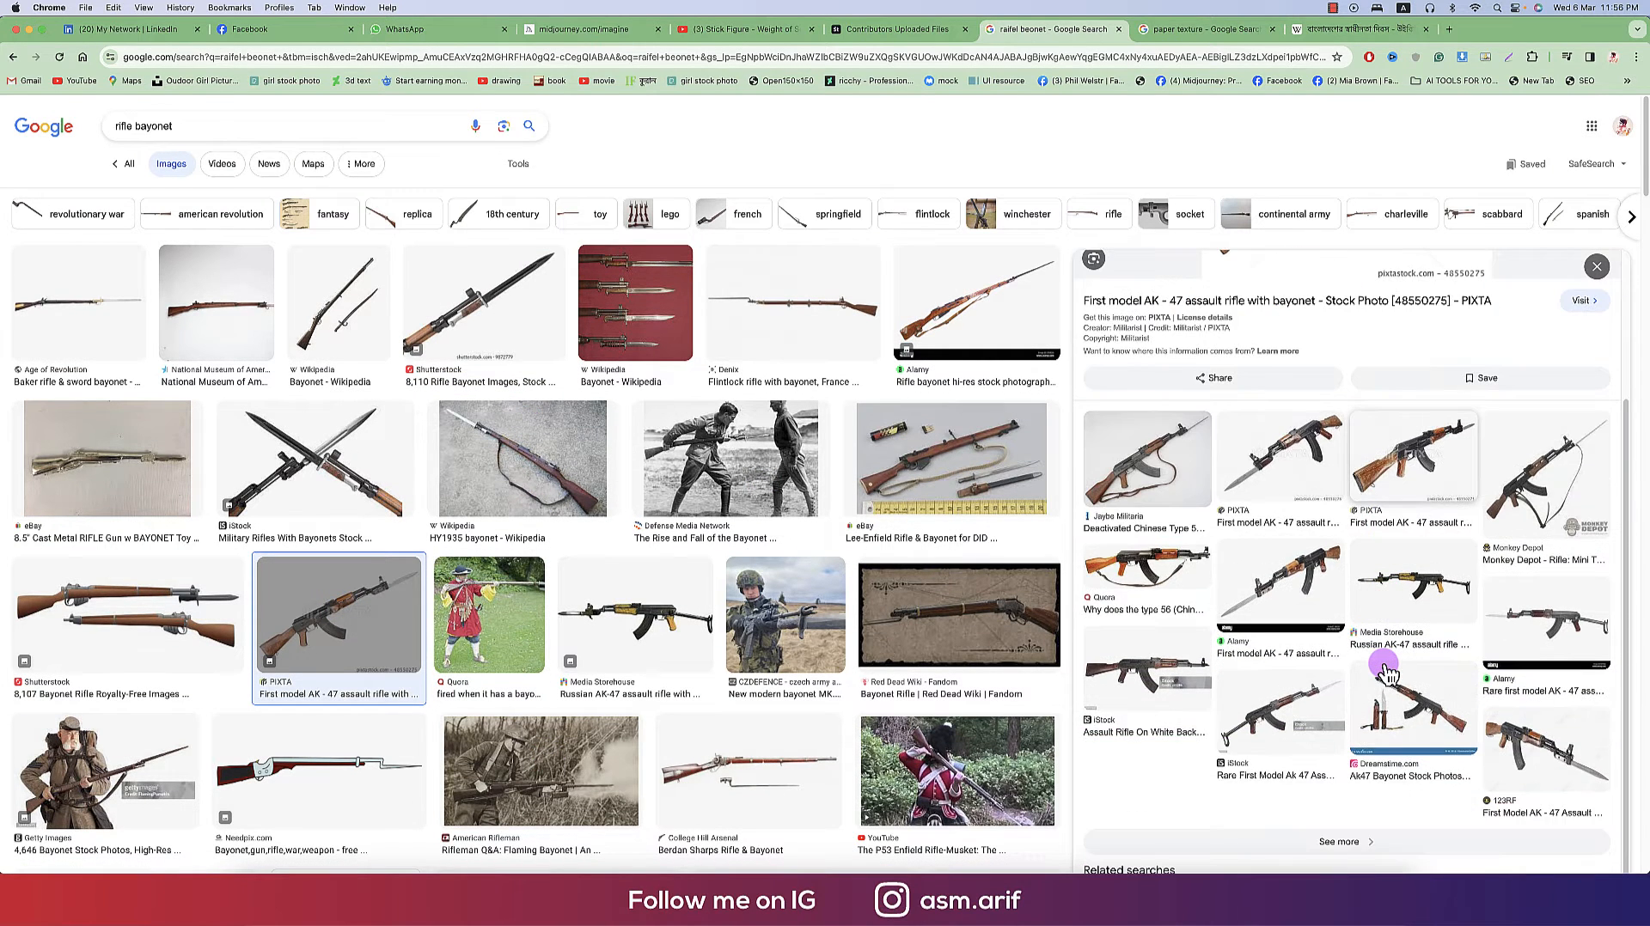
scroll(881, 670, down, 15)
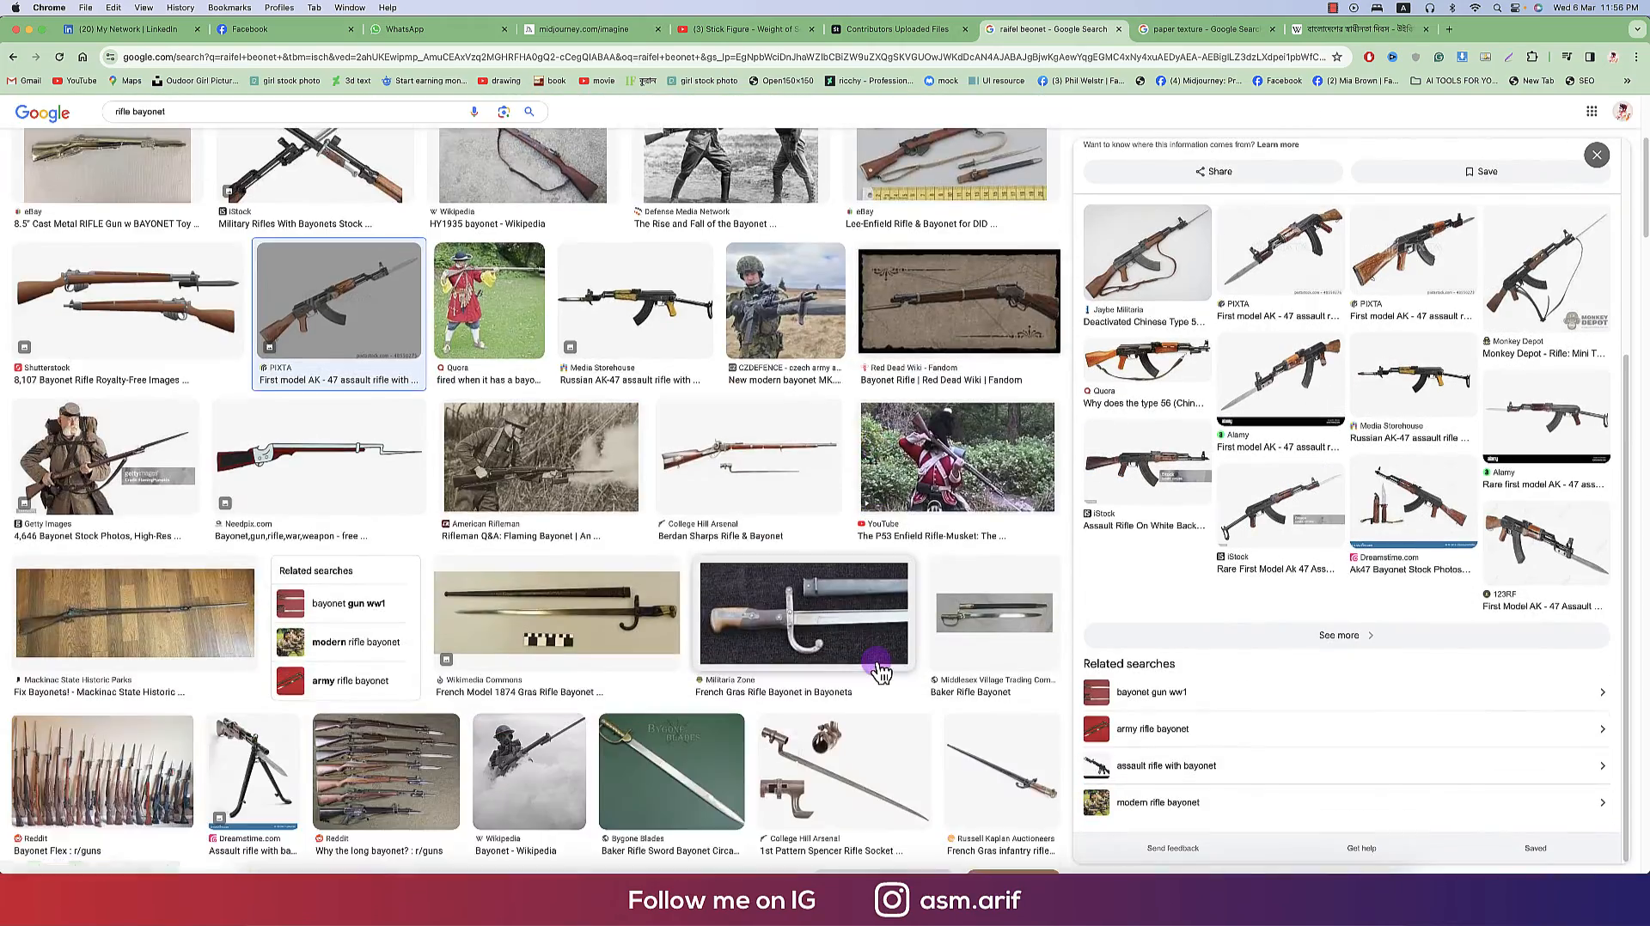
scroll(881, 670, down, 6)
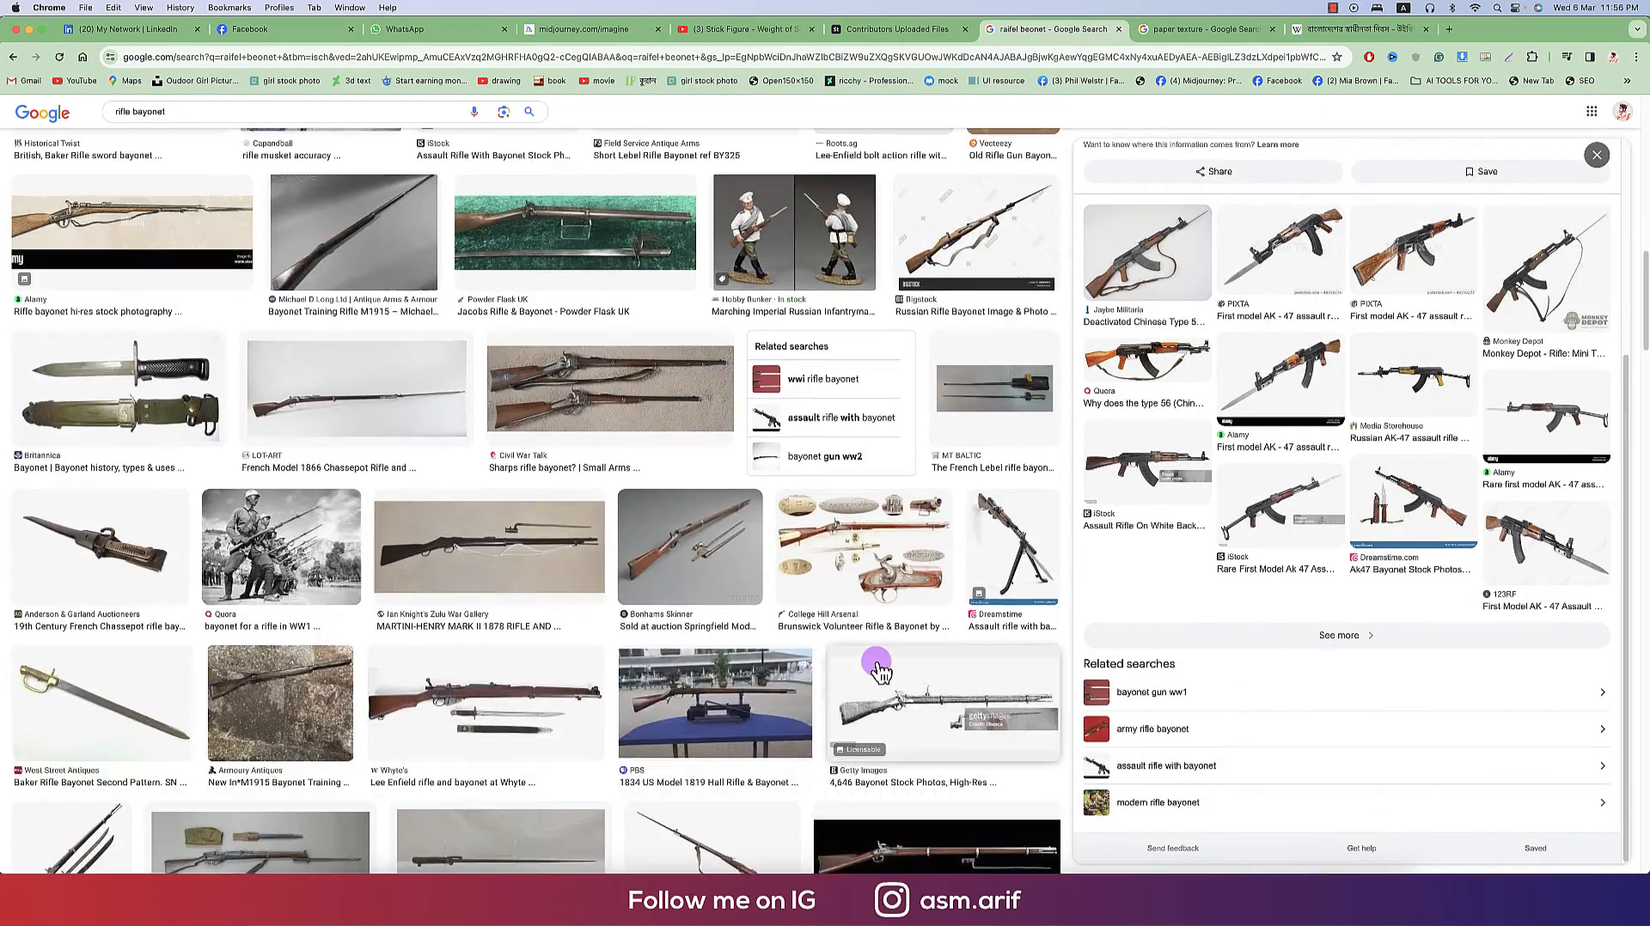
scroll(880, 670, down, 12)
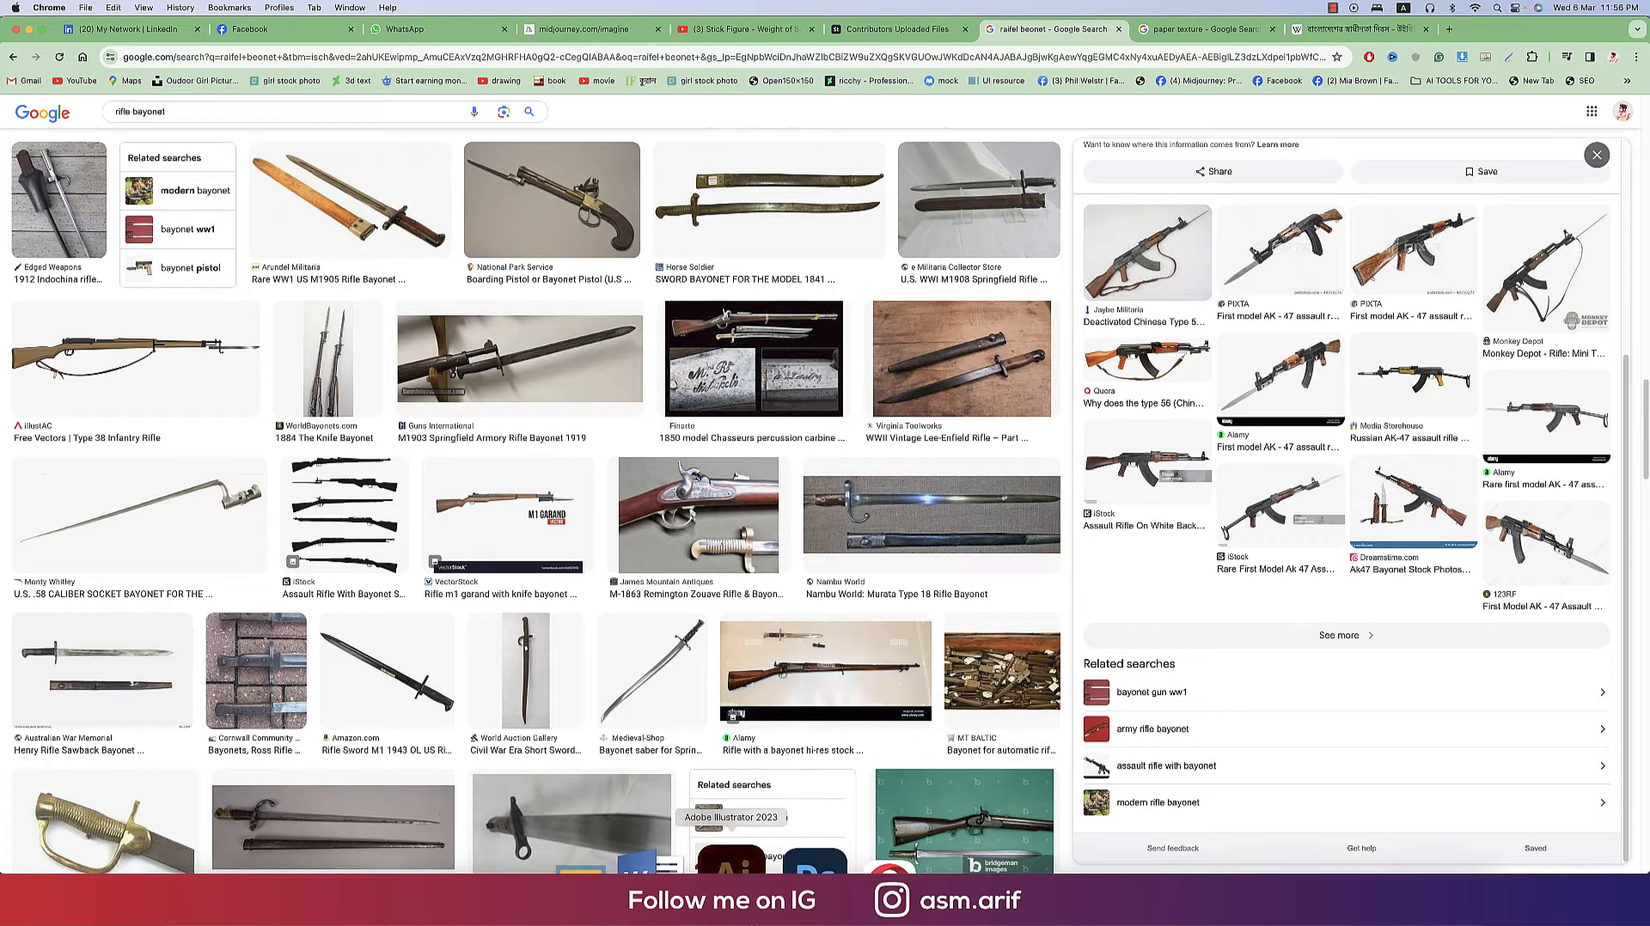
- Paste the bayonet image into the document, enlarge it and move it onto the pasteboard beside the artboard
key(super+v)
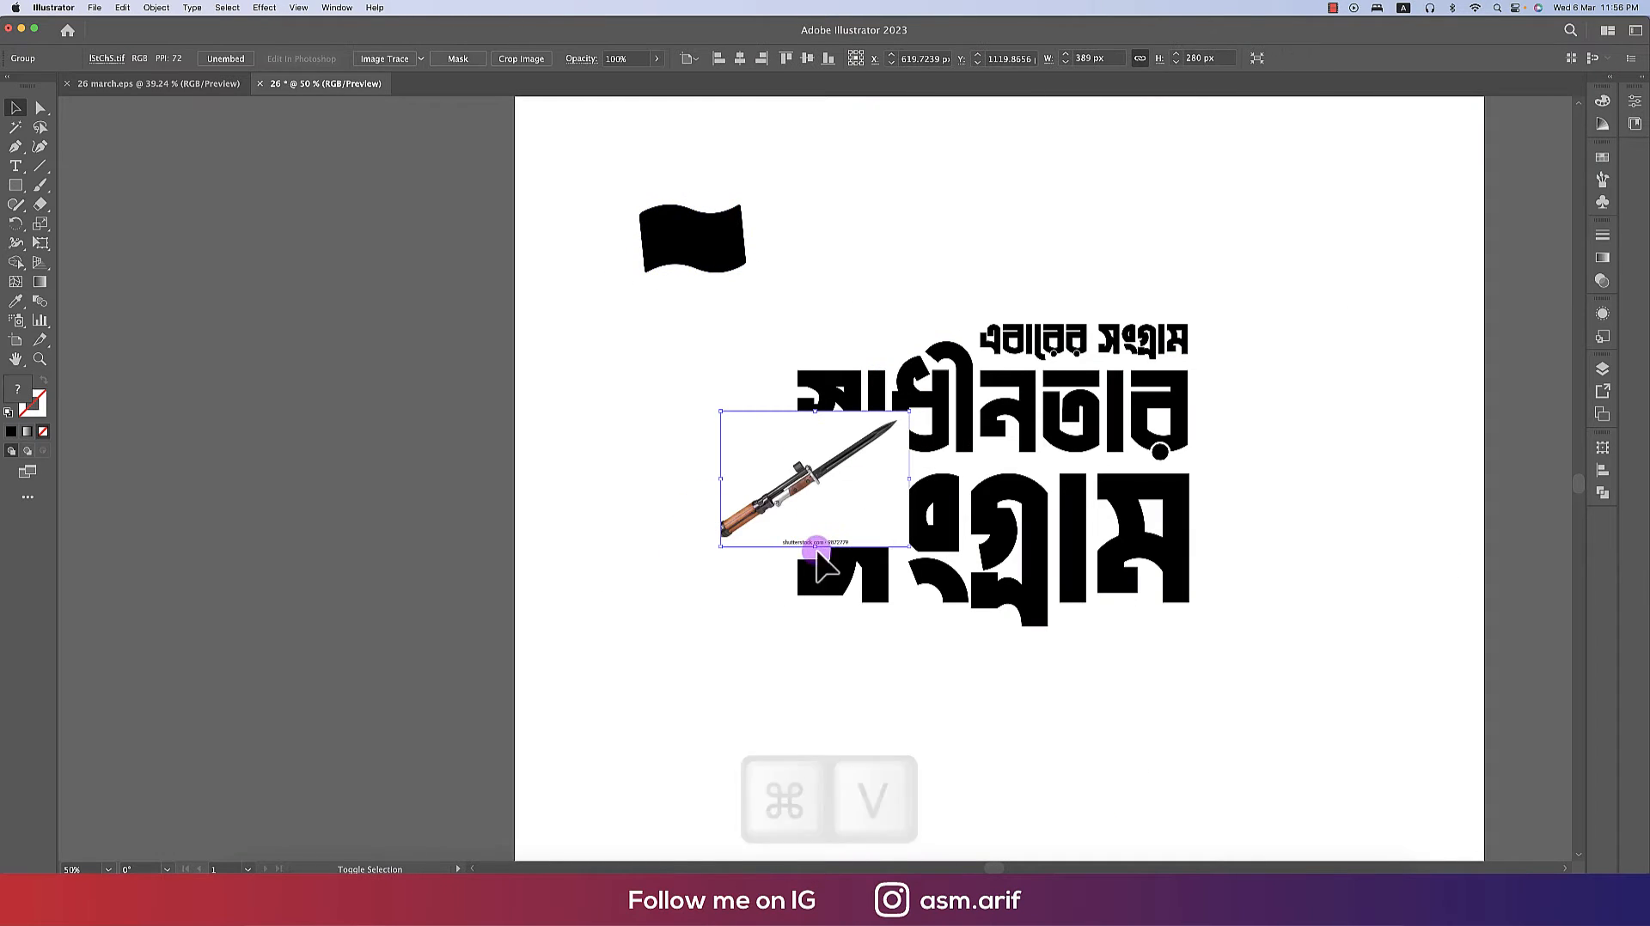
drag(814, 548, 815, 749)
drag(955, 688, 1316, 708)
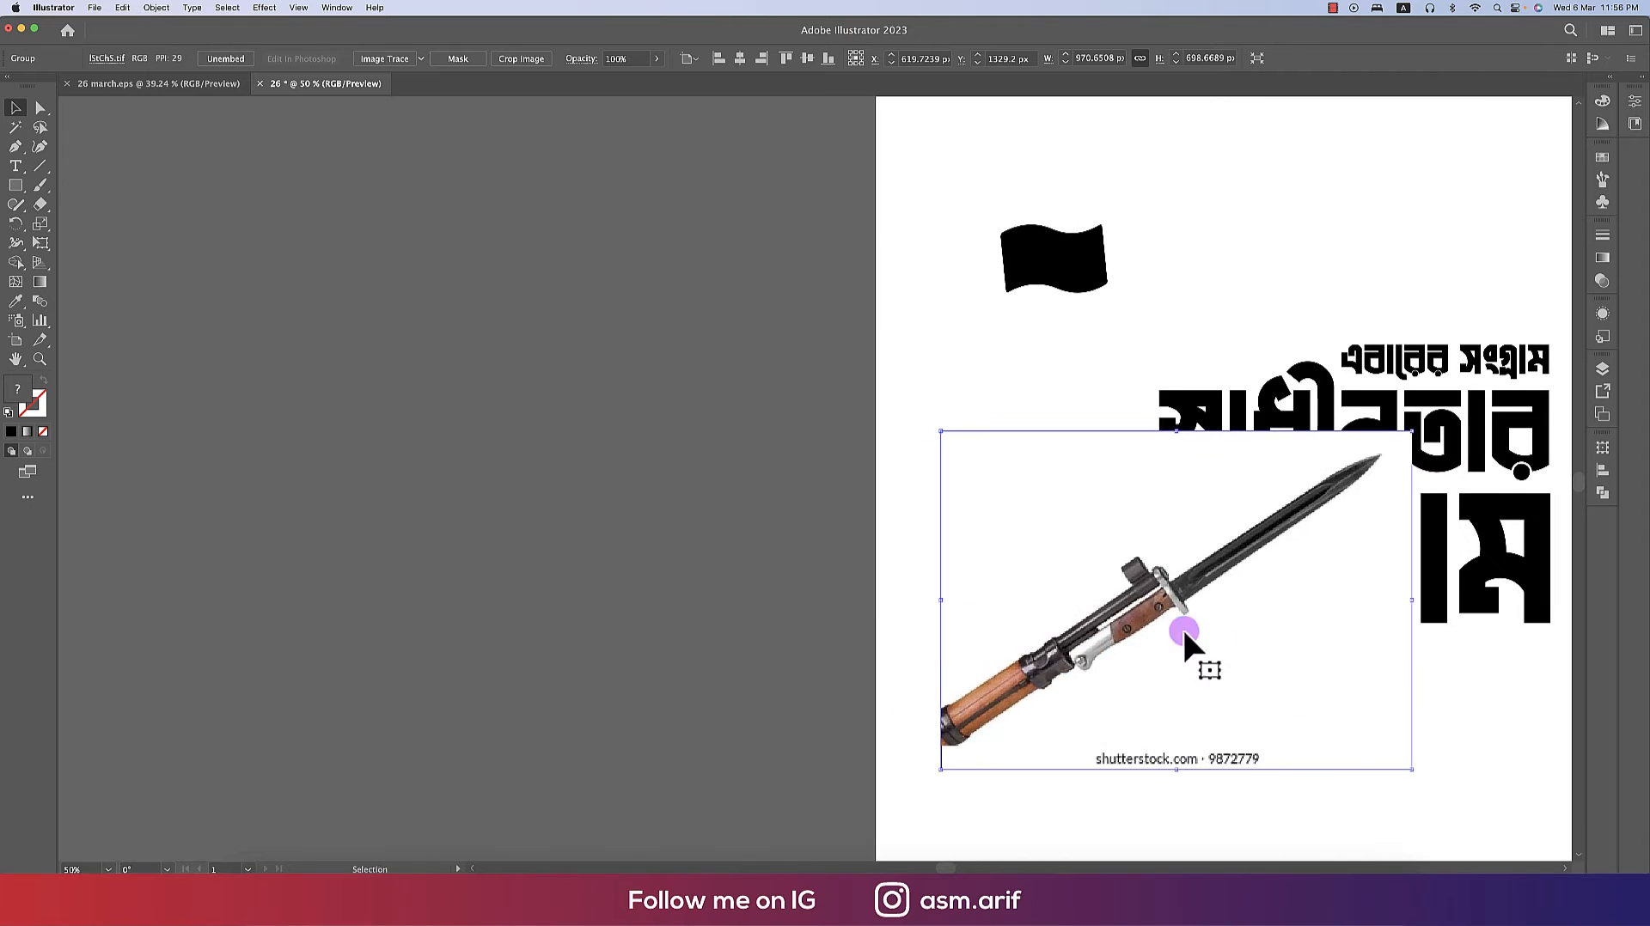
drag(1183, 626, 460, 547)
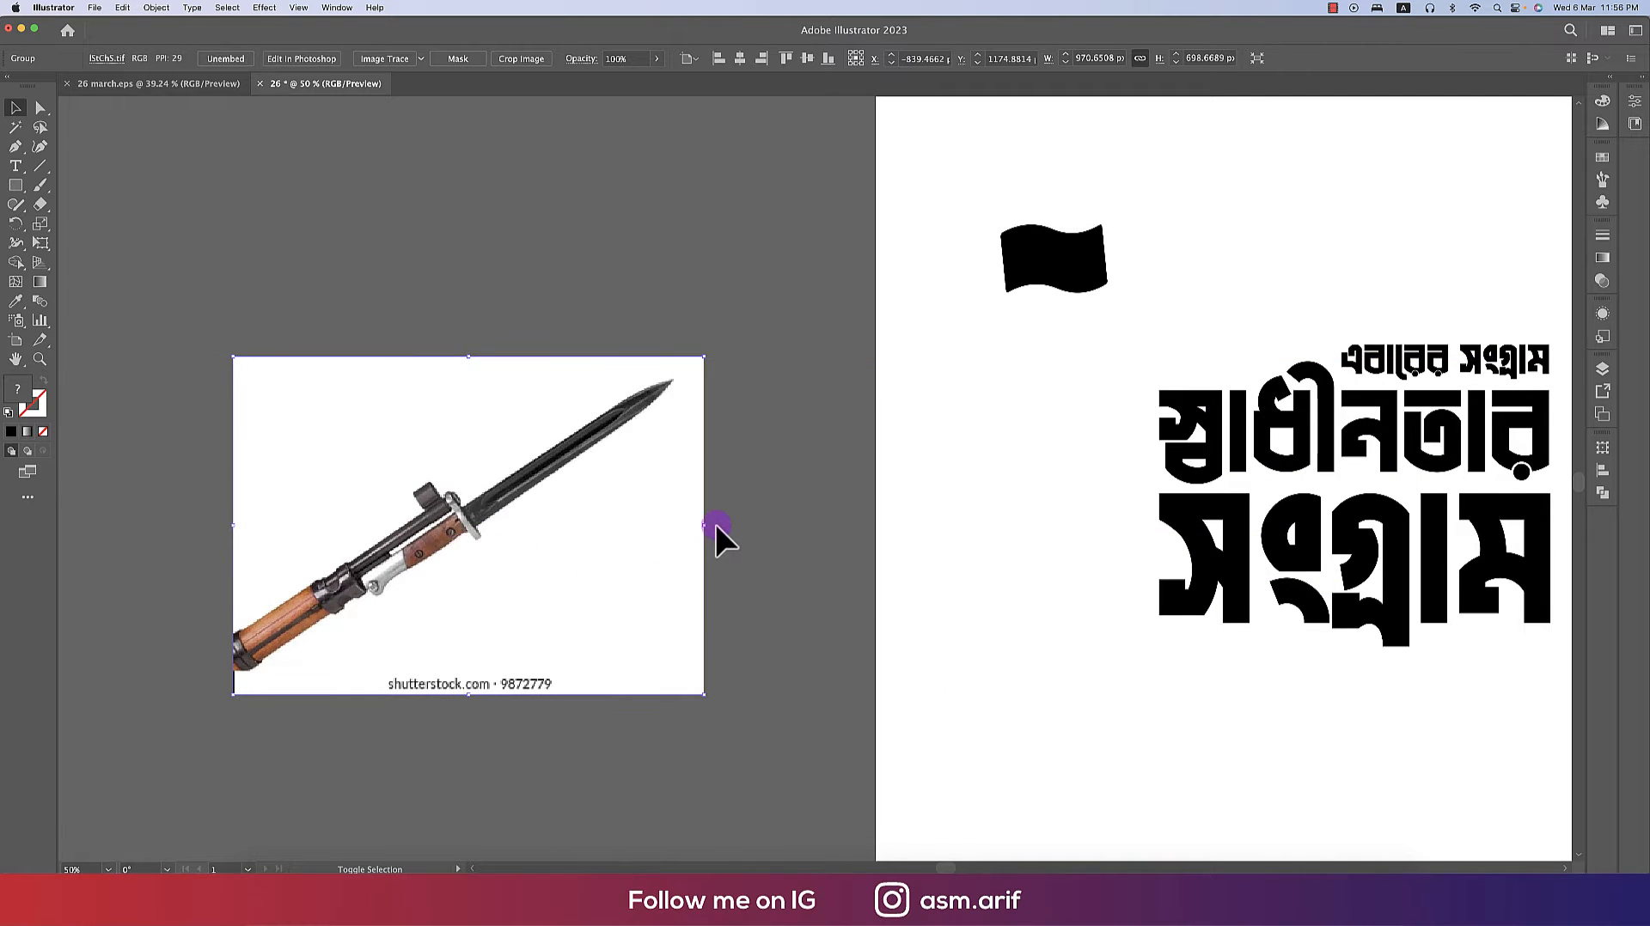
- Rotate the bayonet image so the blade stands upright
drag(711, 526, 581, 342)
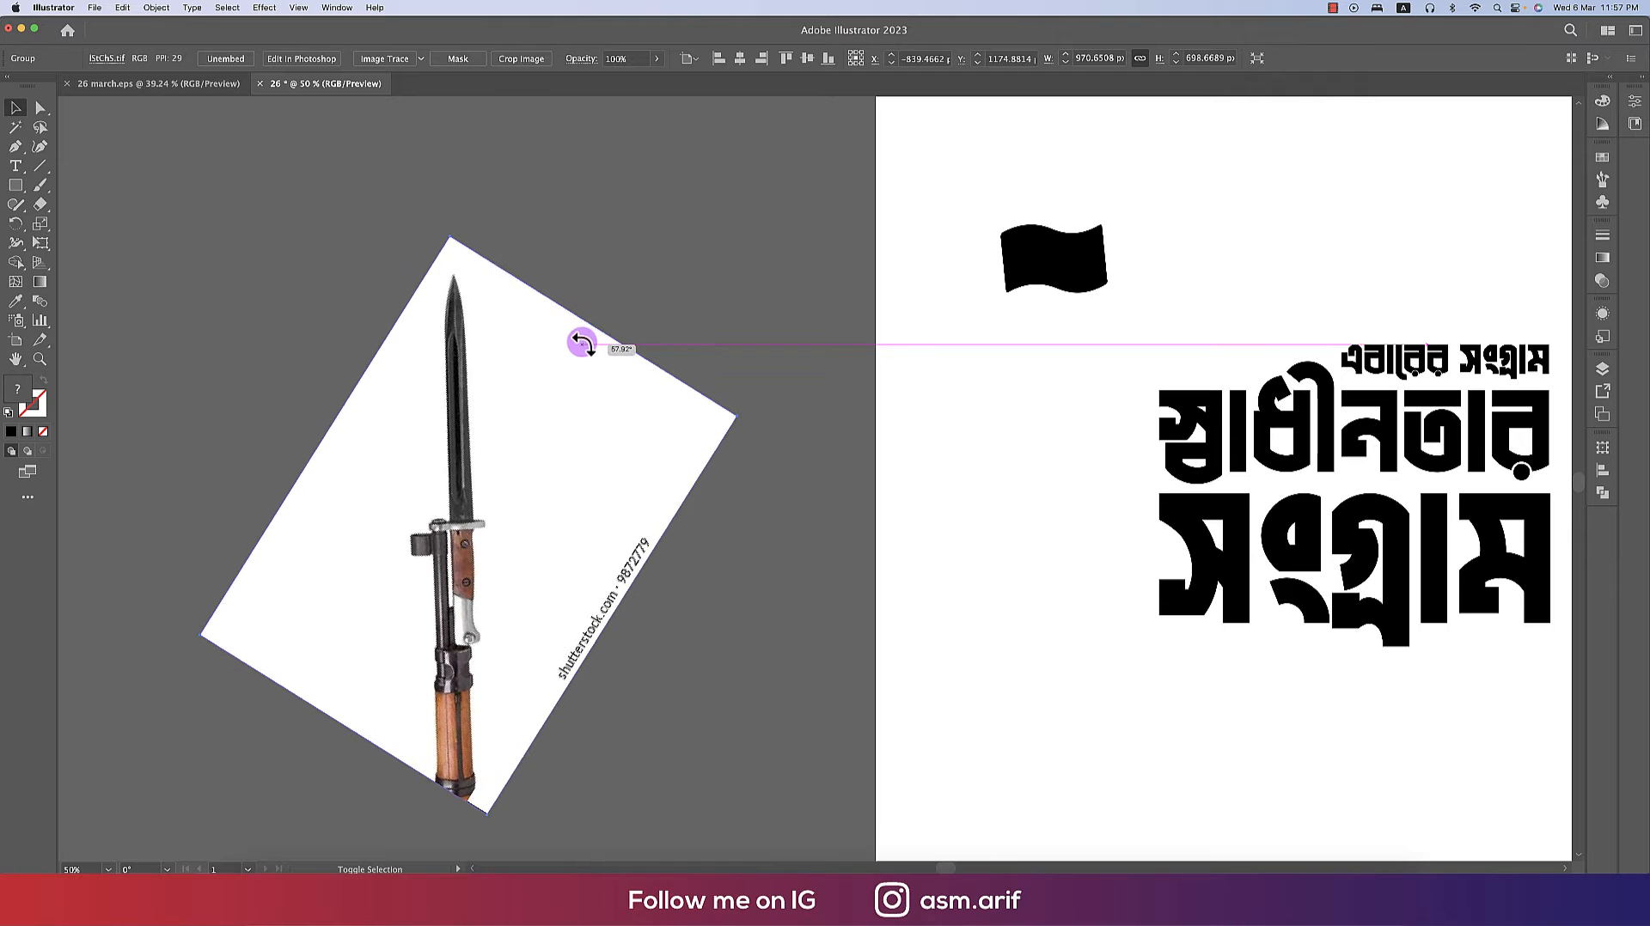
click(734, 560)
click(585, 441)
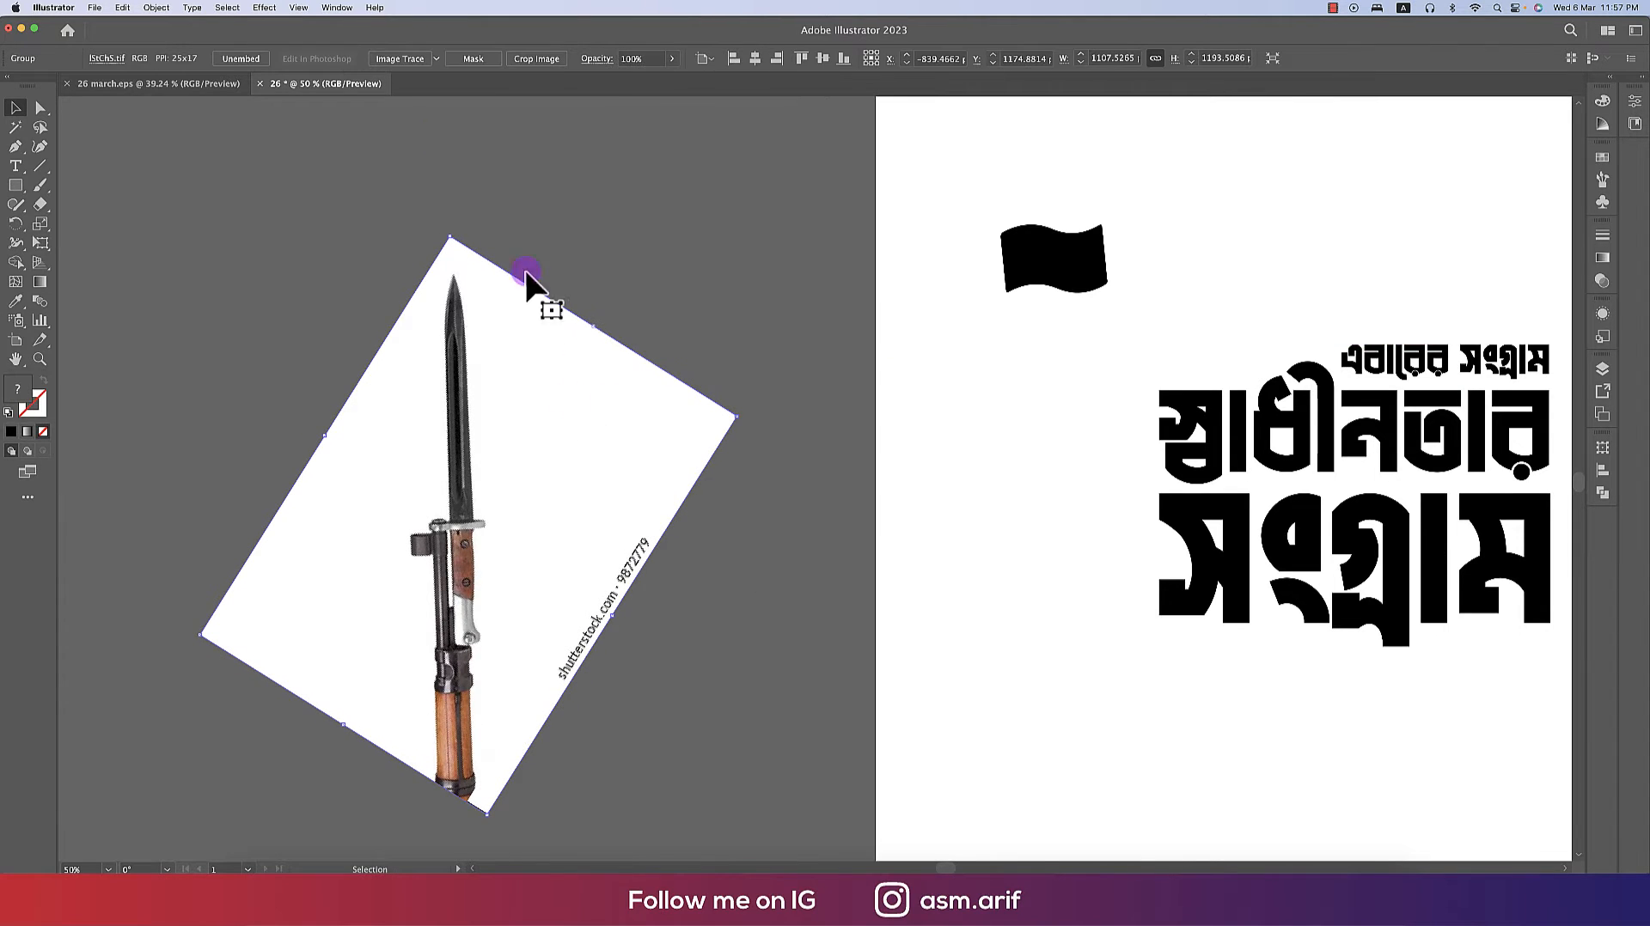
mouse_move(498, 413)
mouse_down()
mouse_move(502, 484)
mouse_move(502, 424)
mouse_up()
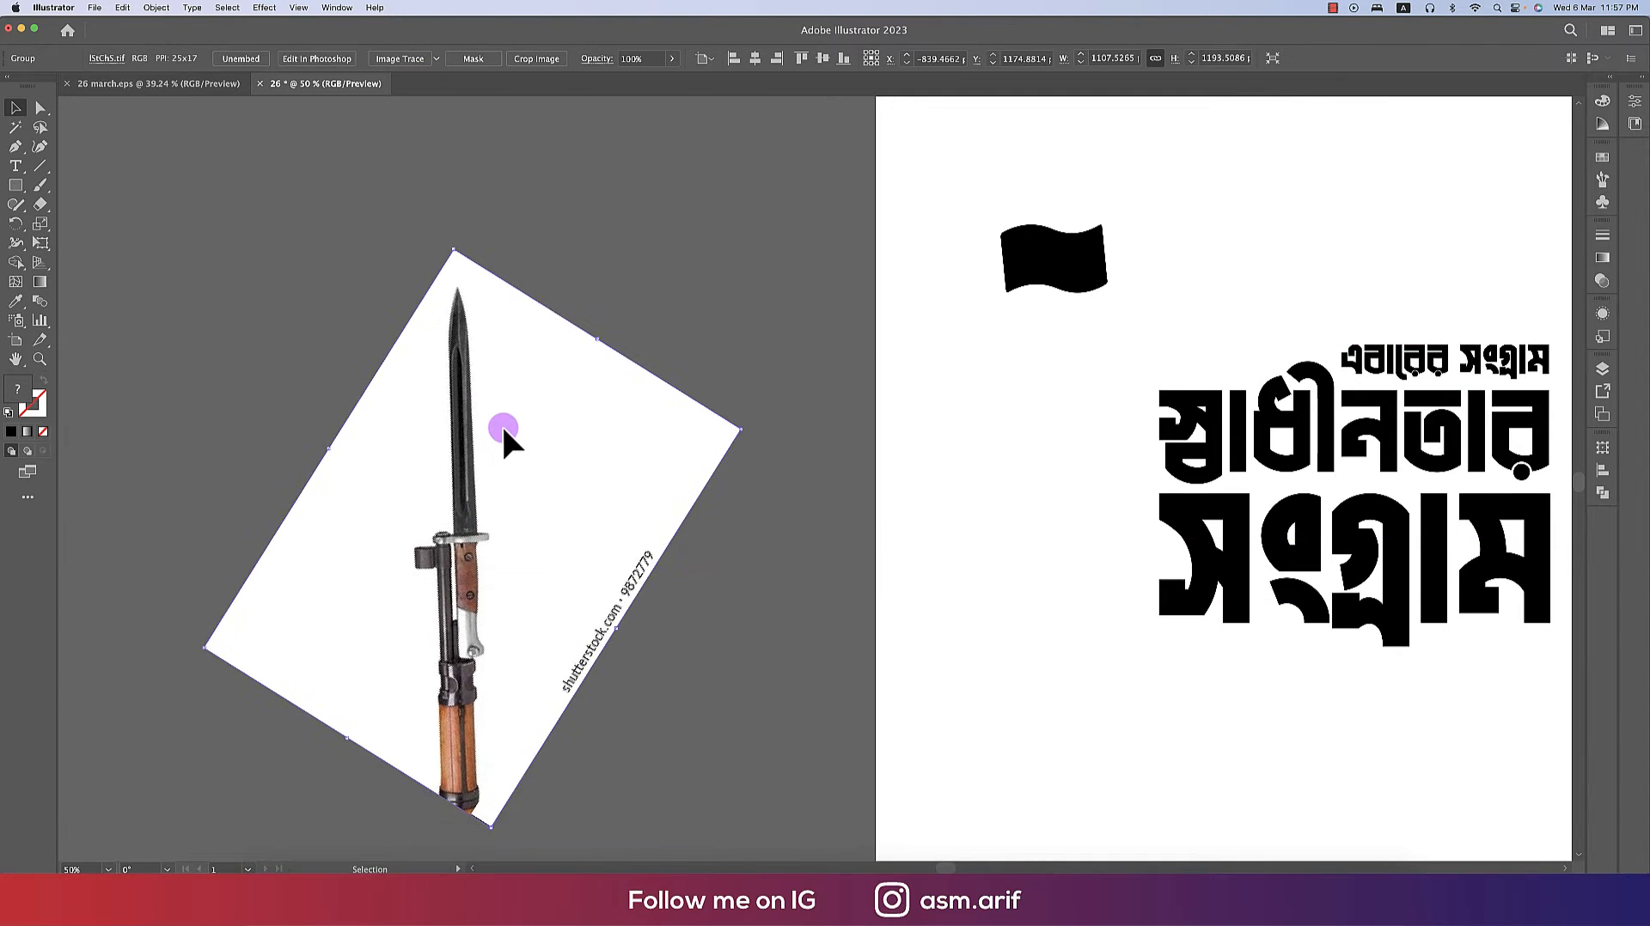
scroll(502, 424, down, 1)
drag(662, 432, 582, 461)
- Image Trace the bayonet with the Silhouettes preset and expand the tracing
click(437, 60)
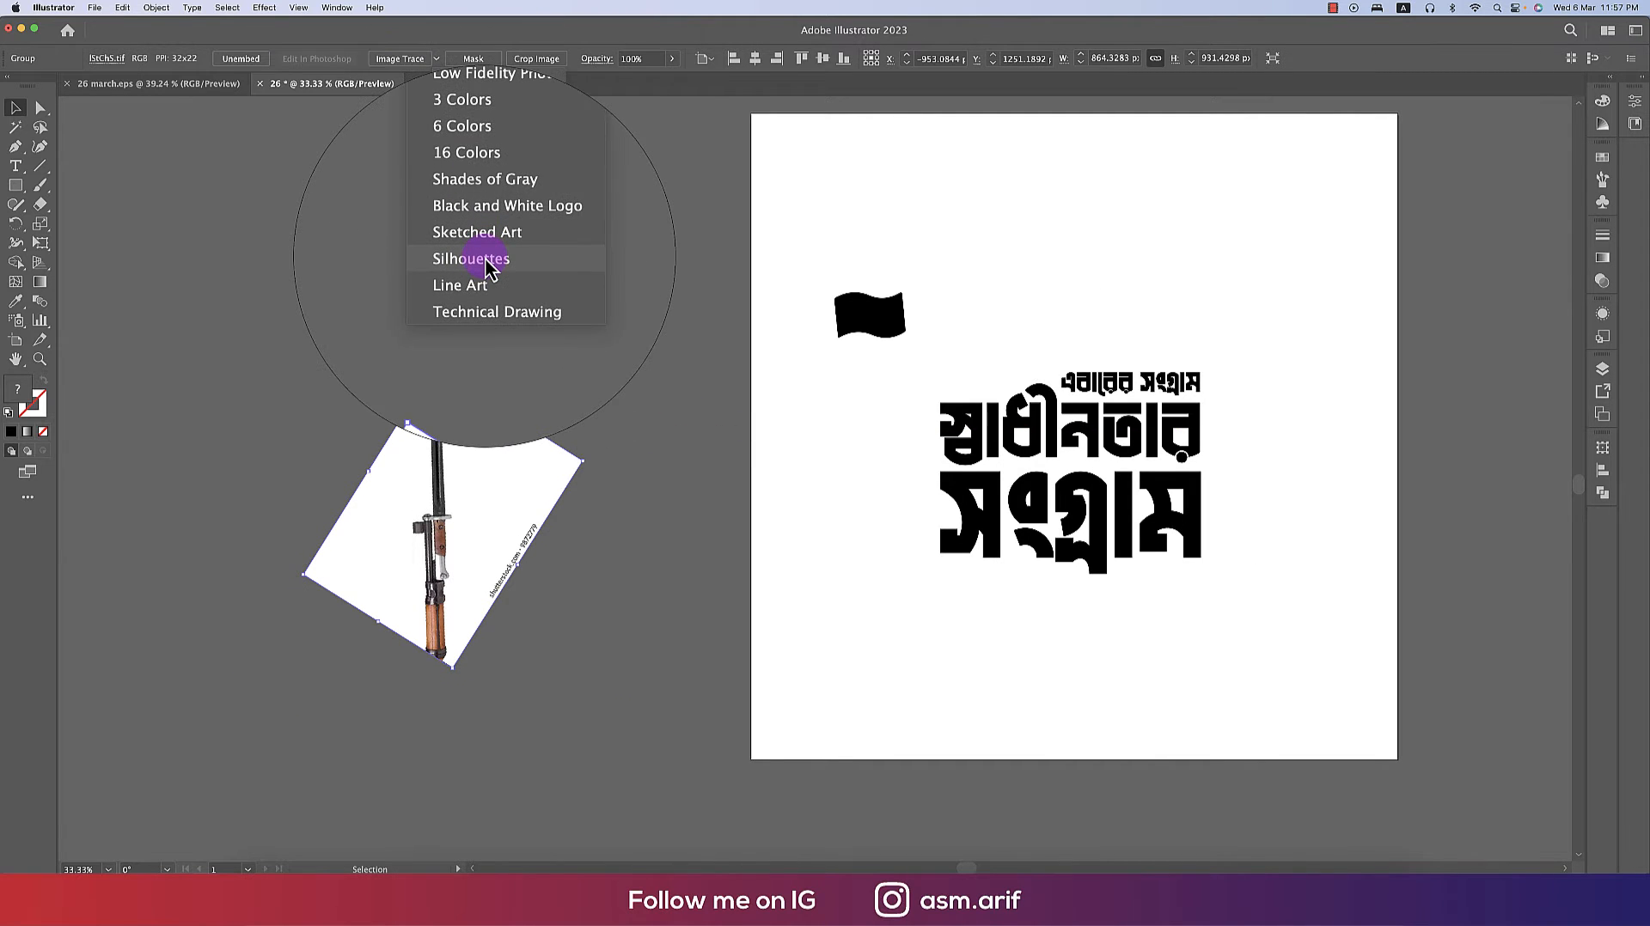
click(486, 264)
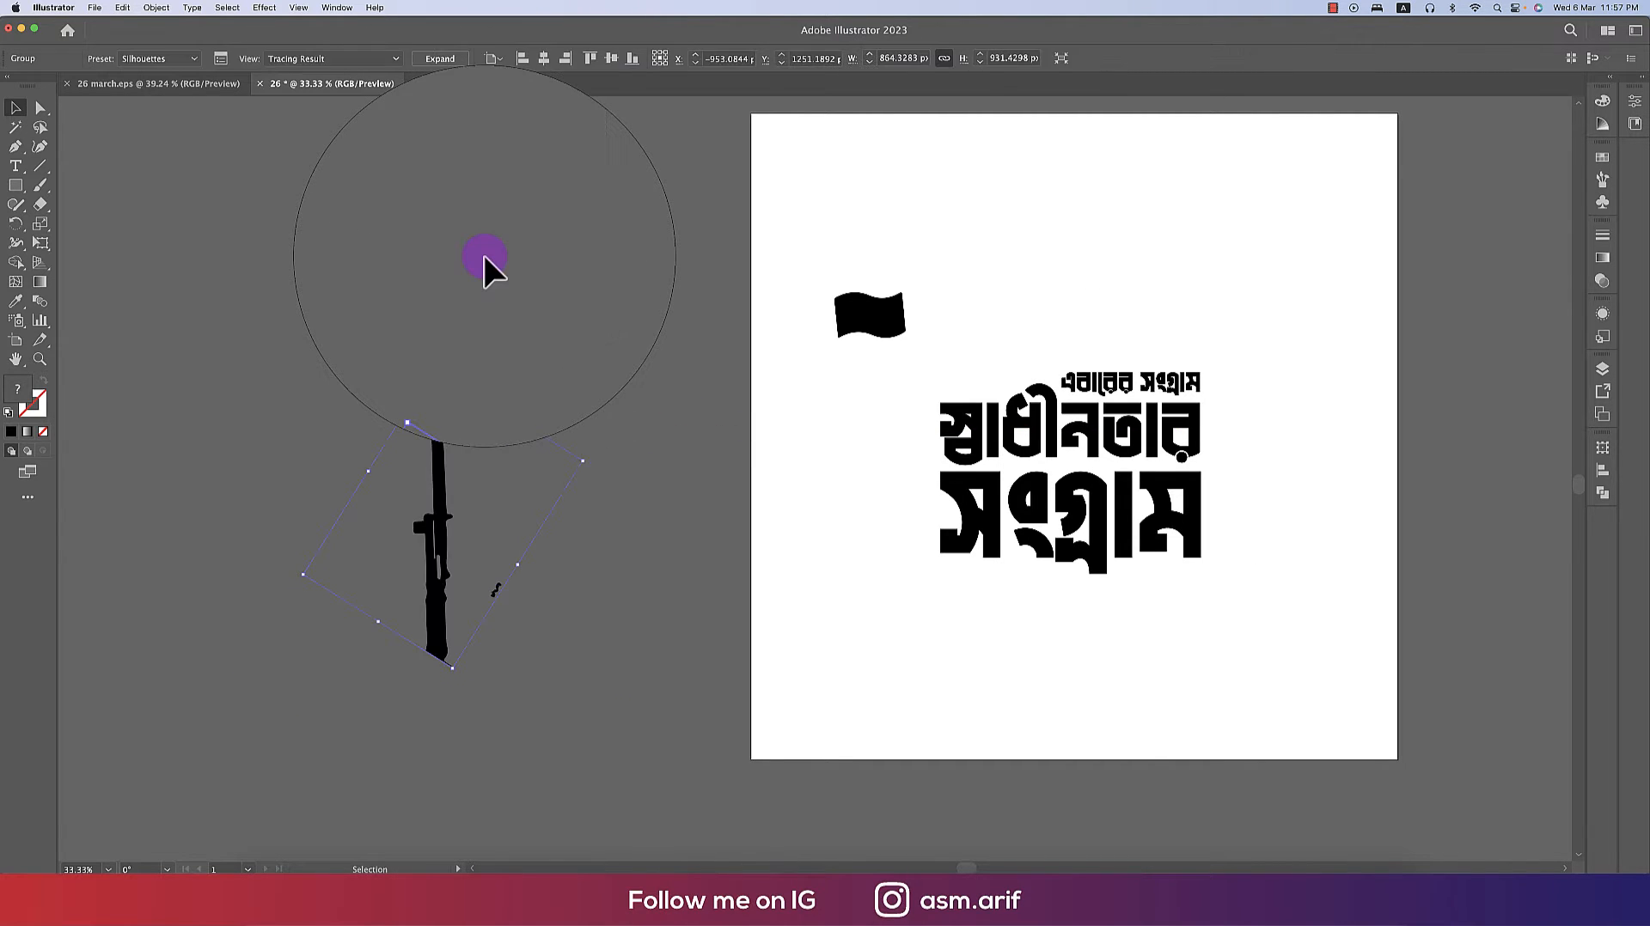
click(459, 60)
- Enter the traced bayonet group and delete the stray speck beside the blade
click(498, 593)
double_click(497, 591)
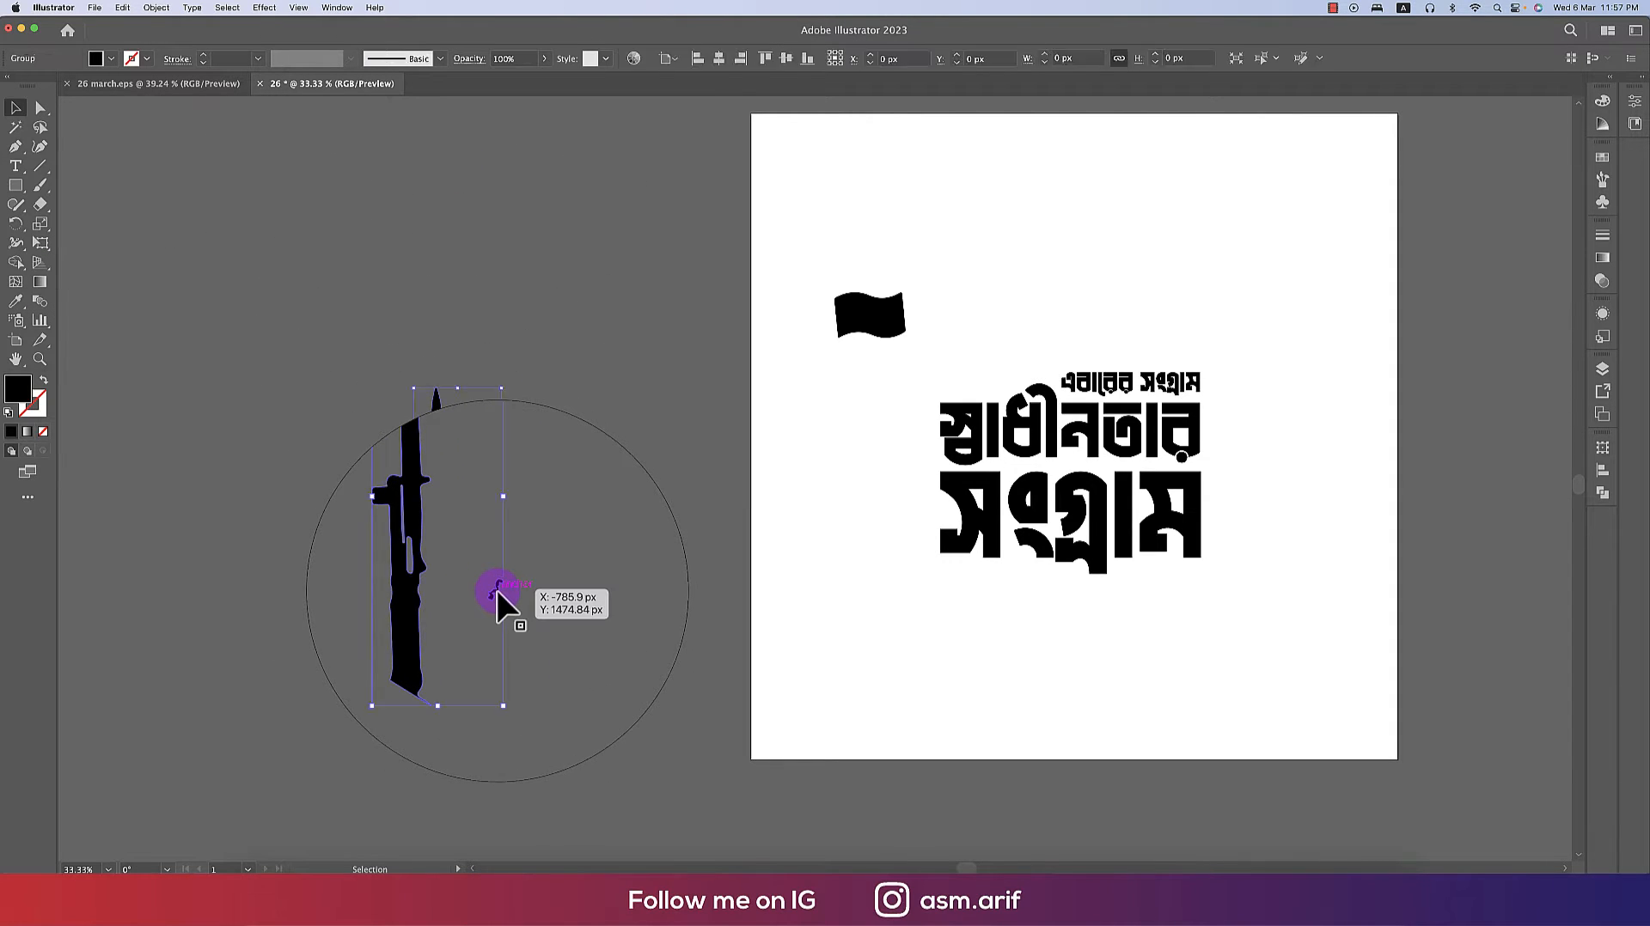
click(502, 591)
double_click(490, 587)
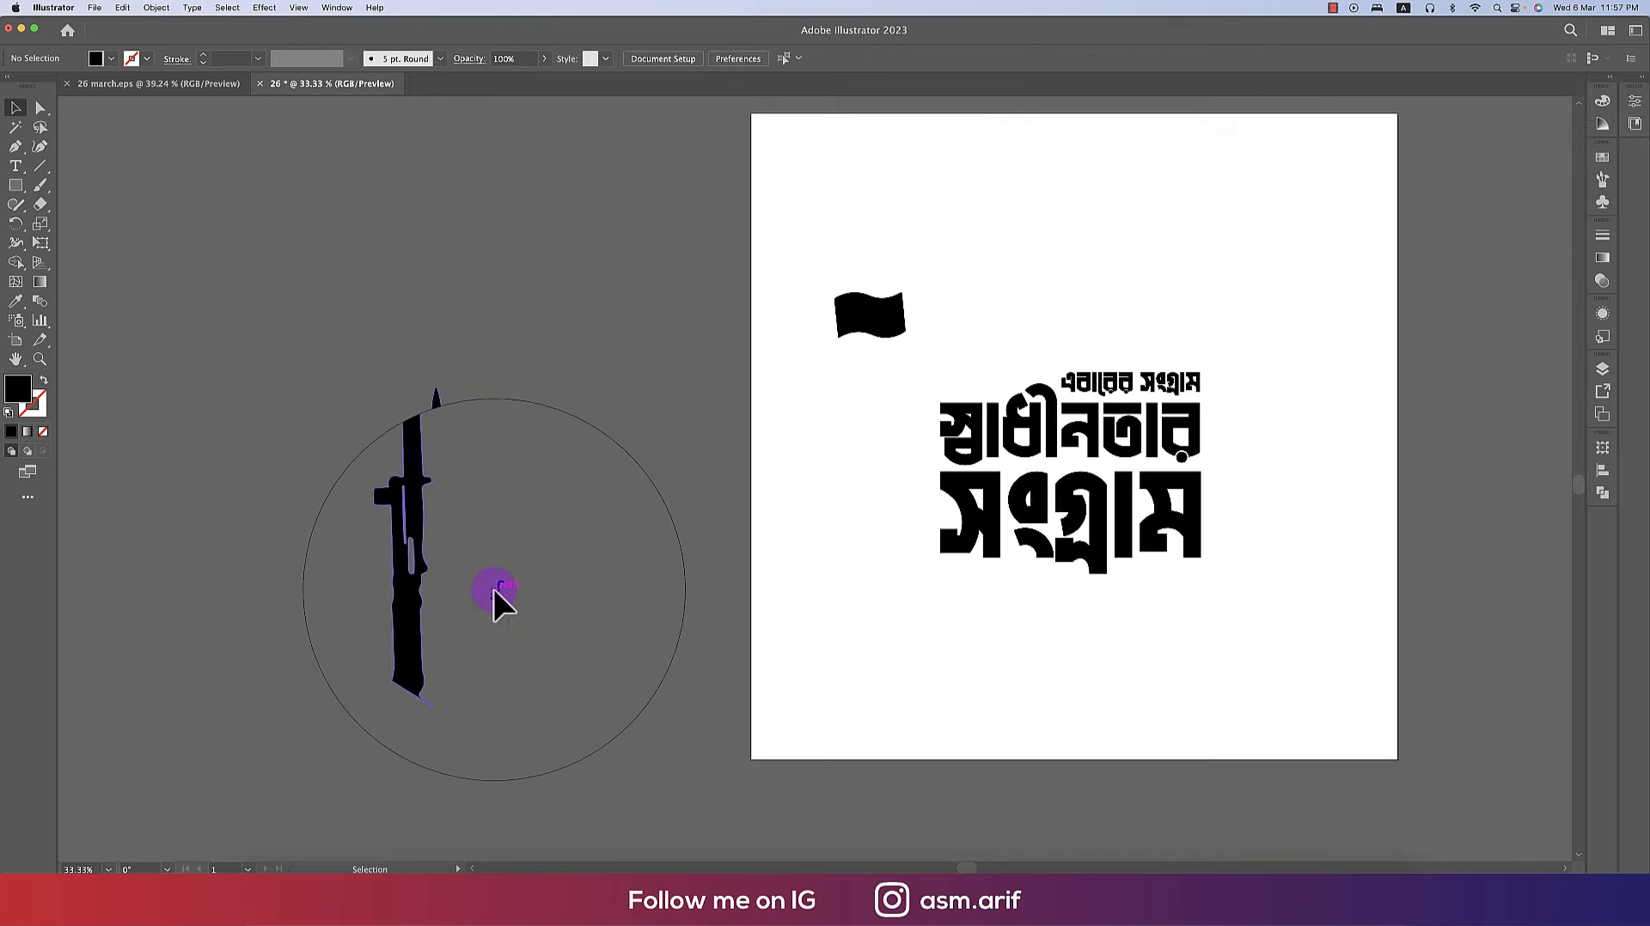
click(493, 590)
double_click(497, 589)
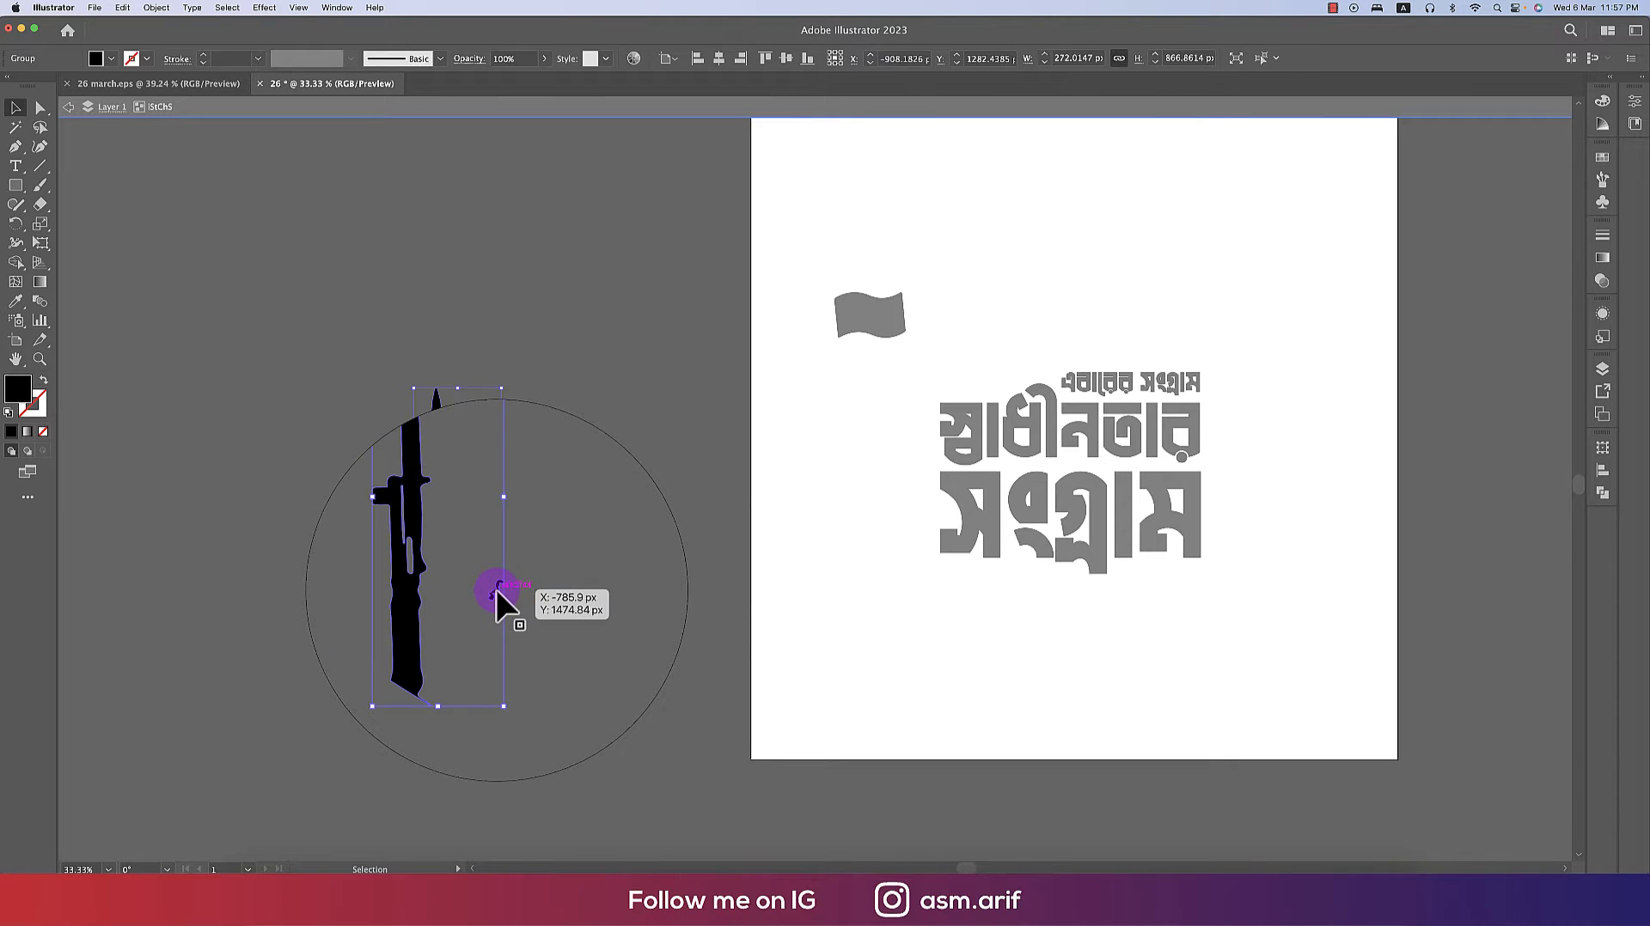
double_click(497, 590)
click(497, 589)
key(Delete)
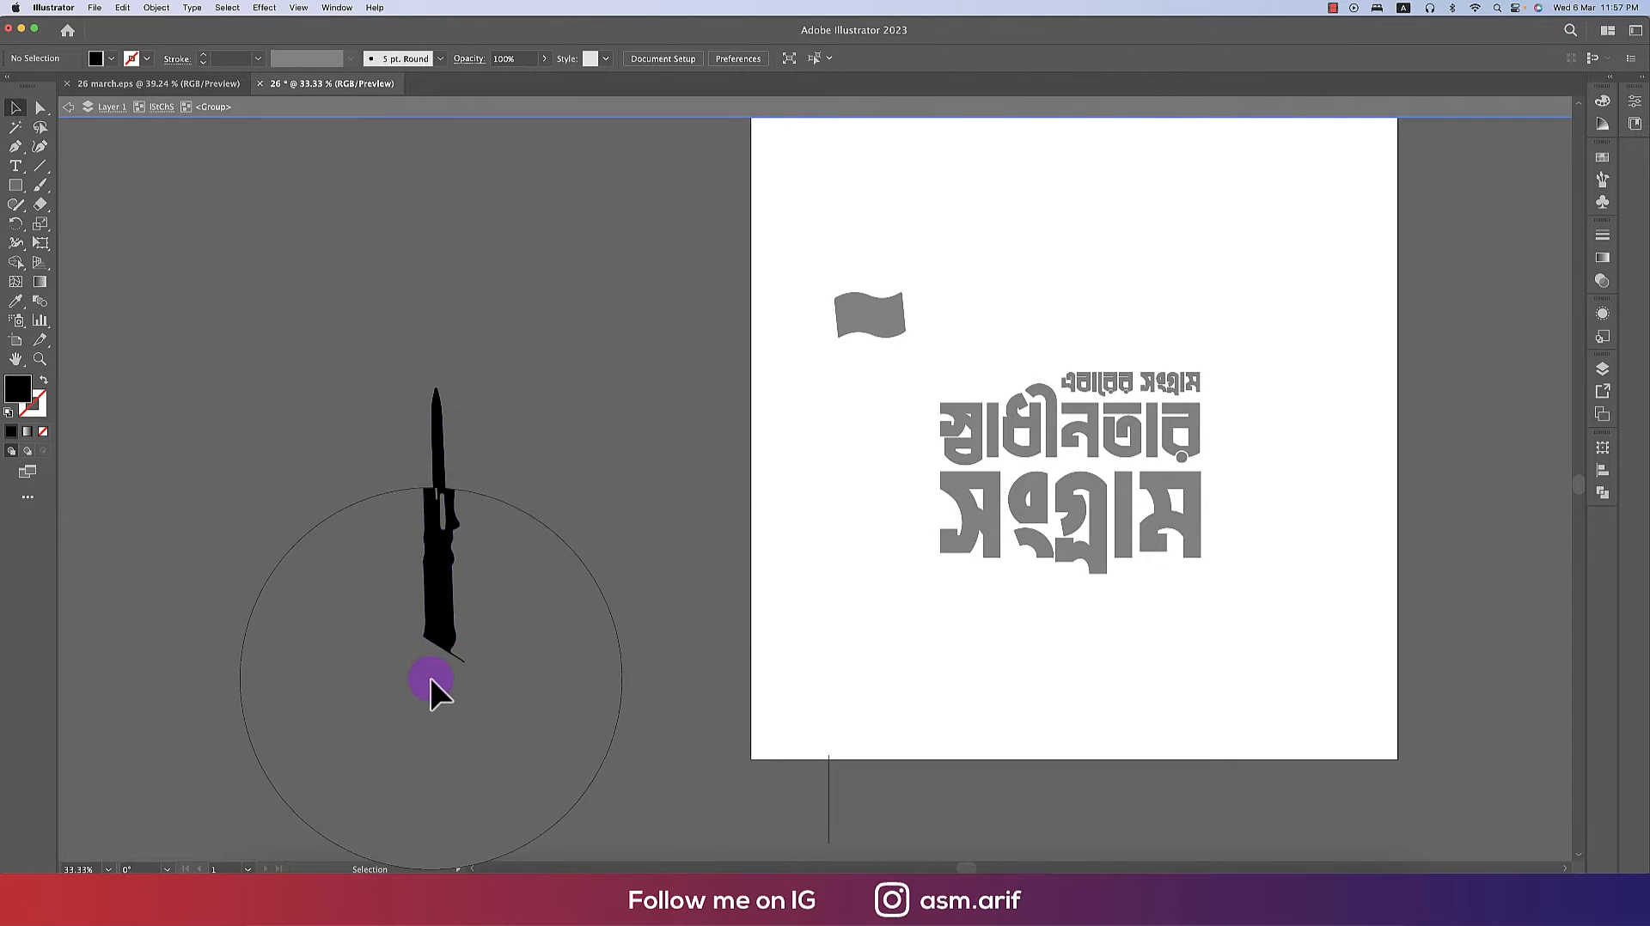
- Erase across the thin strap at the bayonet's base and delete the detached strip
scroll(431, 678, up, 6)
click(599, 570)
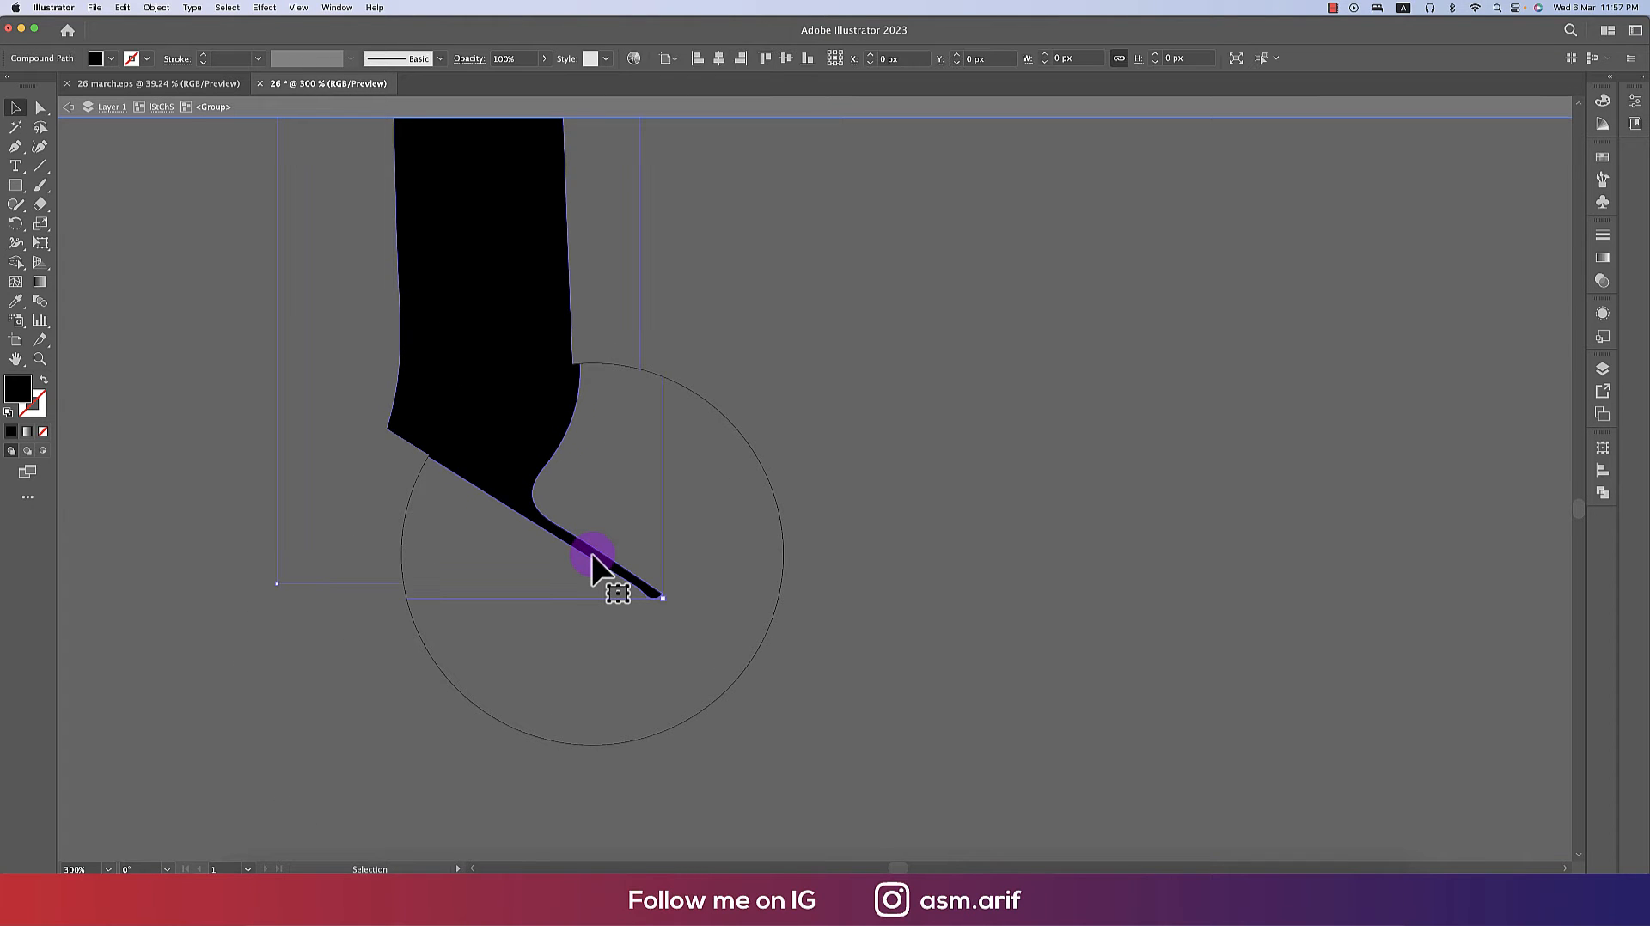
scroll(567, 541, up, 3)
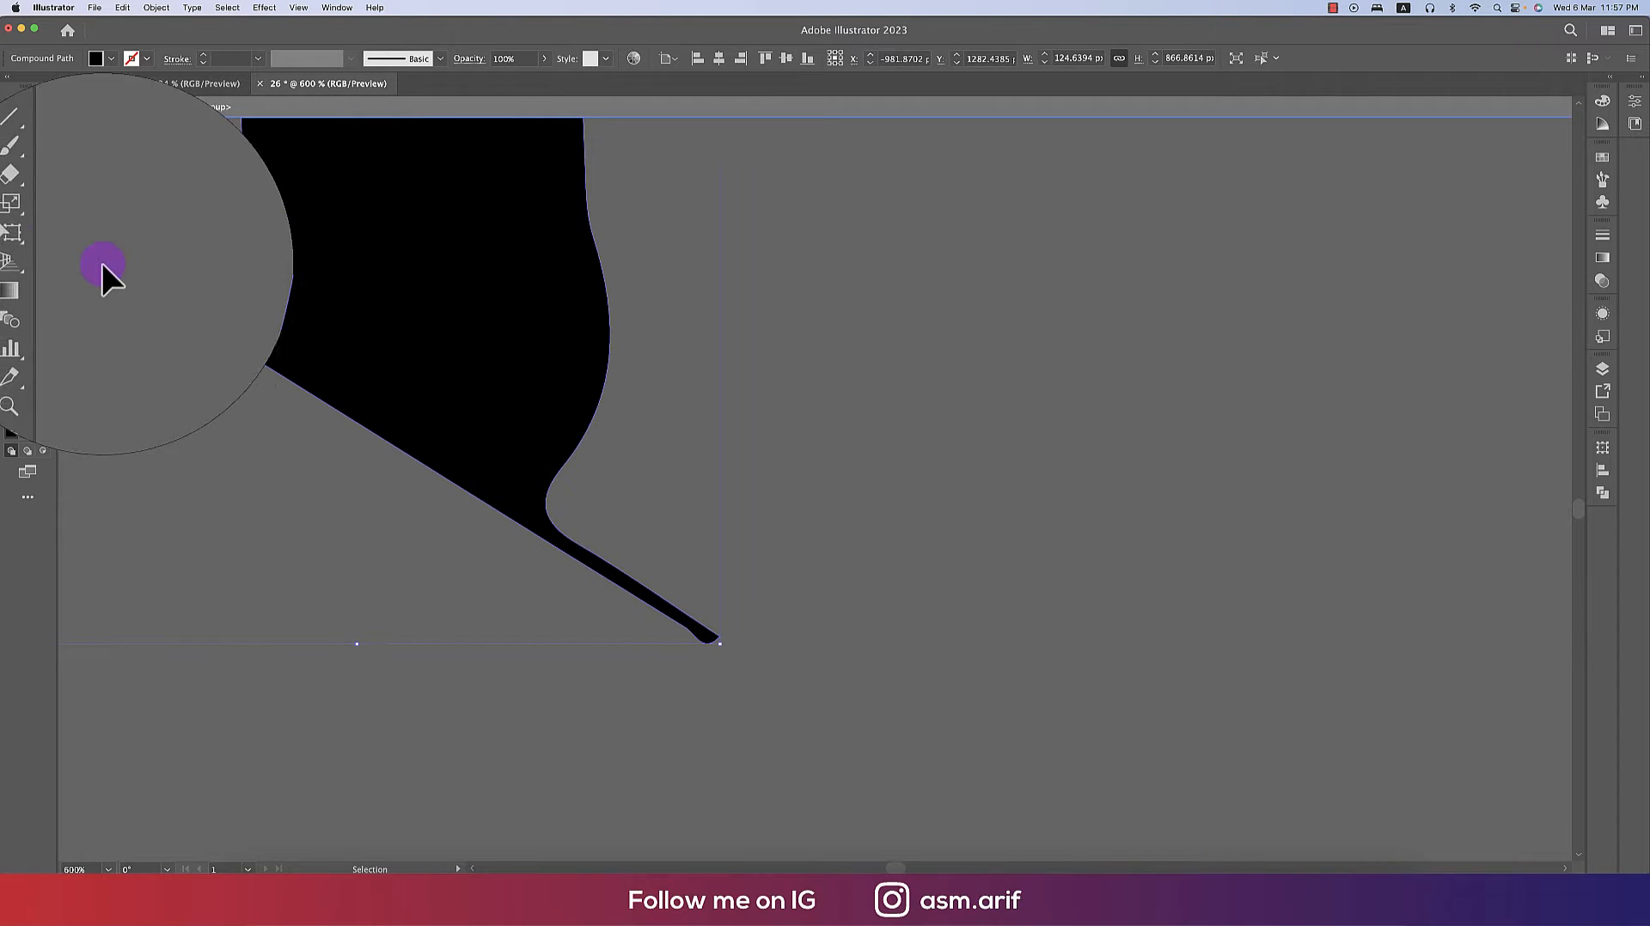
drag(35, 208, 90, 204)
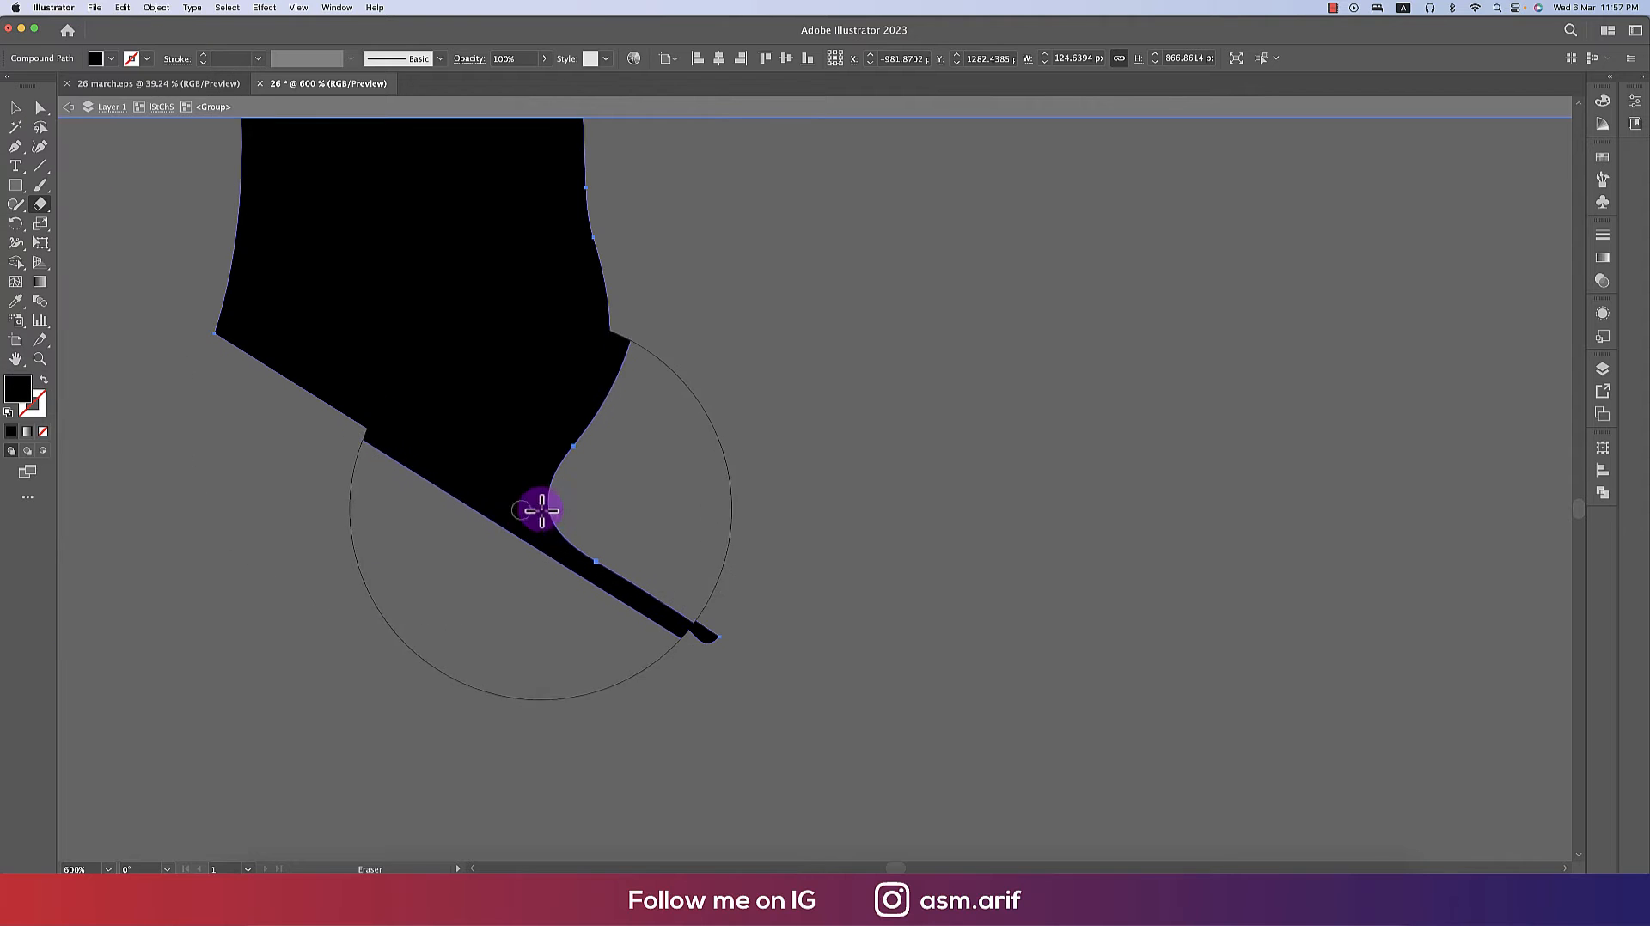
mouse_move(548, 500)
mouse_down()
mouse_move(526, 526)
mouse_move(404, 542)
mouse_up()
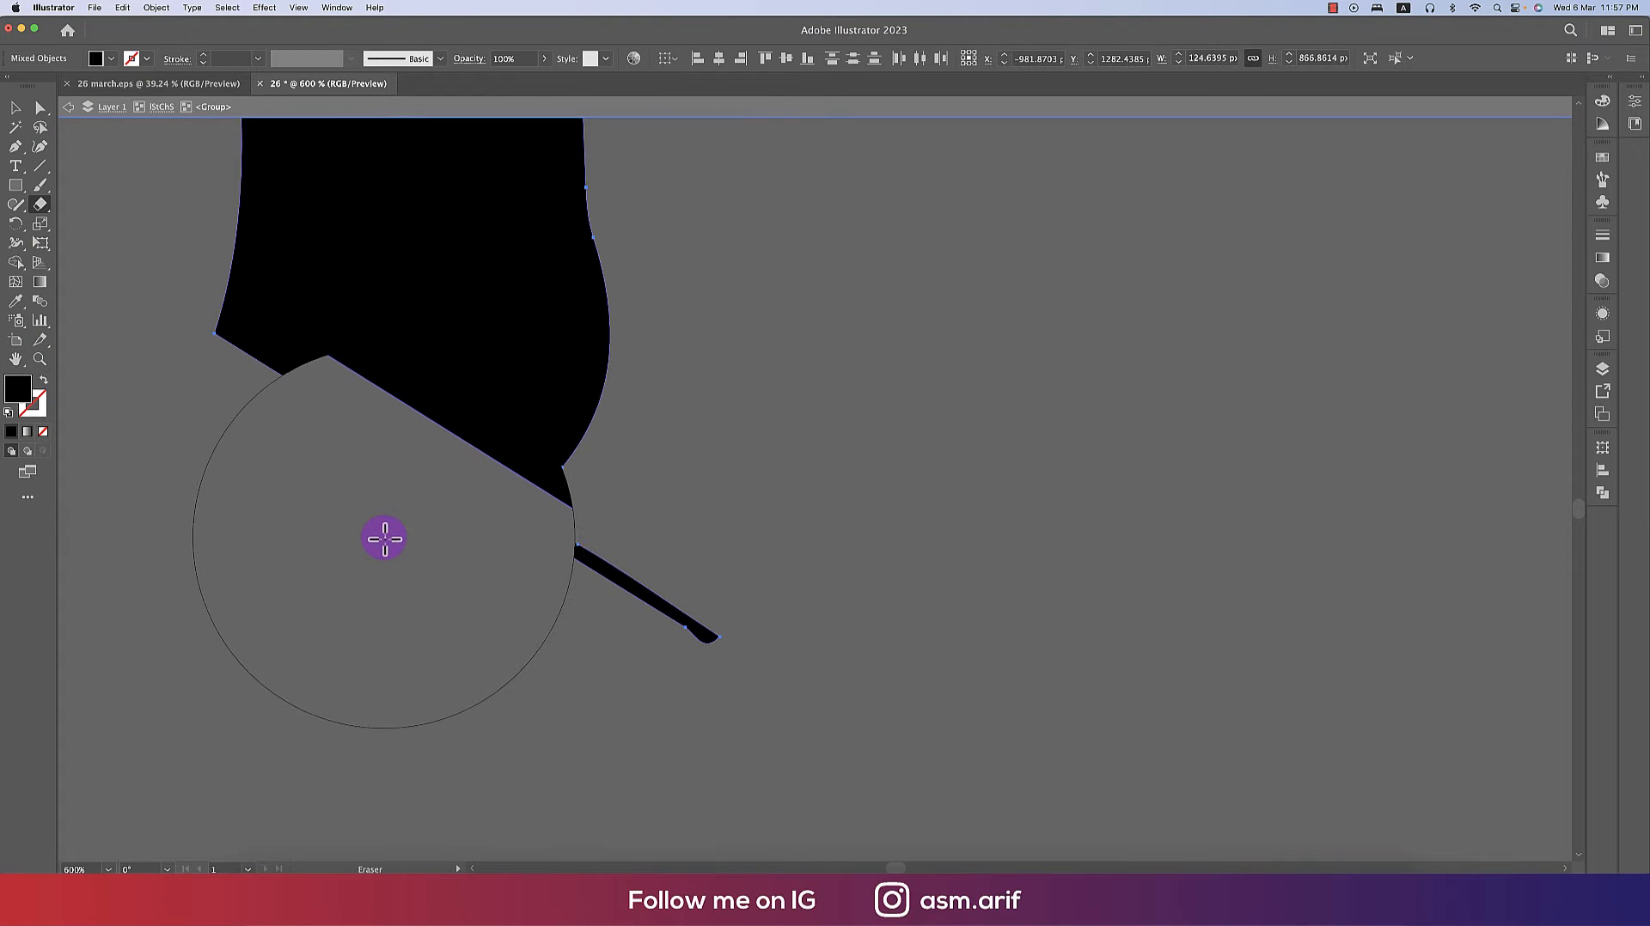
key(super+z)
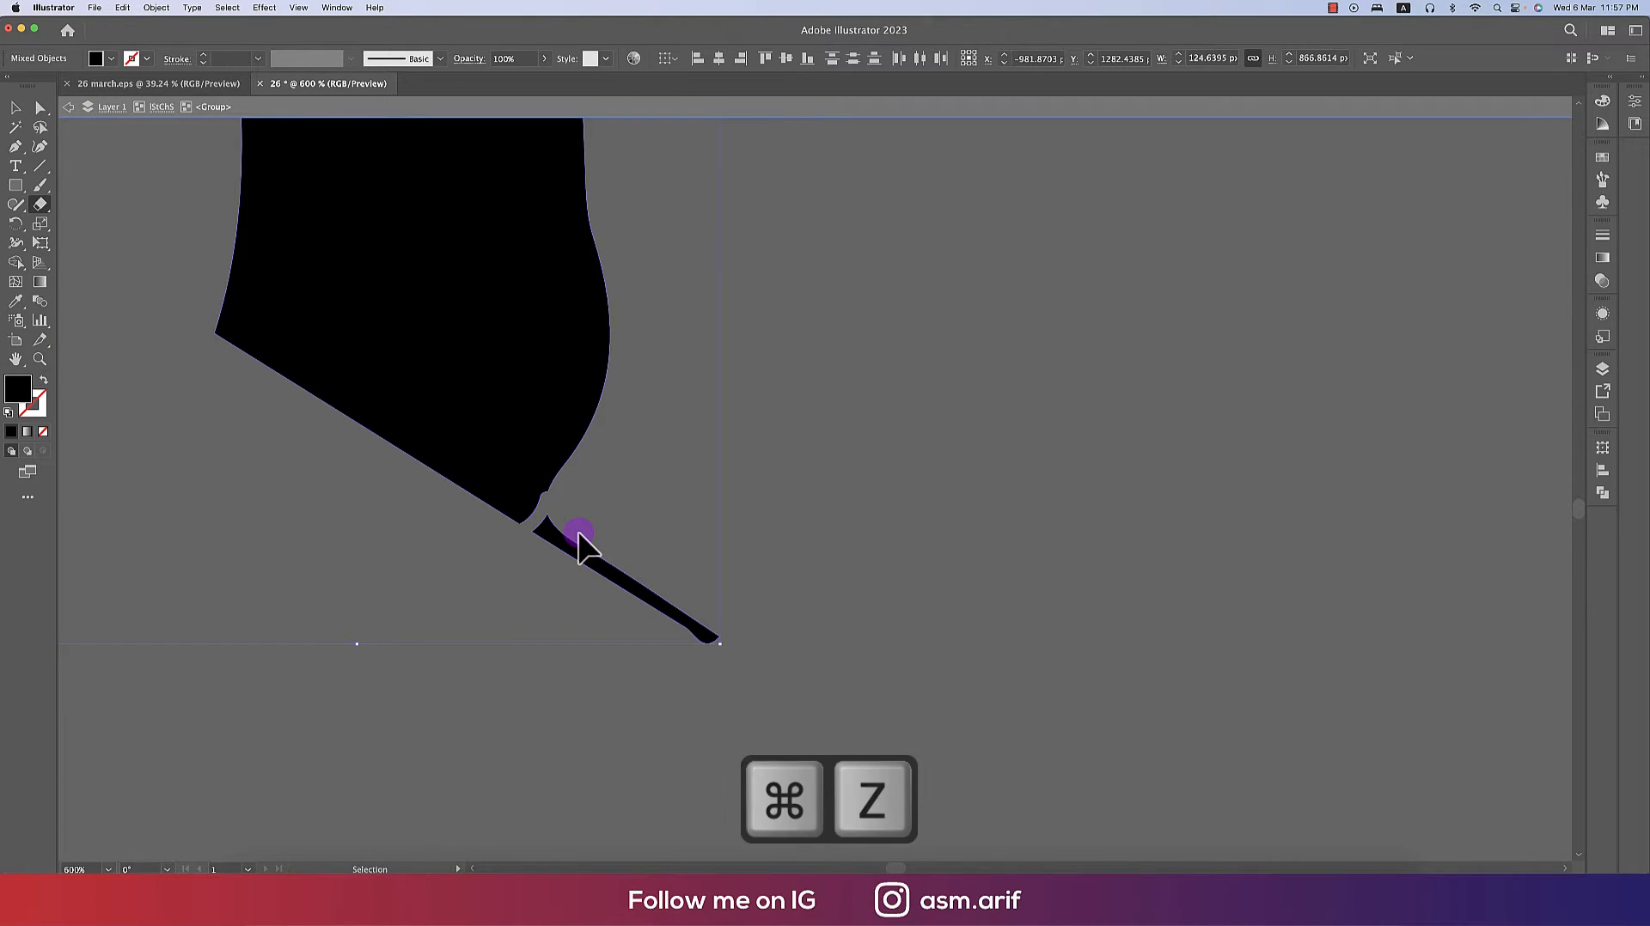
mouse_move(567, 489)
mouse_down()
mouse_move(541, 515)
mouse_move(457, 539)
mouse_up()
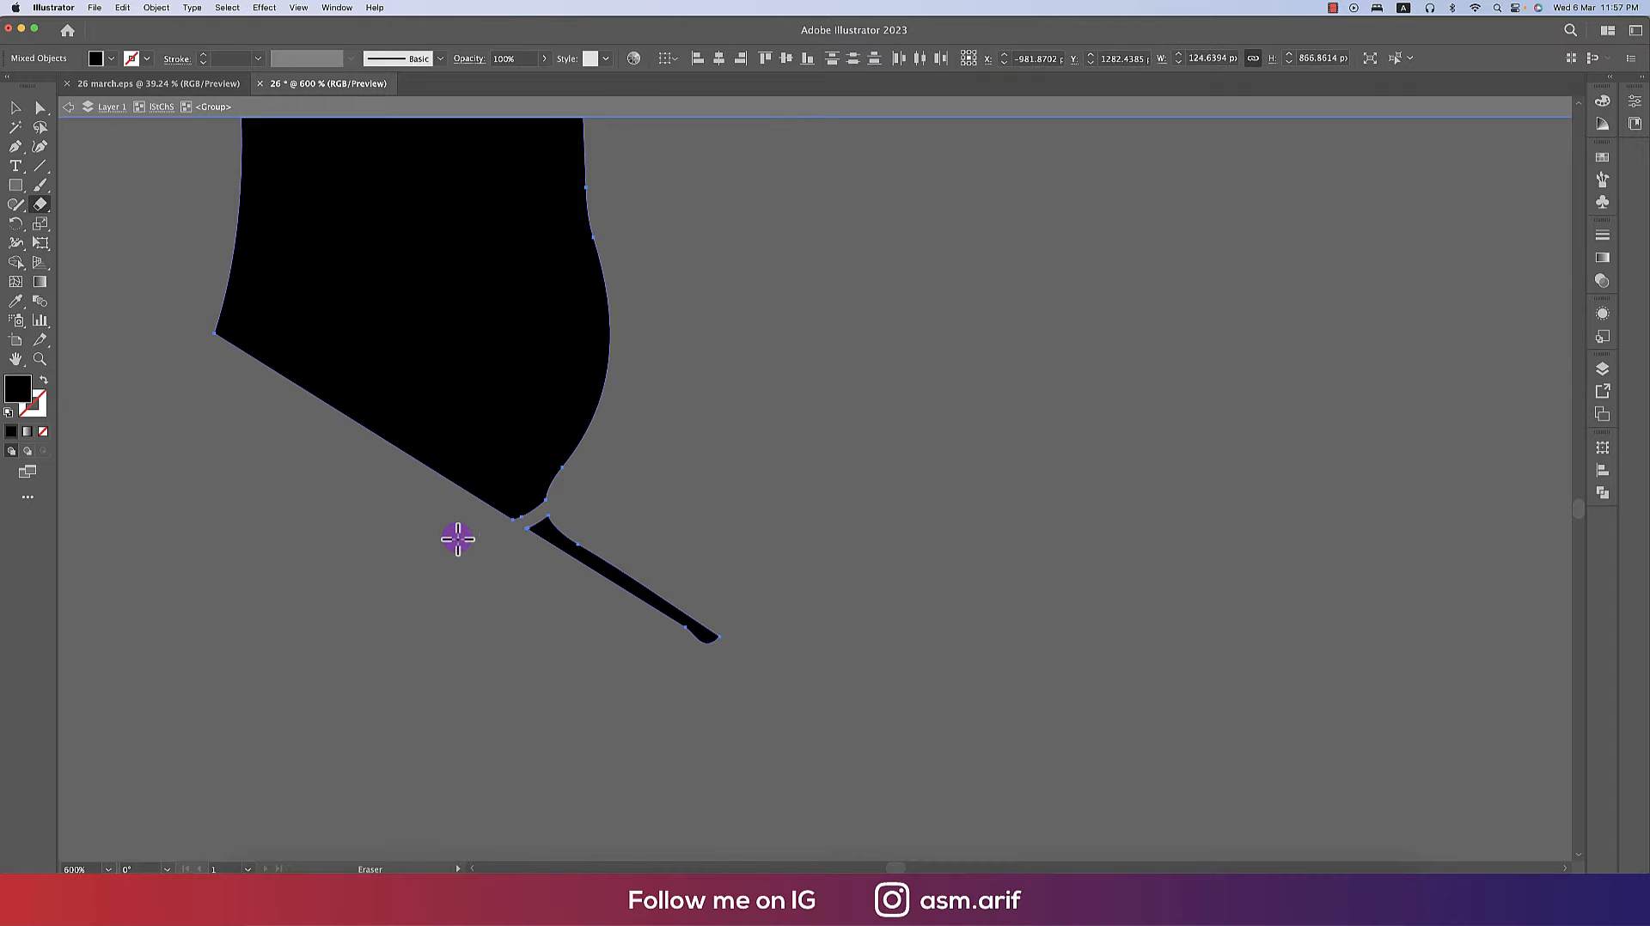
click(598, 601)
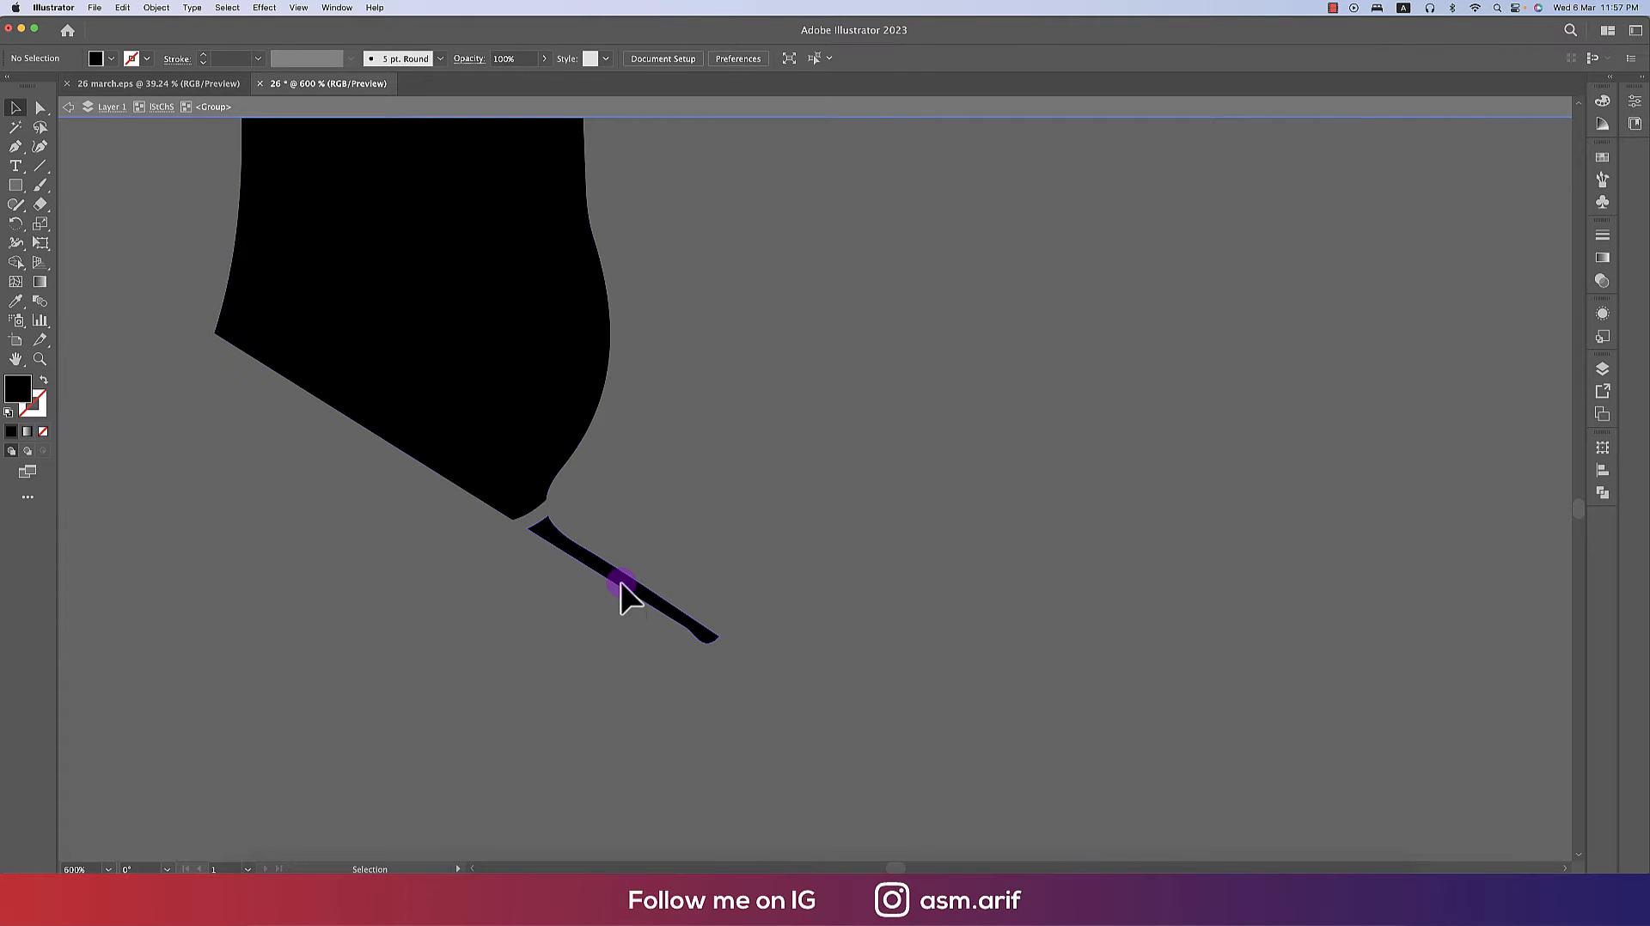
click(621, 581)
key(Delete)
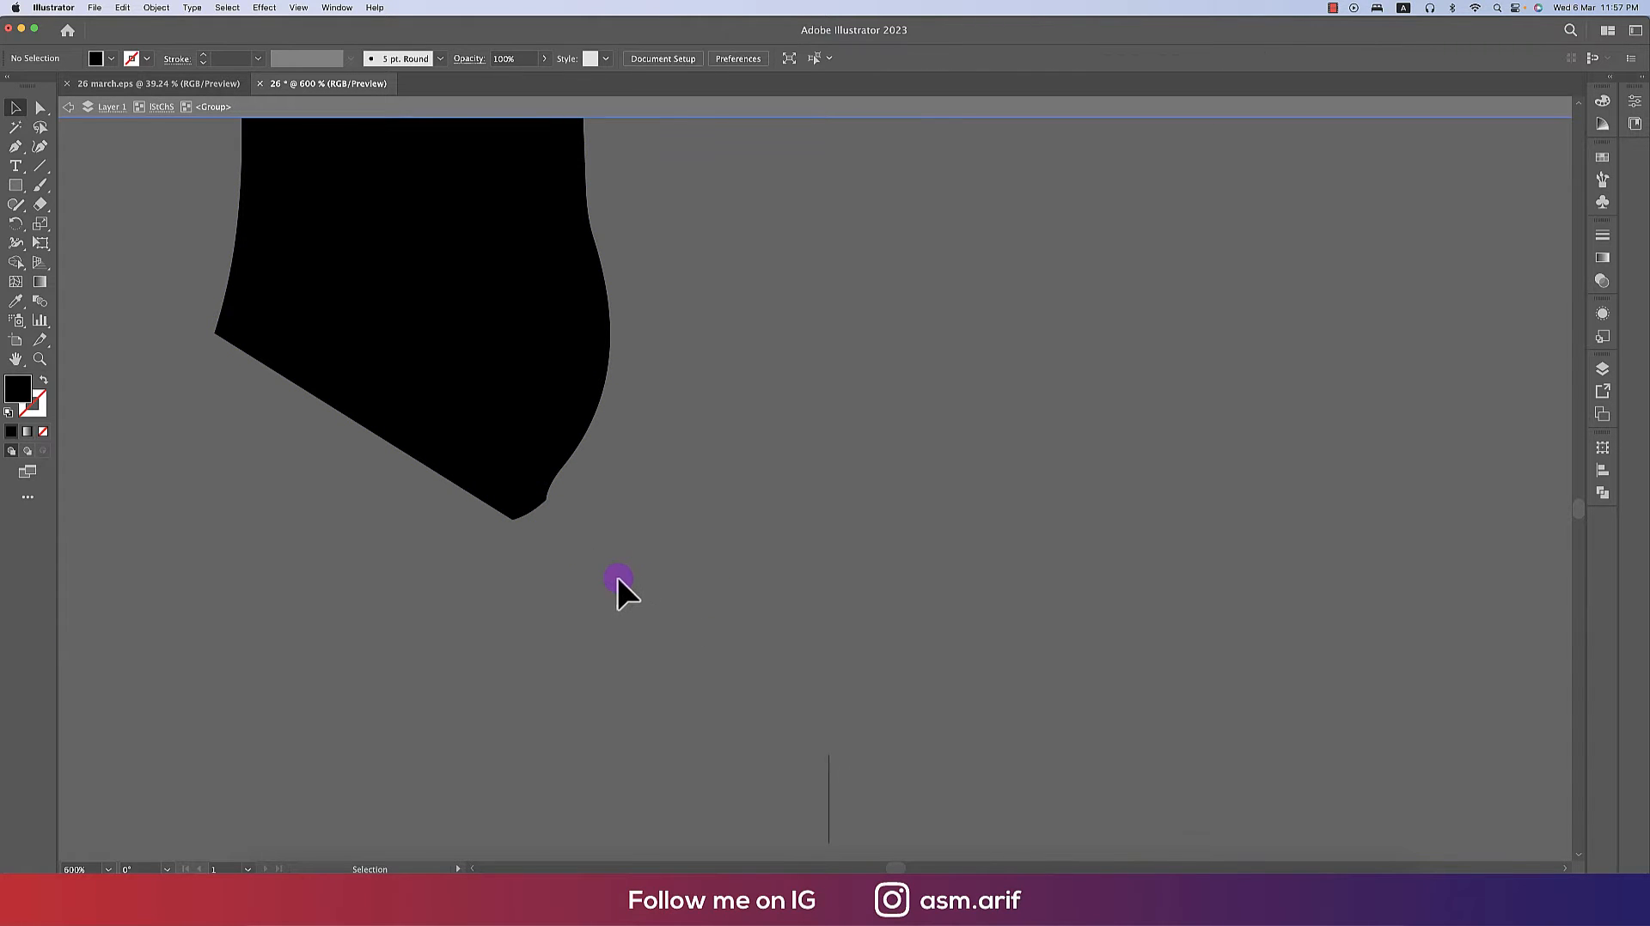
- Round the sharp bottom corner of the bayonet shape with the live corner widget
scroll(532, 493, up, 5)
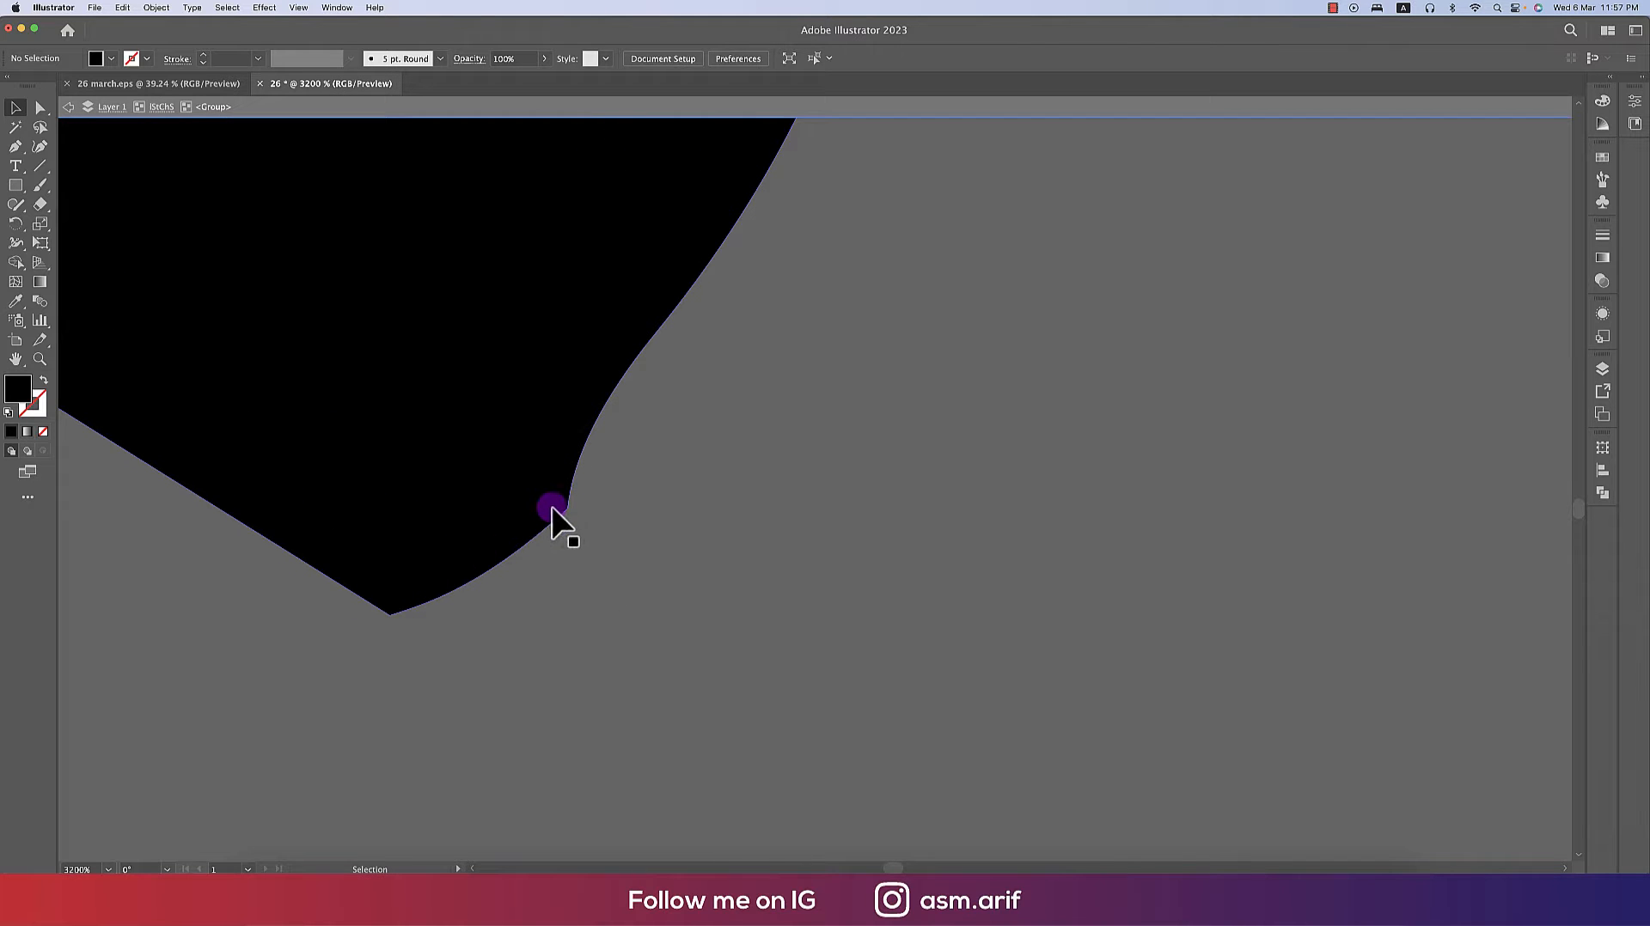
click(536, 500)
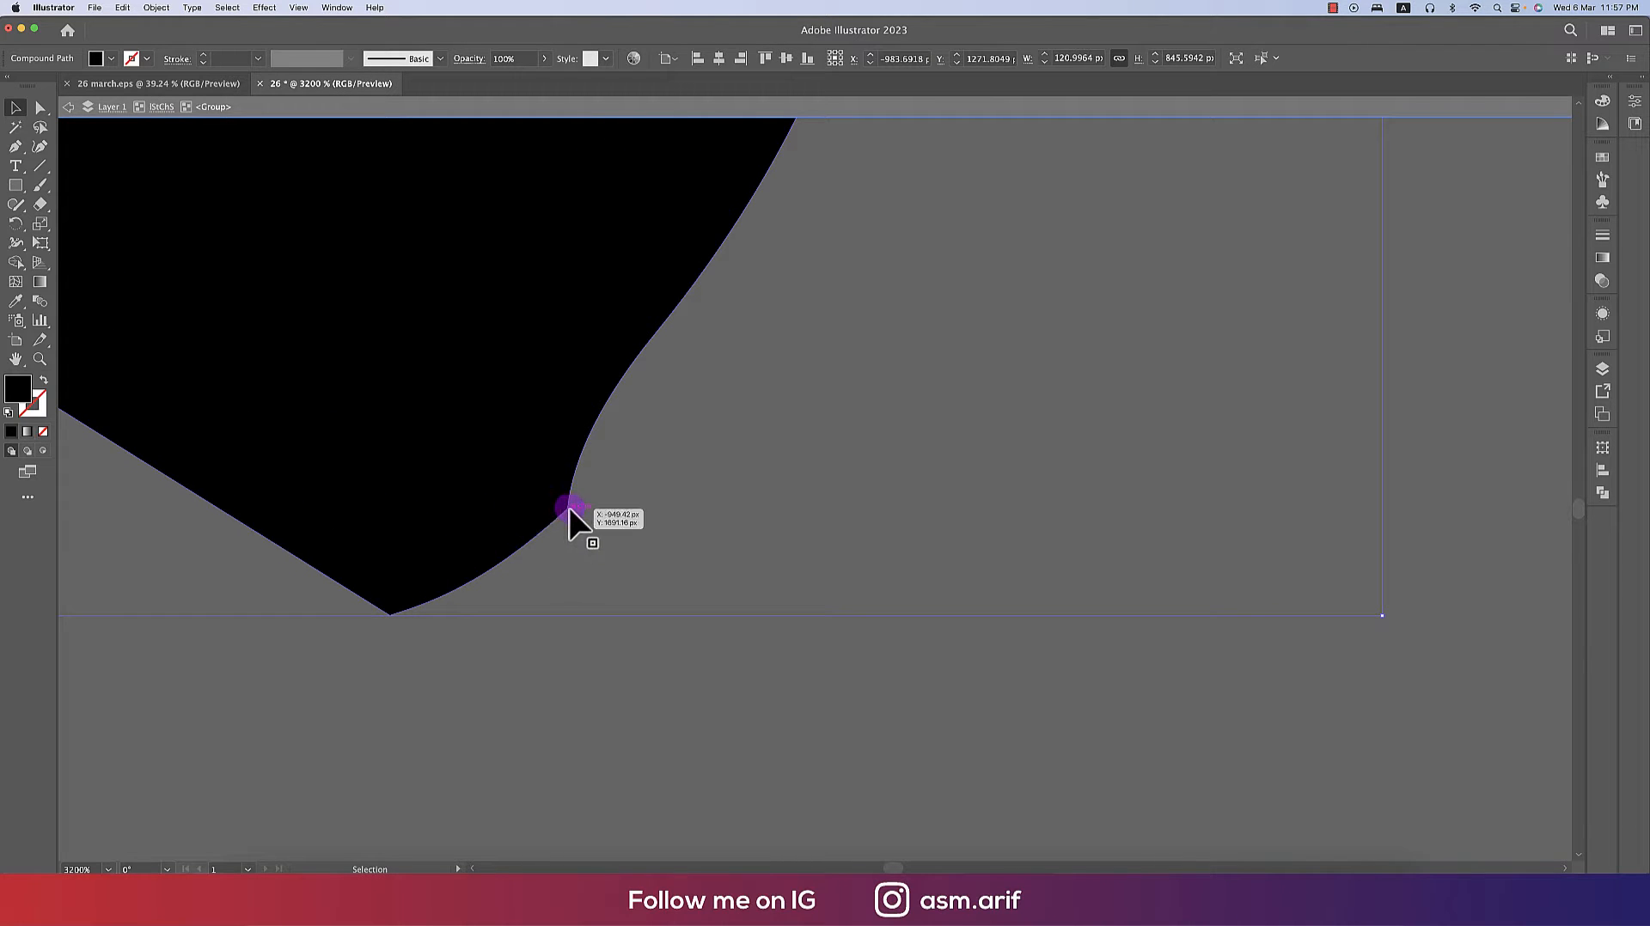
key(a)
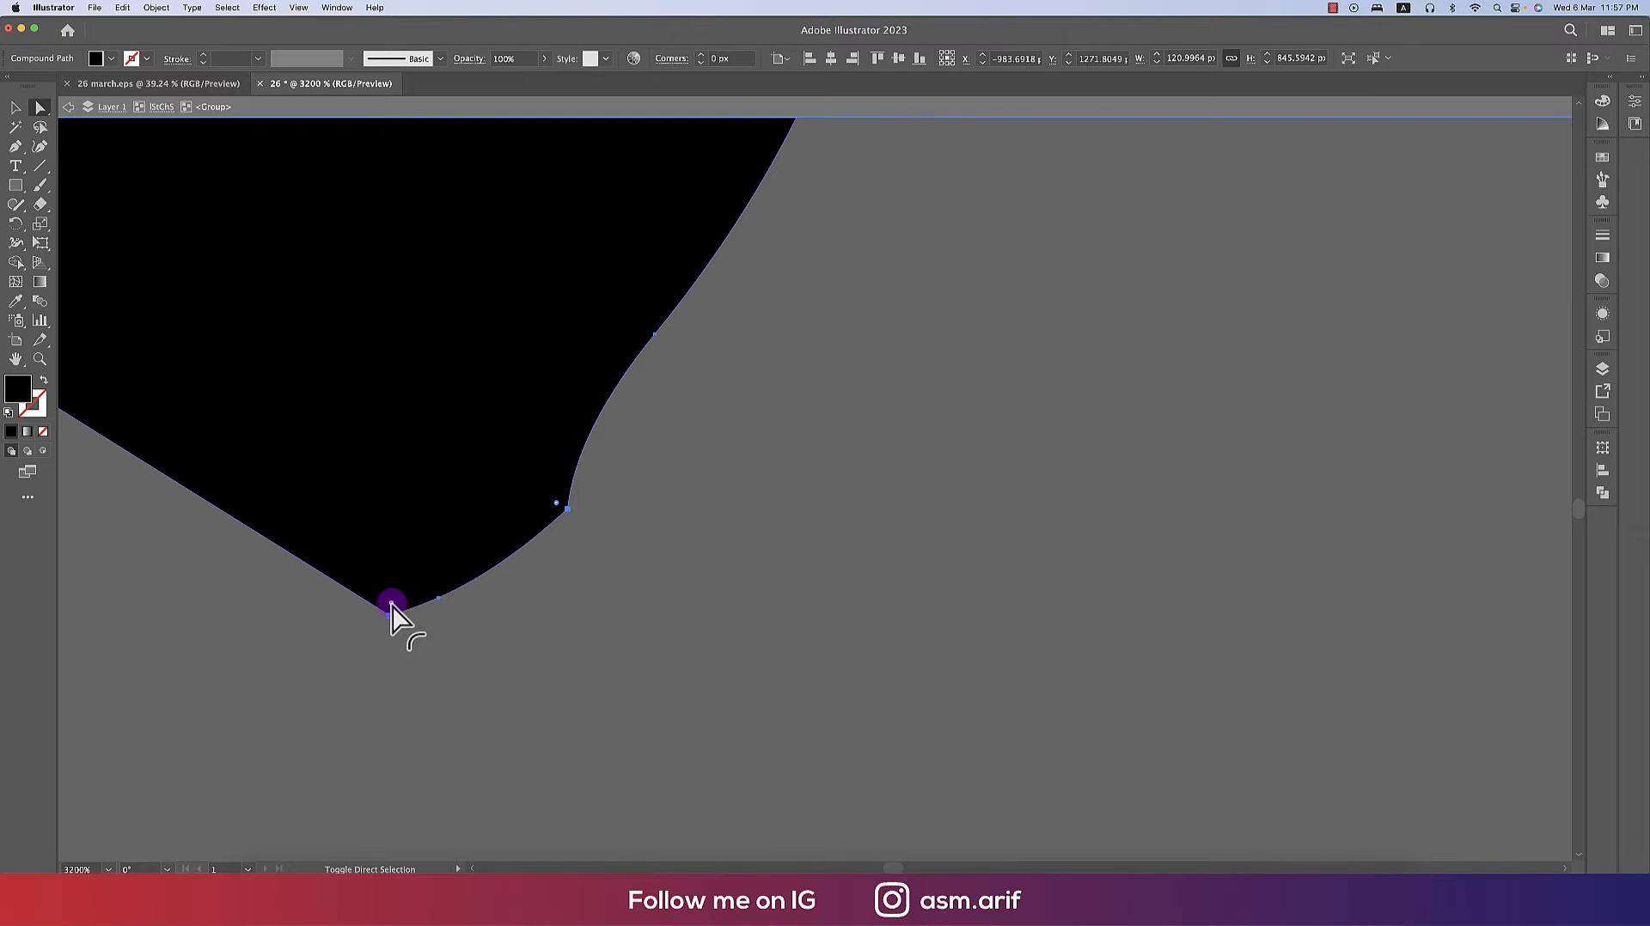
drag(391, 601, 335, 425)
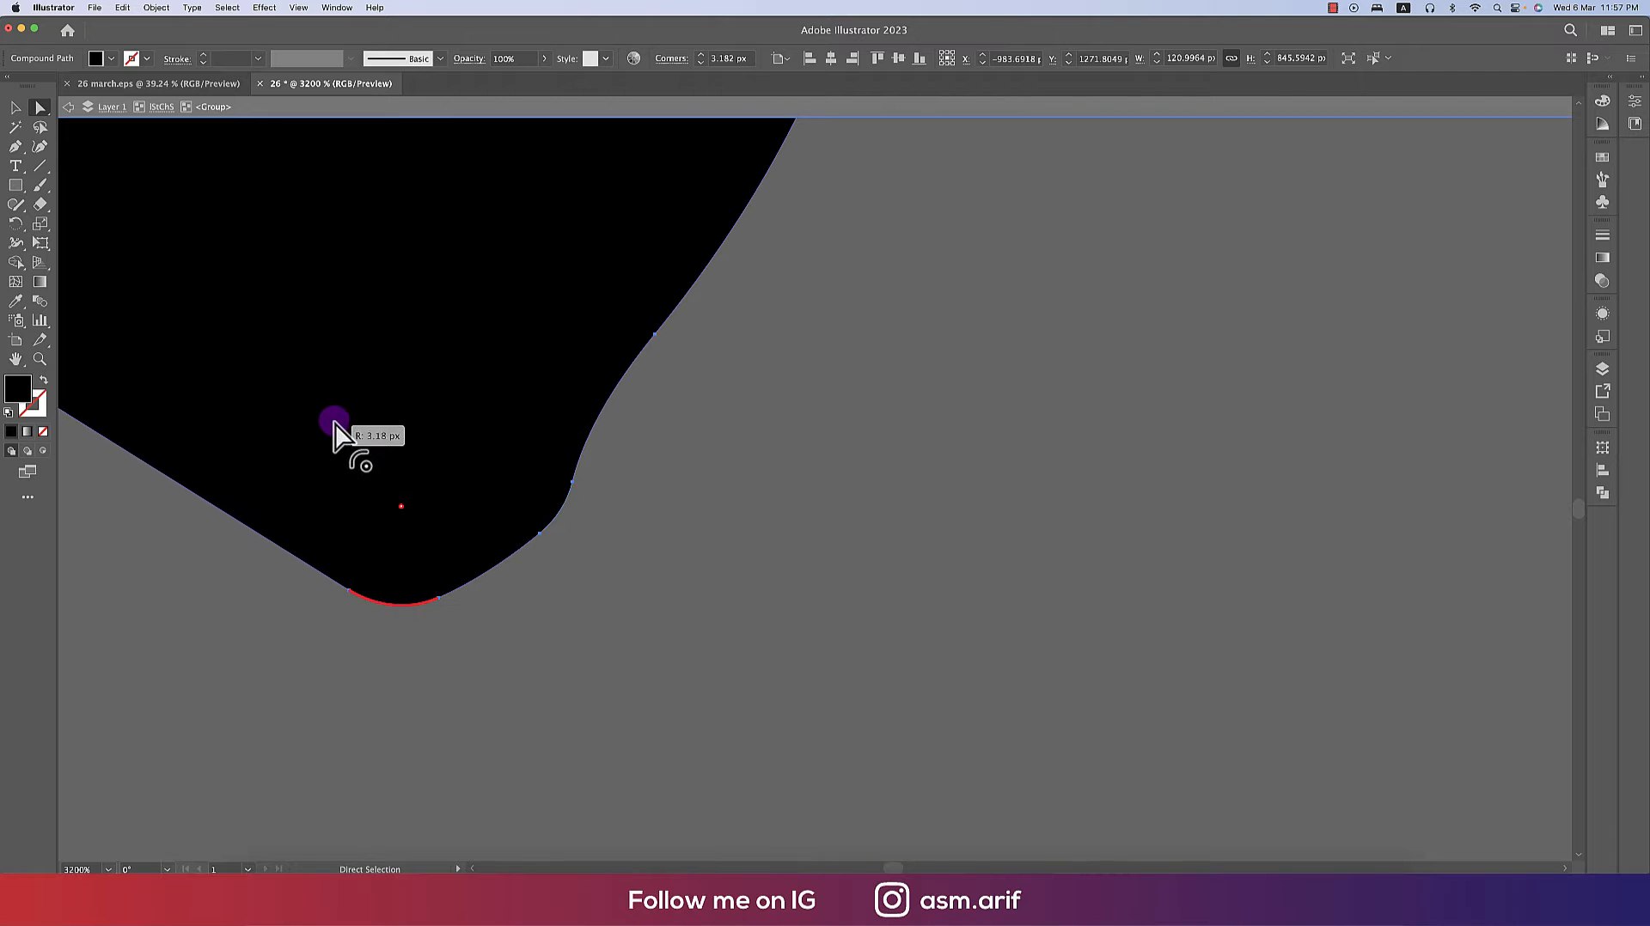
click(847, 606)
- Exit the group and move the bayonet silhouette onto the artboard beside the flag, above the lettering
scroll(689, 650, down, 10)
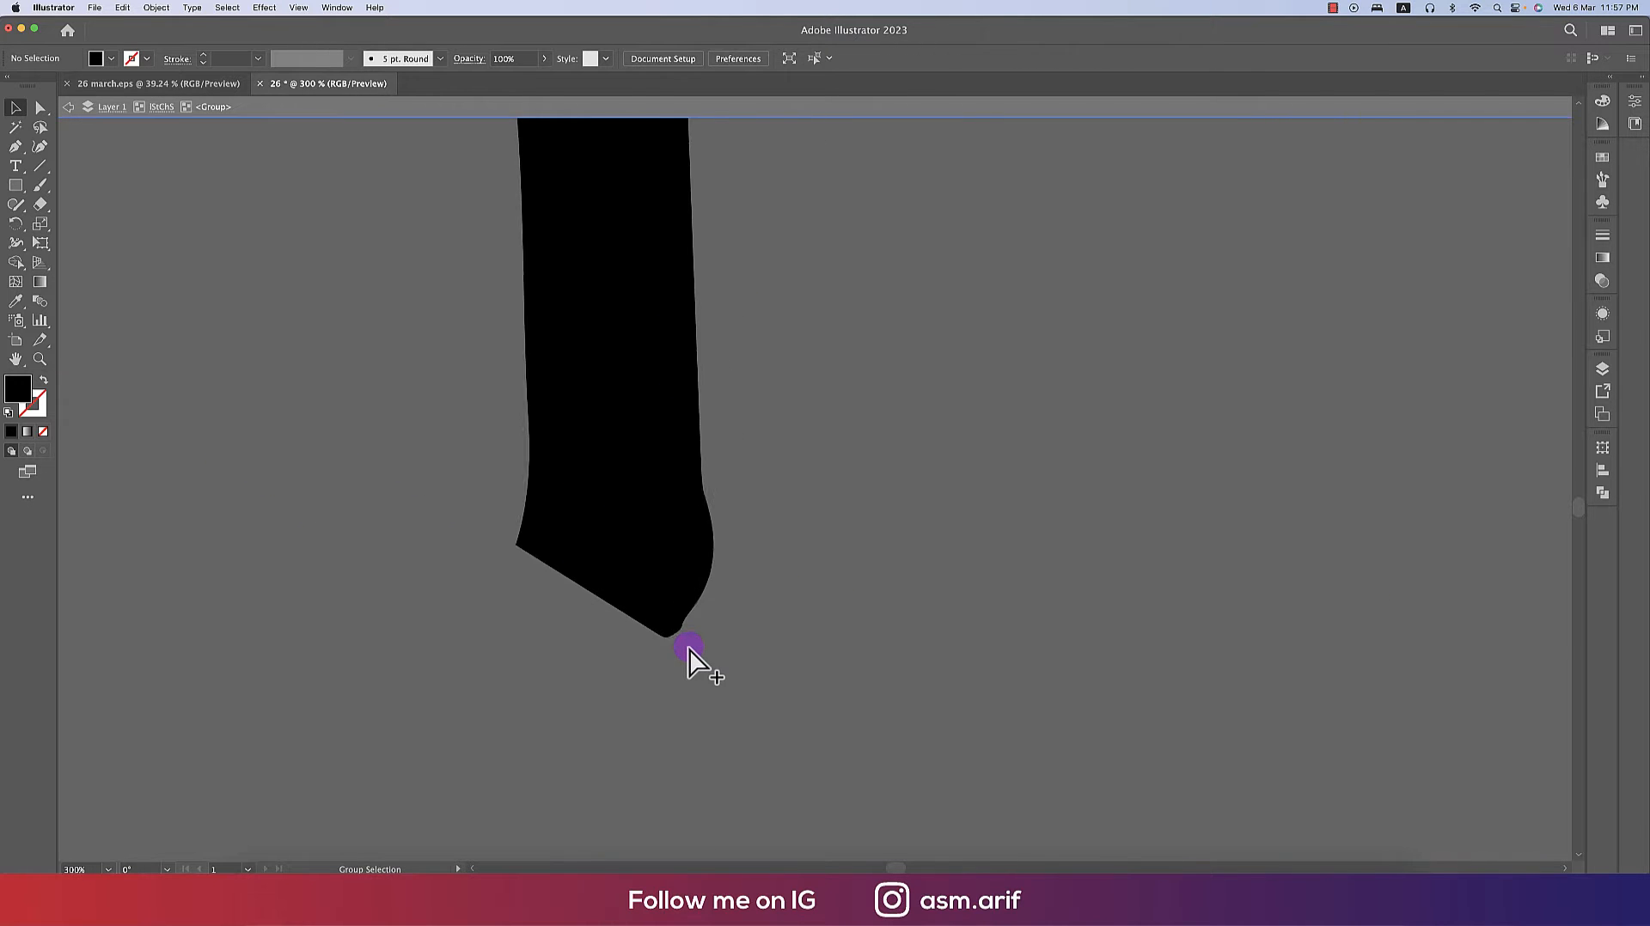
double_click(802, 654)
scroll(688, 659, right, 5)
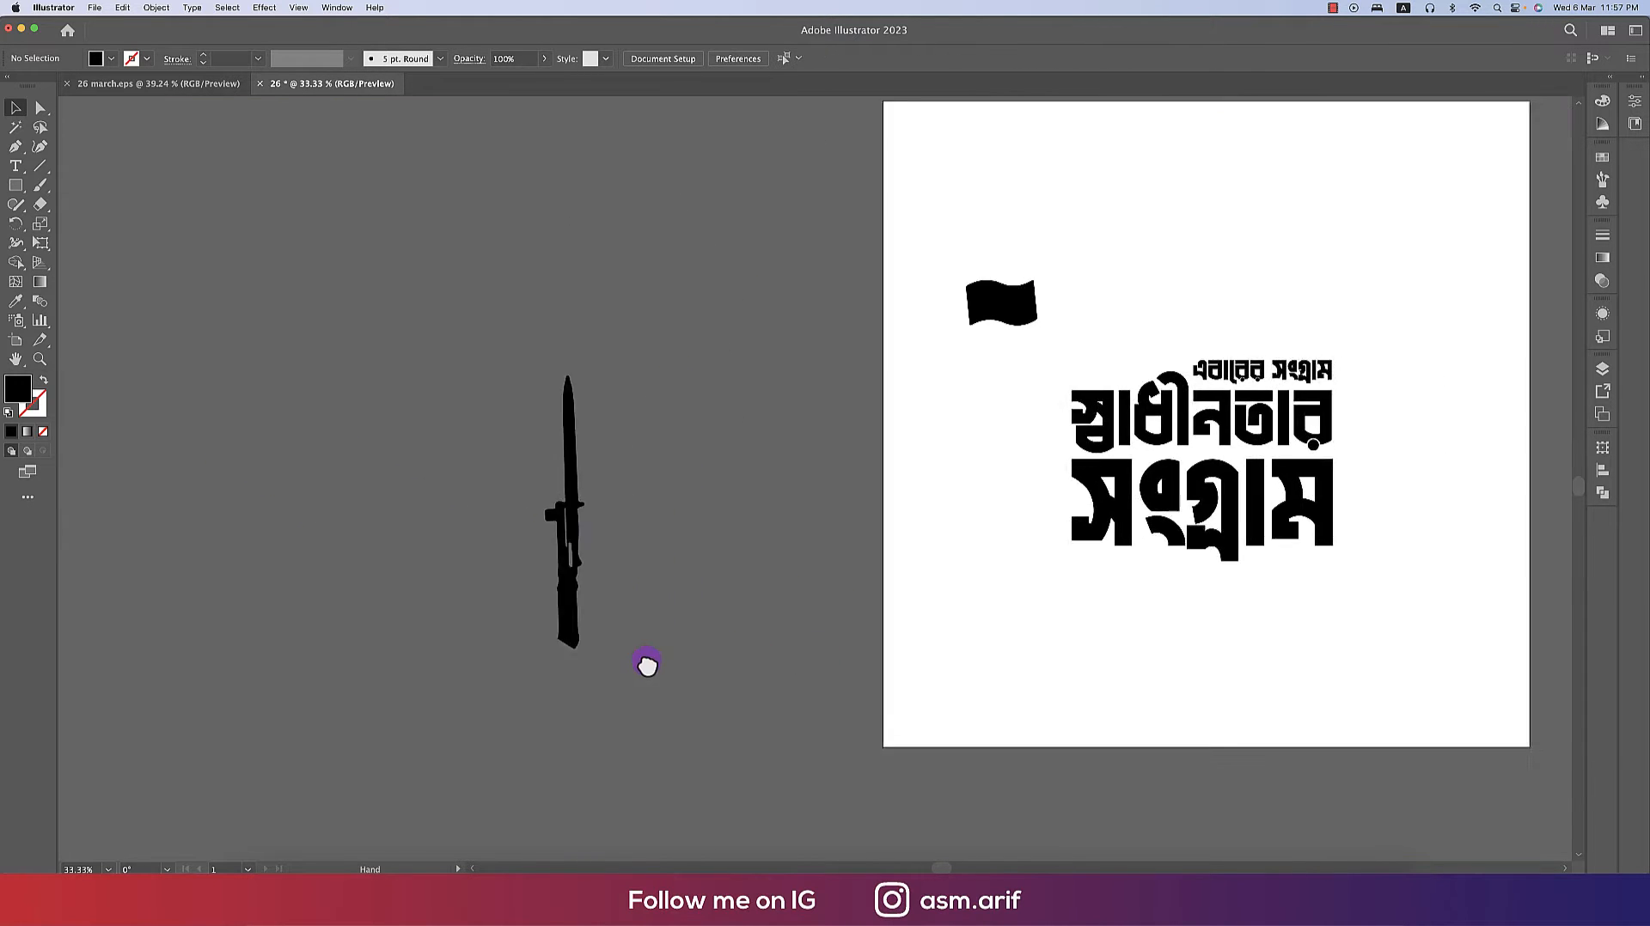
drag(509, 609, 1044, 421)
drag(1066, 327, 1046, 326)
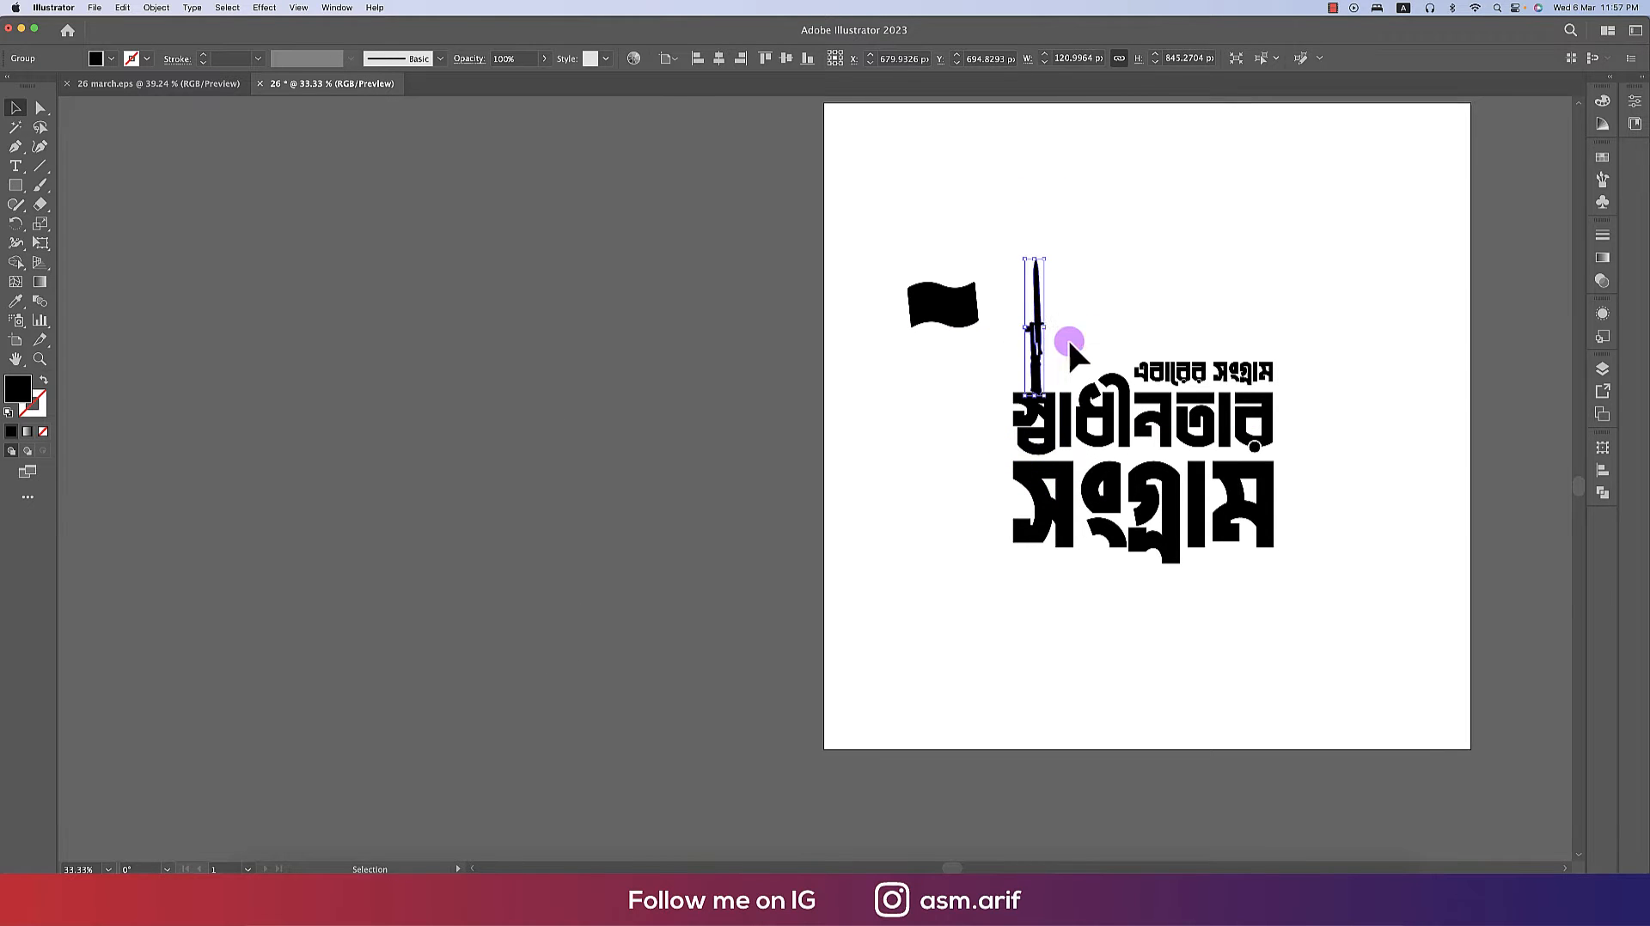
- Move the bayonet down so its lower end overlaps the first letter of স্বাধীনতার
scroll(1079, 359, up, 2)
drag(1002, 386, 1057, 507)
scroll(1059, 507, up, 3)
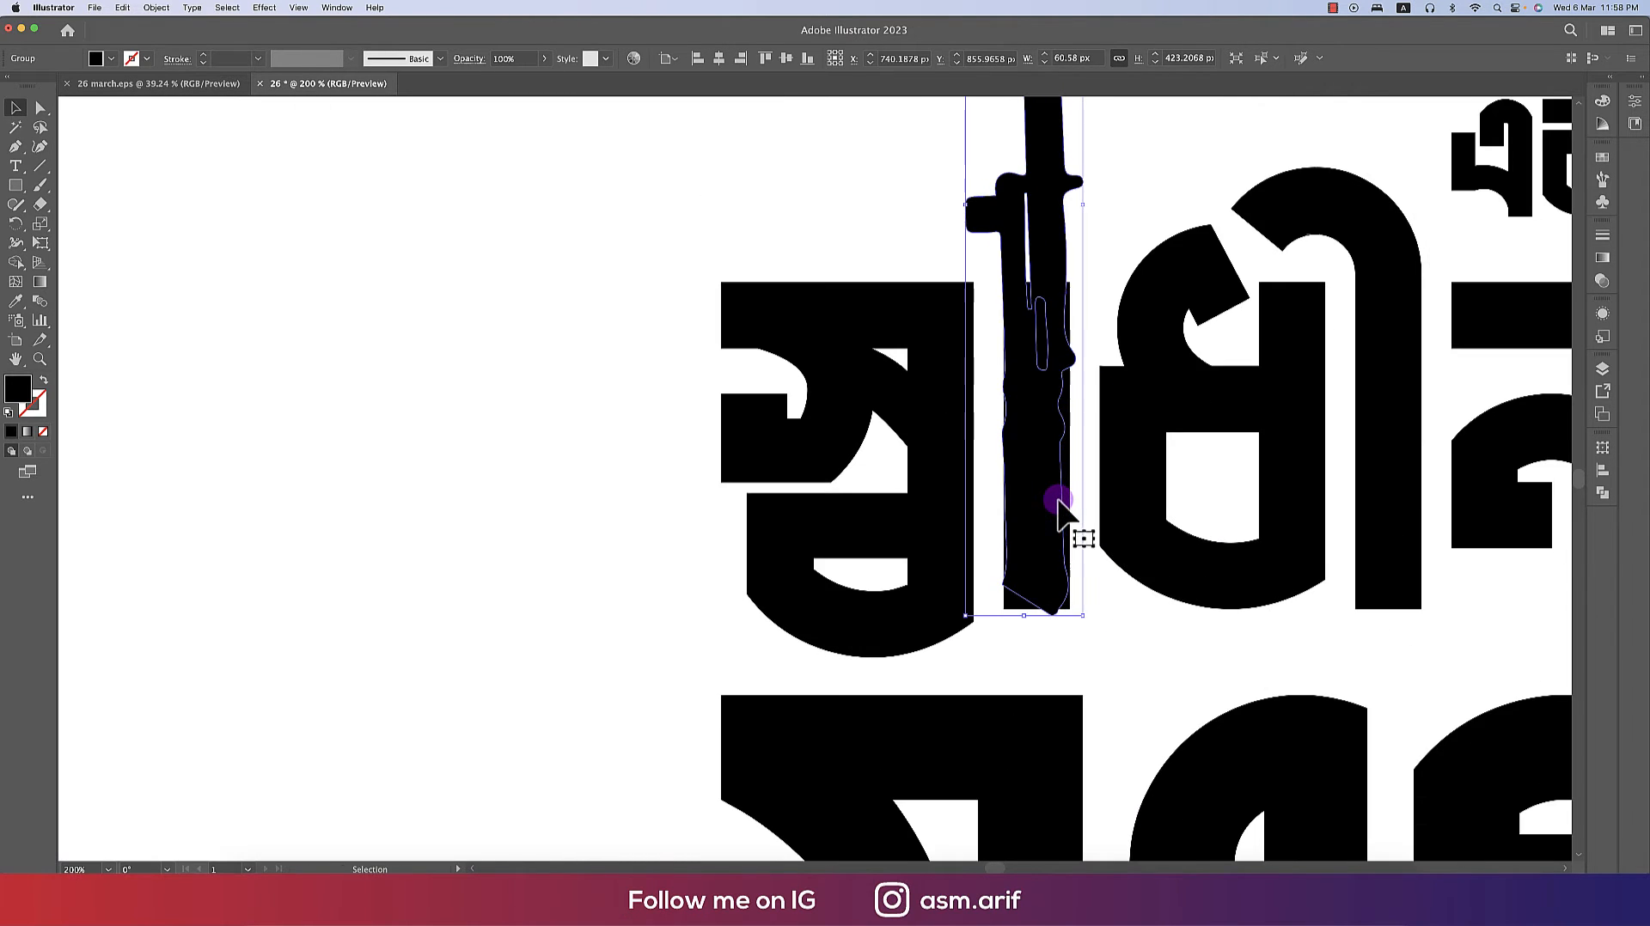
- Enter the lettering group and delete the letter's vertical stem lying behind the bayonet
double_click(1066, 503)
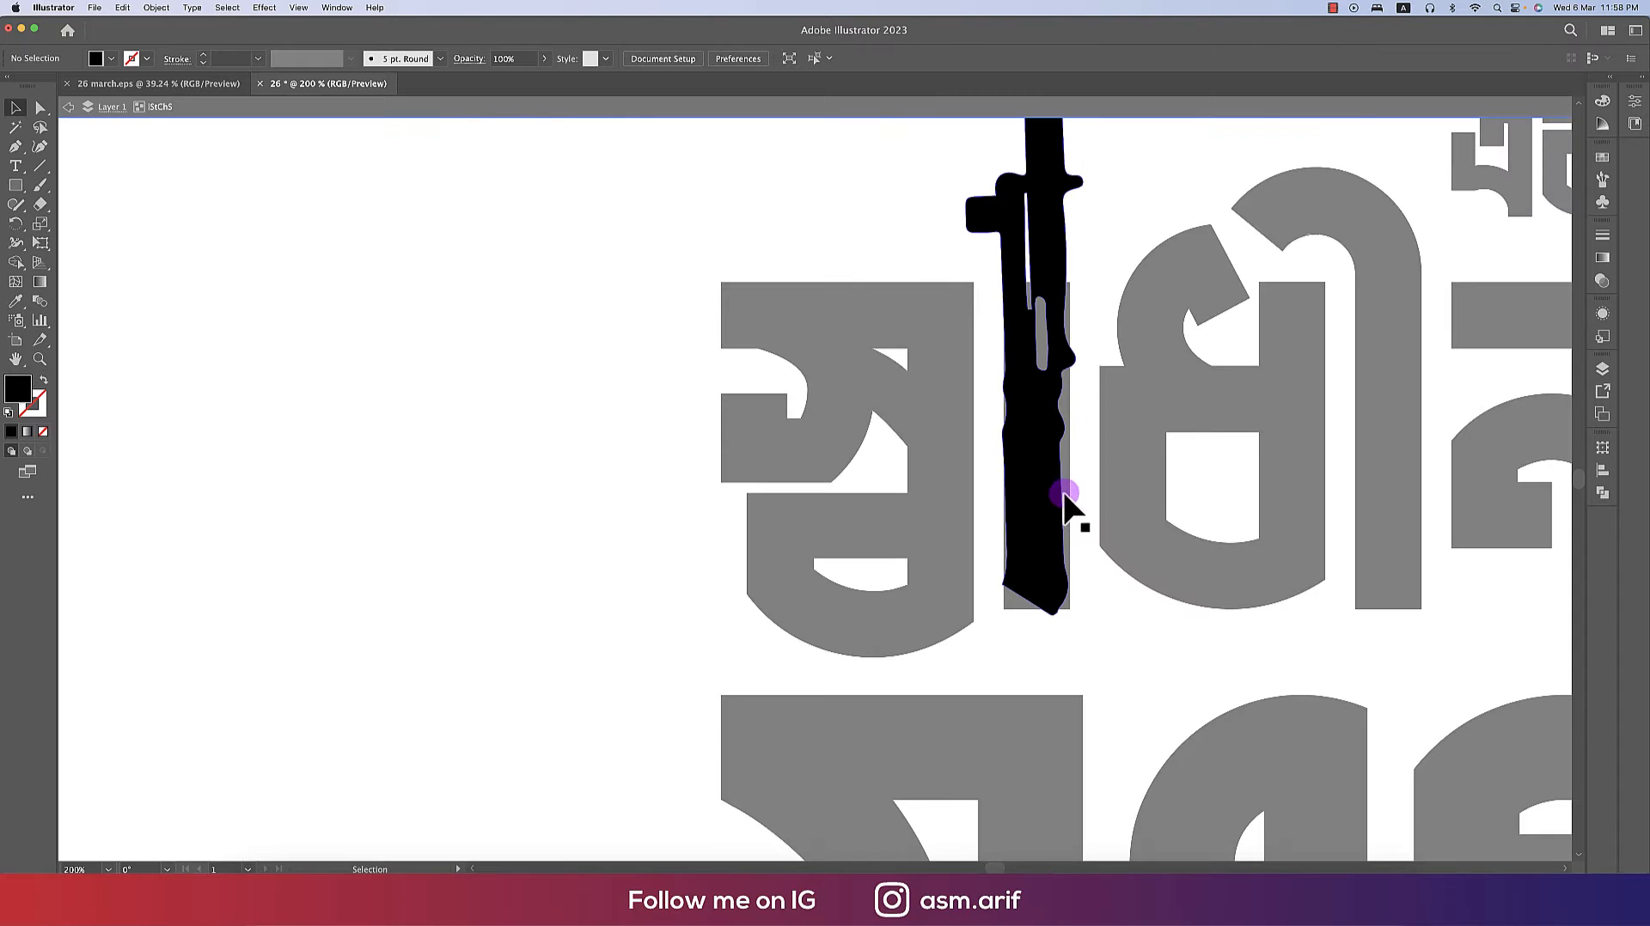
double_click(946, 469)
double_click(948, 471)
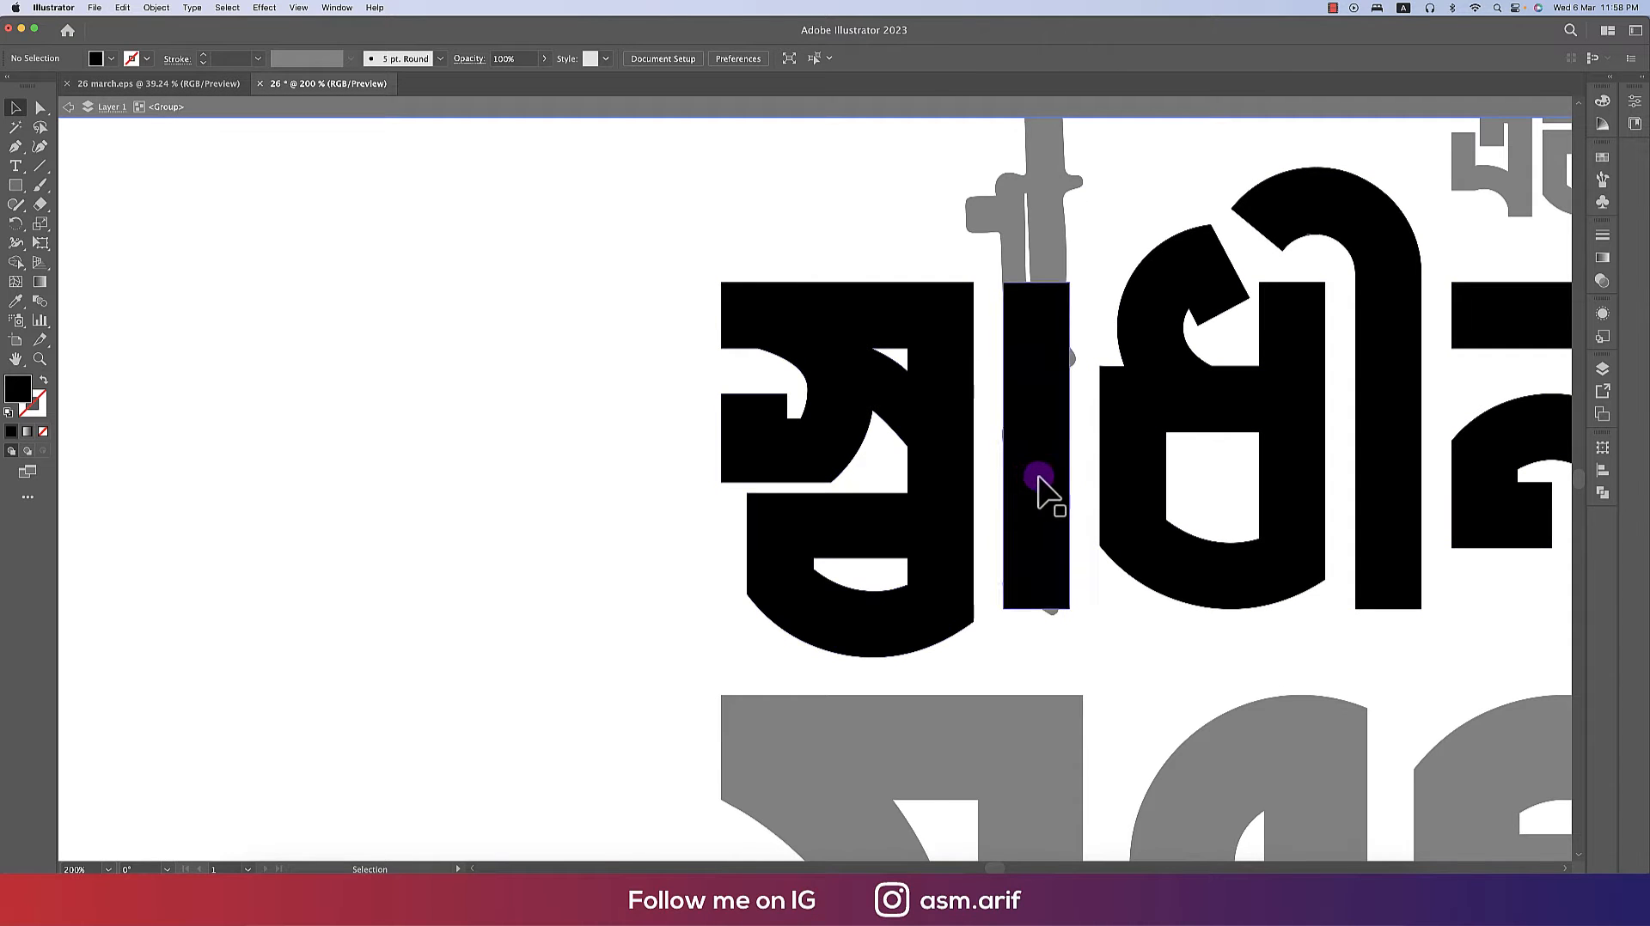
click(1044, 507)
key(Delete)
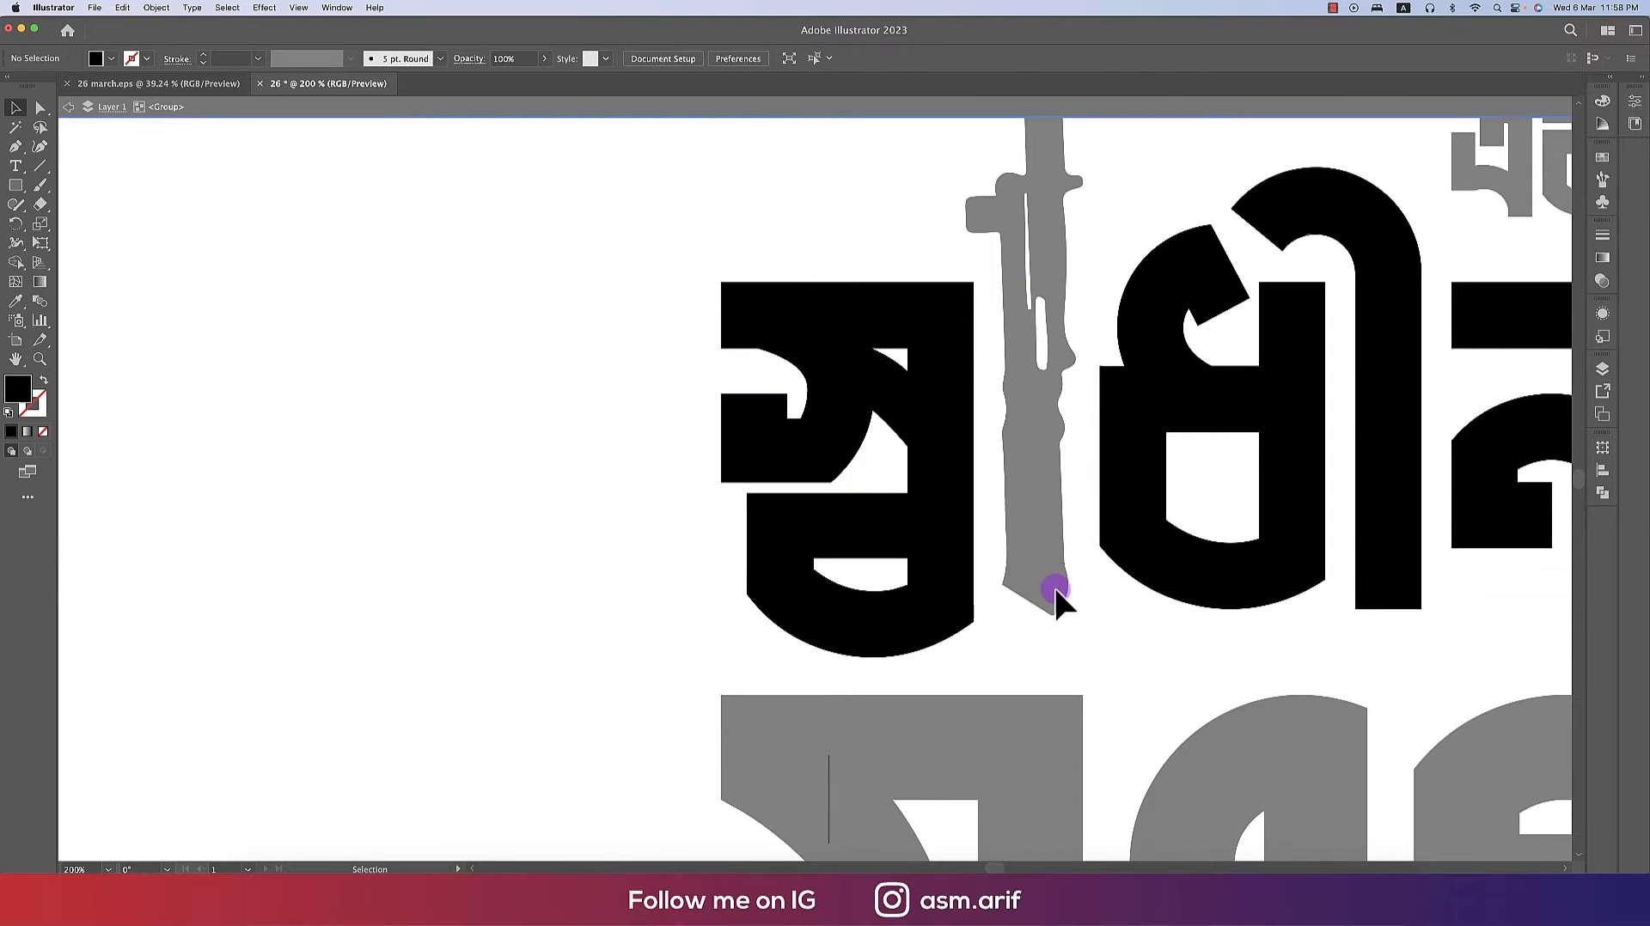
- Exit the group and stretch the bayonet taller by pulling its bottom edge downward
double_click(1054, 587)
click(1050, 577)
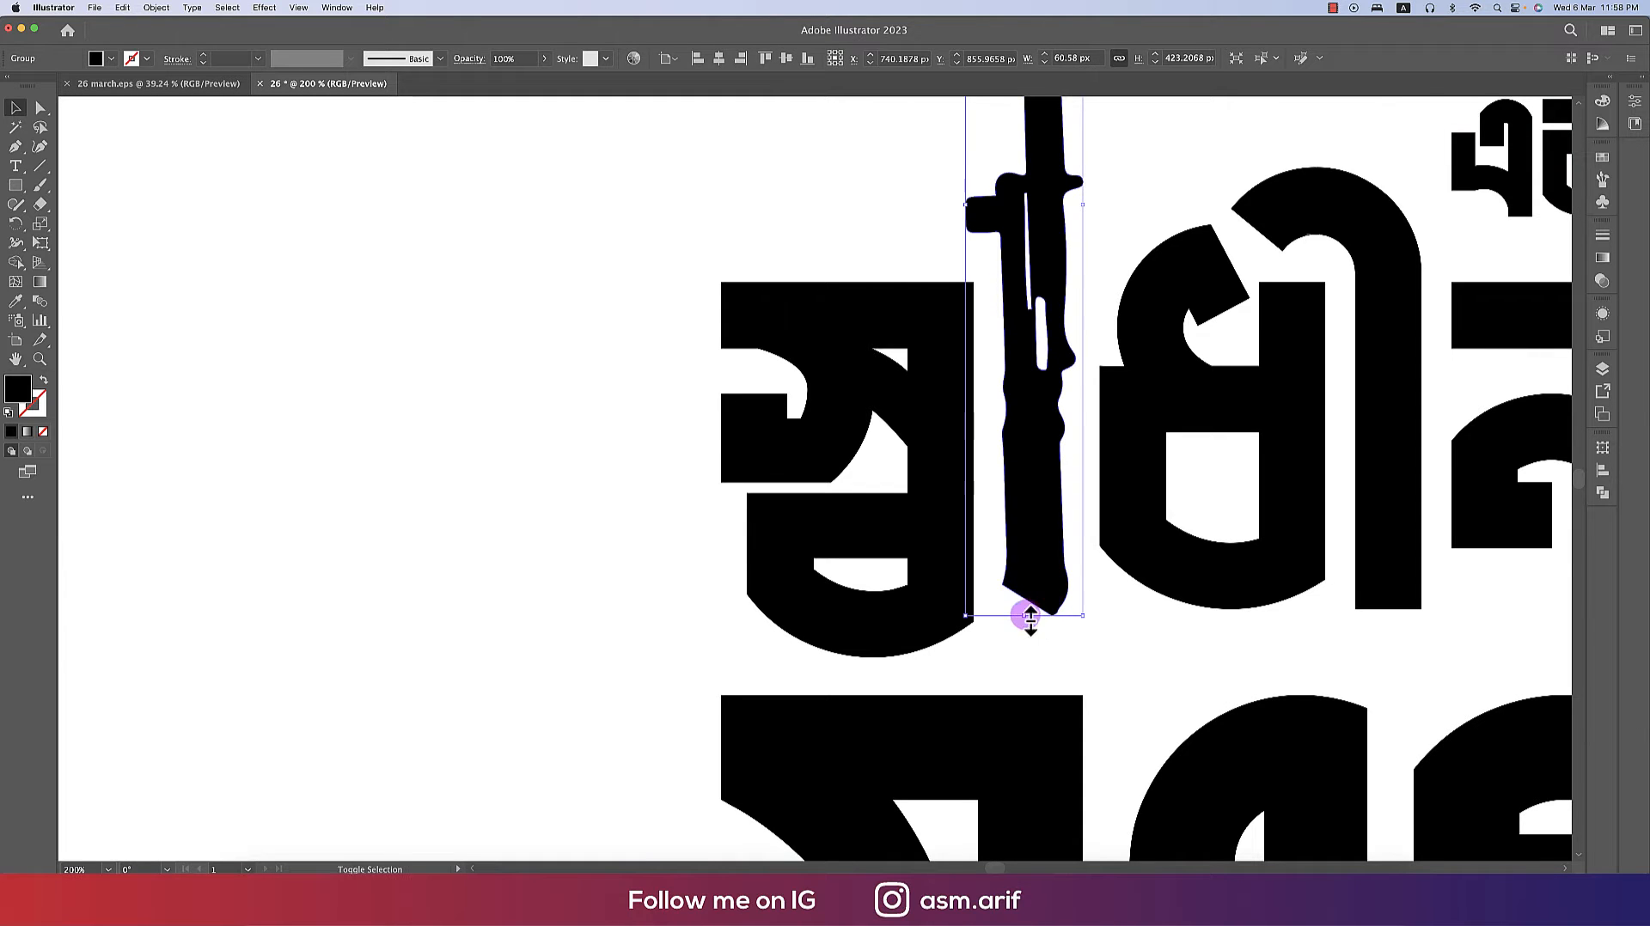
drag(1031, 616, 1022, 650)
key(ctrl+shift+a)
- Move the flag onto the bayonet so it hangs from the upper part of the blade
scroll(1049, 631, down, 3)
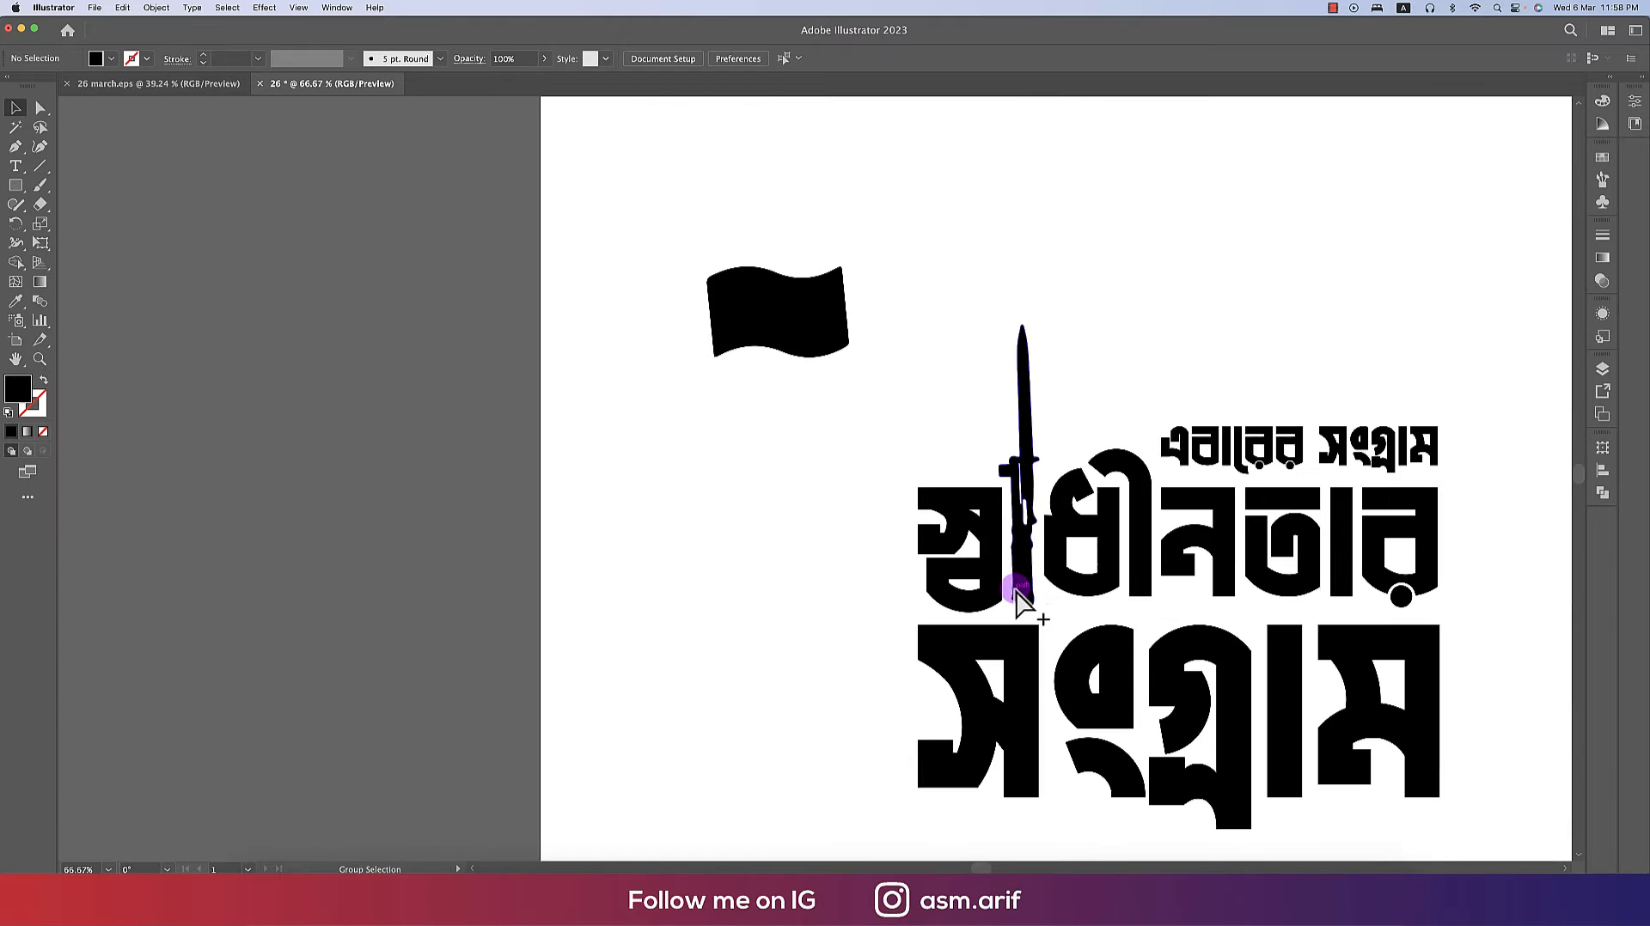
drag(769, 313, 1071, 384)
click(1118, 388)
scroll(1160, 393, up, 4)
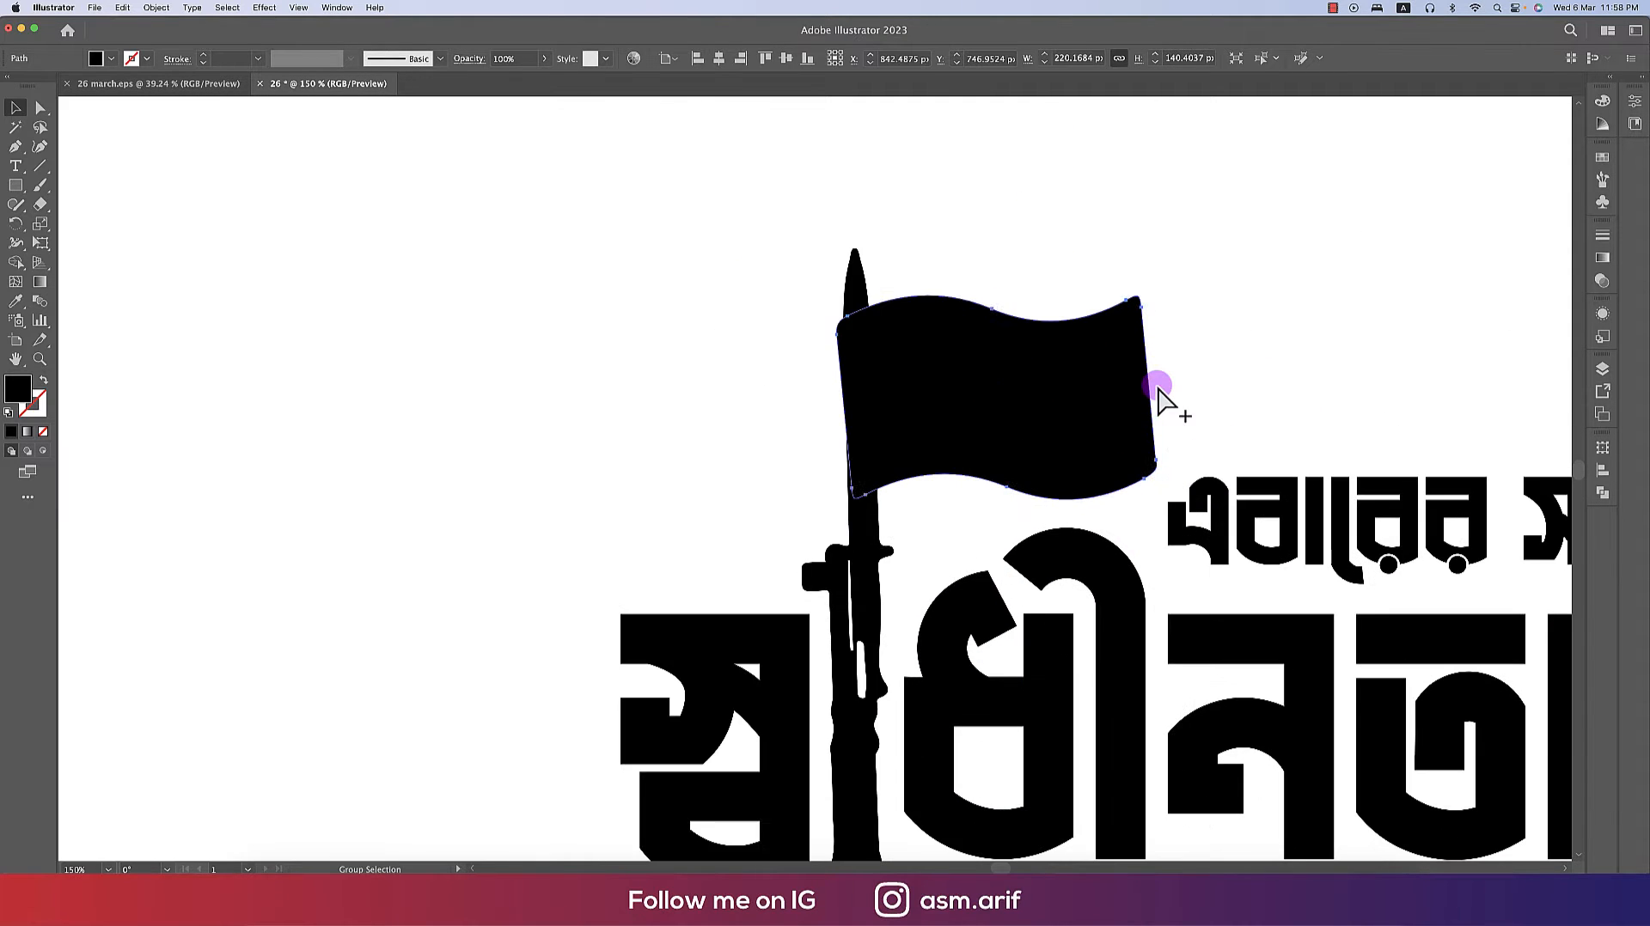
key(shift+super+F12)
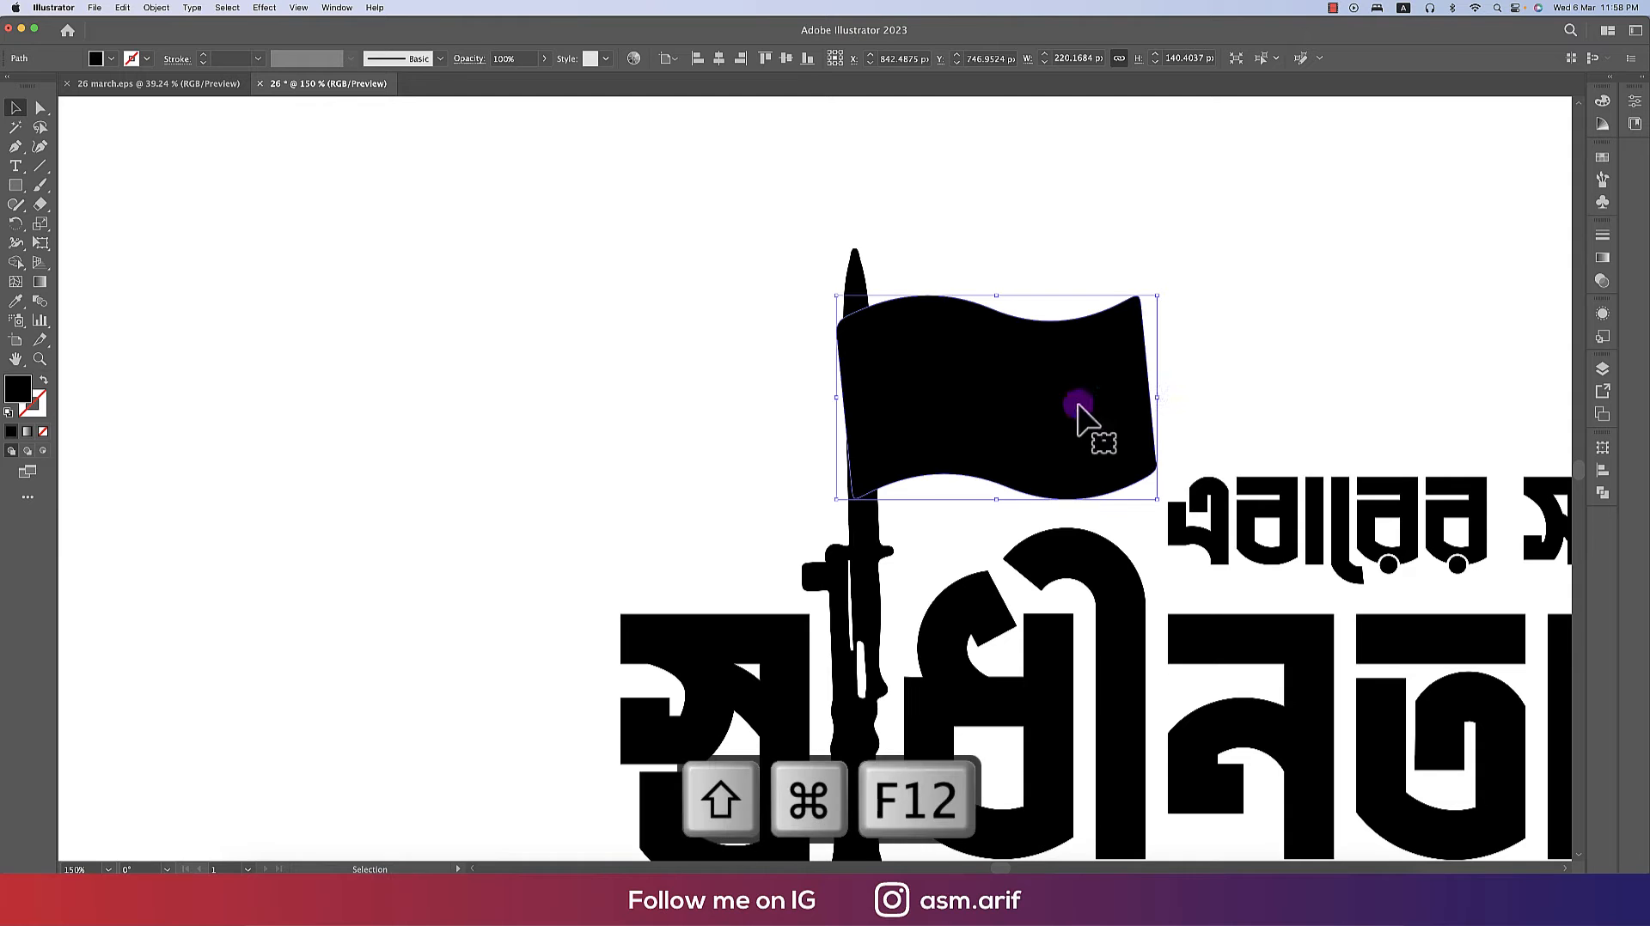
drag(1081, 411, 1047, 423)
click(1221, 384)
- Switch to the browser and search Google Images for "bangladesh map"
scroll(910, 357, down, 5)
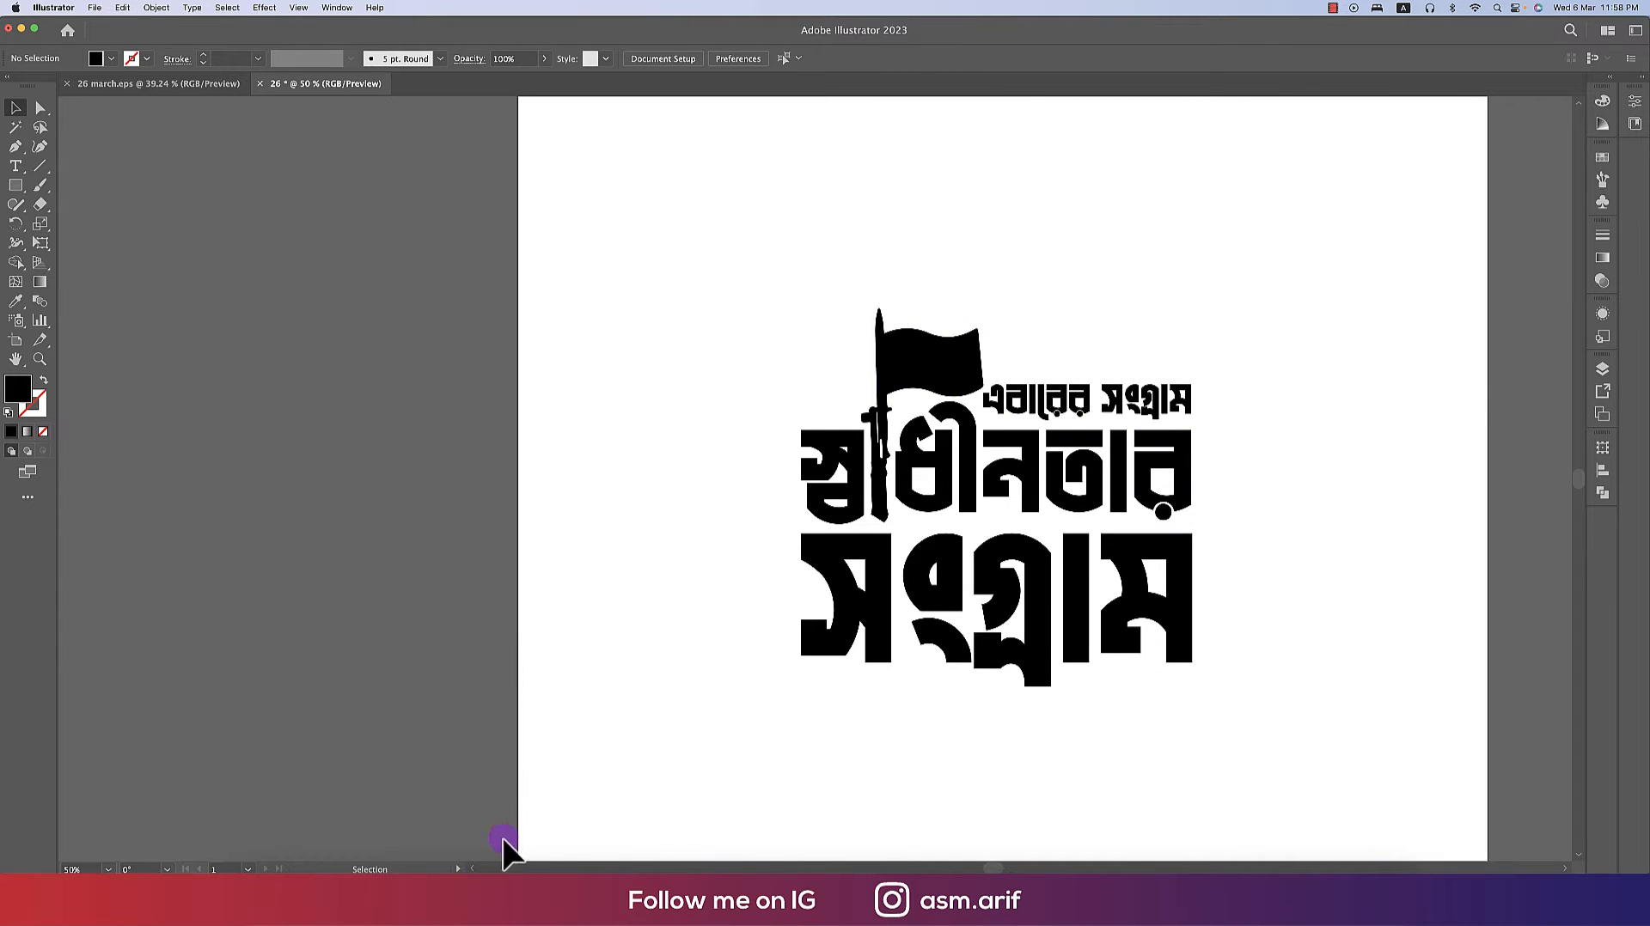
click(533, 898)
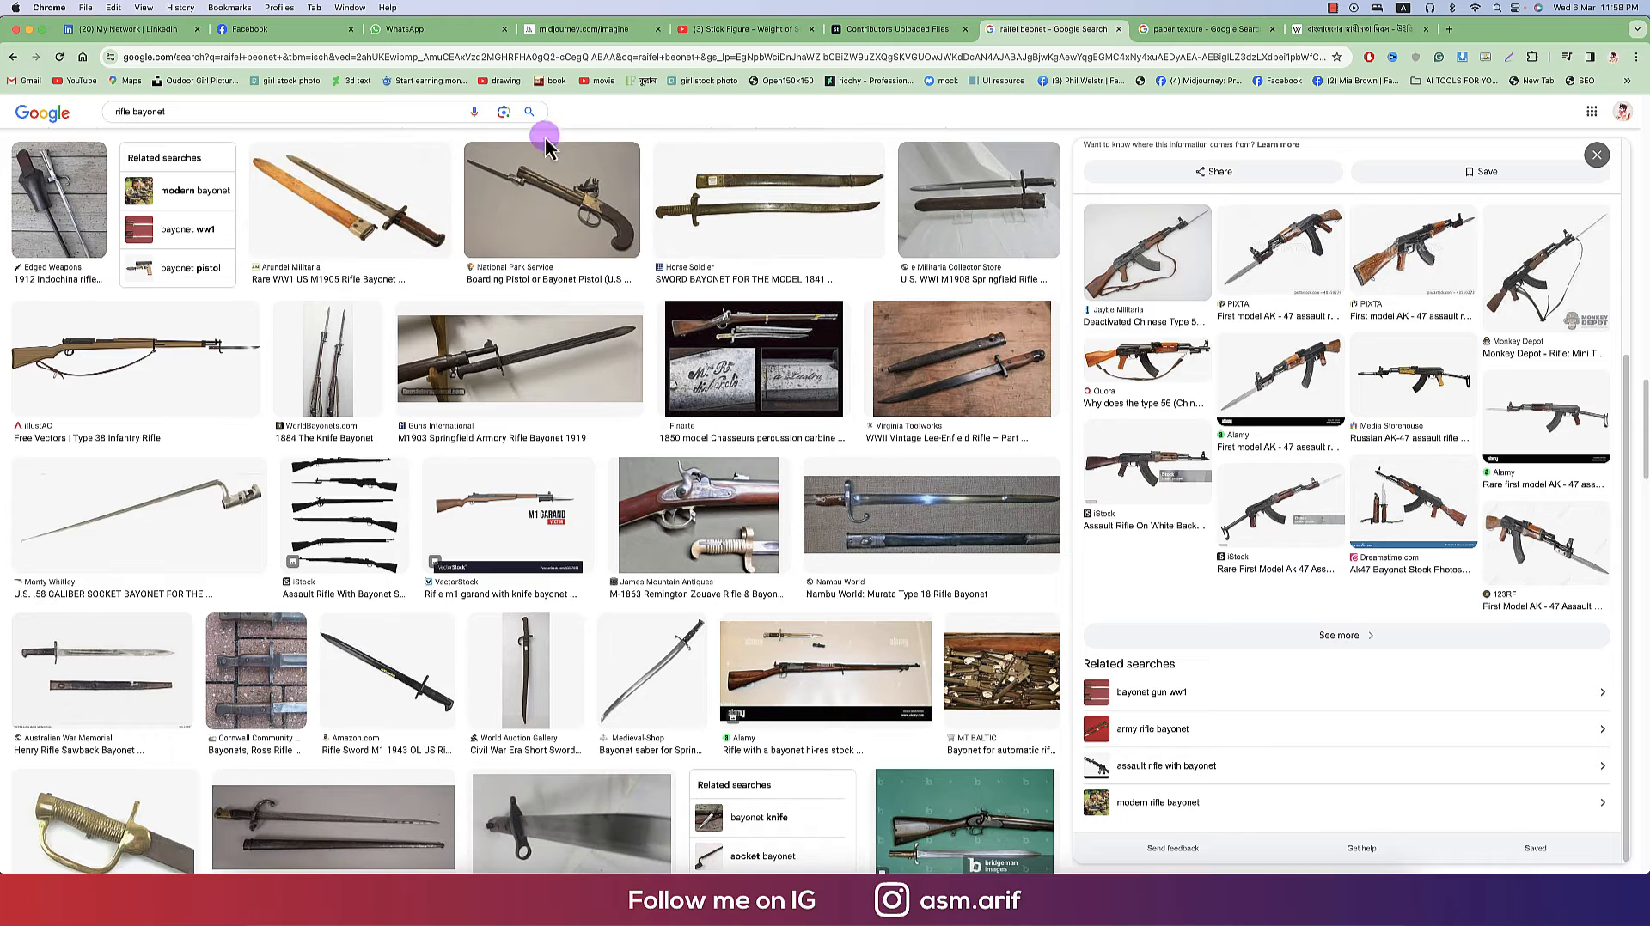
drag(199, 106, 50, 115)
text(bangladesh)
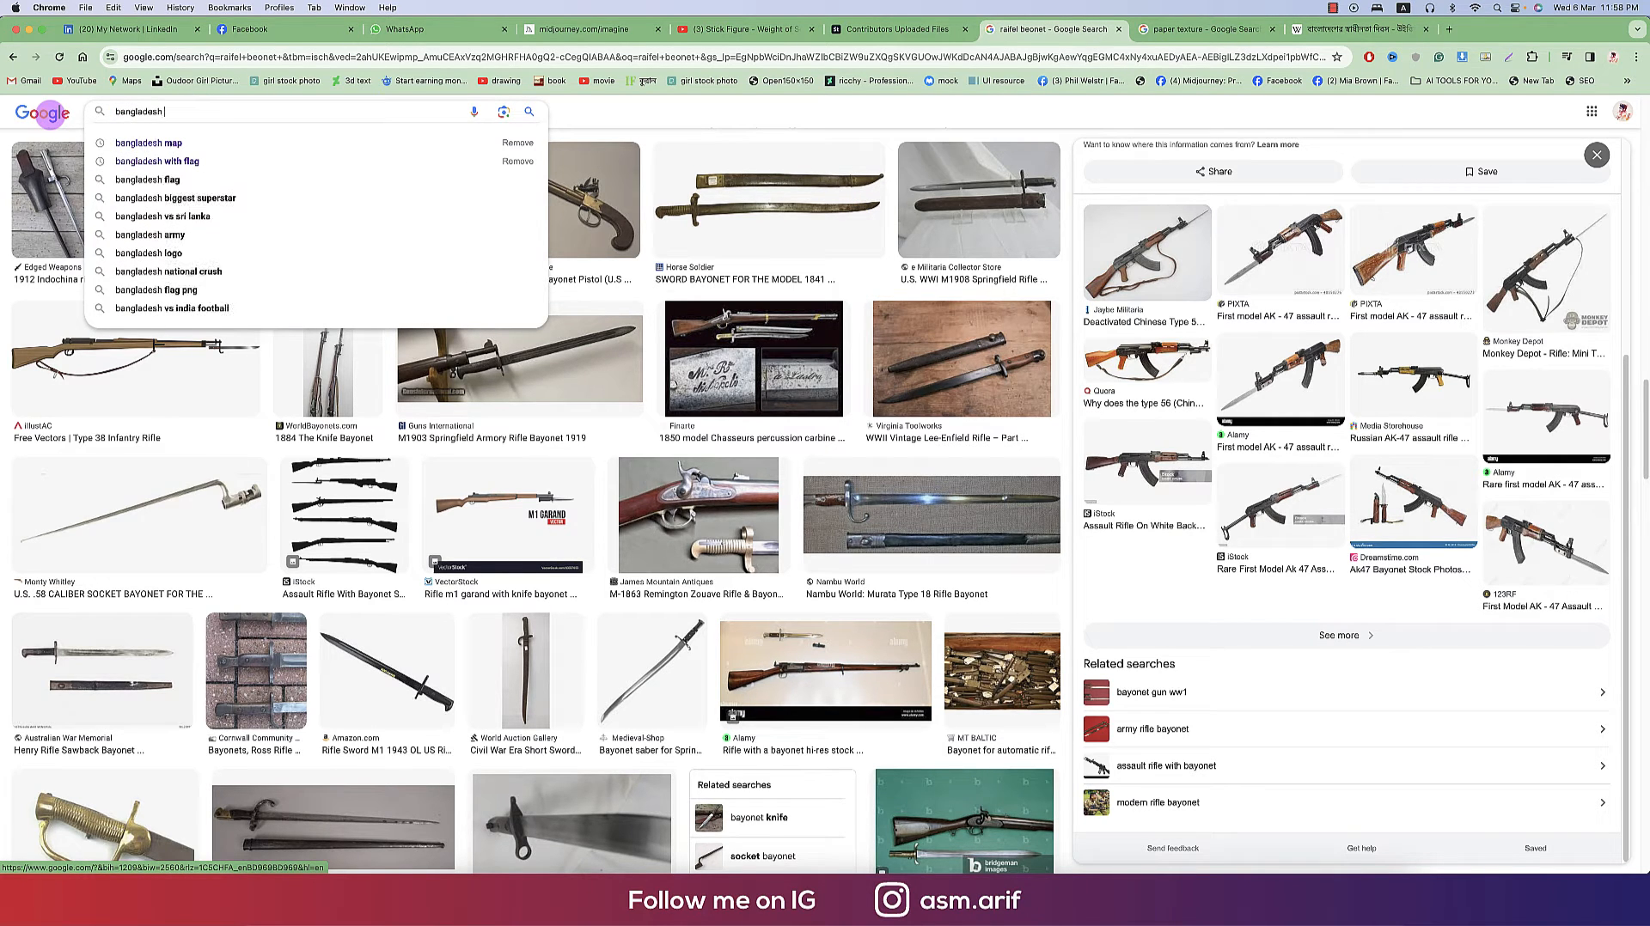
key(Down)
key(Return)
- Browse the map results for a solid black Bangladesh silhouette image
scroll(1255, 477, down, 3)
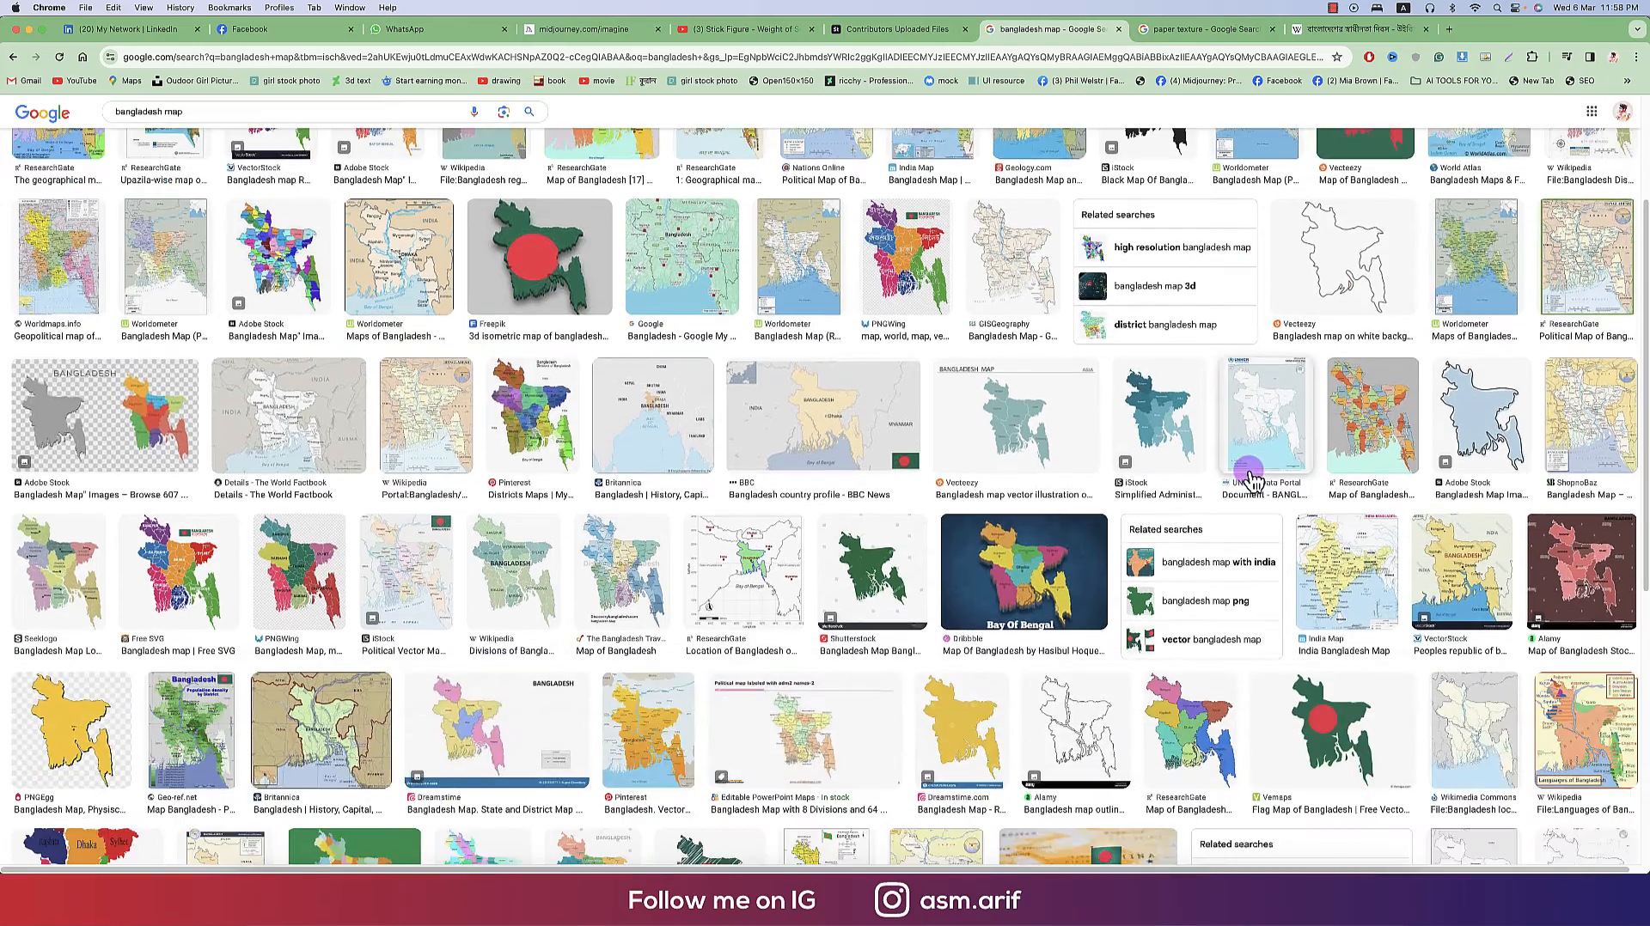
scroll(1253, 478, down, 15)
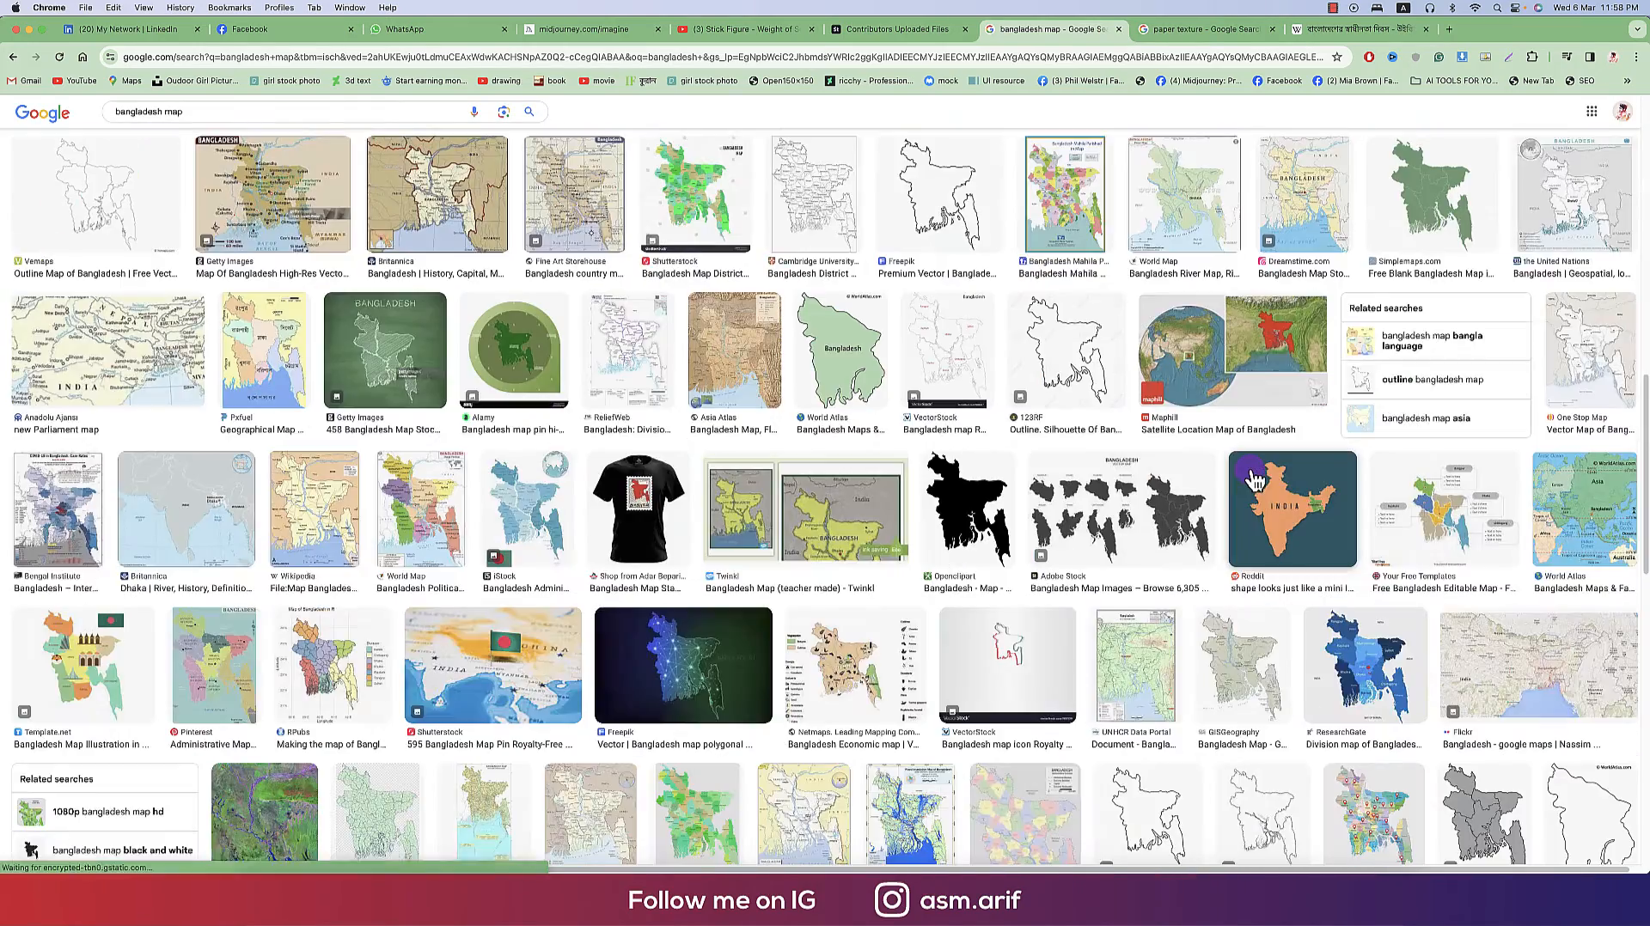
click(971, 507)
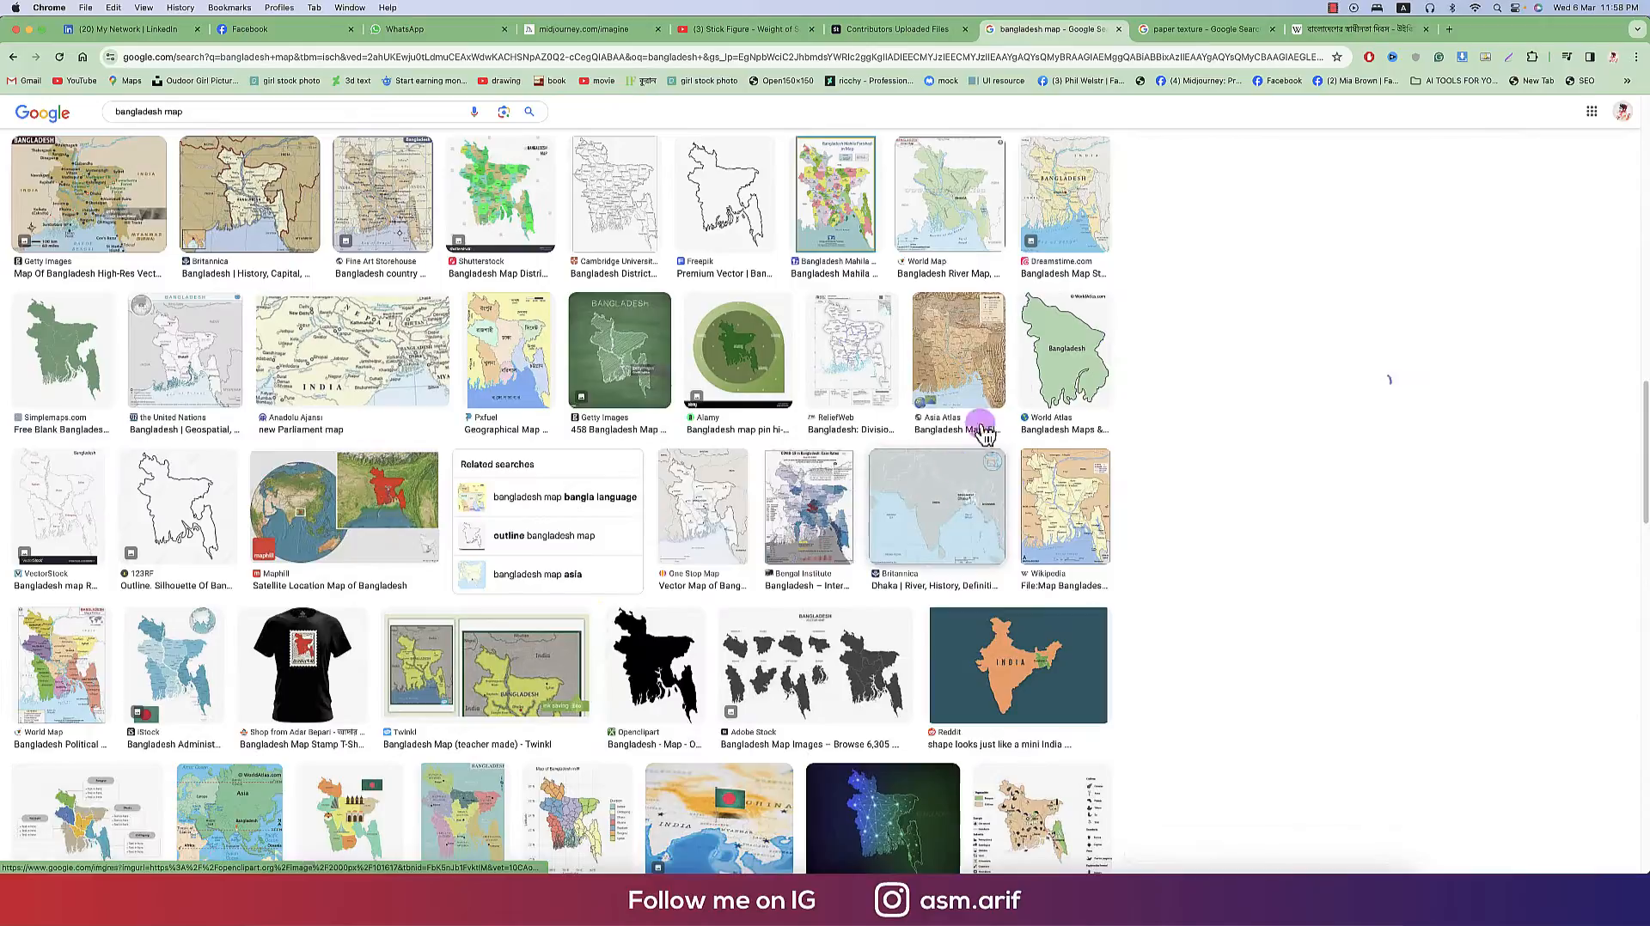
right_click(1335, 381)
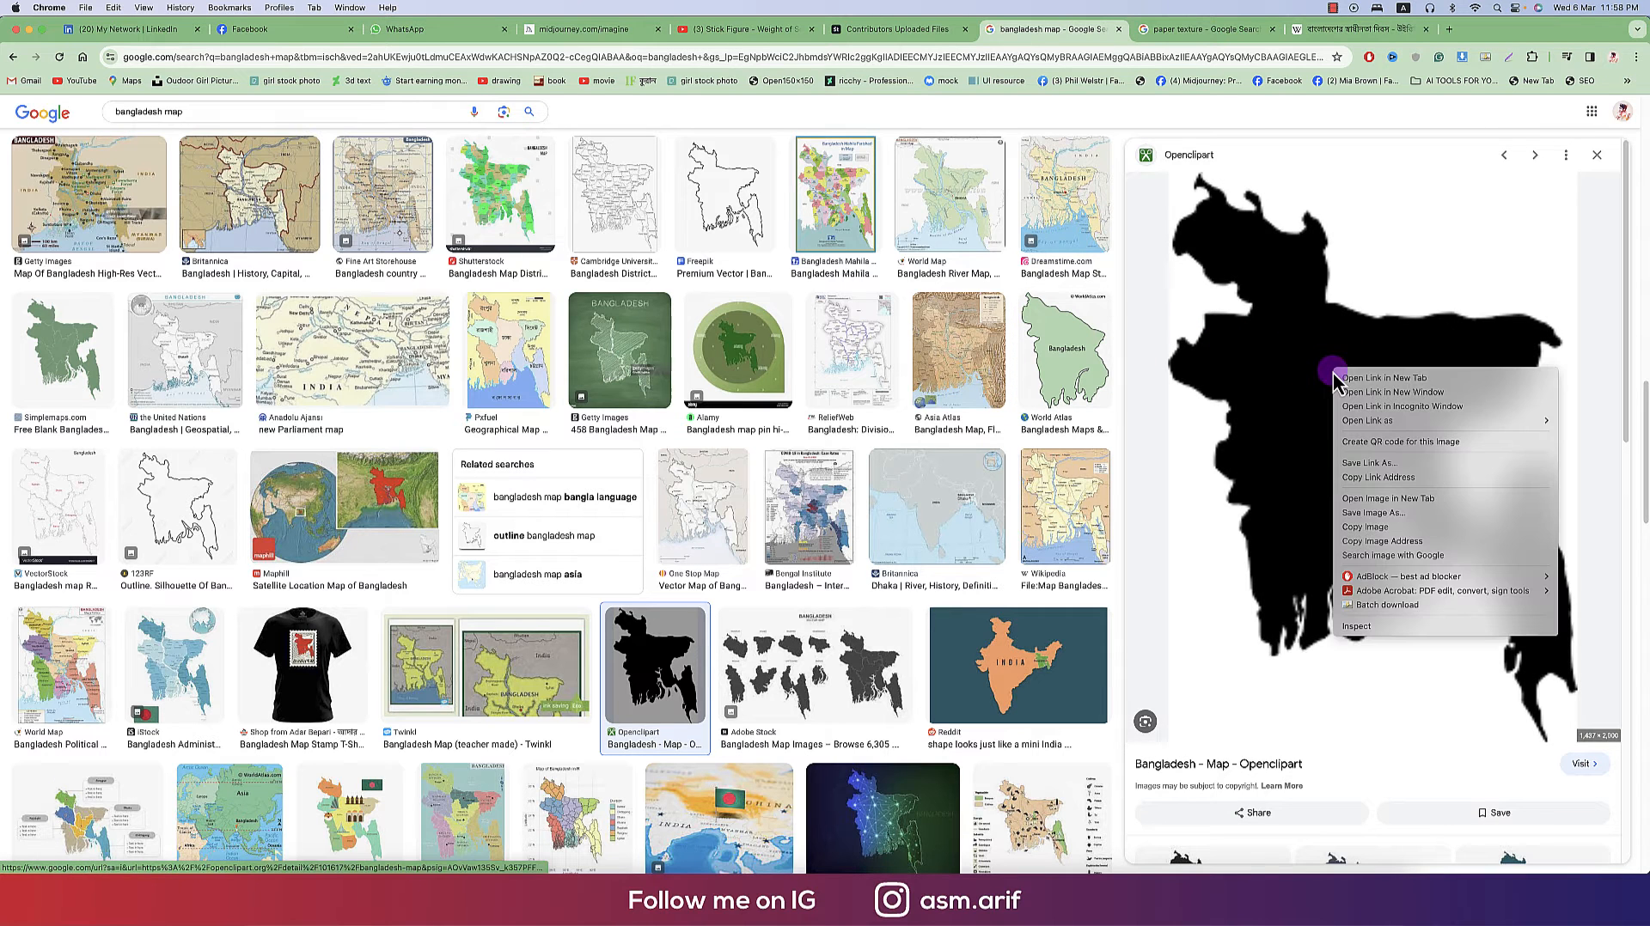
click(1608, 615)
scroll(1414, 494, down, 5)
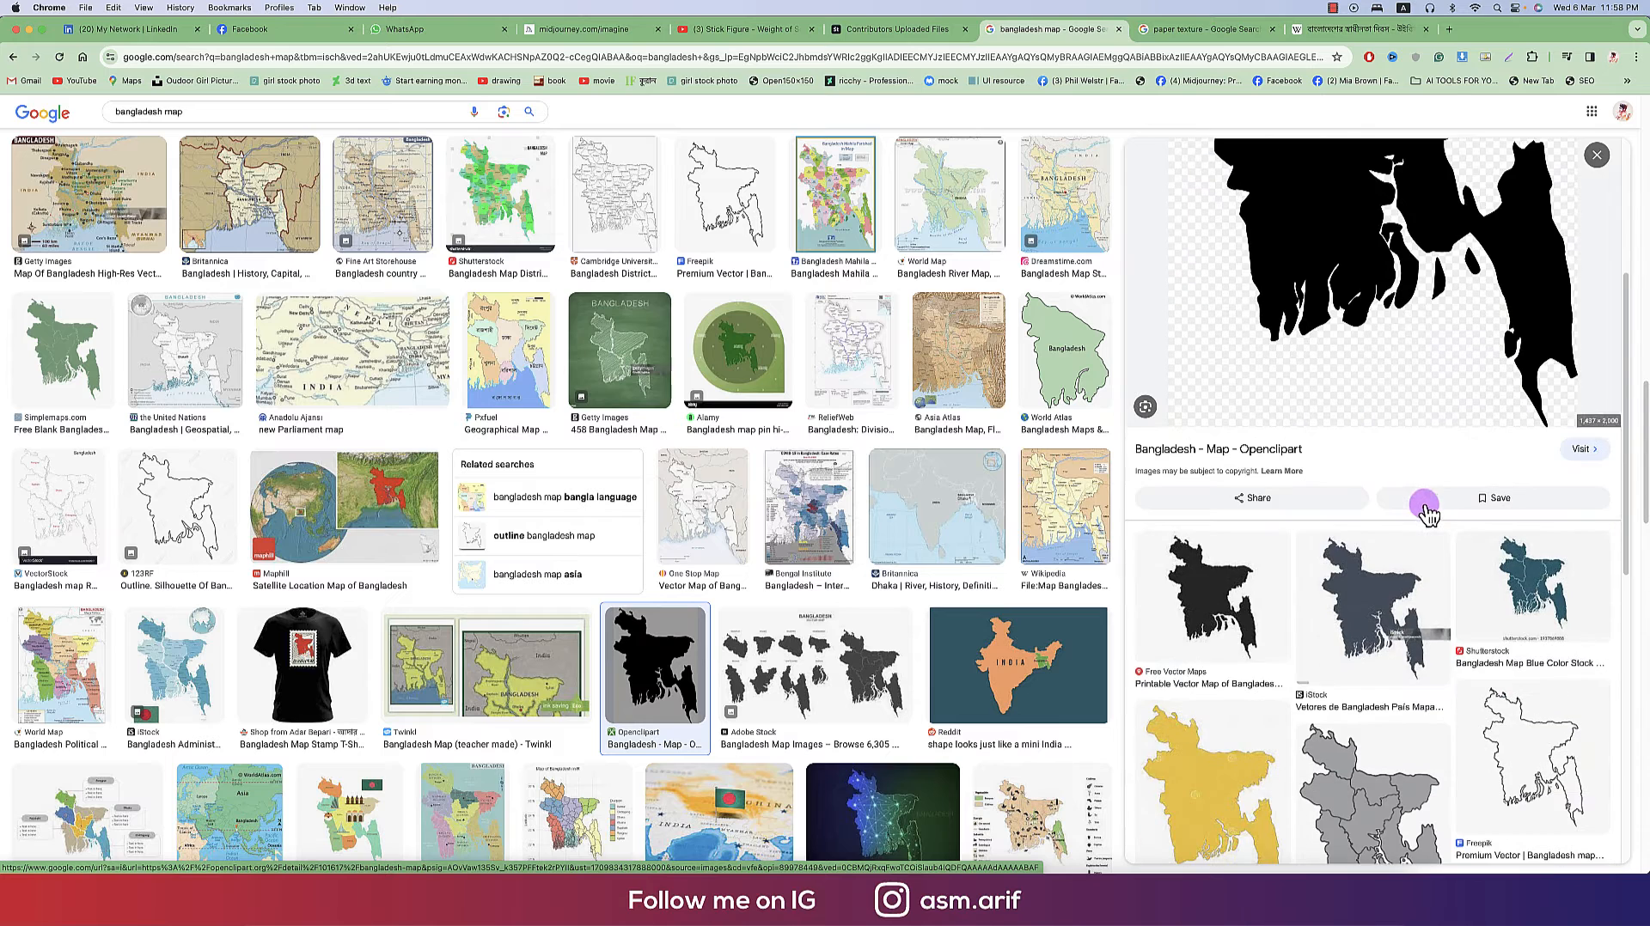
click(1199, 584)
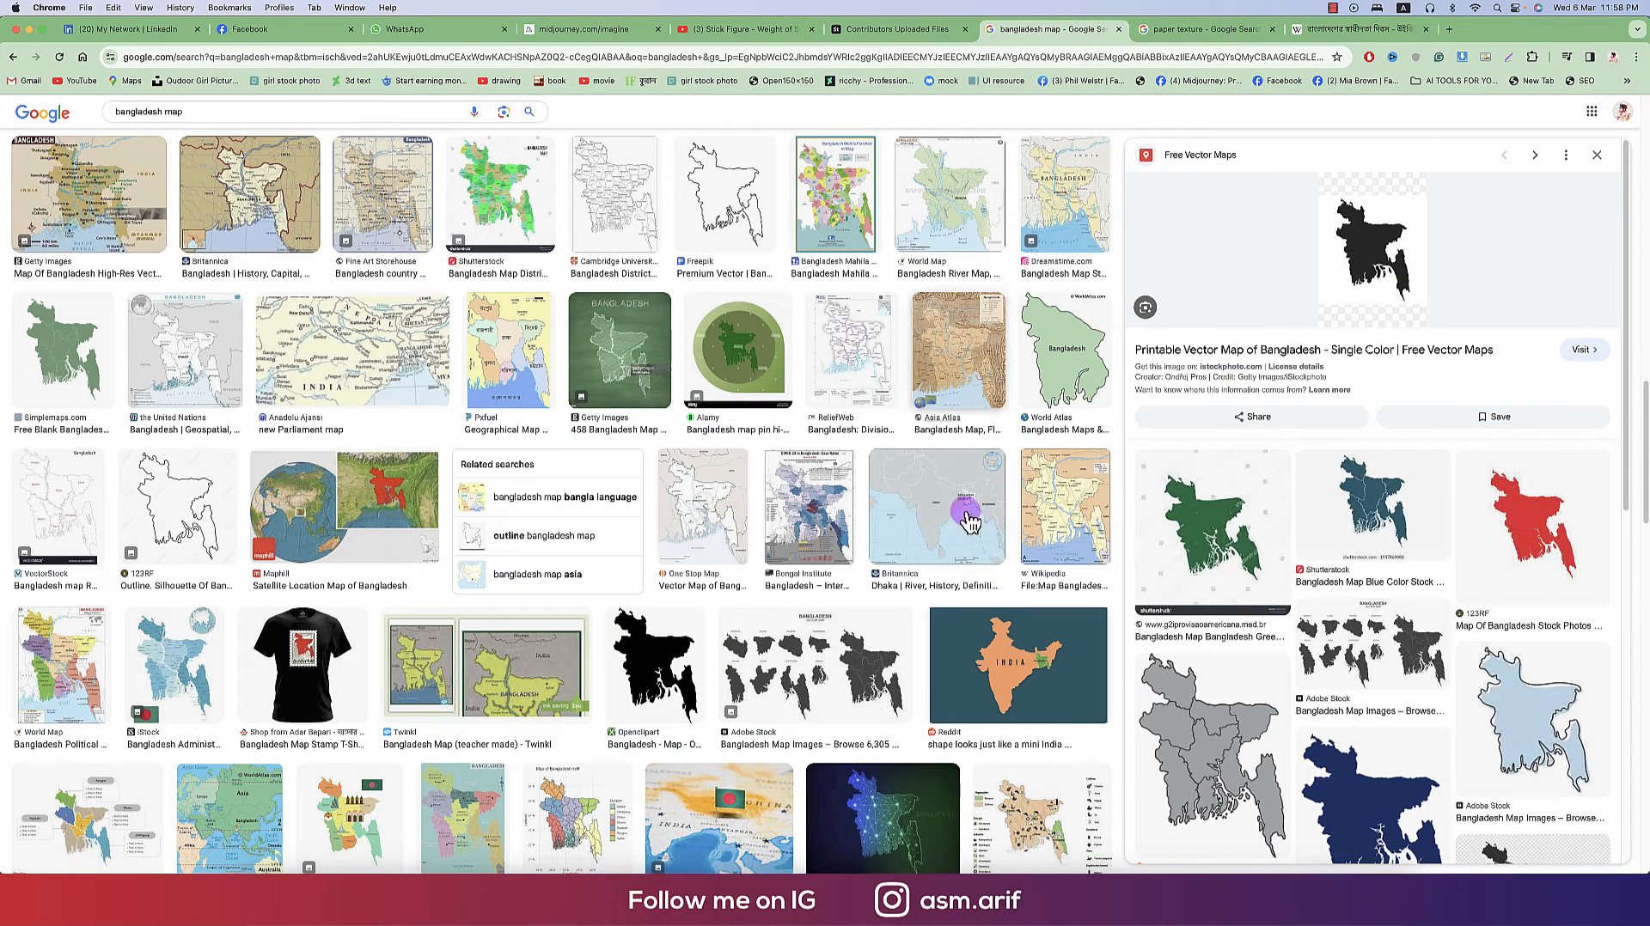
click(661, 640)
- Copy the black Bangladesh silhouette image and paste it into the Illustrator document
right_click(1368, 370)
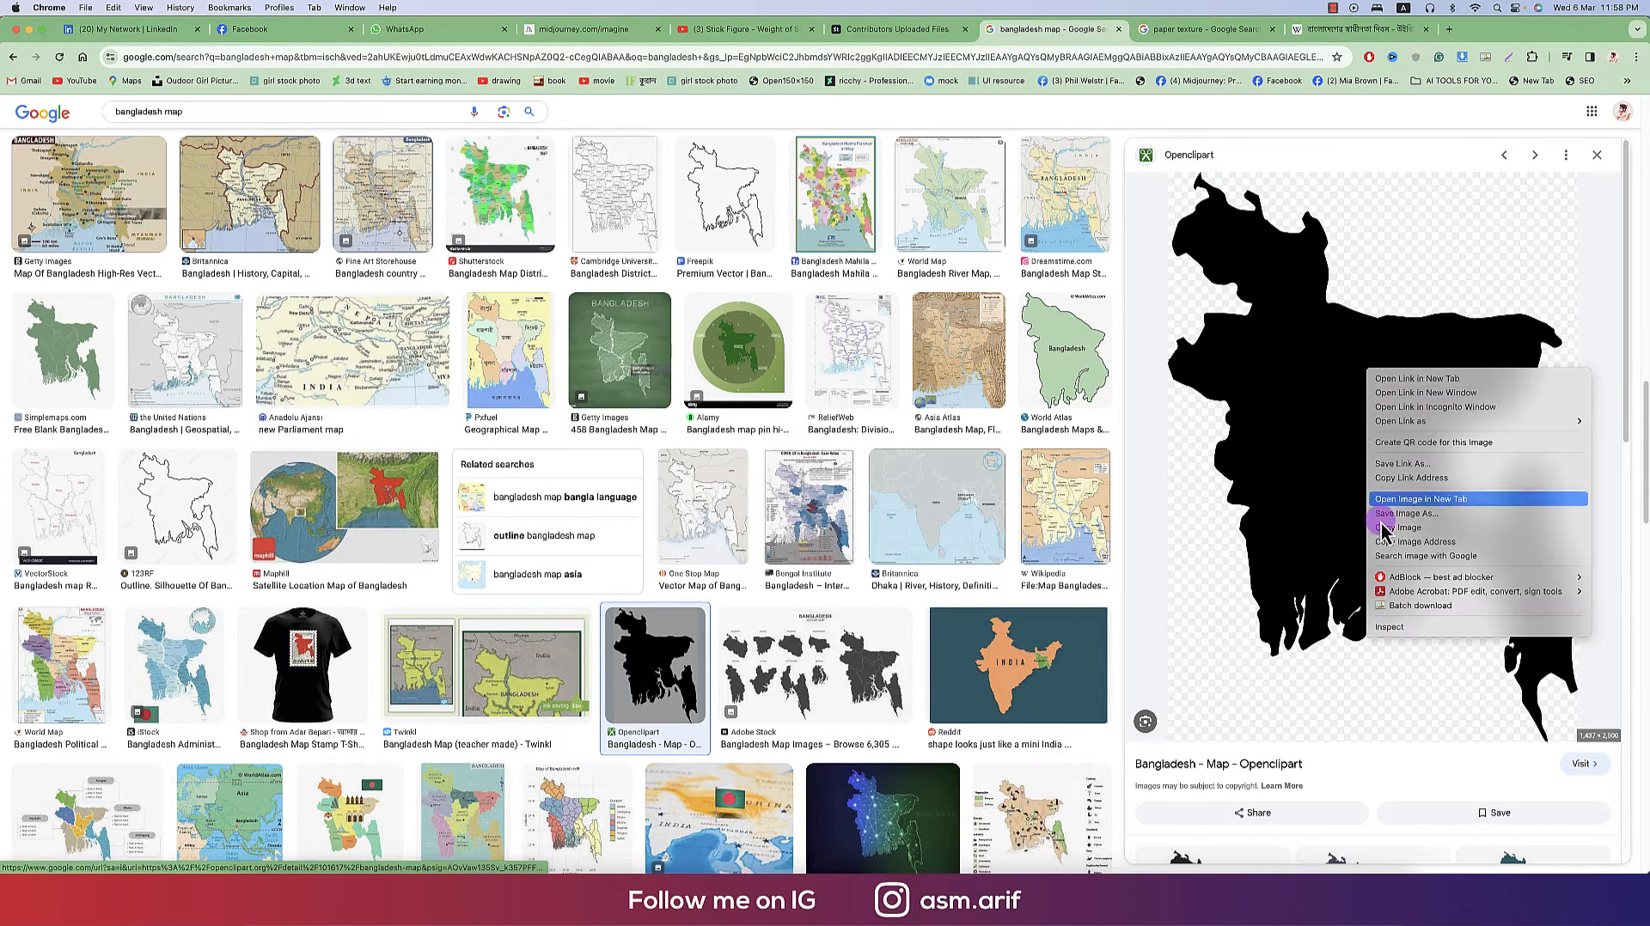
click(1158, 610)
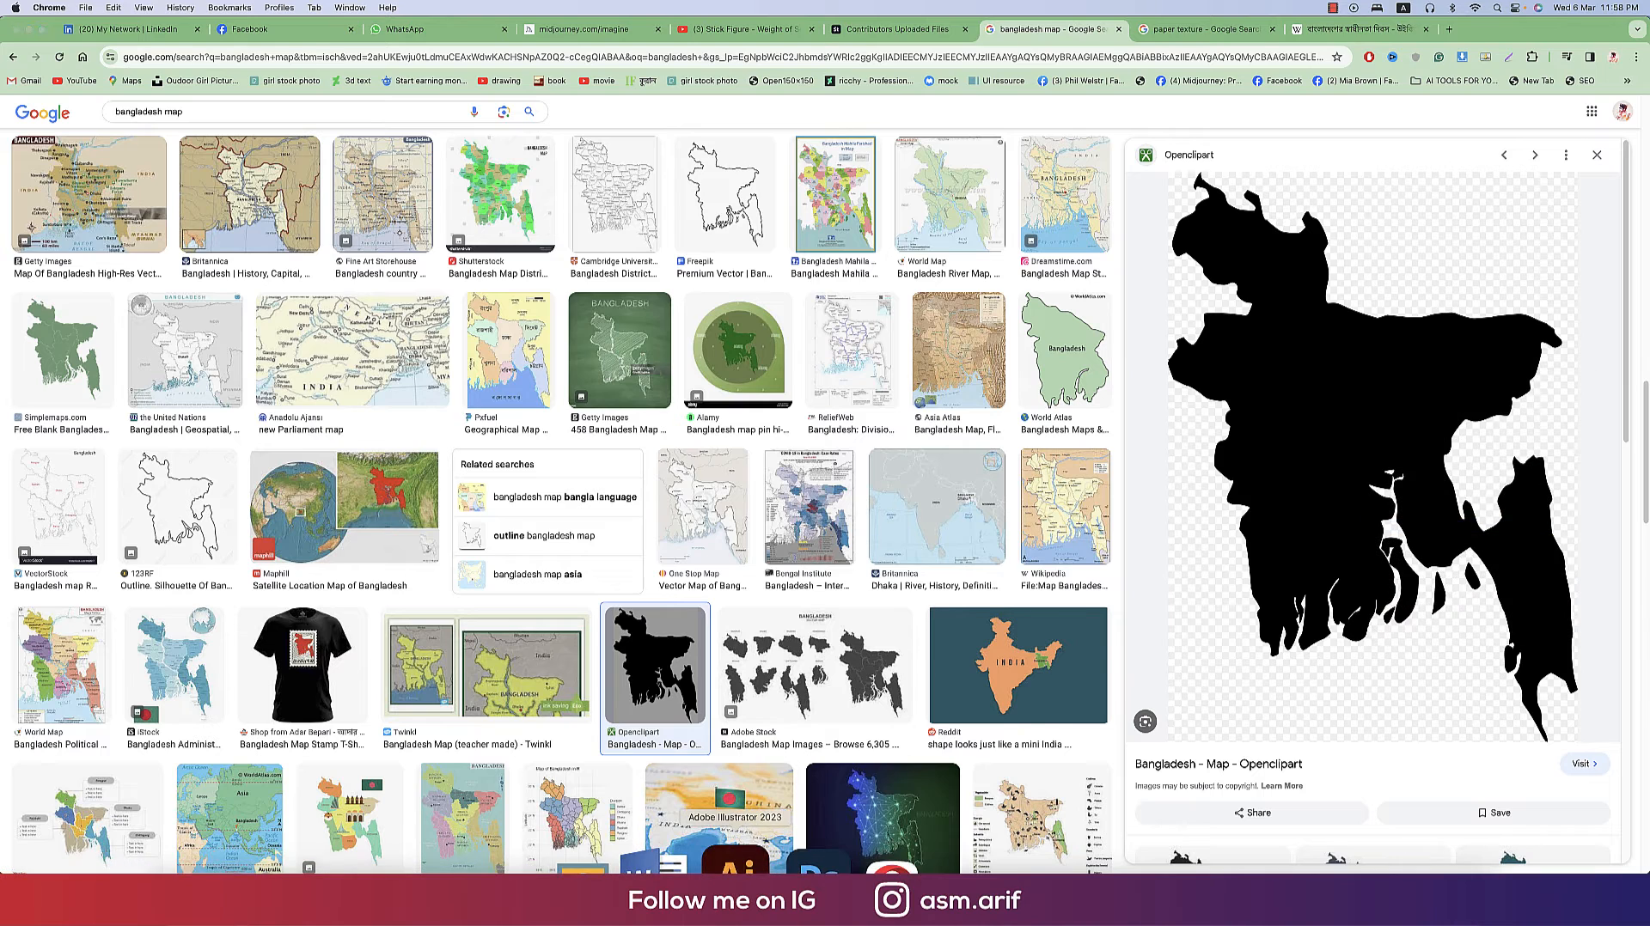
key(super+Tab)
key(super+v)
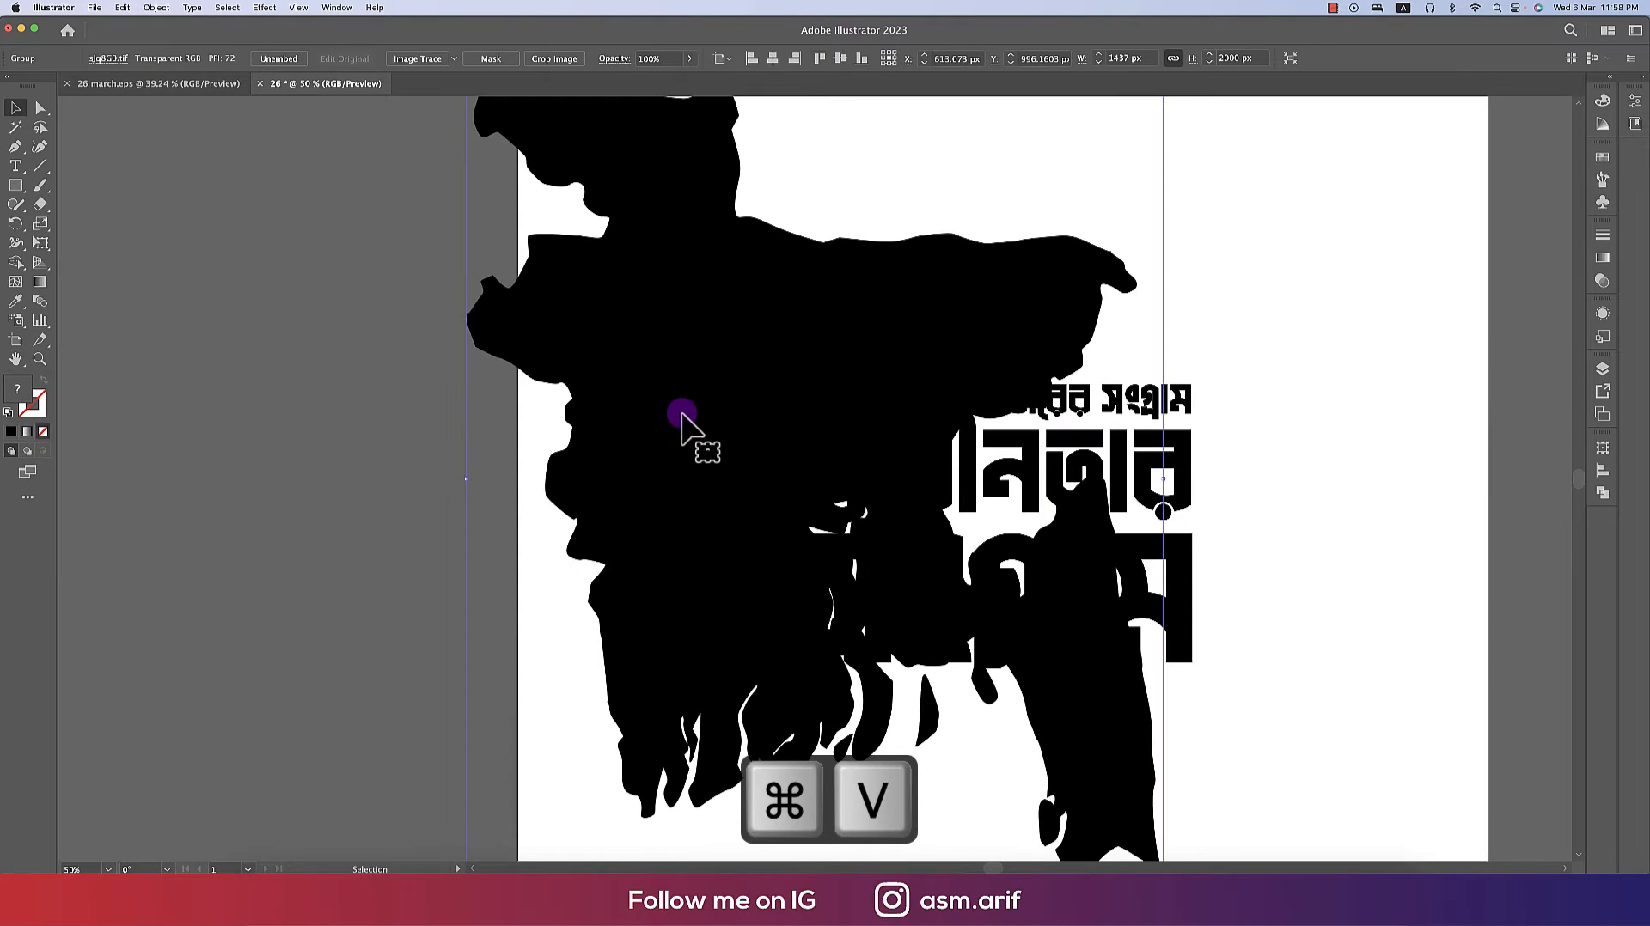
- Scale the pasted map down and convert it to vector shapes with Image Trace's Silhouettes preset, expanded
drag(1163, 483, 354, 625)
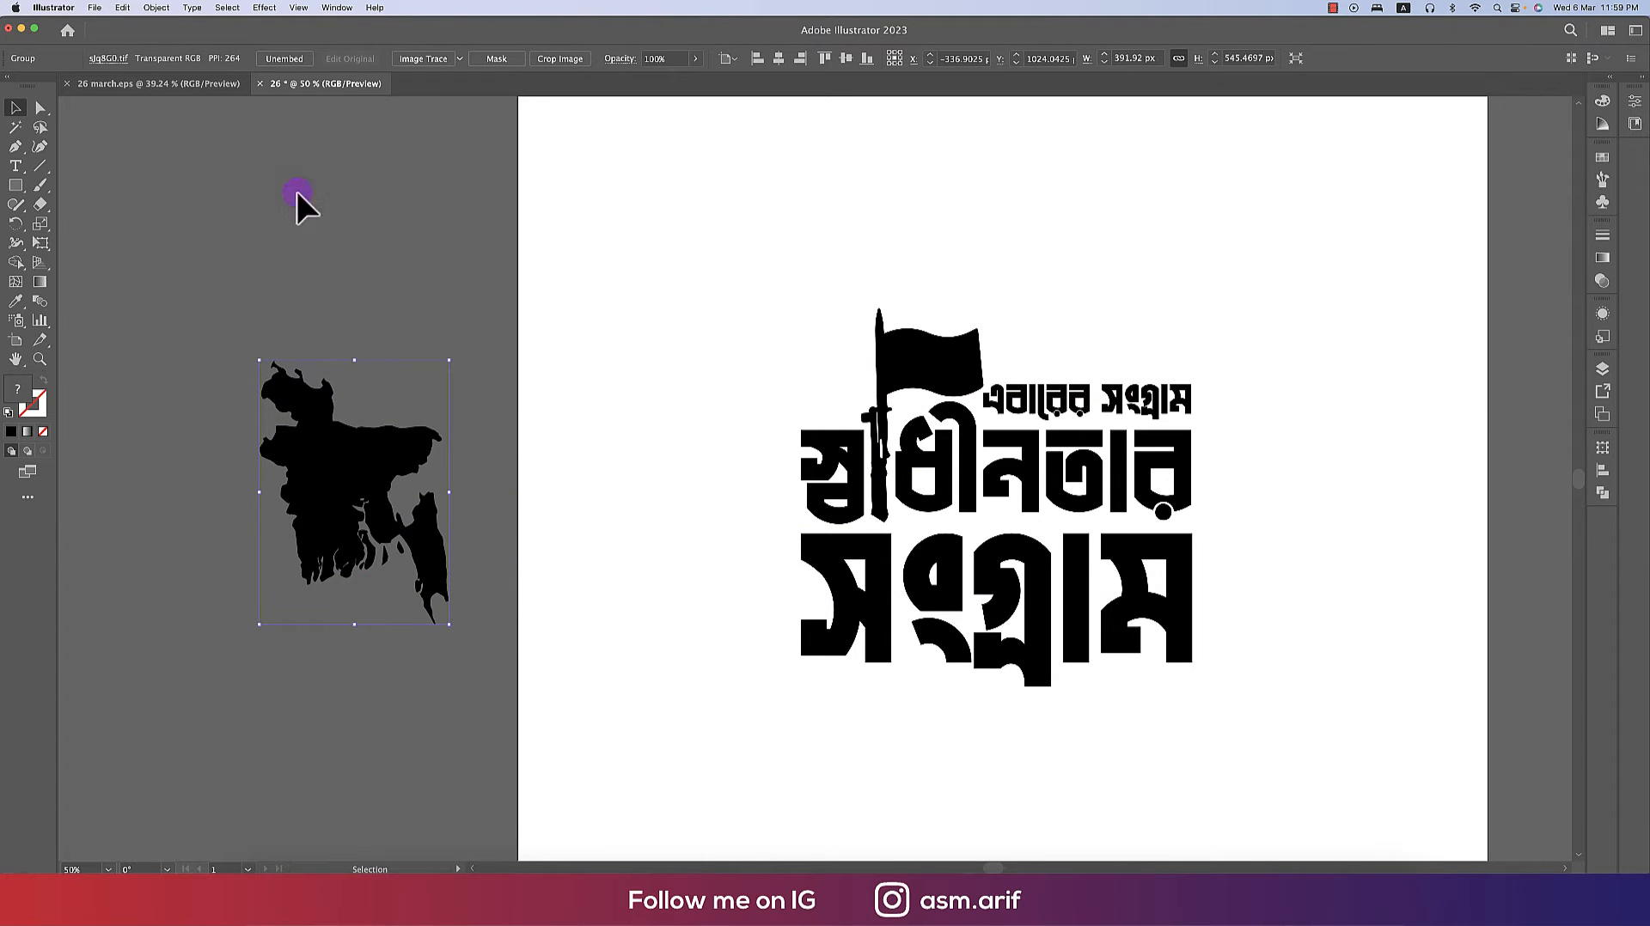
click(460, 59)
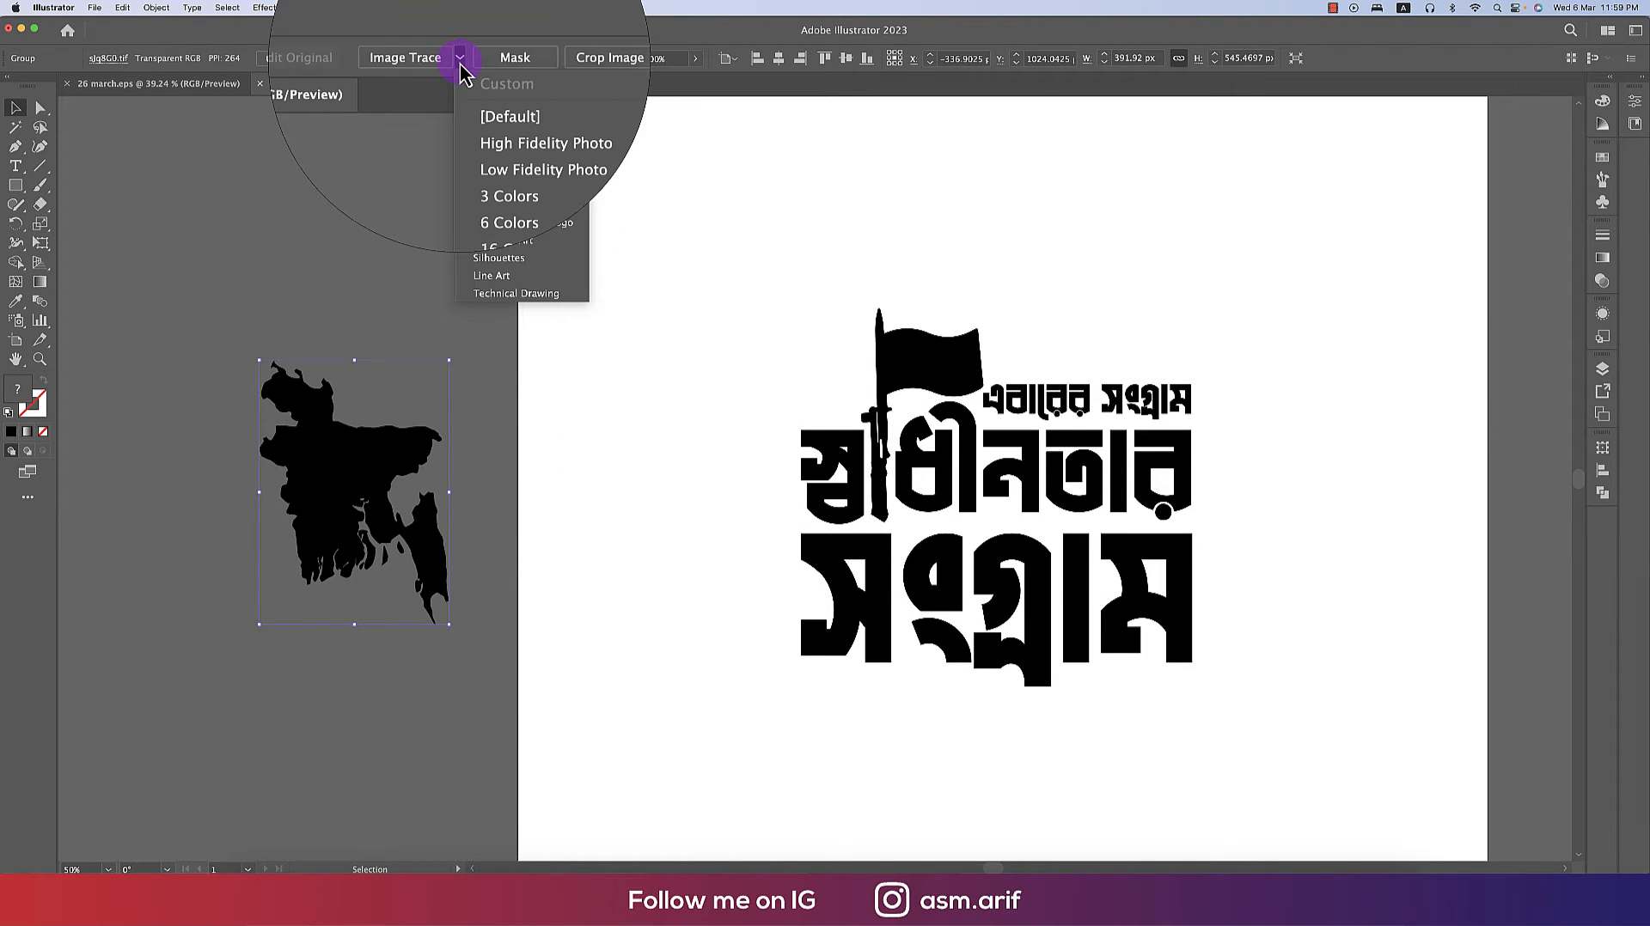
click(492, 260)
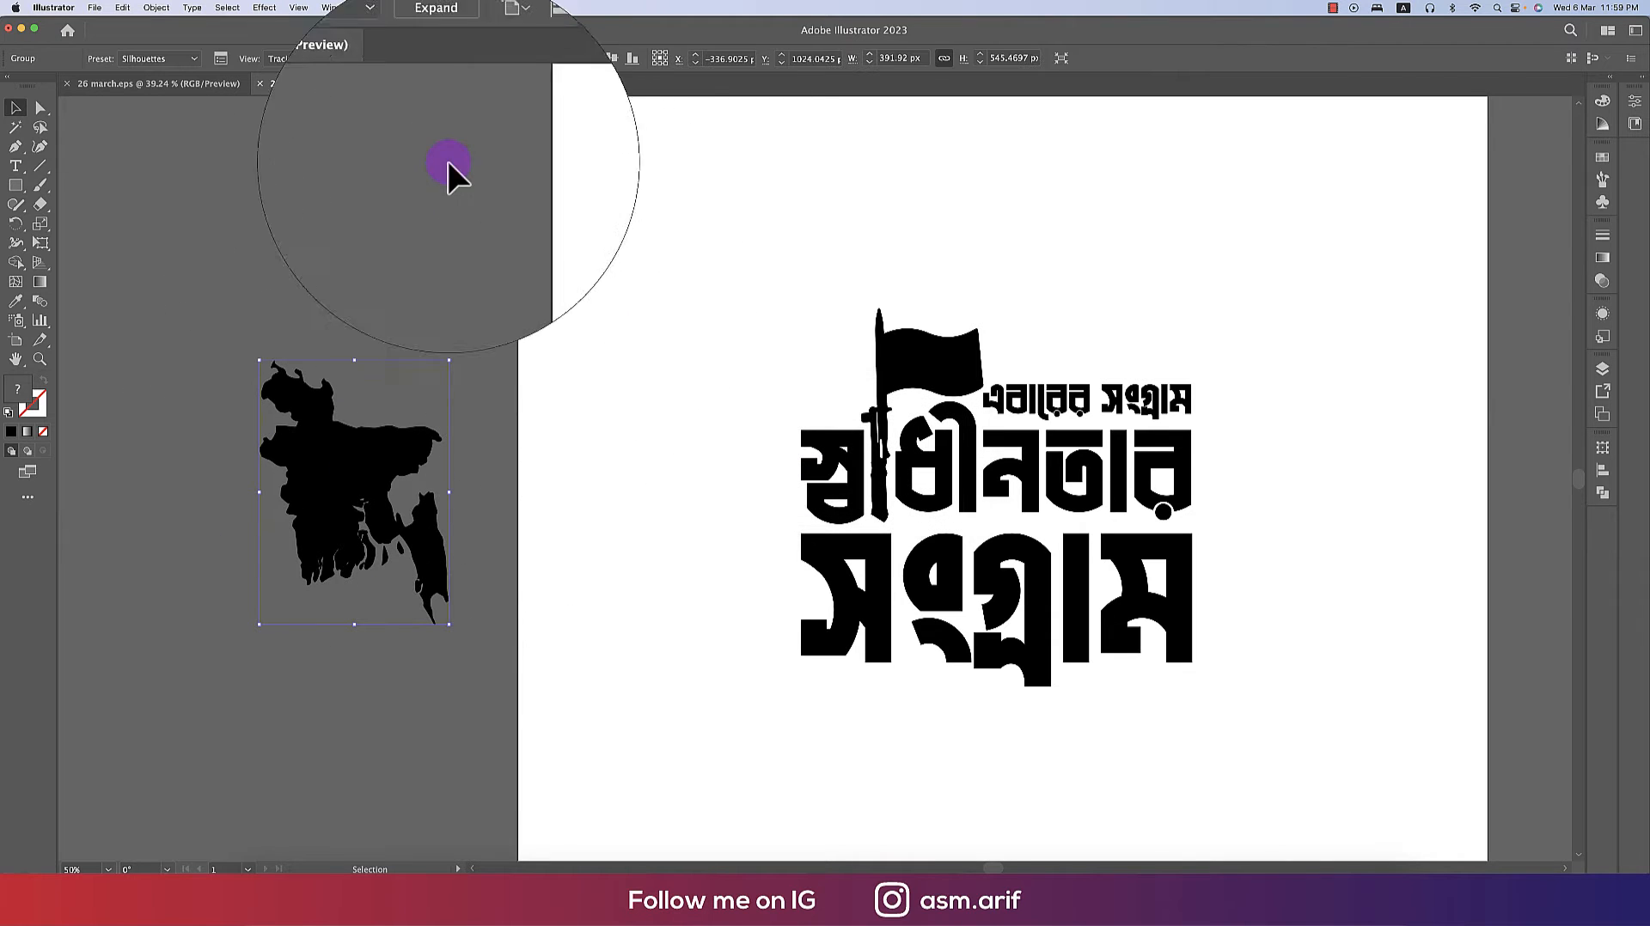
click(440, 58)
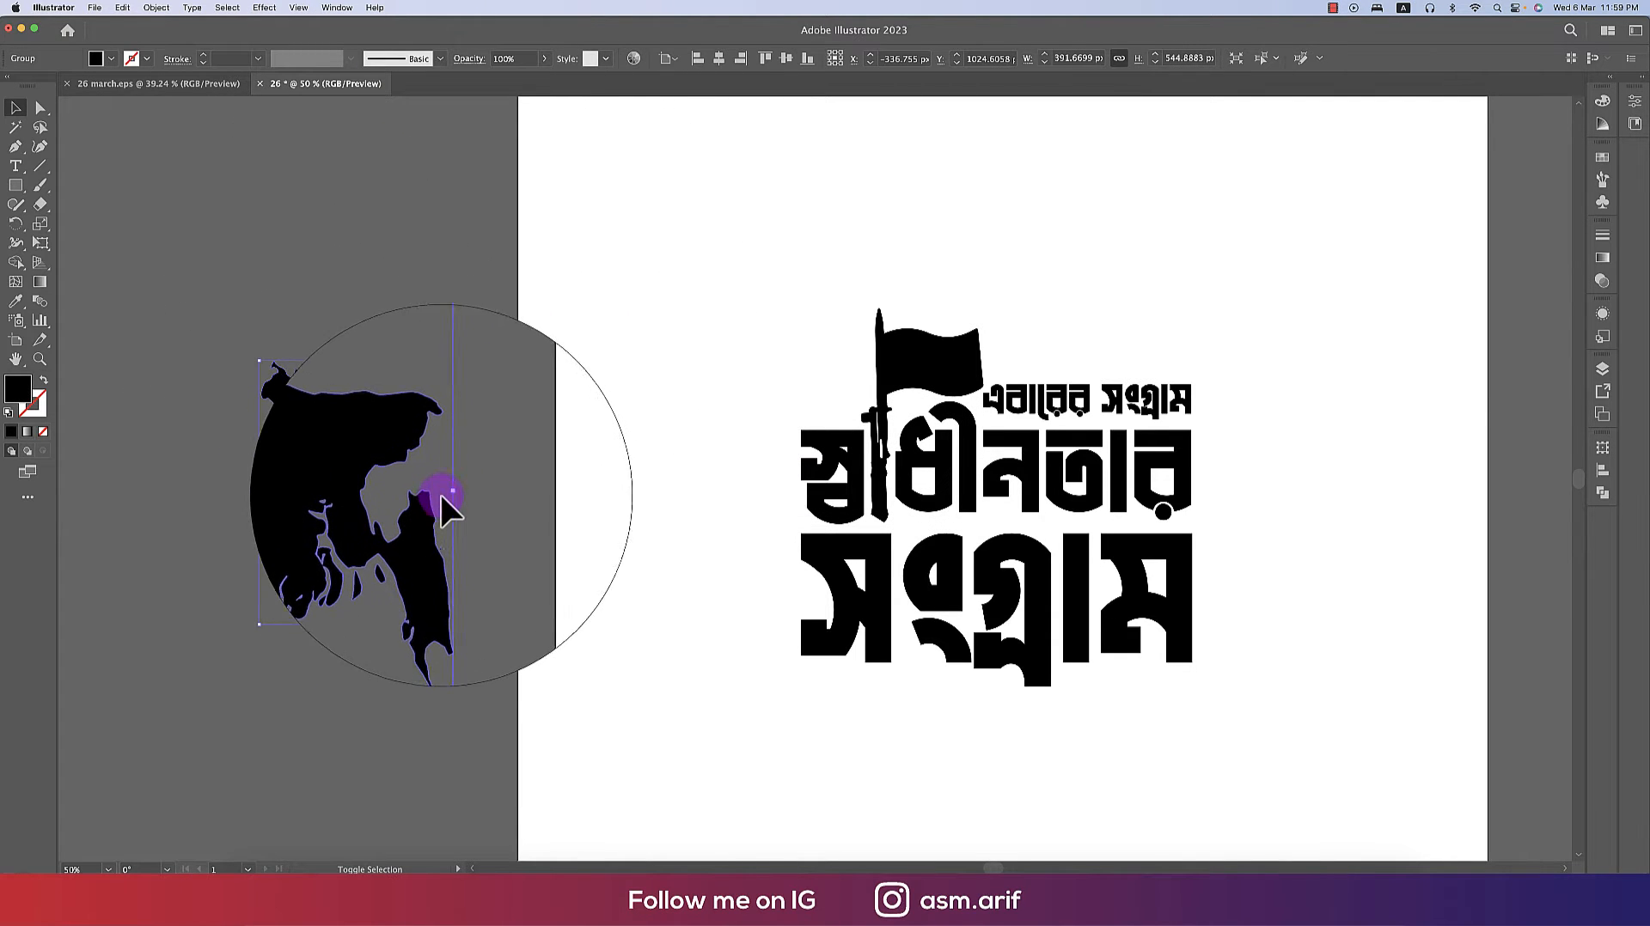
- Move the traced map onto the artboard above the lettering
mouse_move(447, 505)
mouse_down()
mouse_move(443, 479)
mouse_move(315, 486)
mouse_move(1044, 290)
mouse_up()
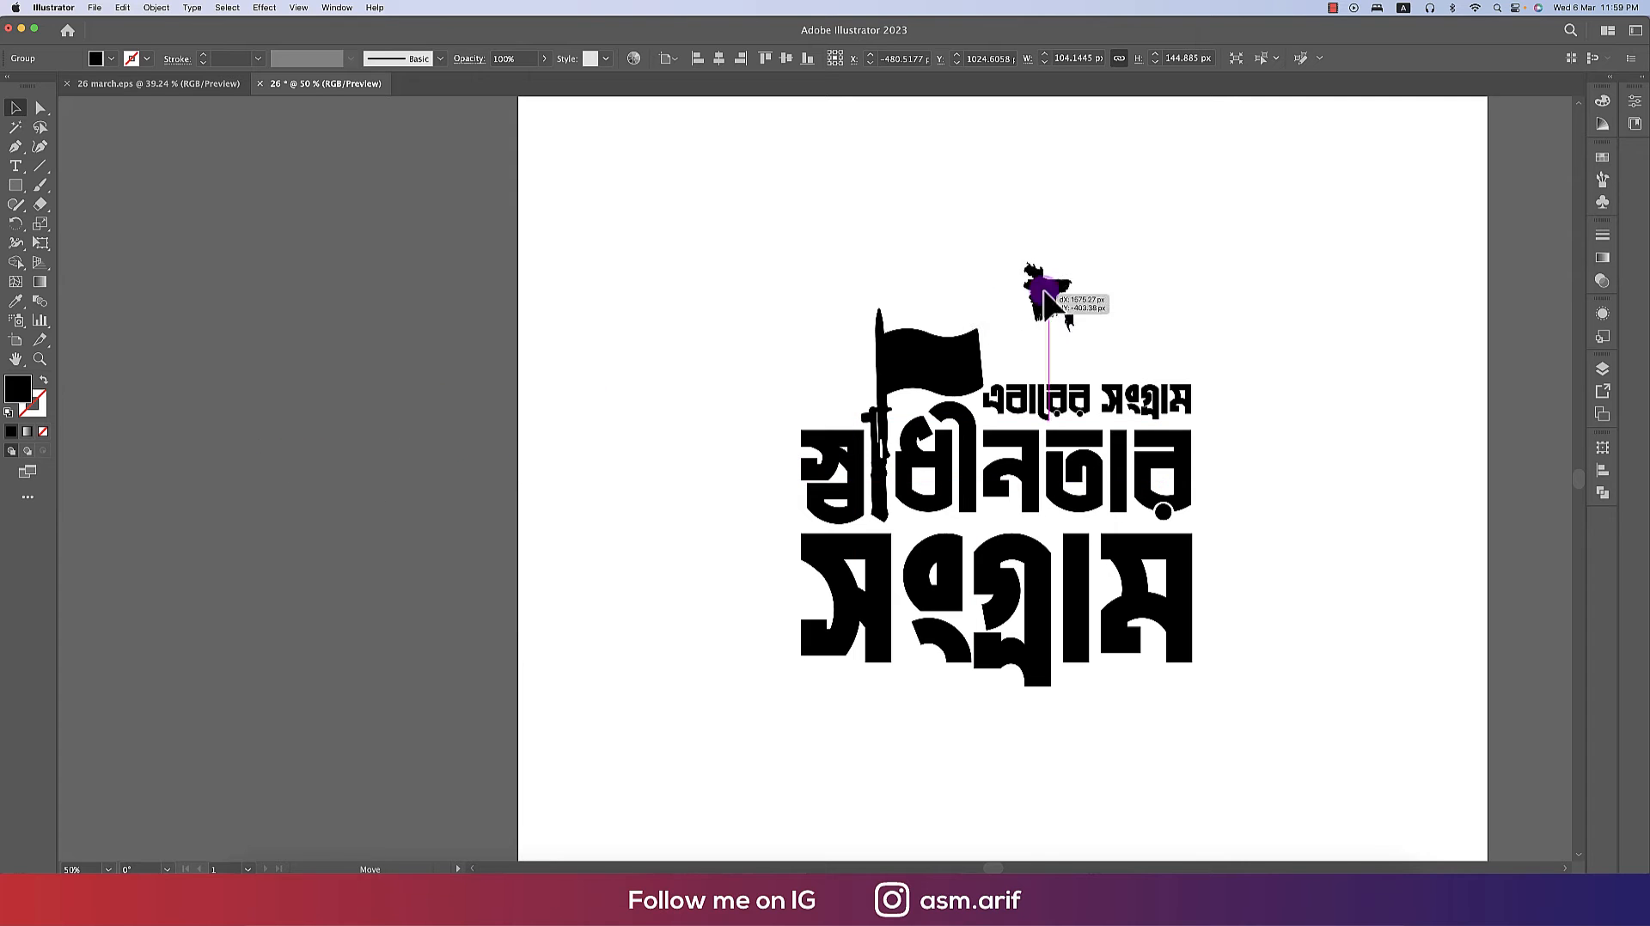
scroll(1050, 320, up, 2)
- Select the flag and fill it dark green
drag(1009, 382, 1005, 338)
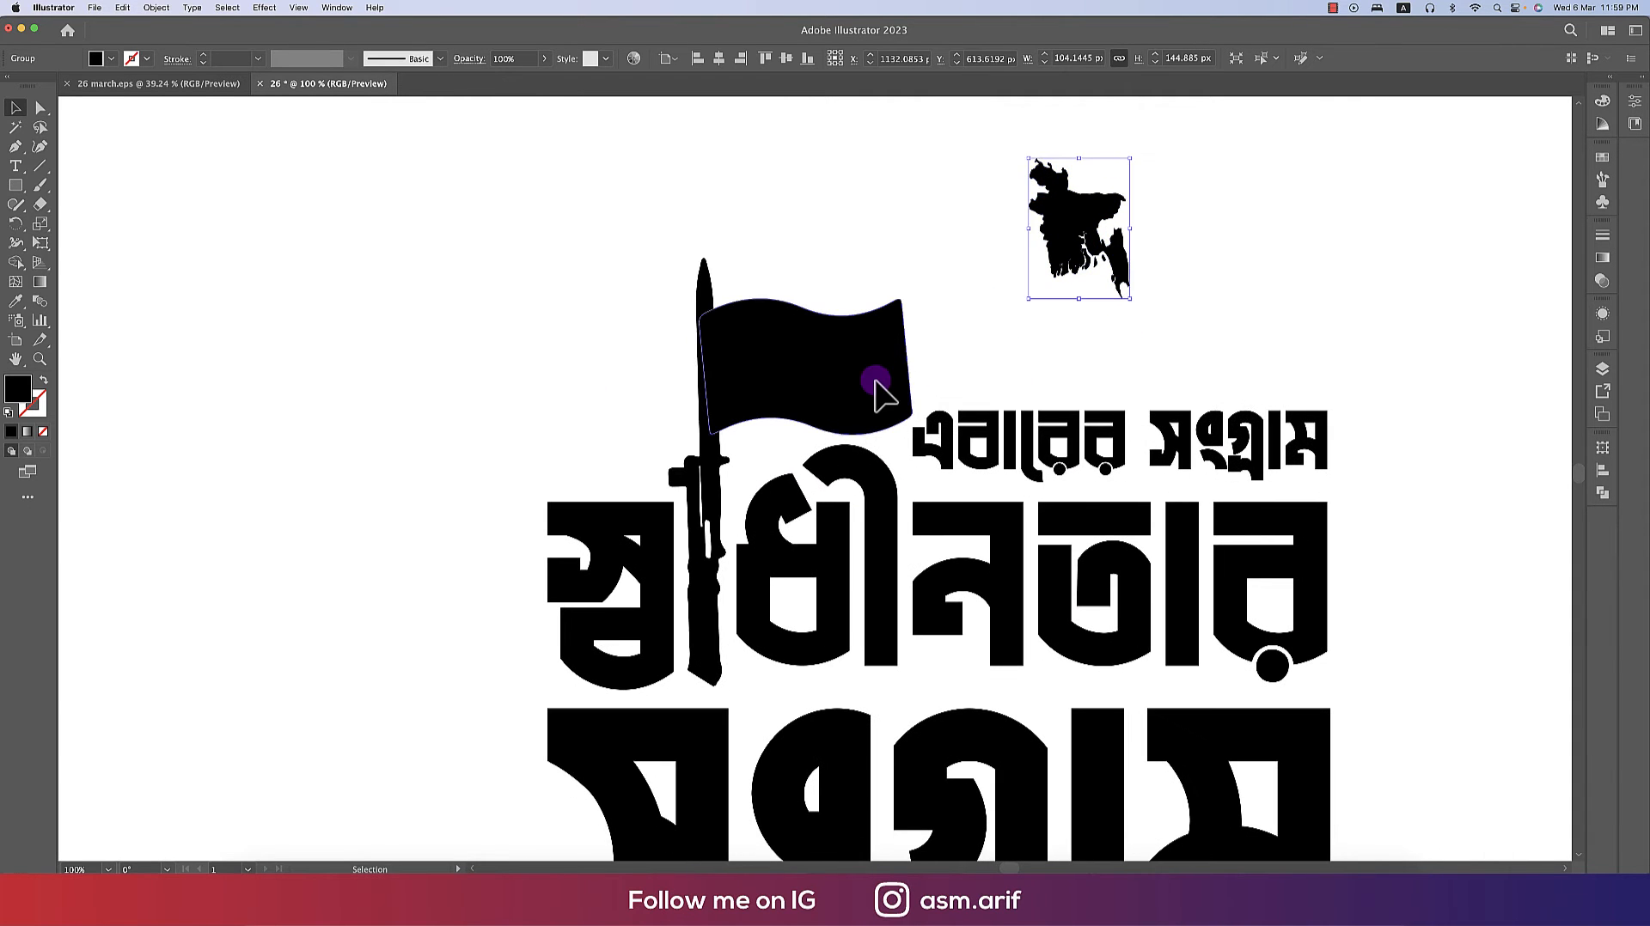
click(112, 60)
click(142, 139)
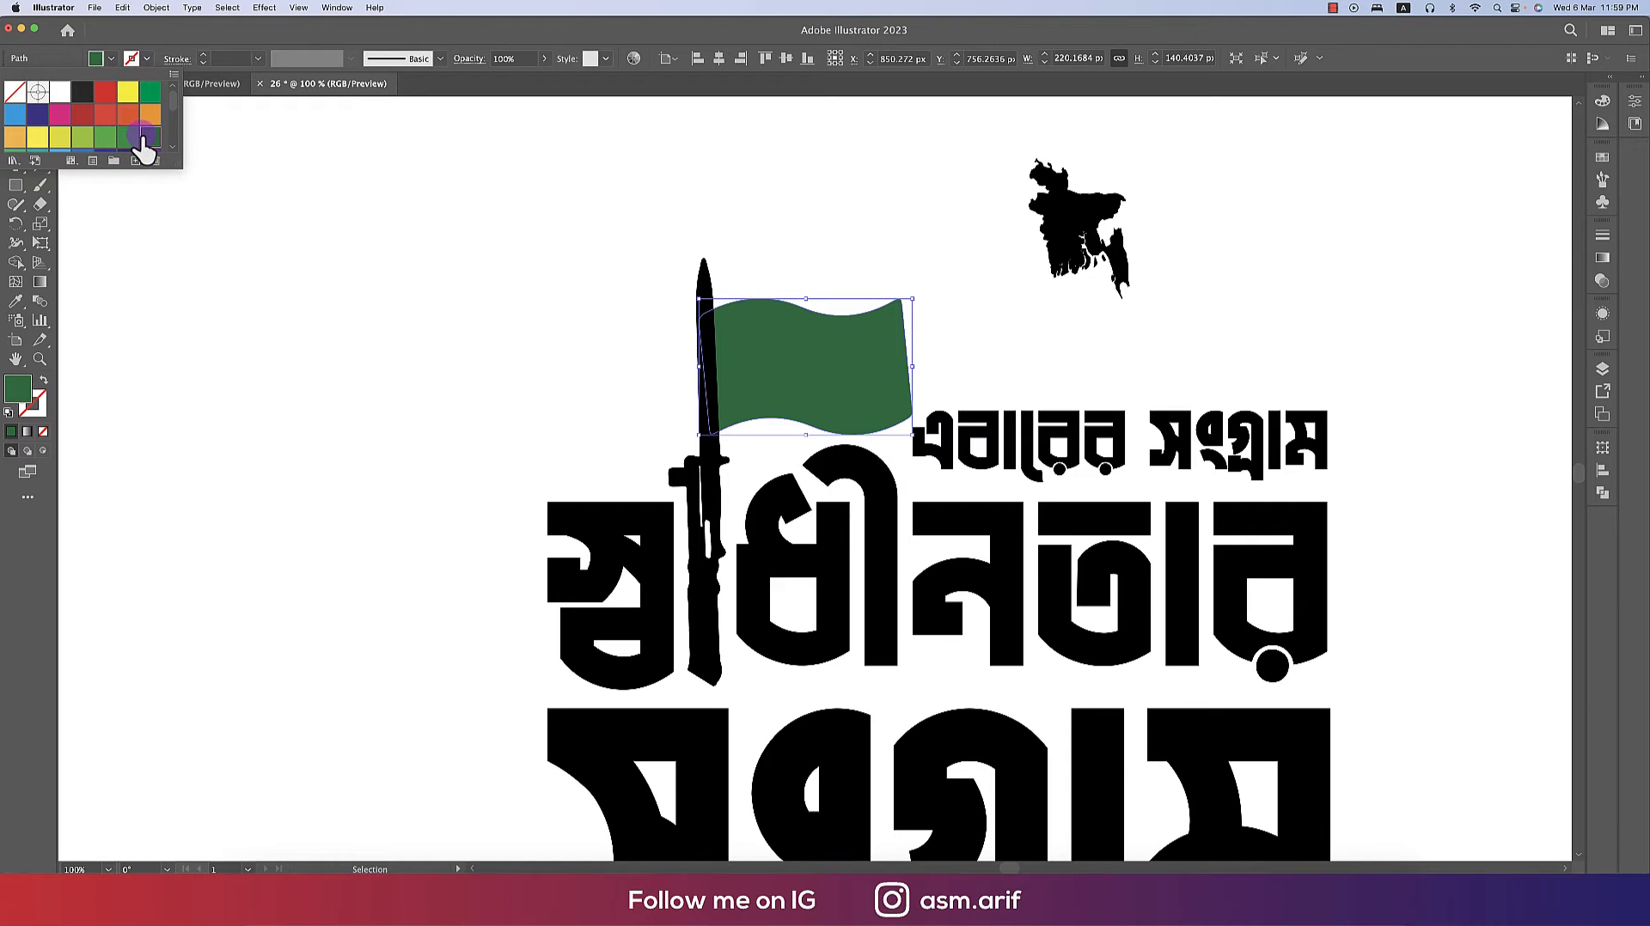
click(517, 280)
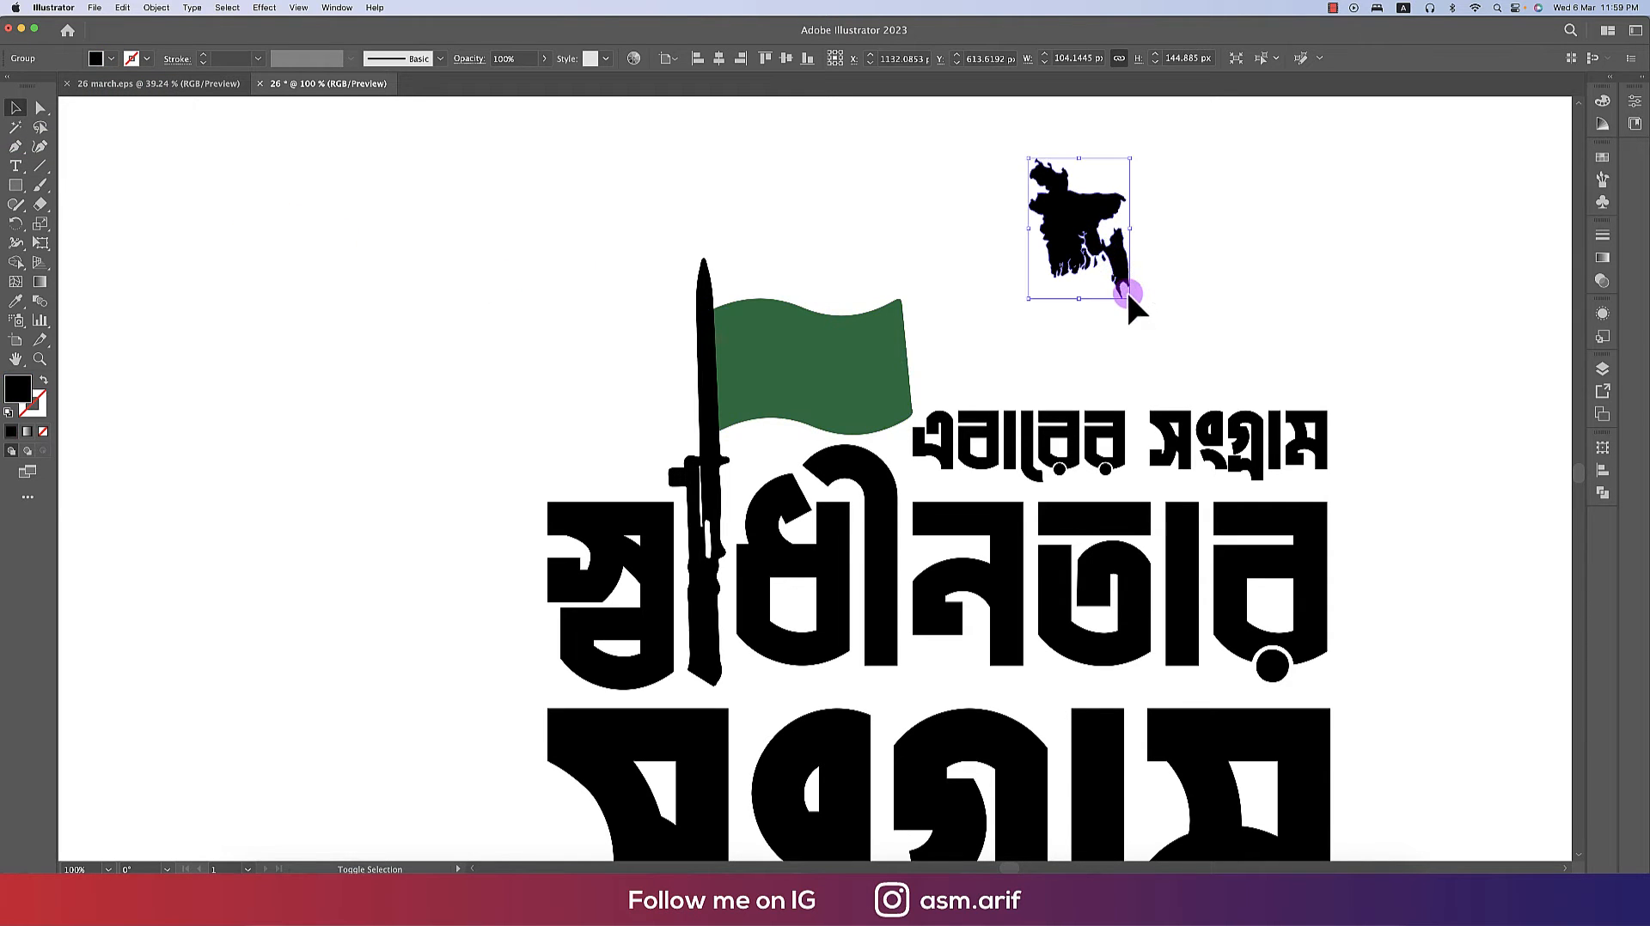
- Scale the map down to about 56 px wide
drag(1128, 299, 1026, 244)
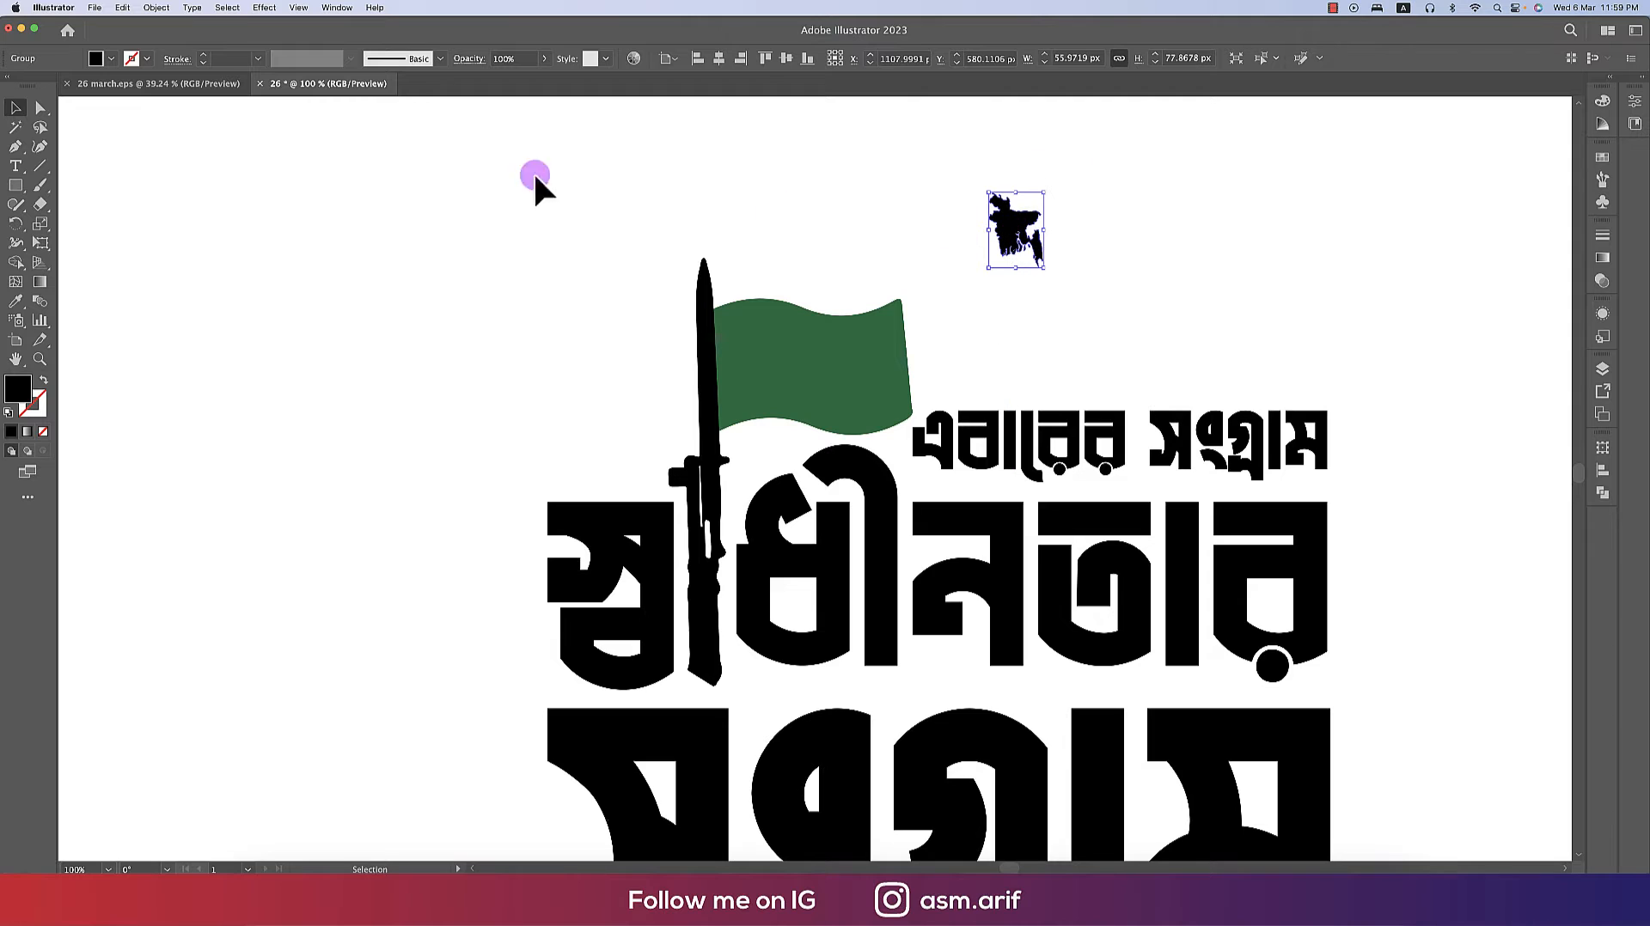
- Draw a circle about 187 px in diameter with the Ellipse tool and fill it red
click(27, 196)
click(73, 225)
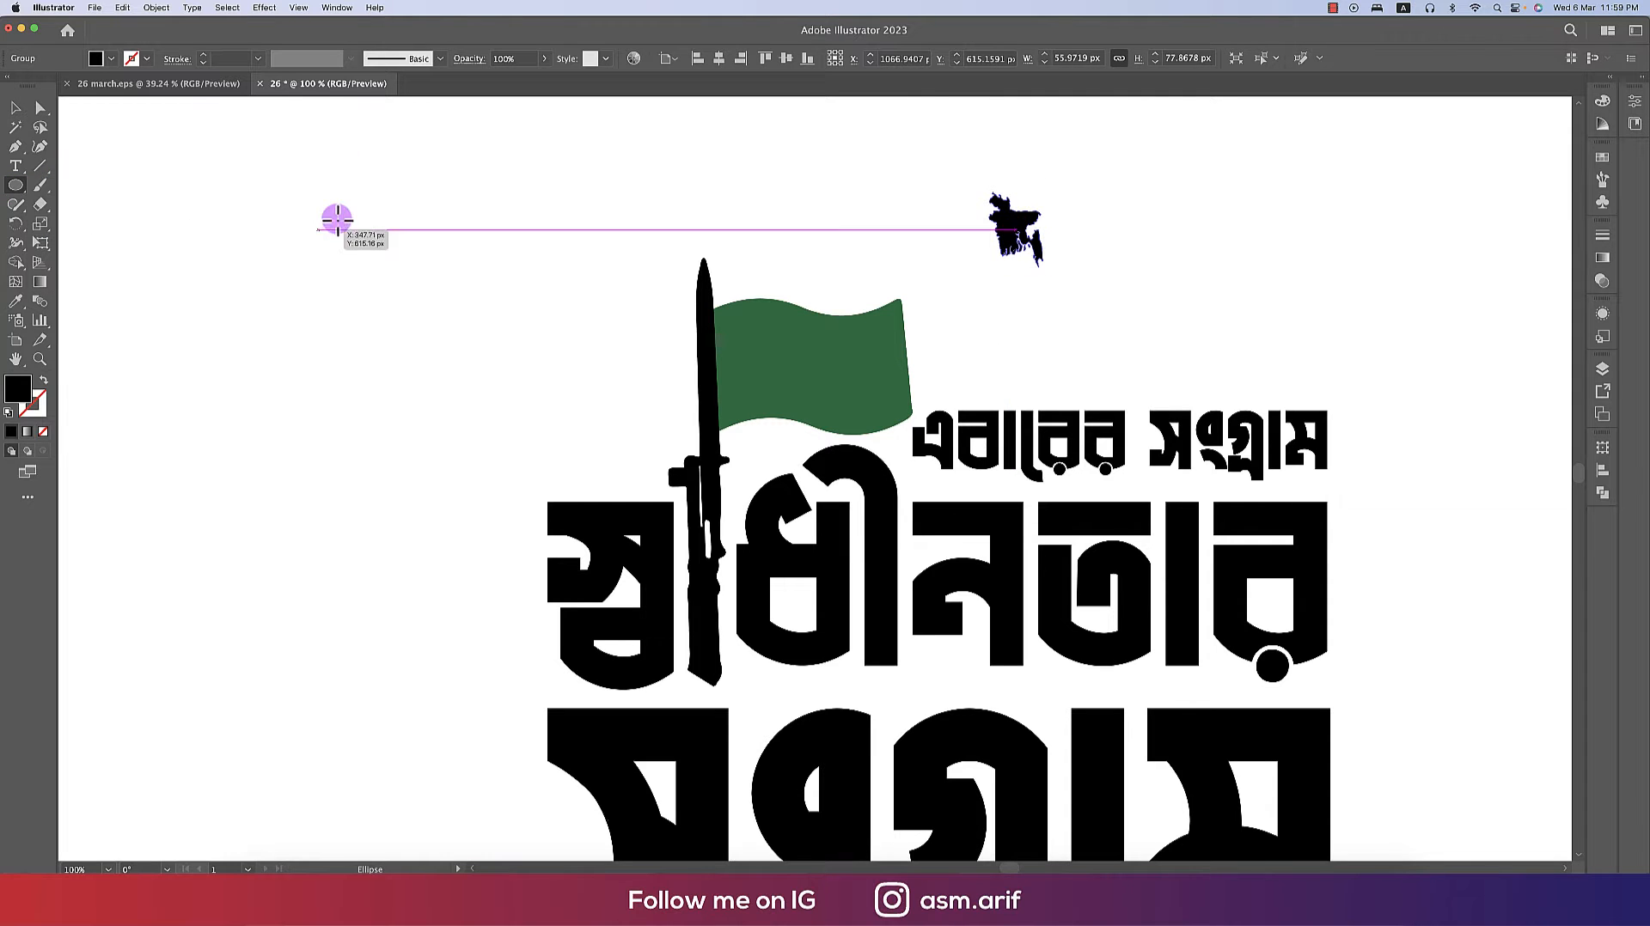
drag(338, 219, 519, 399)
click(103, 57)
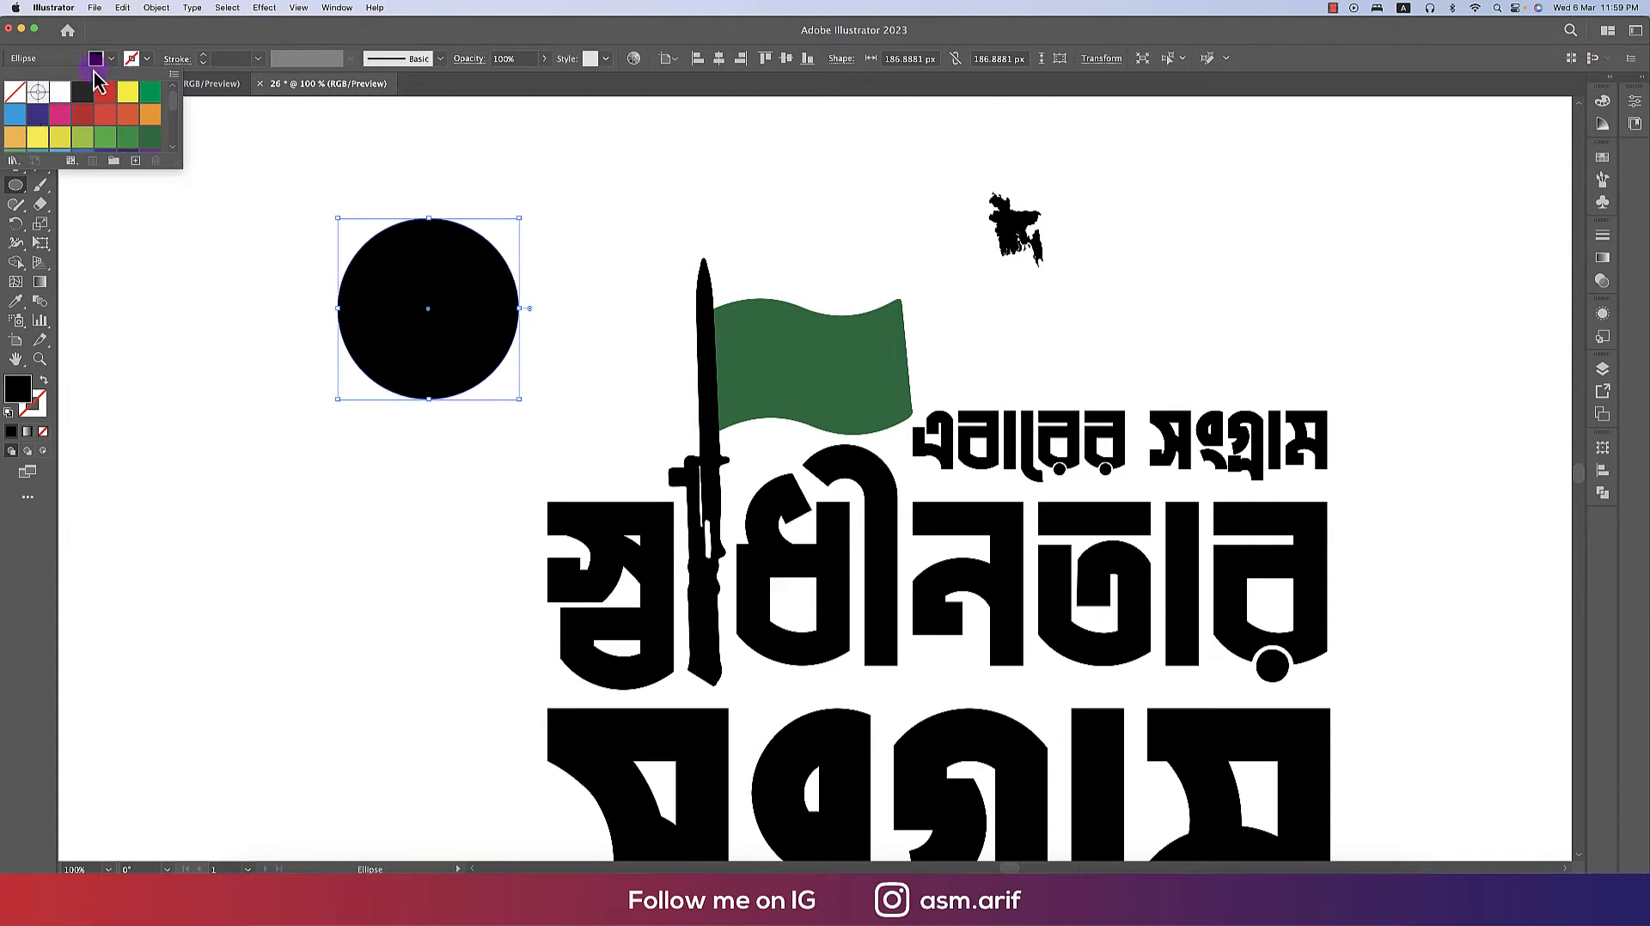
click(104, 92)
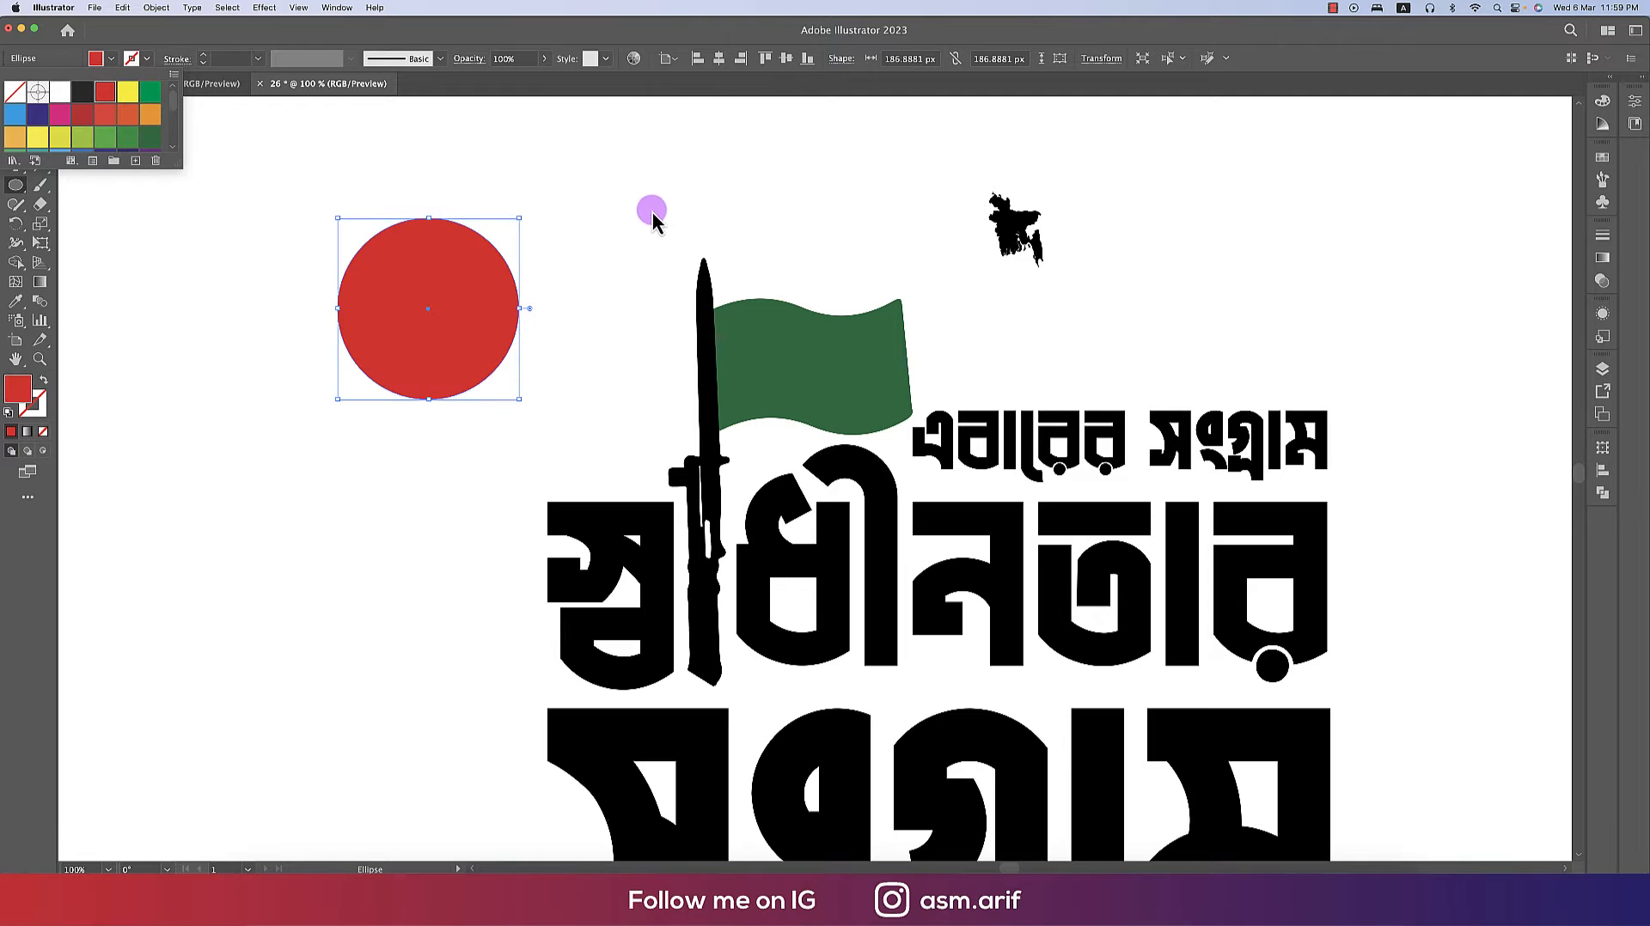
click(669, 236)
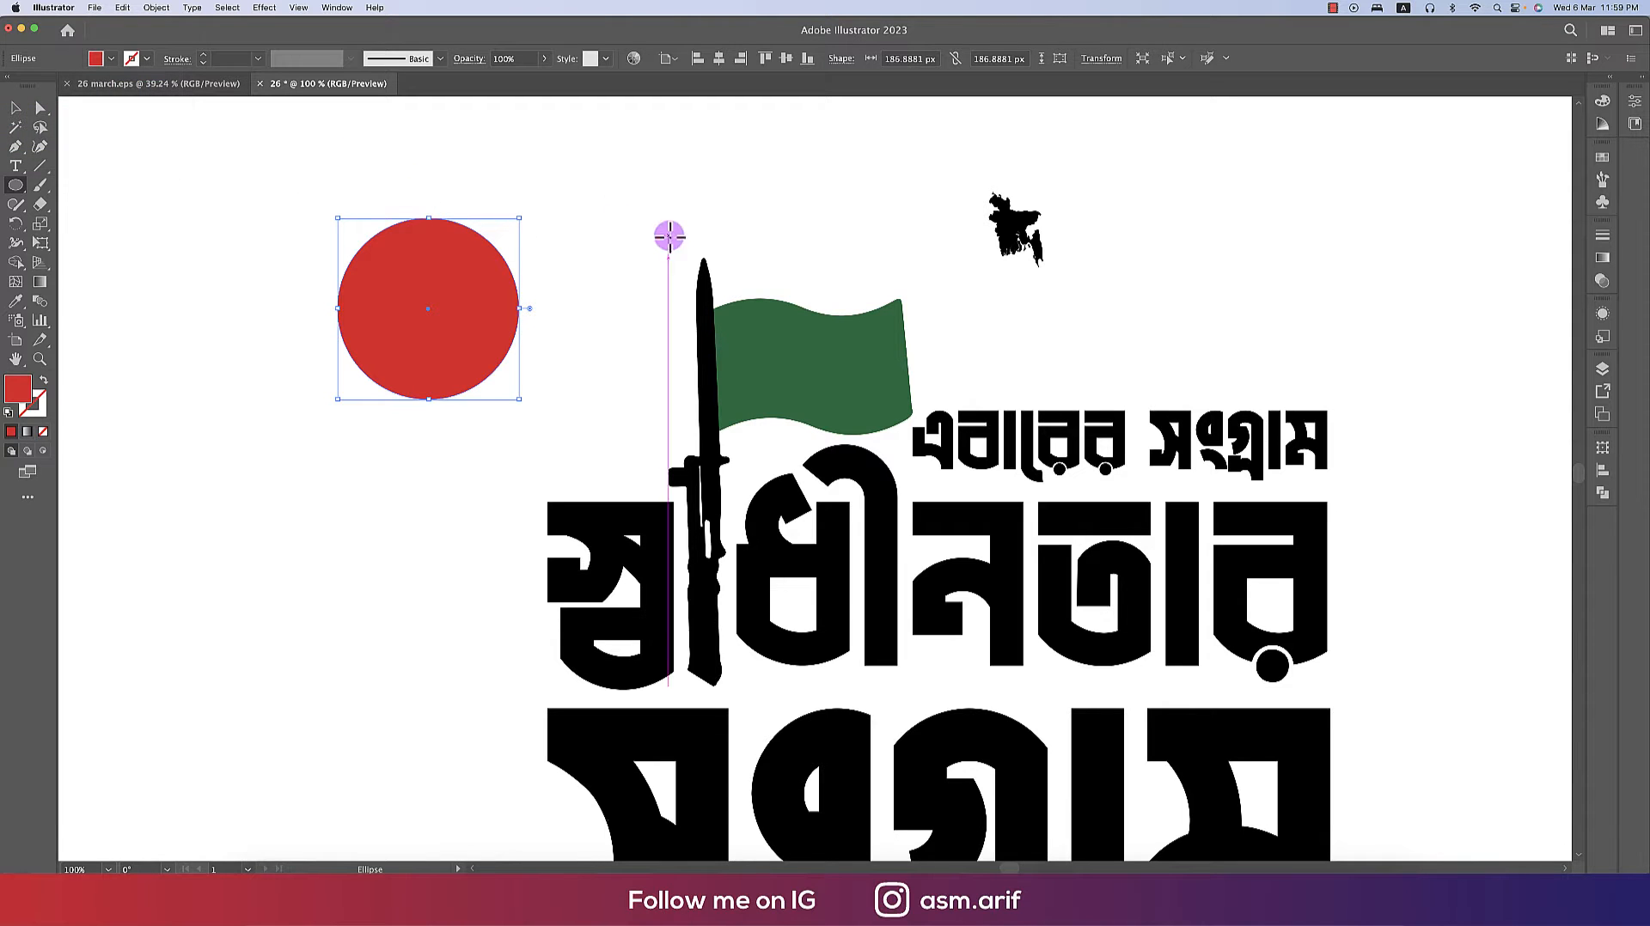
- Move the map onto the centre of the red circle
super+click(1028, 243)
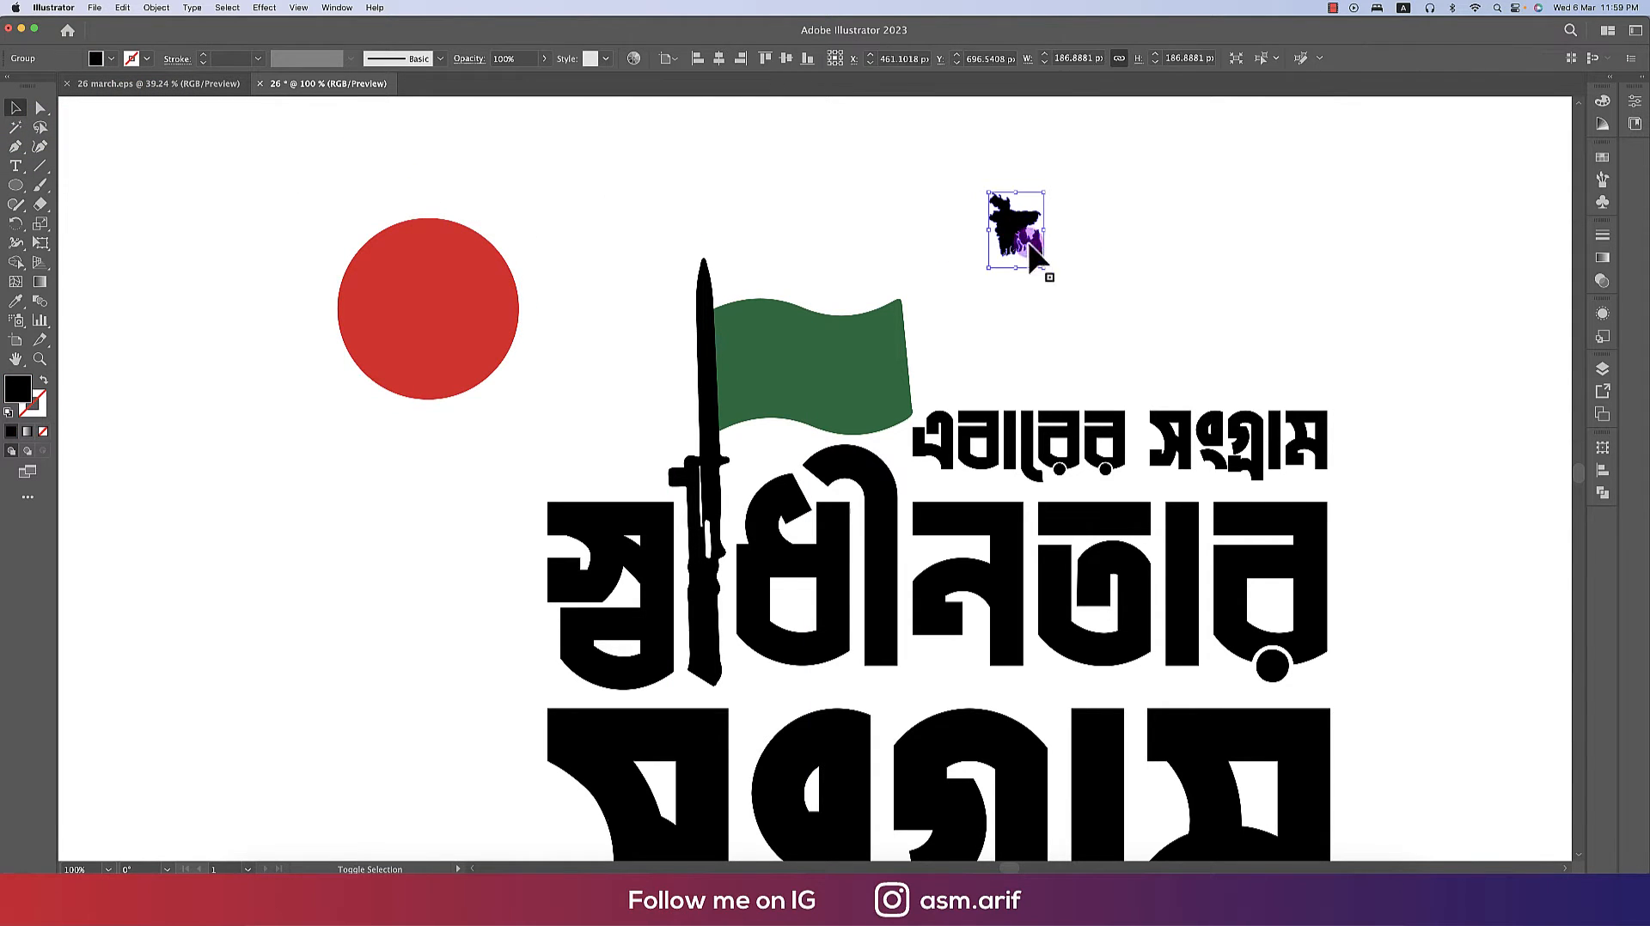
drag(436, 303, 425, 308)
- Bring the map in front of the red circle
right_click(425, 311)
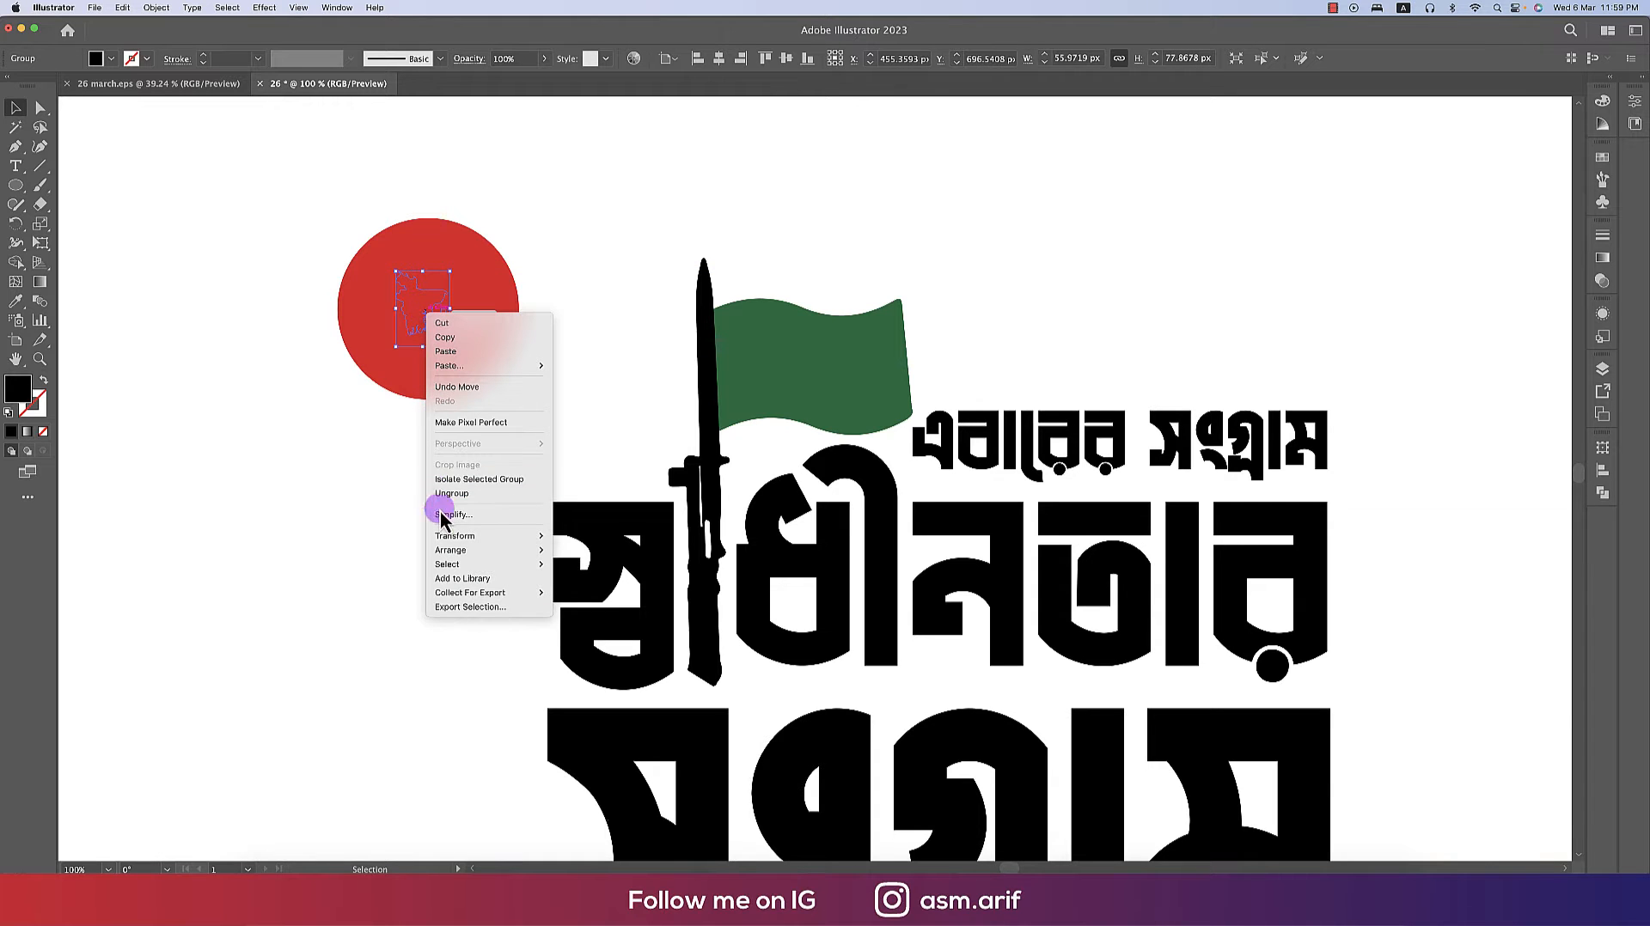
mouse_move(476, 555)
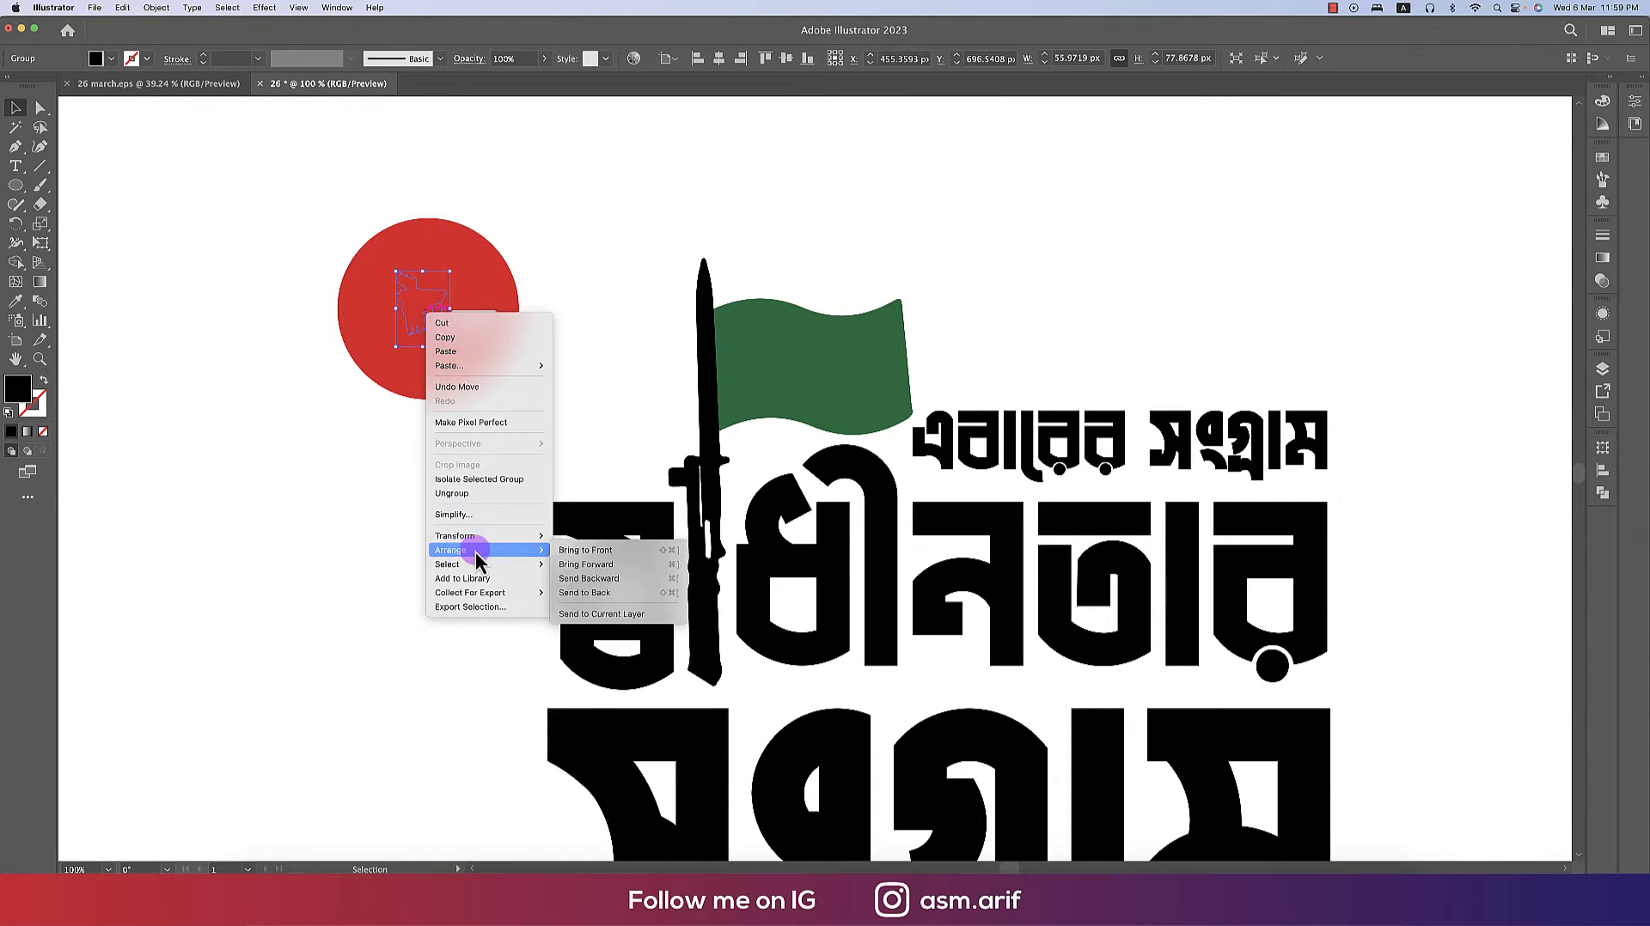
click(584, 552)
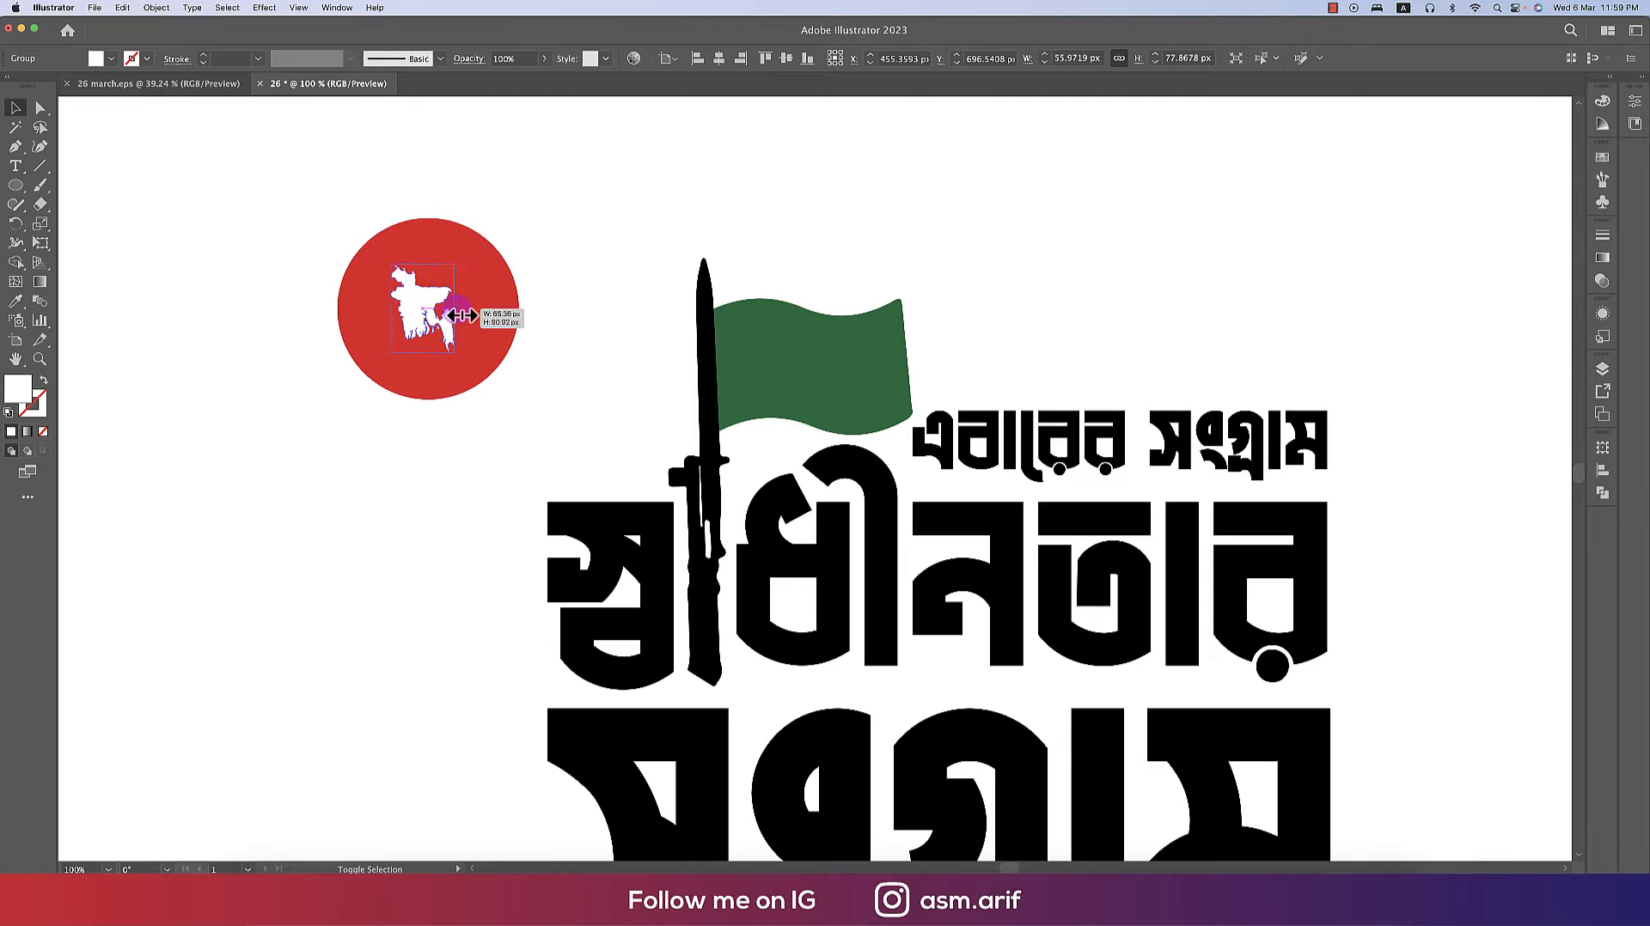
- Select the map together with the red circle and align them centrally on each other
shift+click(507, 315)
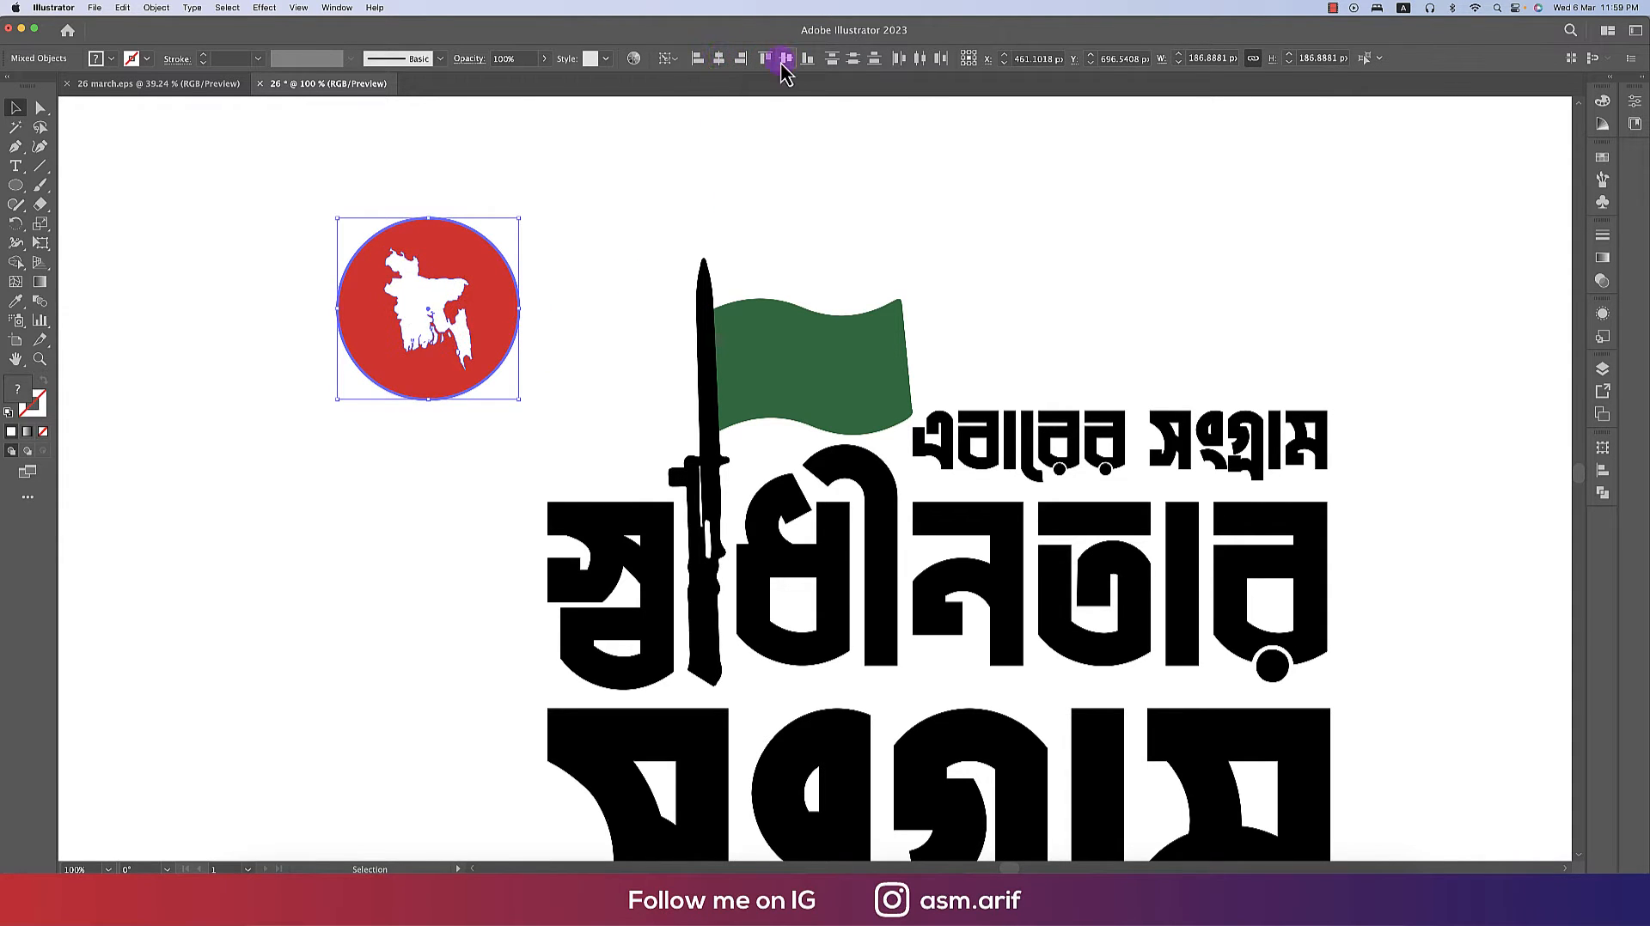
click(542, 309)
drag(550, 236, 353, 461)
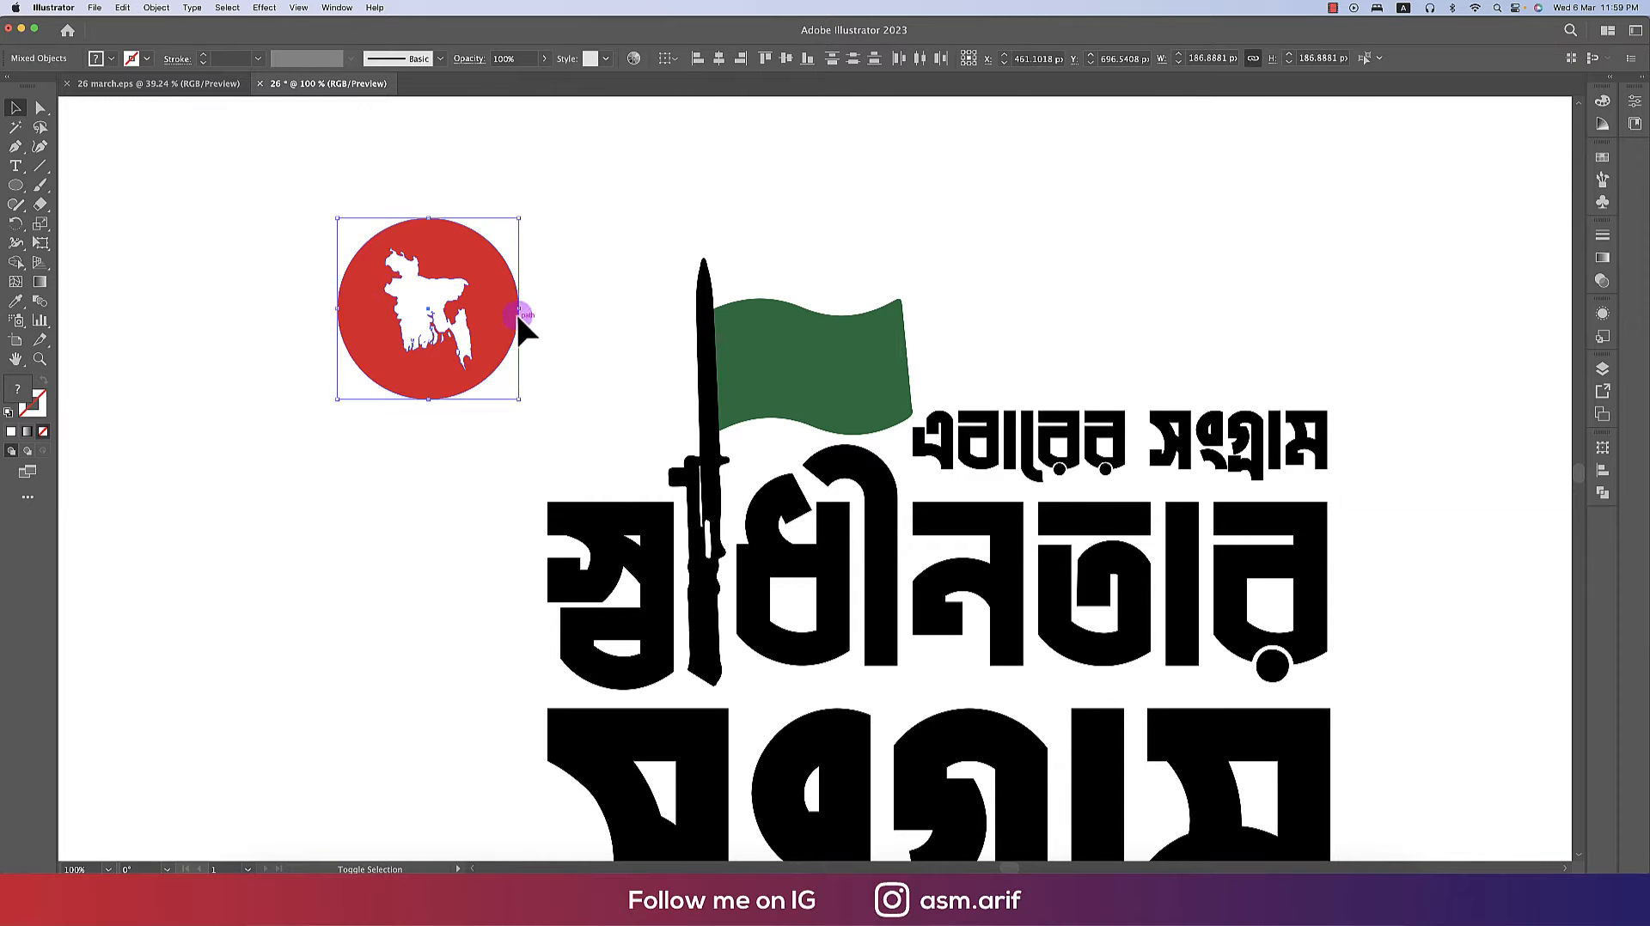
- Scale the map-and-circle emblem down to about 76 px and place it in the middle of the flag
drag(520, 315, 412, 309)
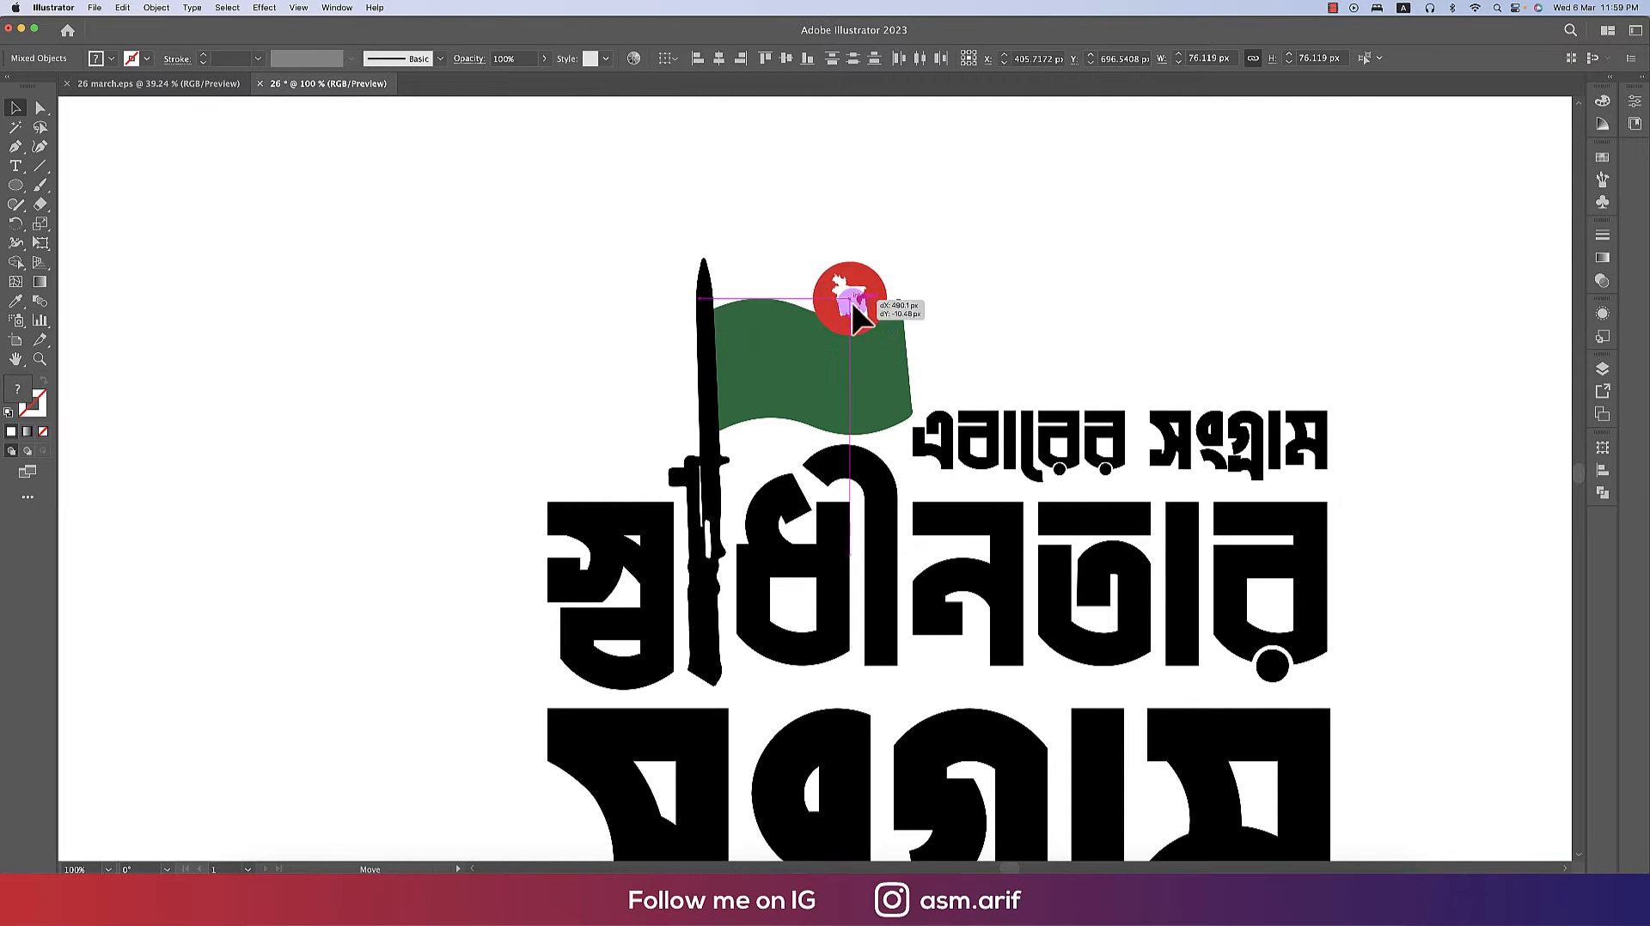
drag(812, 361, 806, 364)
- Select all the logo artwork and group it
scroll(807, 365, up, 3)
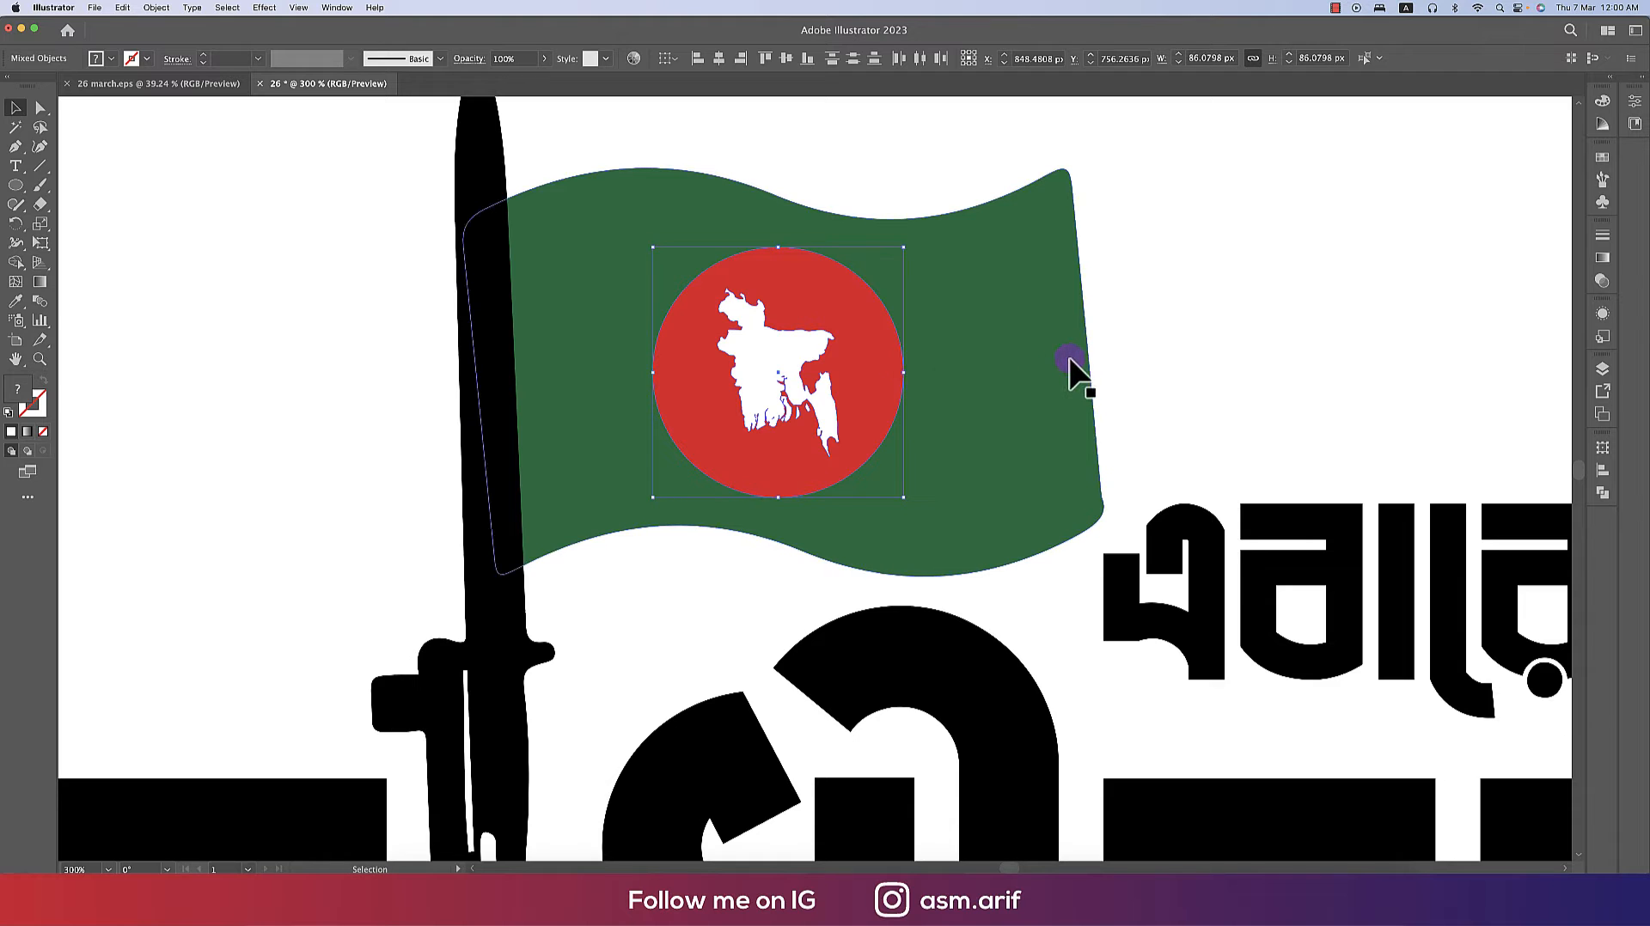
scroll(882, 408, down, 3)
click(622, 279)
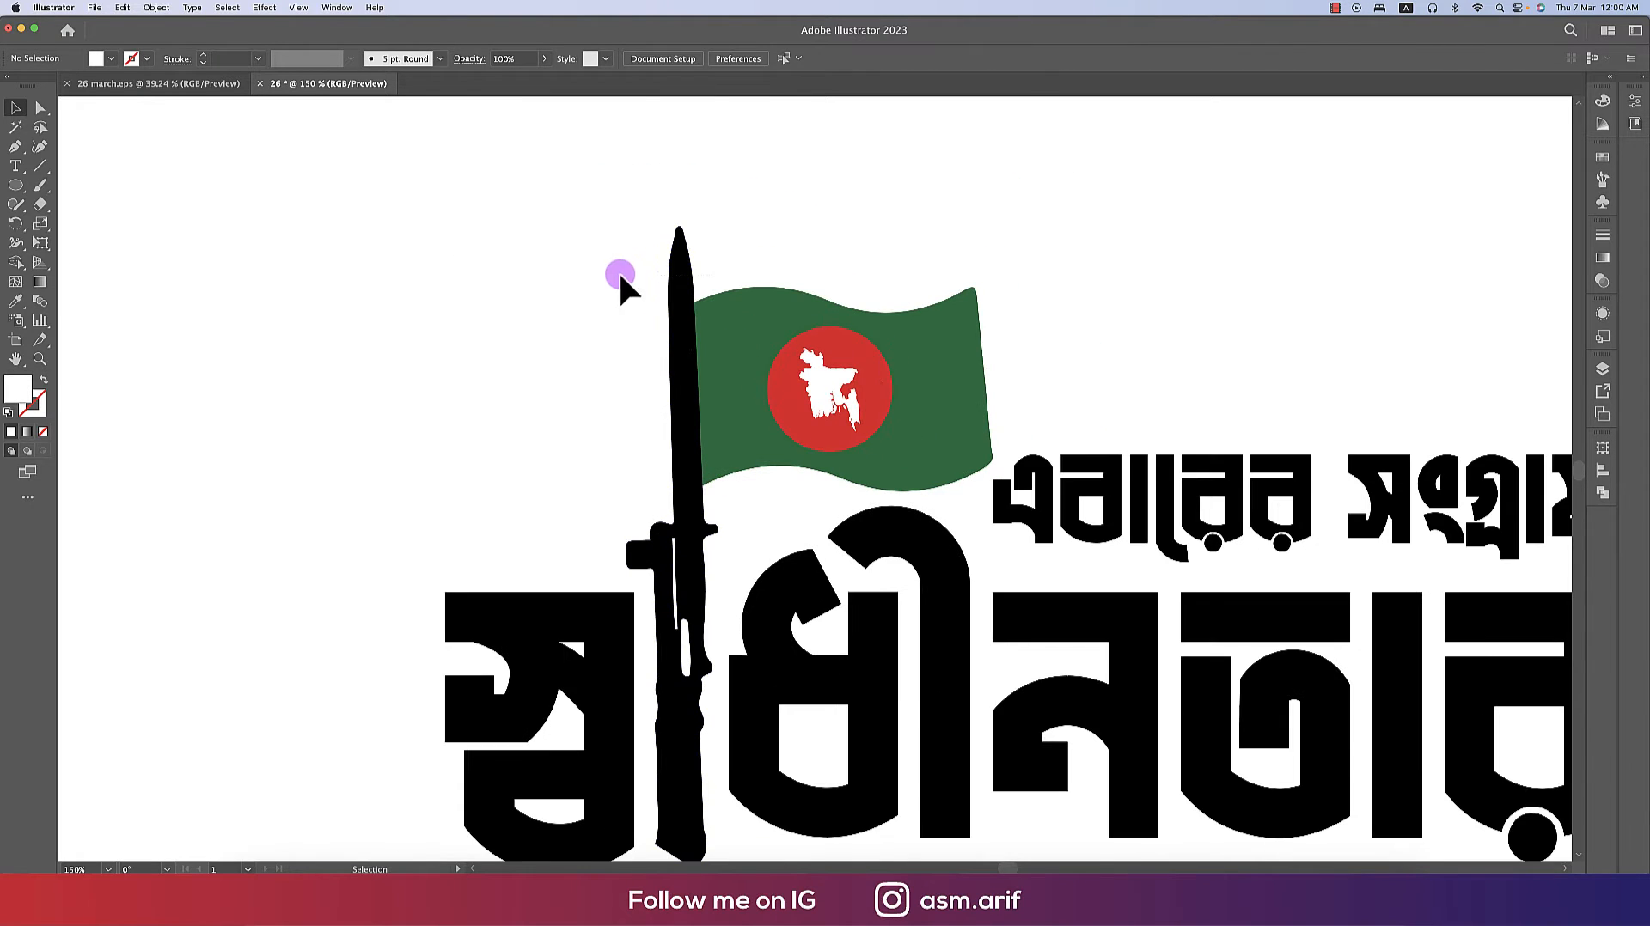
drag(907, 375, 907, 376)
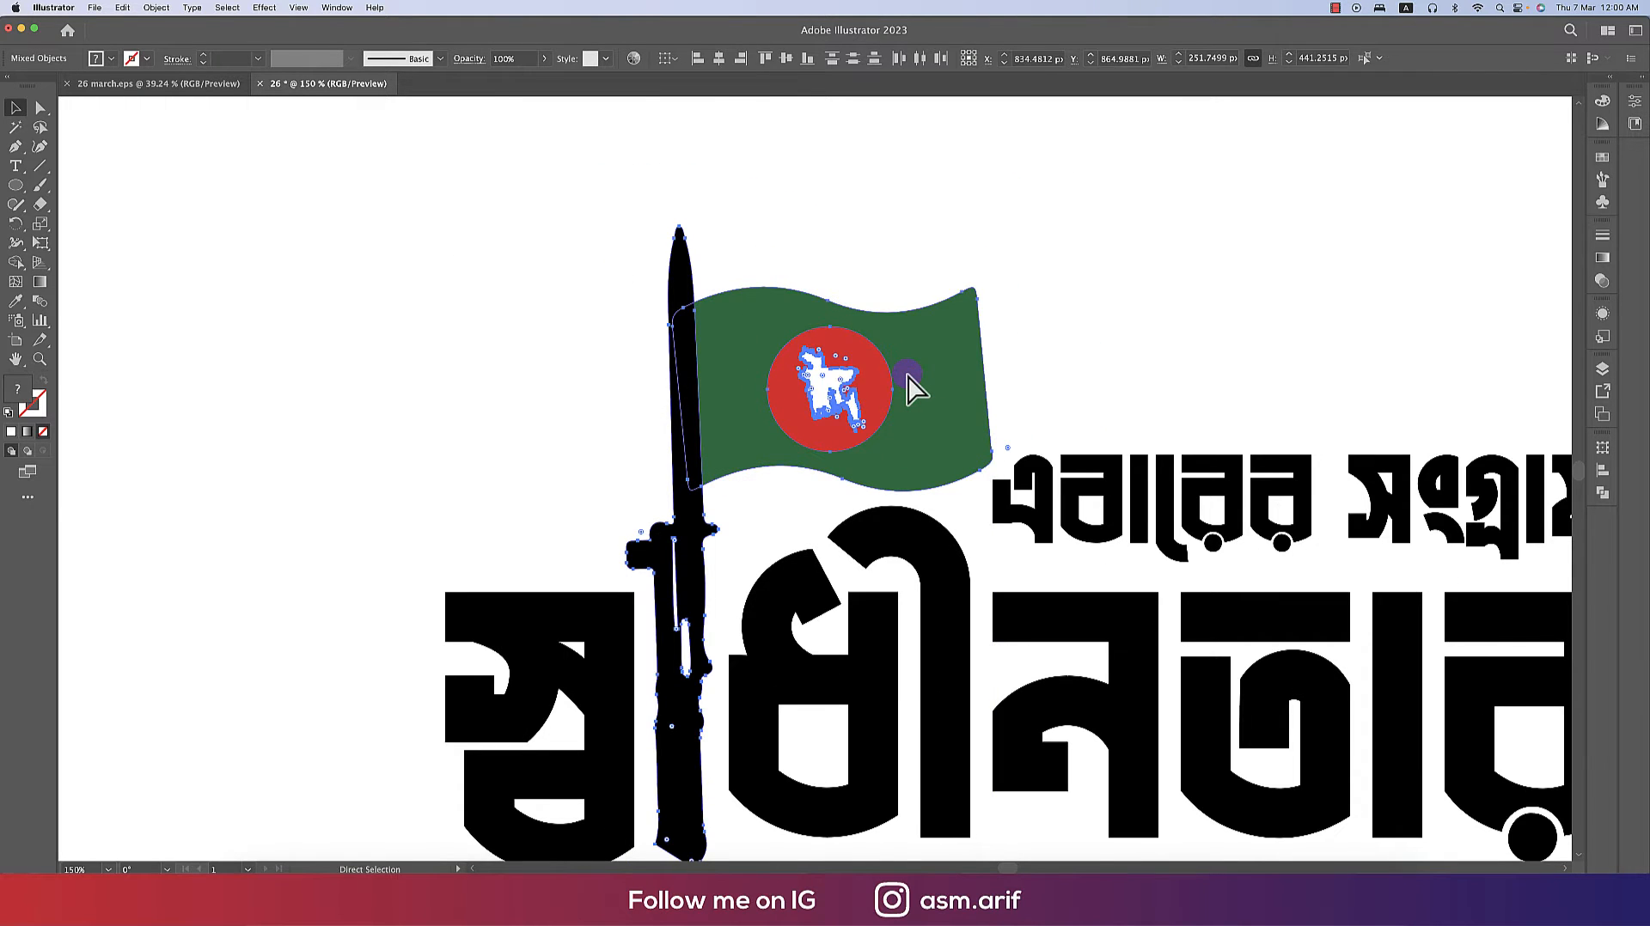
key(cmd+g)
- Duplicate the grouped logo to a spot beside the artboard
scroll(1073, 480, down, 4)
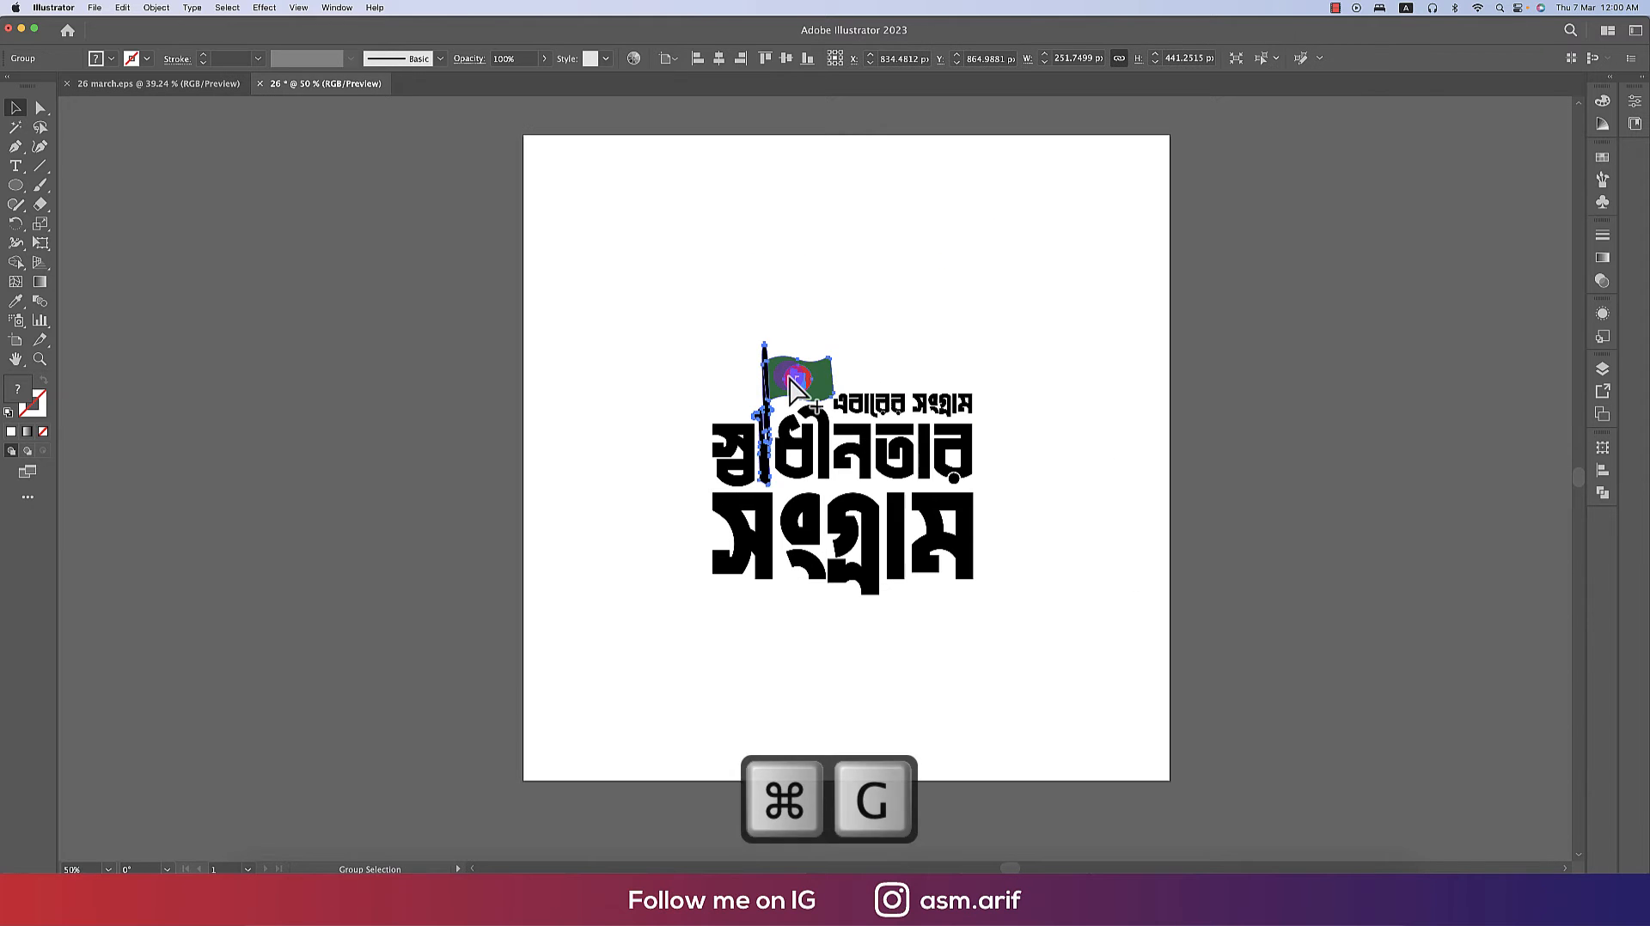
click(1074, 480)
drag(649, 286, 1055, 679)
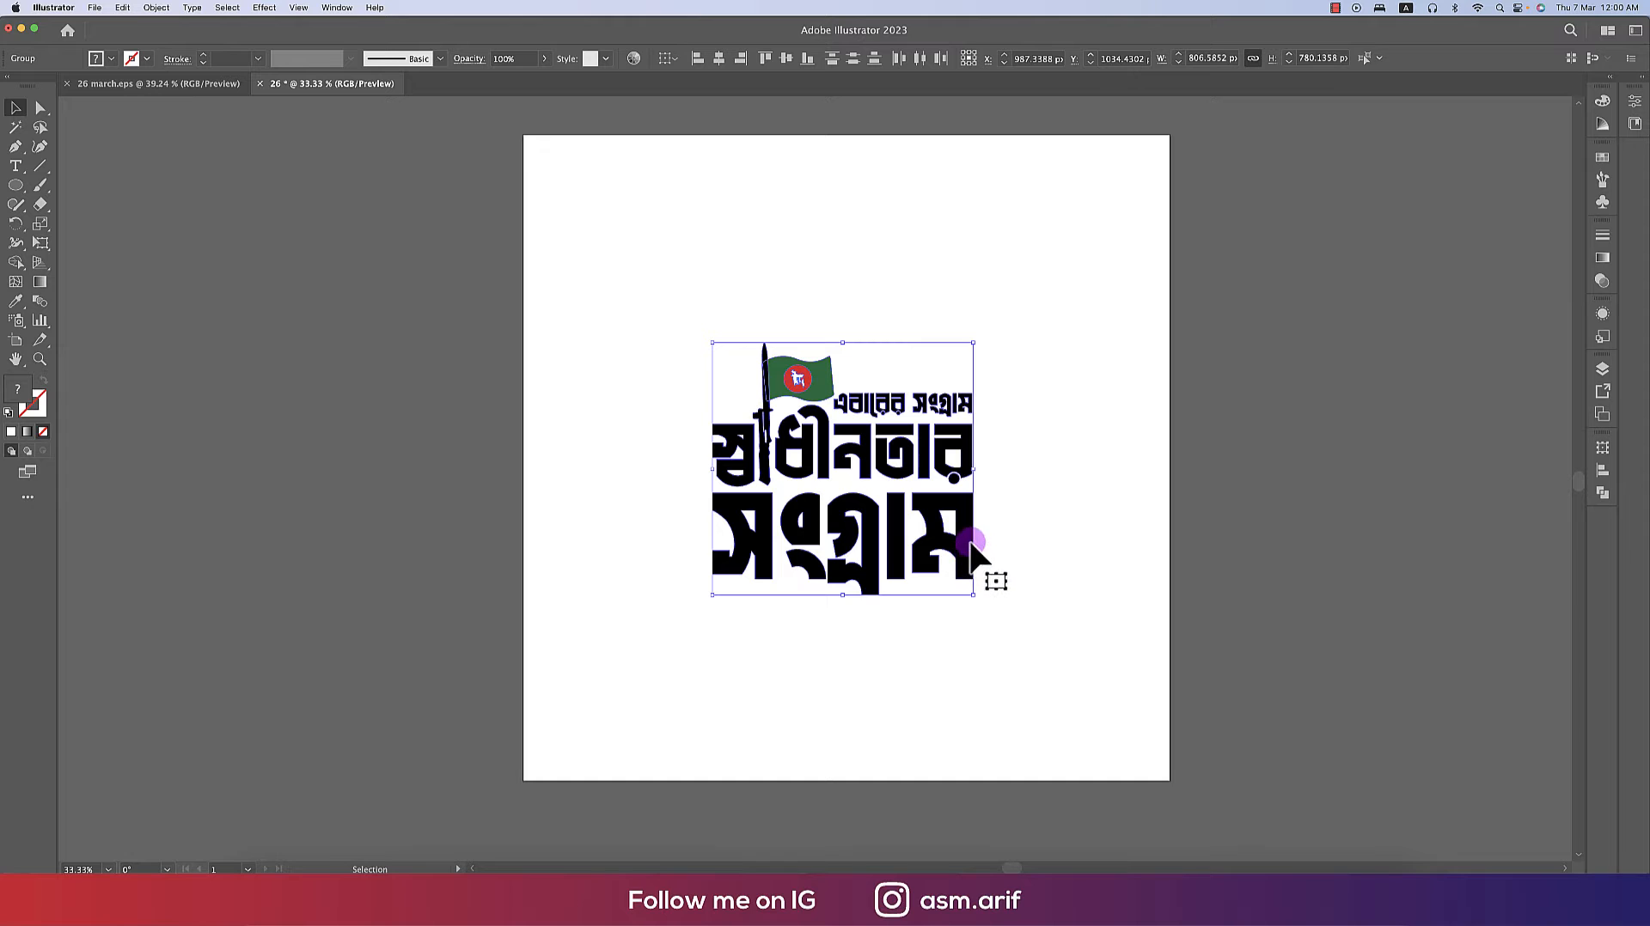
drag(968, 551, 453, 500)
click(838, 507)
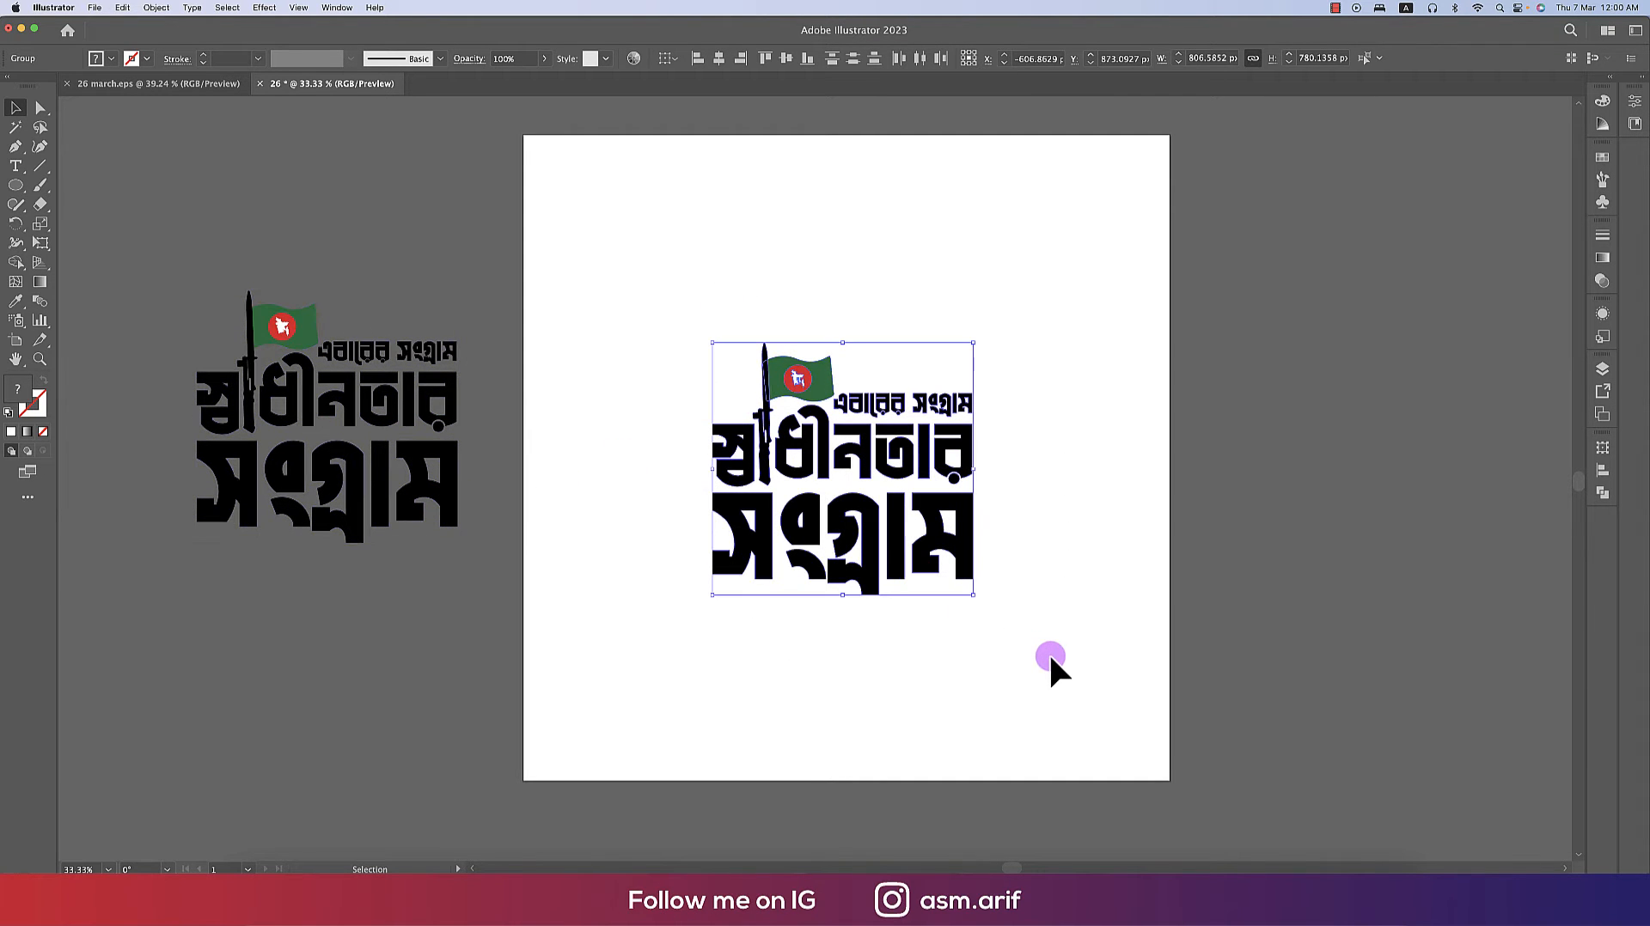
- Apply Offset Path to the logo with a 40 px offset and Round joins
click(161, 10)
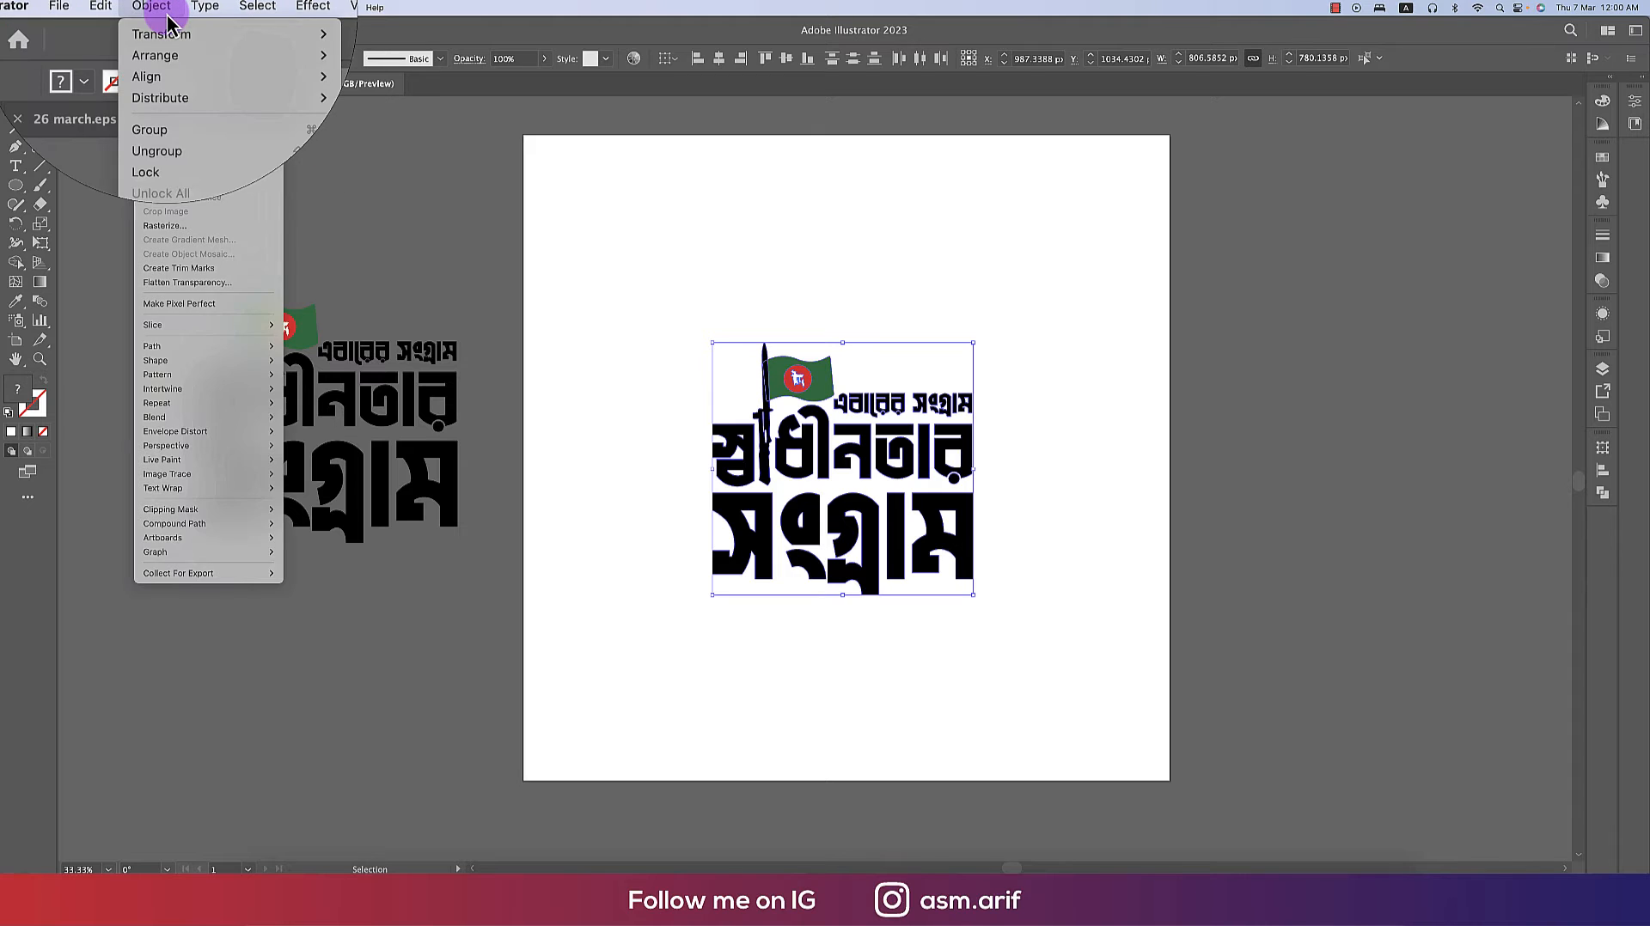
click(189, 183)
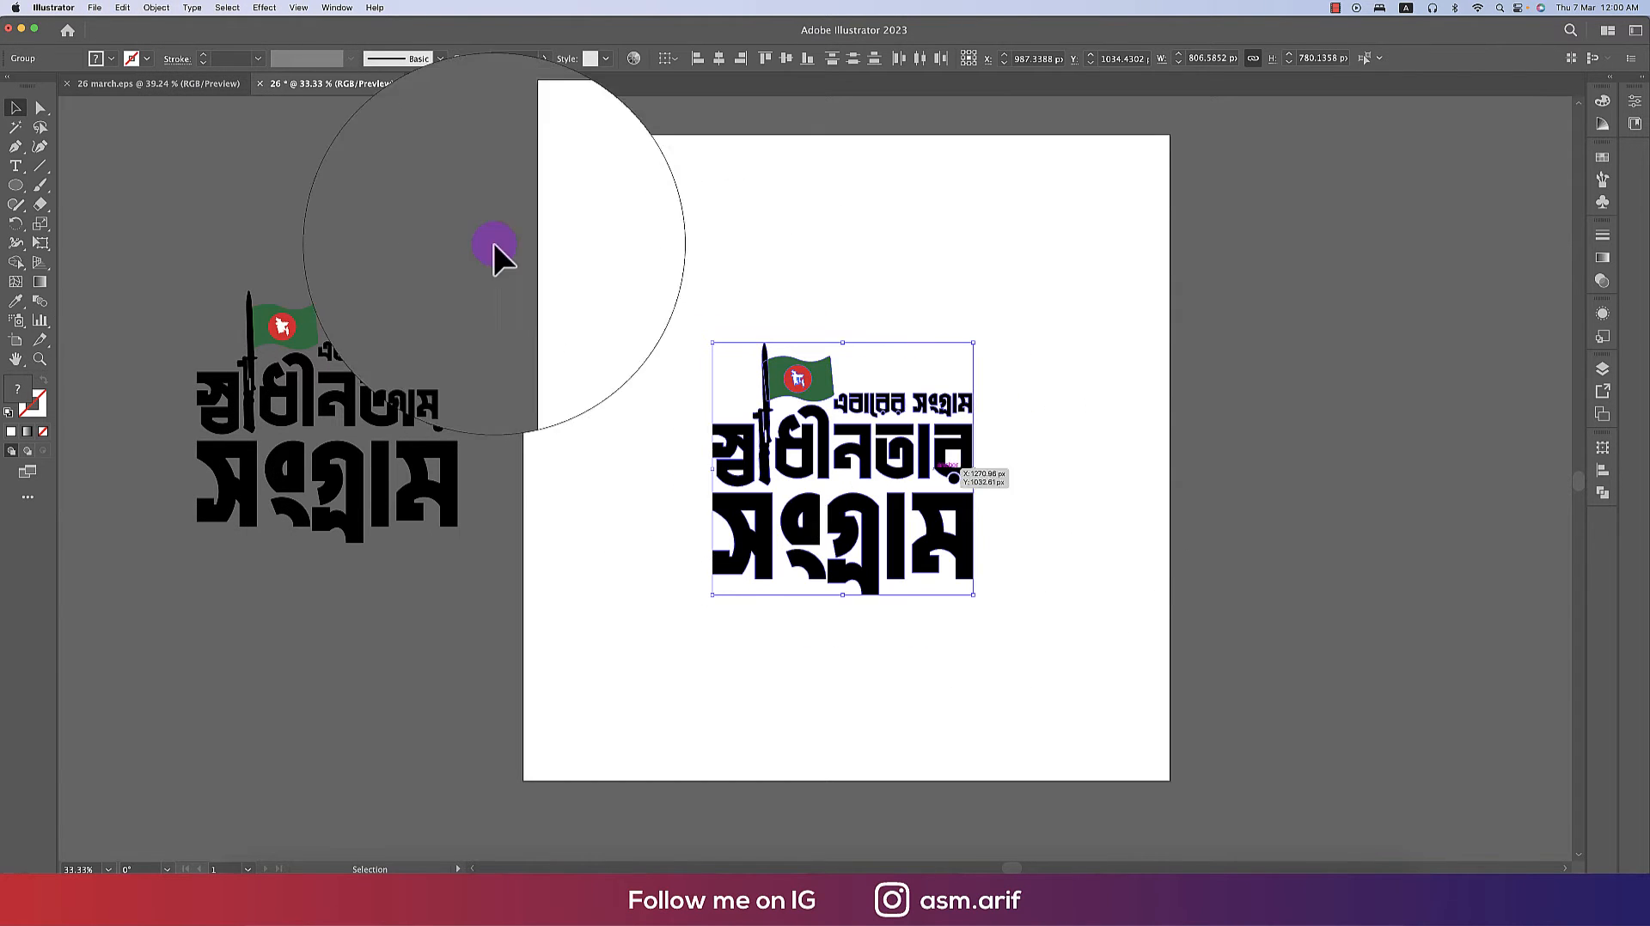
click(157, 8)
mouse_move(196, 403)
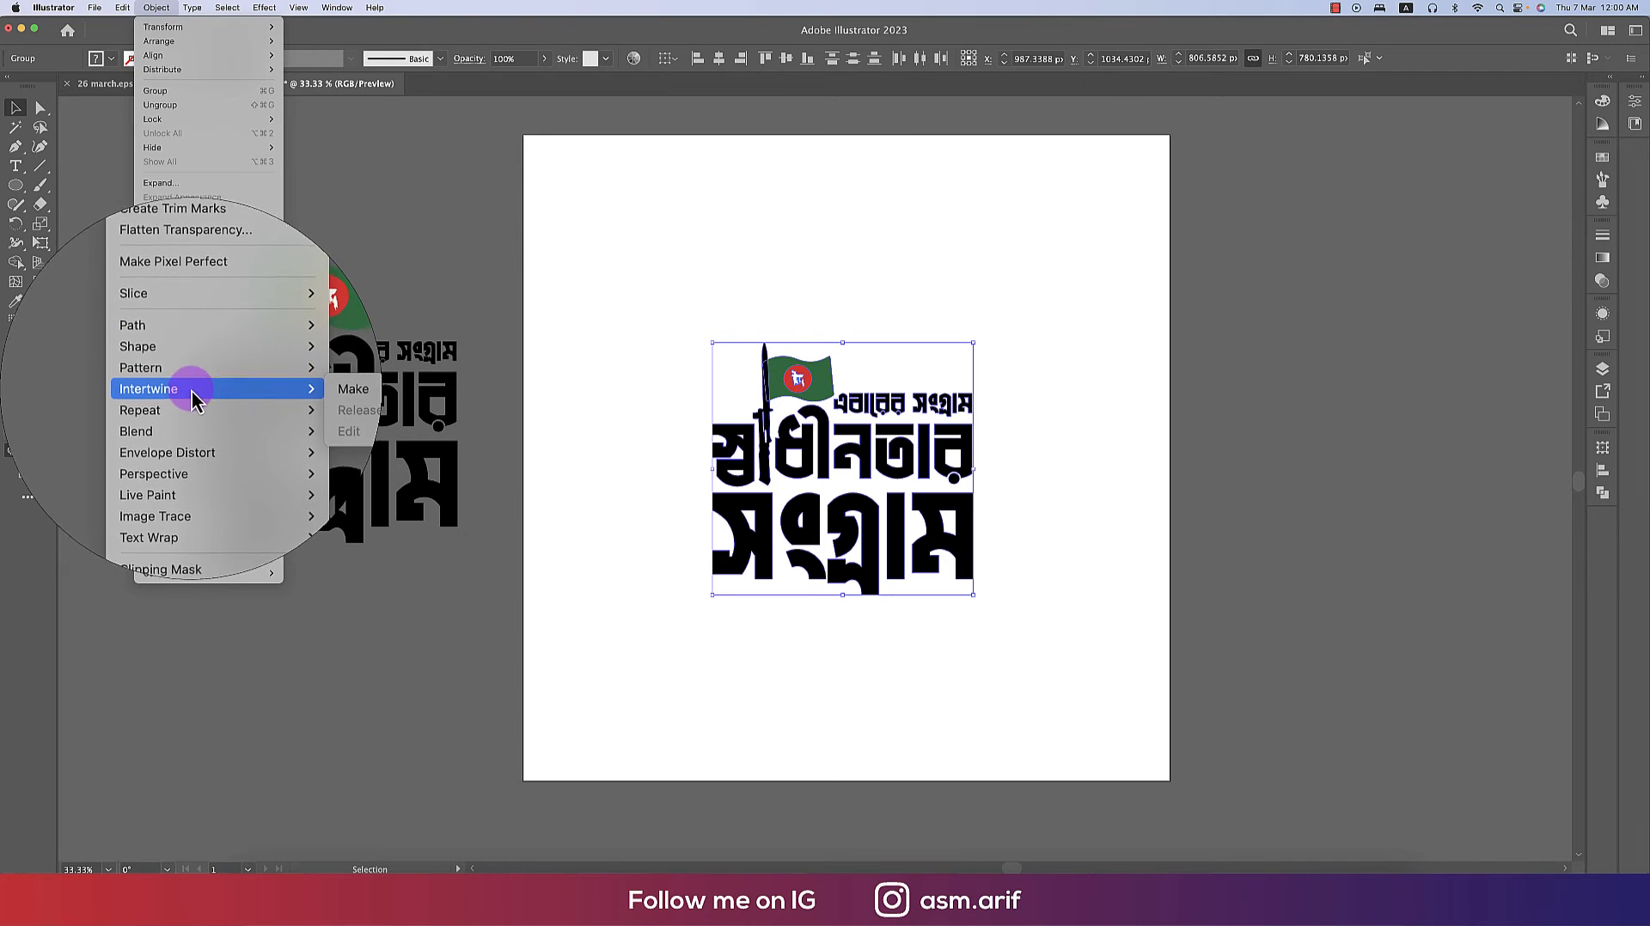
mouse_move(192, 342)
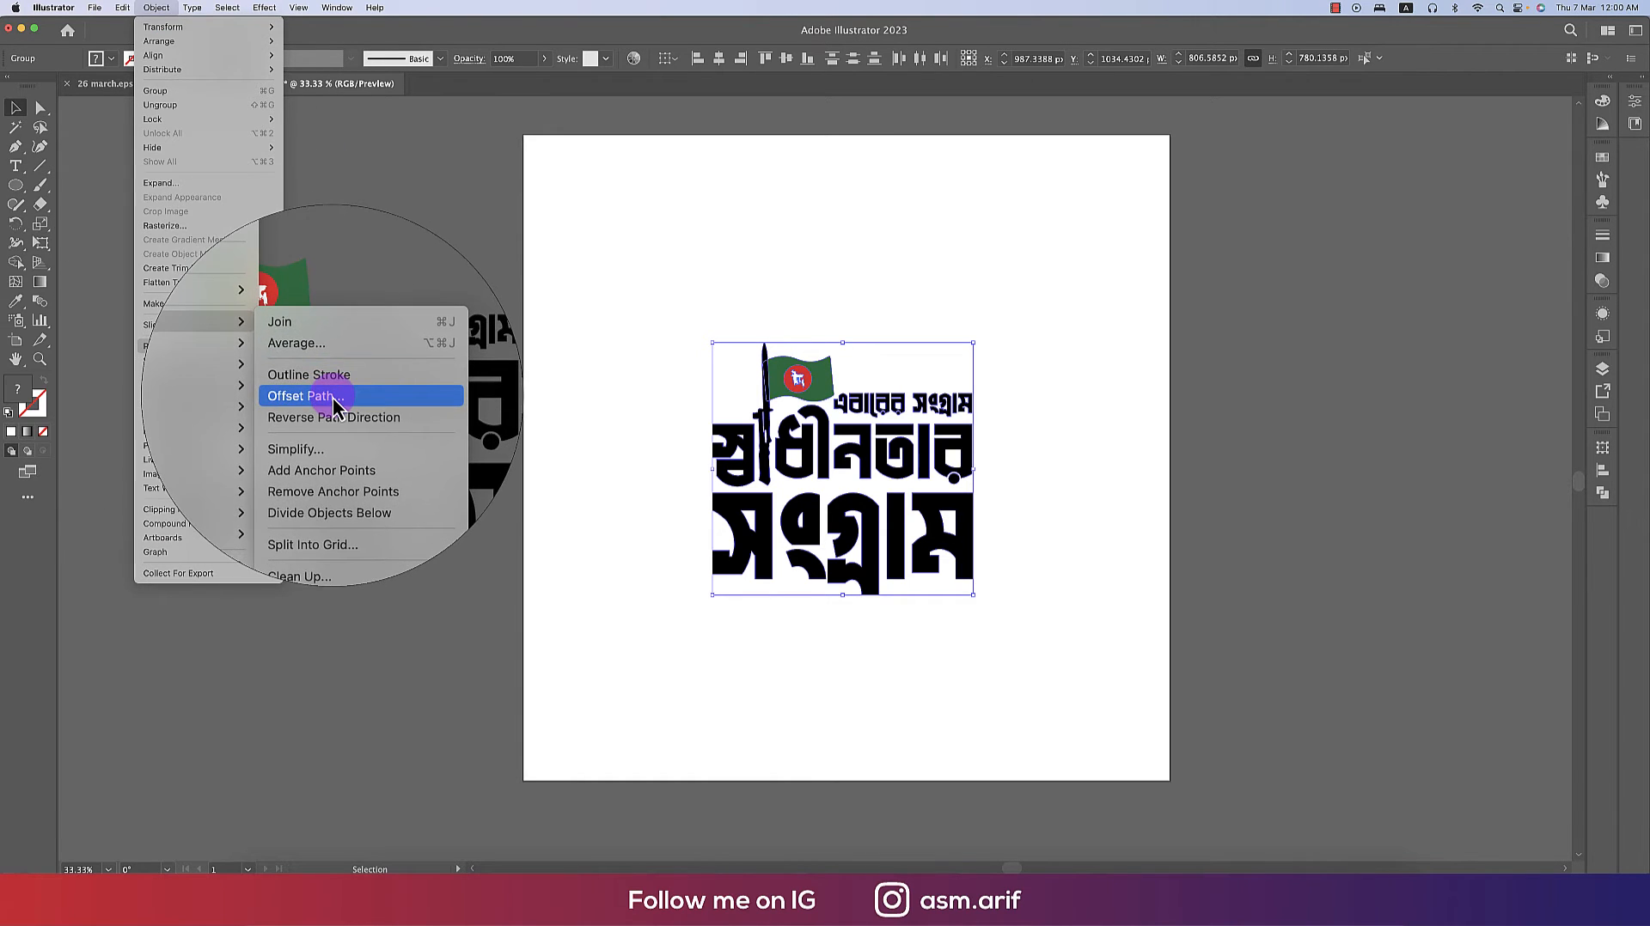
click(327, 400)
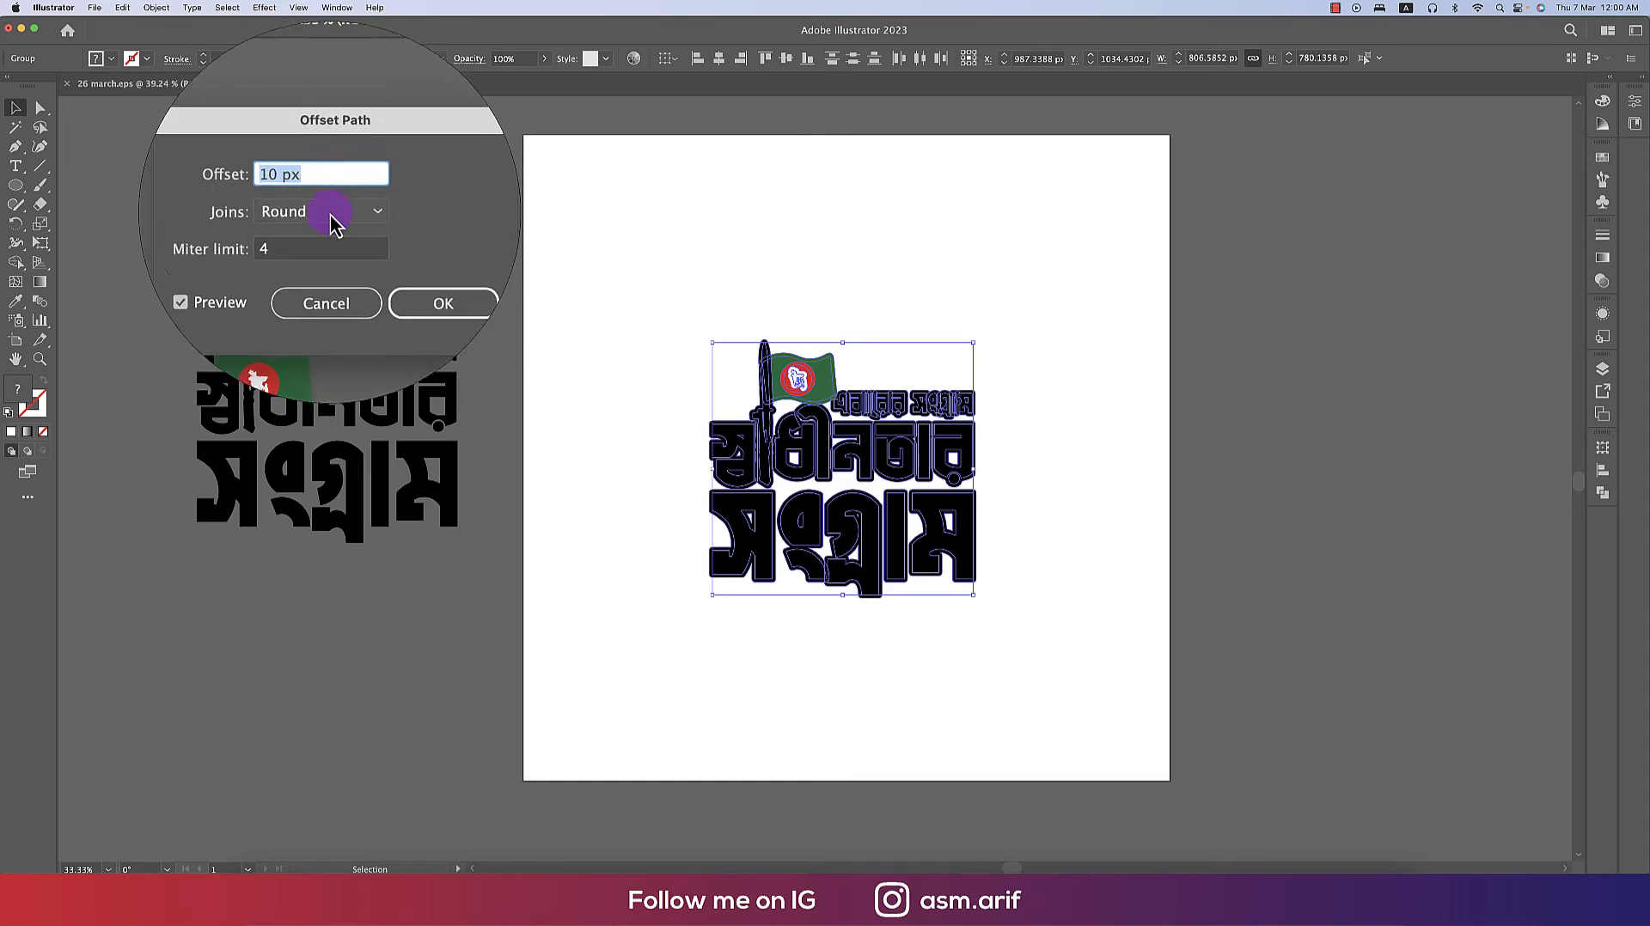
click(327, 187)
key(Up)
key(Up)
key(Up)
key(Up)
key(Up)
key(Up)
key(Up)
key(Up)
key(Up)
key(Up)
key(Up)
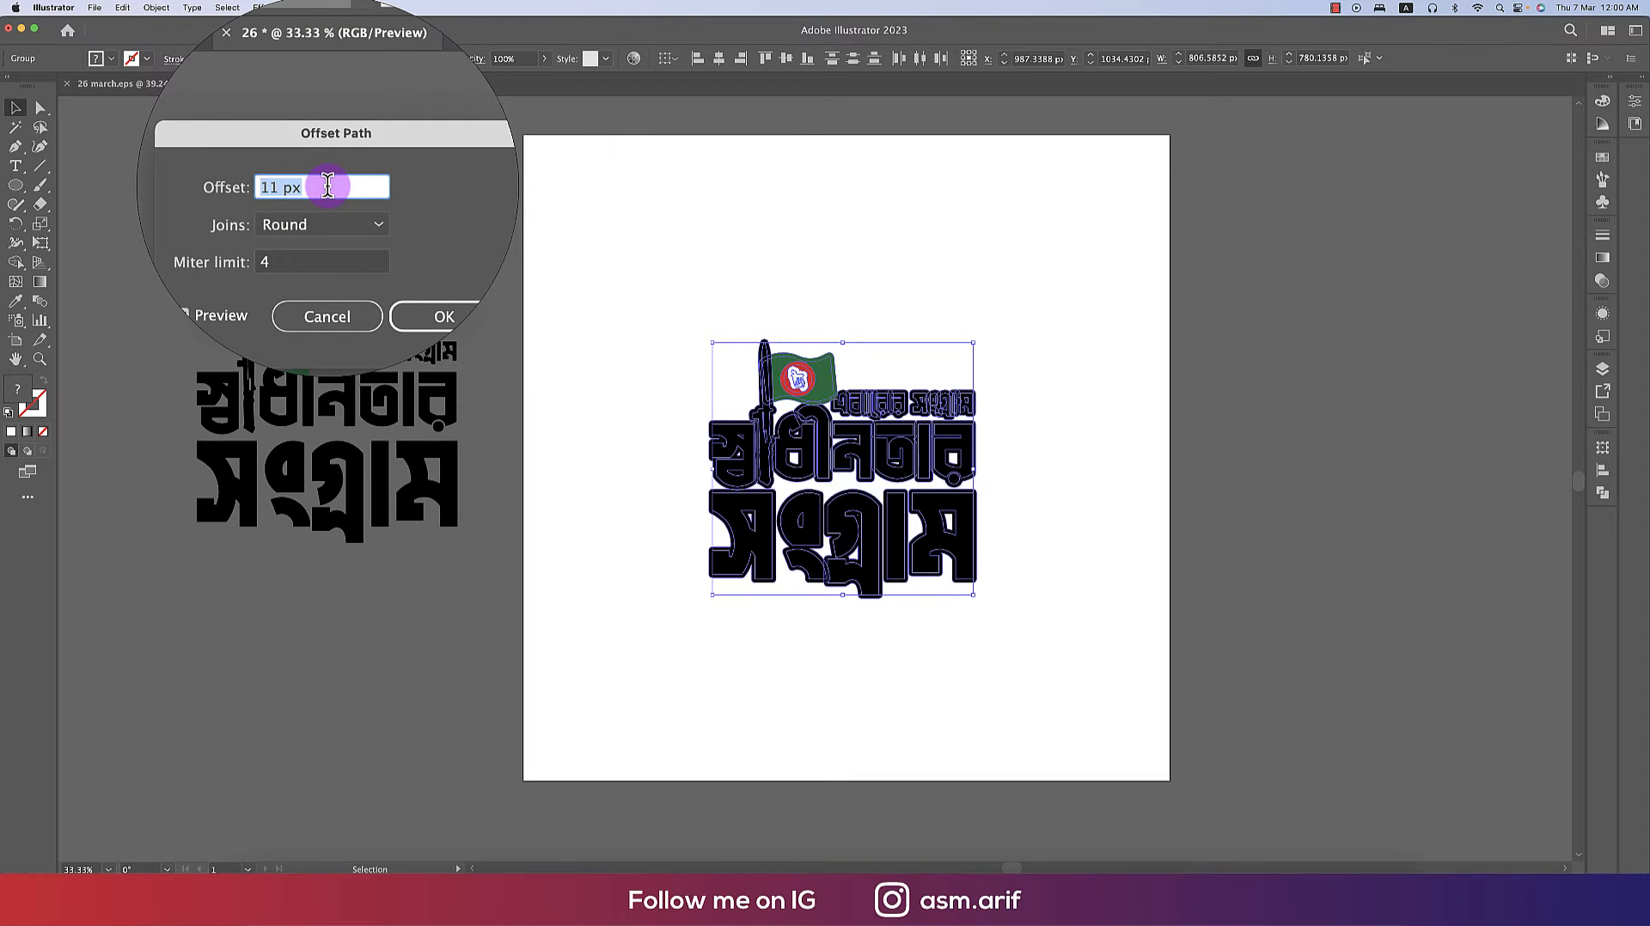
key(Up)
key(Up)
key(Up)
key(Up)
key(Up)
key(Up)
key(Up)
key(Up)
key(Up)
key(Up)
key(Up)
key(Up)
key(Up)
key(Up)
key(Up)
key(Up)
key(Up)
key(Up)
key(Up)
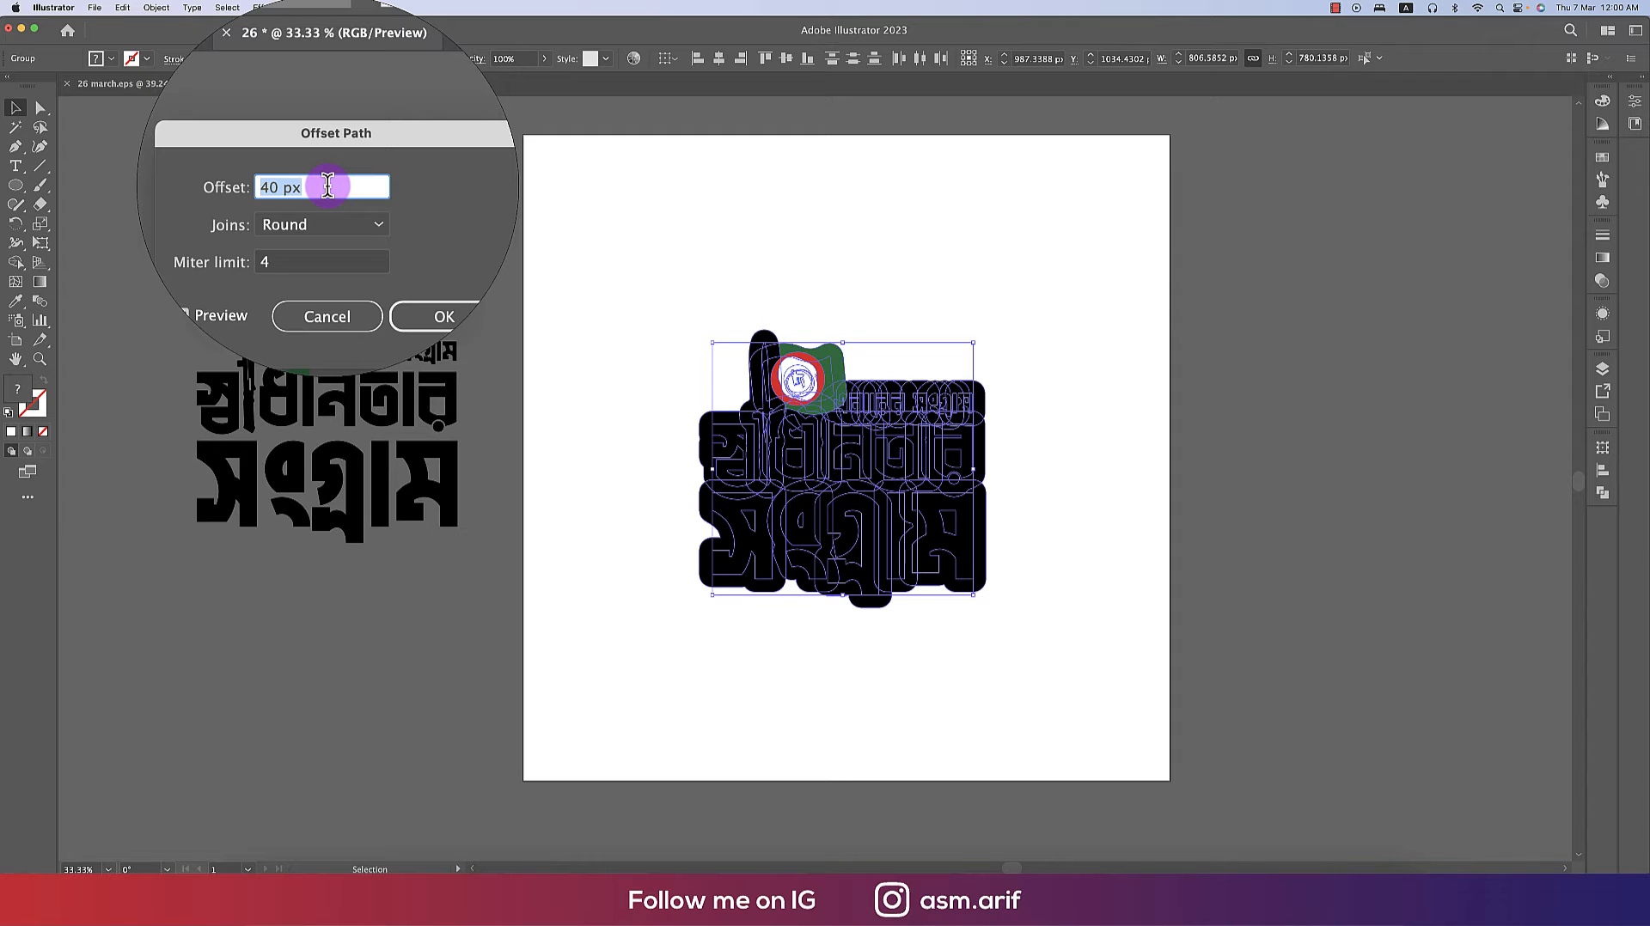
click(405, 268)
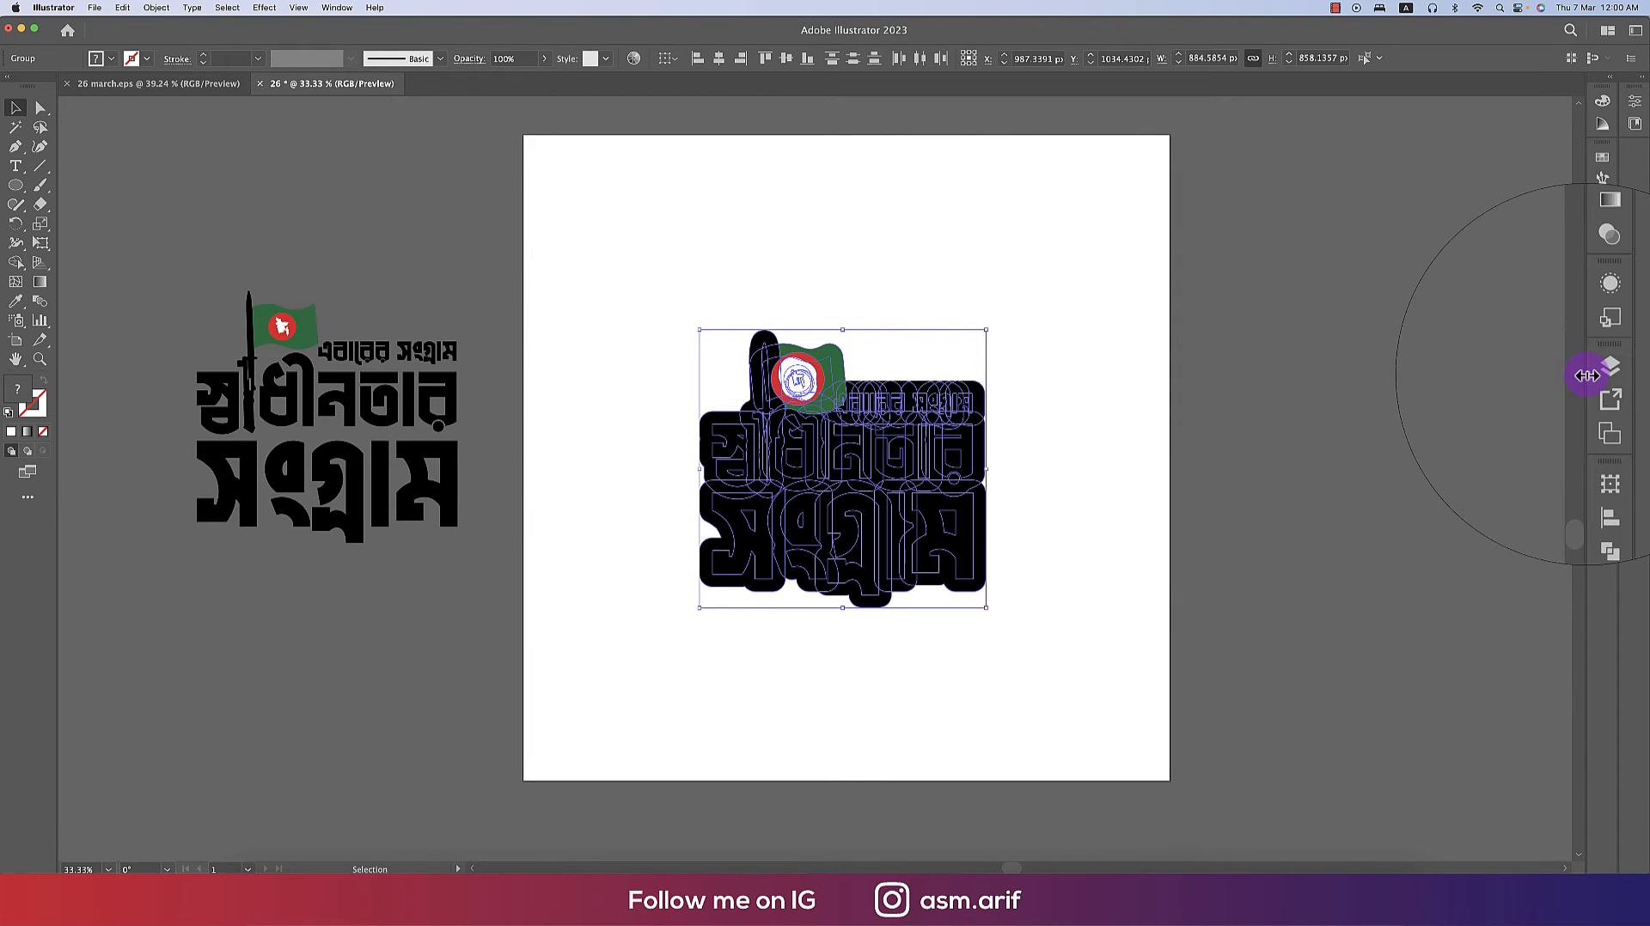
- Unite the offset shapes with Pathfinder and fill the merged outline red
click(1602, 499)
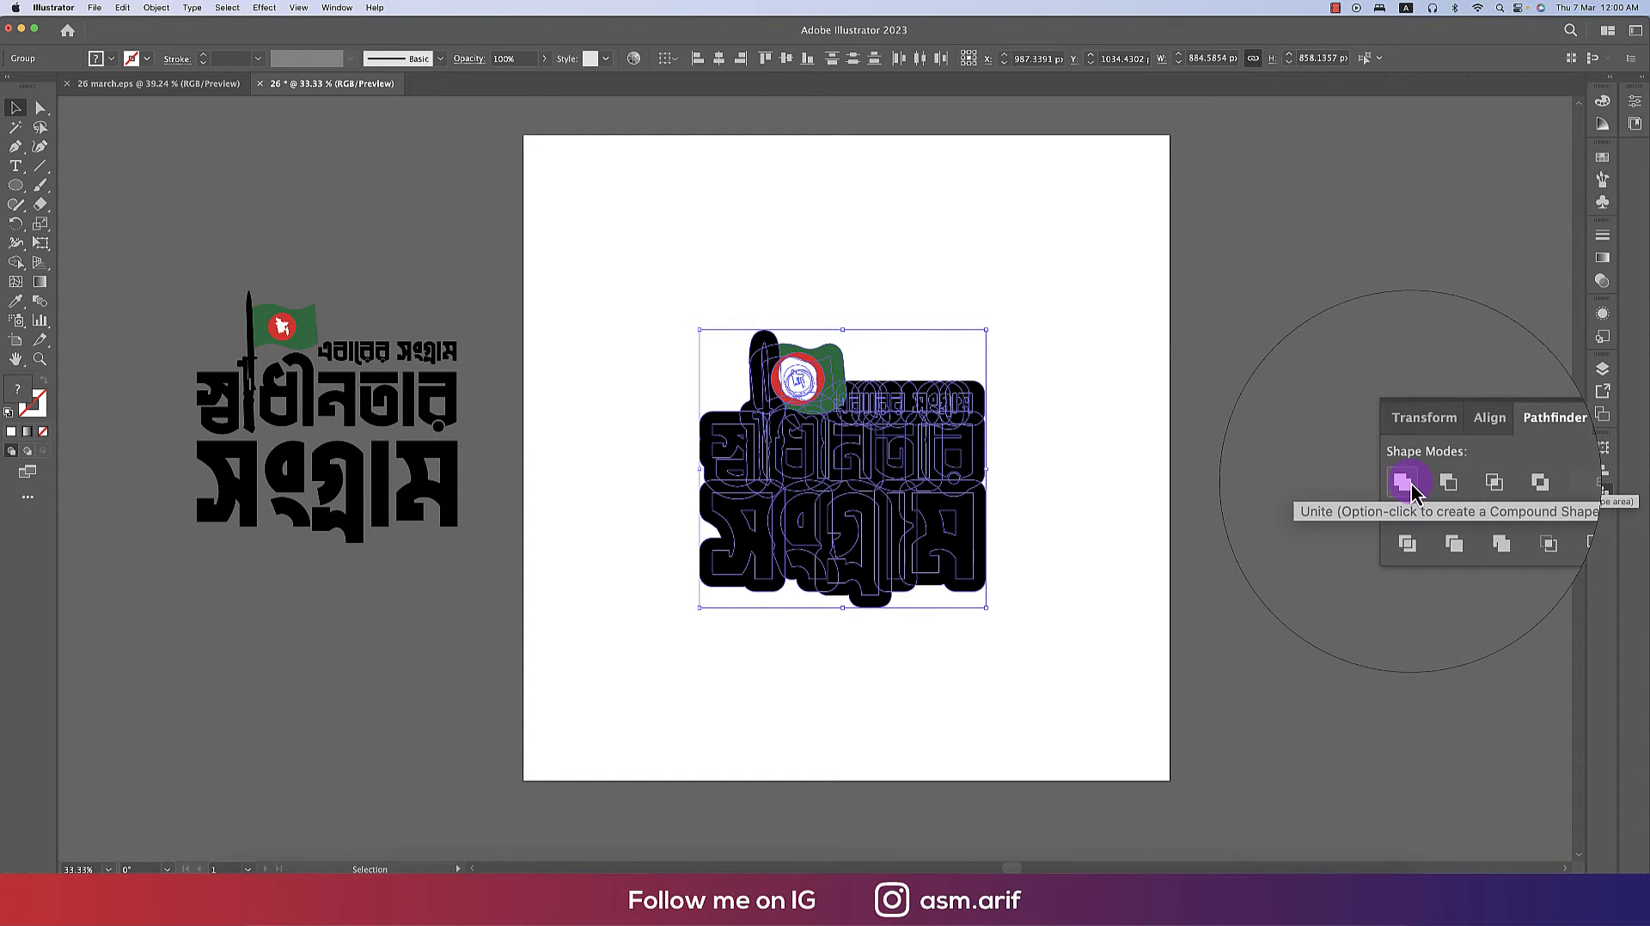
click(1404, 483)
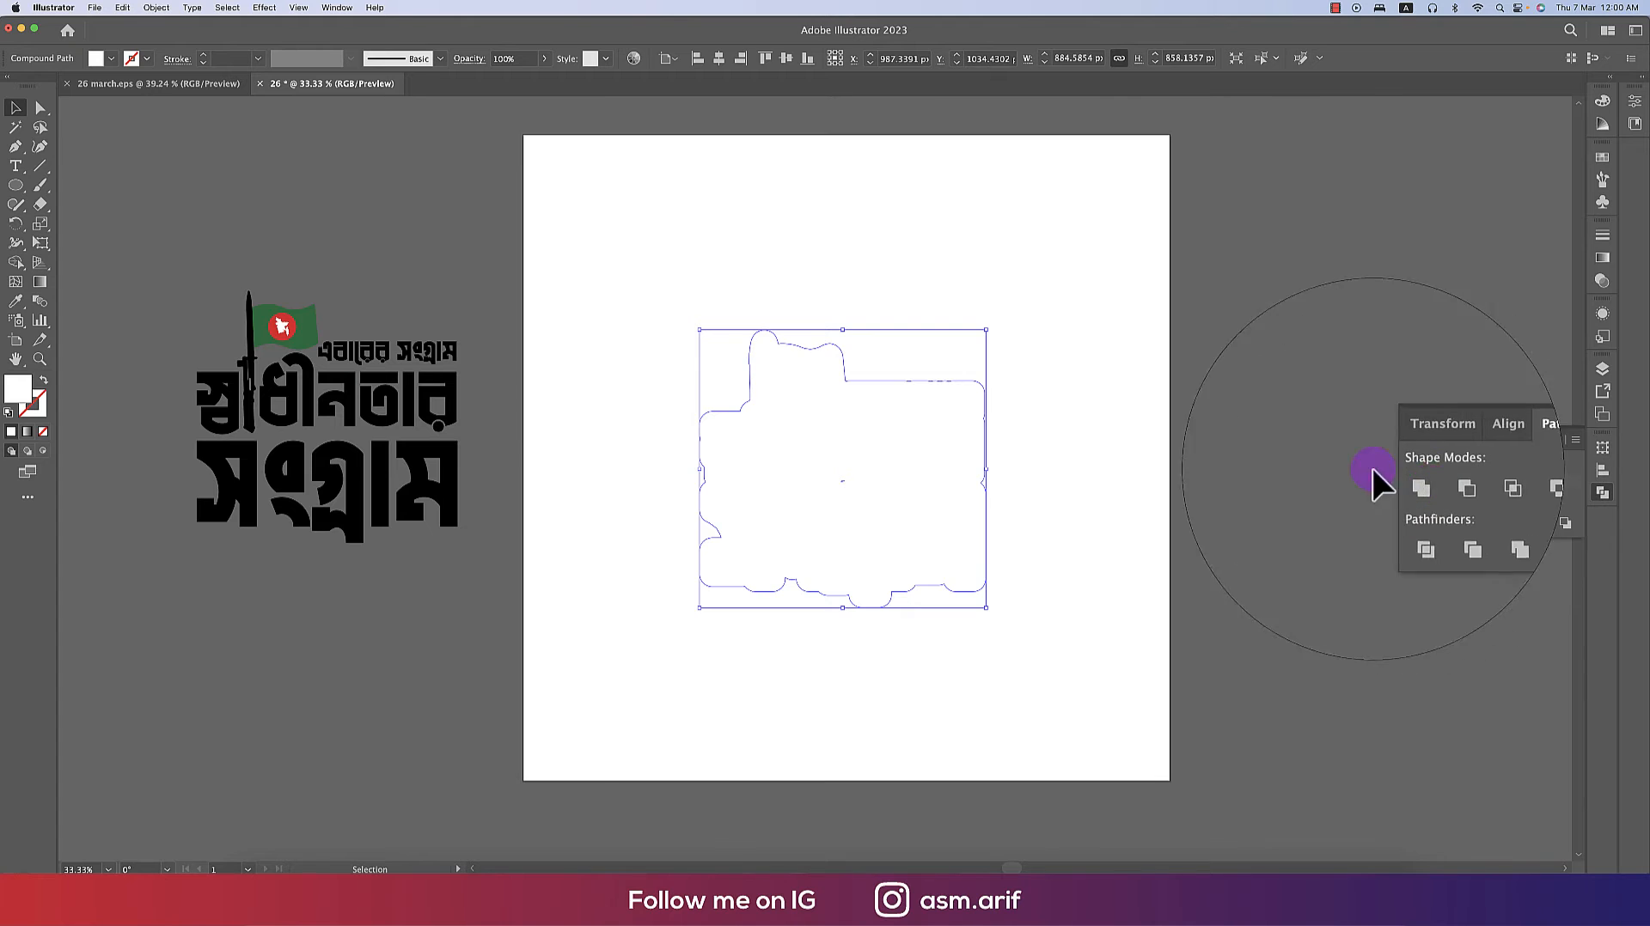
click(111, 59)
click(86, 110)
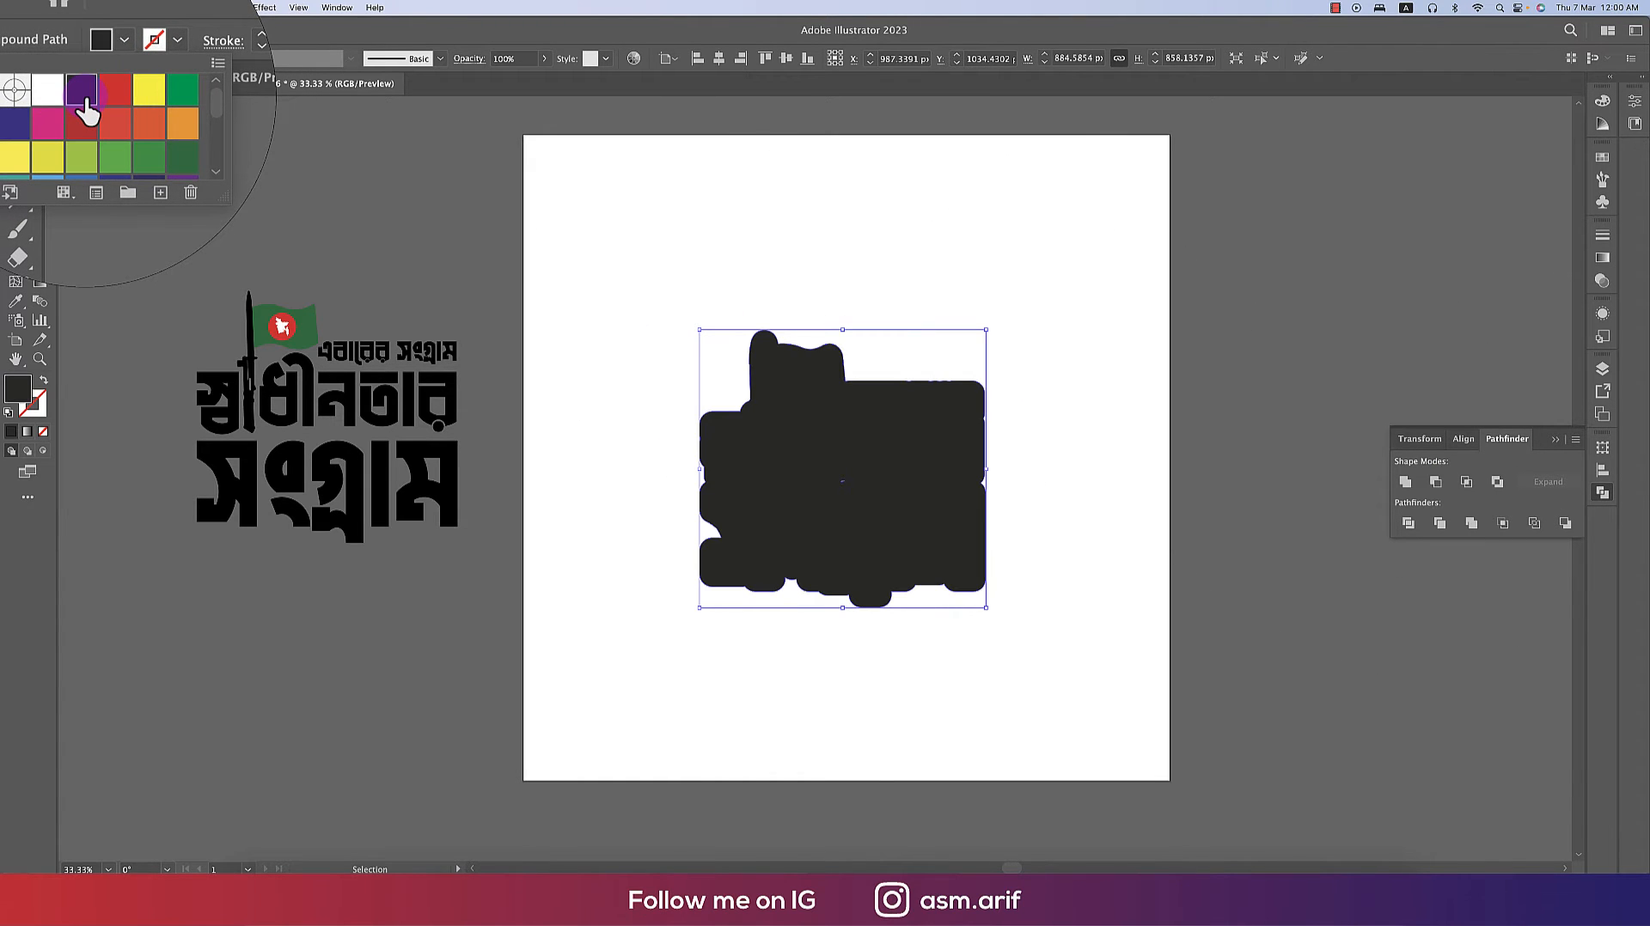
click(114, 90)
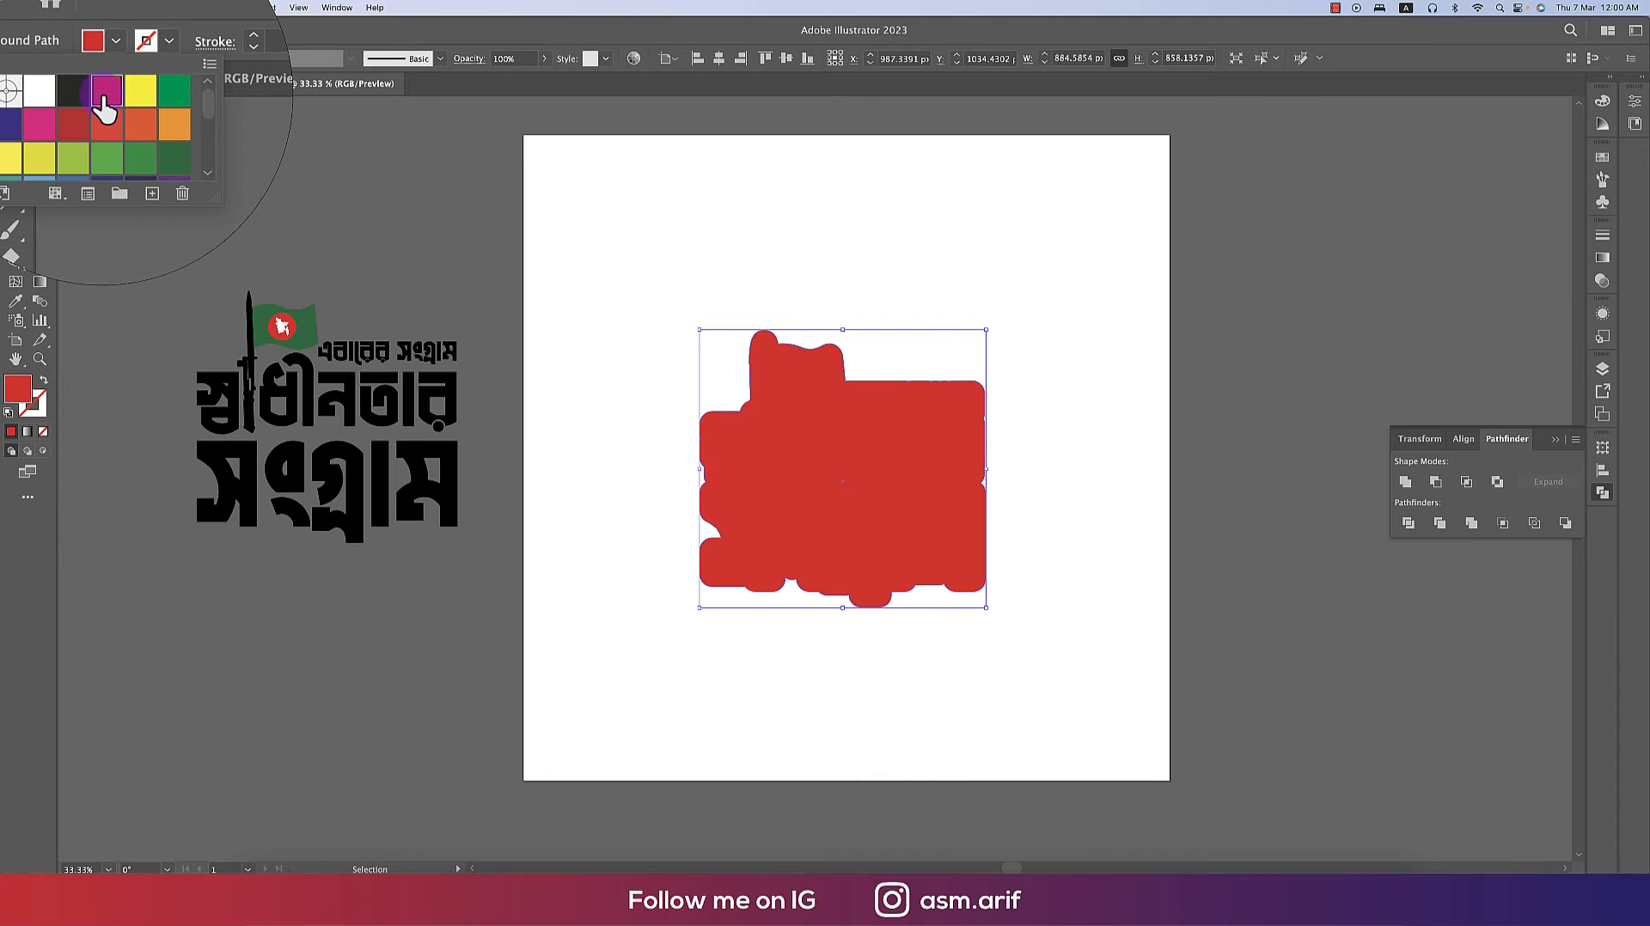
- Move the duplicate logo onto the red outline shape
click(615, 293)
click(624, 283)
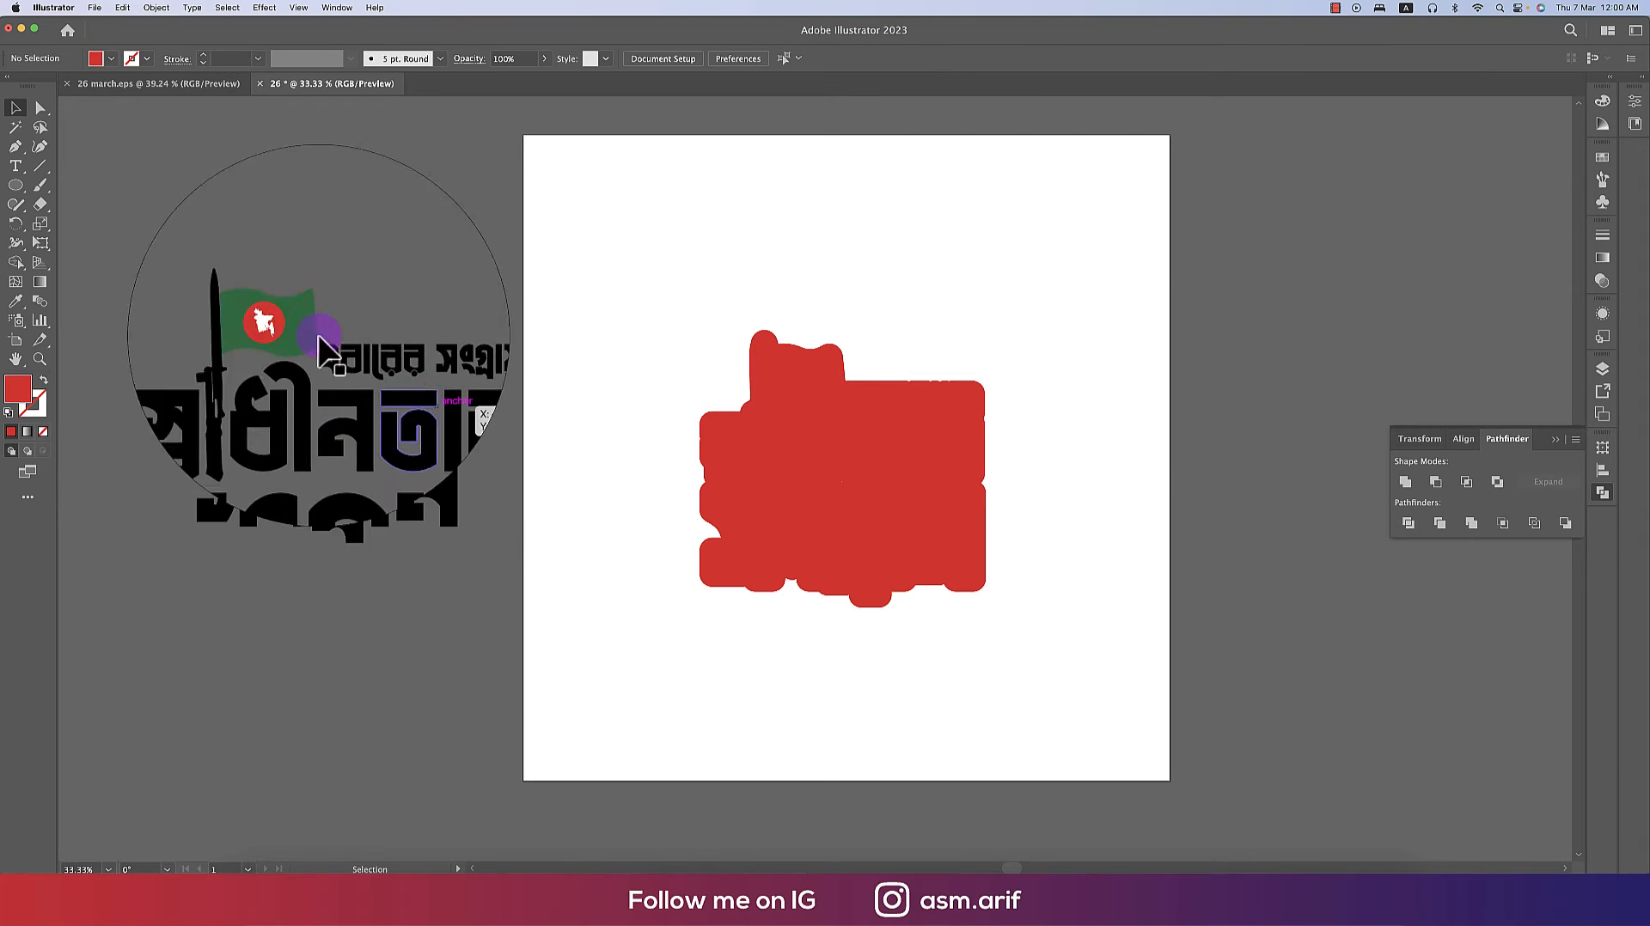
drag(449, 499, 963, 548)
click(1057, 569)
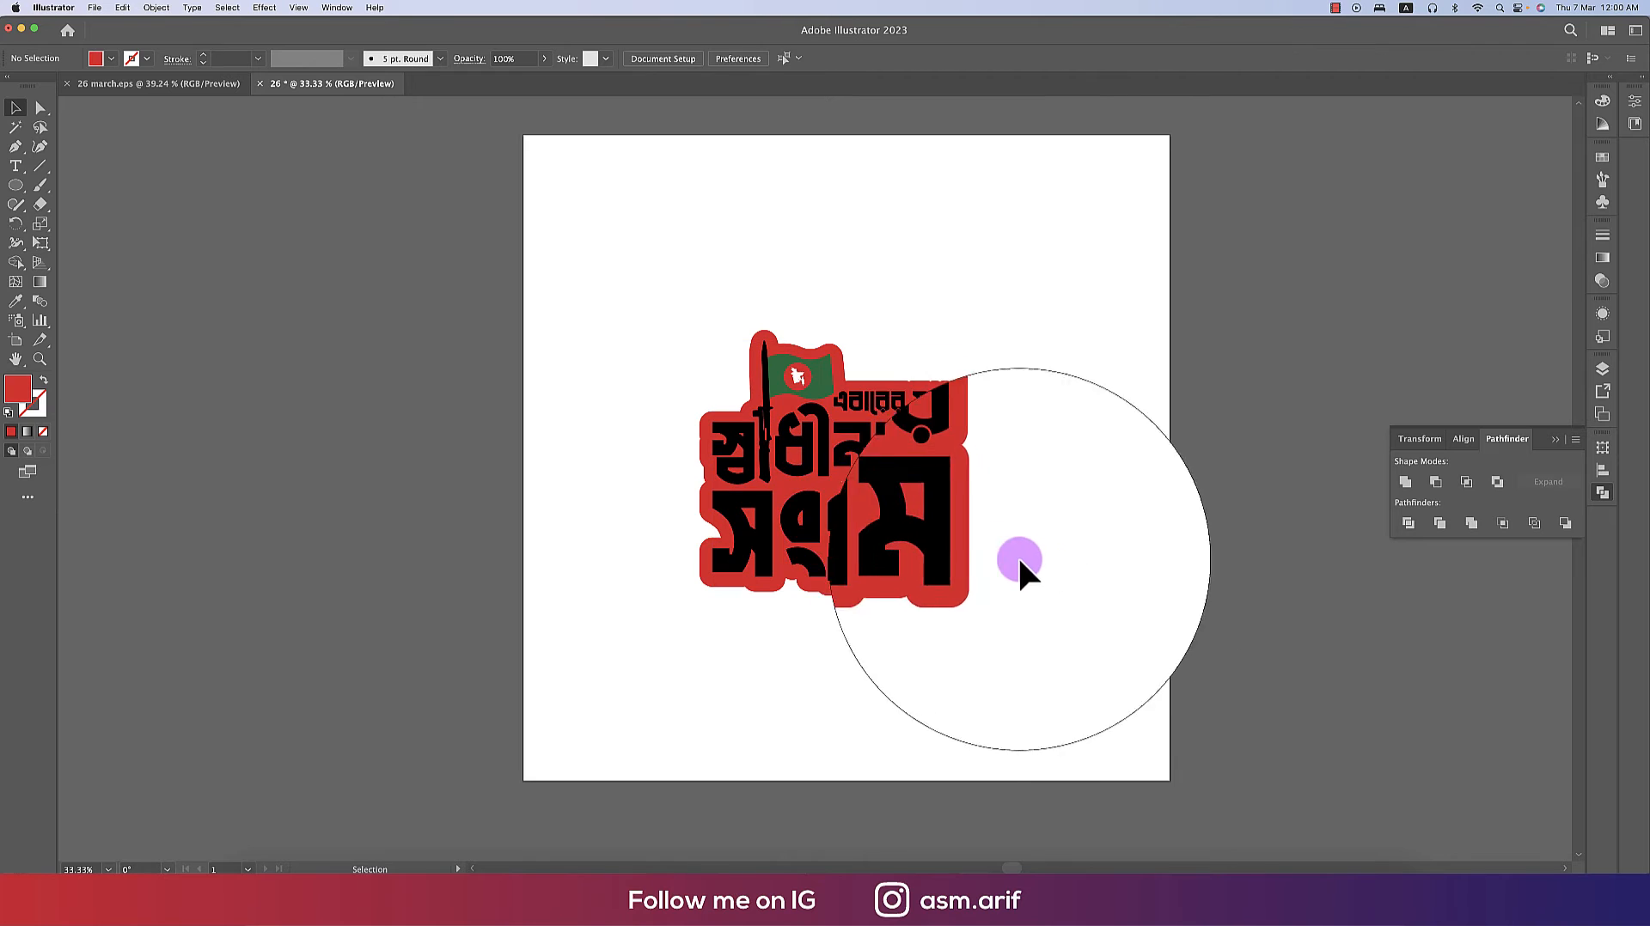
click(970, 538)
click(1043, 548)
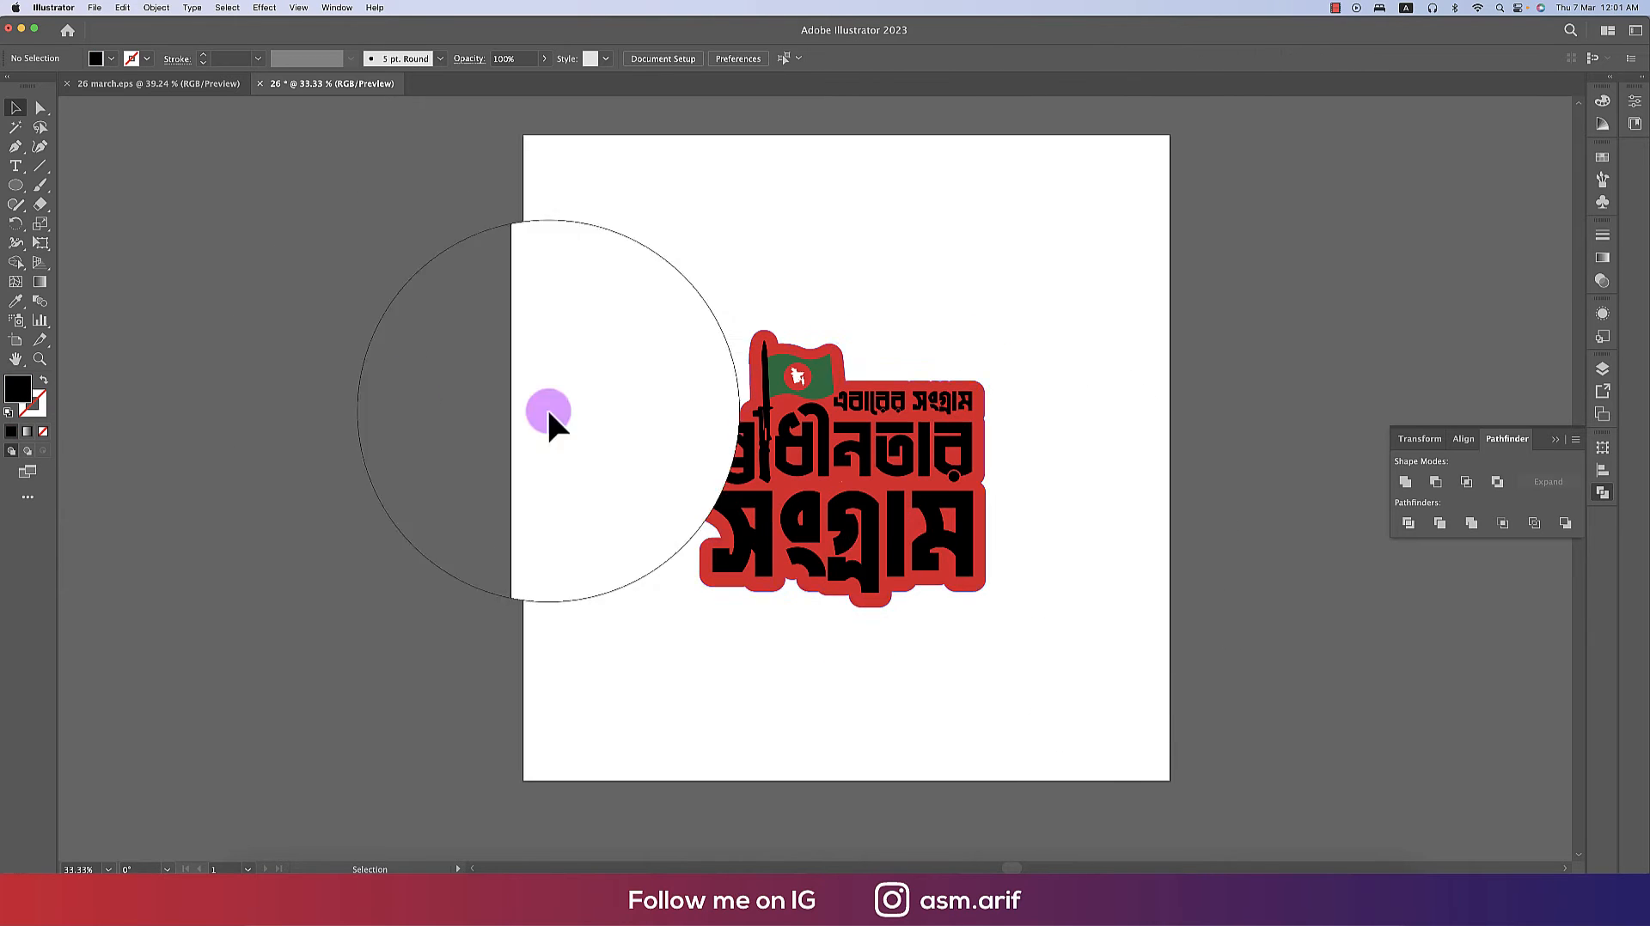
- Select all the black lettering with the Magic Wand and fill it white
click(16, 126)
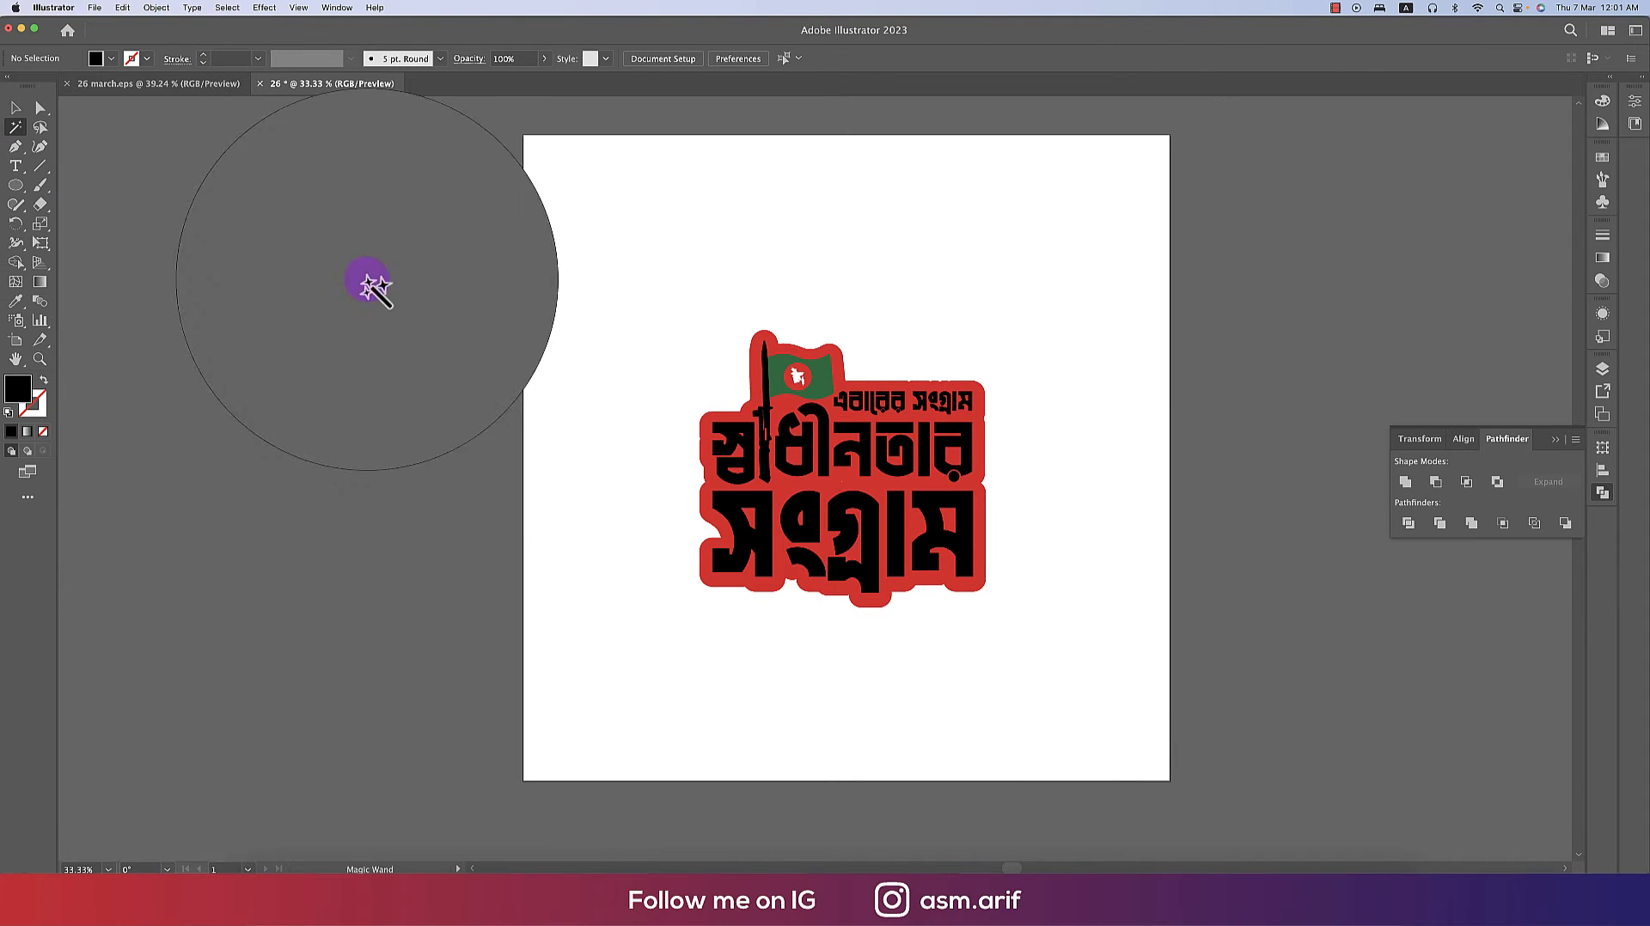
click(870, 441)
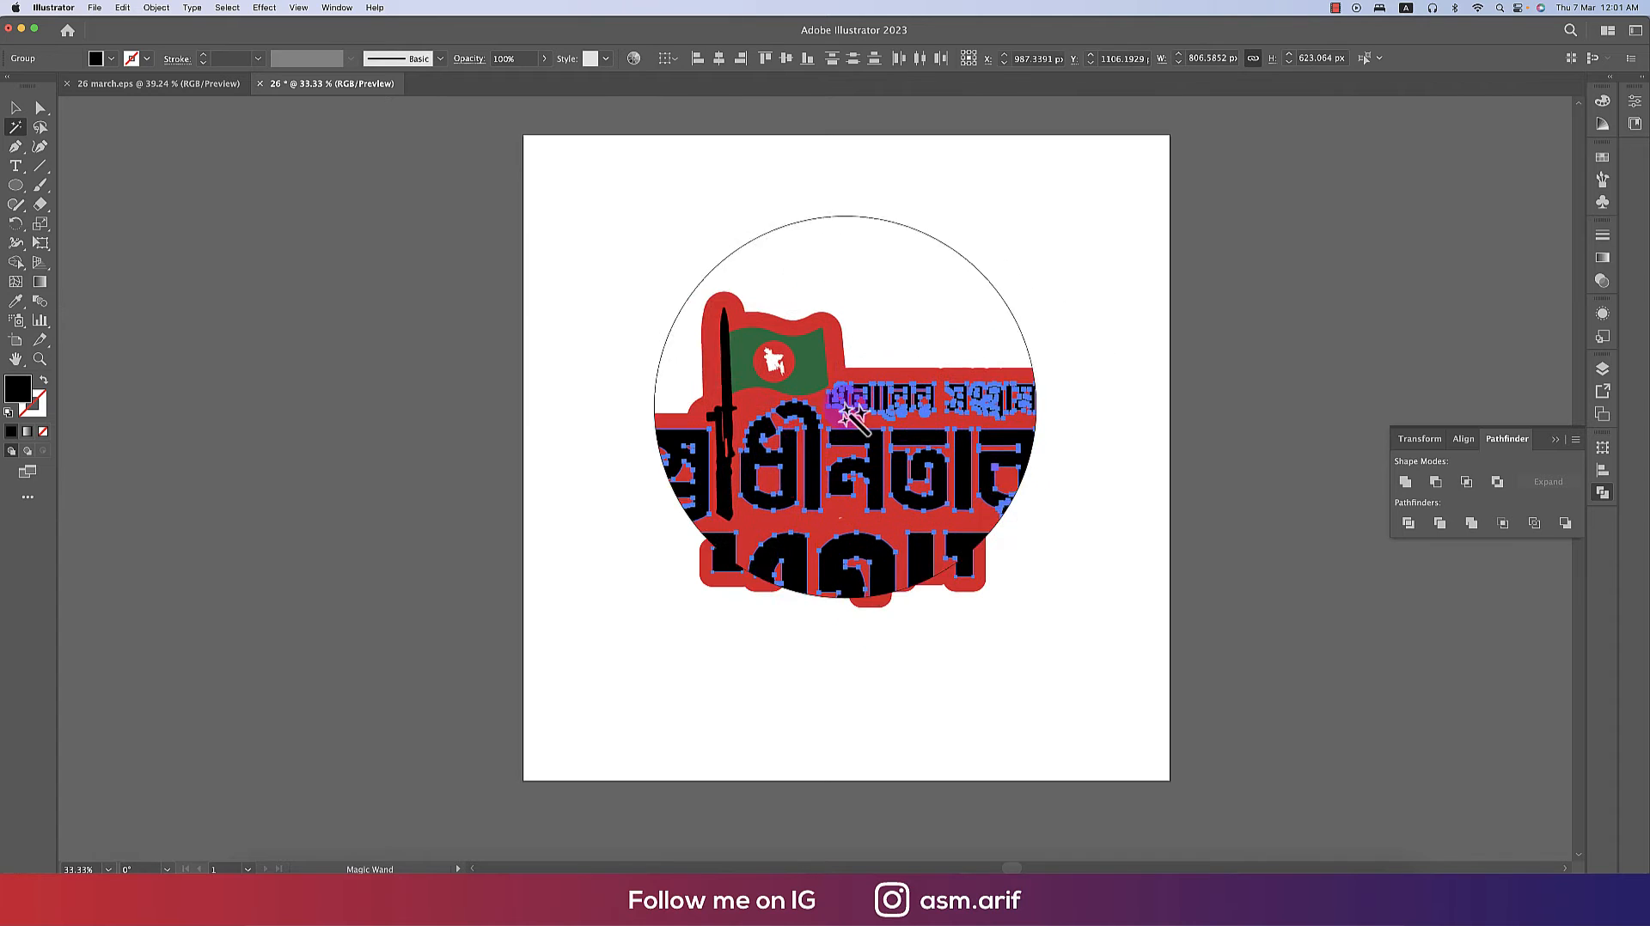
click(112, 56)
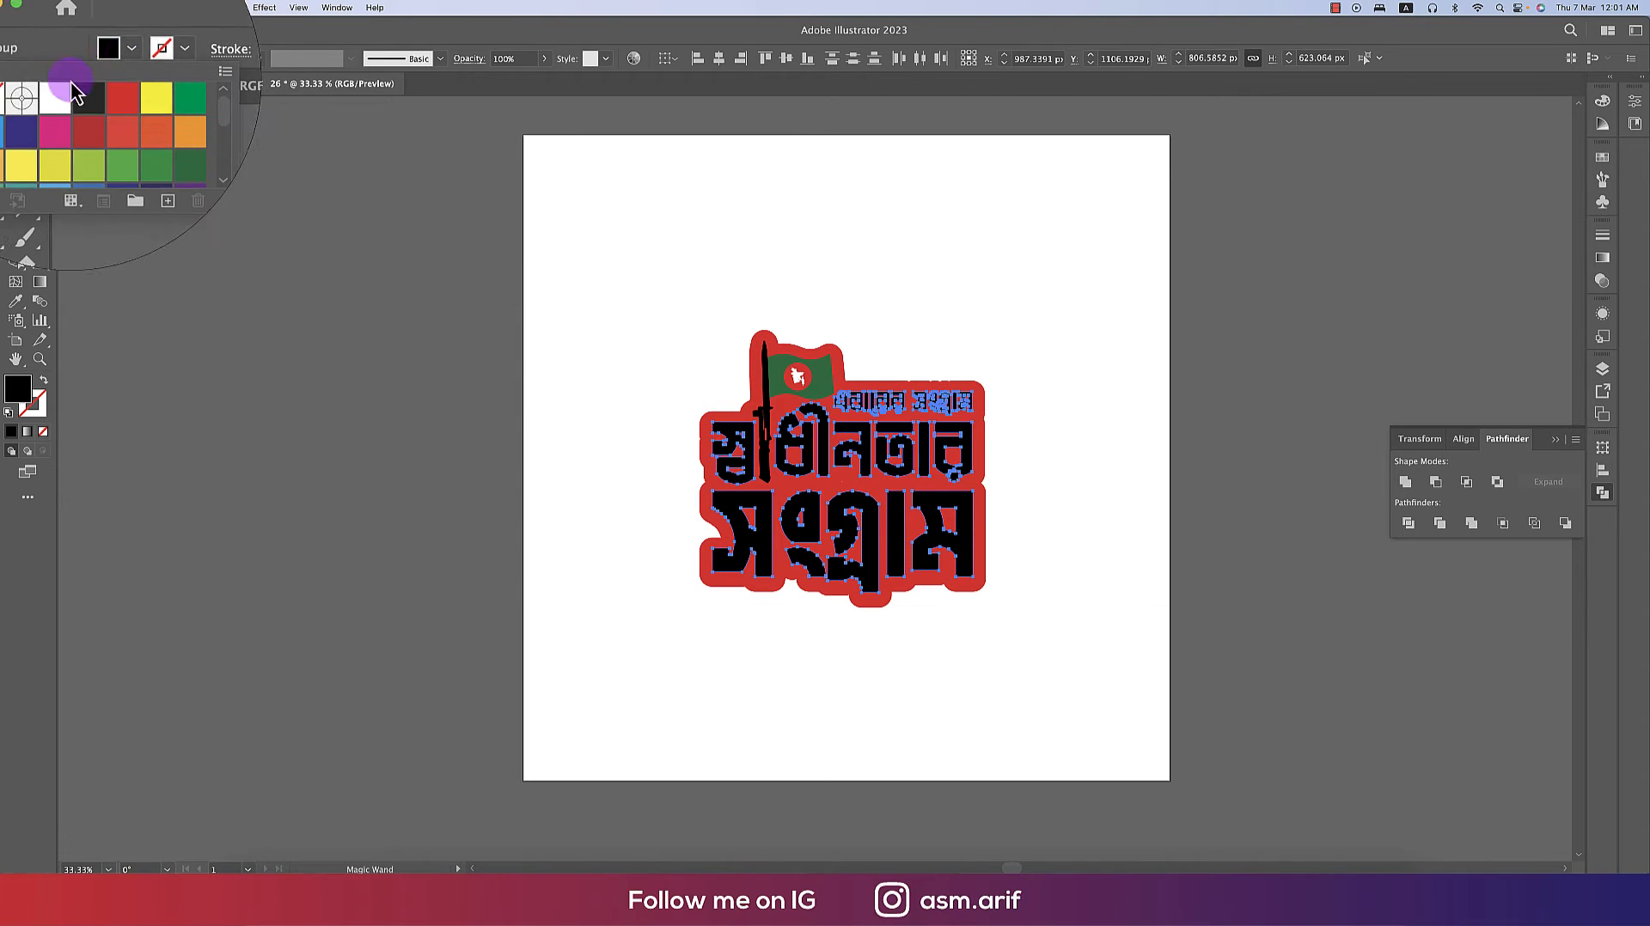
click(60, 91)
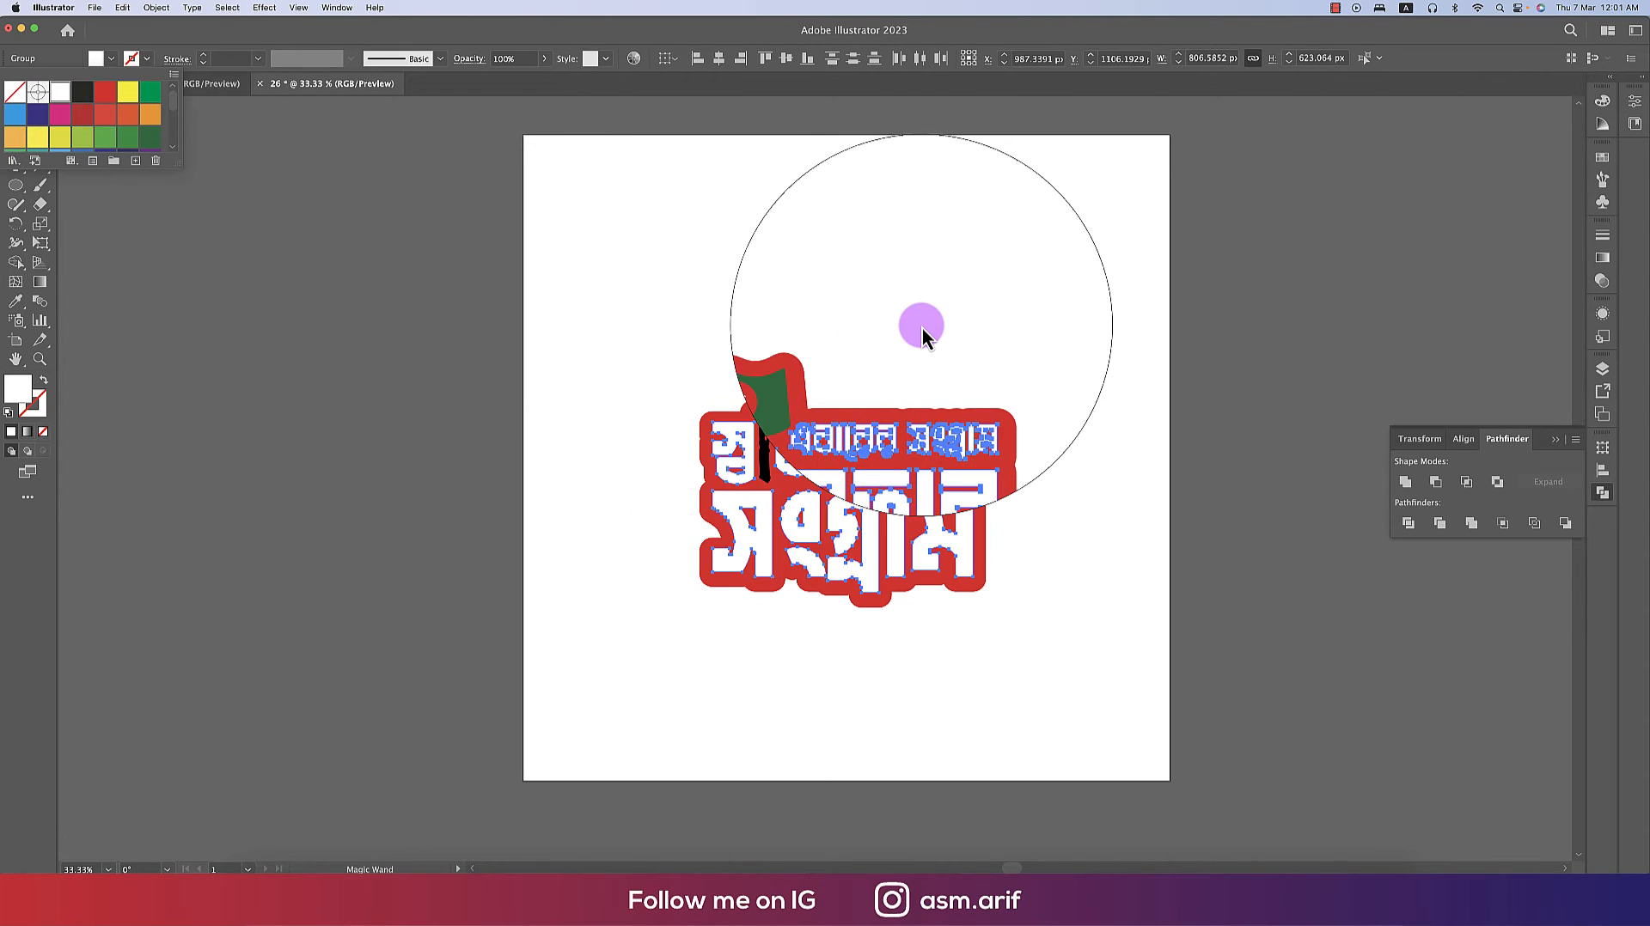
click(994, 332)
- Make the bayonet white by sampling the white lettering with the Eyedropper
scroll(798, 443, up, 4)
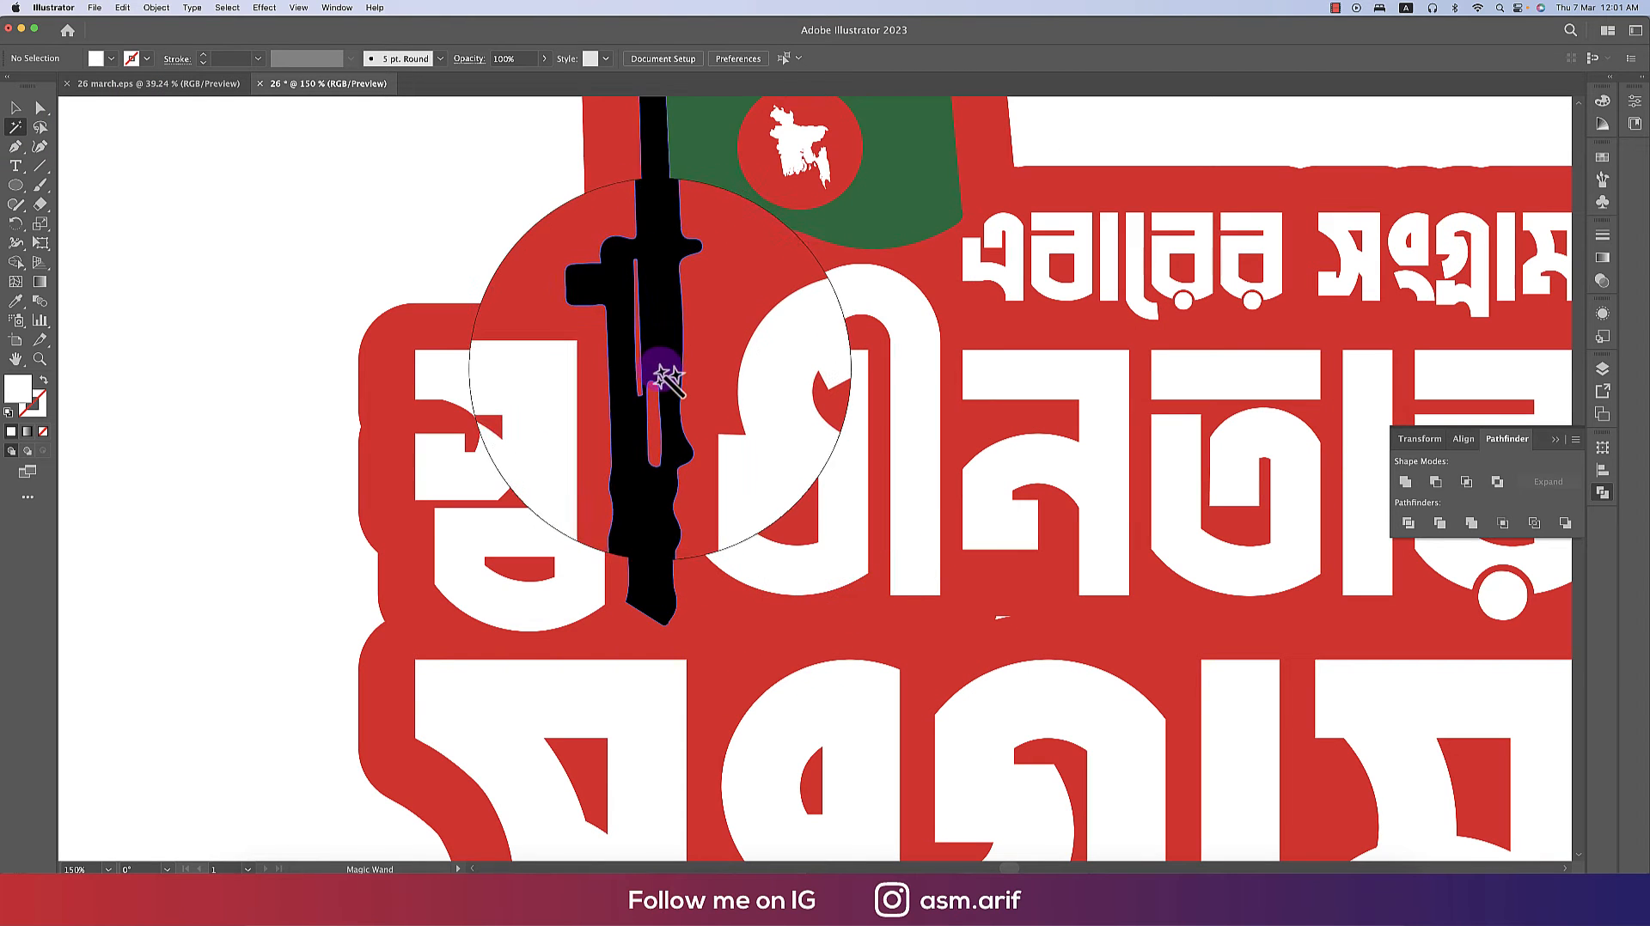
click(666, 378)
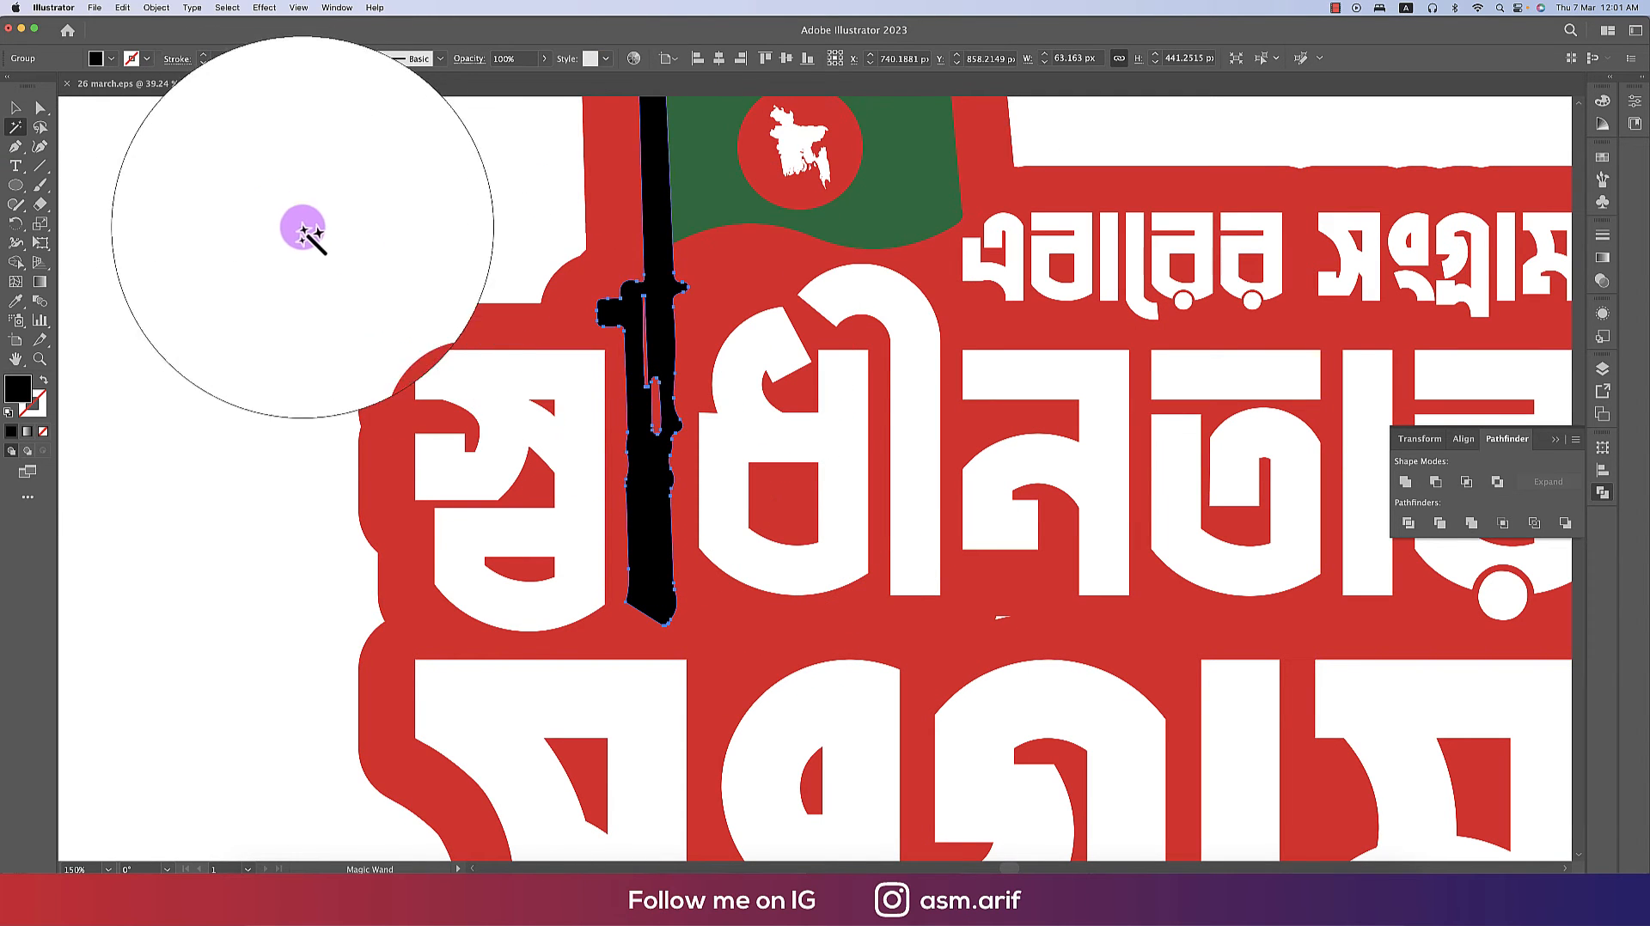
key(i)
click(754, 396)
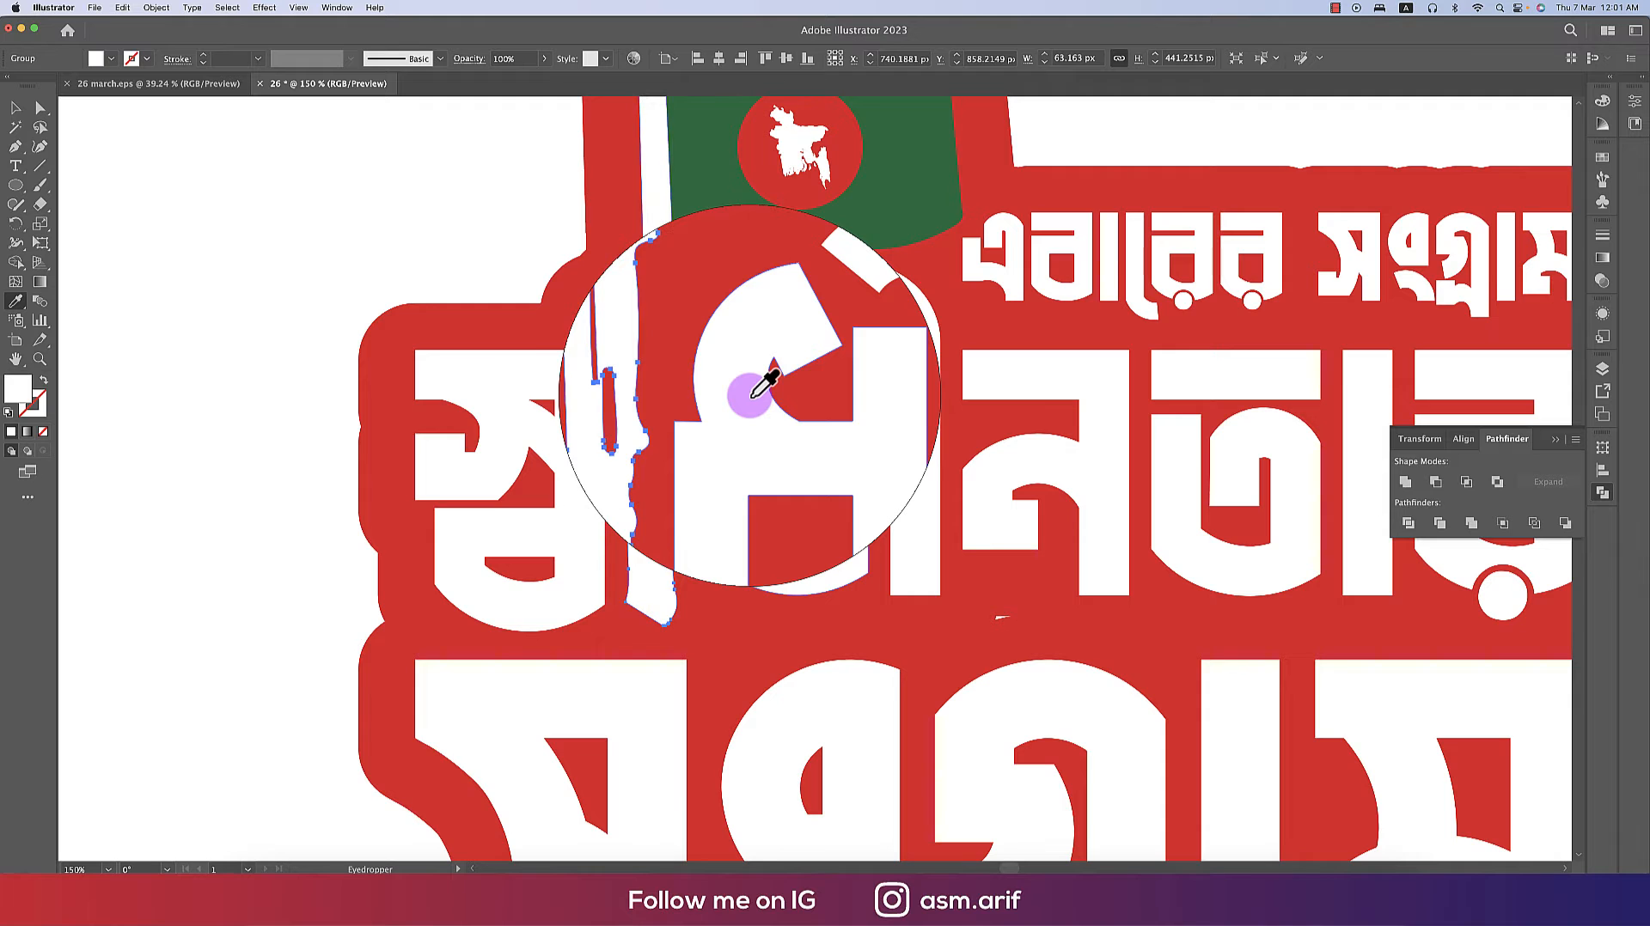
key(v)
scroll(748, 395, down, 3)
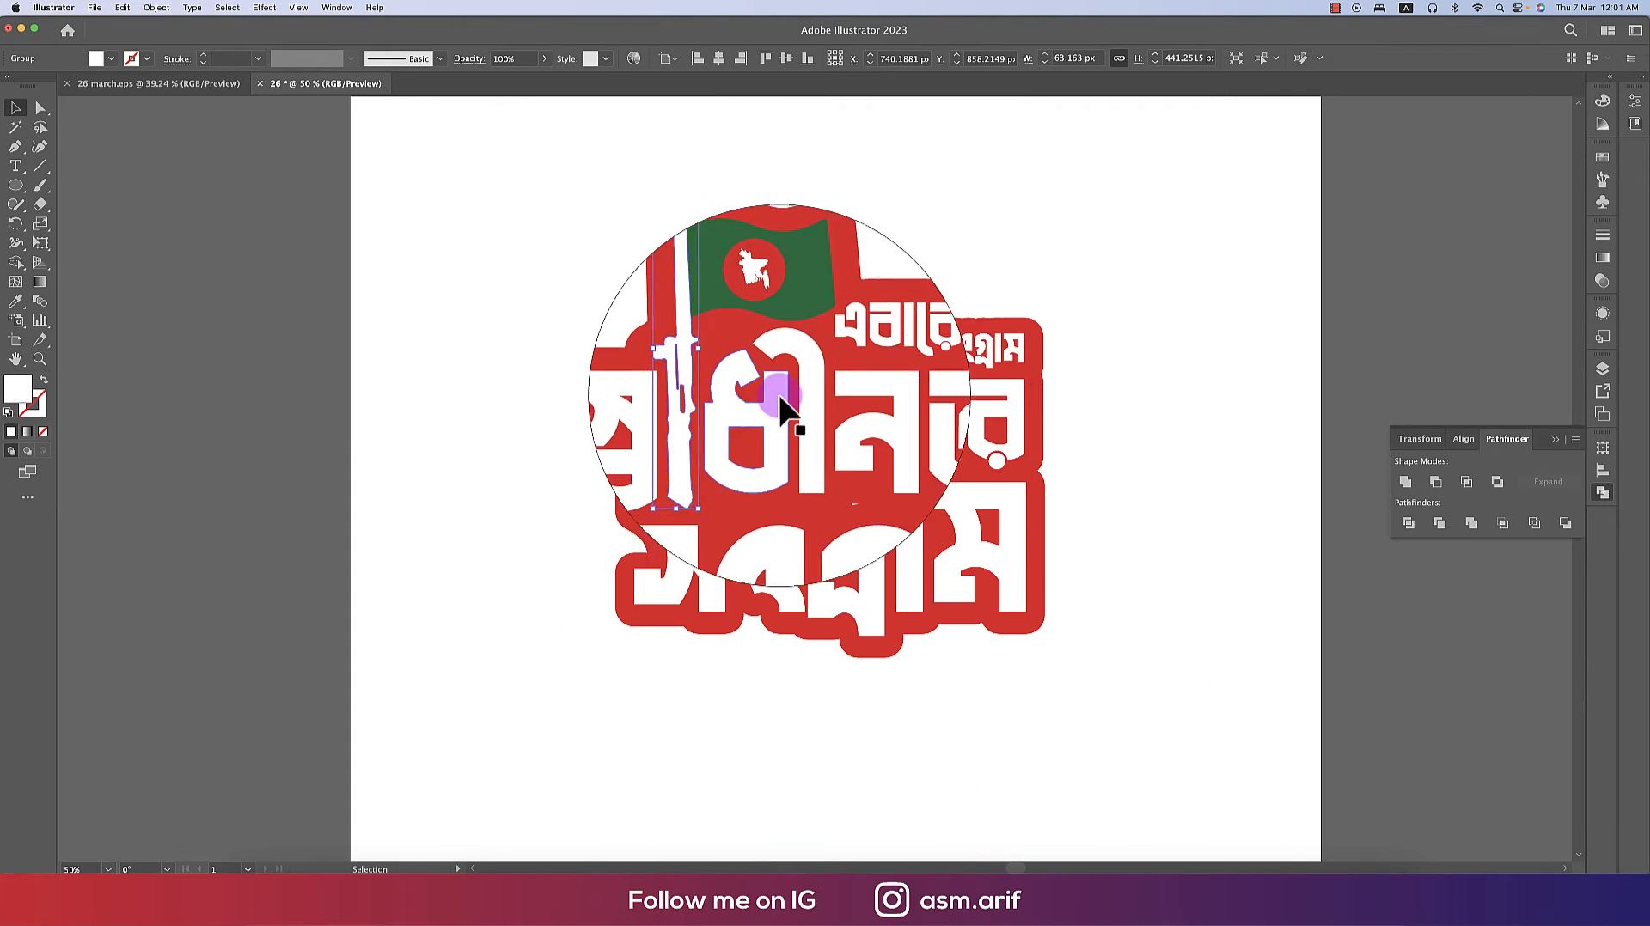
click(1111, 460)
click(1011, 430)
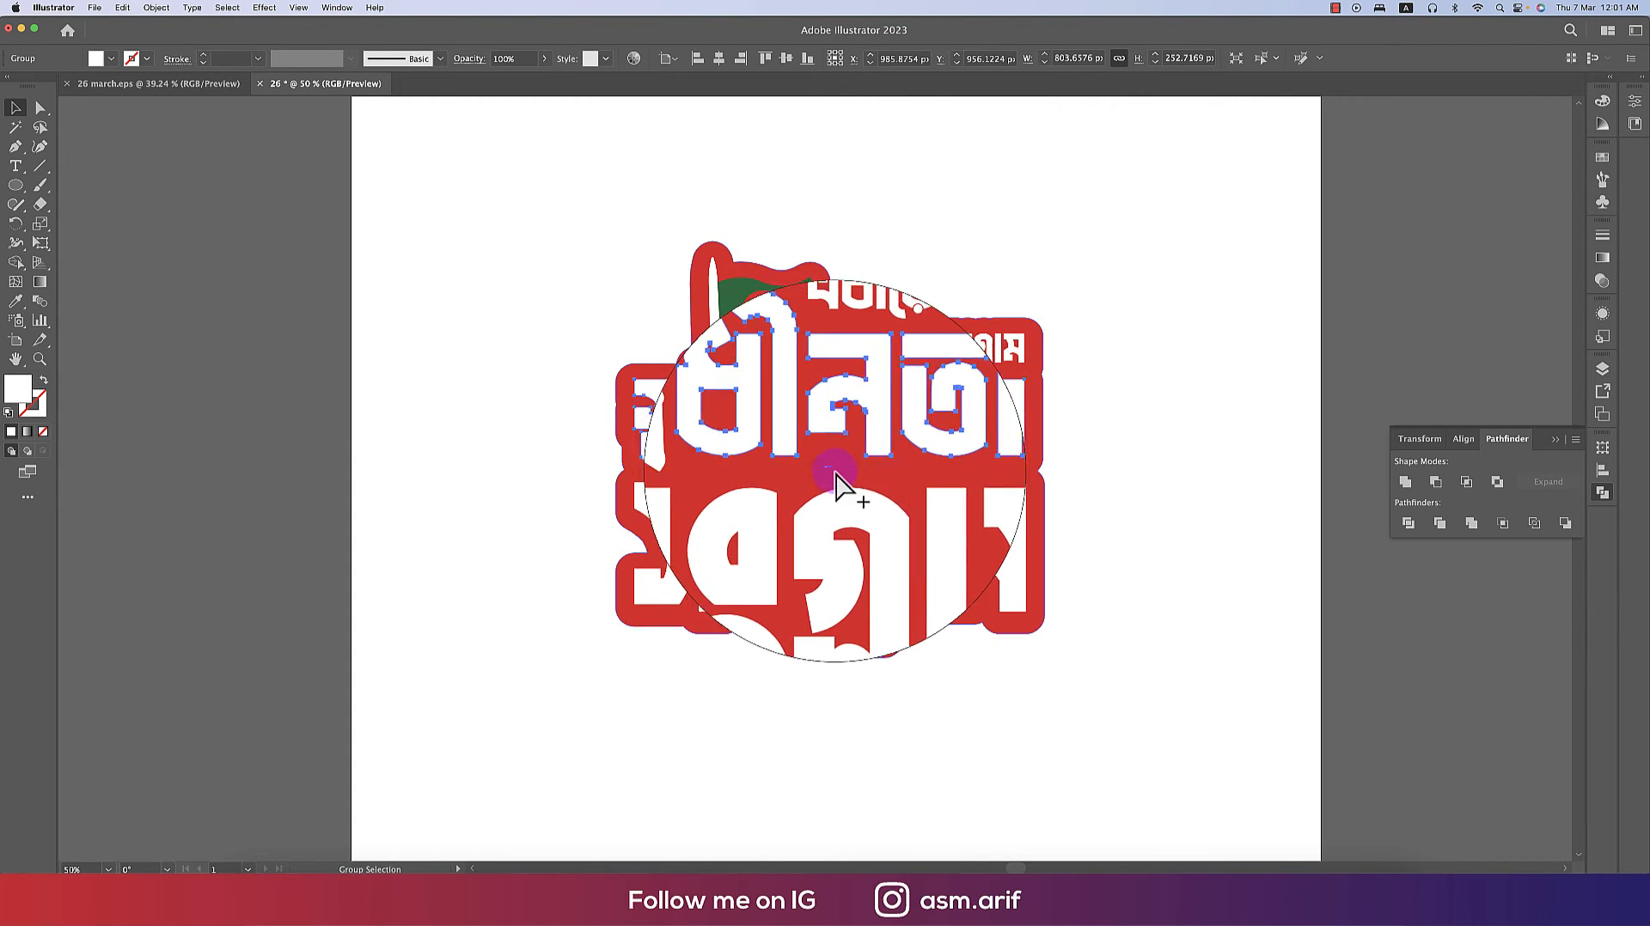
scroll(835, 471, up, 8)
click(842, 477)
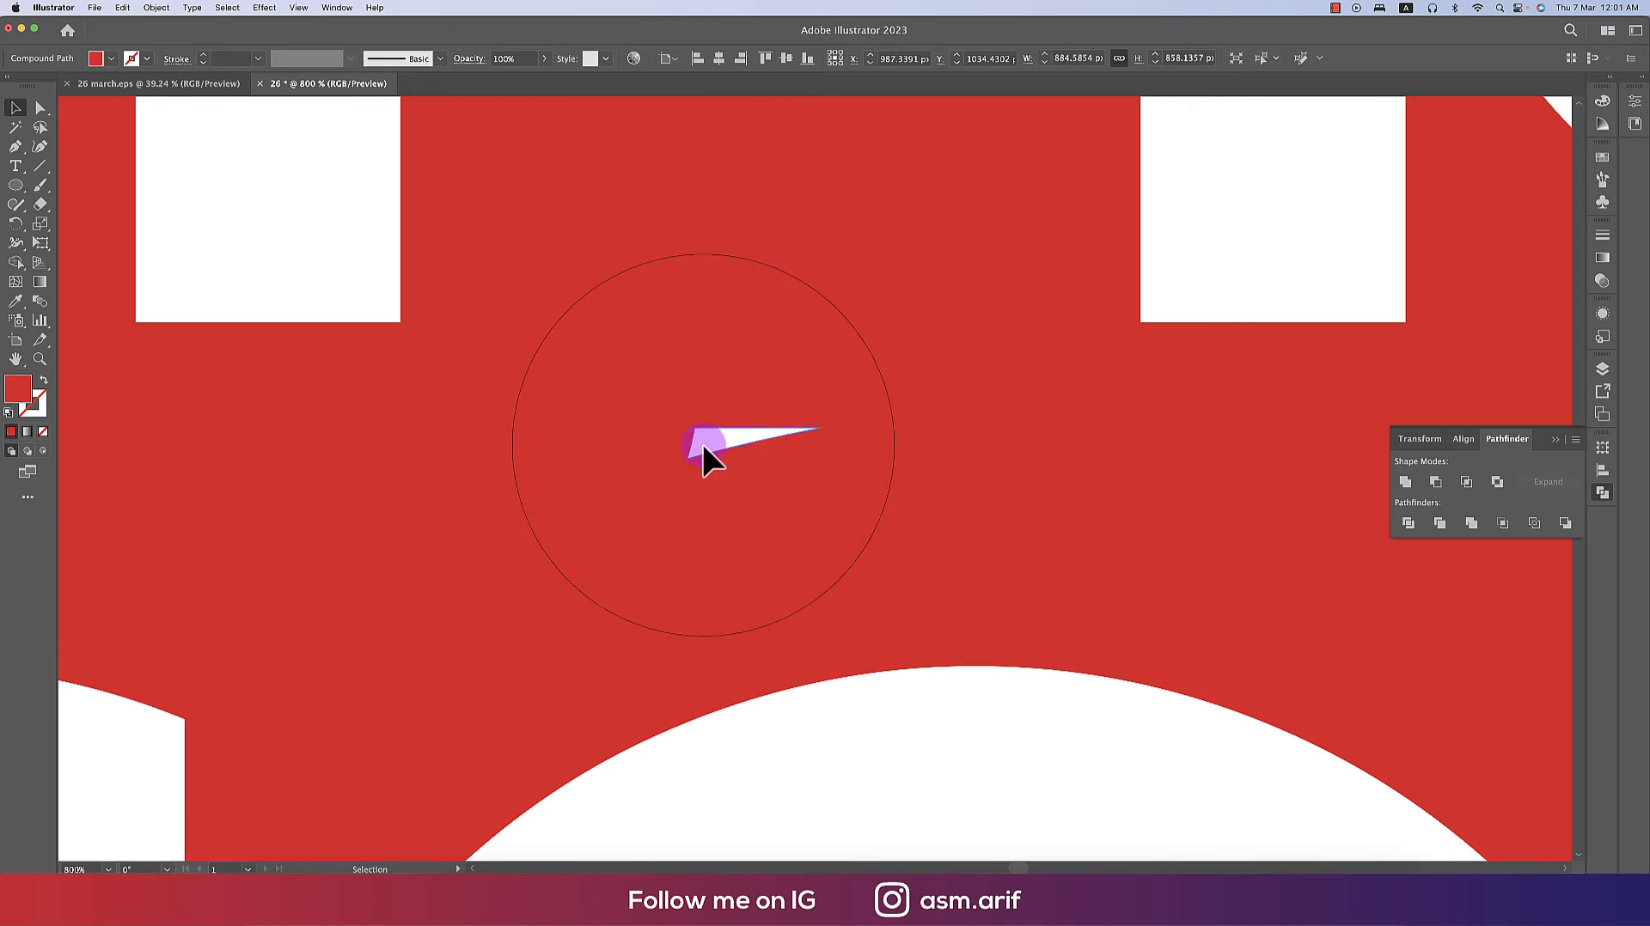
scroll(596, 450, down, 8)
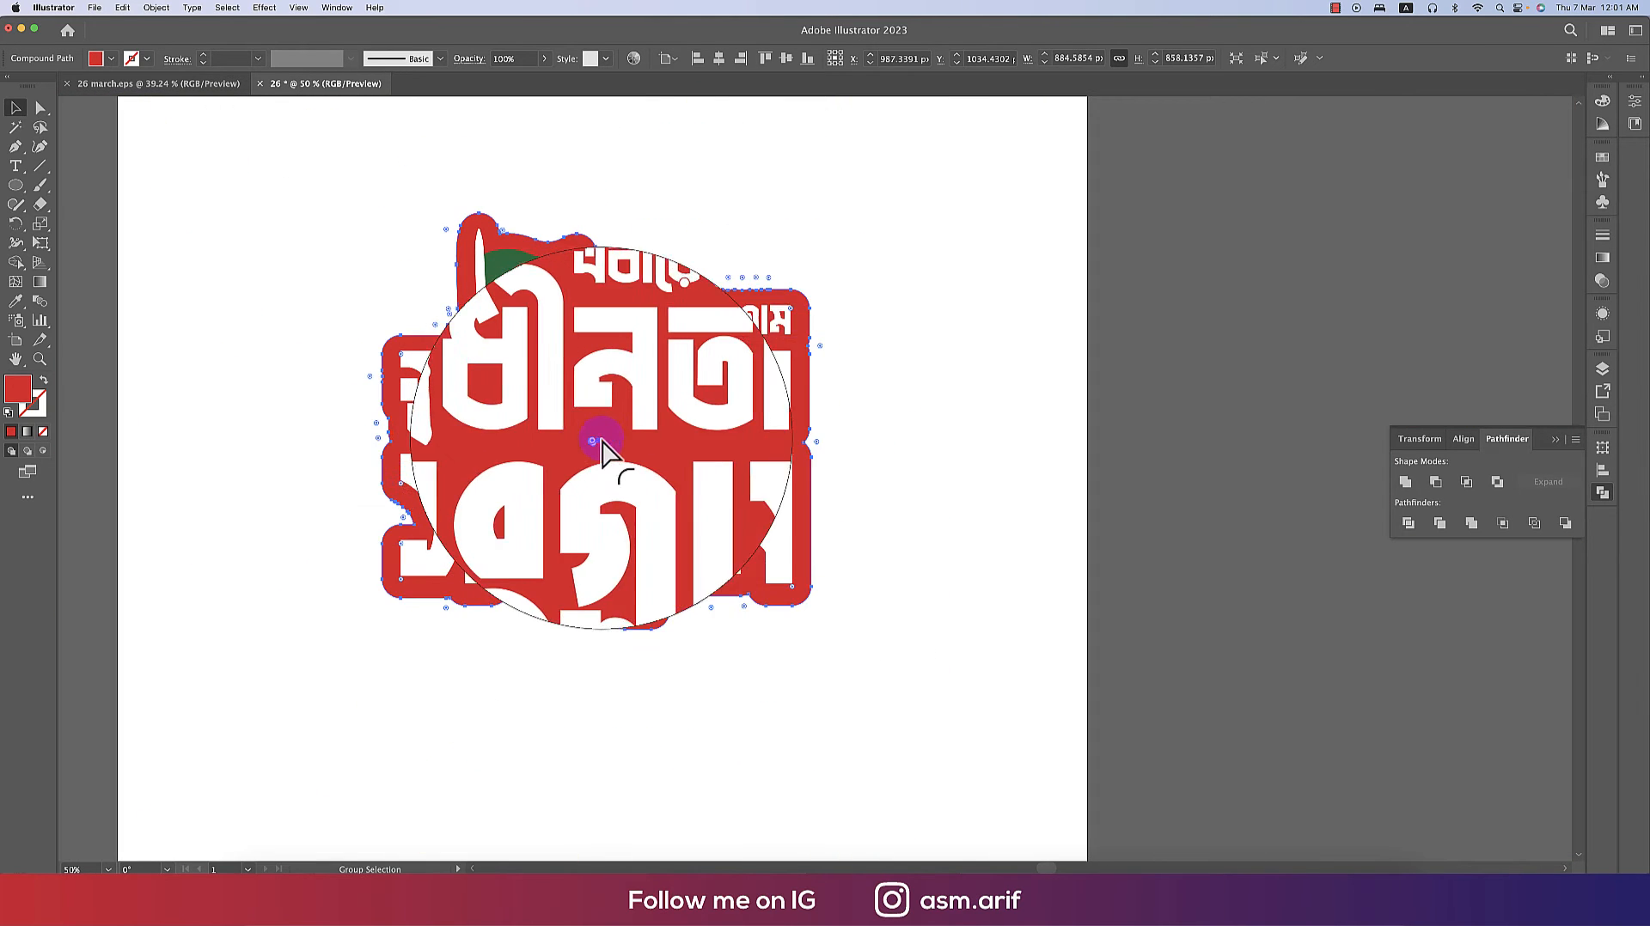
drag(810, 491, 1119, 512)
key(super+z)
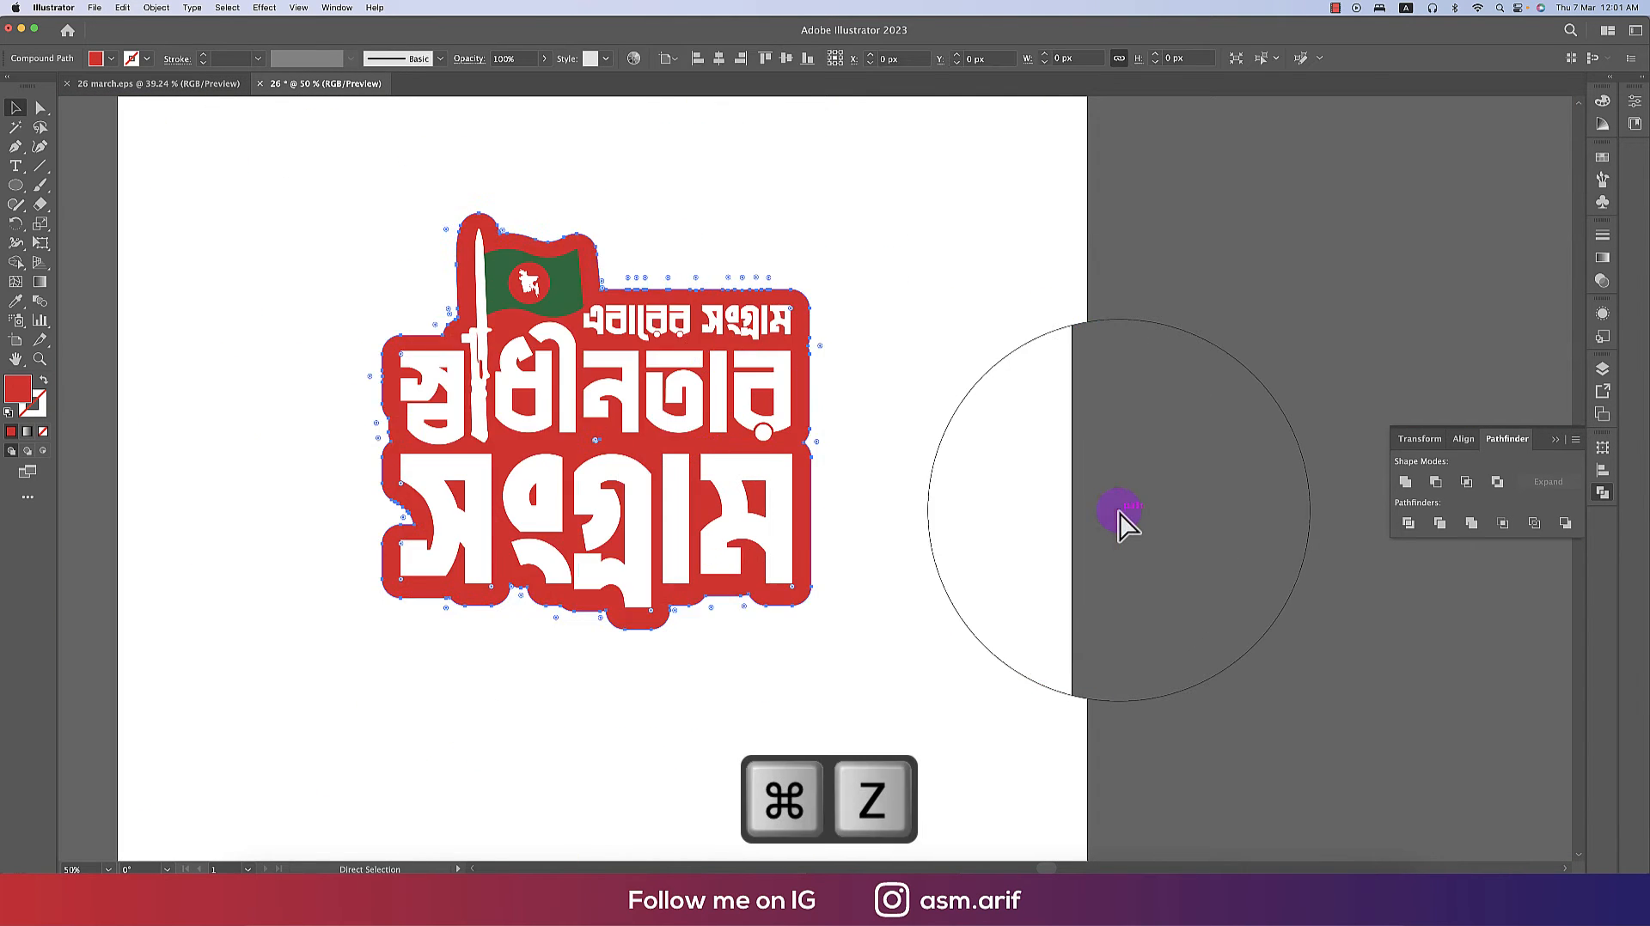
- Draw a small ellipse over a gap in the red outline and unite it with the outline shape
scroll(581, 437, up, 5)
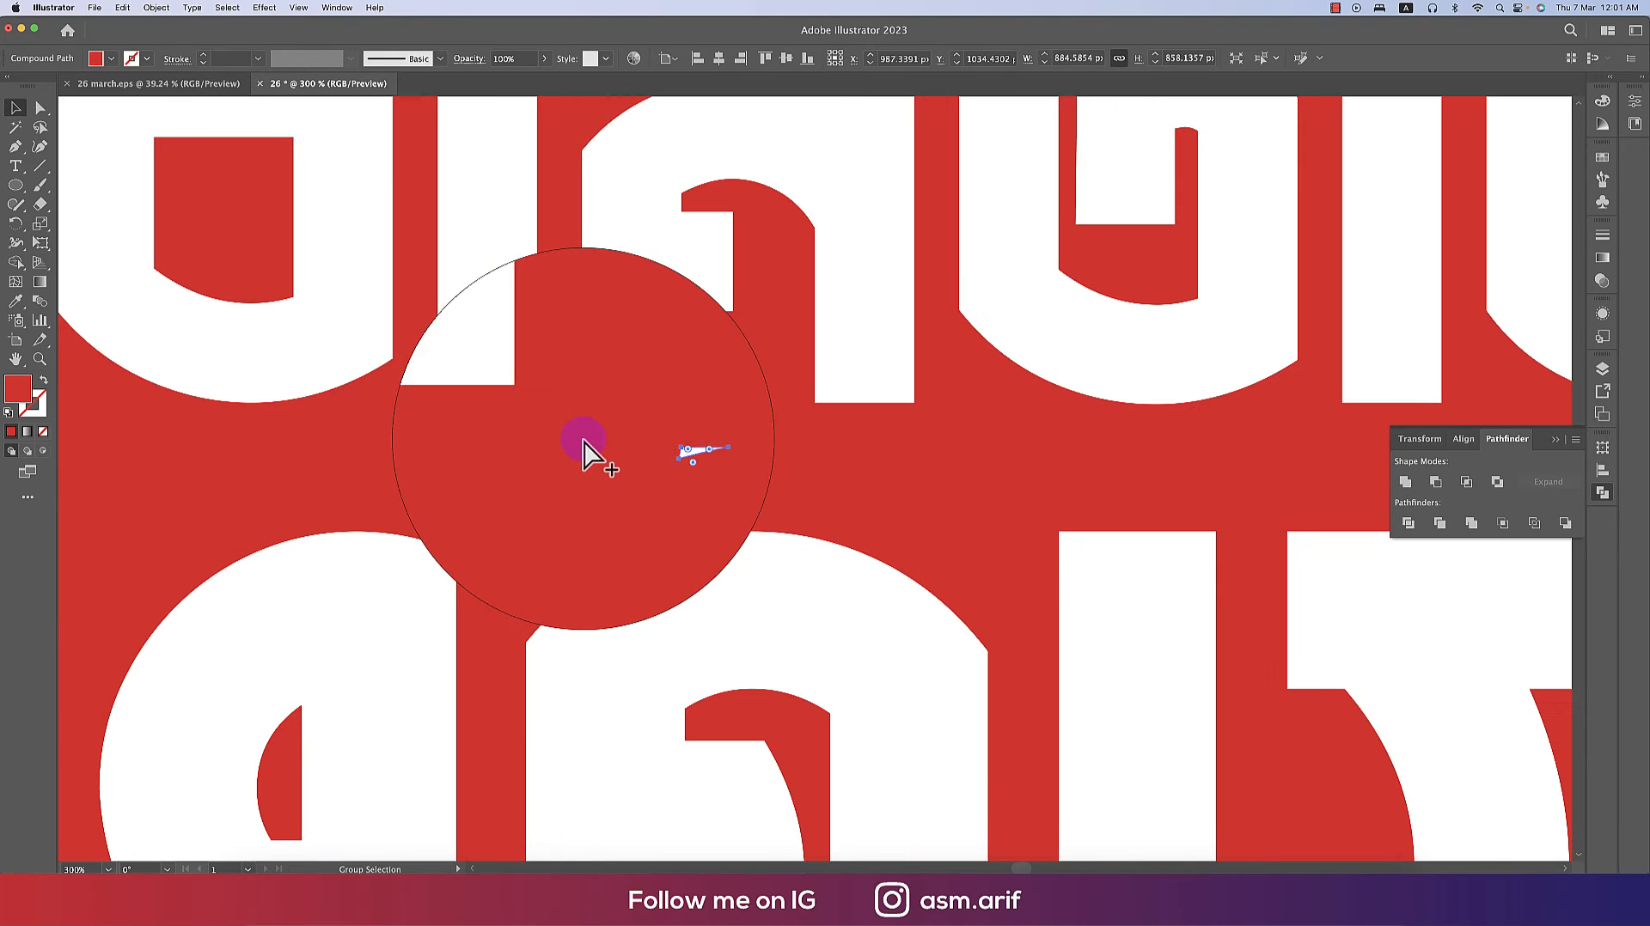
click(15, 185)
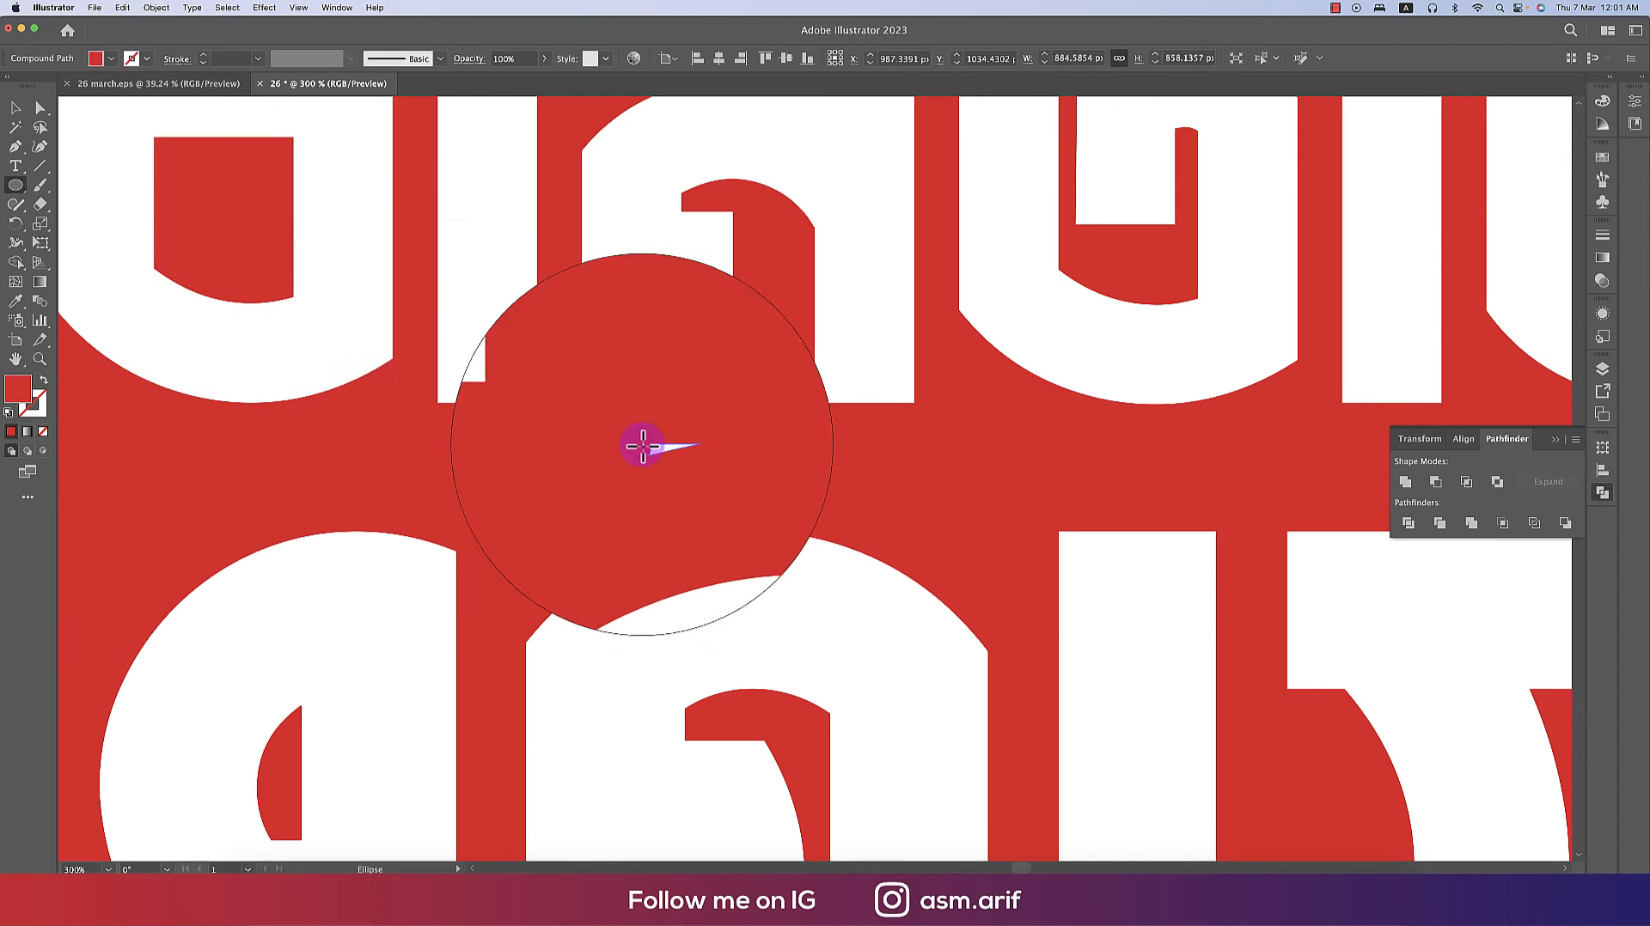
drag(625, 425, 674, 472)
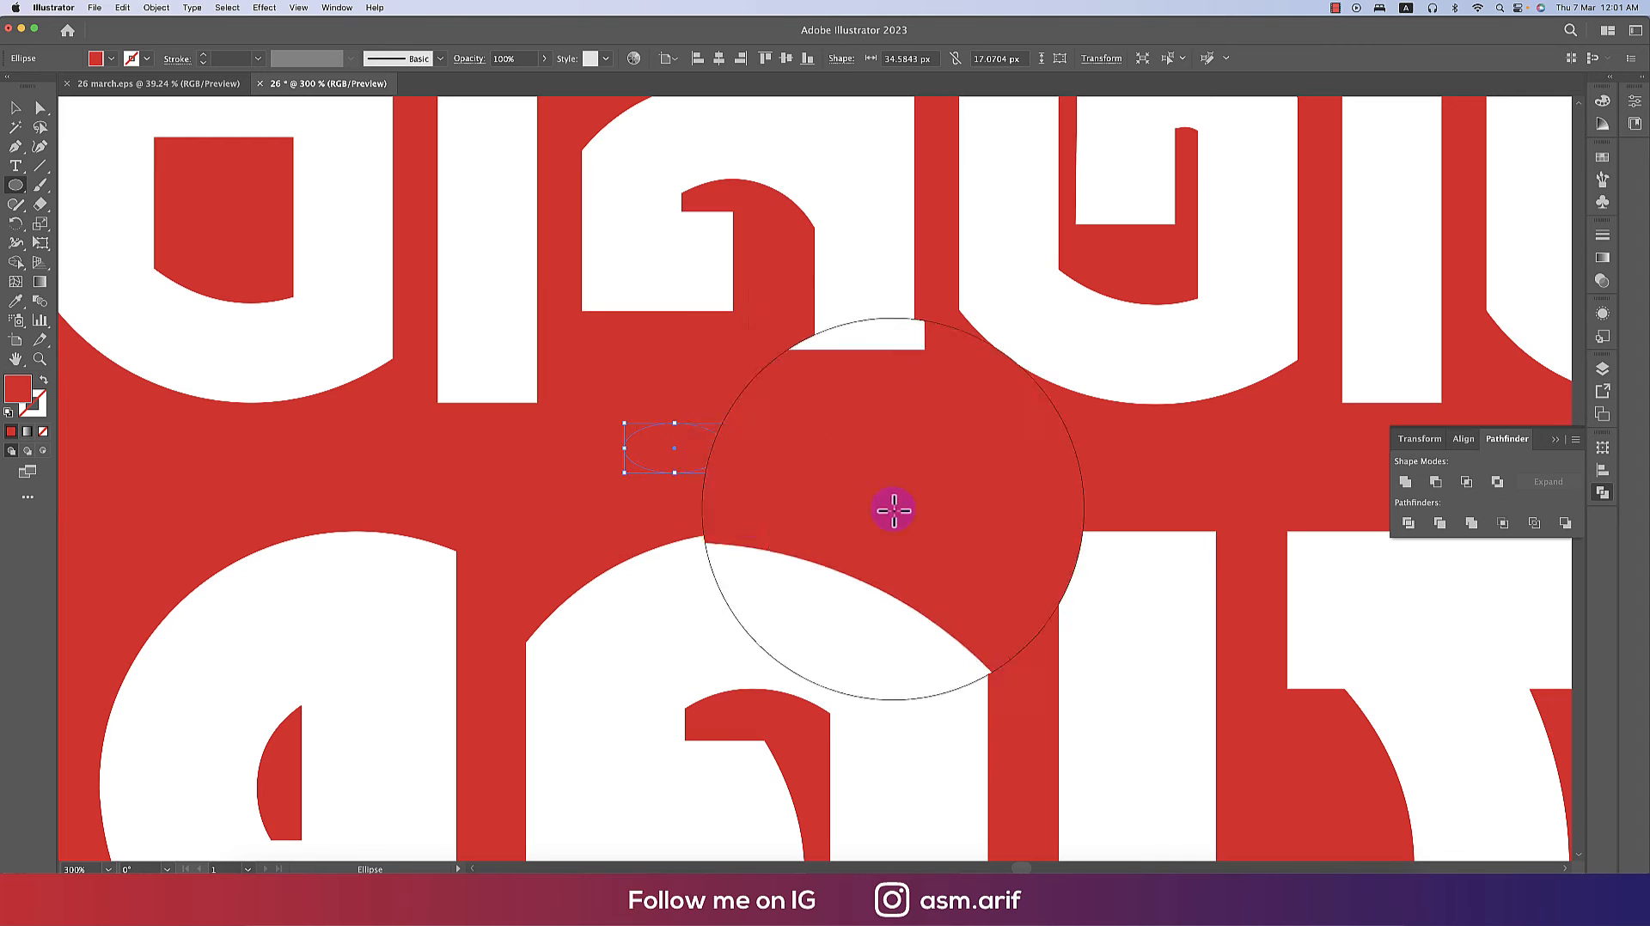
key(v)
key(super+a)
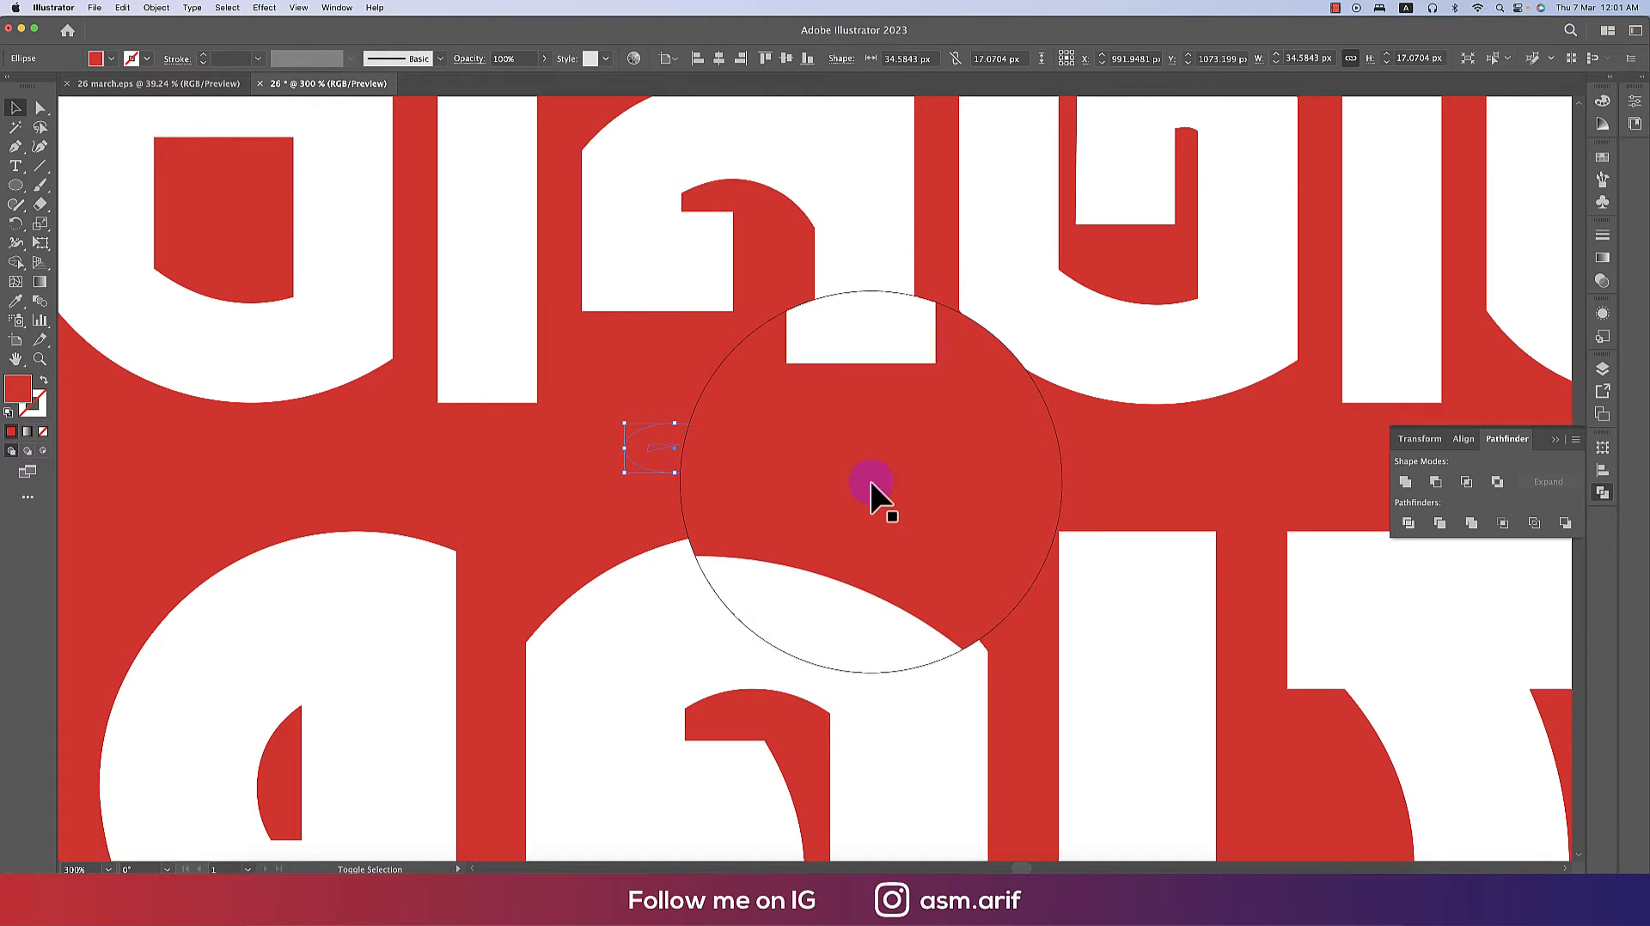
click(1409, 526)
key(a)
click(760, 476)
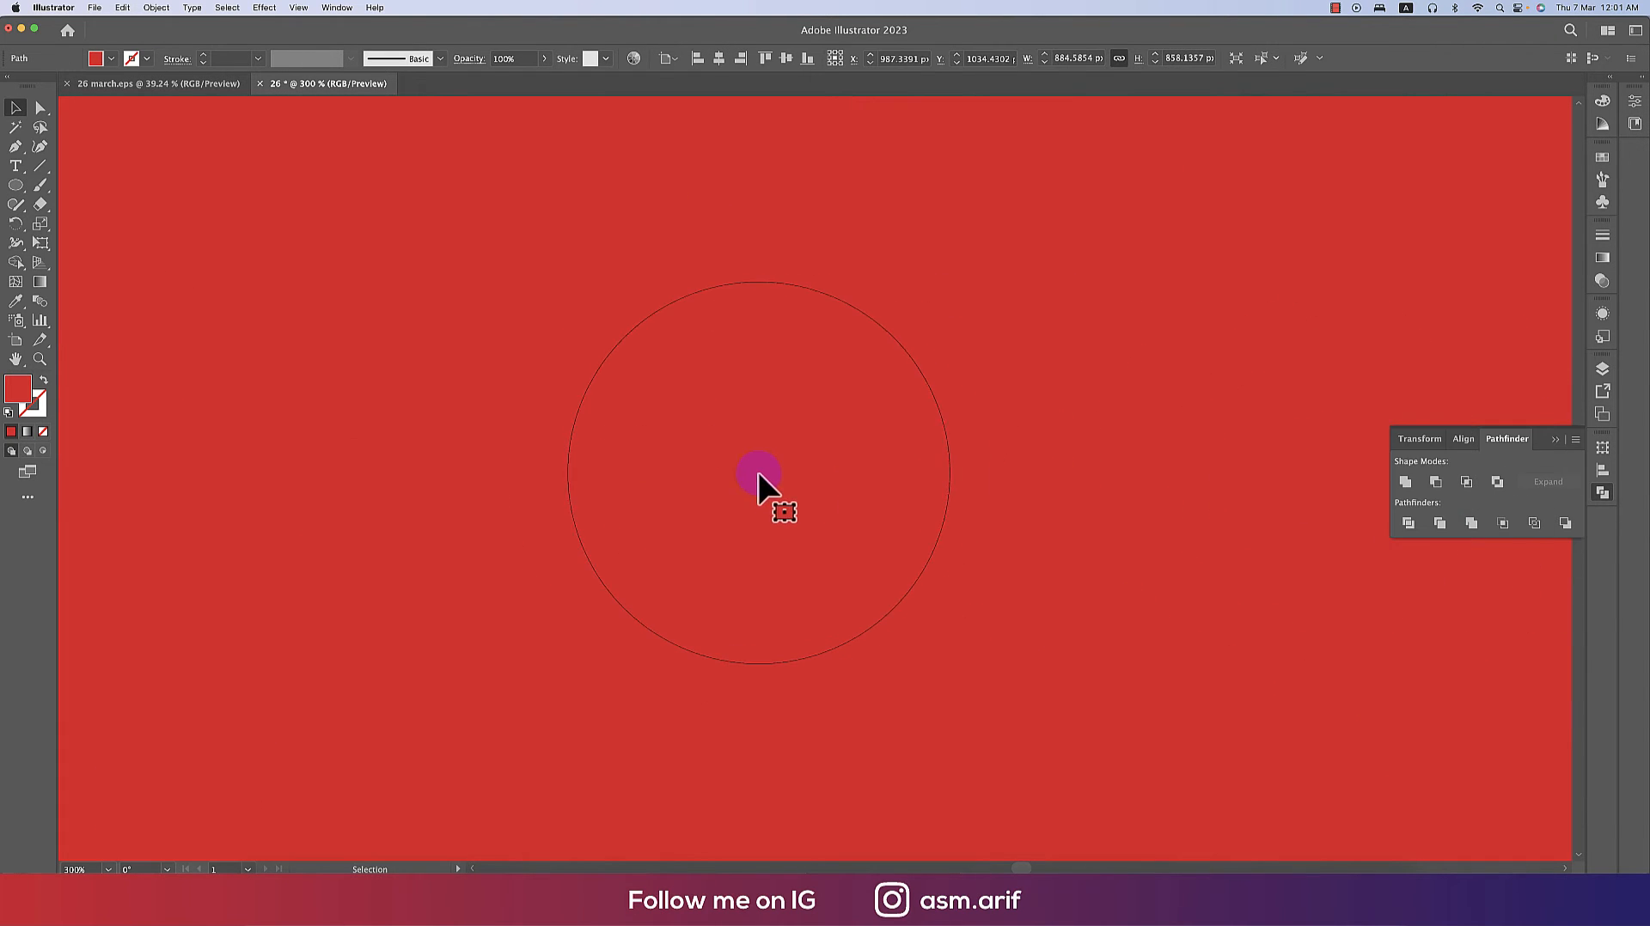
- Undo the last two changes and send the red outline shape to the back behind the lettering
key(ctrl+0)
key(shift+super+F12)
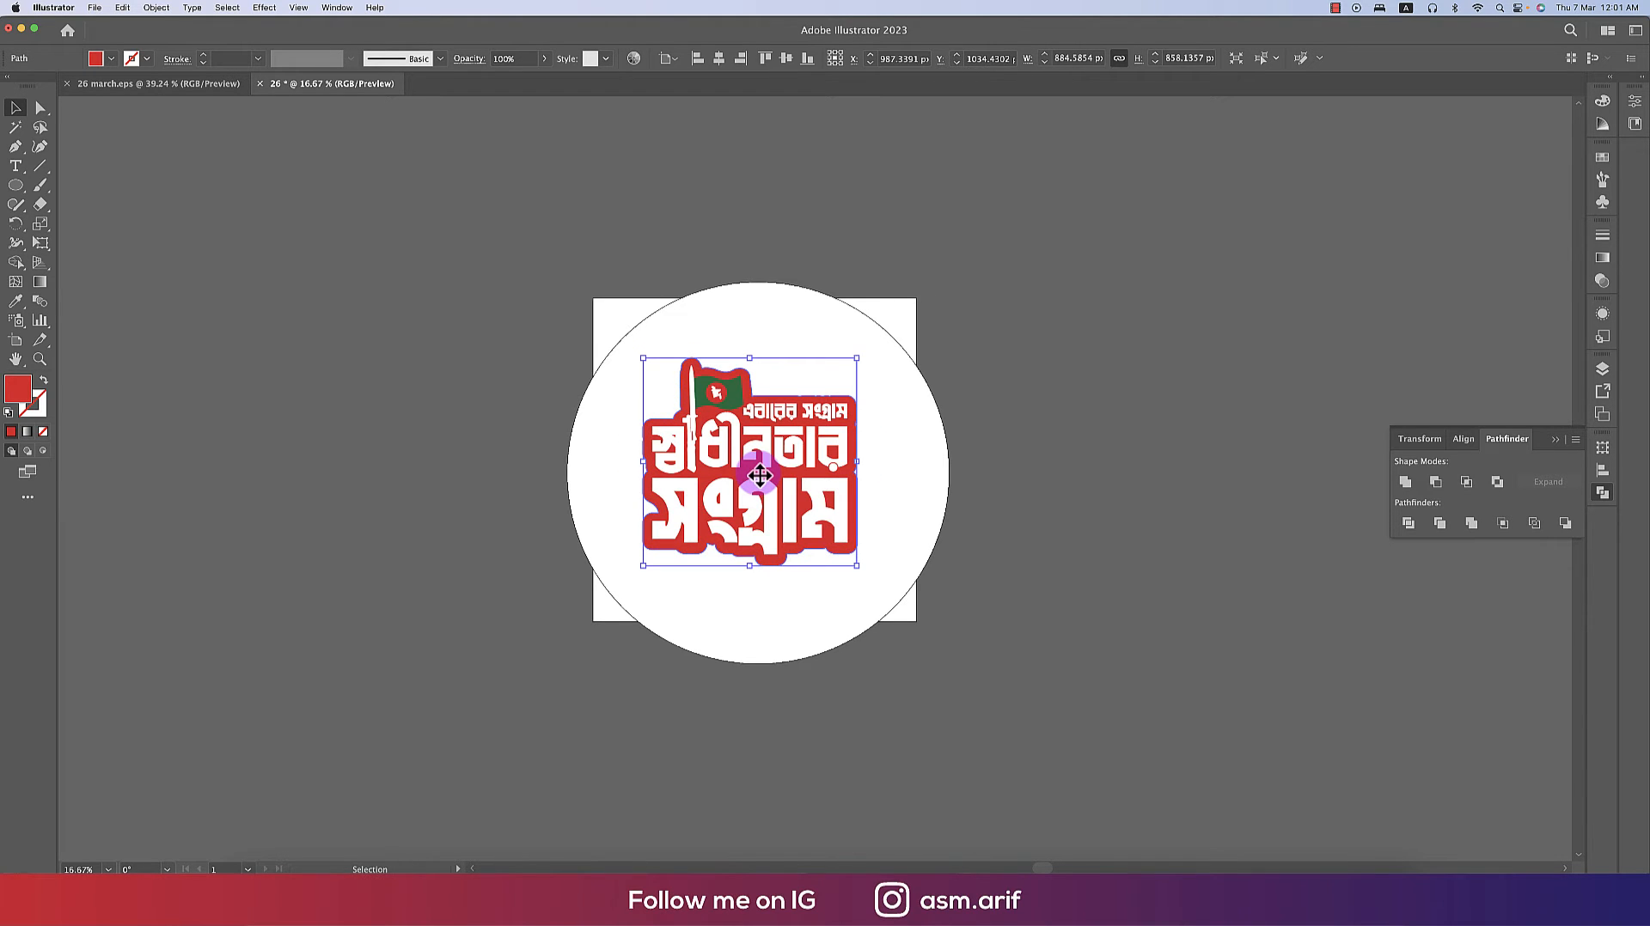
scroll(760, 476, up, 5)
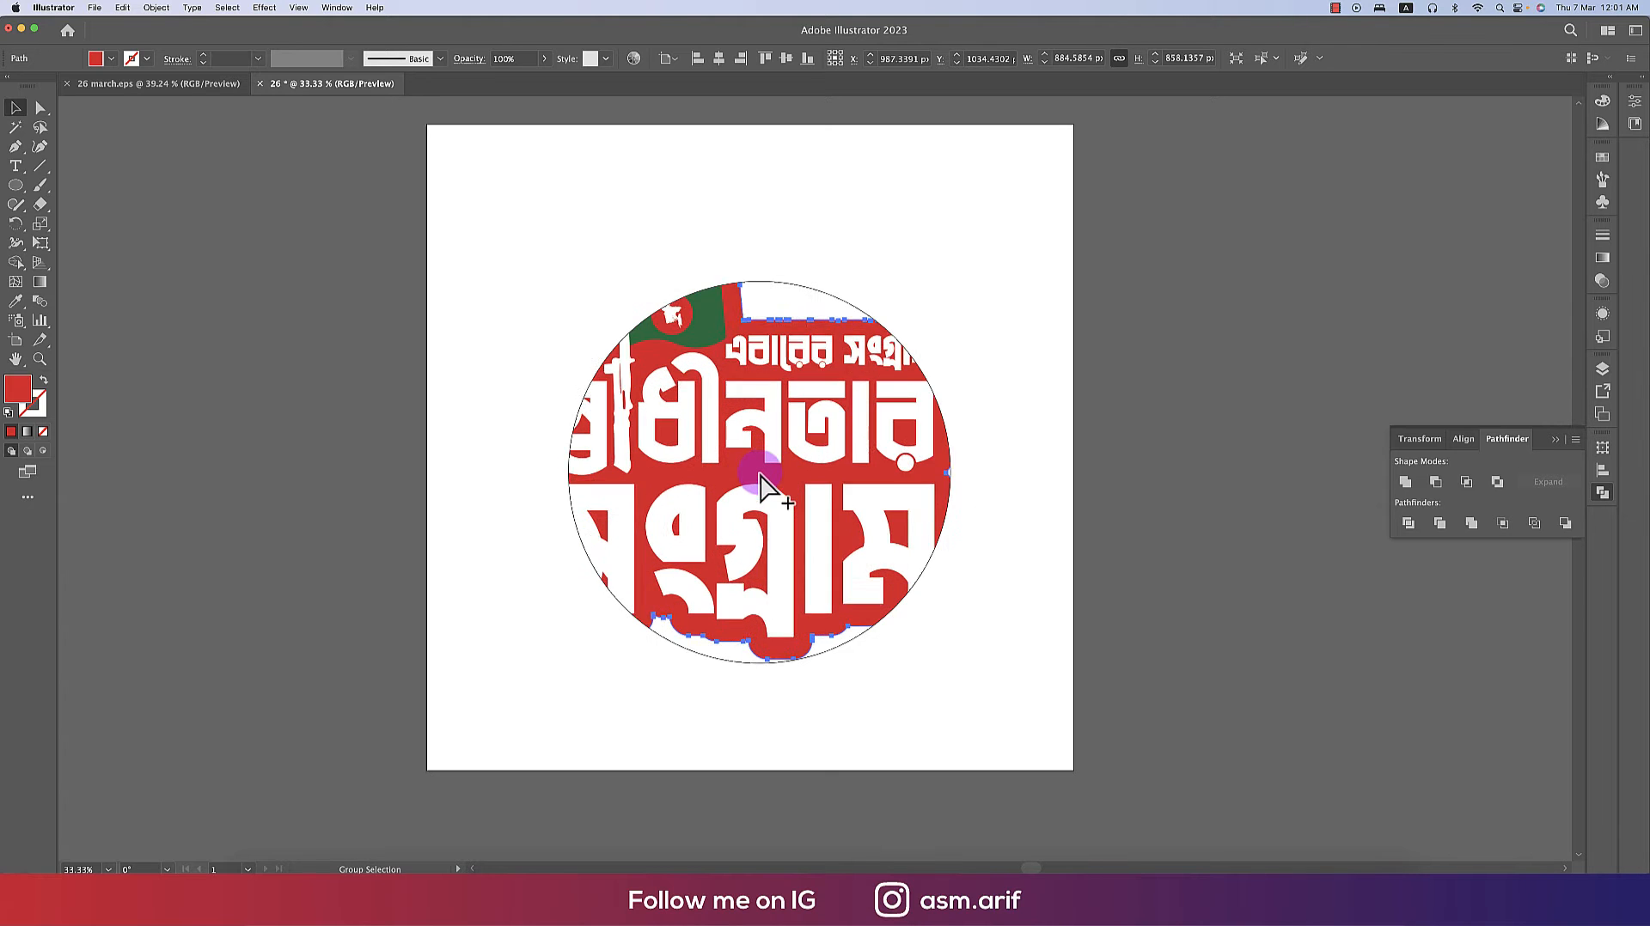
scroll(762, 475, up, 1)
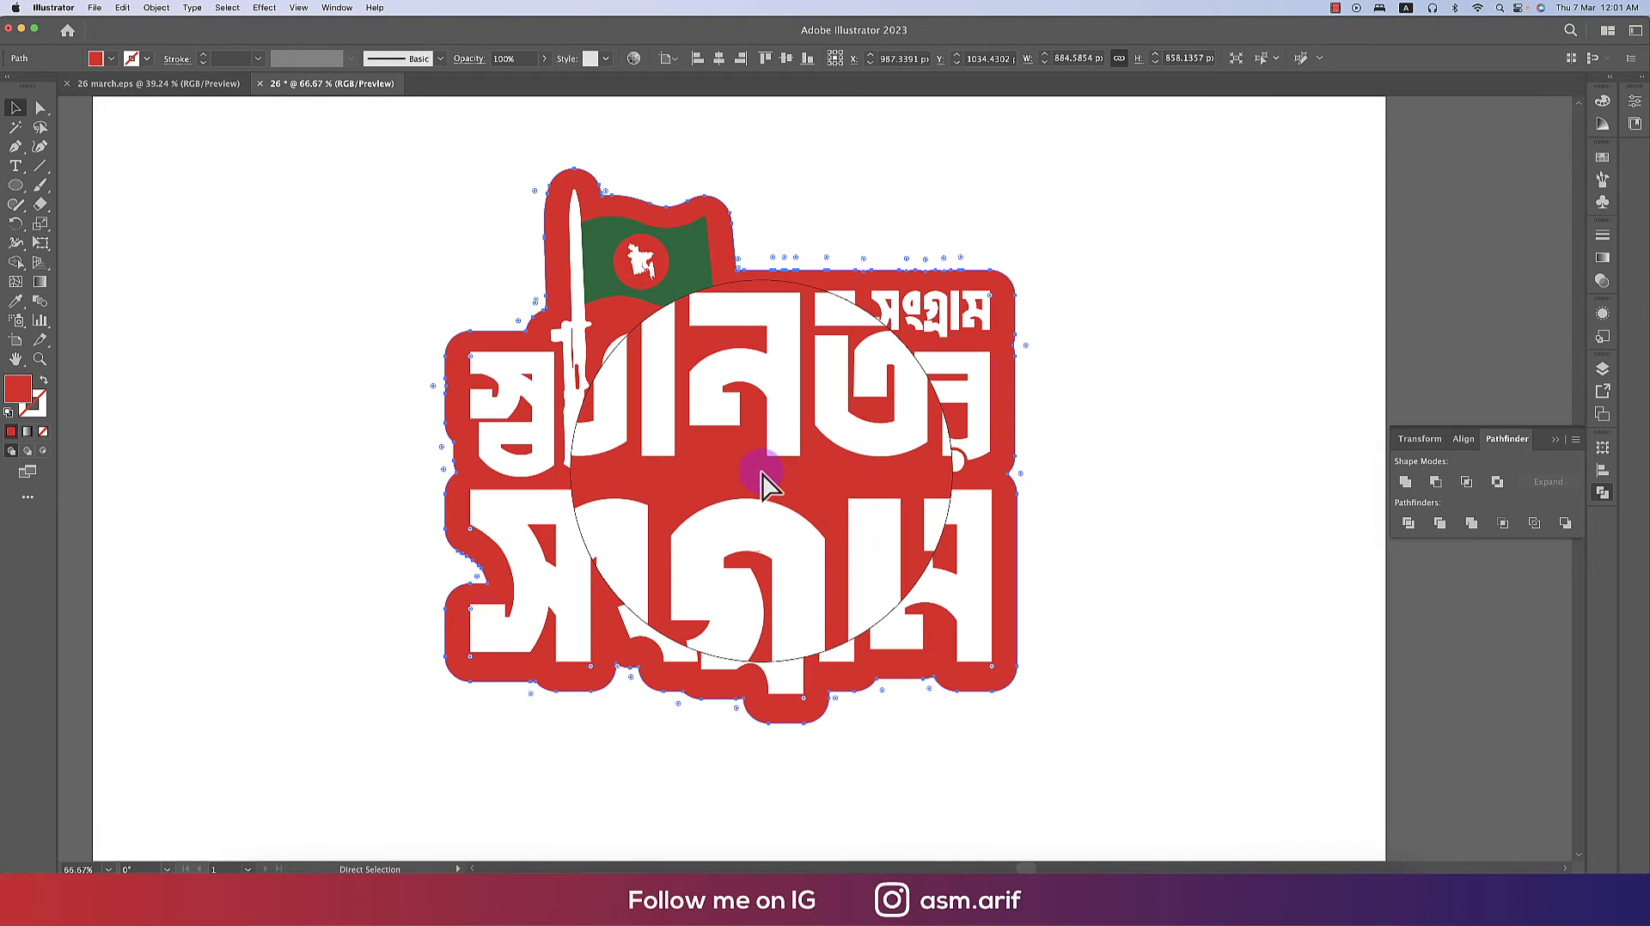
key(super+z)
key(super+z)
right_click(827, 416)
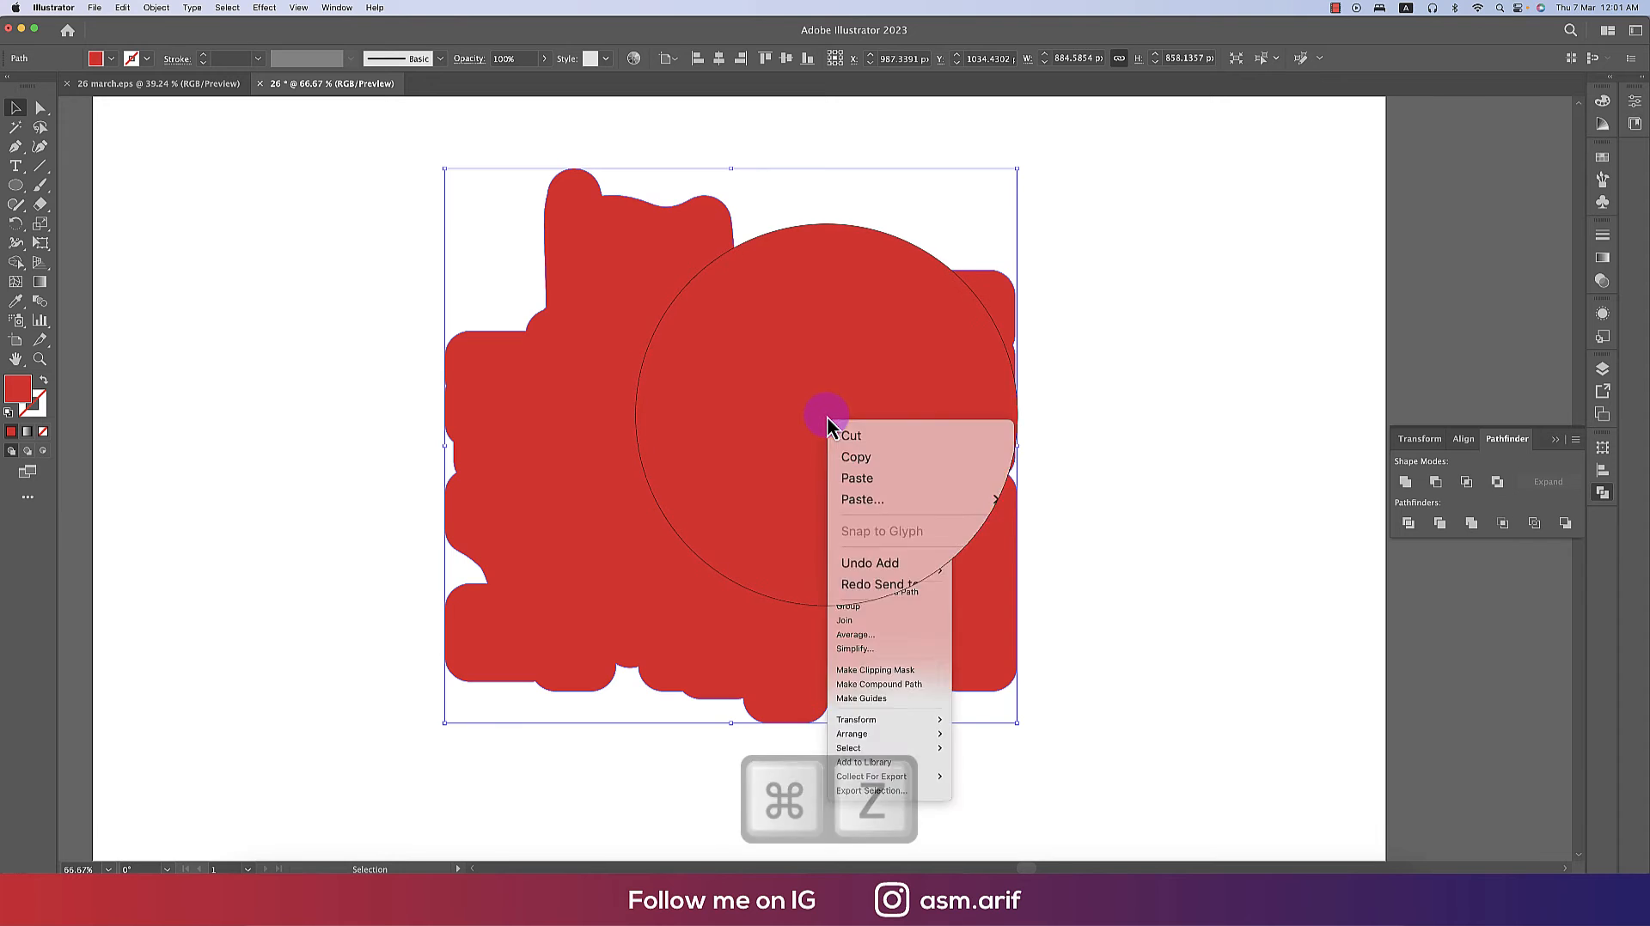
mouse_move(918, 734)
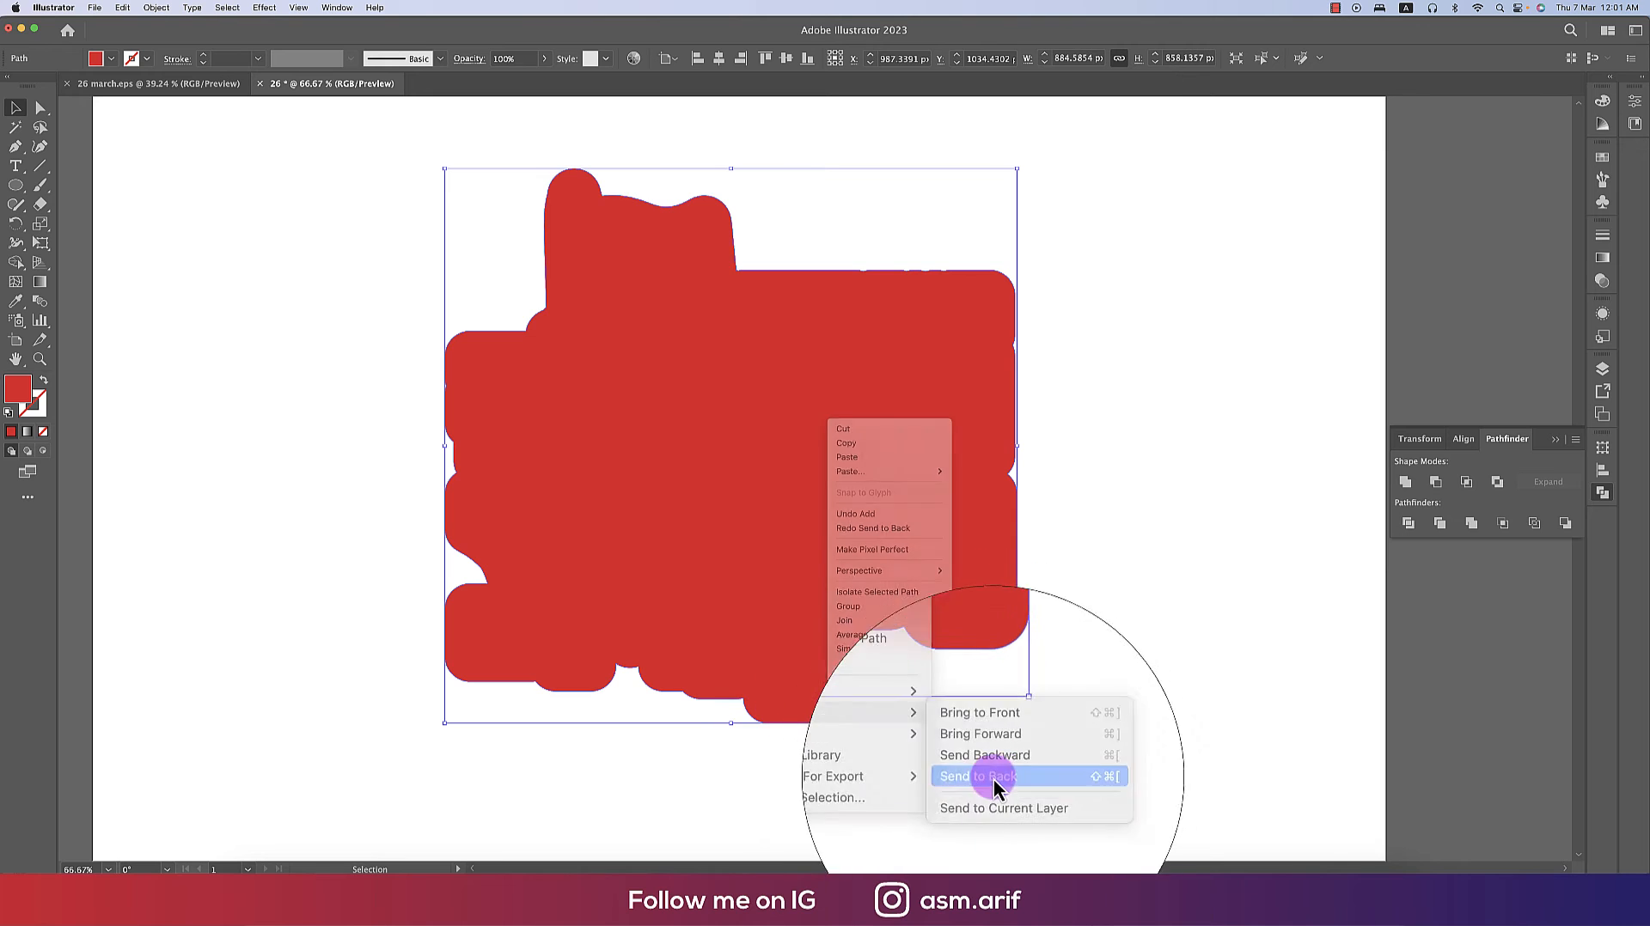
click(995, 777)
click(1049, 773)
click(974, 538)
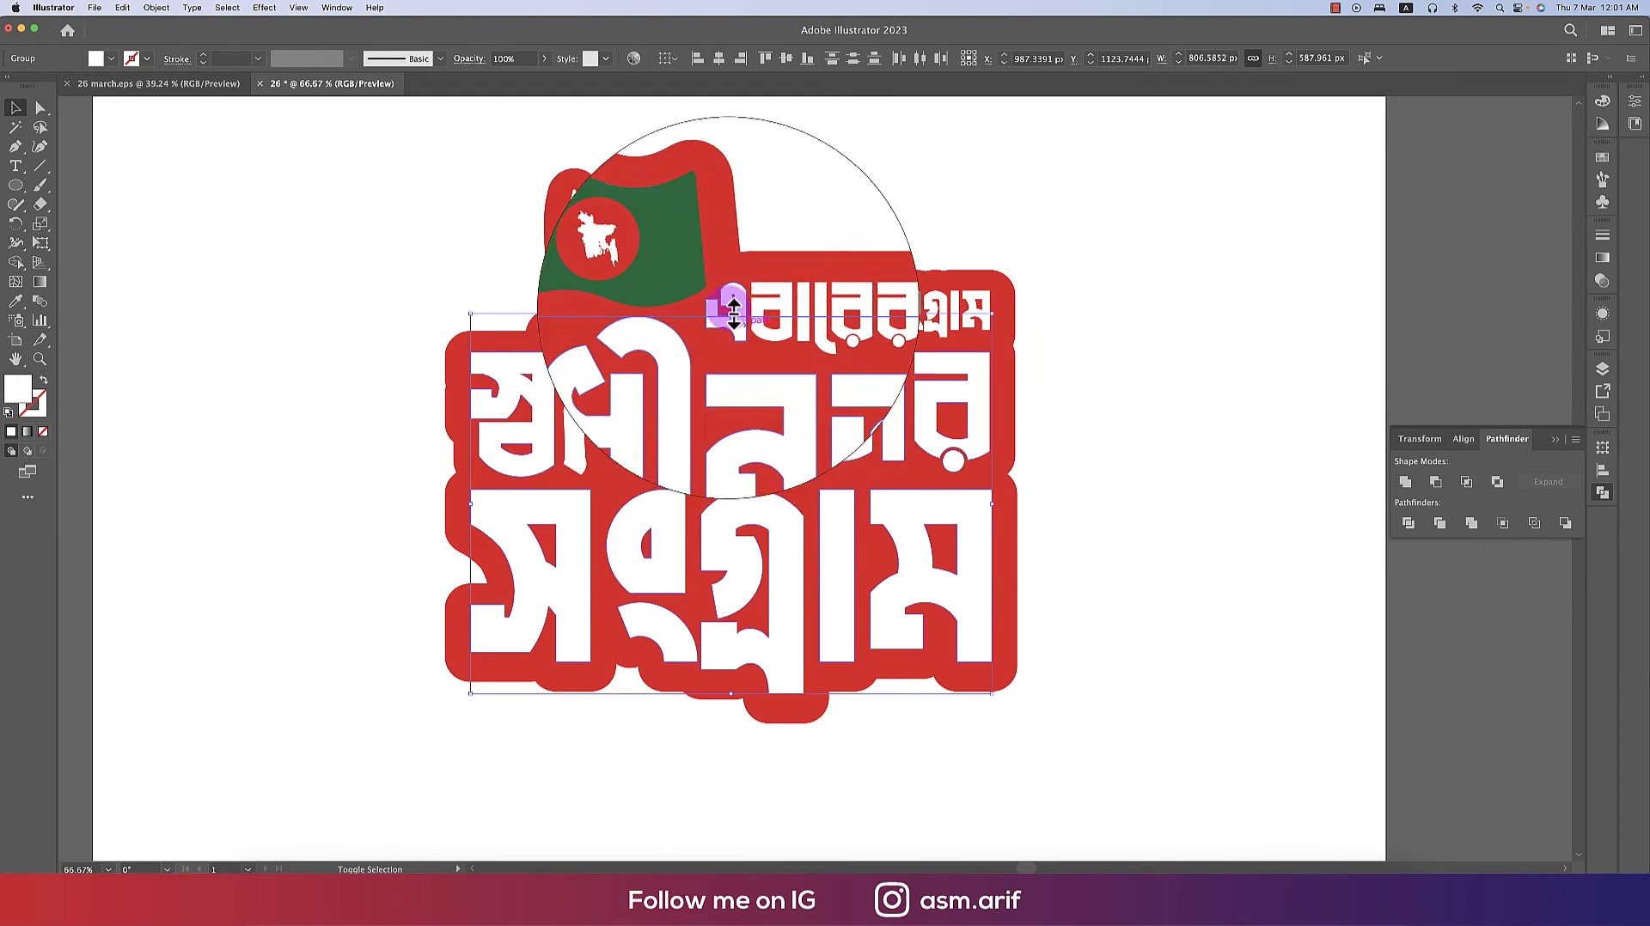
click(644, 265)
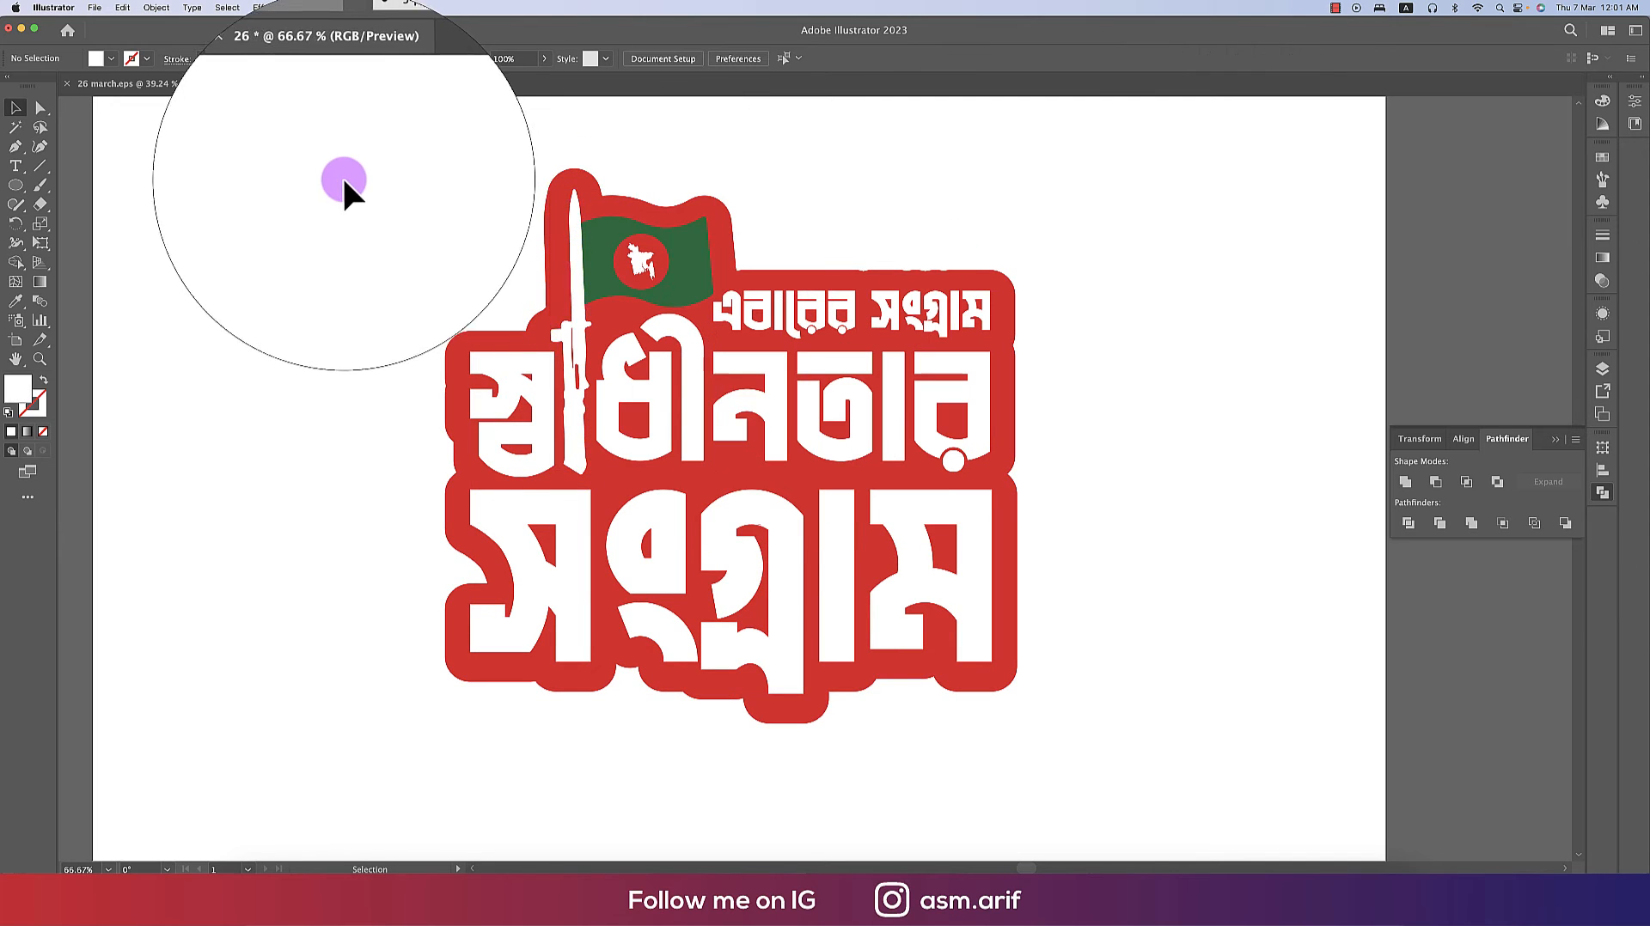
- Select the lettering and flag artwork above the red outline and group it
drag(344, 185, 1079, 777)
shift+click(1013, 582)
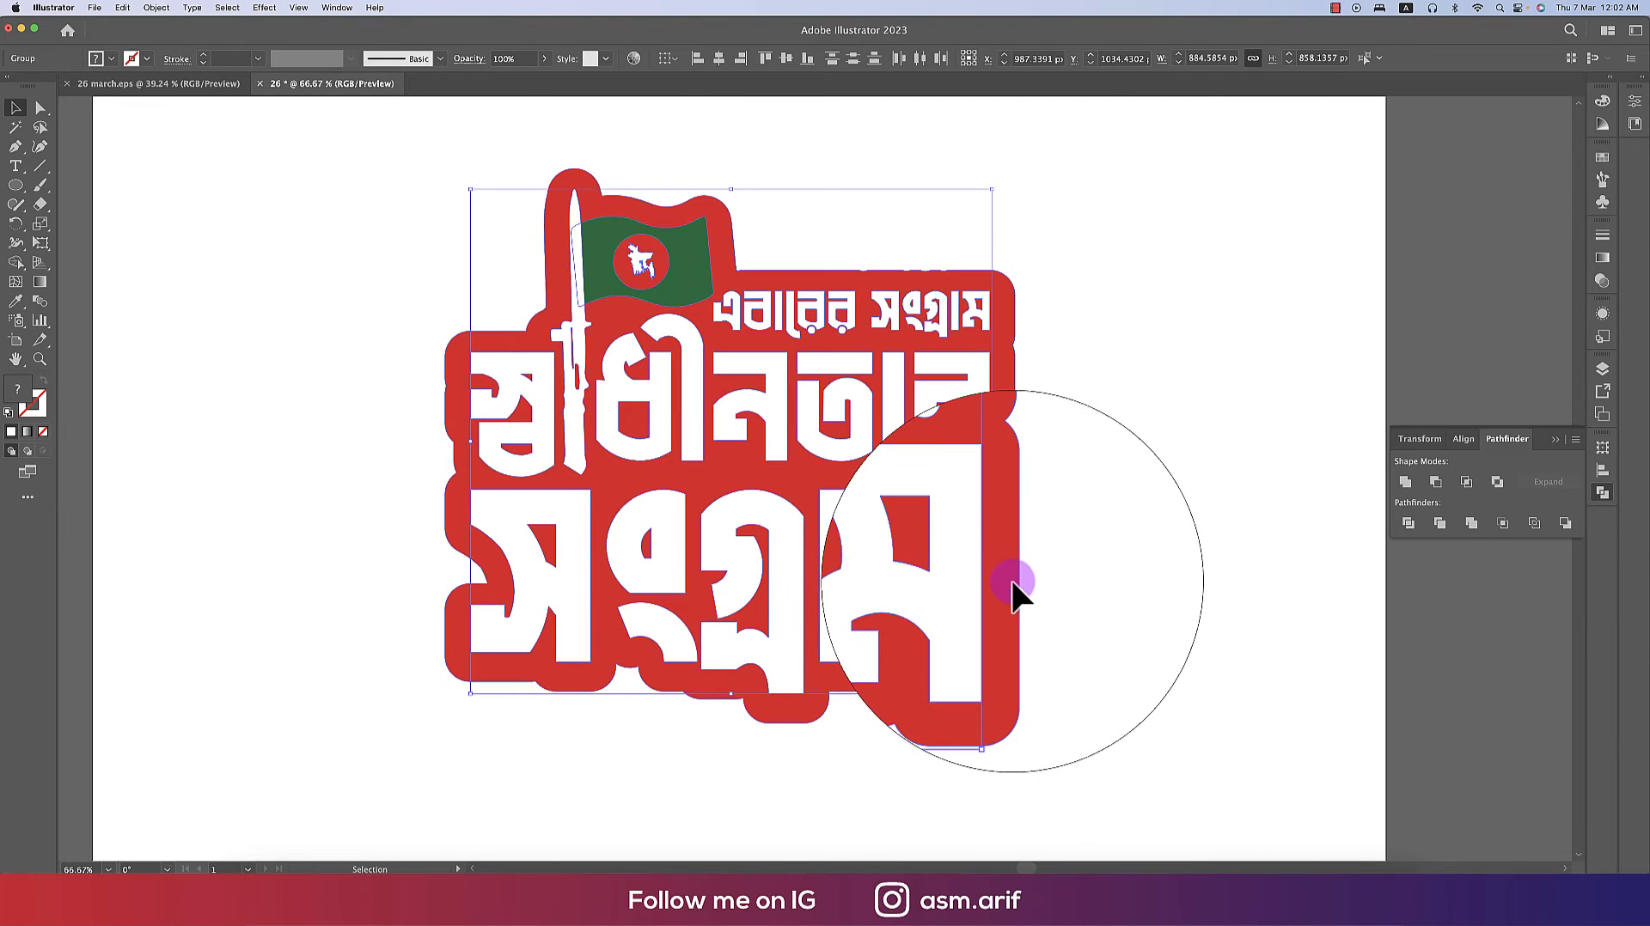
key(super+g)
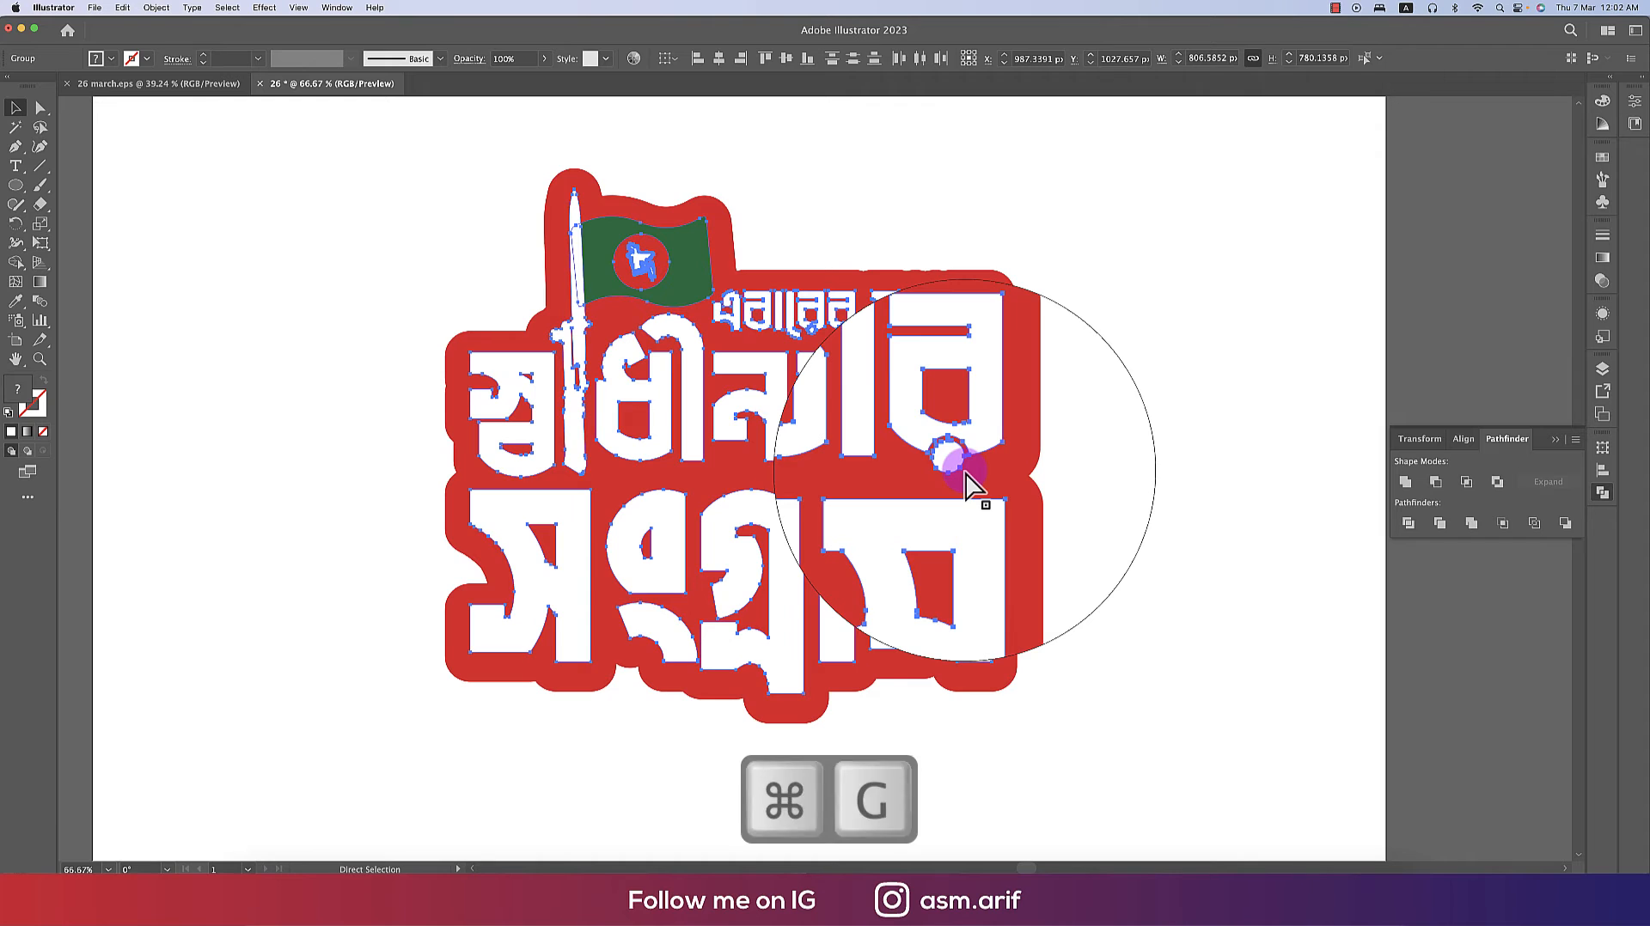
- Apply a Drop Shadow effect to the lettering group with Multiply mode, 75% opacity, 3 px offsets and 5 px blur
click(264, 7)
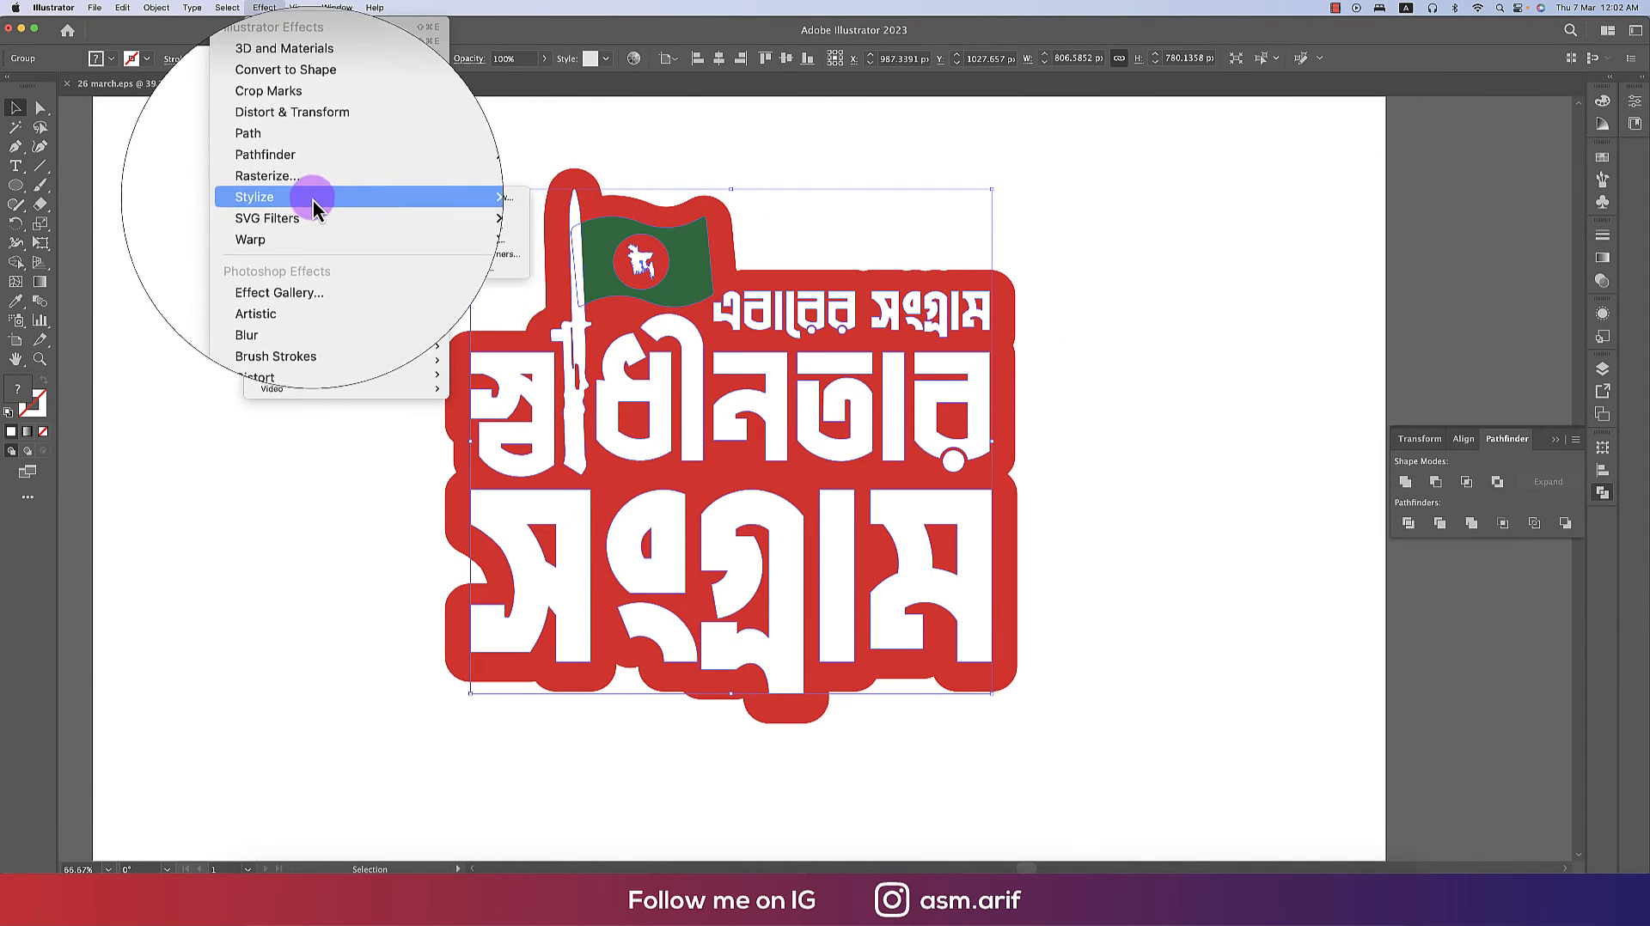
click(533, 193)
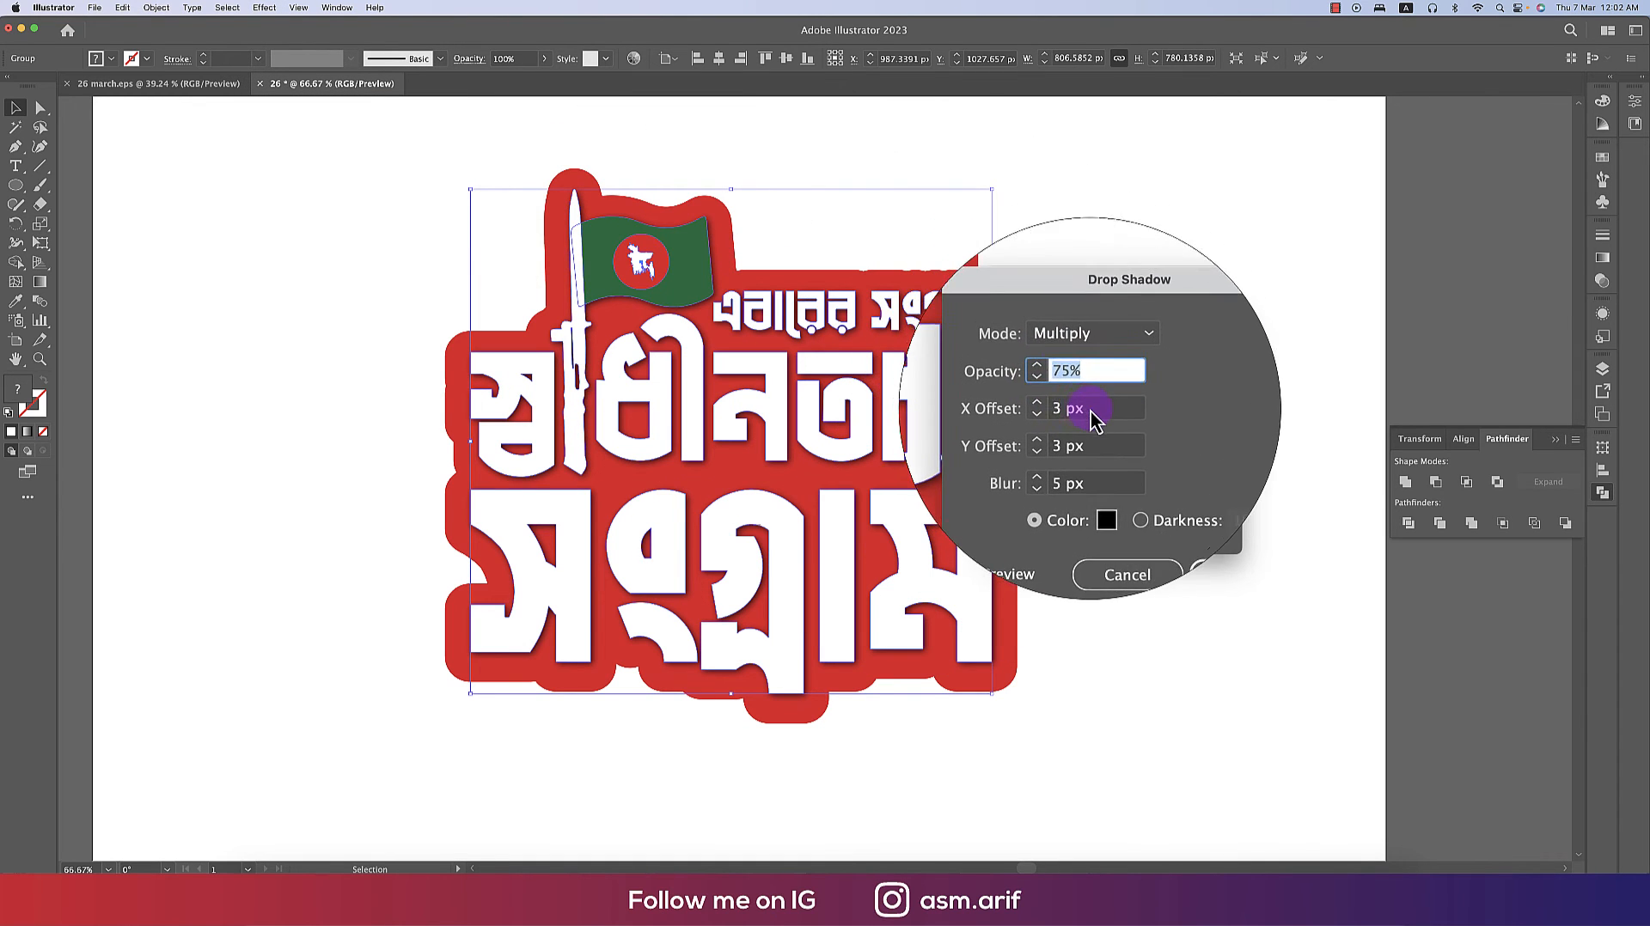
key(Tab)
key(Tab)
key(Tab)
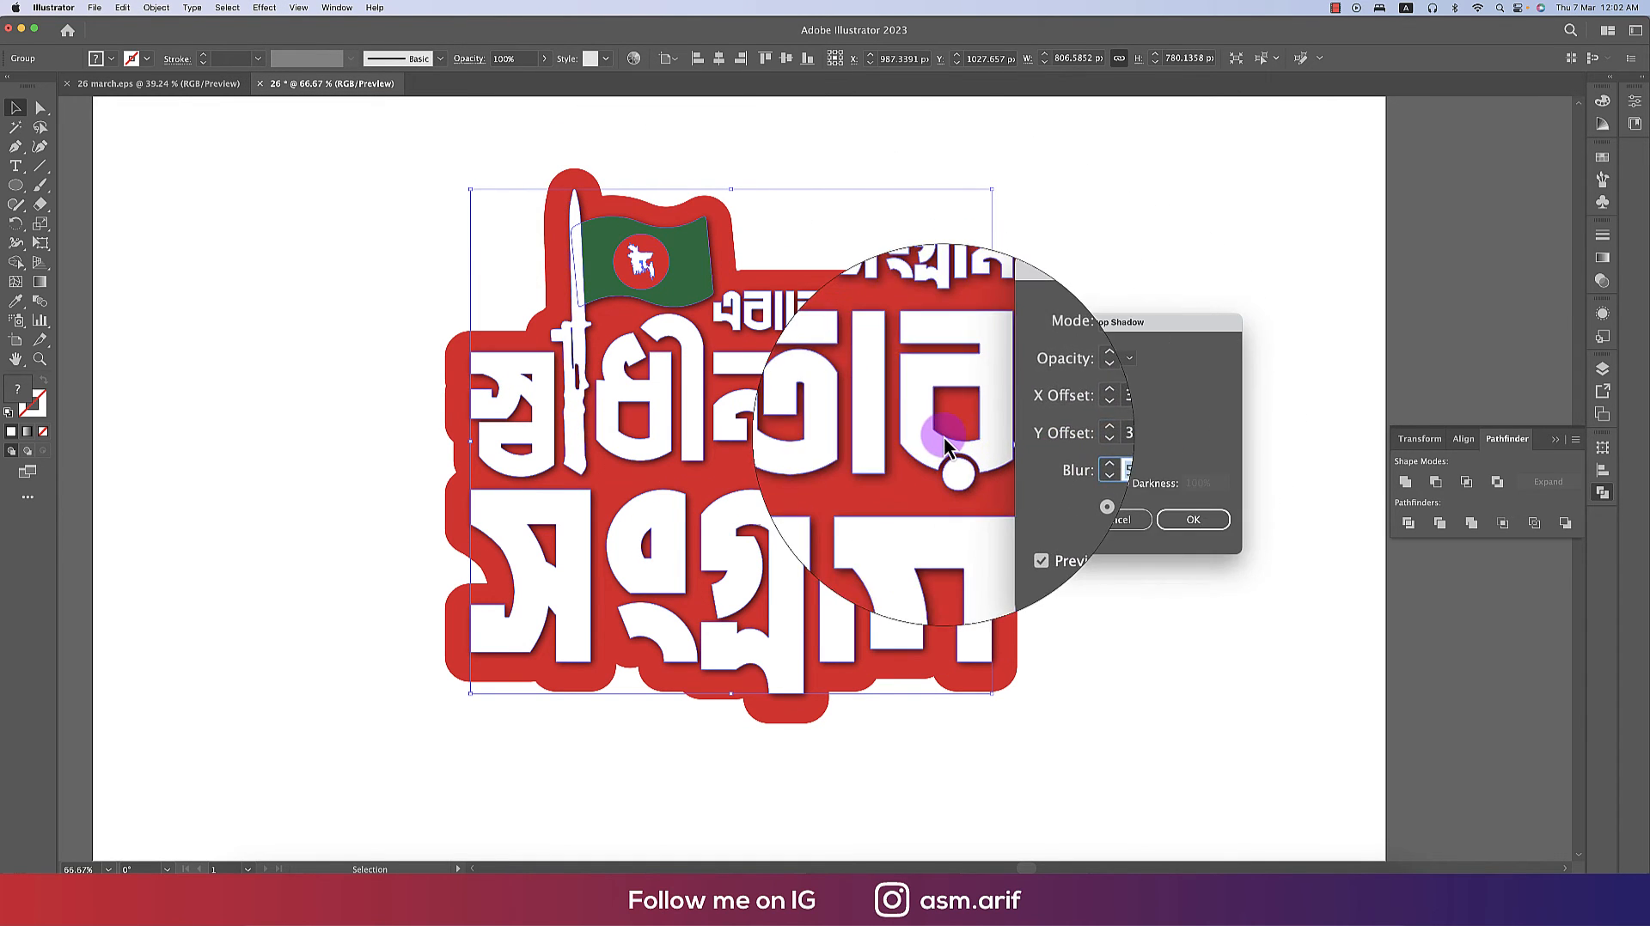
click(1194, 519)
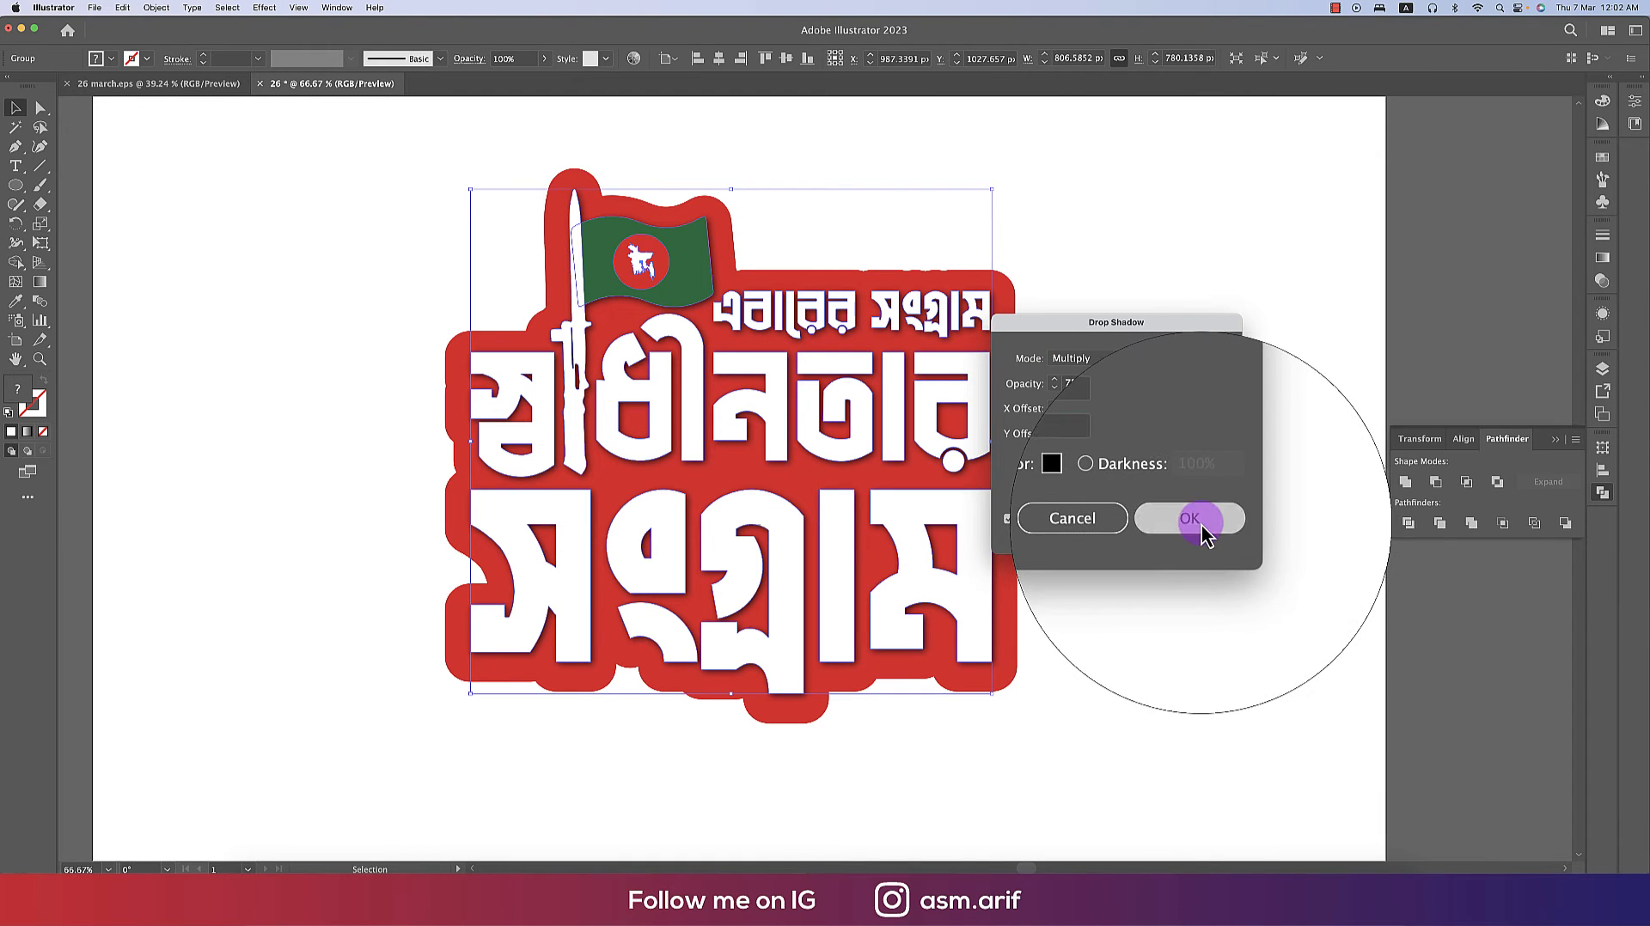
click(1126, 617)
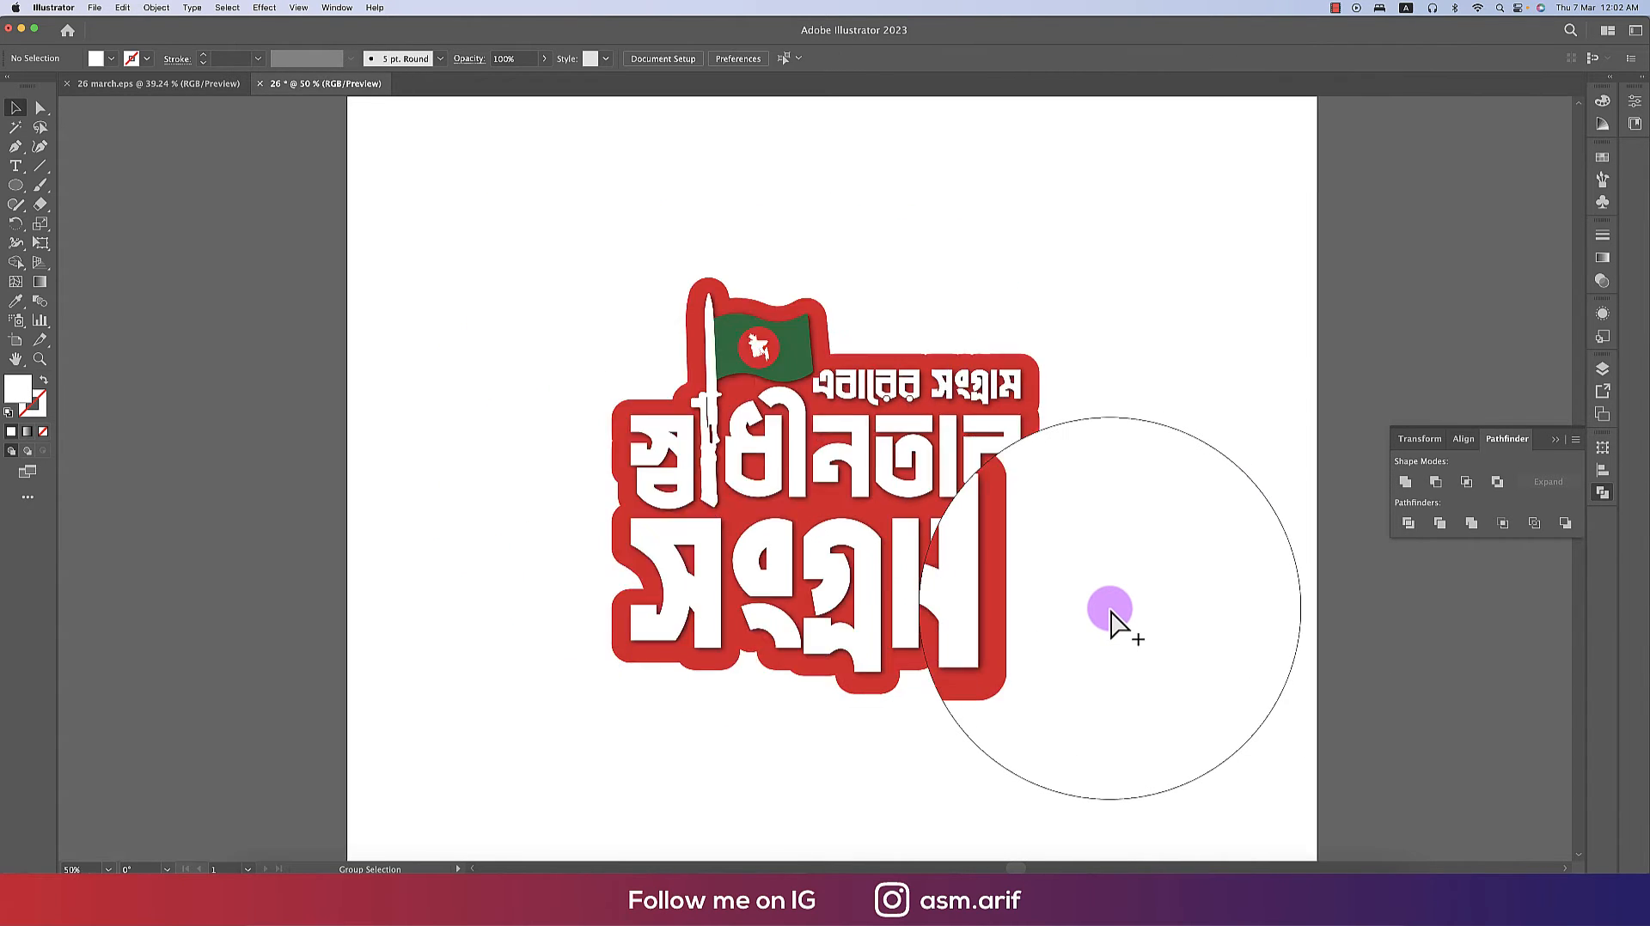
- Give the flag shape a white stroke of 2 pt
scroll(888, 538, up, 5)
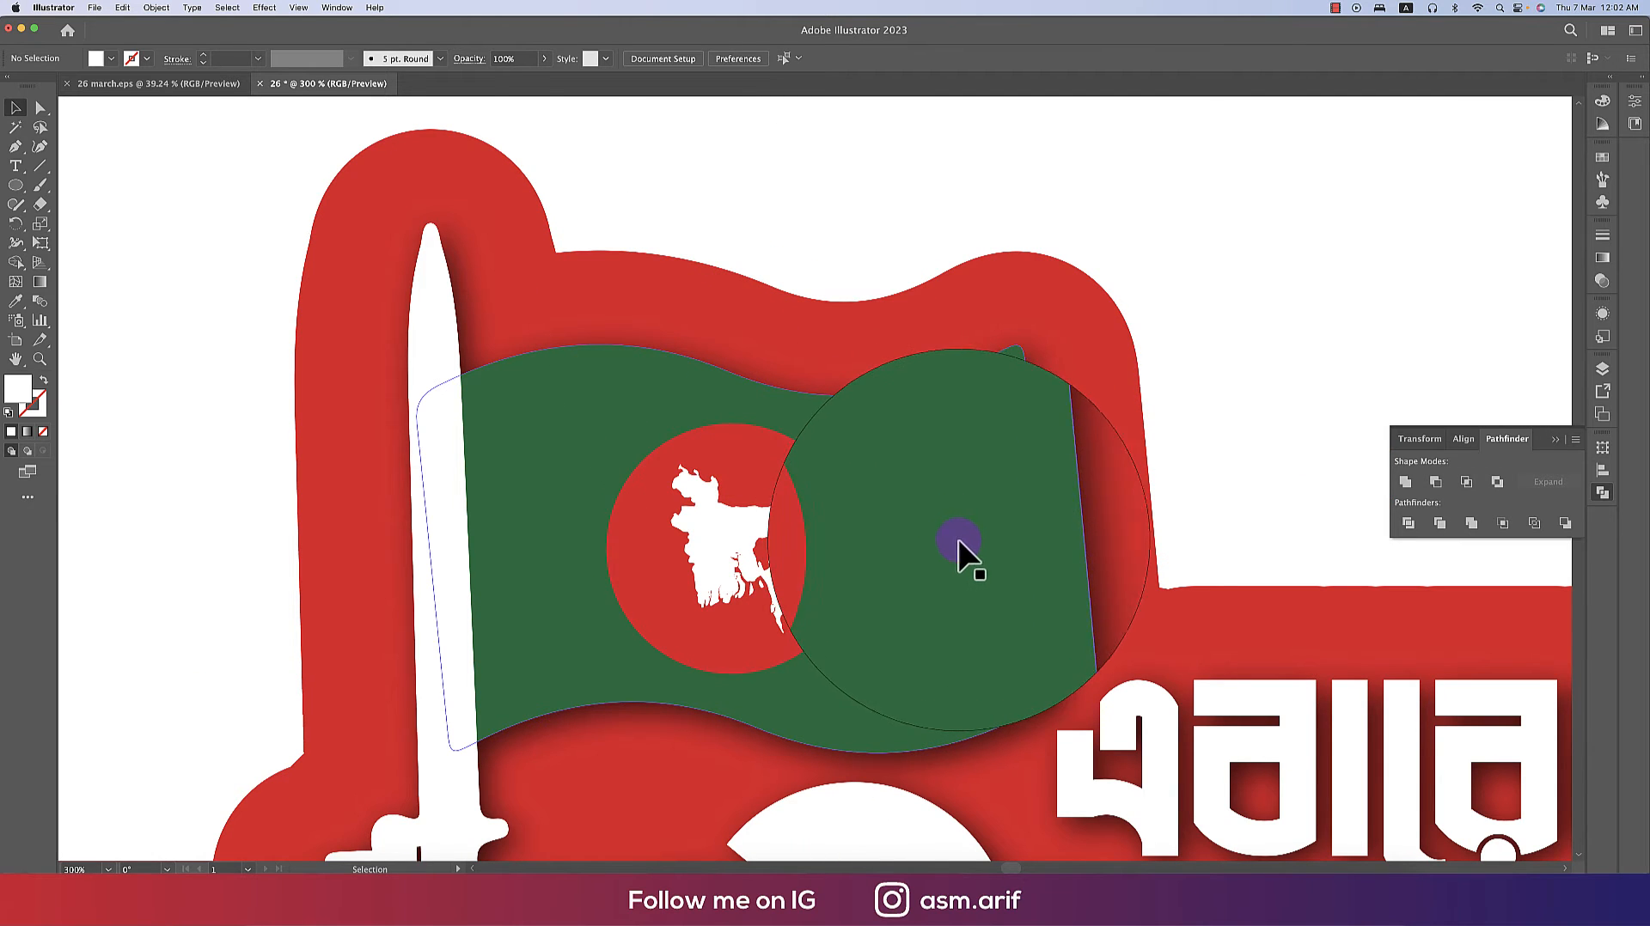
double_click(1034, 540)
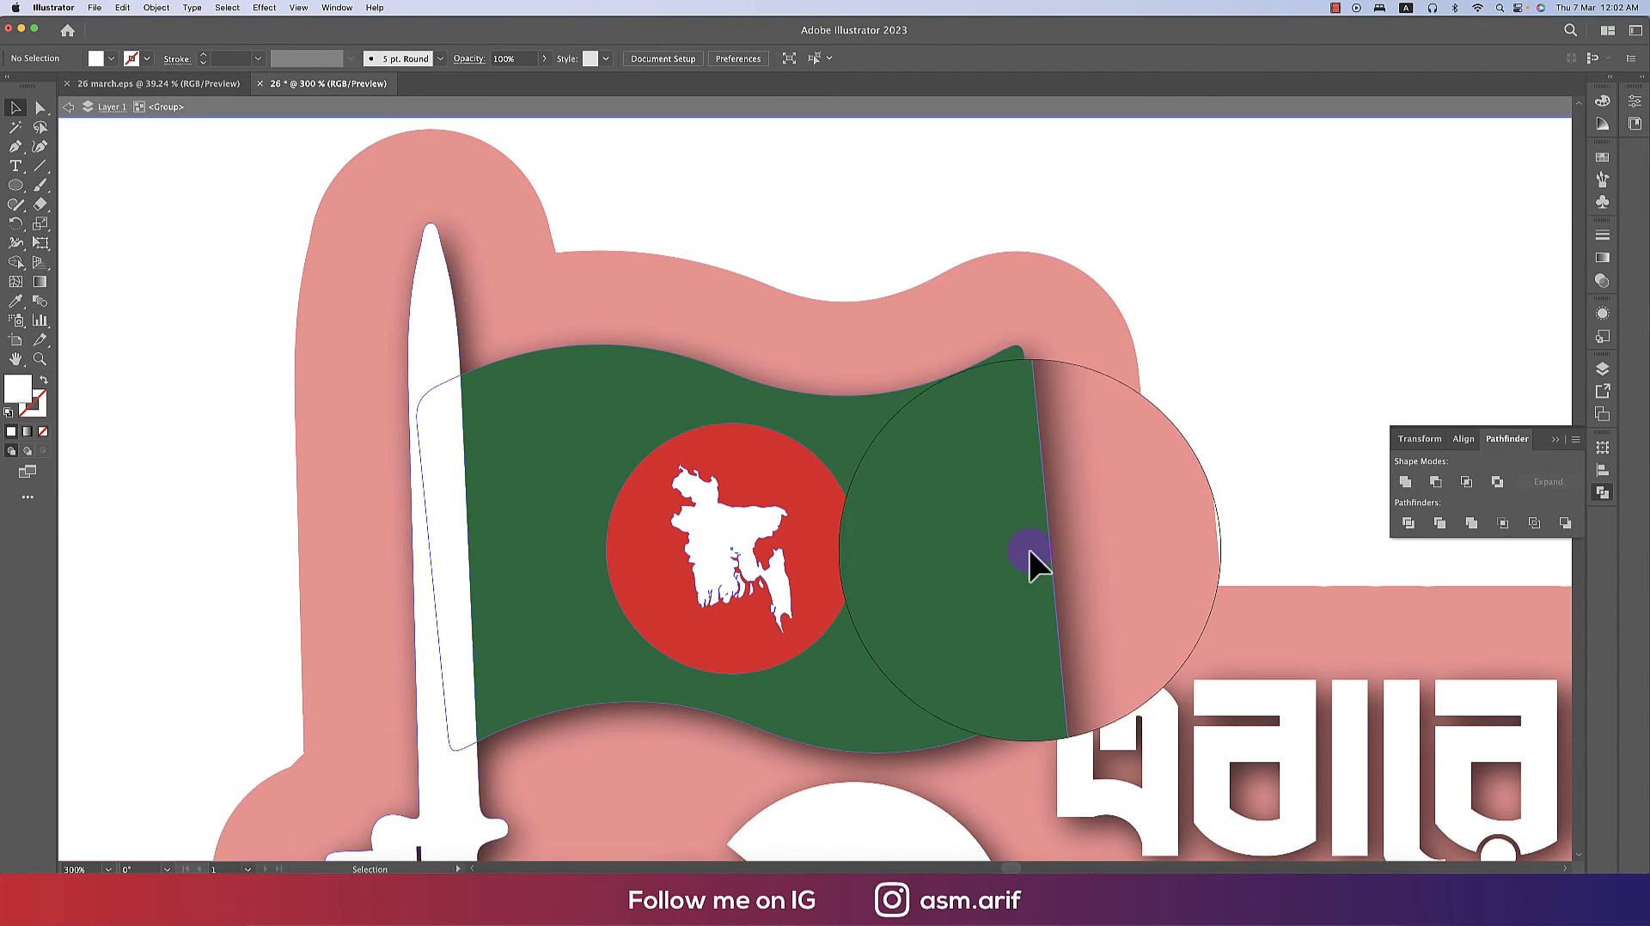
mouse_move(1027, 574)
mouse_down()
mouse_move(987, 526)
mouse_move(969, 551)
mouse_move(995, 561)
mouse_up()
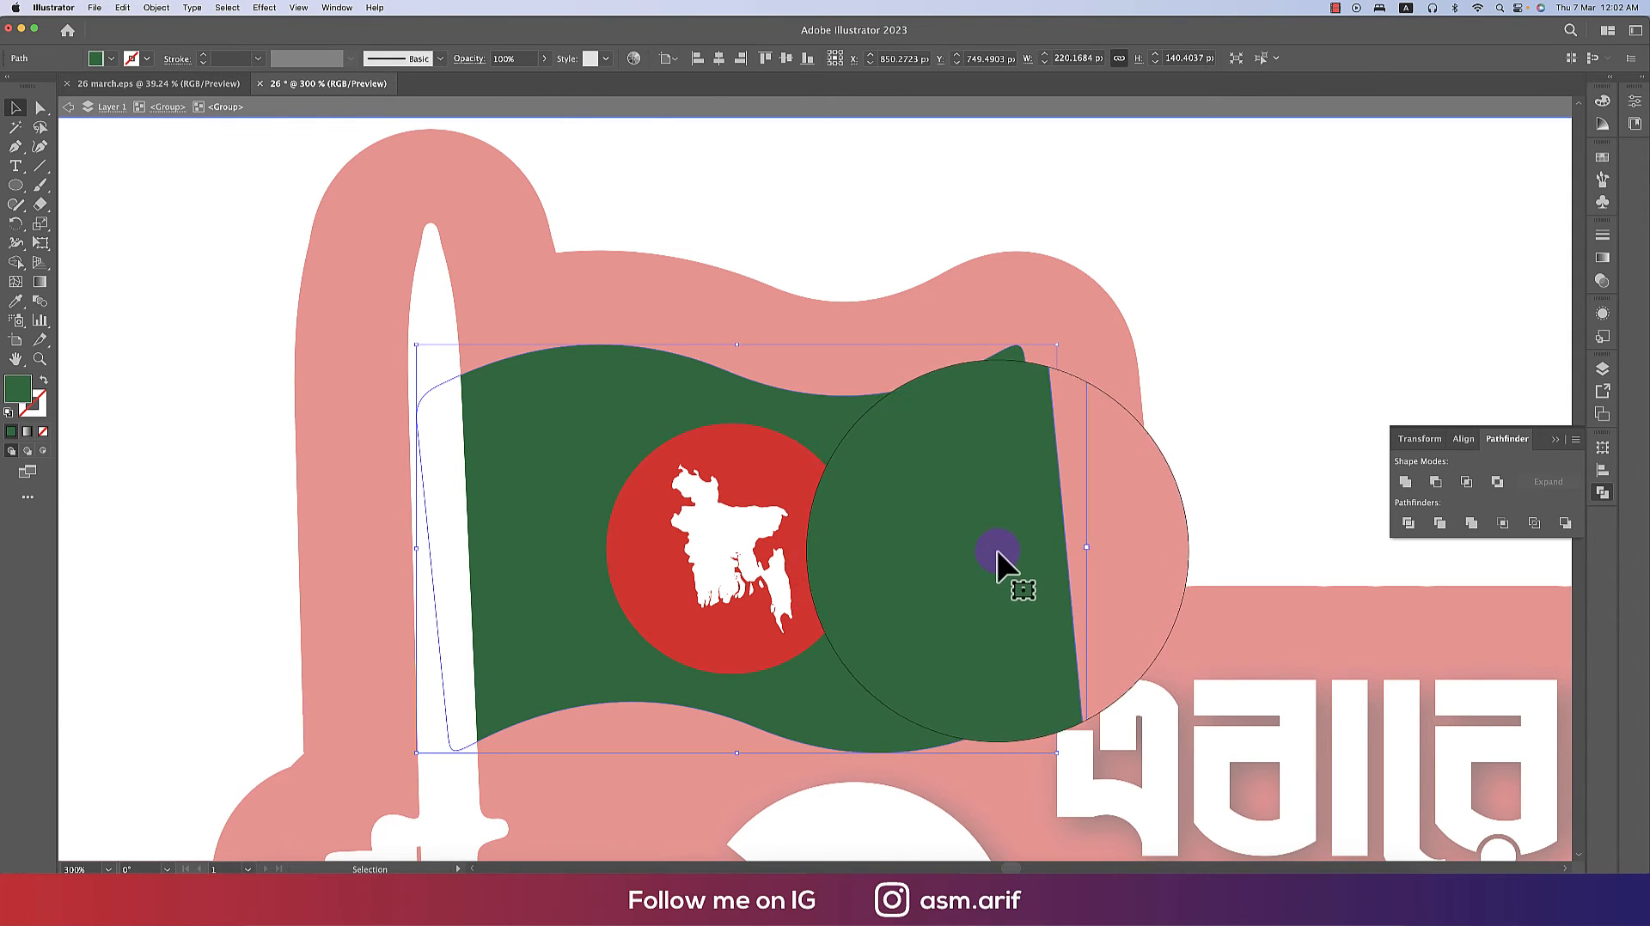
click(133, 61)
click(16, 96)
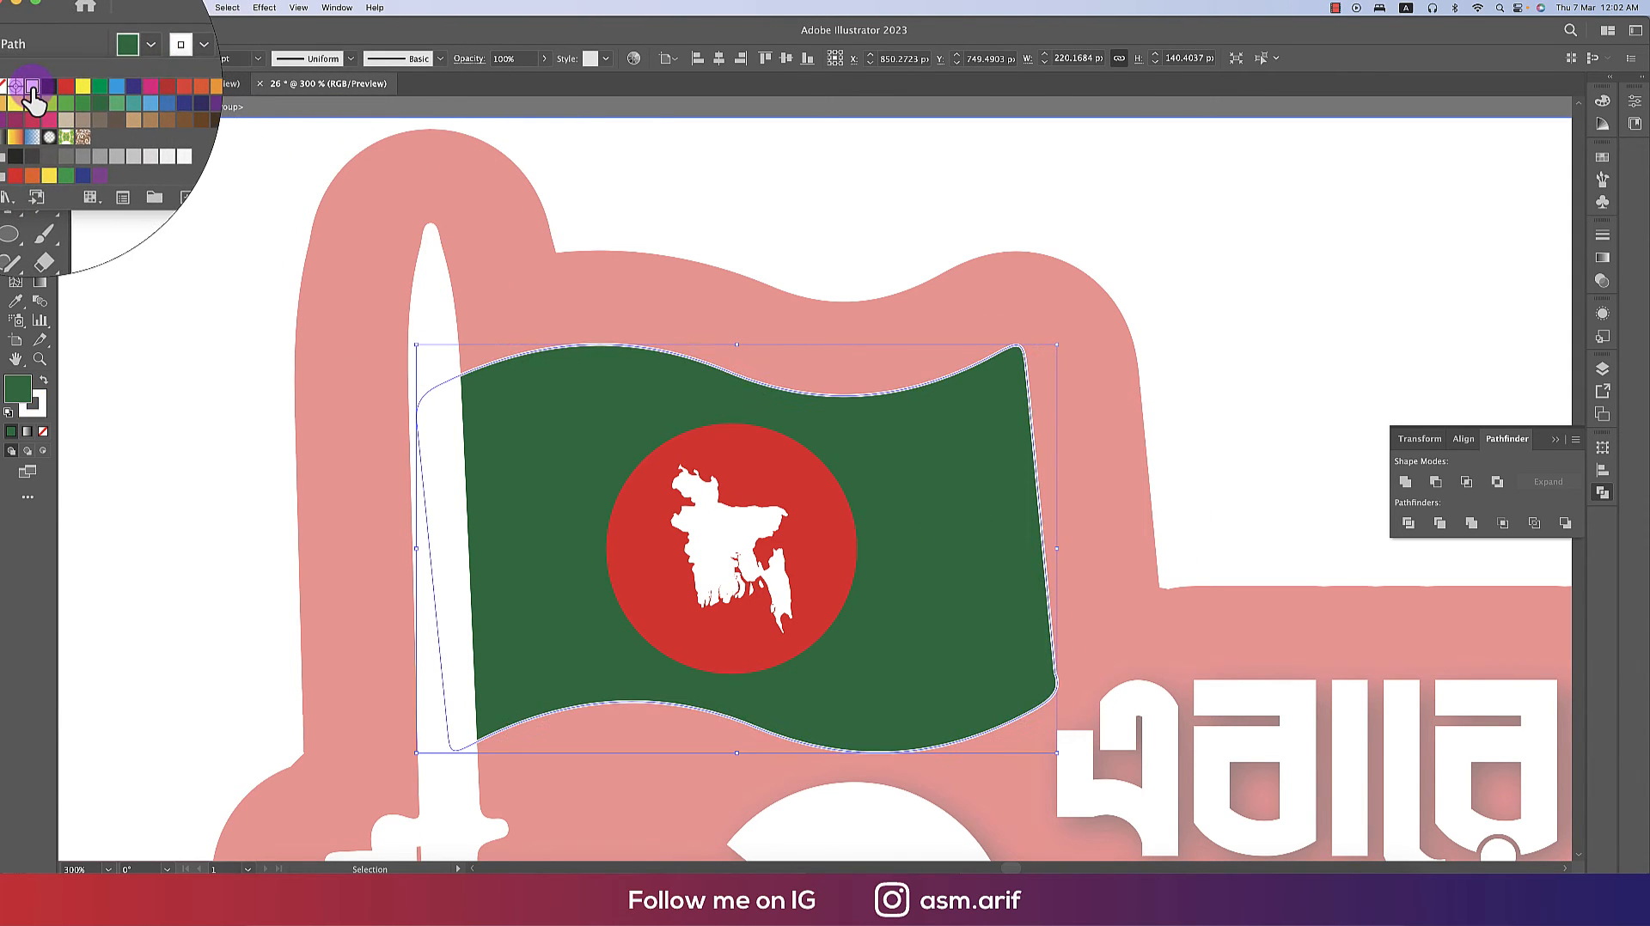
click(209, 61)
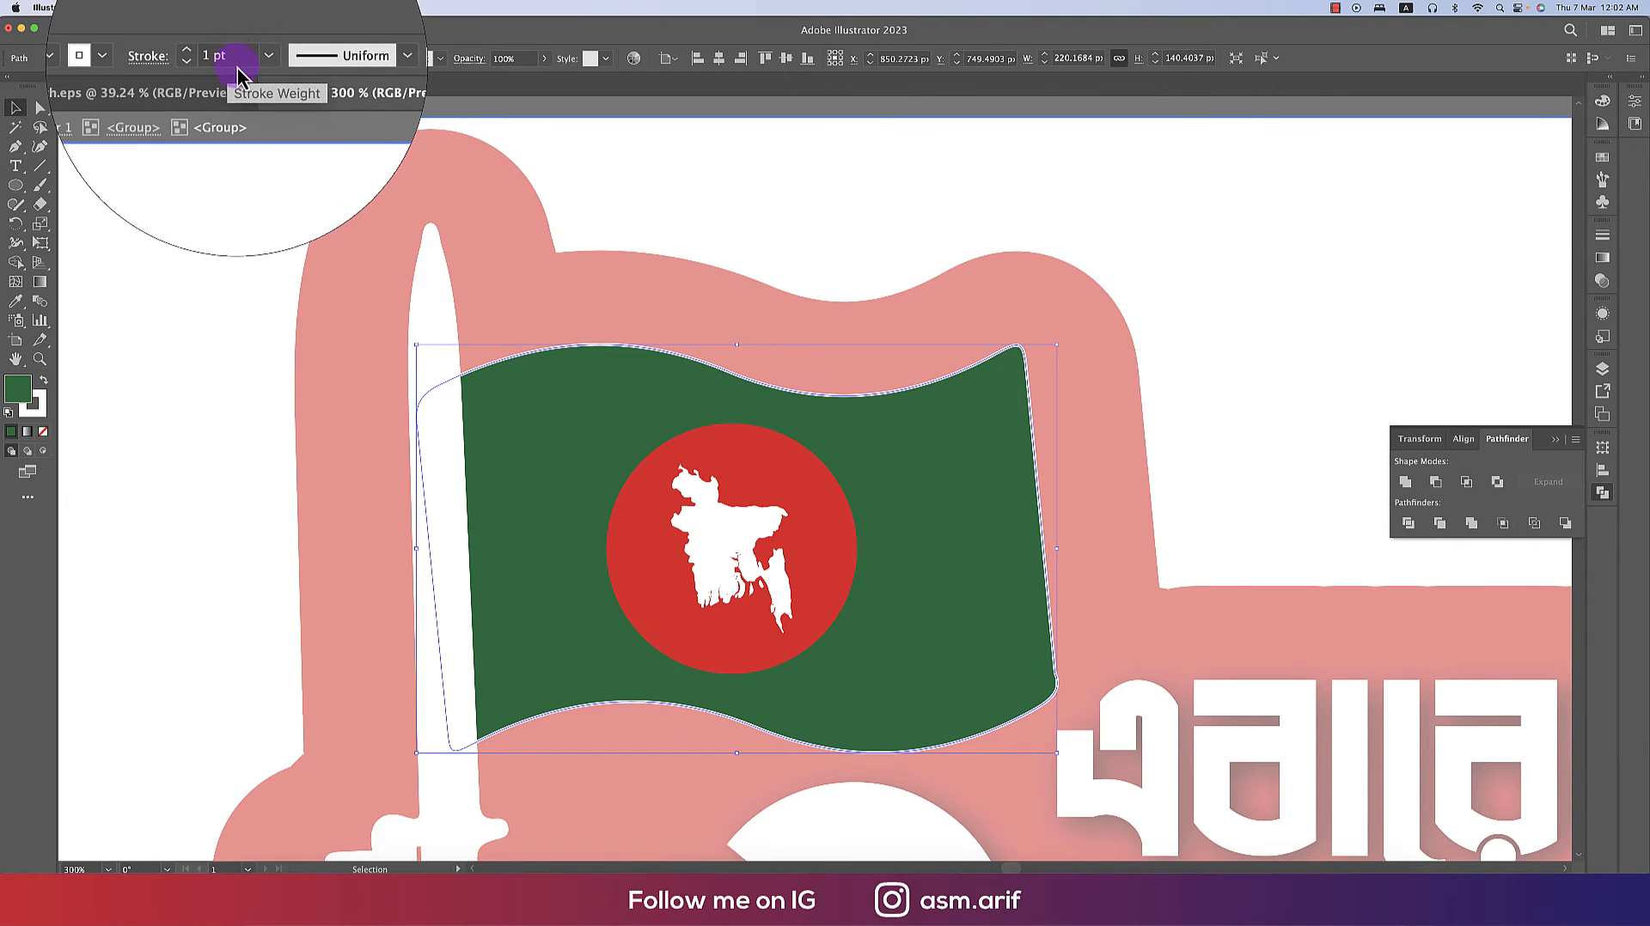
drag(238, 64, 196, 60)
text(2)
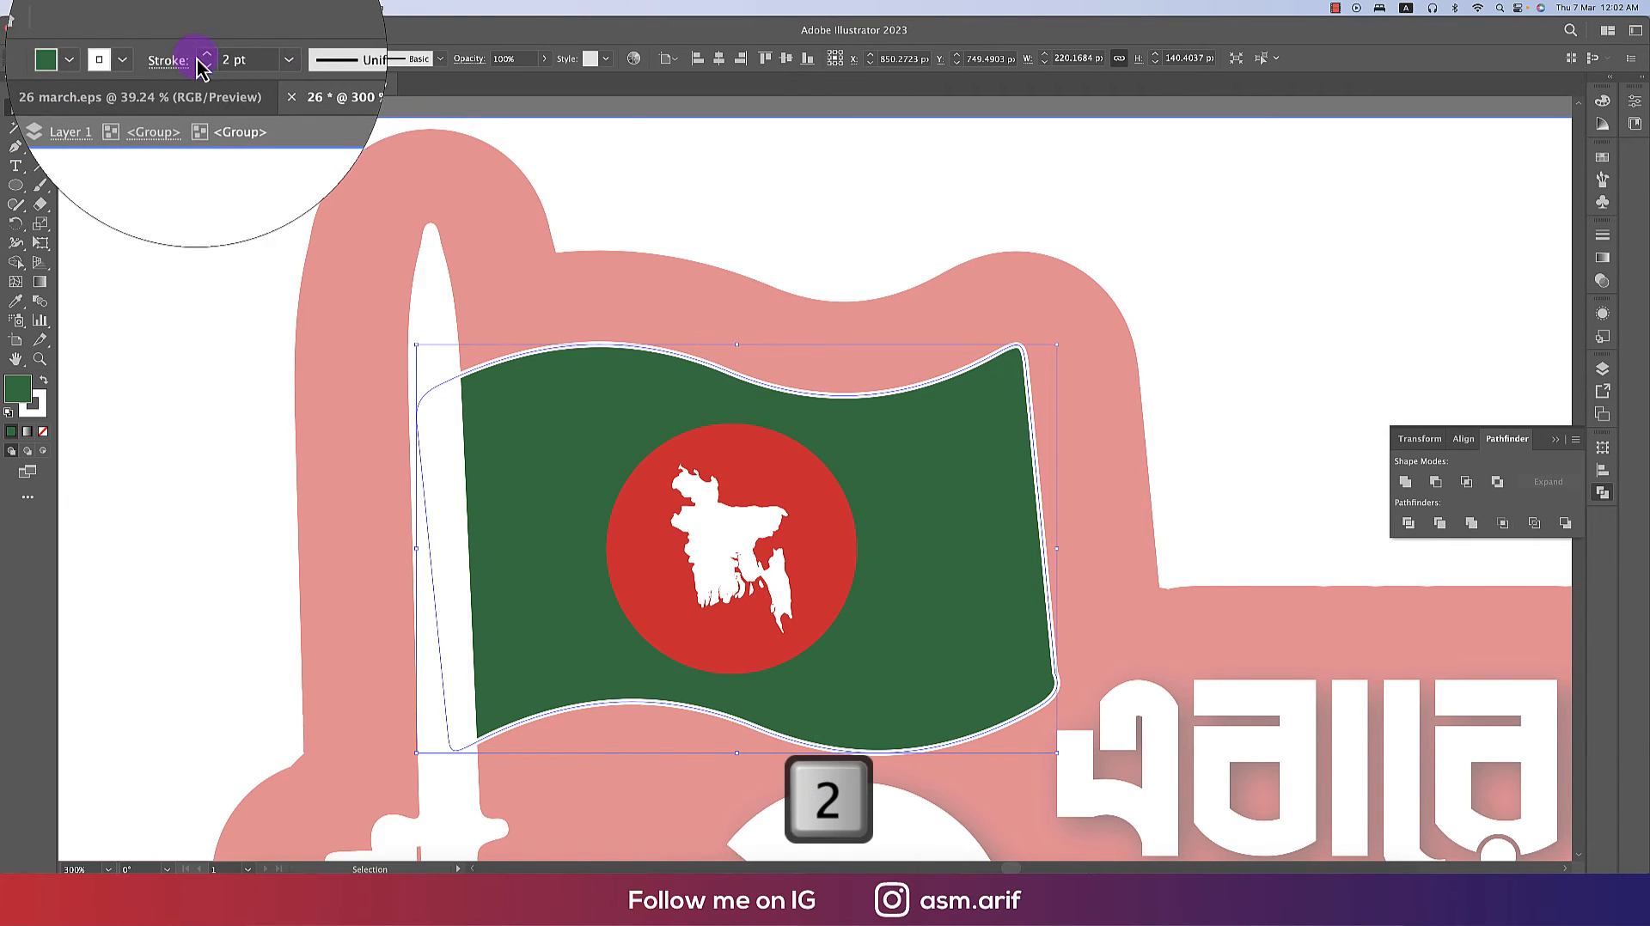
- Select all the finished sticker artwork and group it into one
double_click(1249, 430)
scroll(855, 563, down, 3)
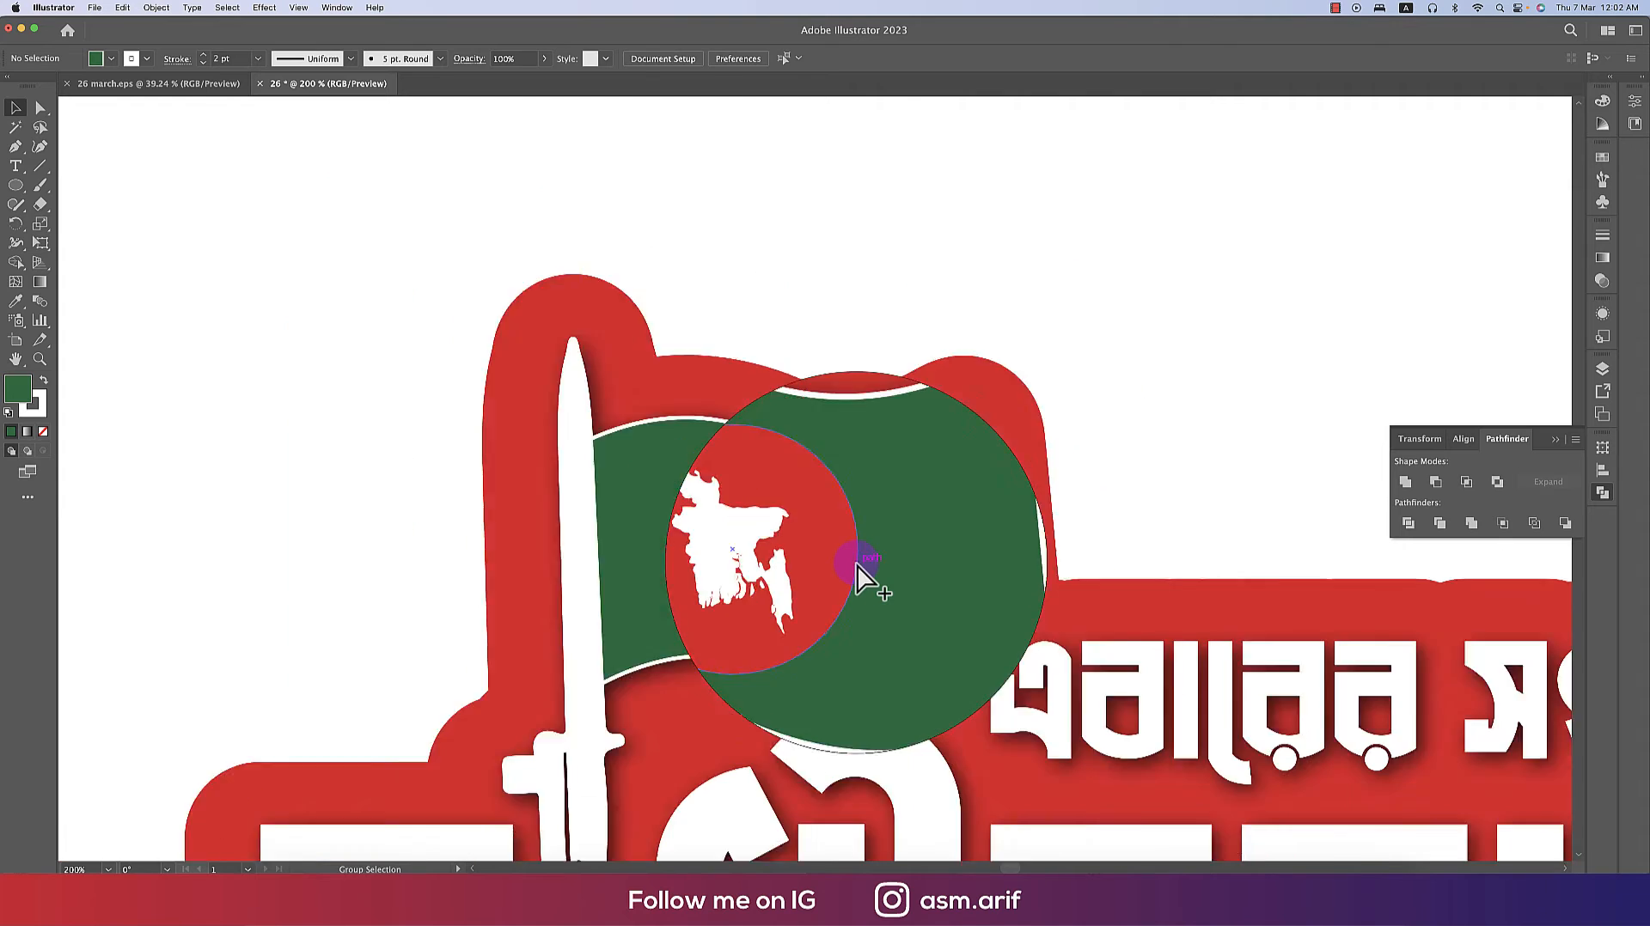
scroll(906, 512, down, 5)
scroll(906, 511, right, 4)
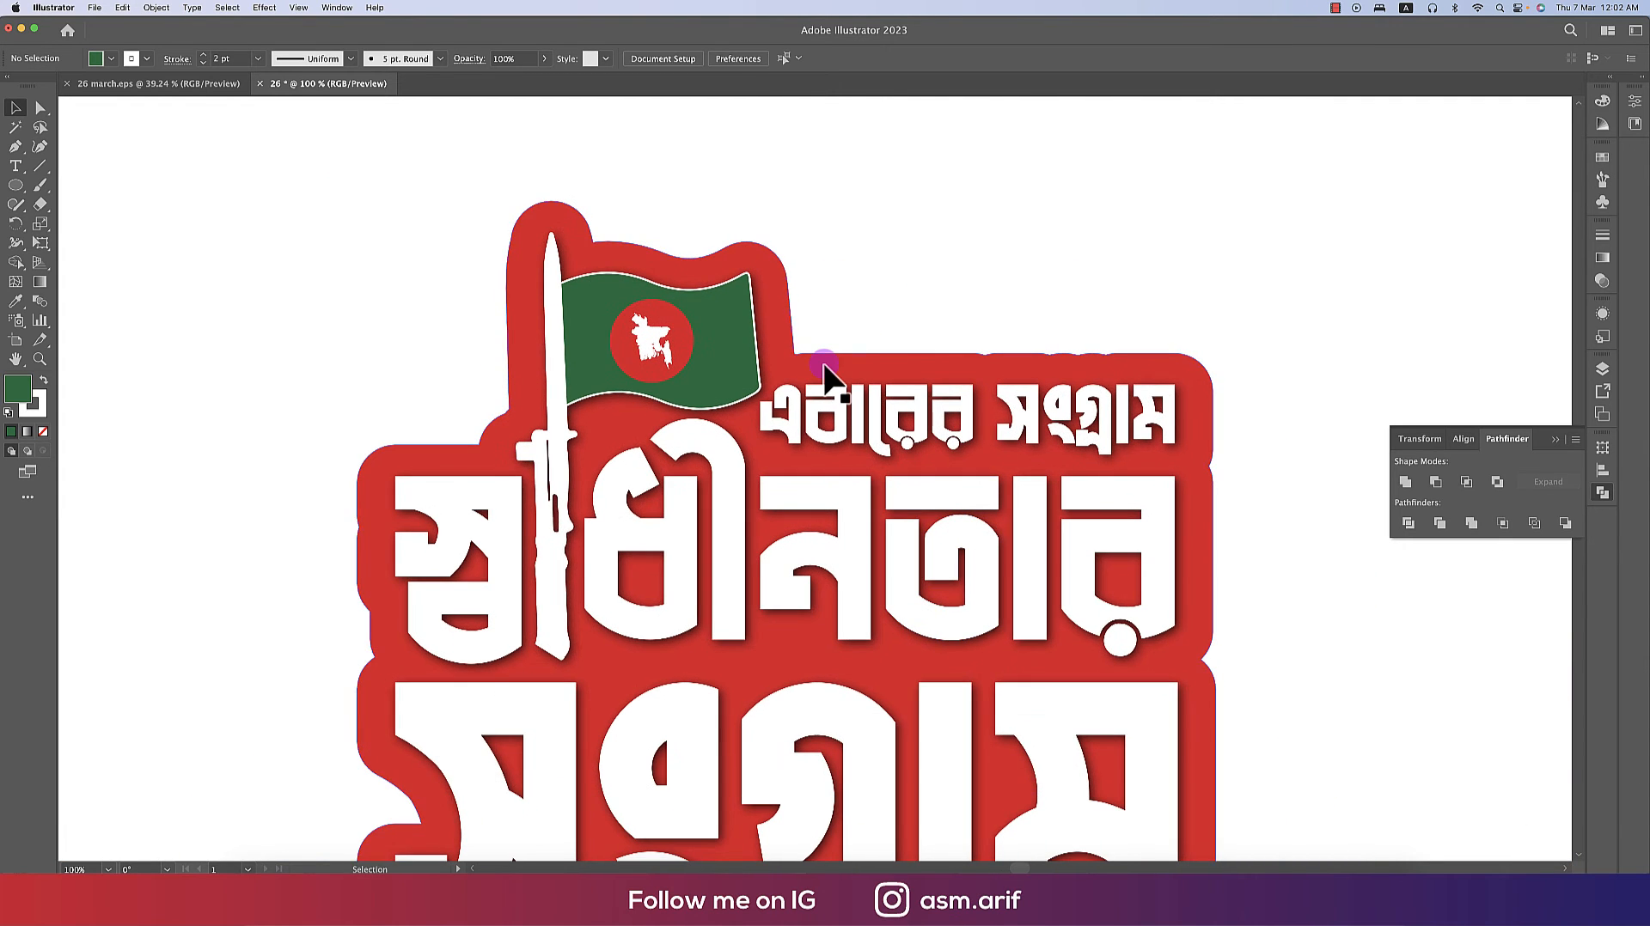
scroll(826, 372, down, 1)
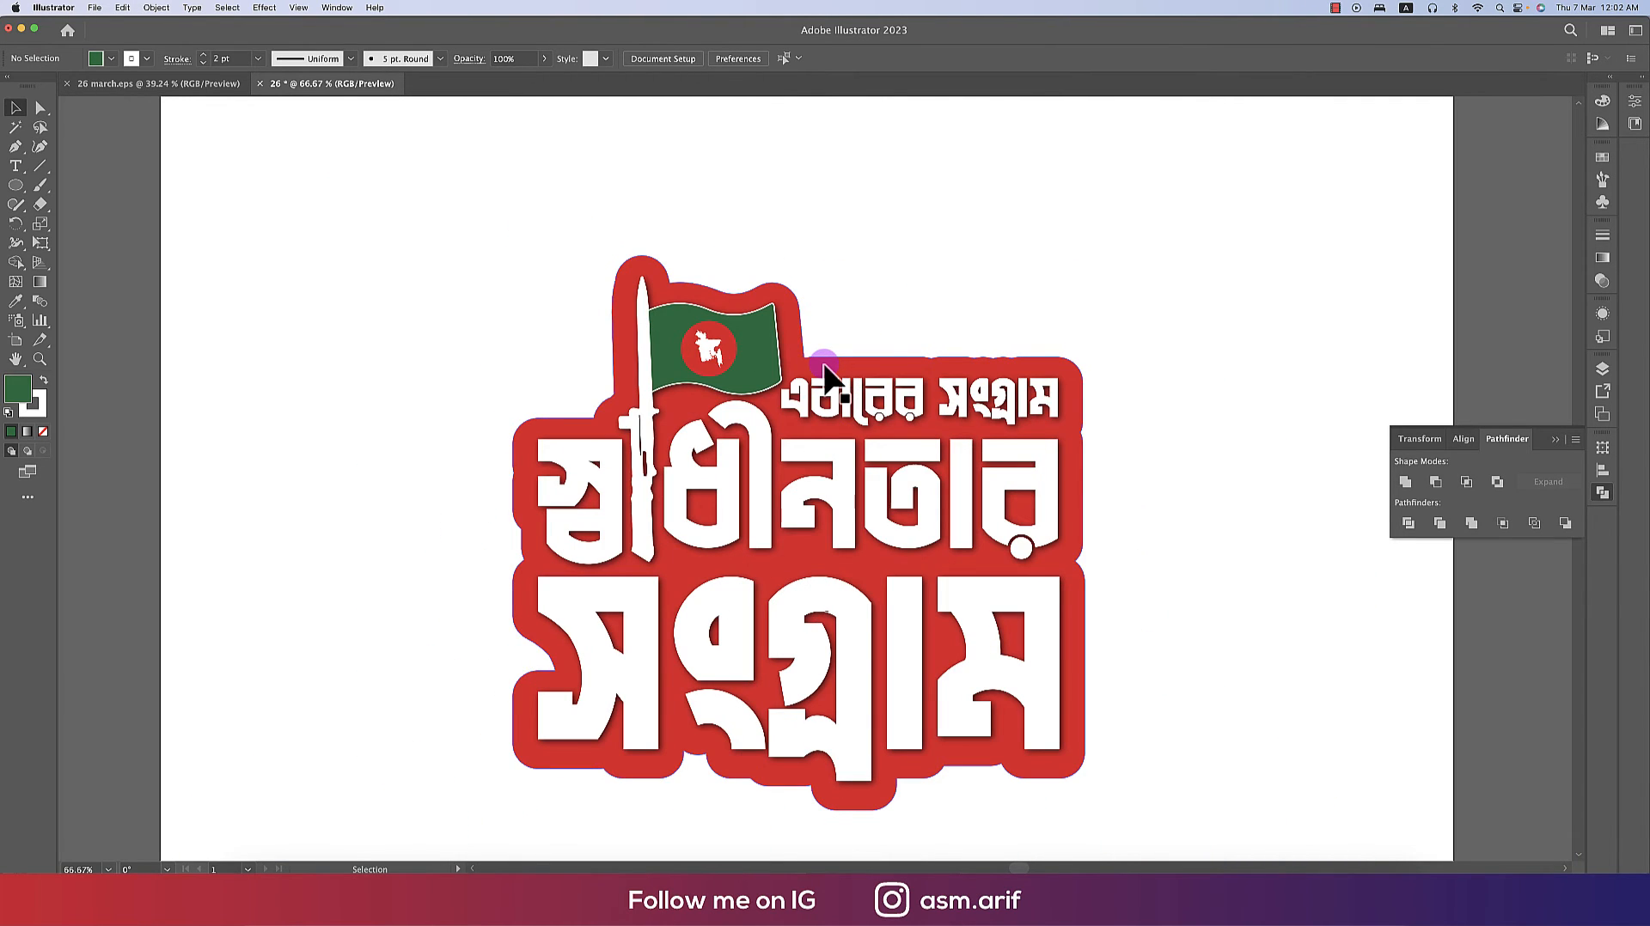
scroll(1166, 567, down, 1)
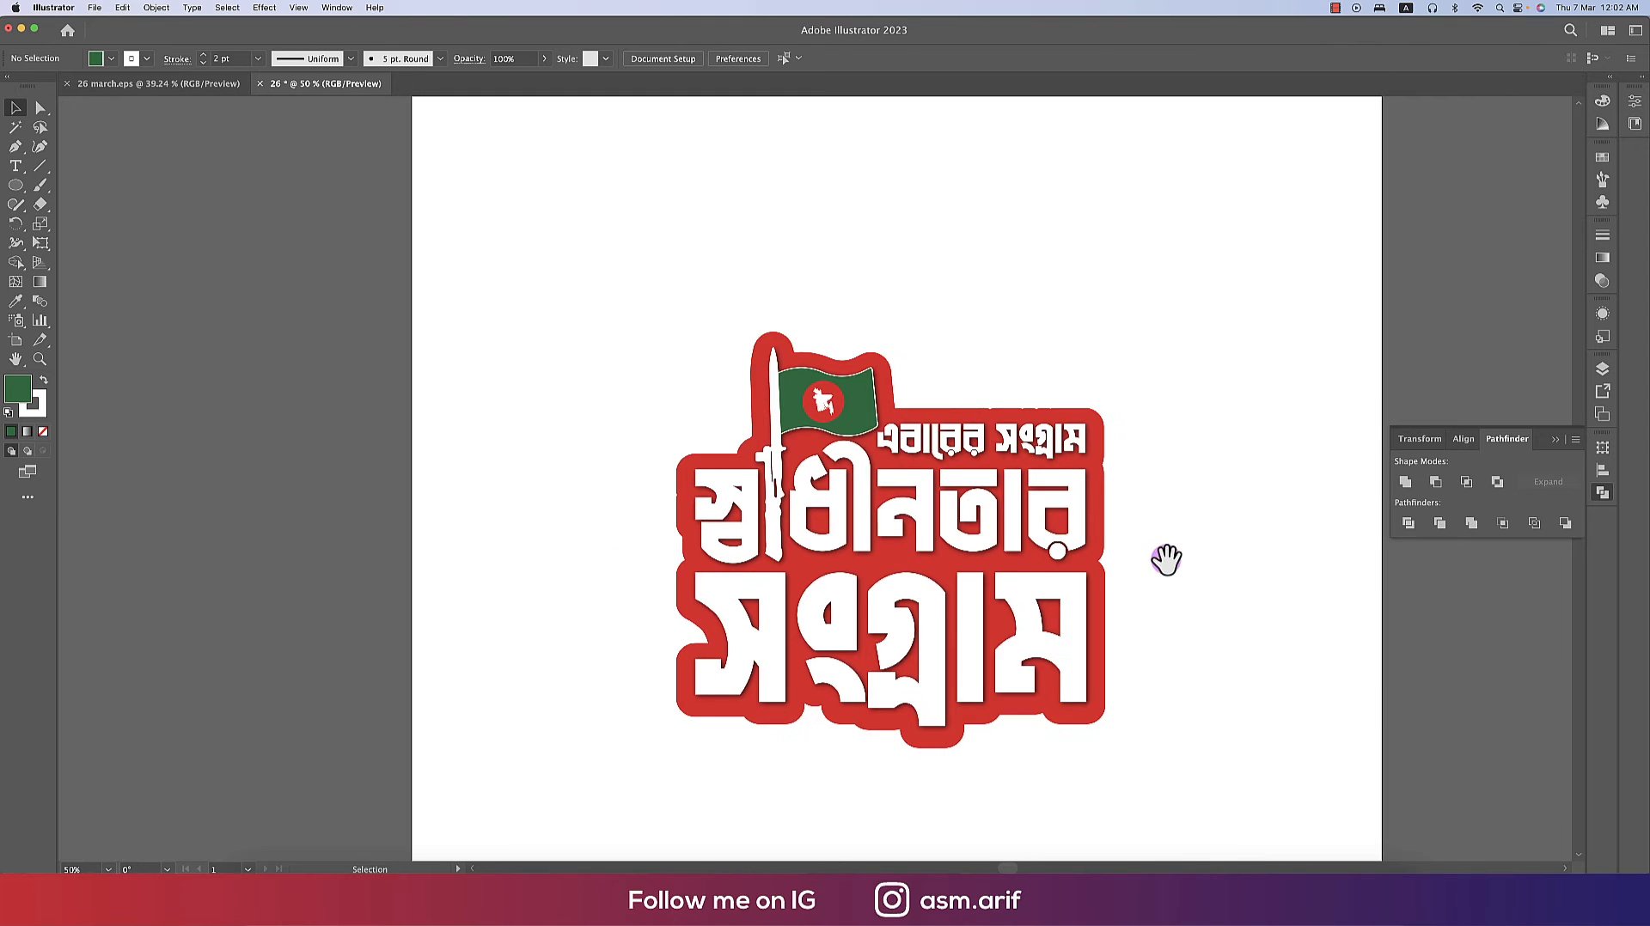
drag(1166, 559, 1080, 486)
key(super+a)
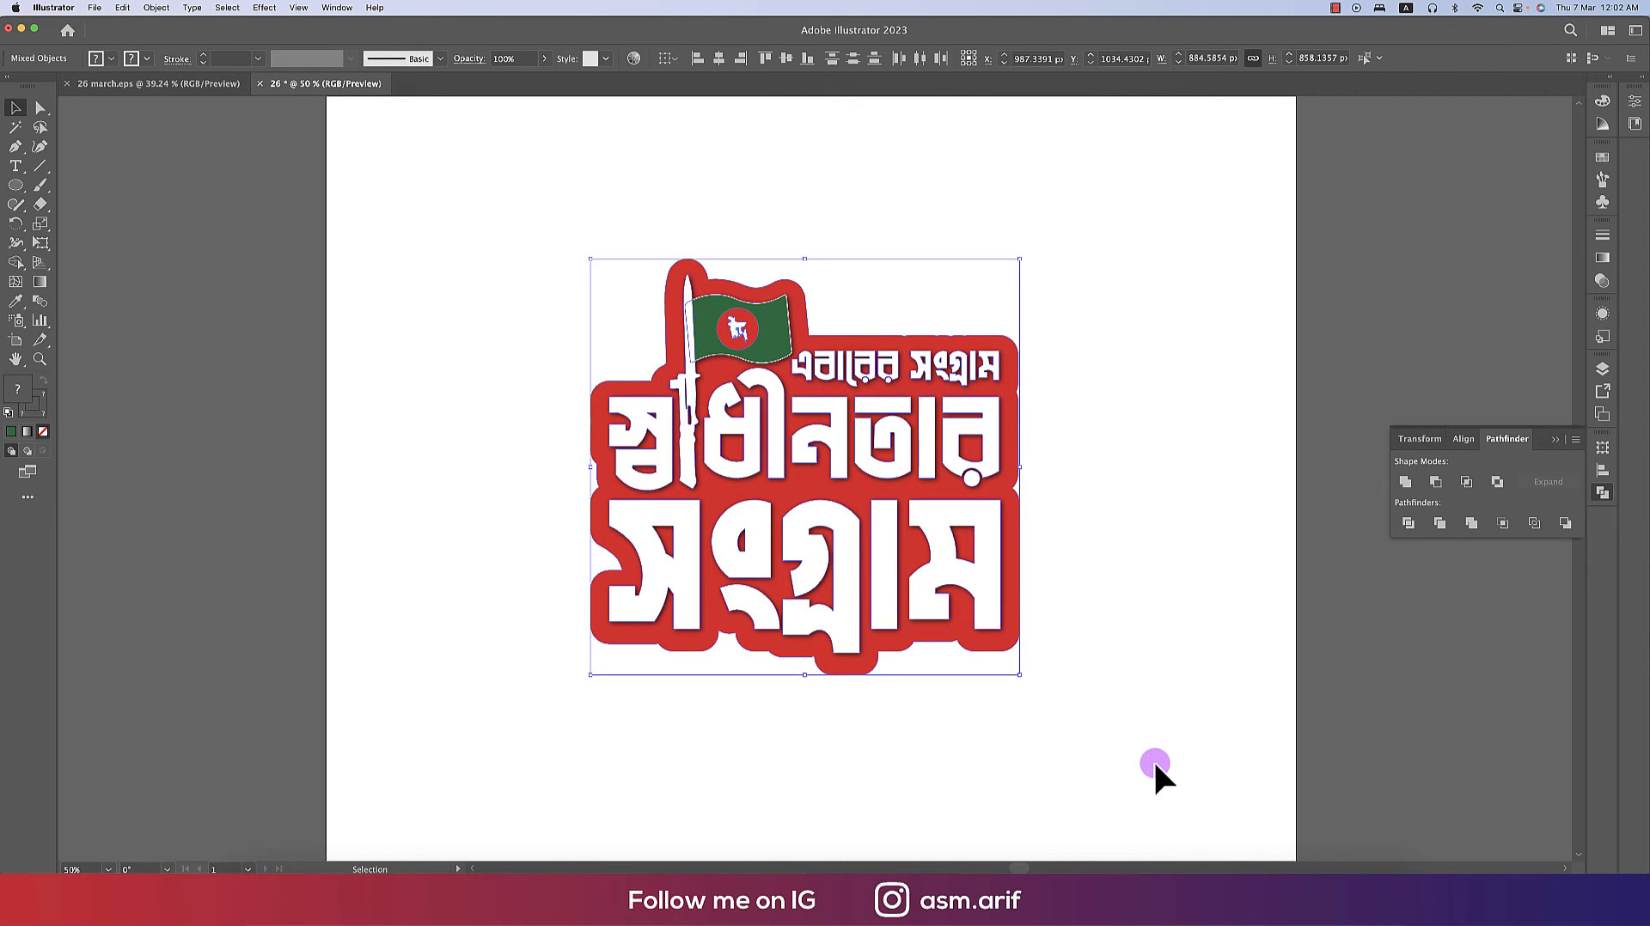
key(super+g)
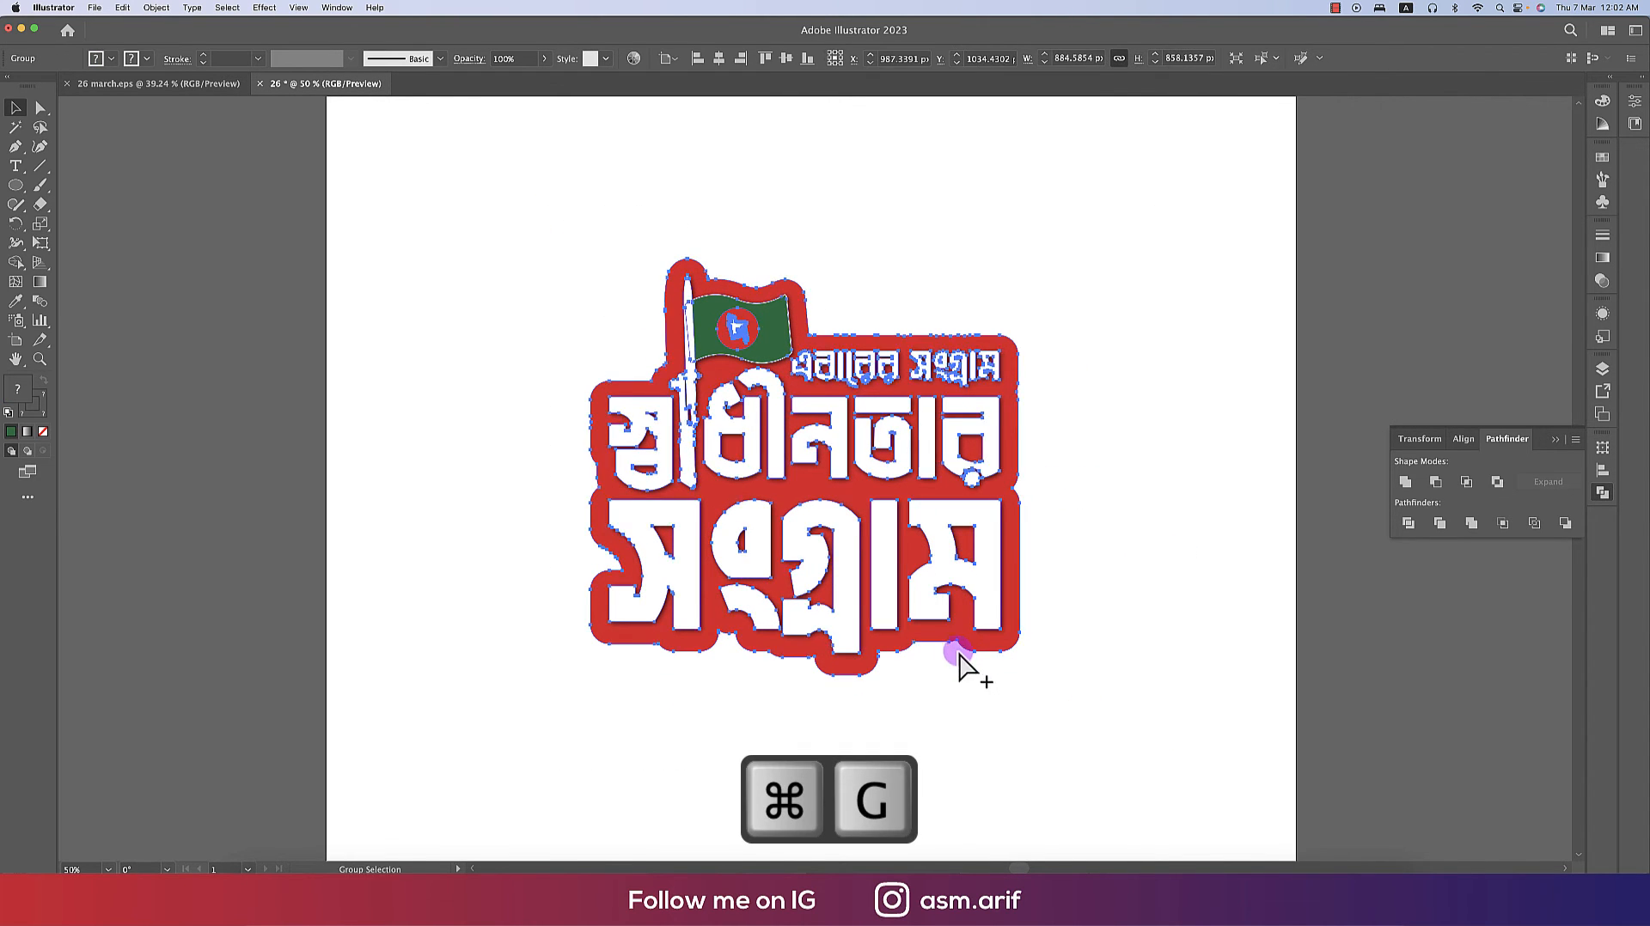
- Reposition the grouped sticker artwork near the centre of the artboard
scroll(962, 658, down, 3)
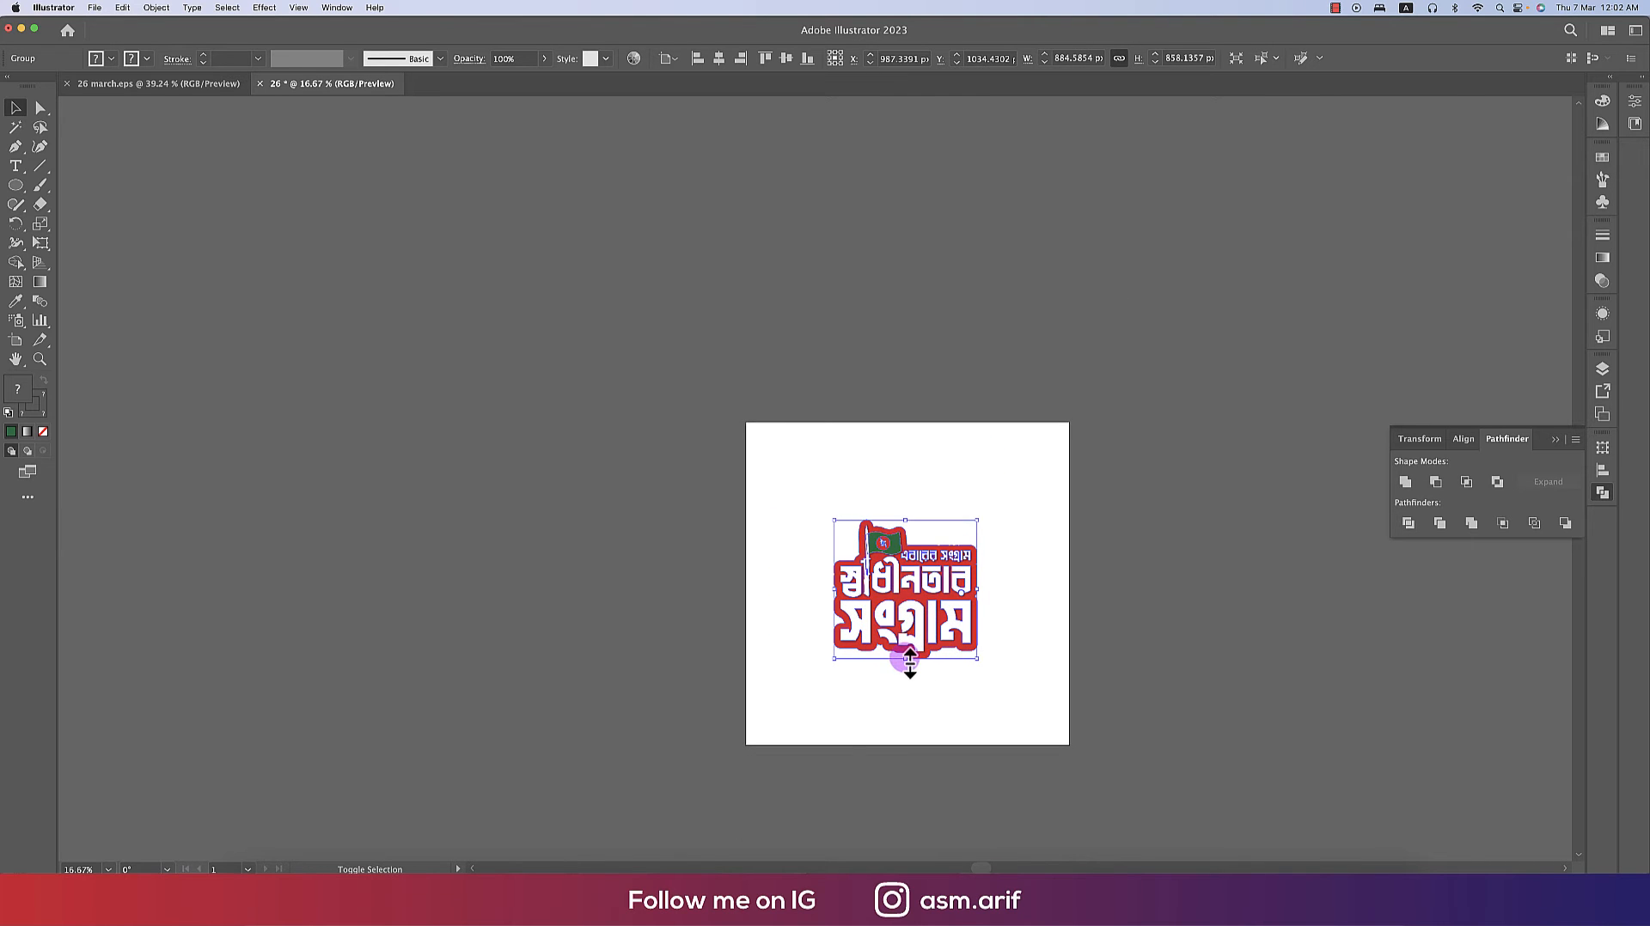
drag(910, 660, 910, 616)
scroll(902, 572, up, 3)
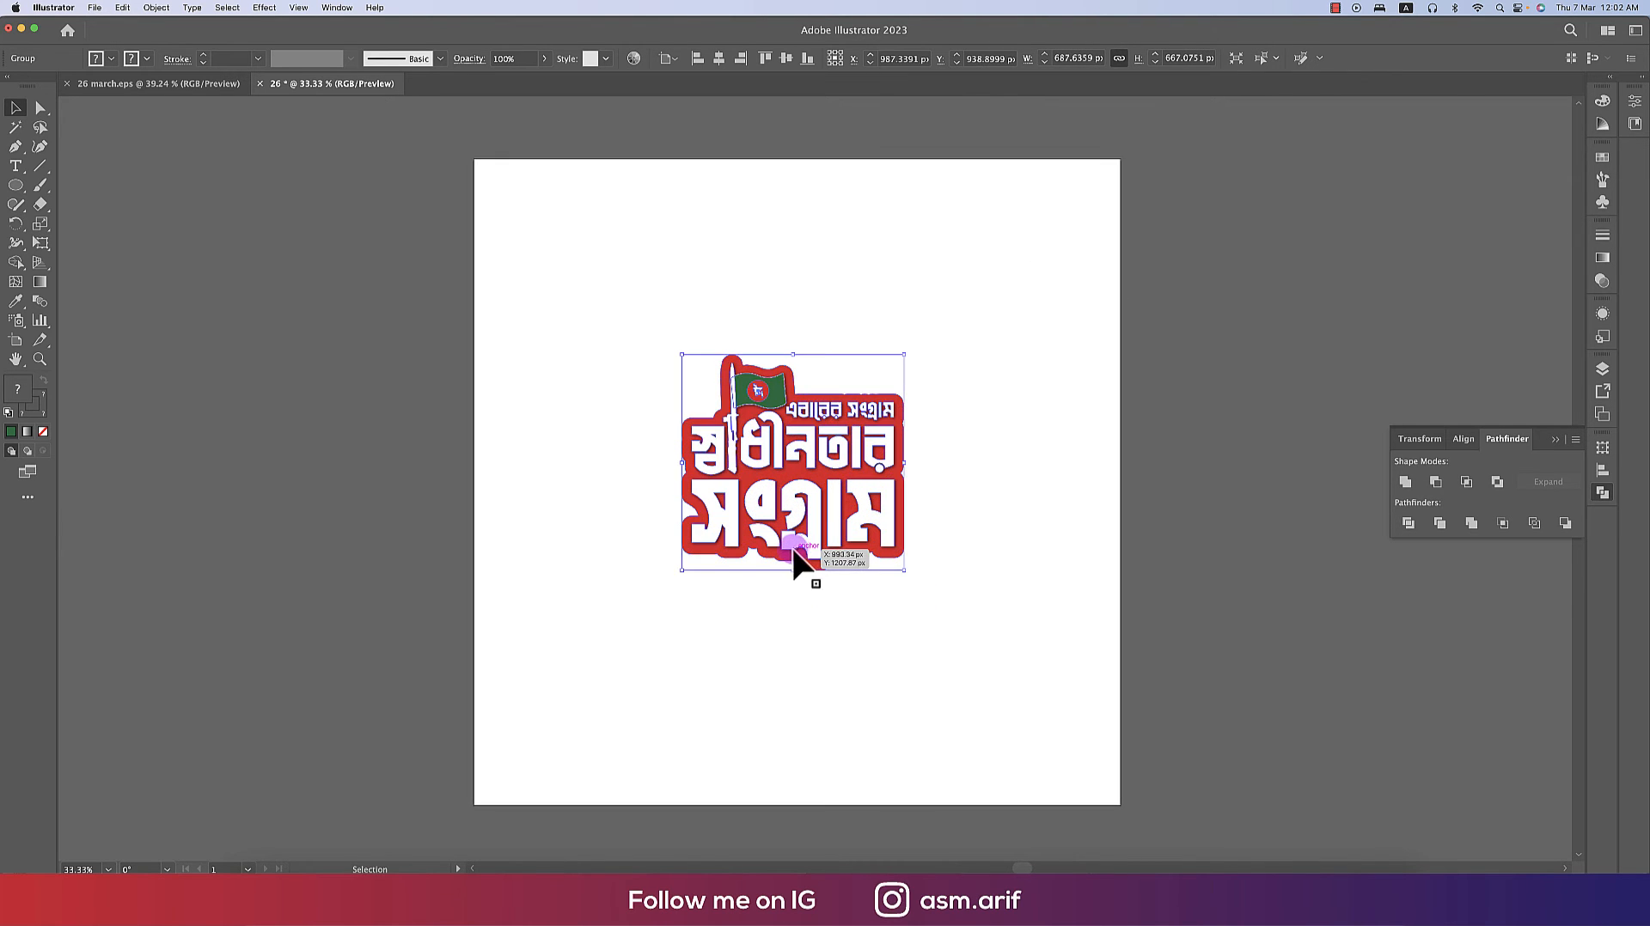
drag(644, 540, 631, 566)
click(326, 402)
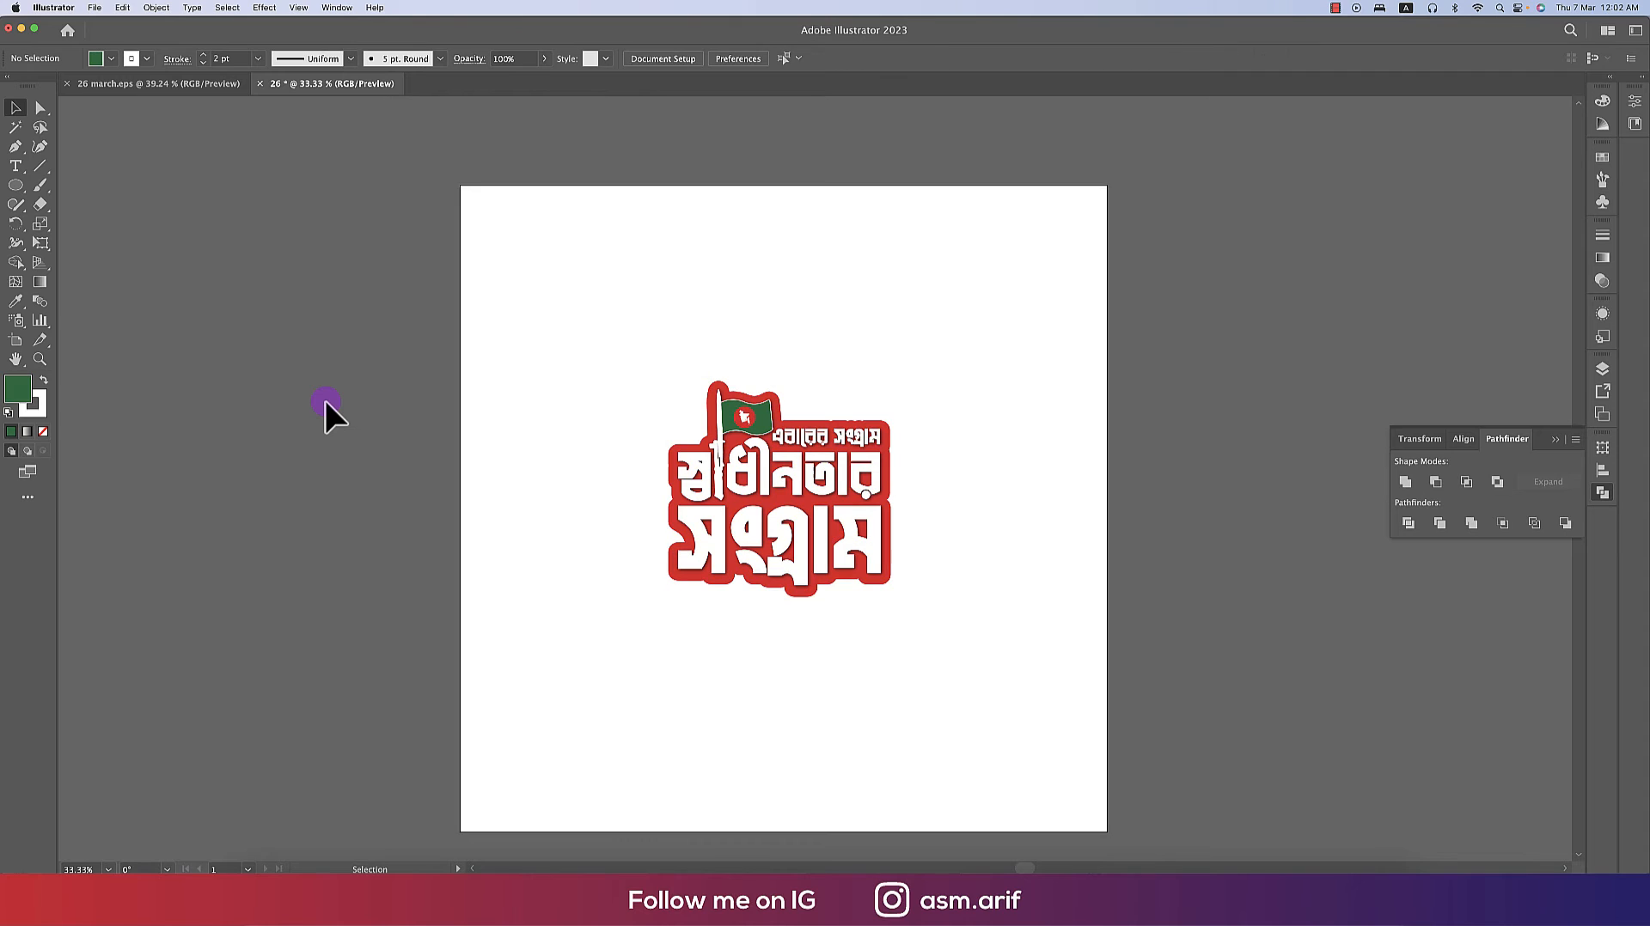
- Draw a green rectangle covering the whole artboard and send it to the back behind the sticker
drag(15, 196, 50, 188)
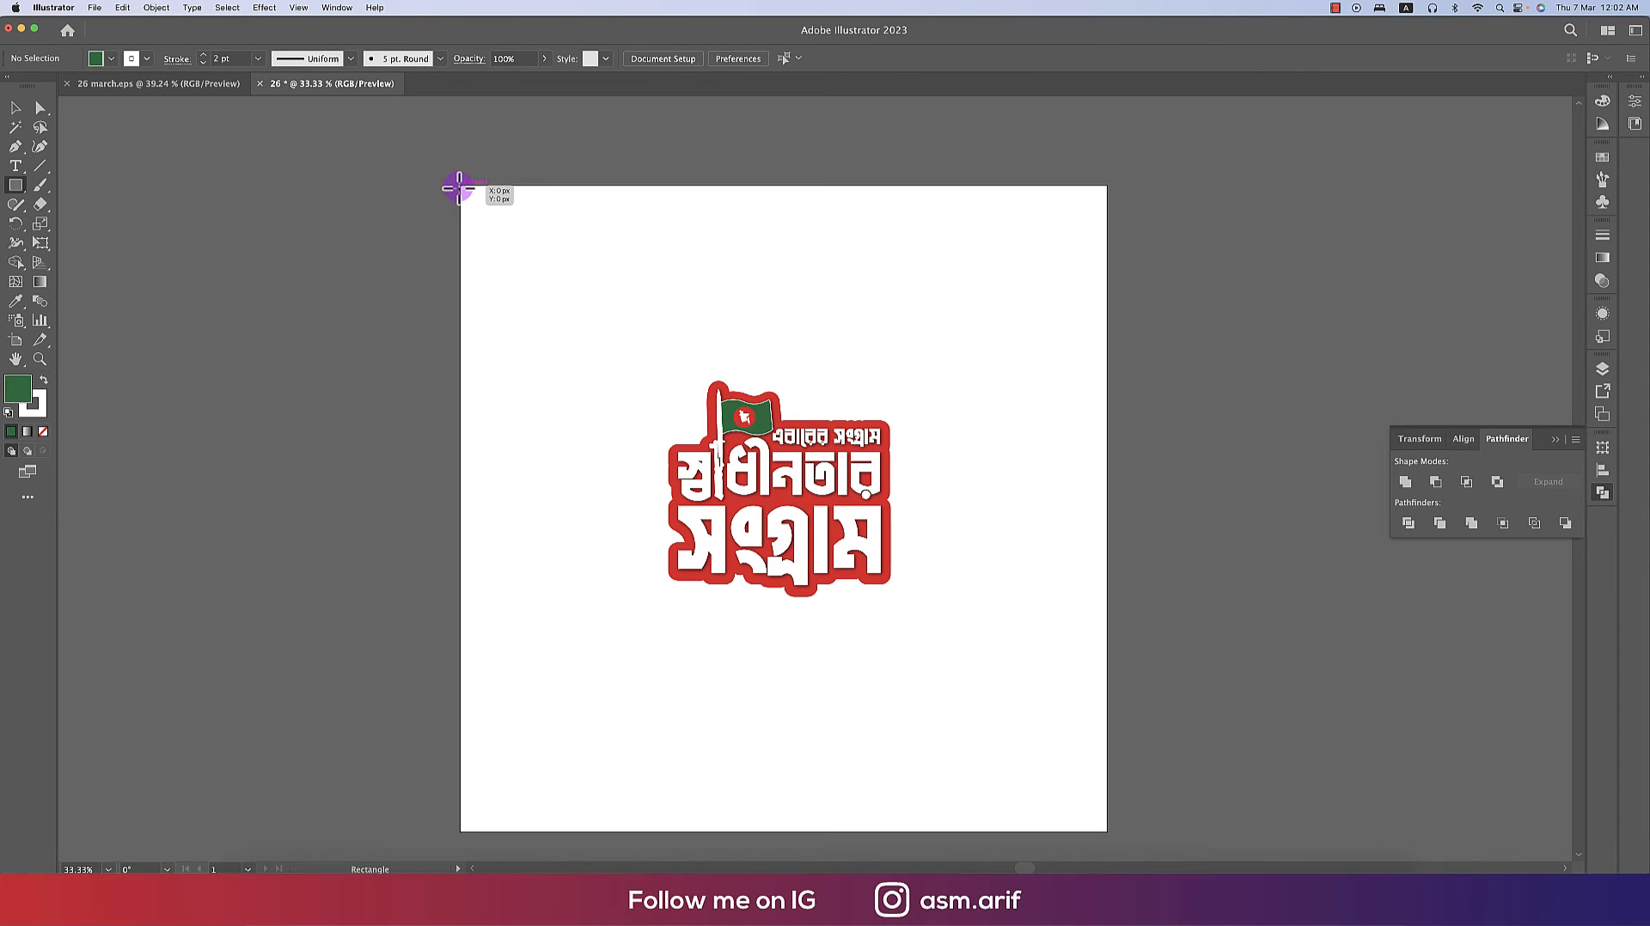
drag(461, 185, 994, 834)
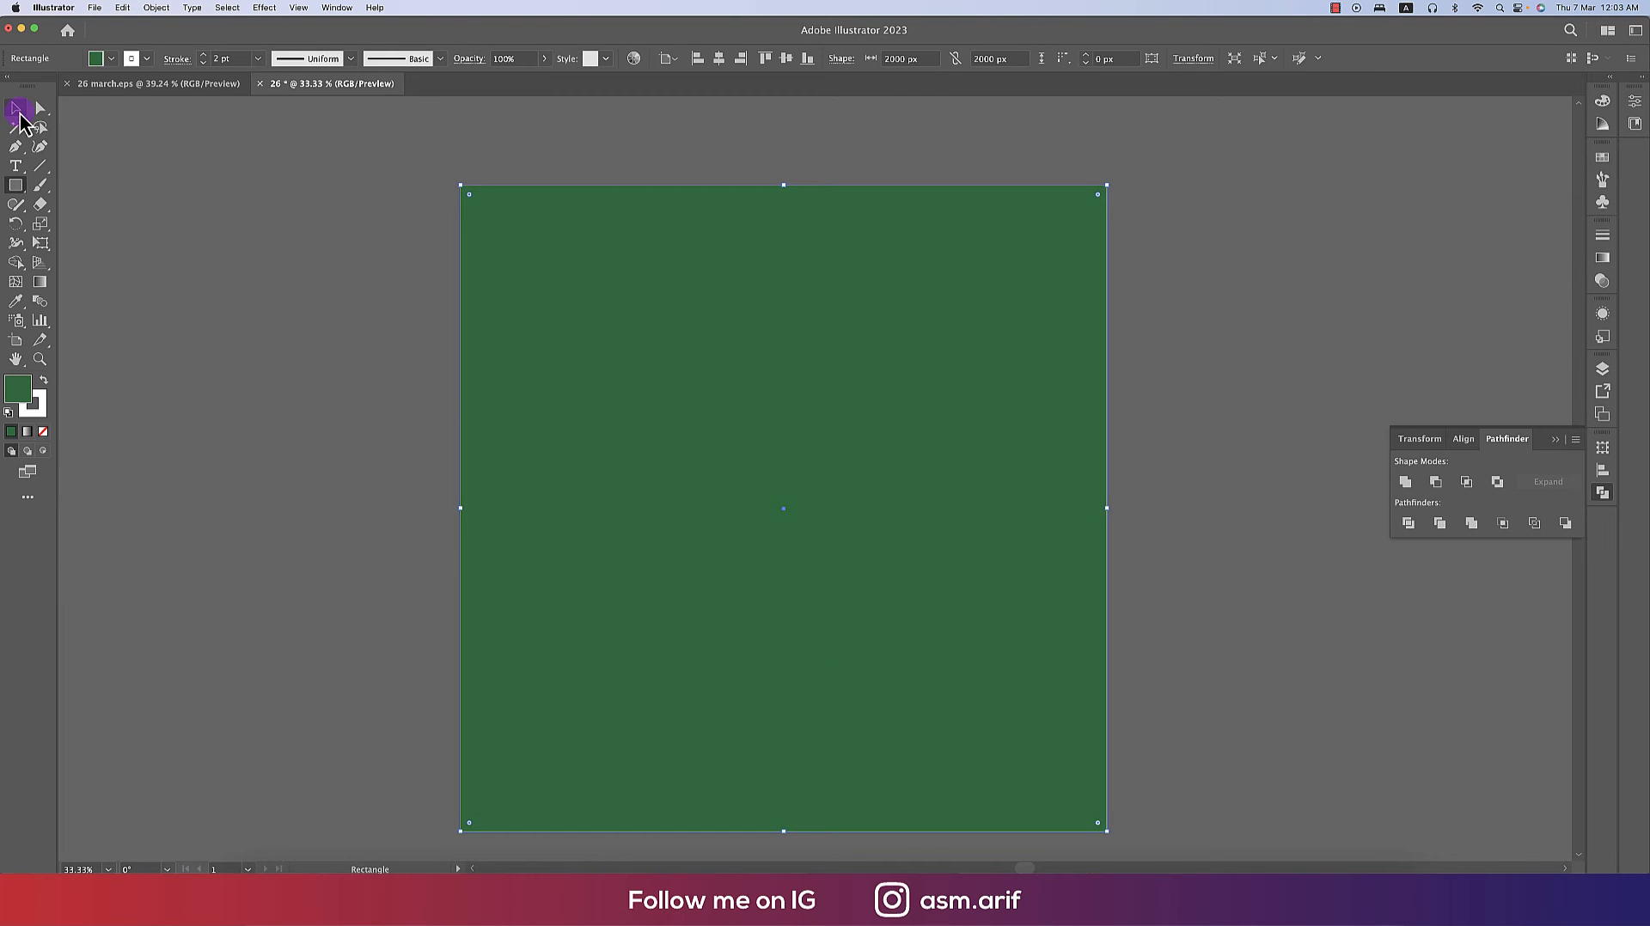
right_click(836, 303)
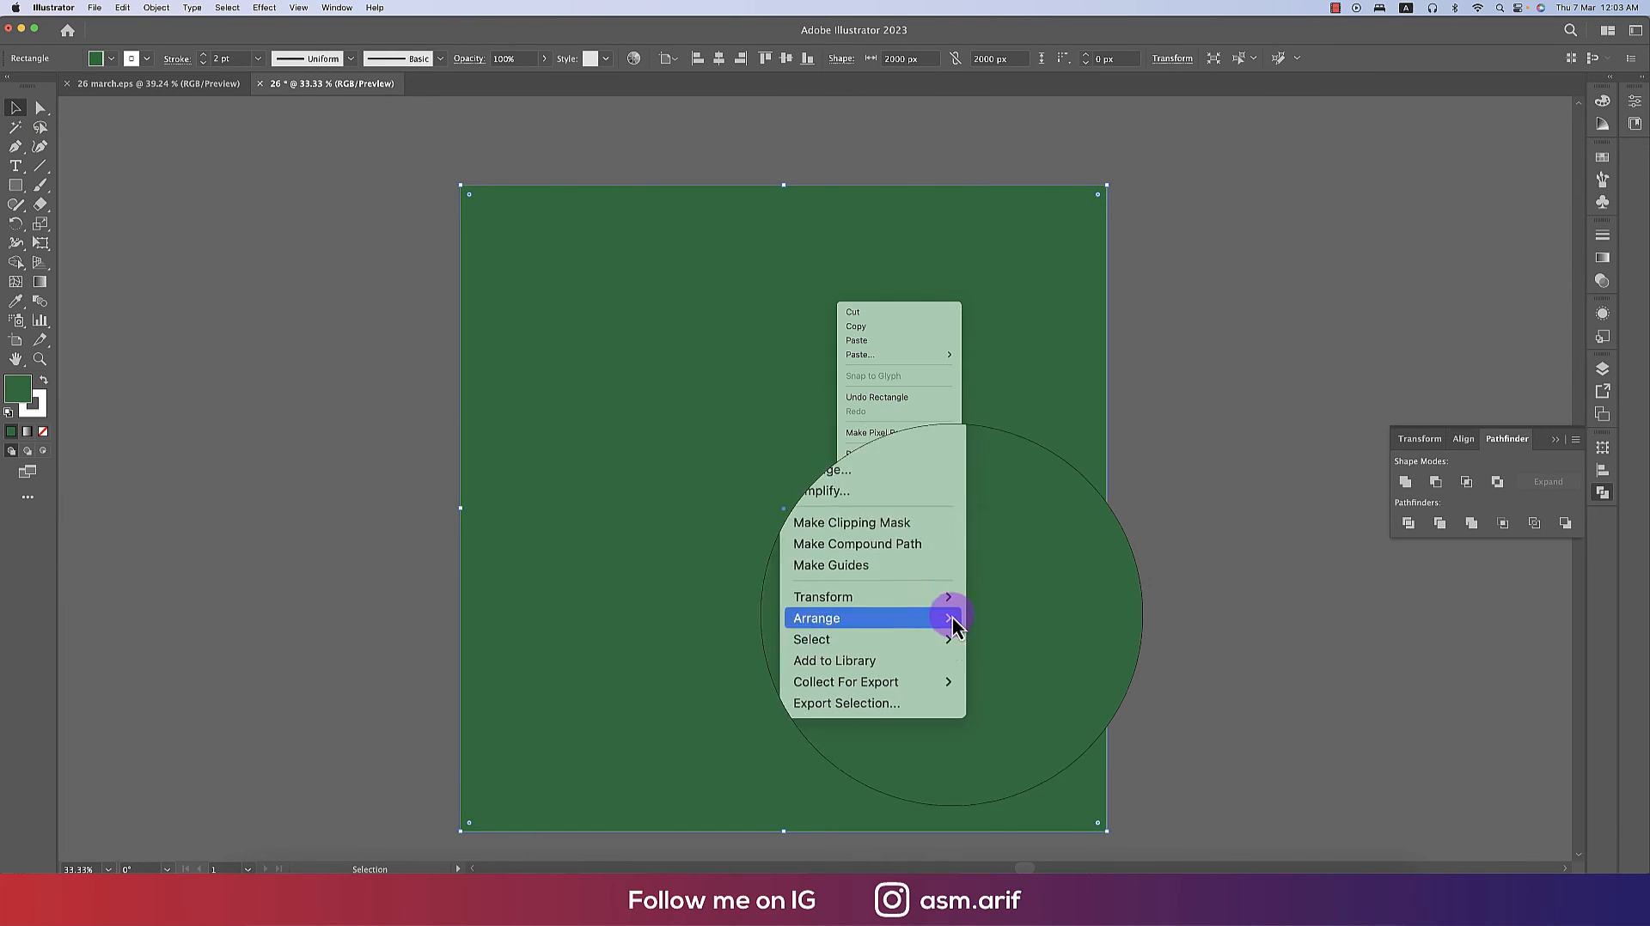
mouse_move(948, 617)
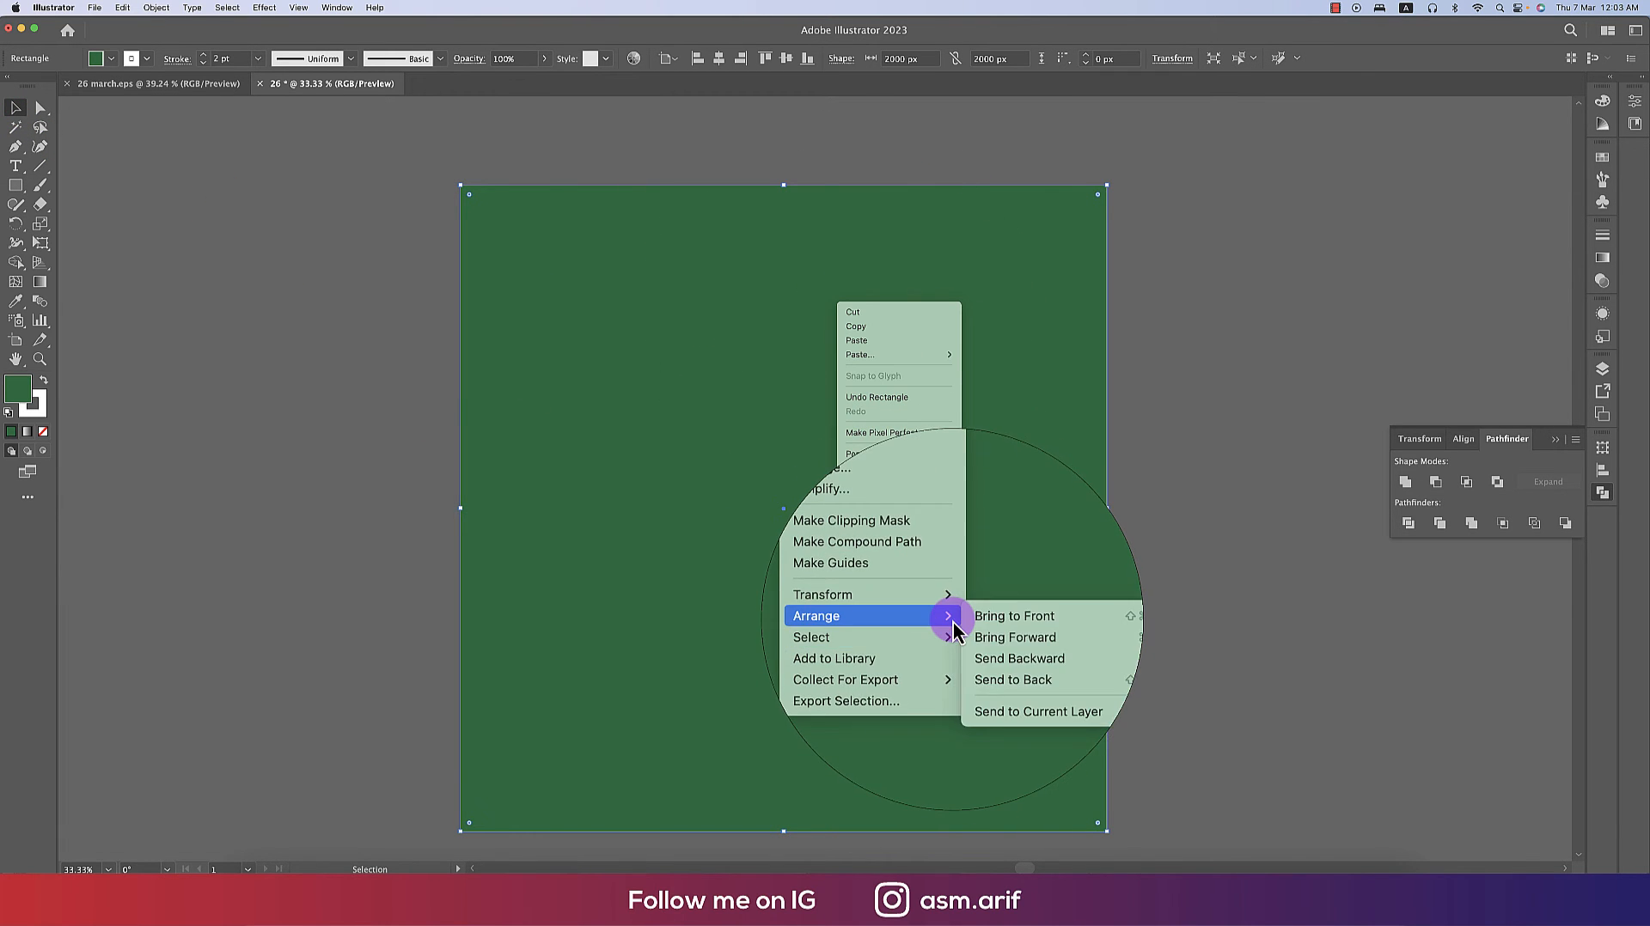
click(995, 662)
click(1174, 598)
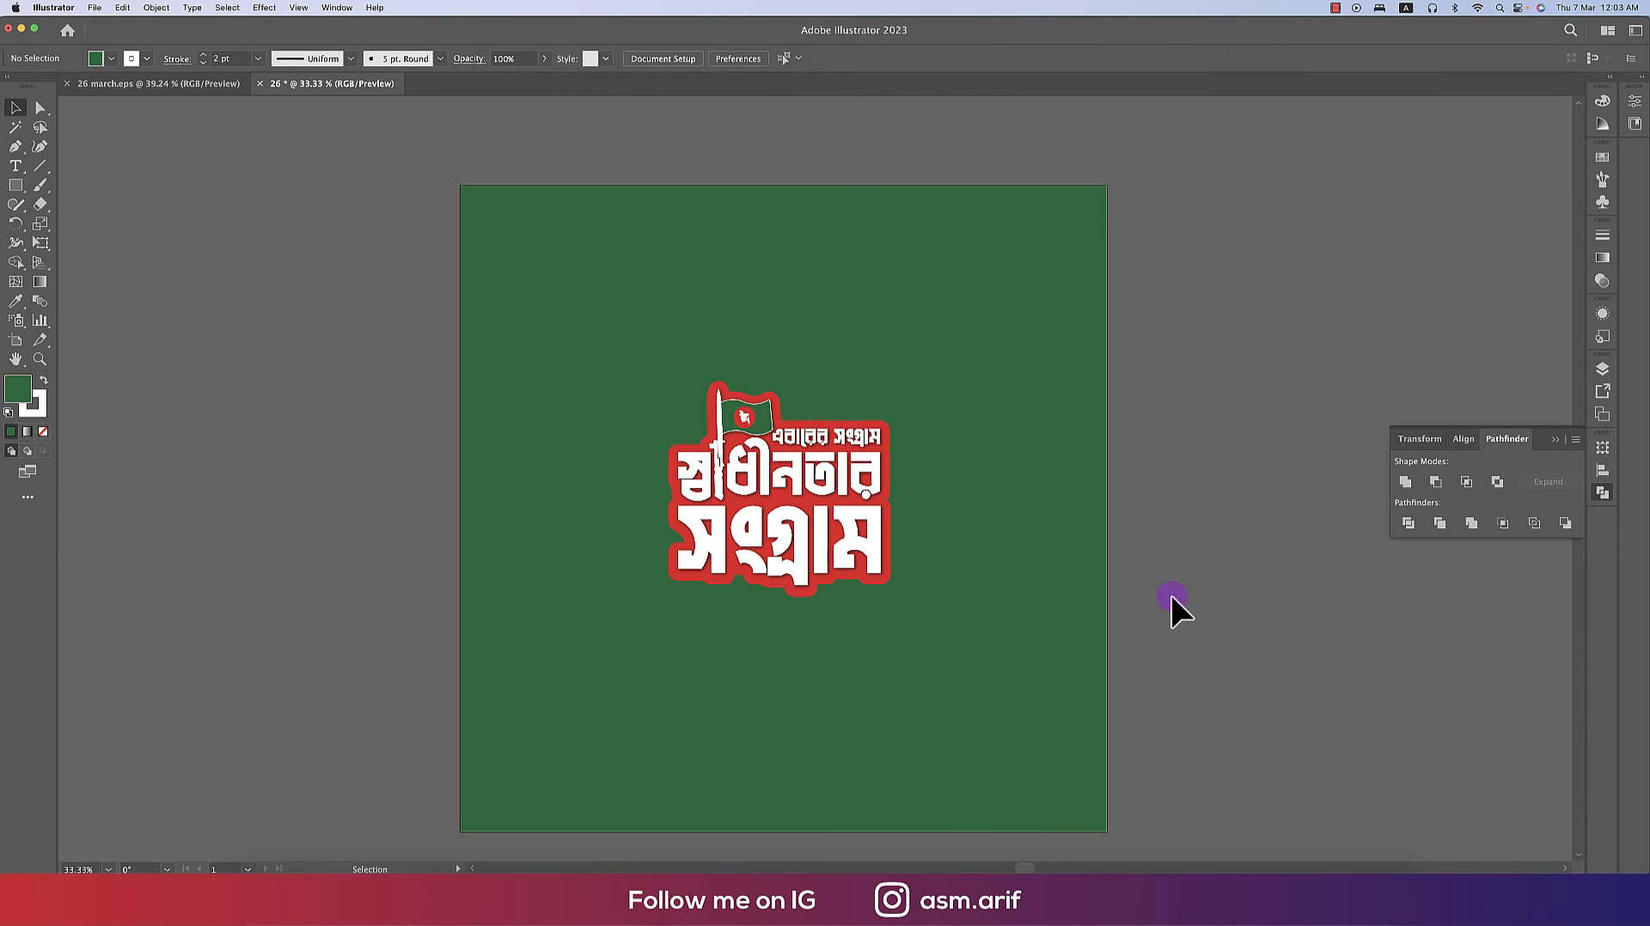
- Enlarge the sticker group on the green background
click(780, 471)
drag(895, 495, 930, 499)
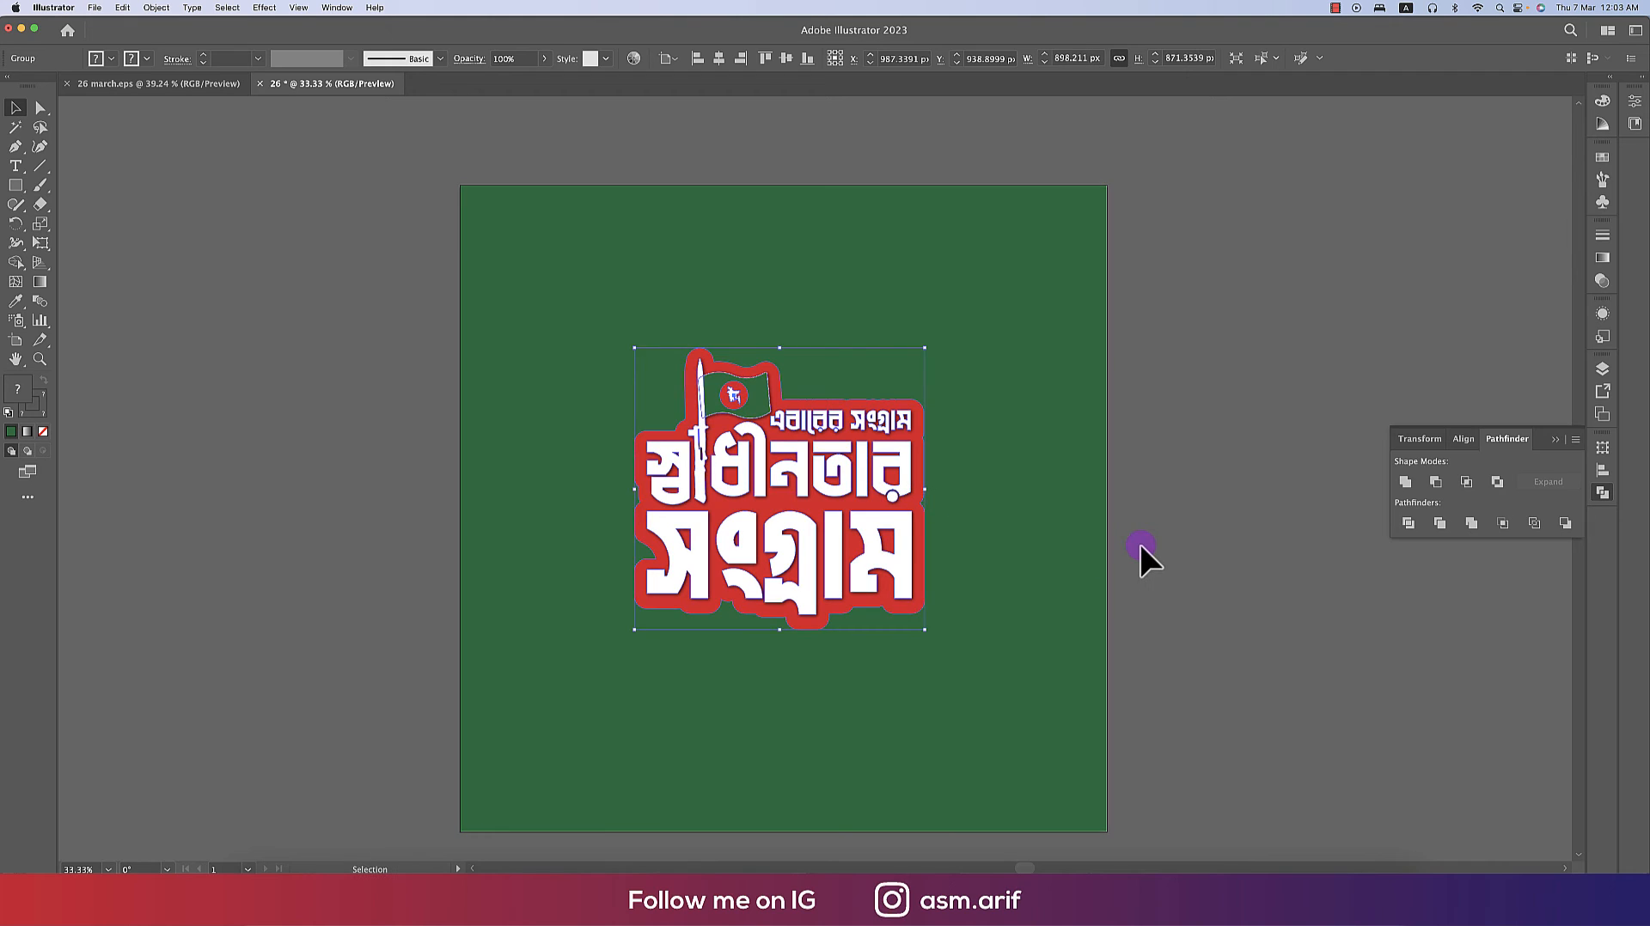
click(1062, 503)
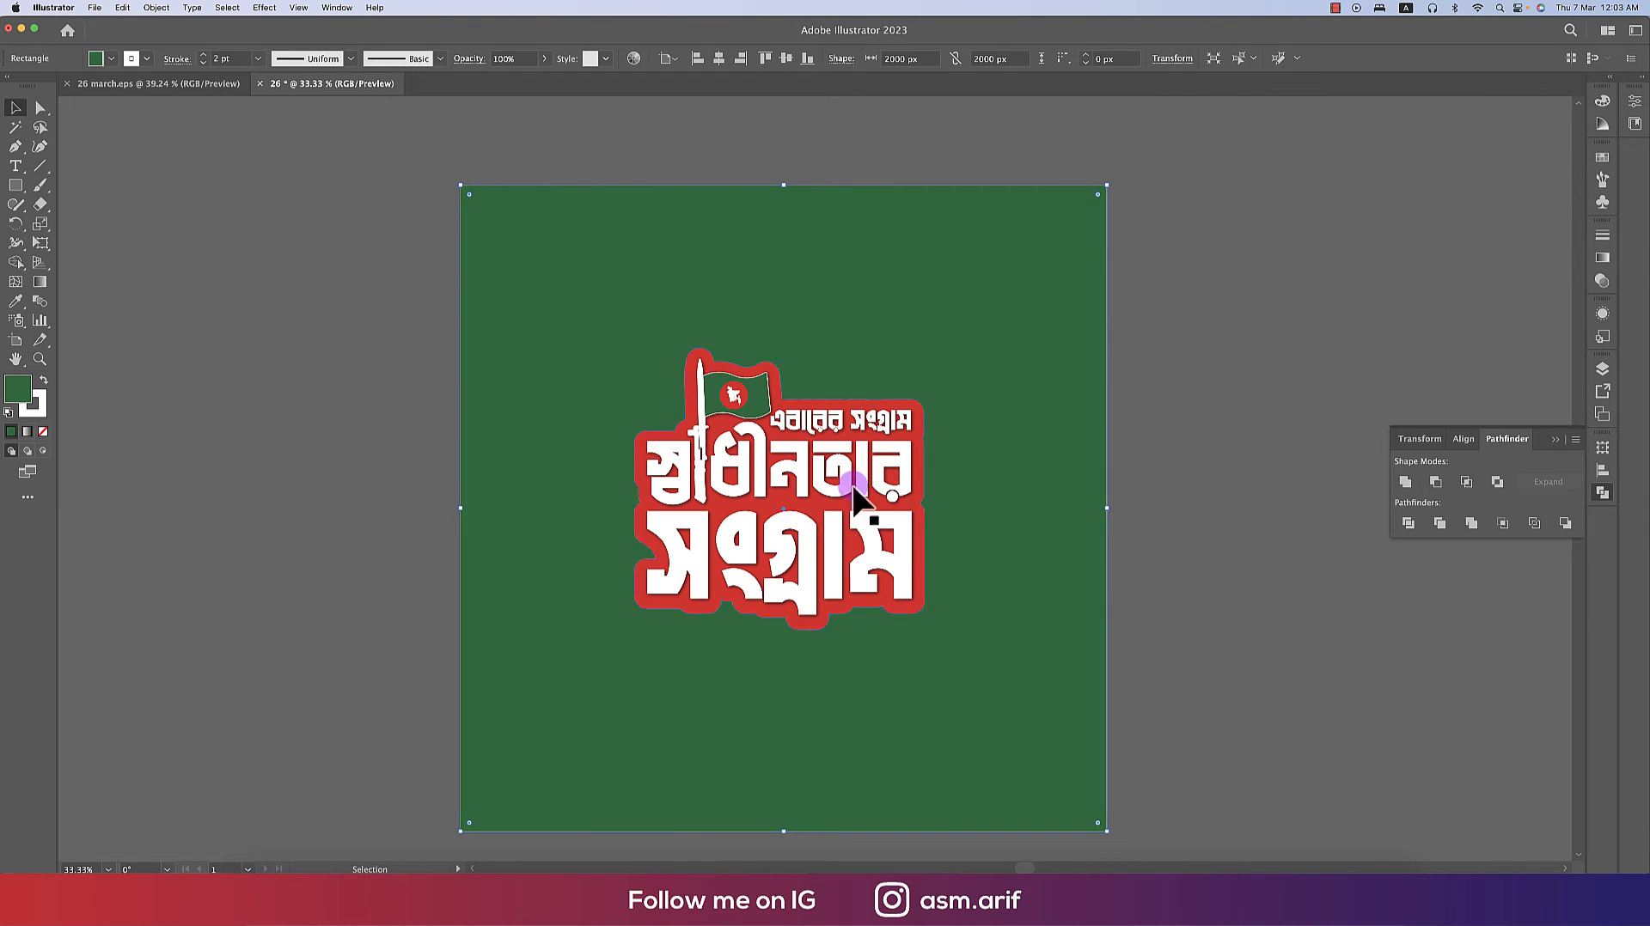
- Try to copy a crumpled paper texture image from the browser search results and paste it into the document
click(431, 869)
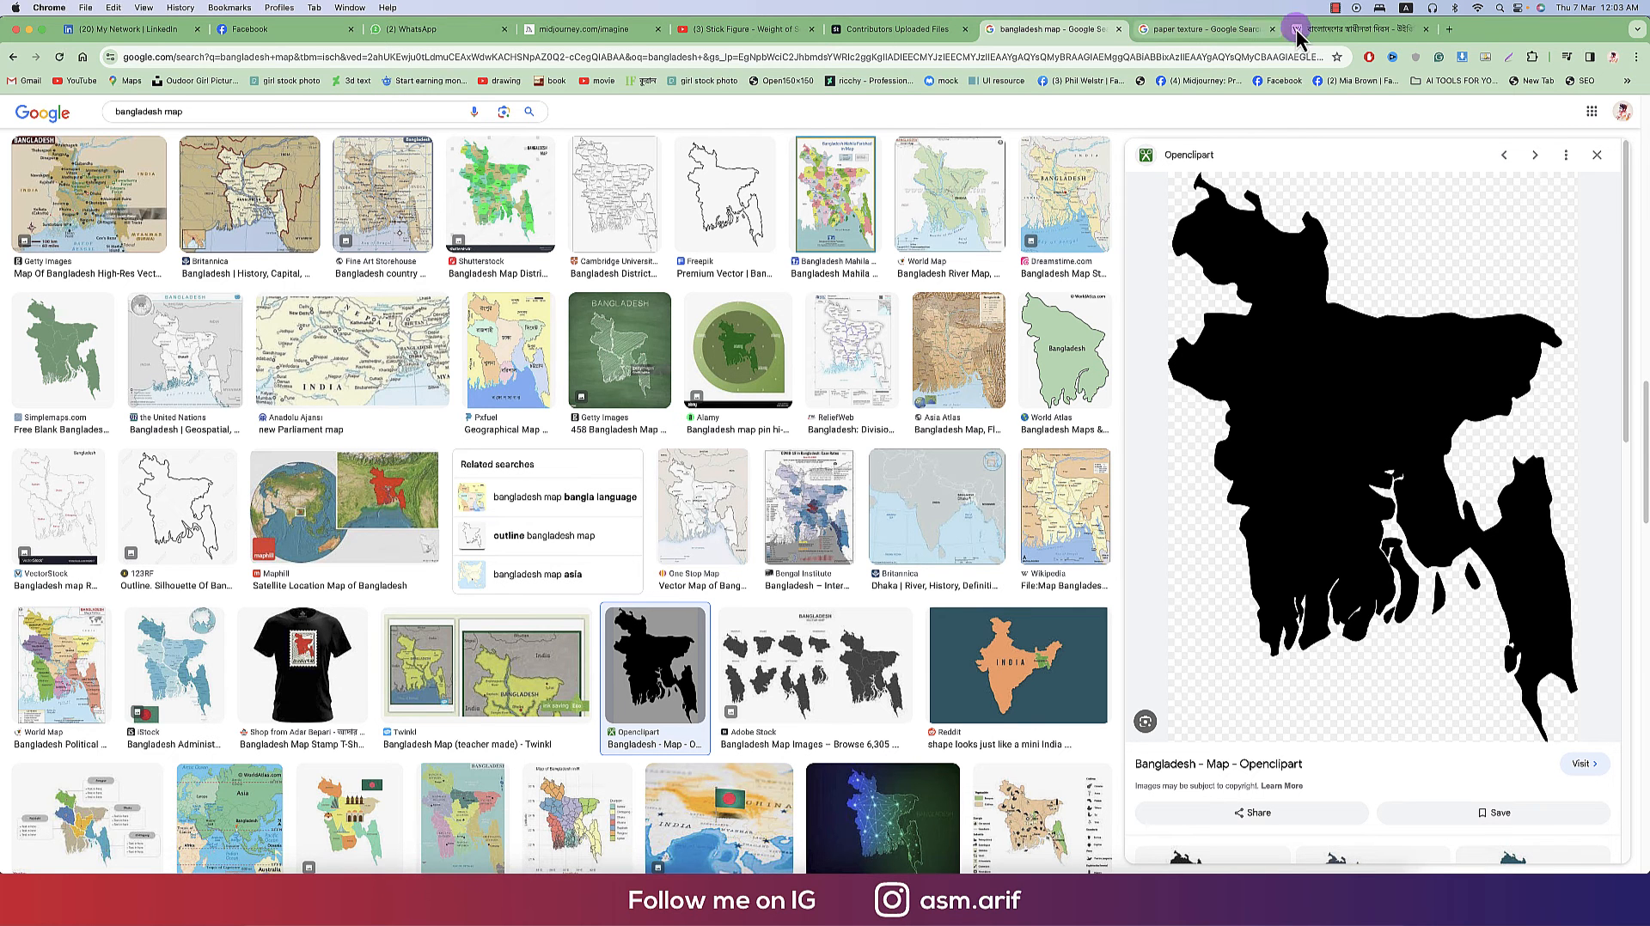
click(1203, 29)
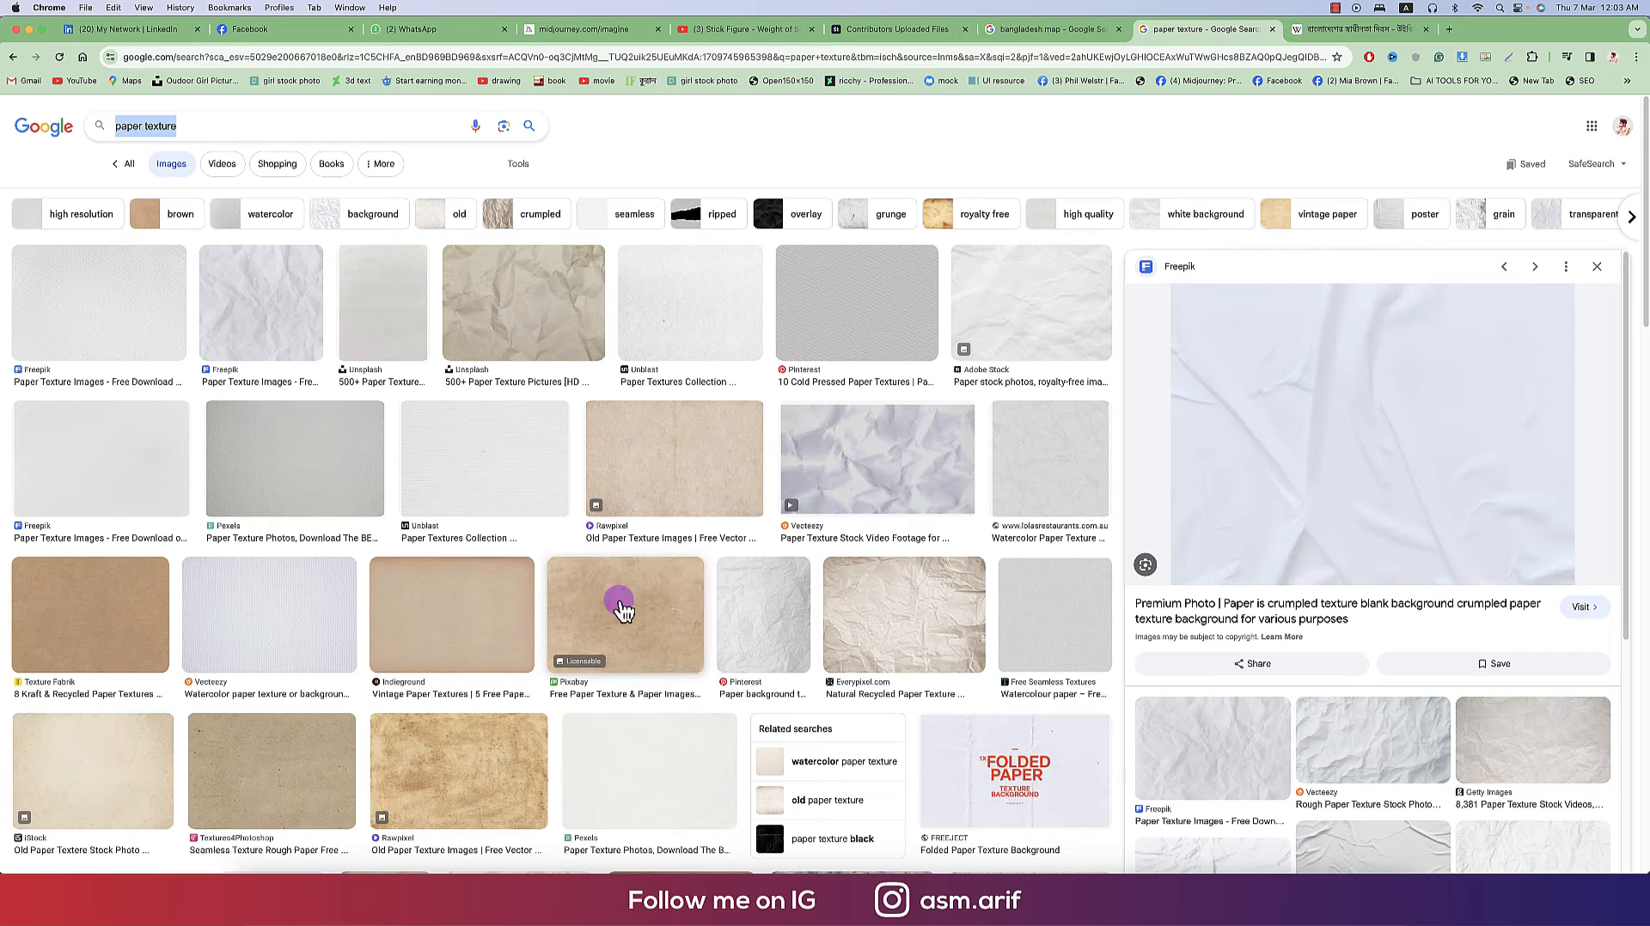
right_click(1325, 466)
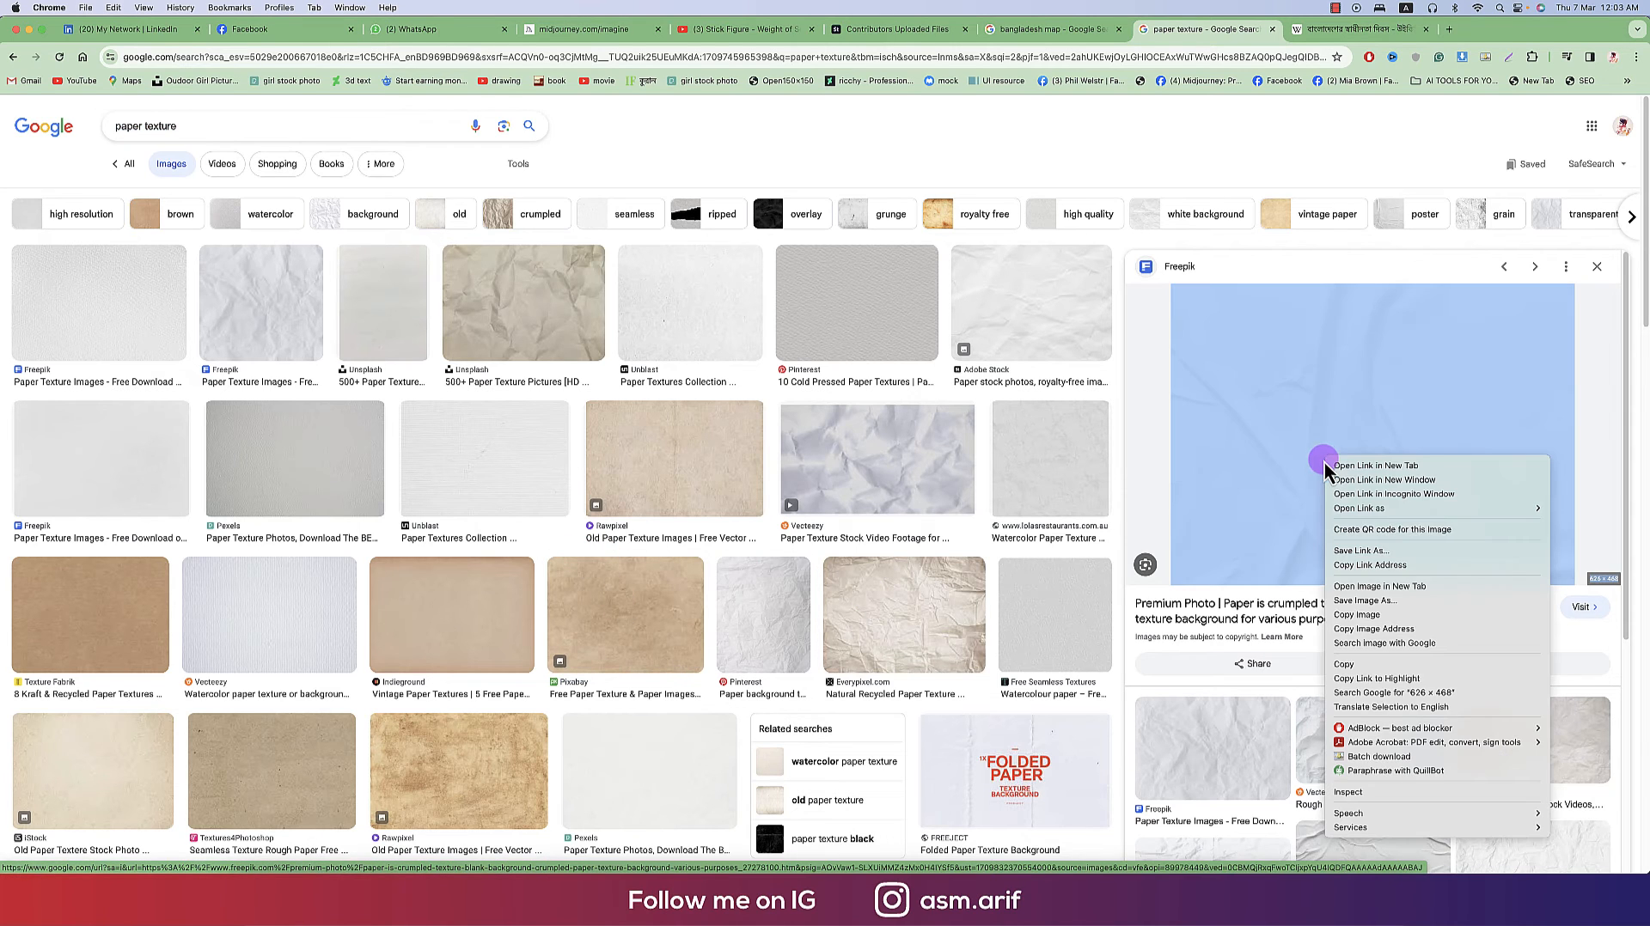
click(1345, 666)
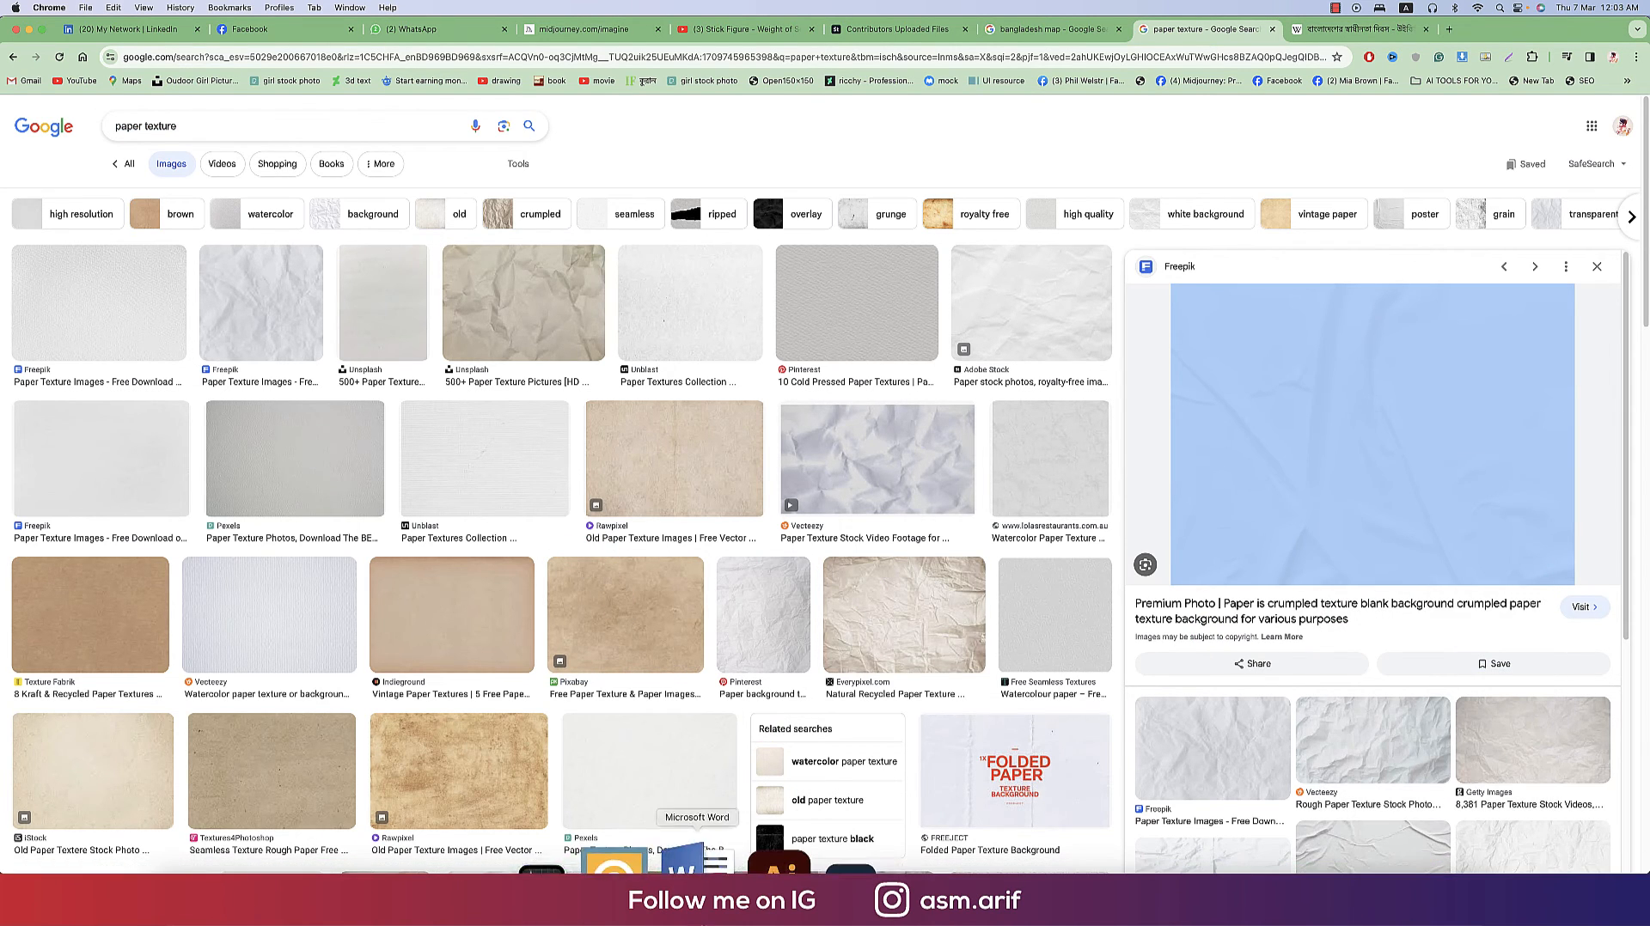
click(728, 868)
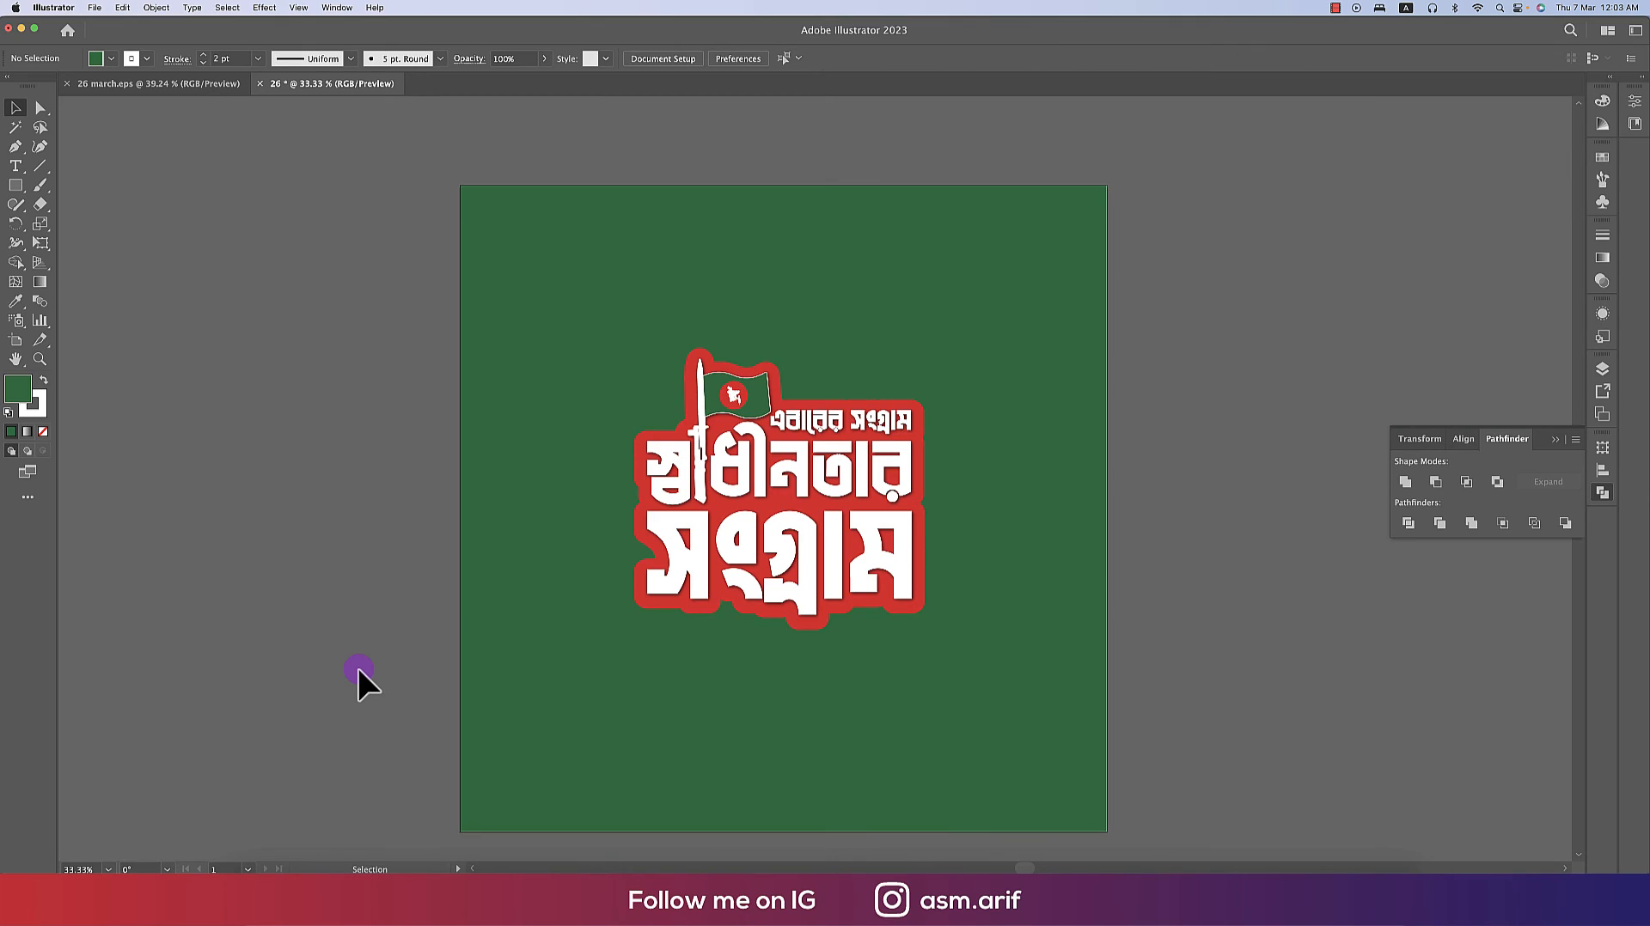
key(super+v)
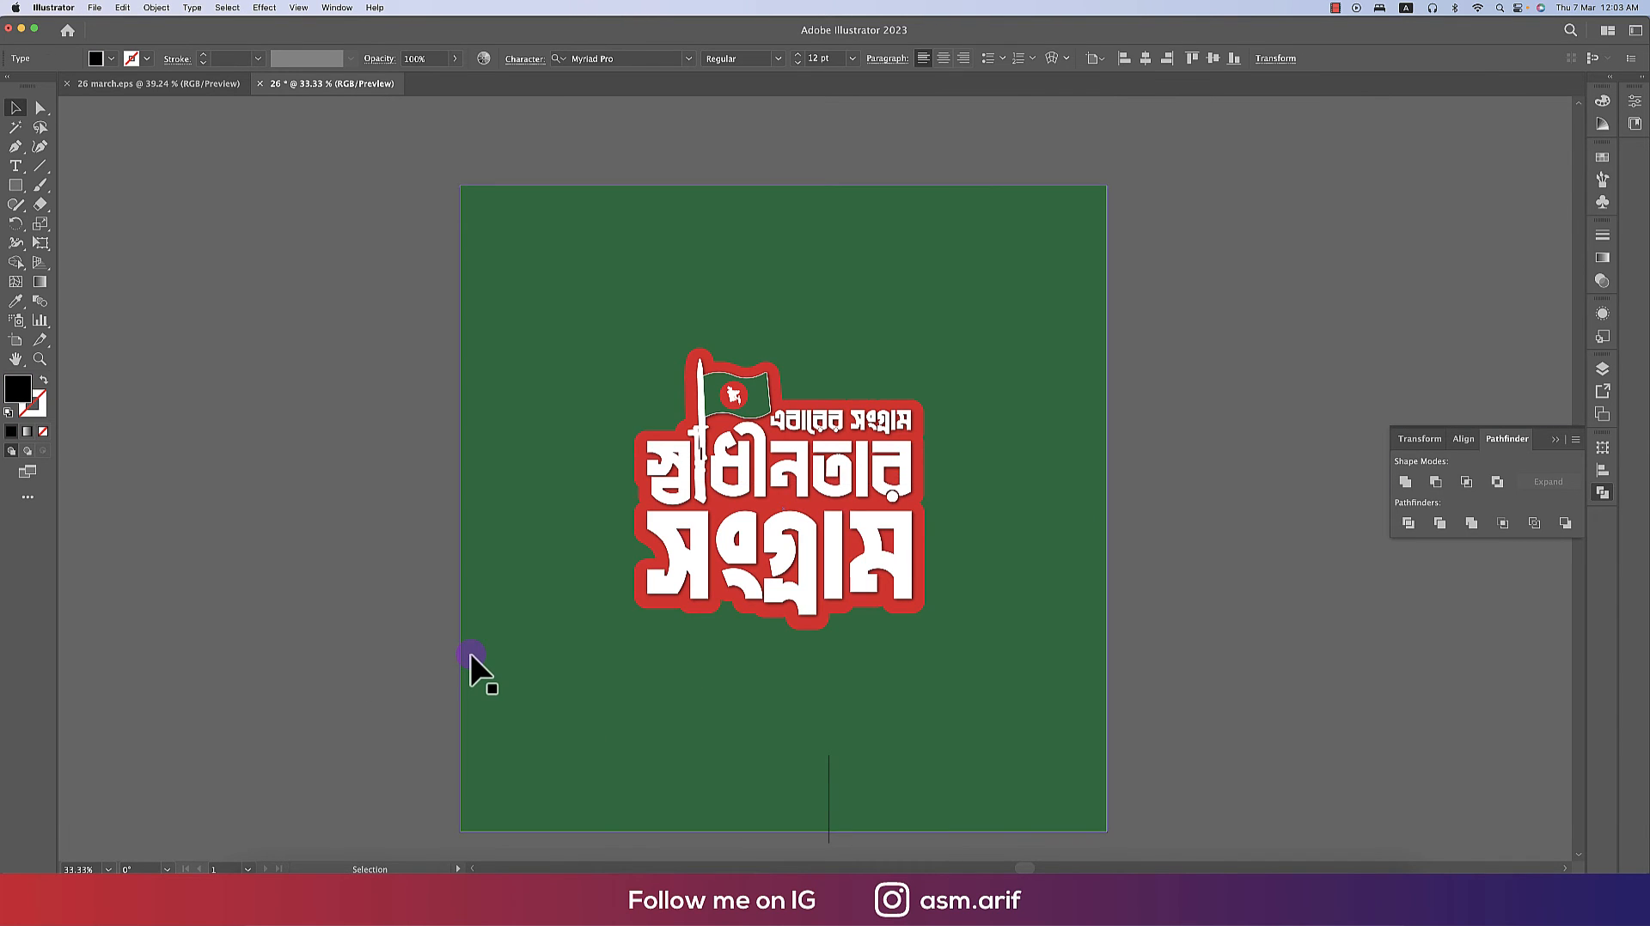
click(431, 870)
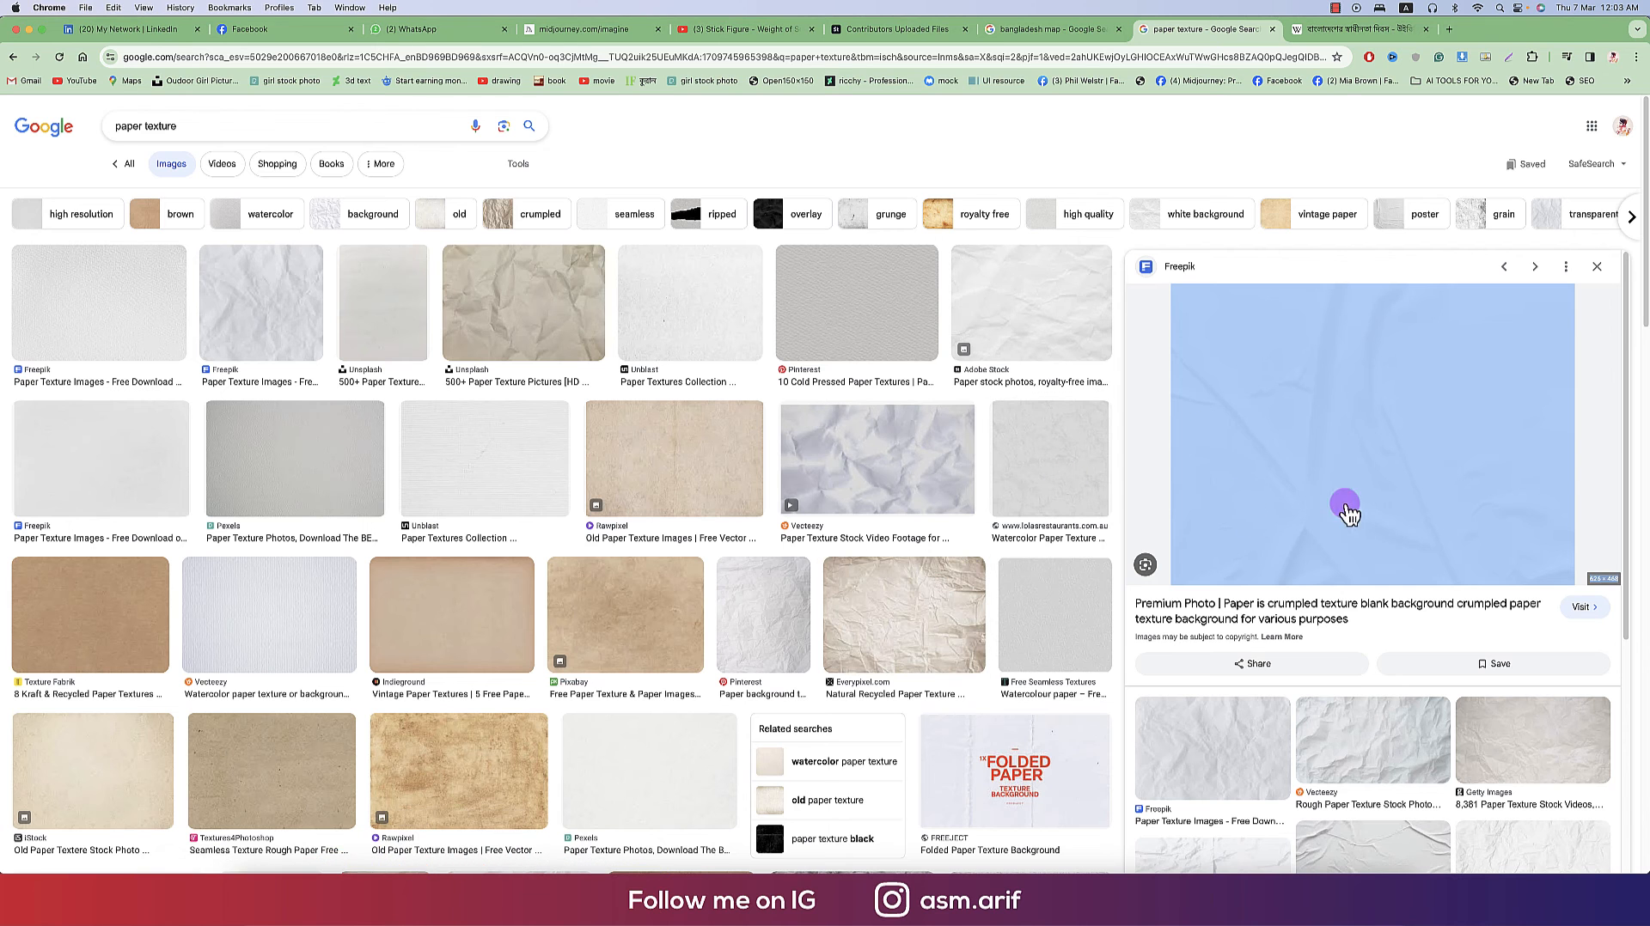
click(1618, 447)
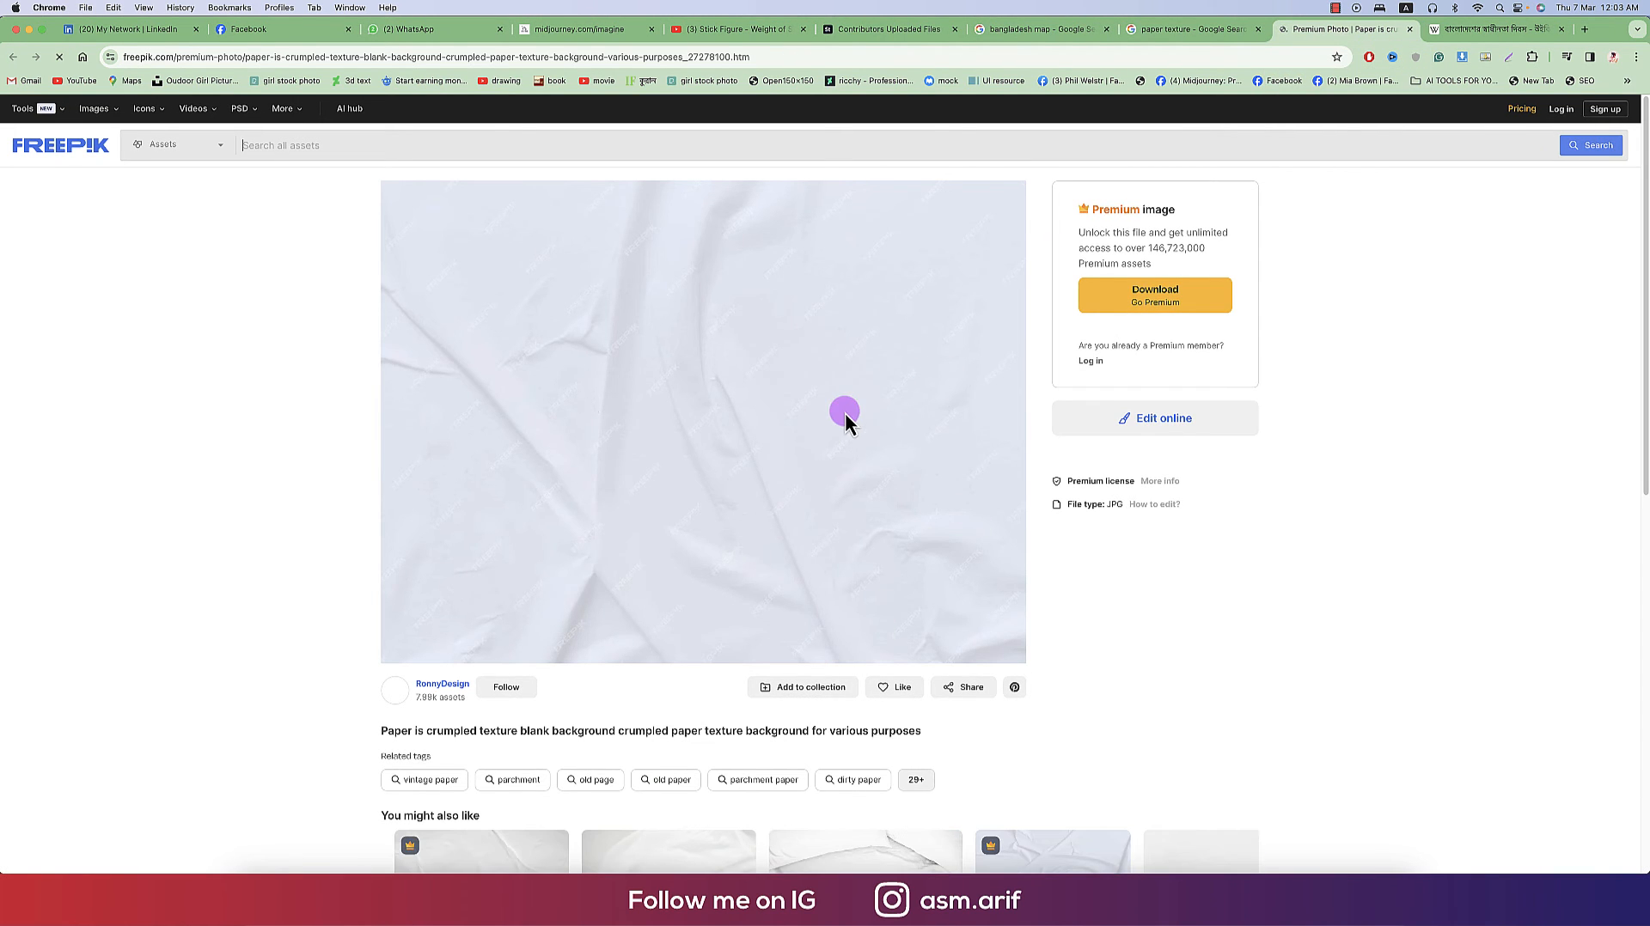
click(1409, 29)
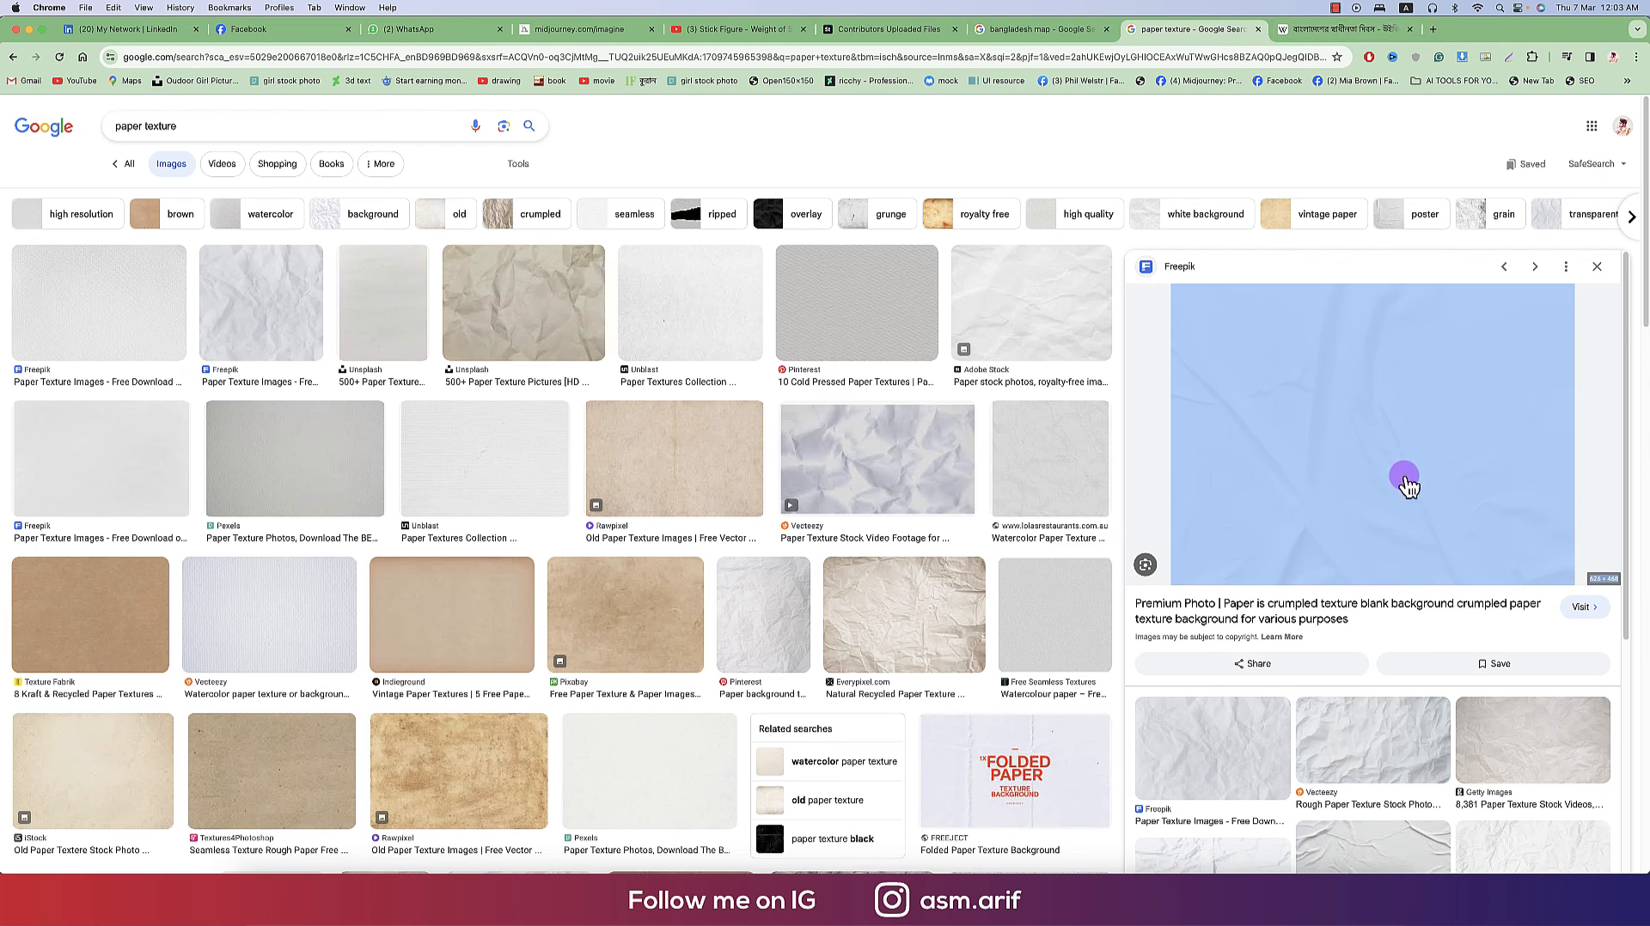
- Copy the crumpled paper texture image from the search results and paste it into the document
right_click(1358, 443)
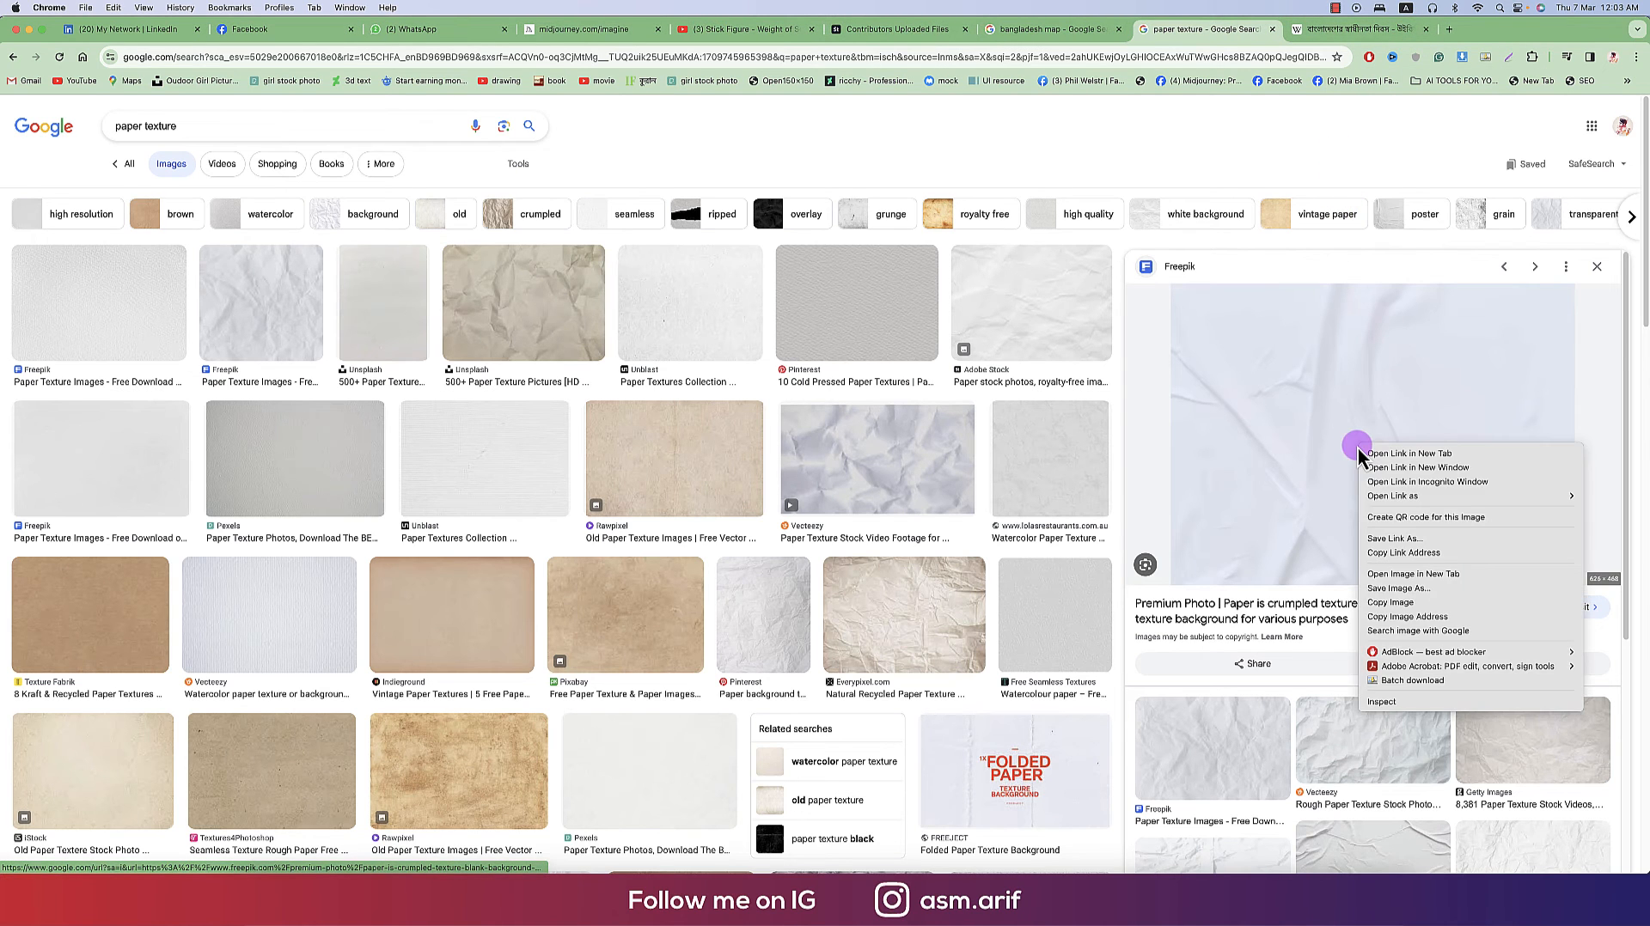
click(1389, 604)
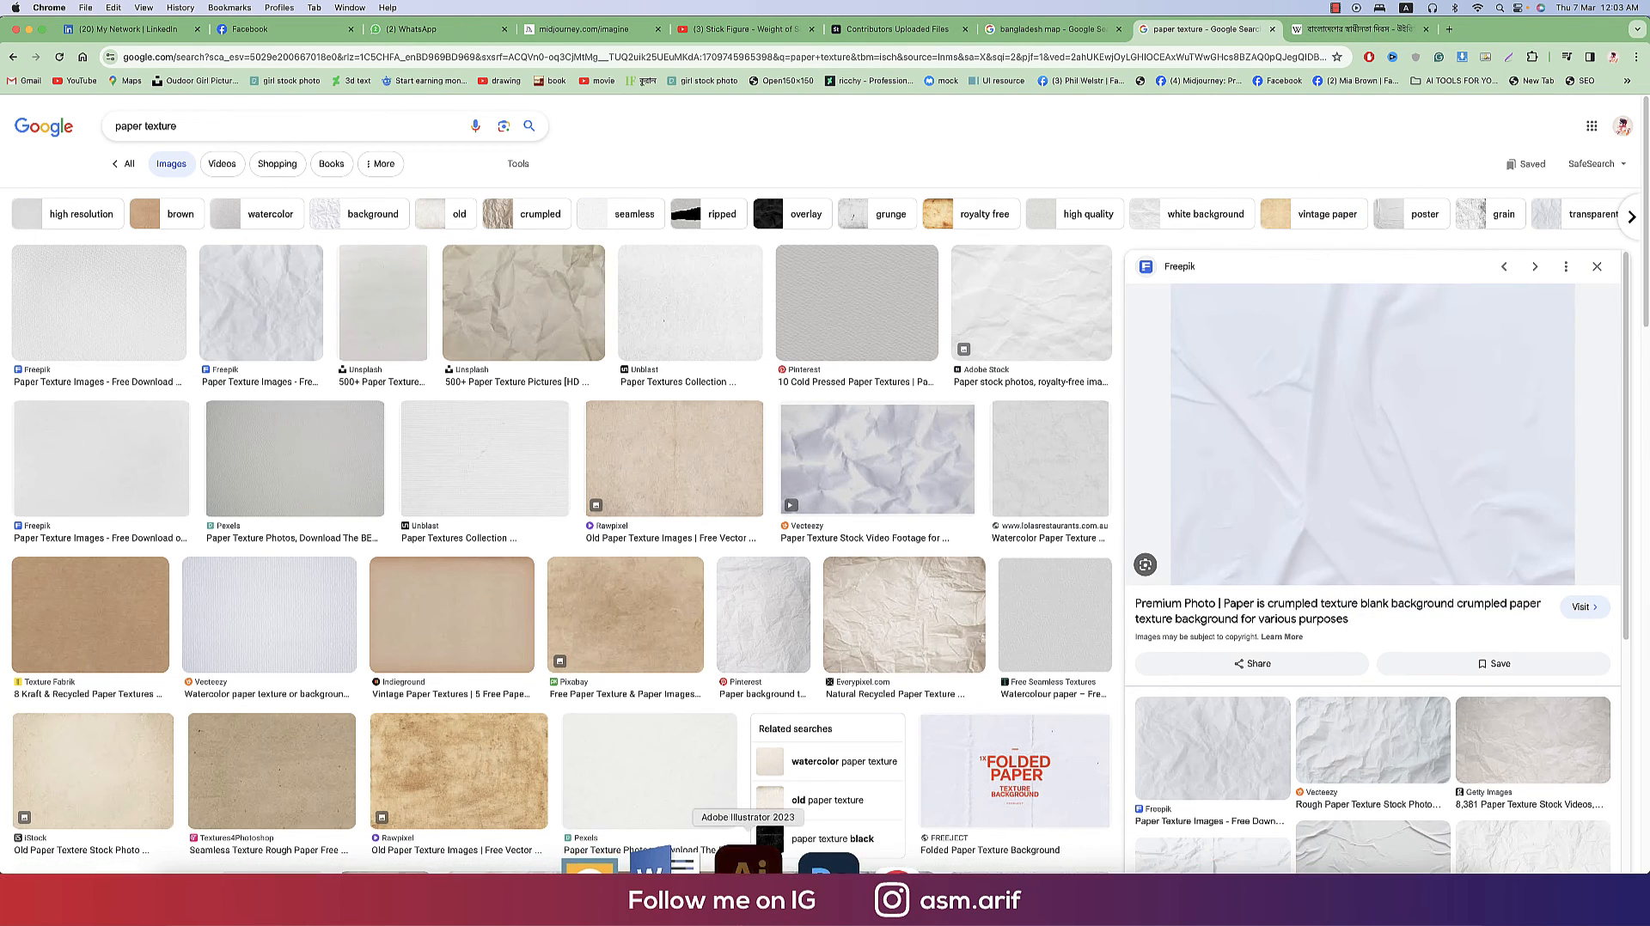
click(749, 860)
key(super+v)
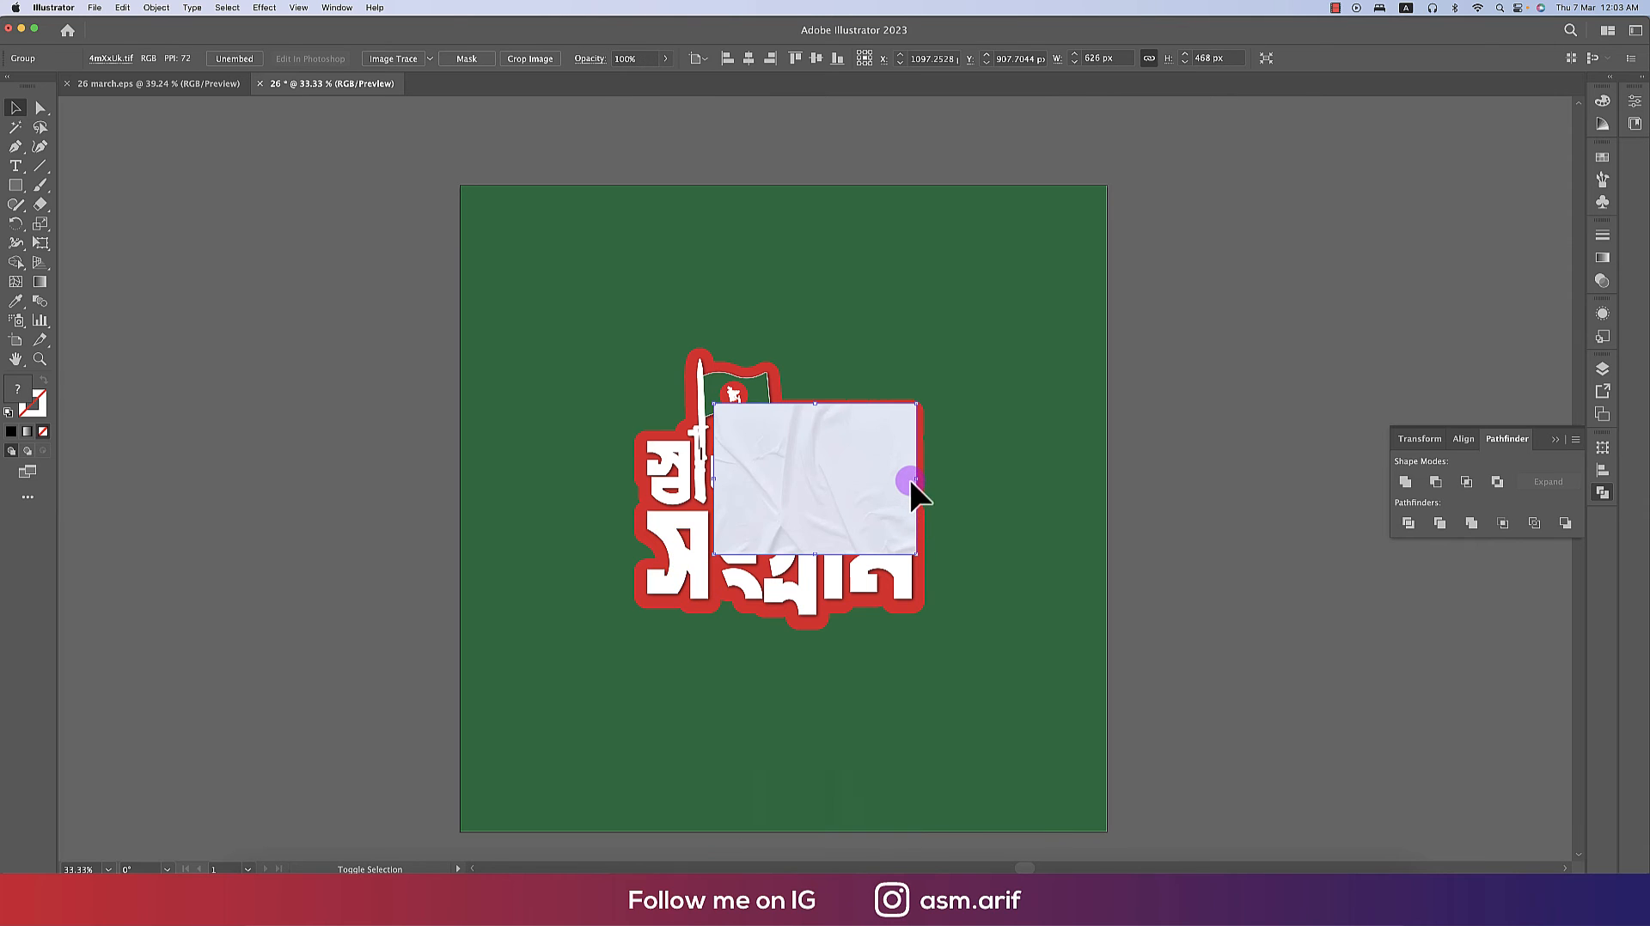
- Scale the paper texture to cover the artboard and set its blending mode to Multiply
drag(914, 481, 1179, 580)
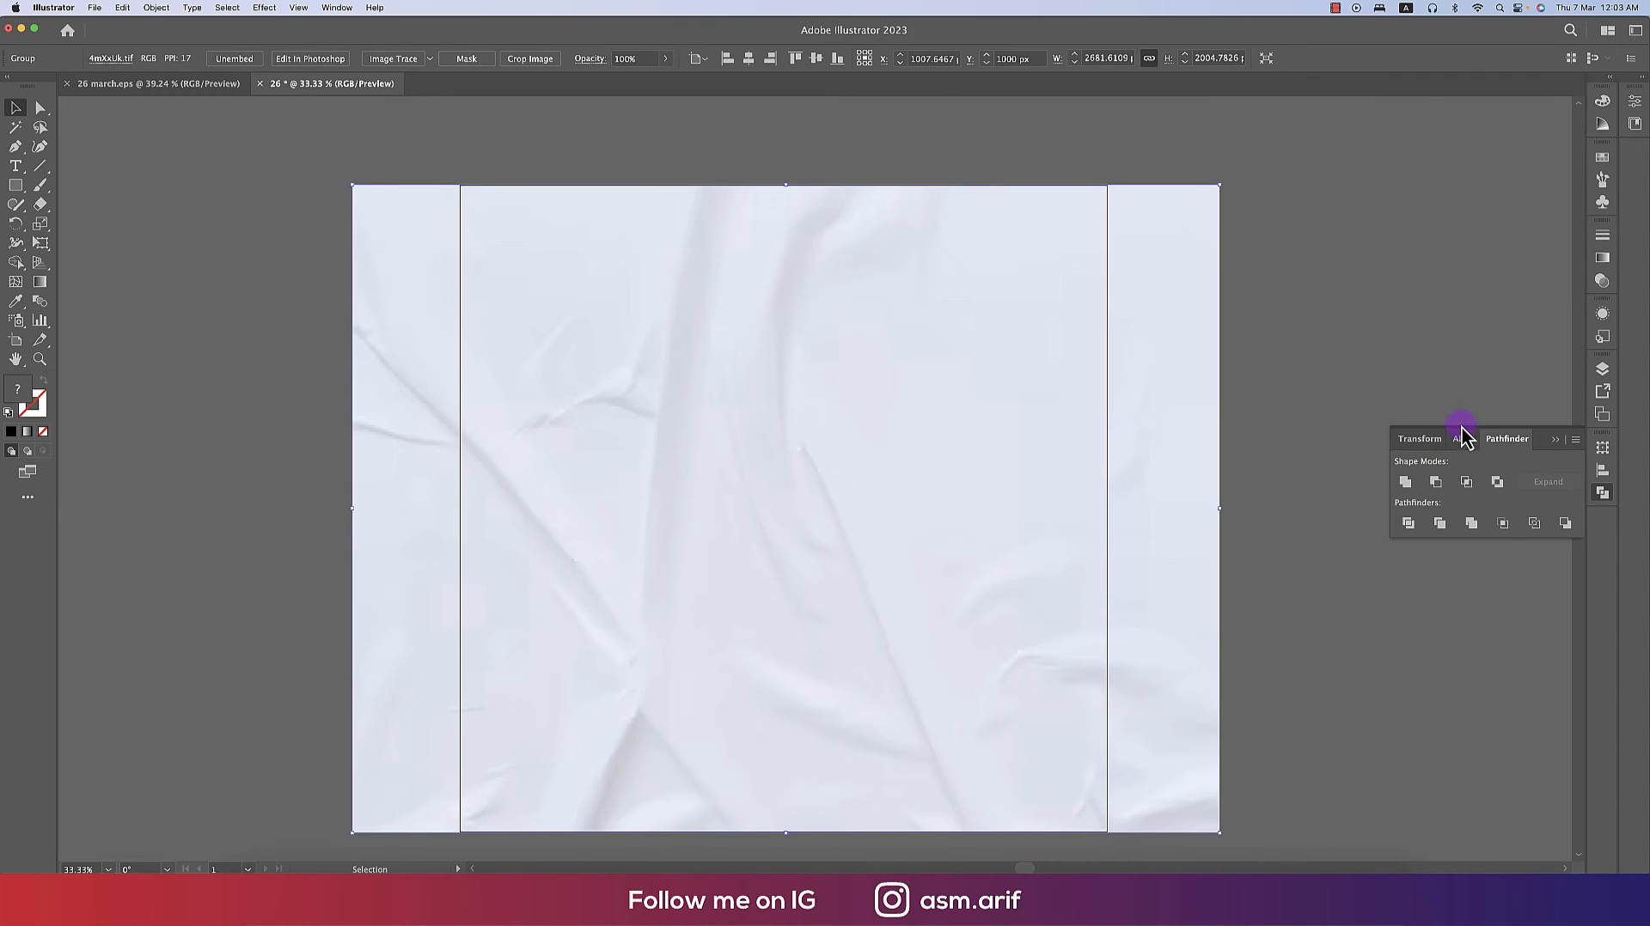
click(1603, 287)
click(1448, 258)
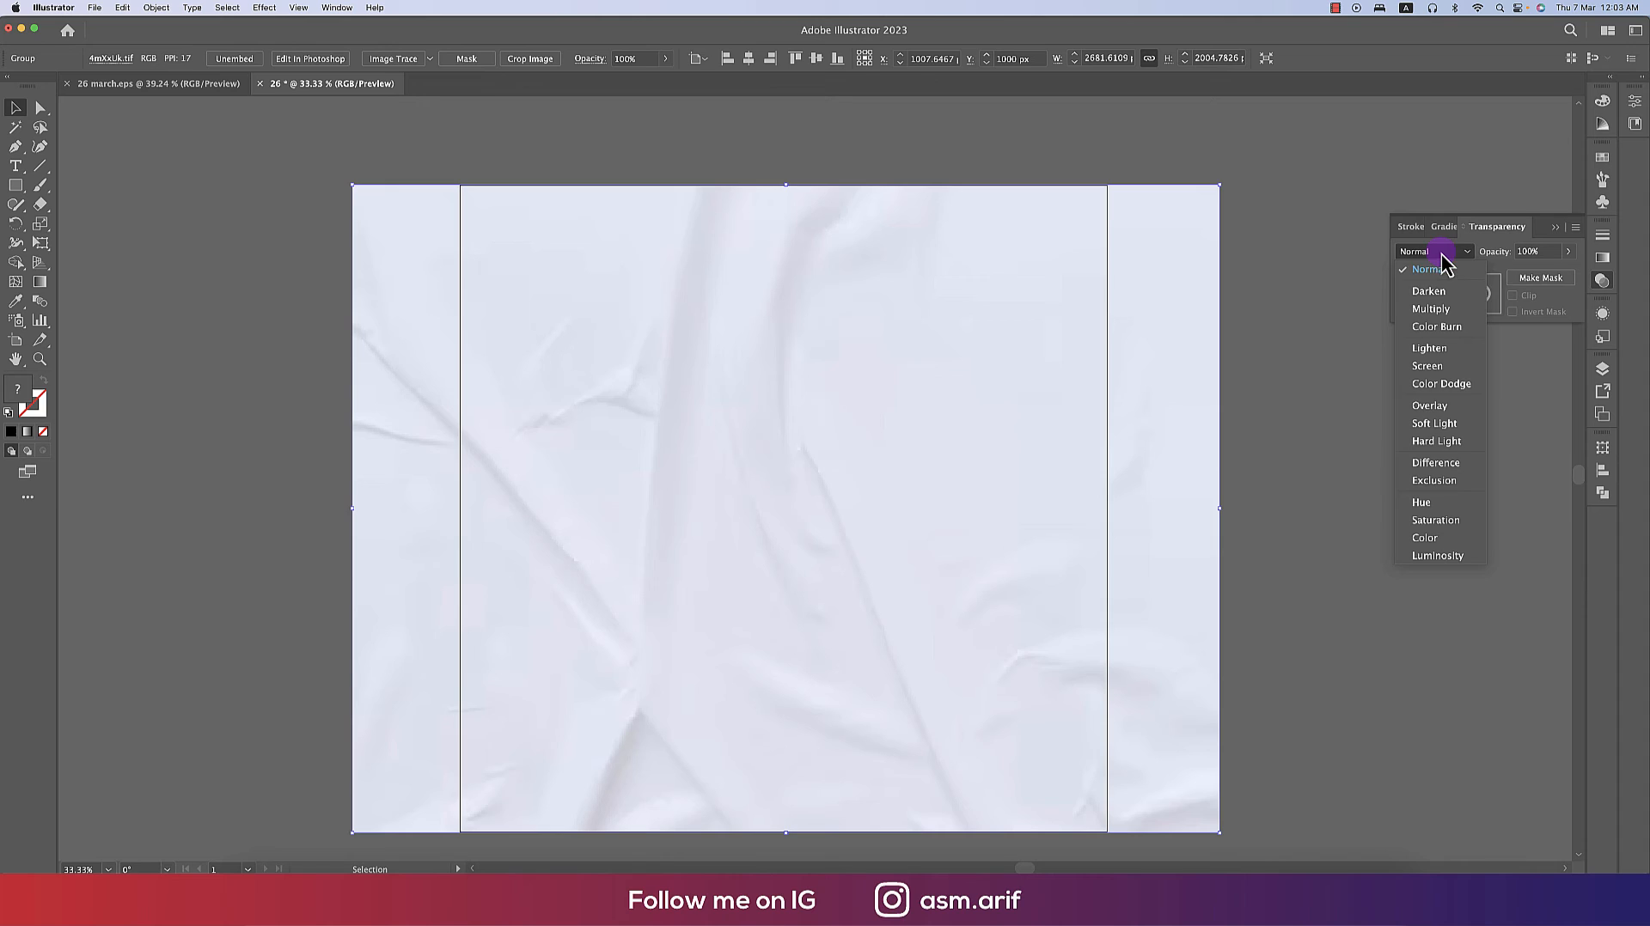
click(1431, 309)
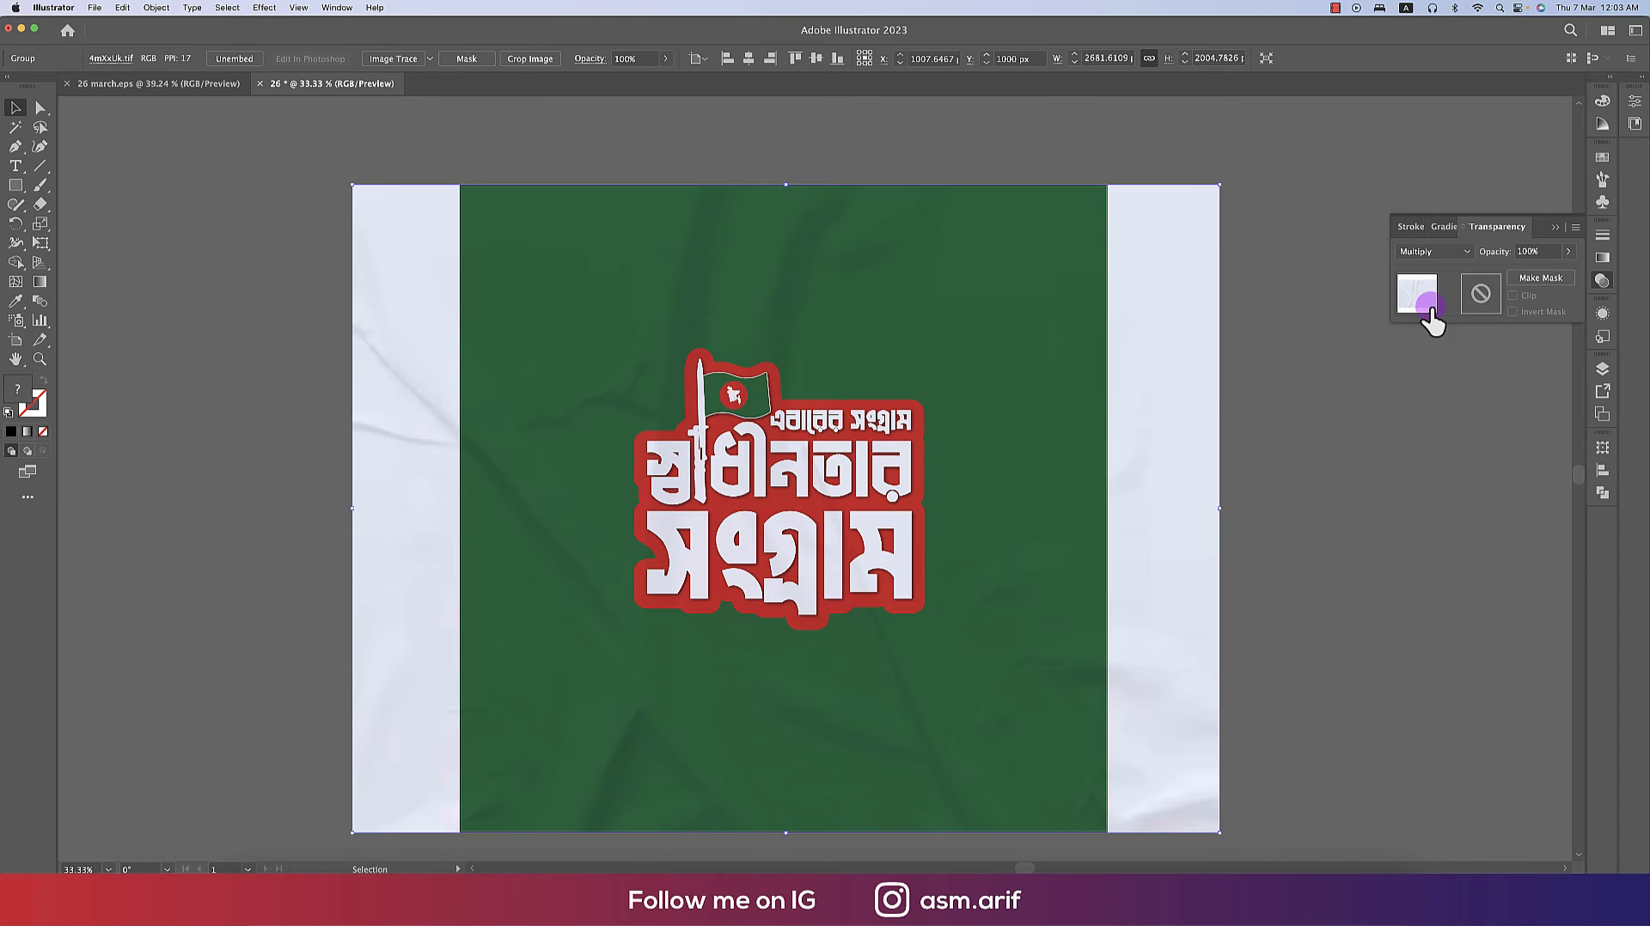
- Select the paper texture together with the green background and enlarge them slightly
click(1253, 475)
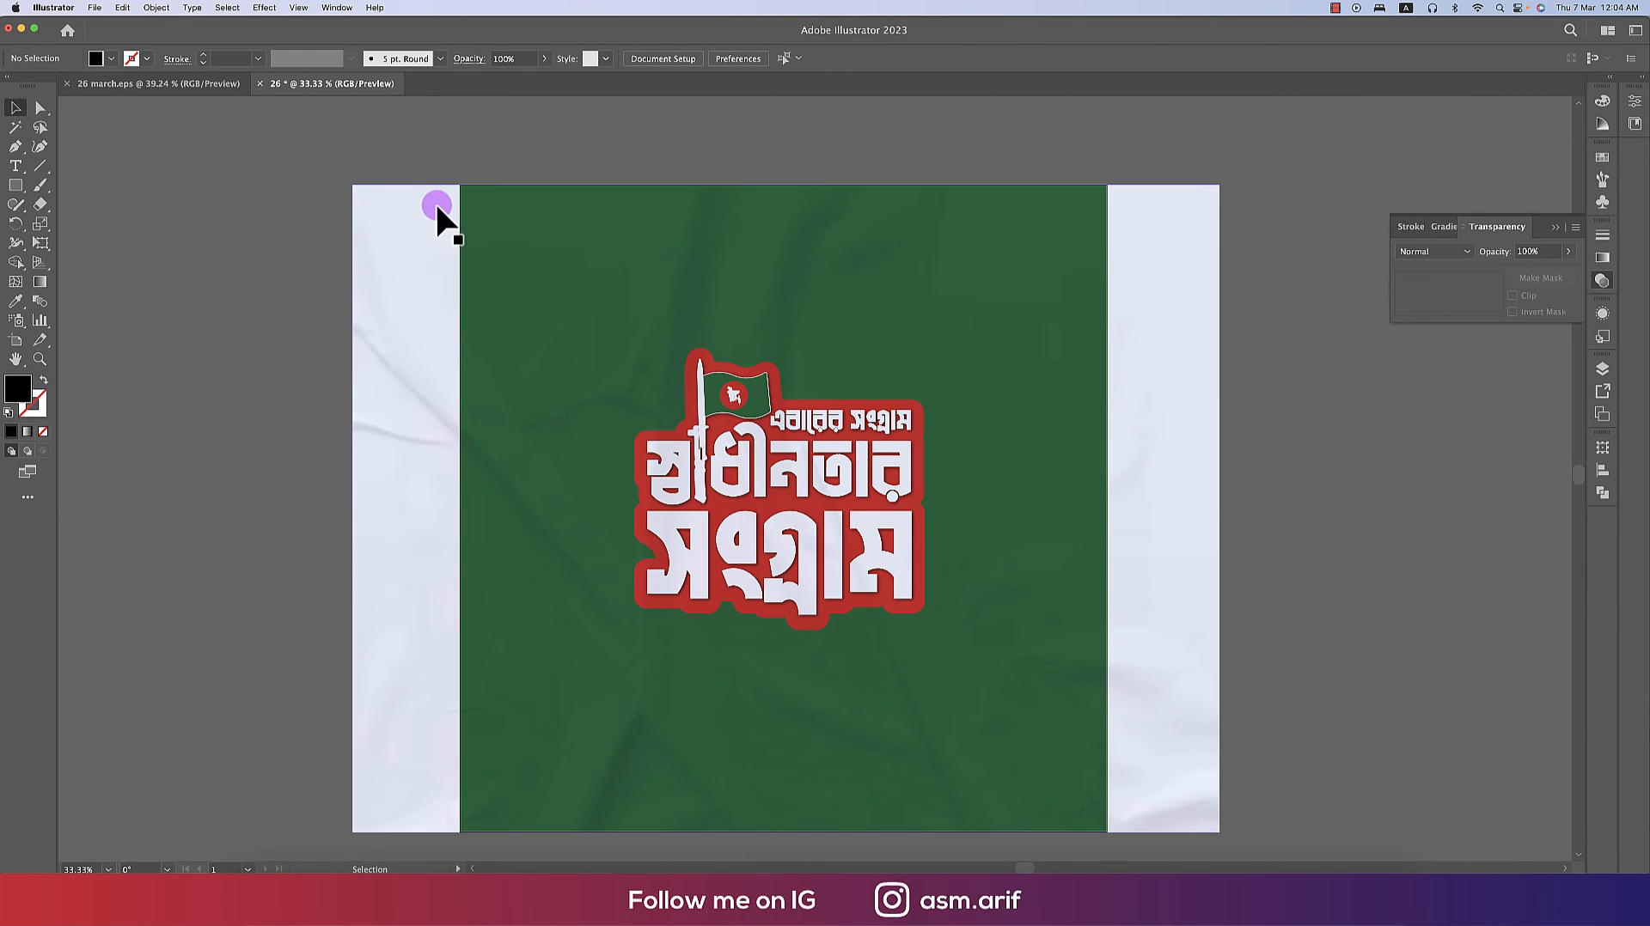
click(552, 186)
shift+click(719, 196)
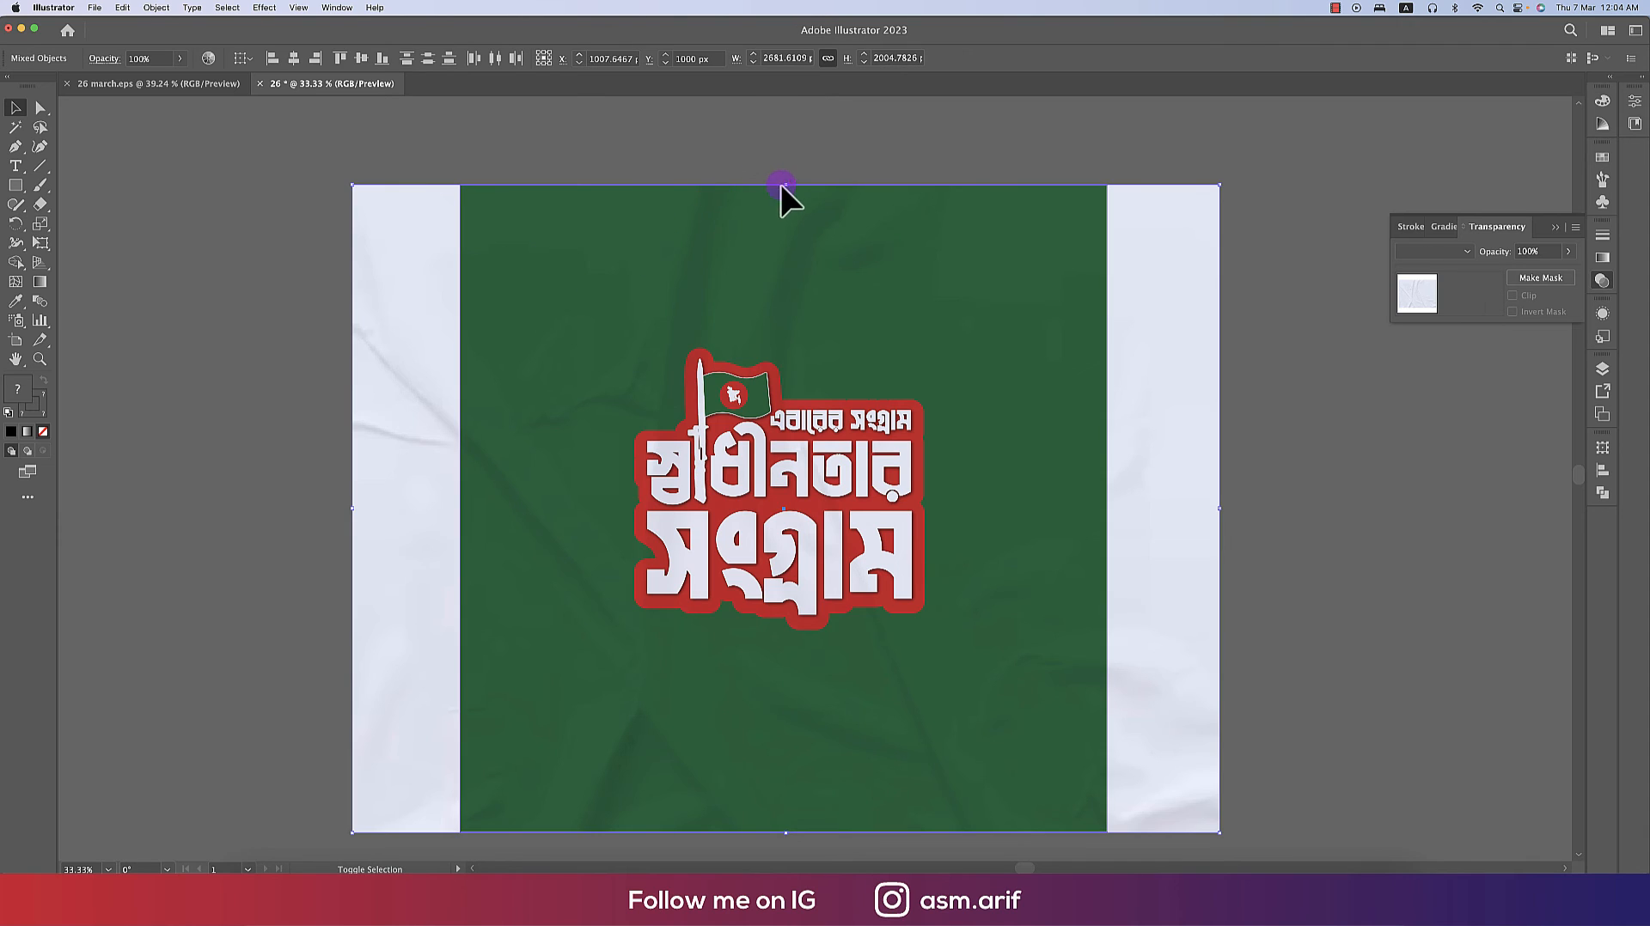
drag(788, 187, 788, 182)
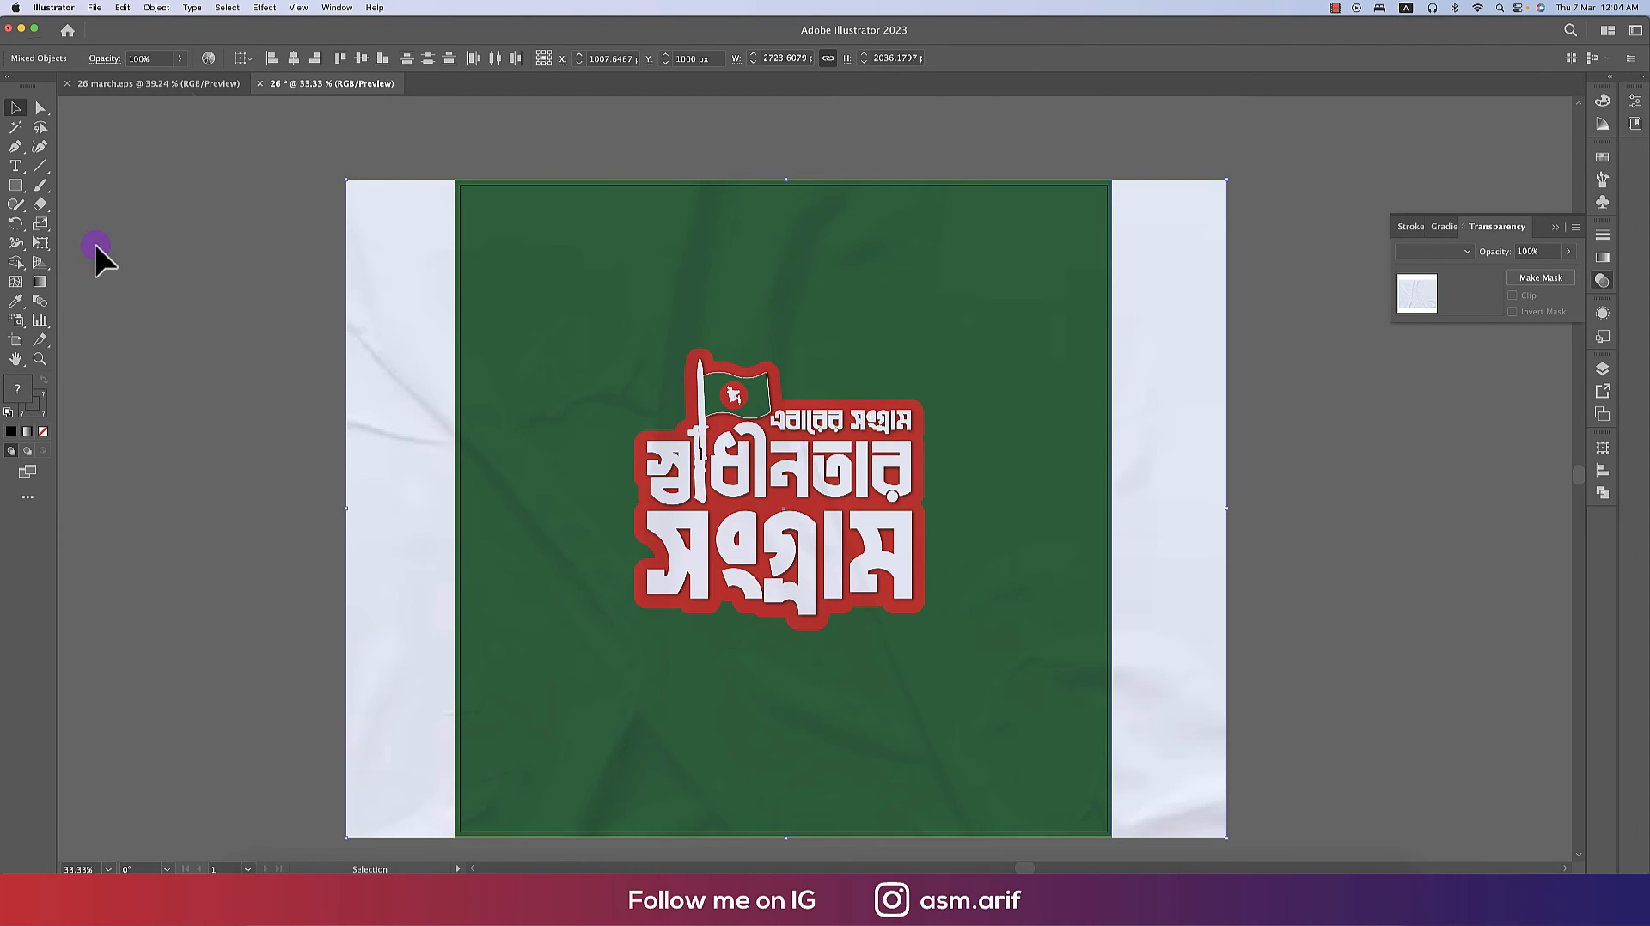
- Create a 2000 × 2000 px rectangle and align it to the artboard
click(16, 185)
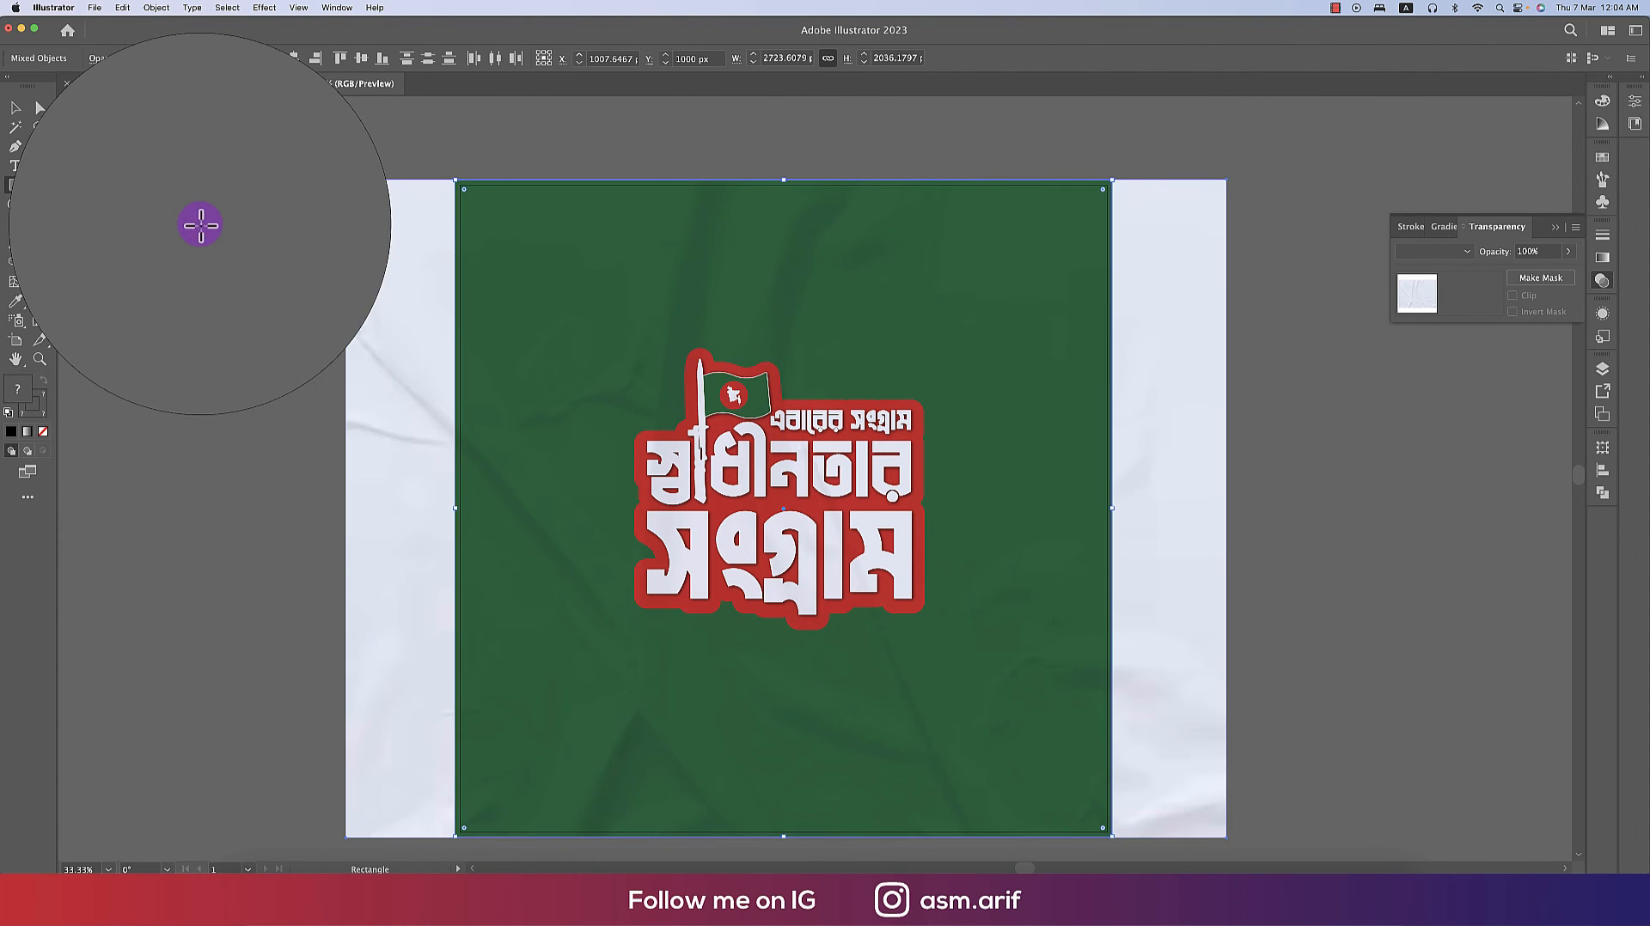
click(637, 342)
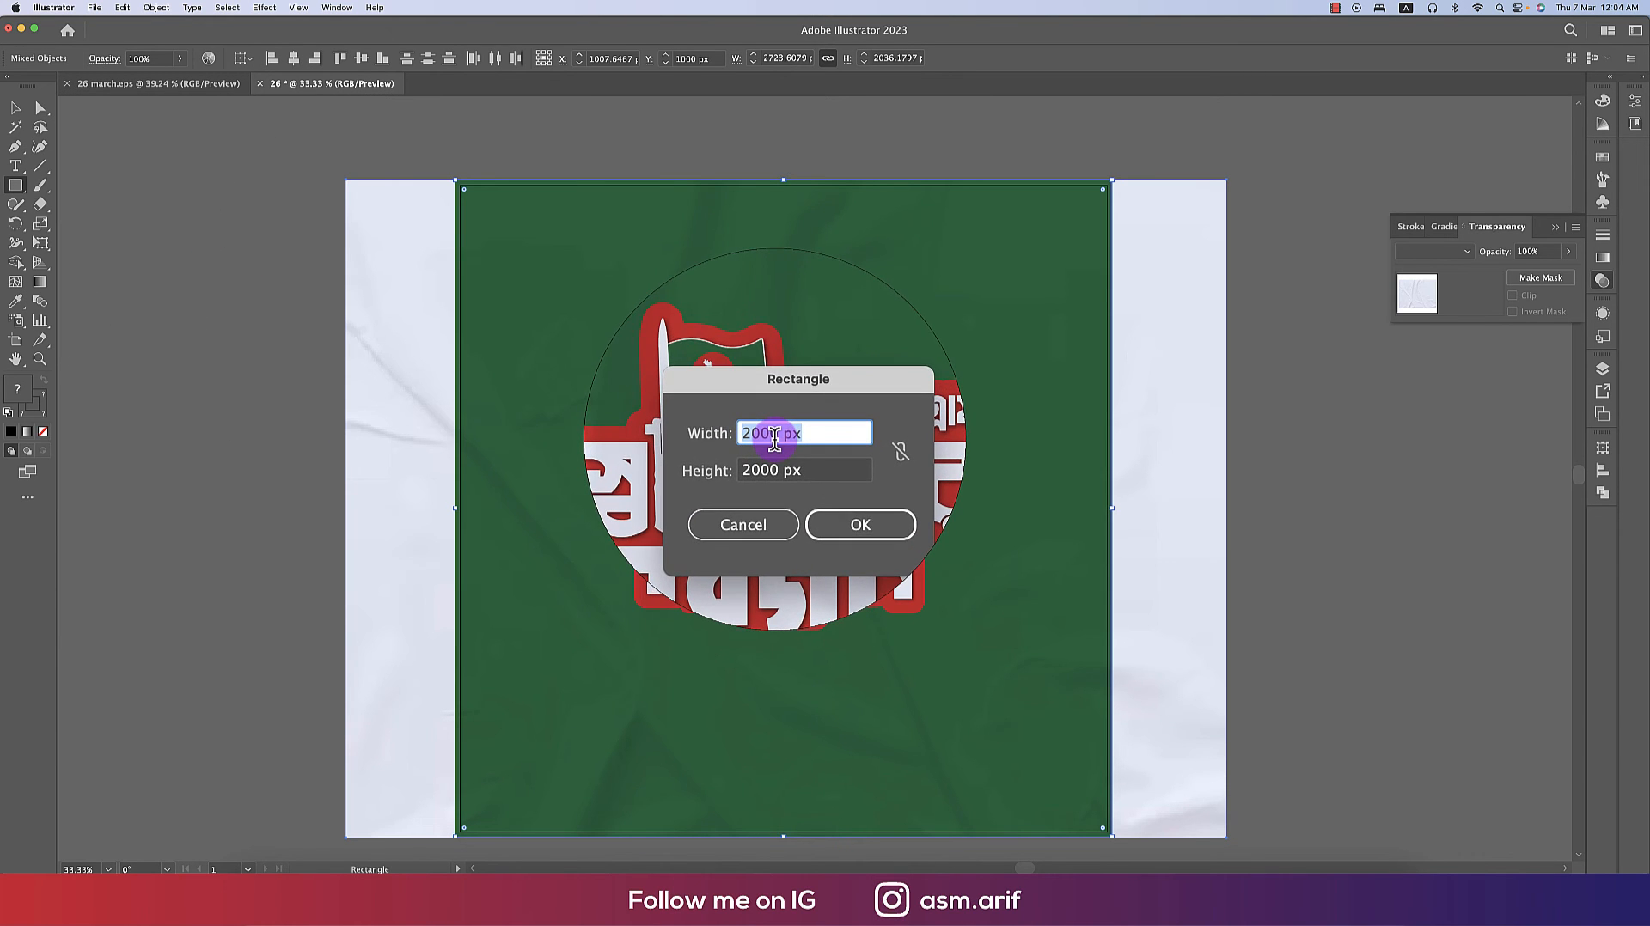
click(825, 507)
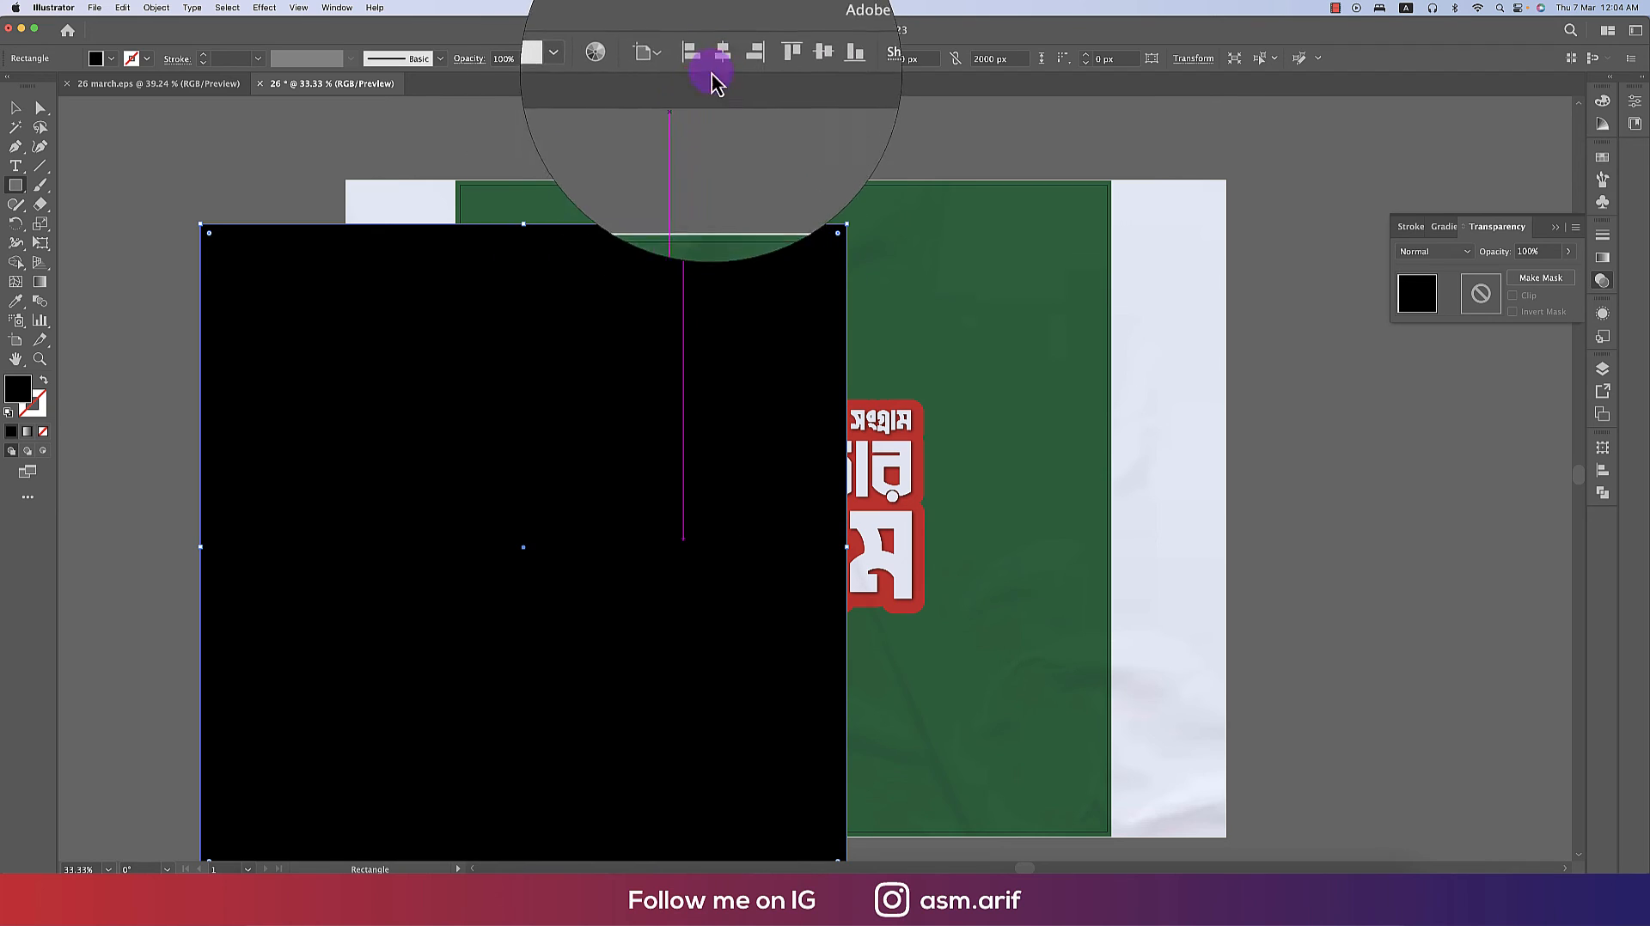
click(787, 60)
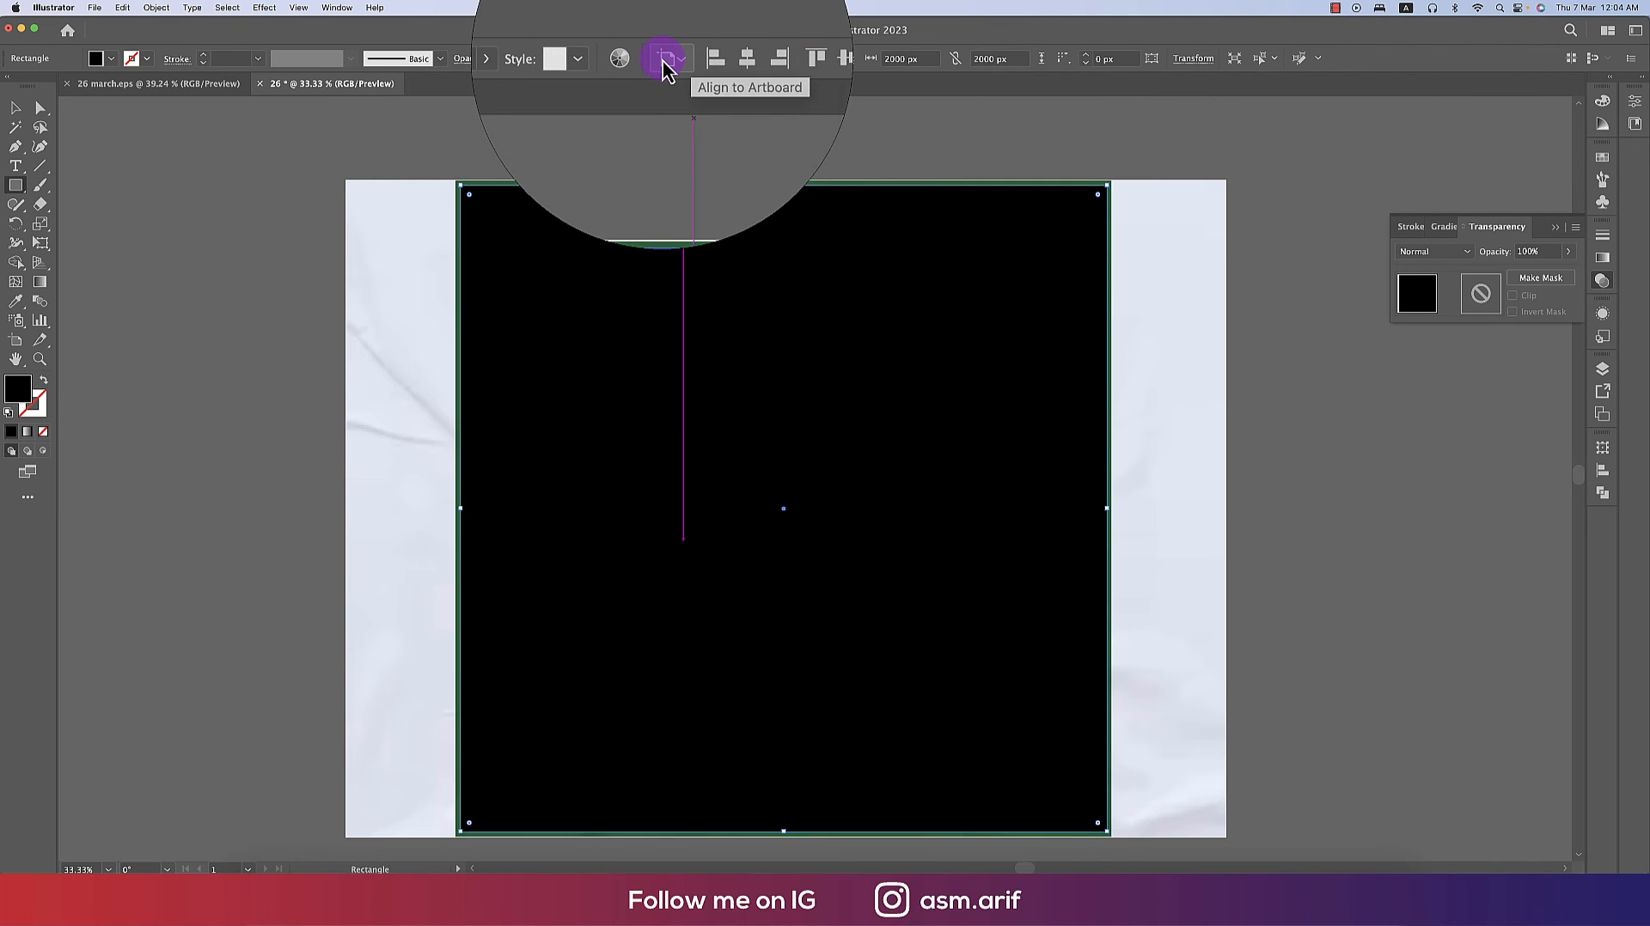
click(661, 59)
click(694, 121)
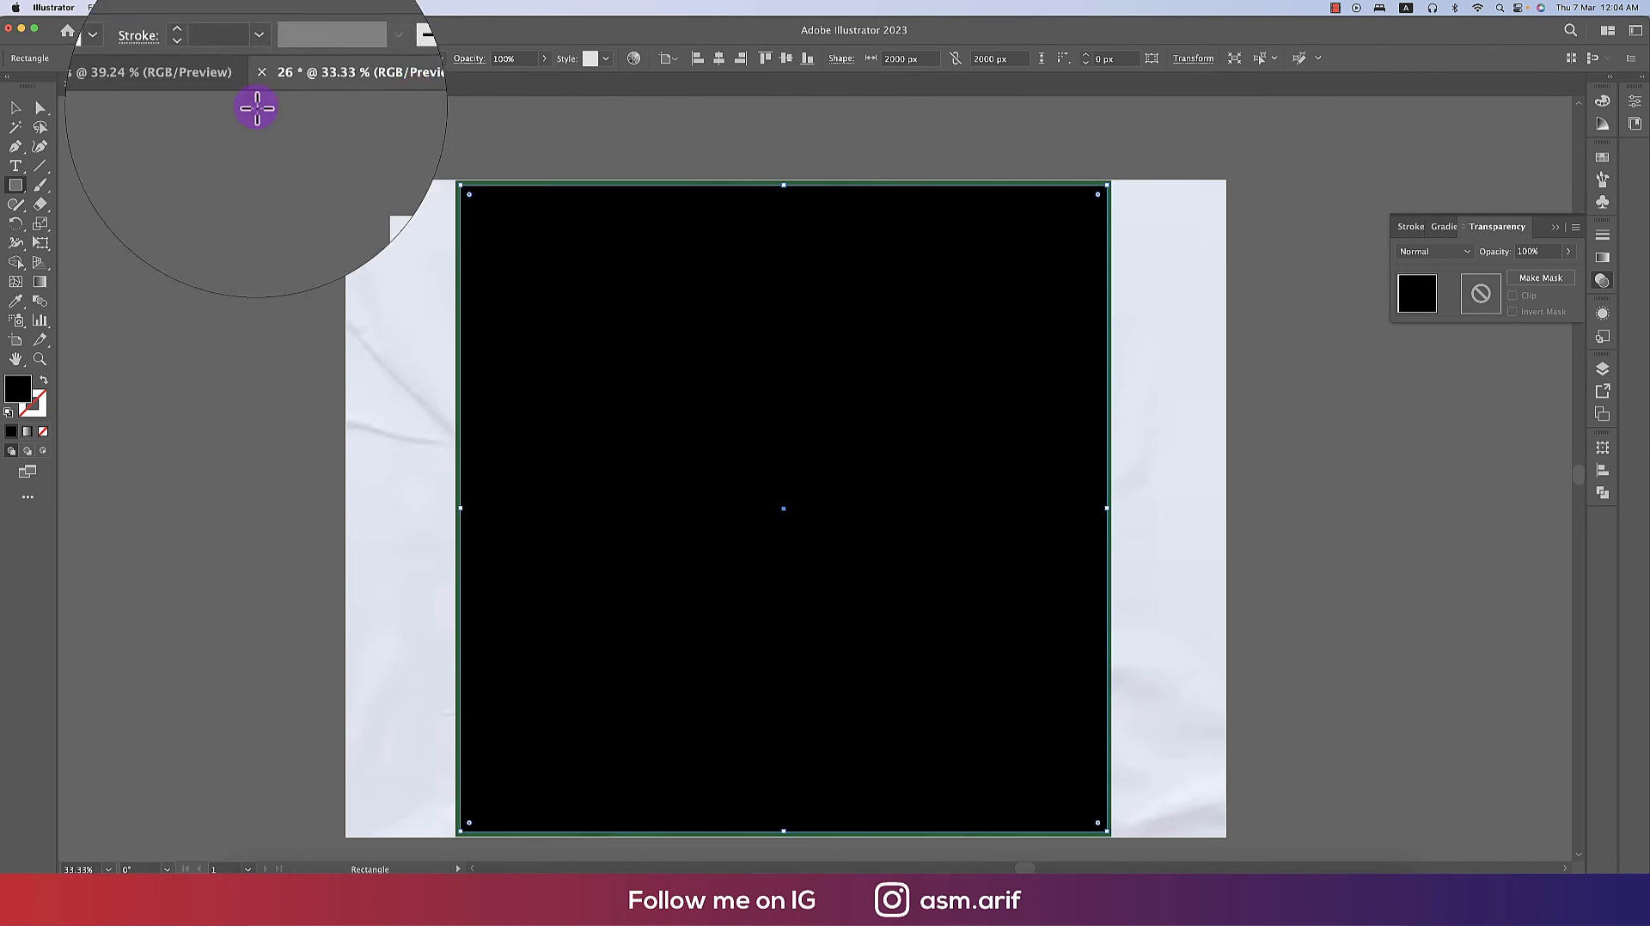
- Select the 2000 px rectangle together with the background and paper texture, and make a clipping mask
click(15, 107)
drag(282, 162, 482, 236)
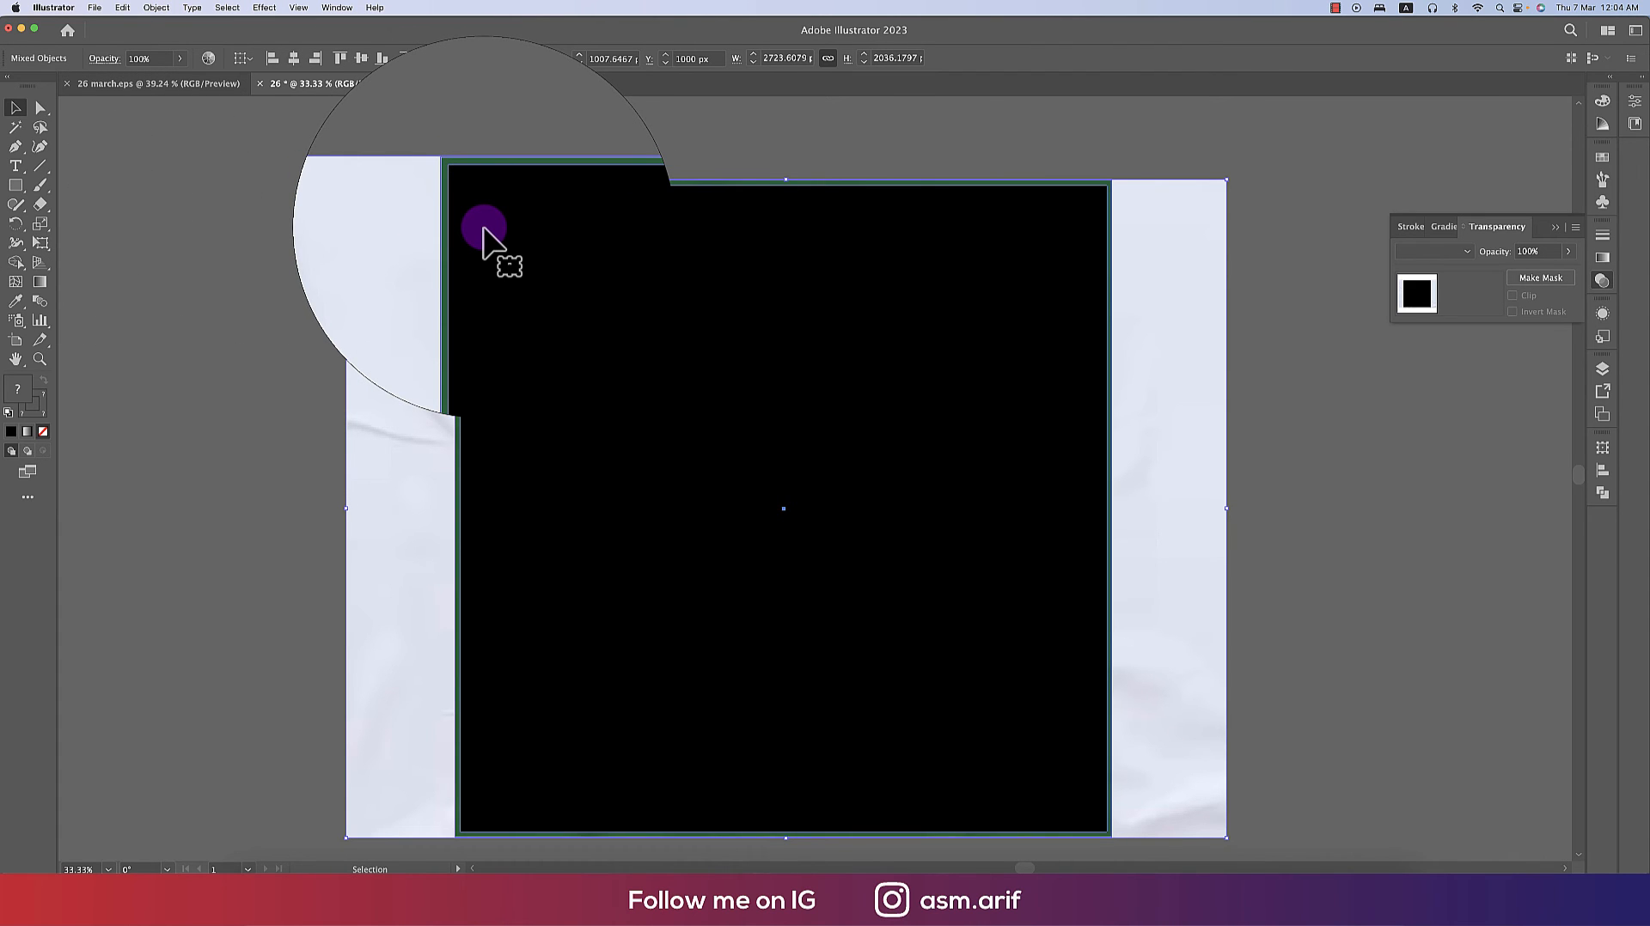
right_click(484, 231)
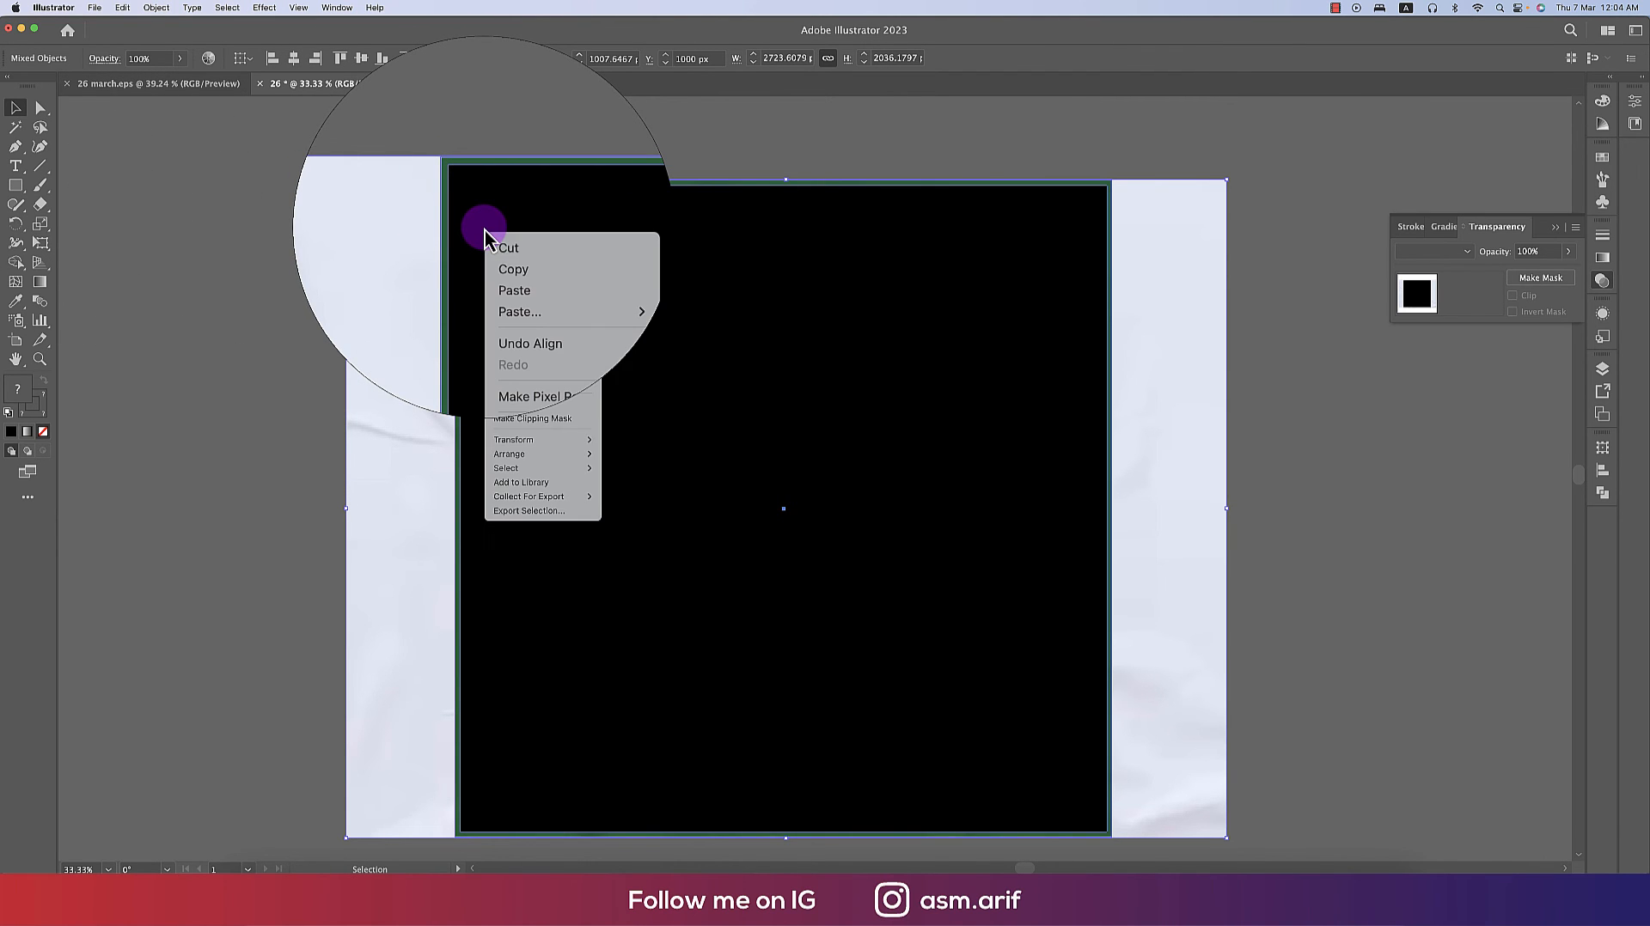
click(525, 418)
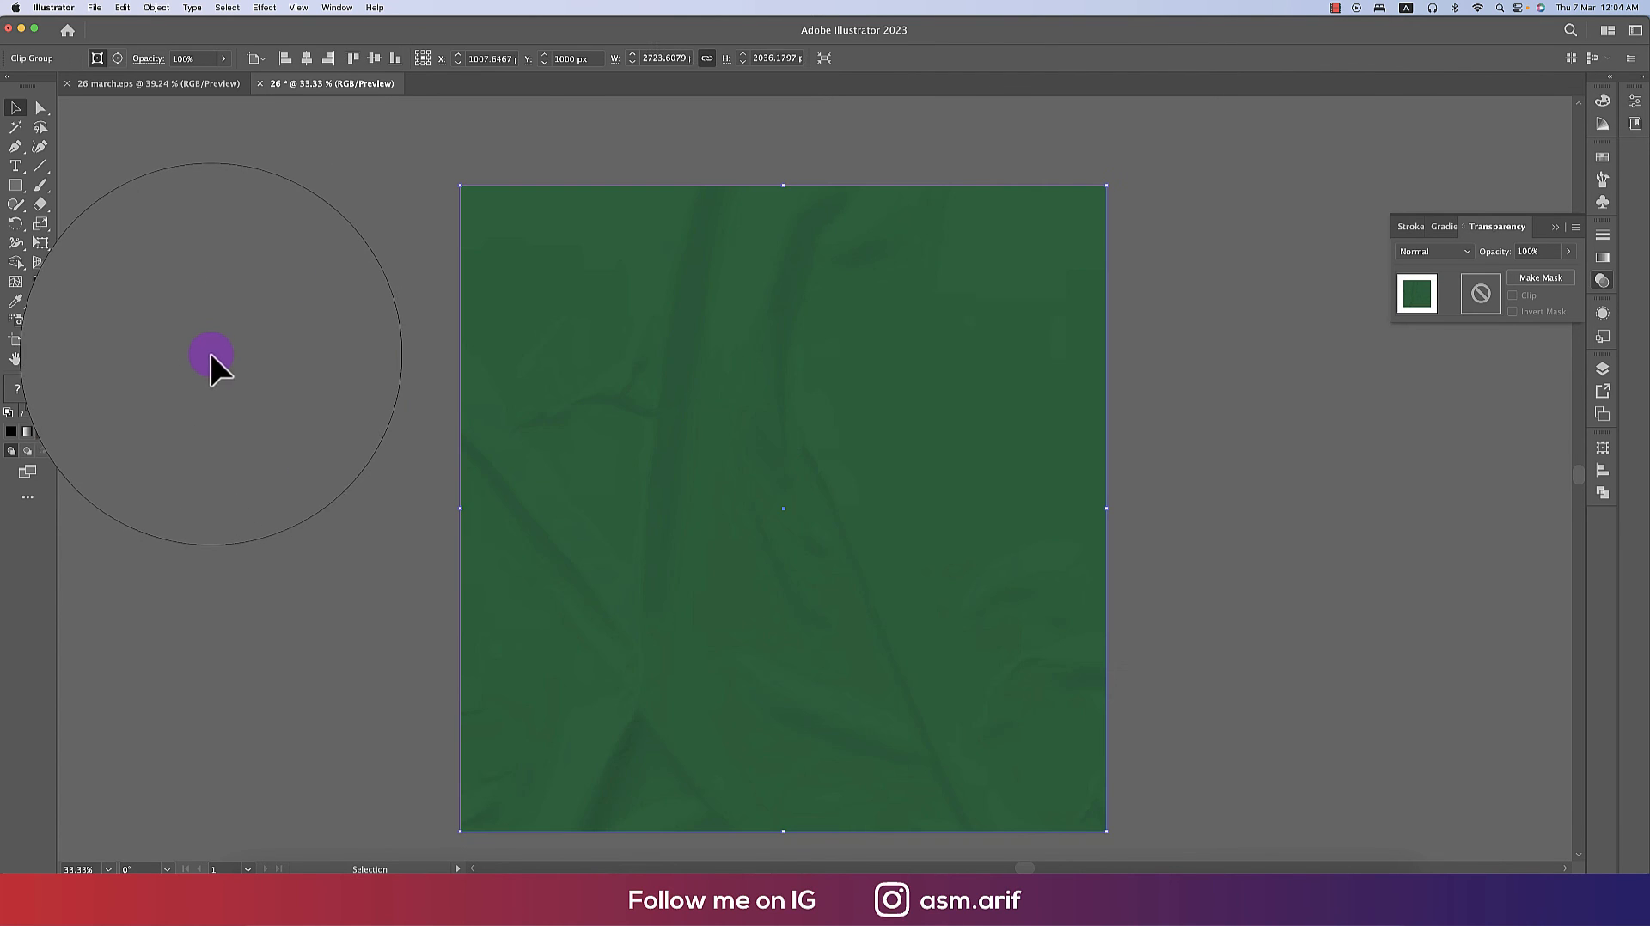
- Send the clipped background group to the back behind the sticker logo
right_click(698, 369)
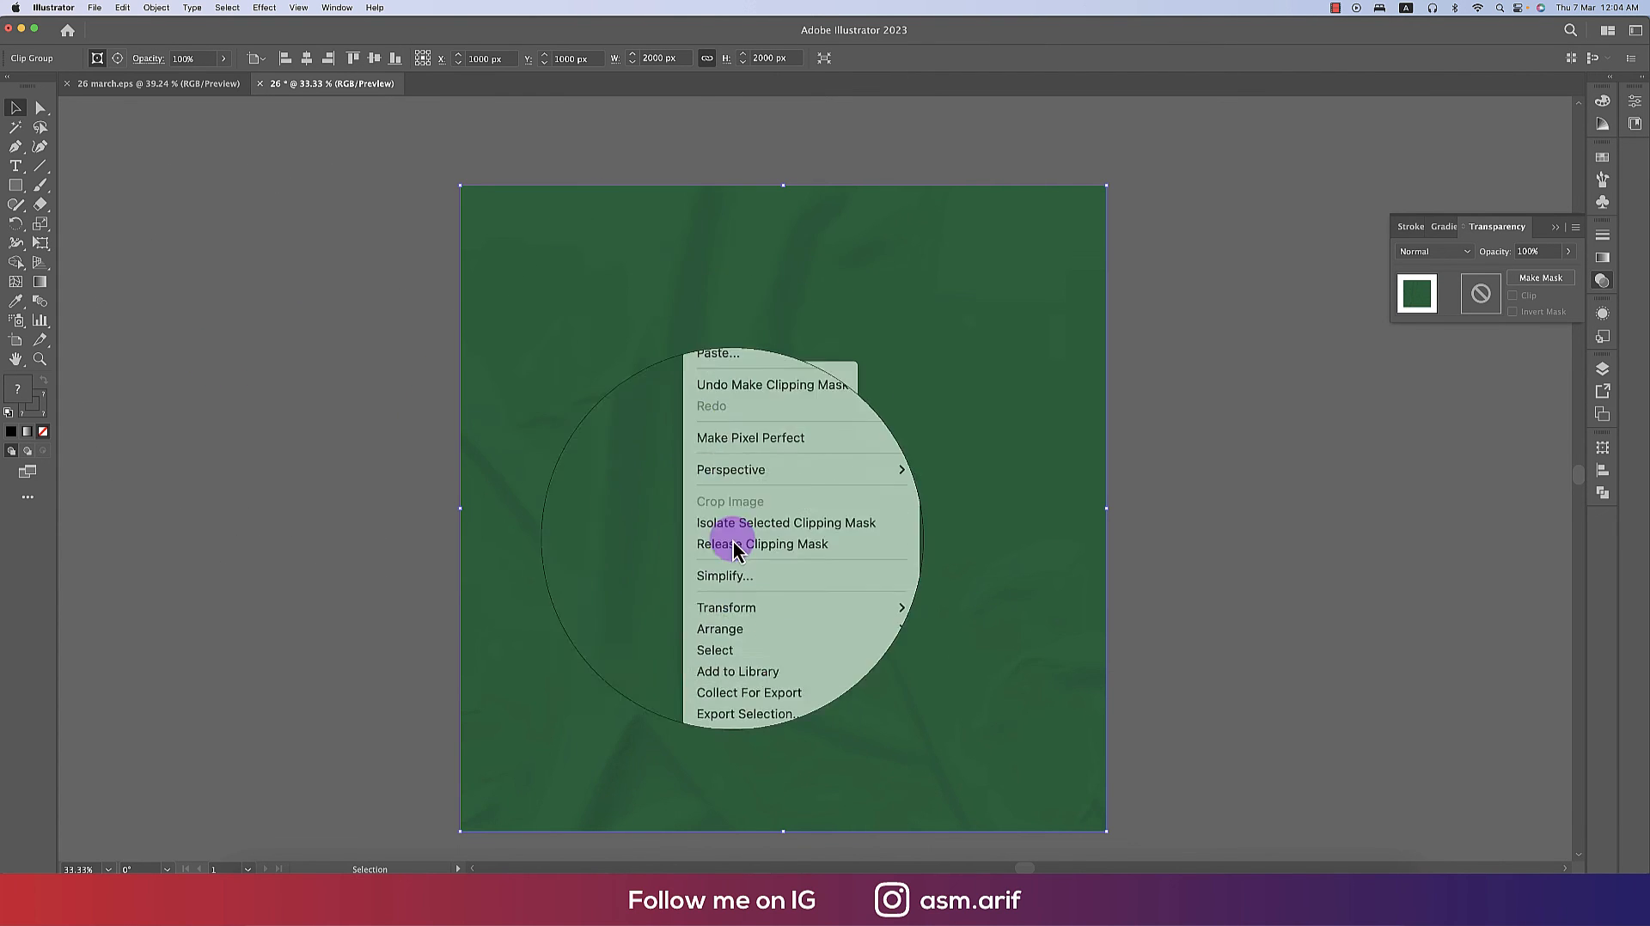
mouse_move(809, 615)
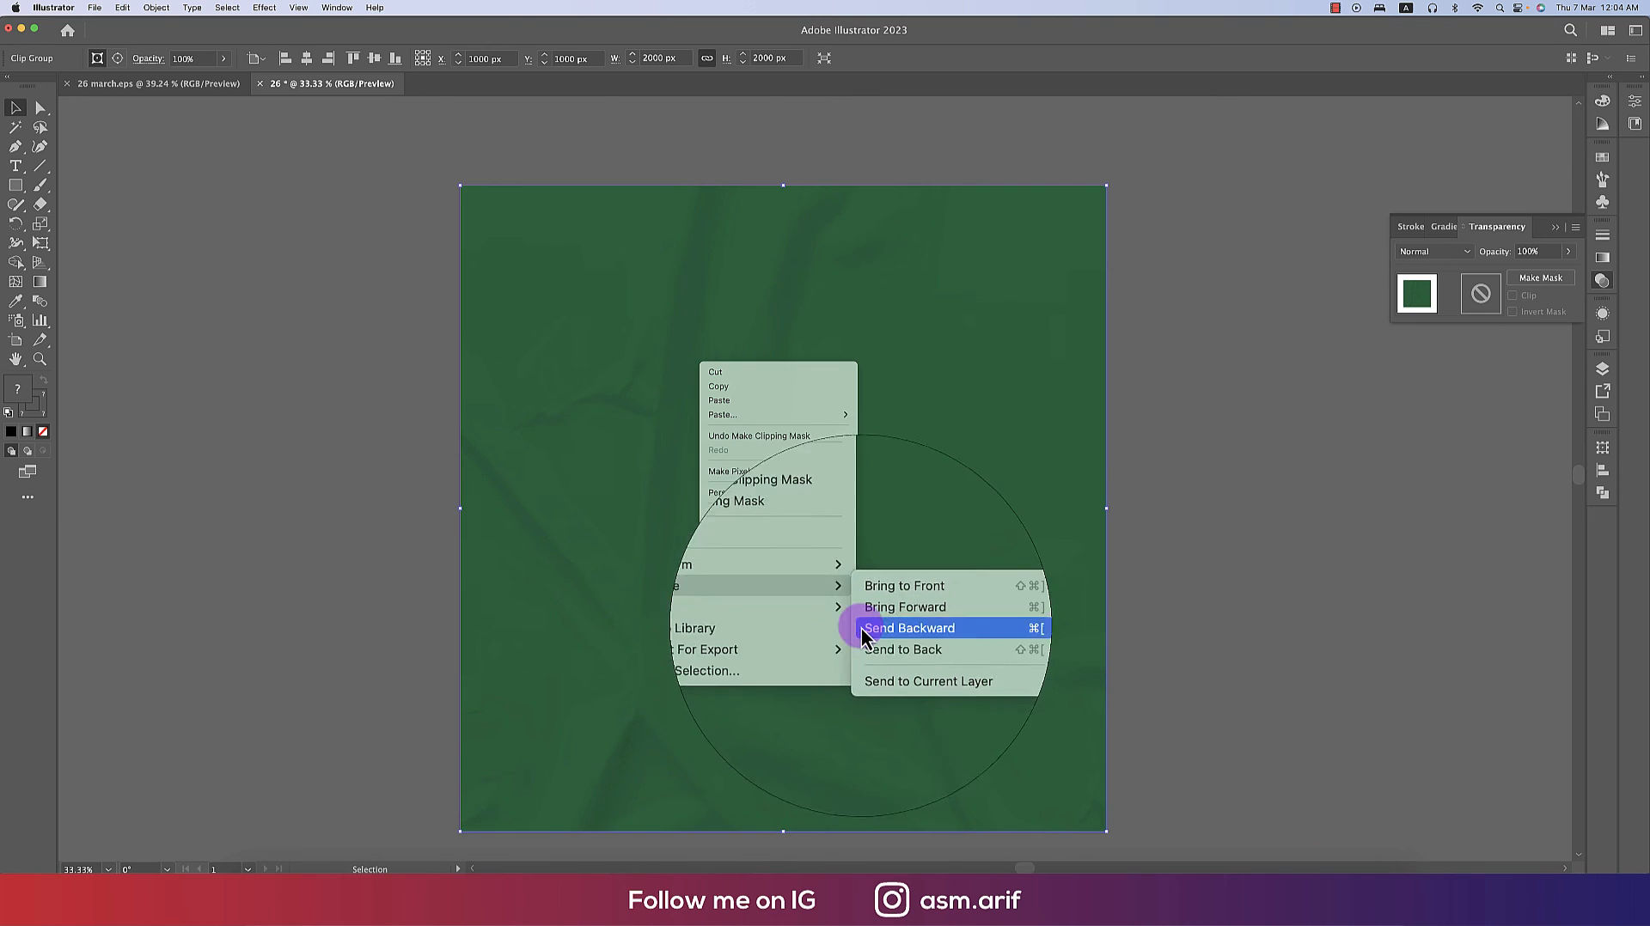
click(859, 646)
click(1238, 595)
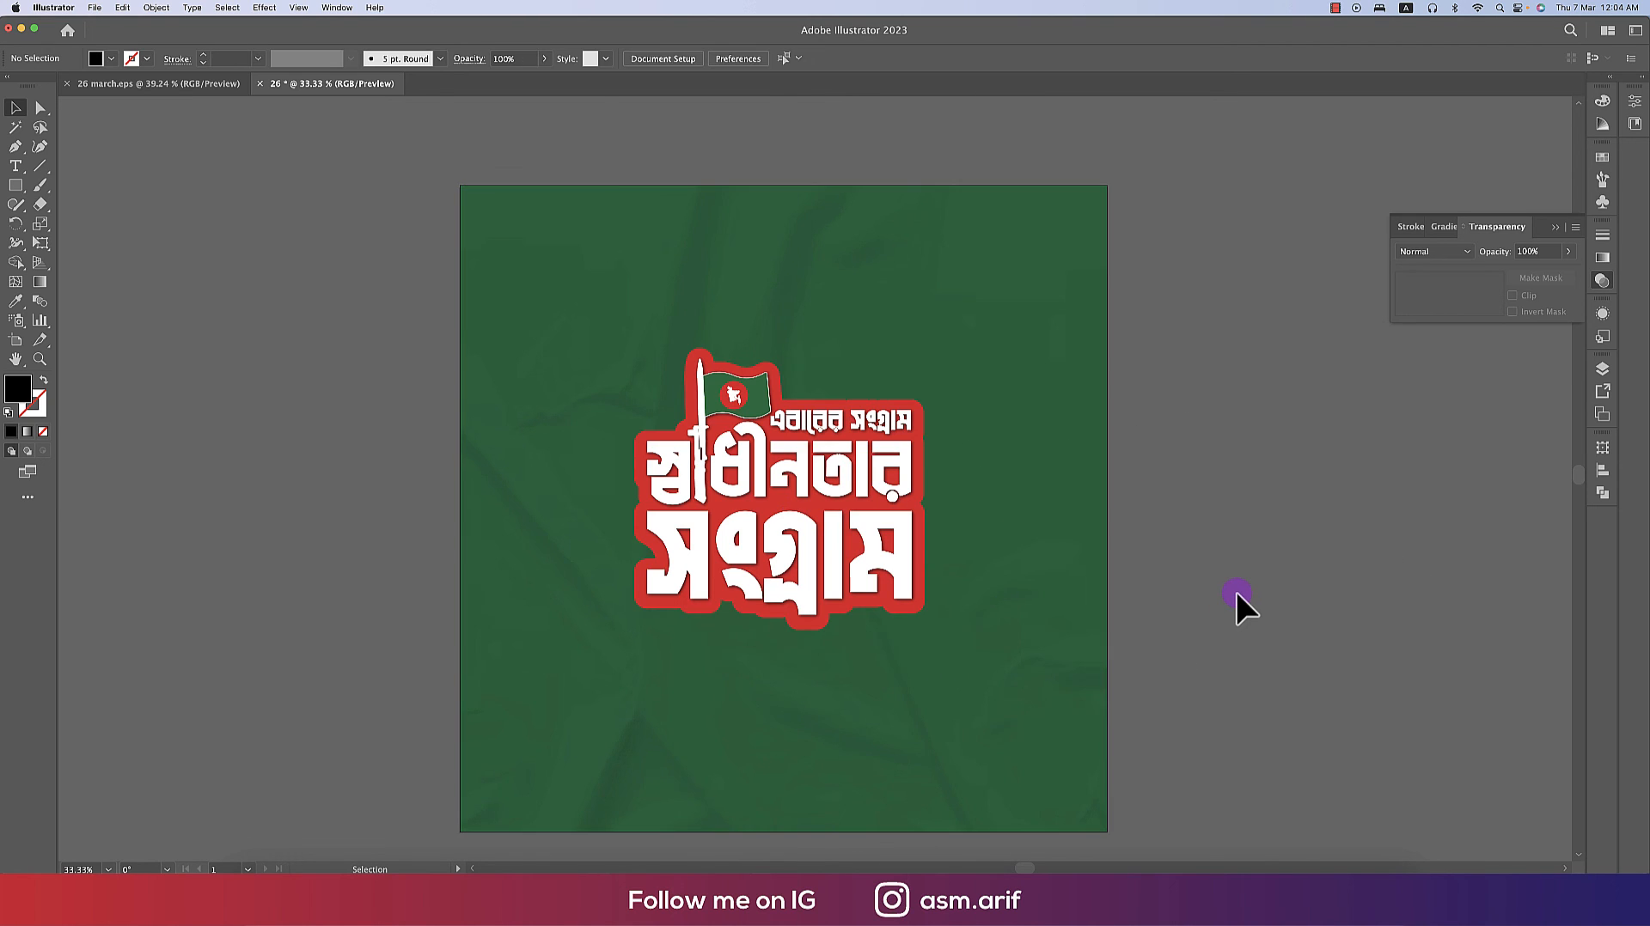
- Inside the sticker group, apply a Drop Shadow effect to the red base shape with Multiply mode and 75% opacity
double_click(921, 536)
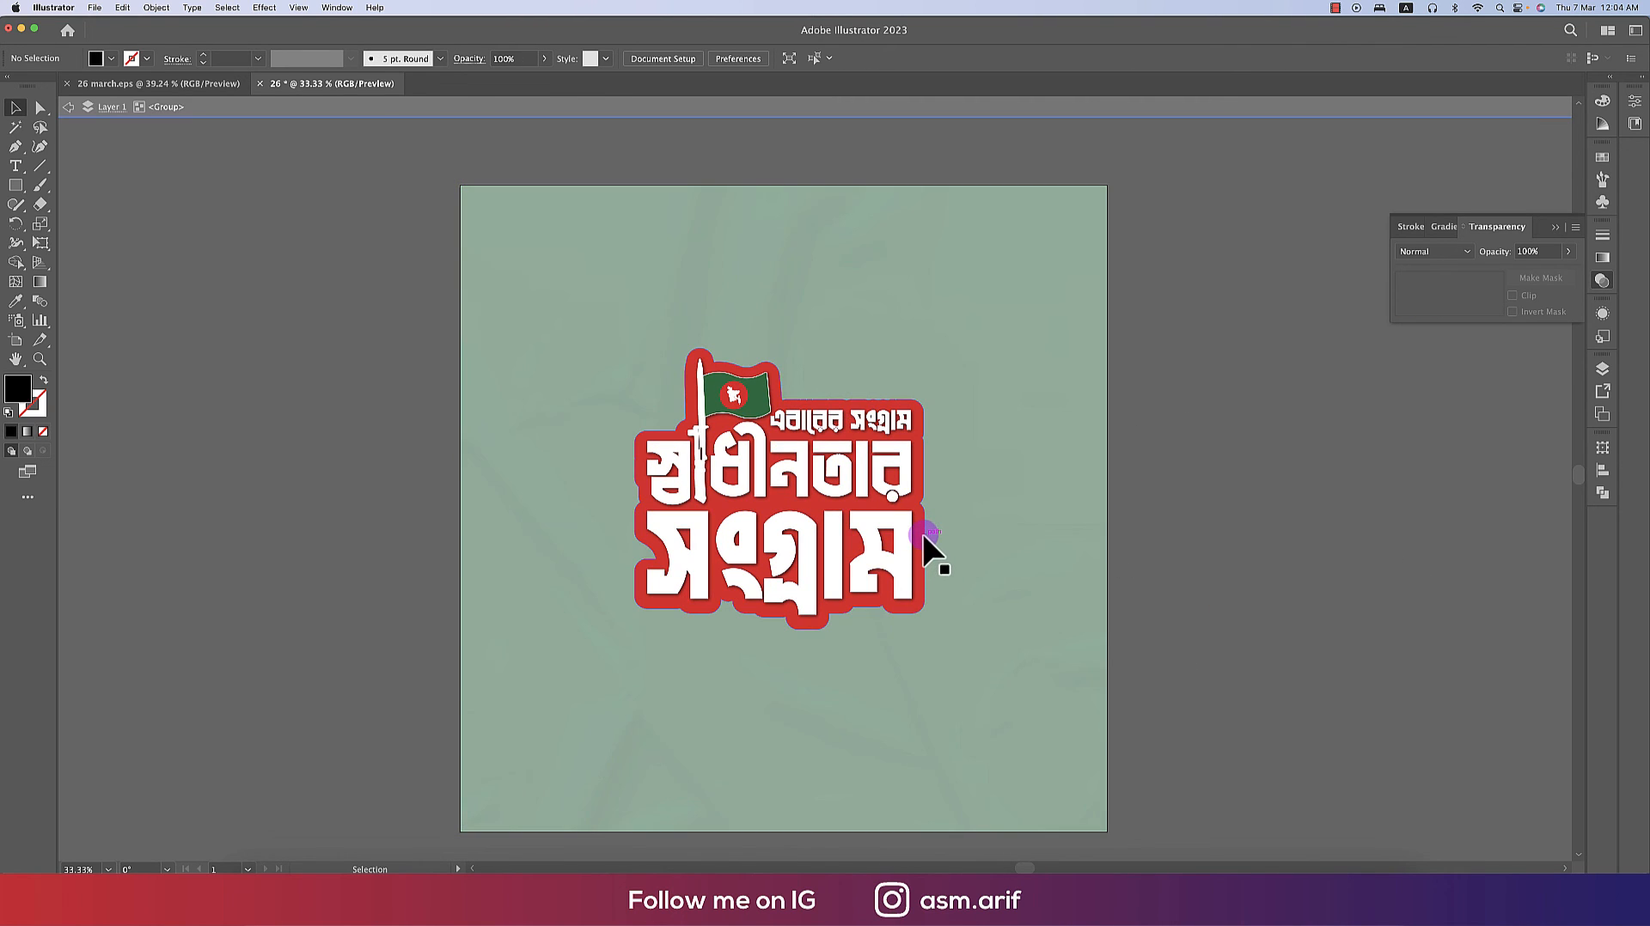
click(921, 536)
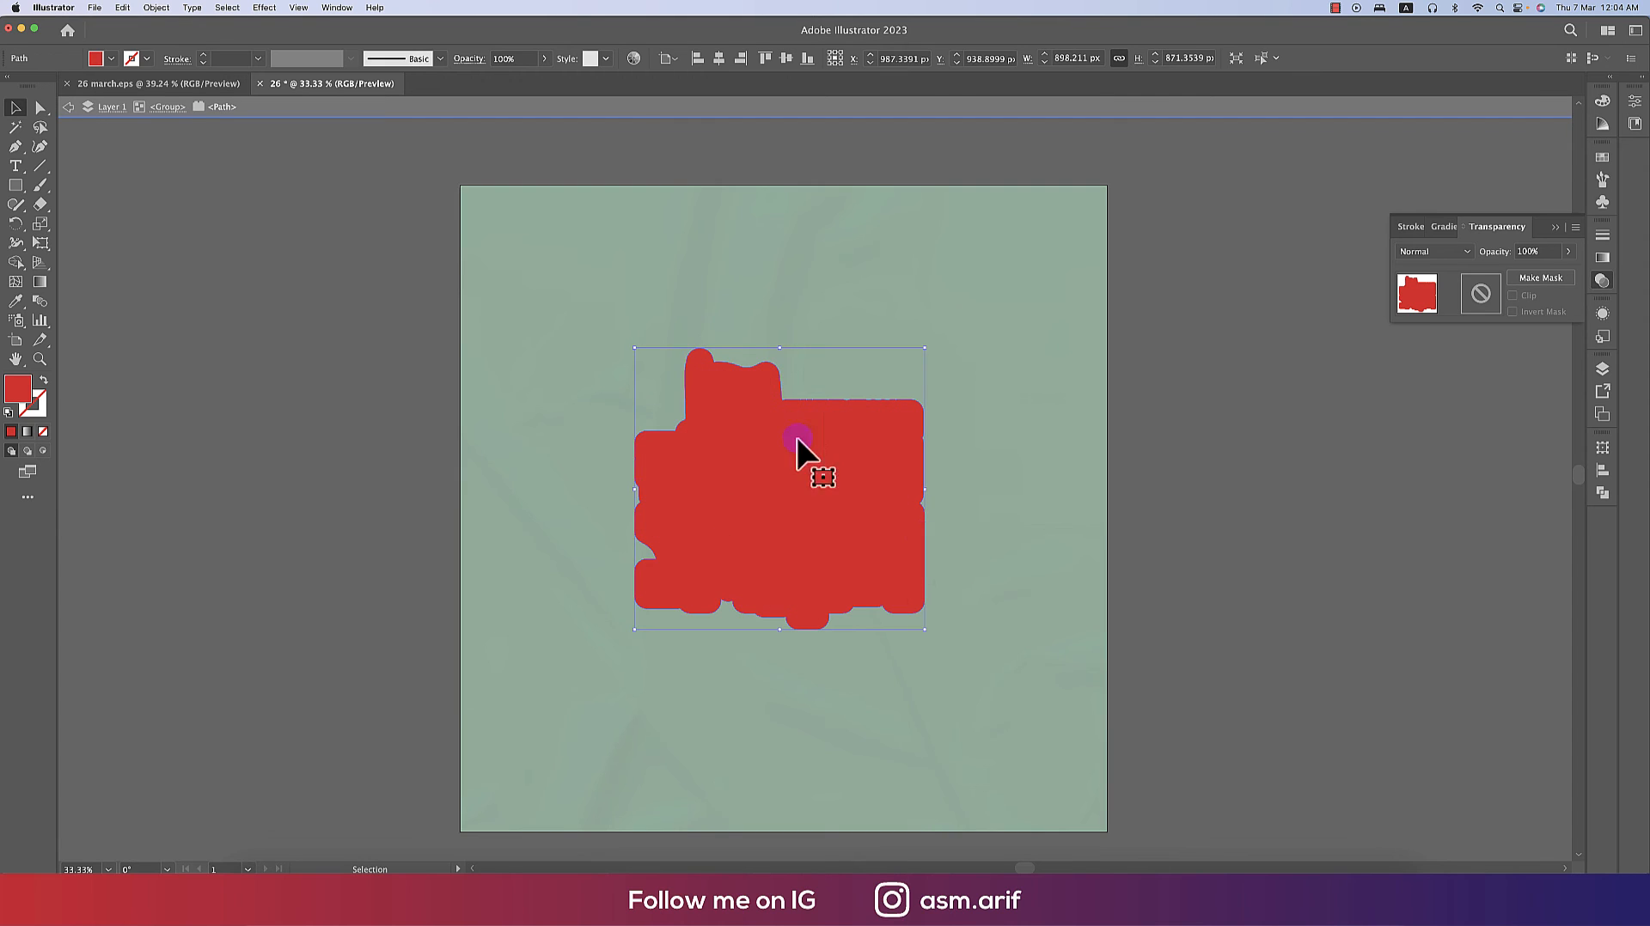
click(263, 8)
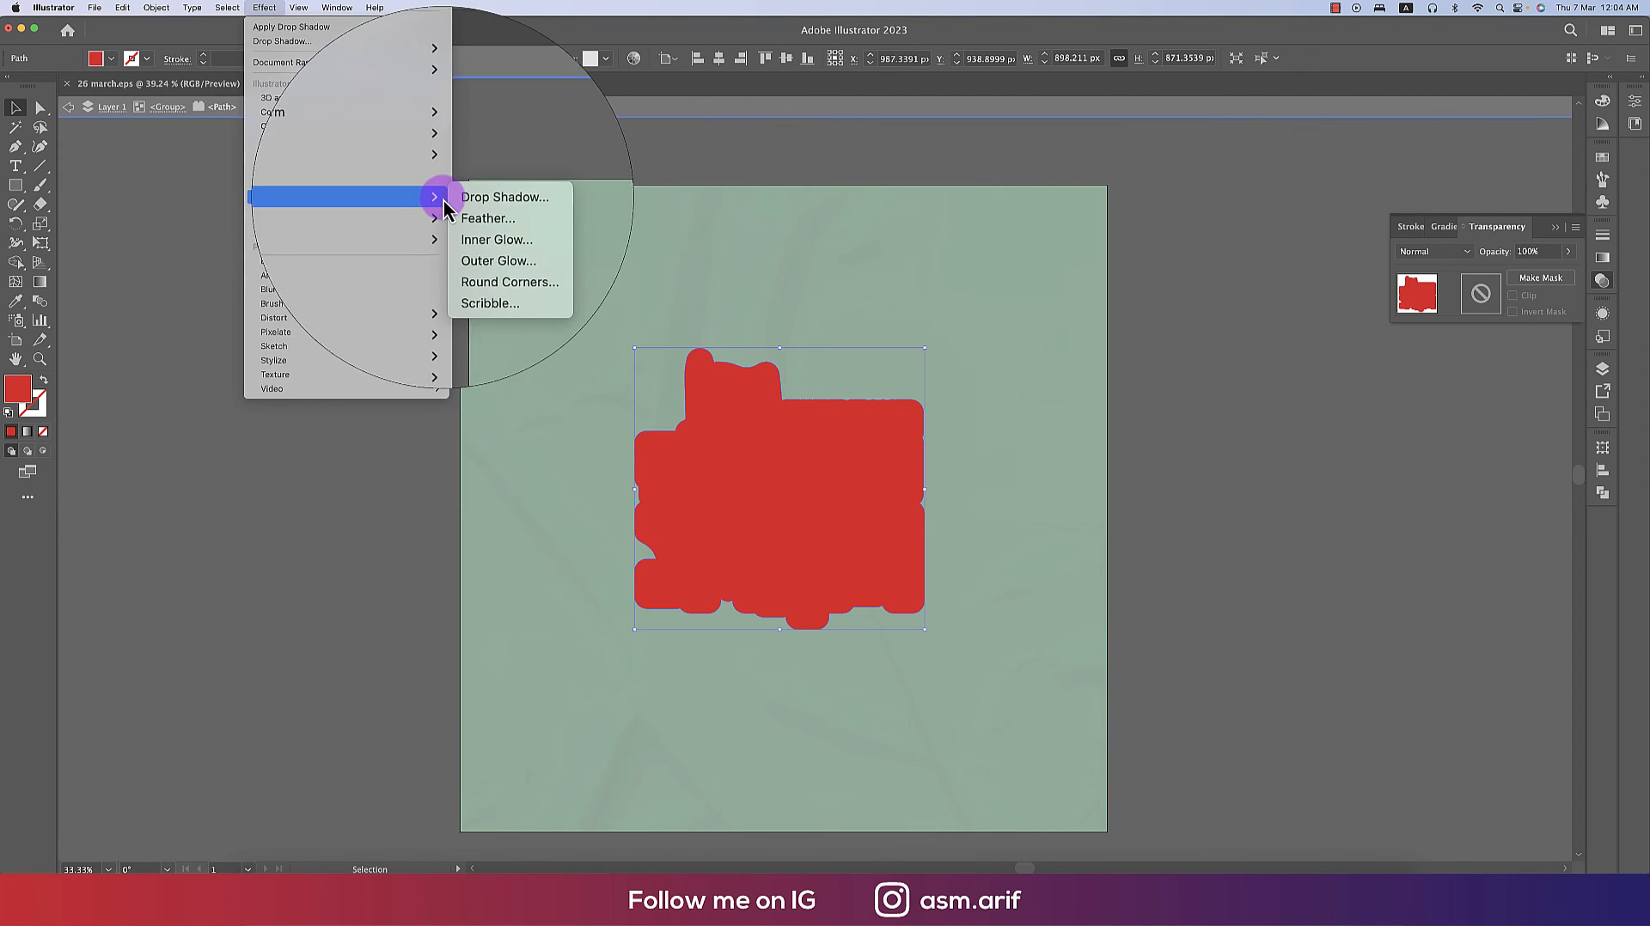
click(454, 197)
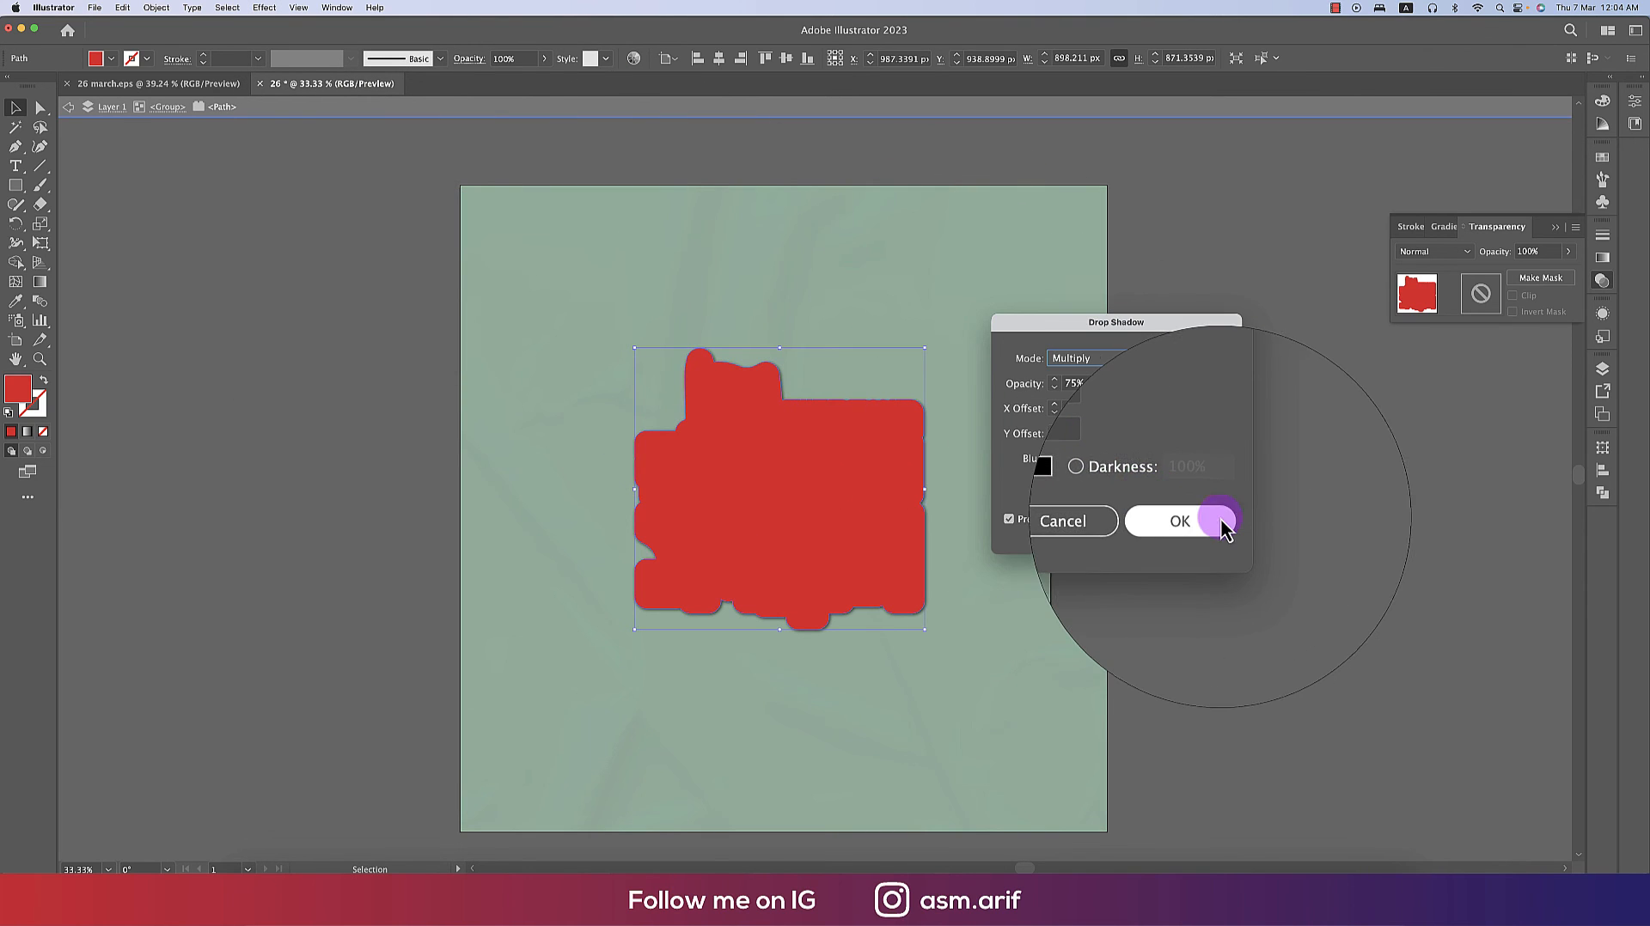
click(1218, 524)
double_click(1229, 529)
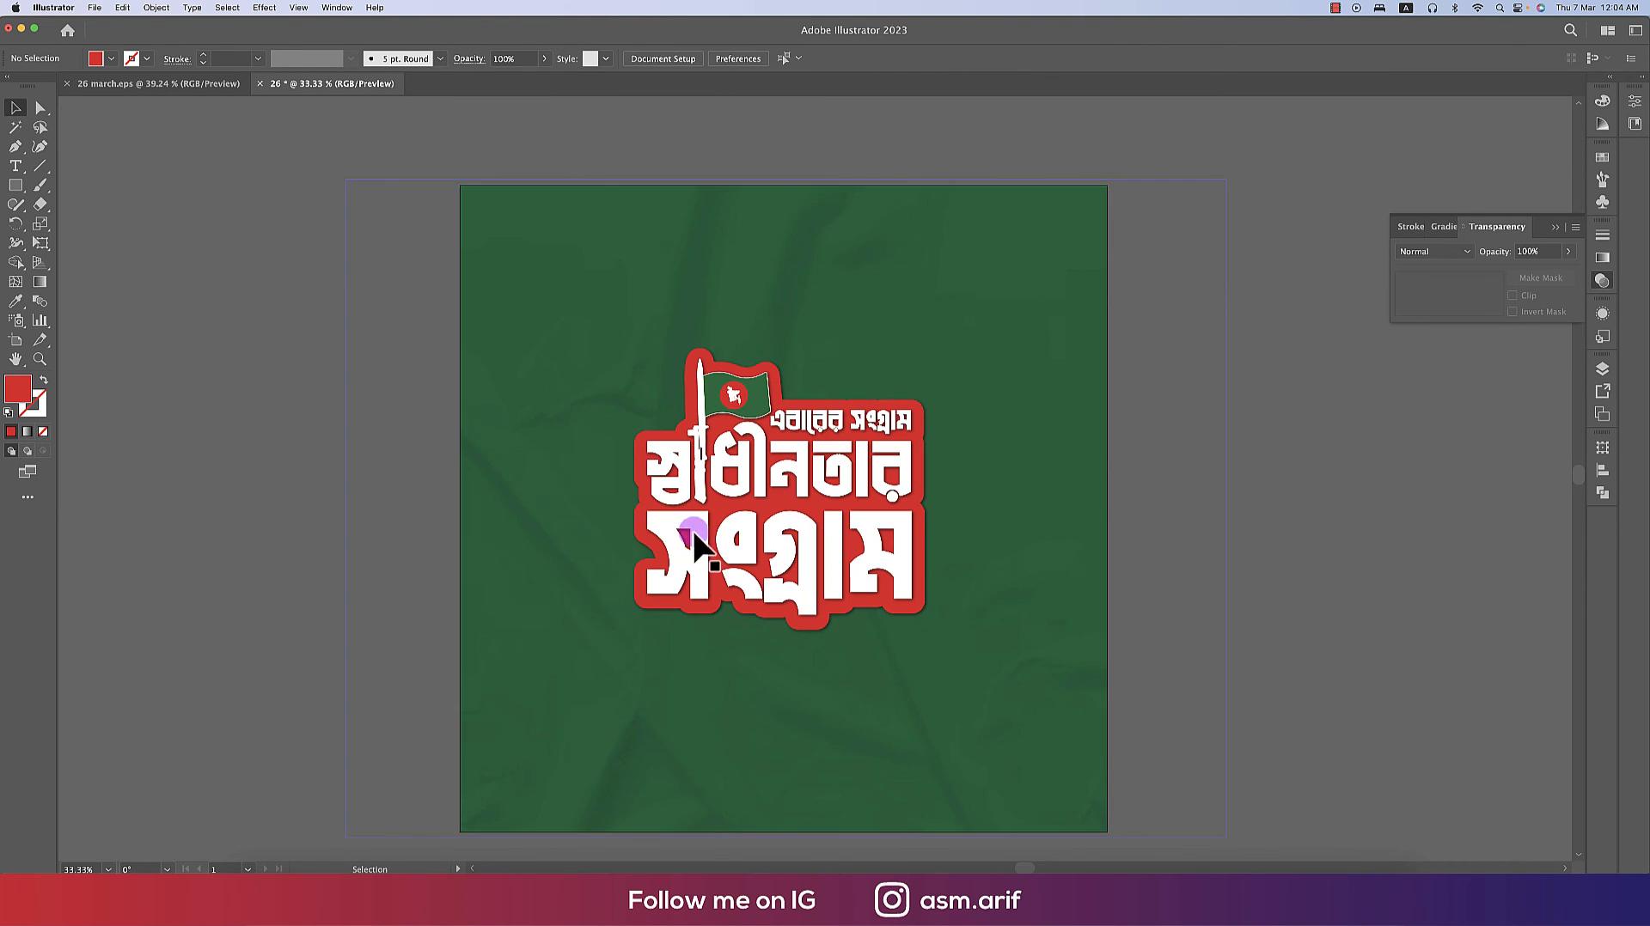
- Copy the Bengali paragraph text from the 26 march.eps document and paste it into the new document
click(169, 86)
click(919, 719)
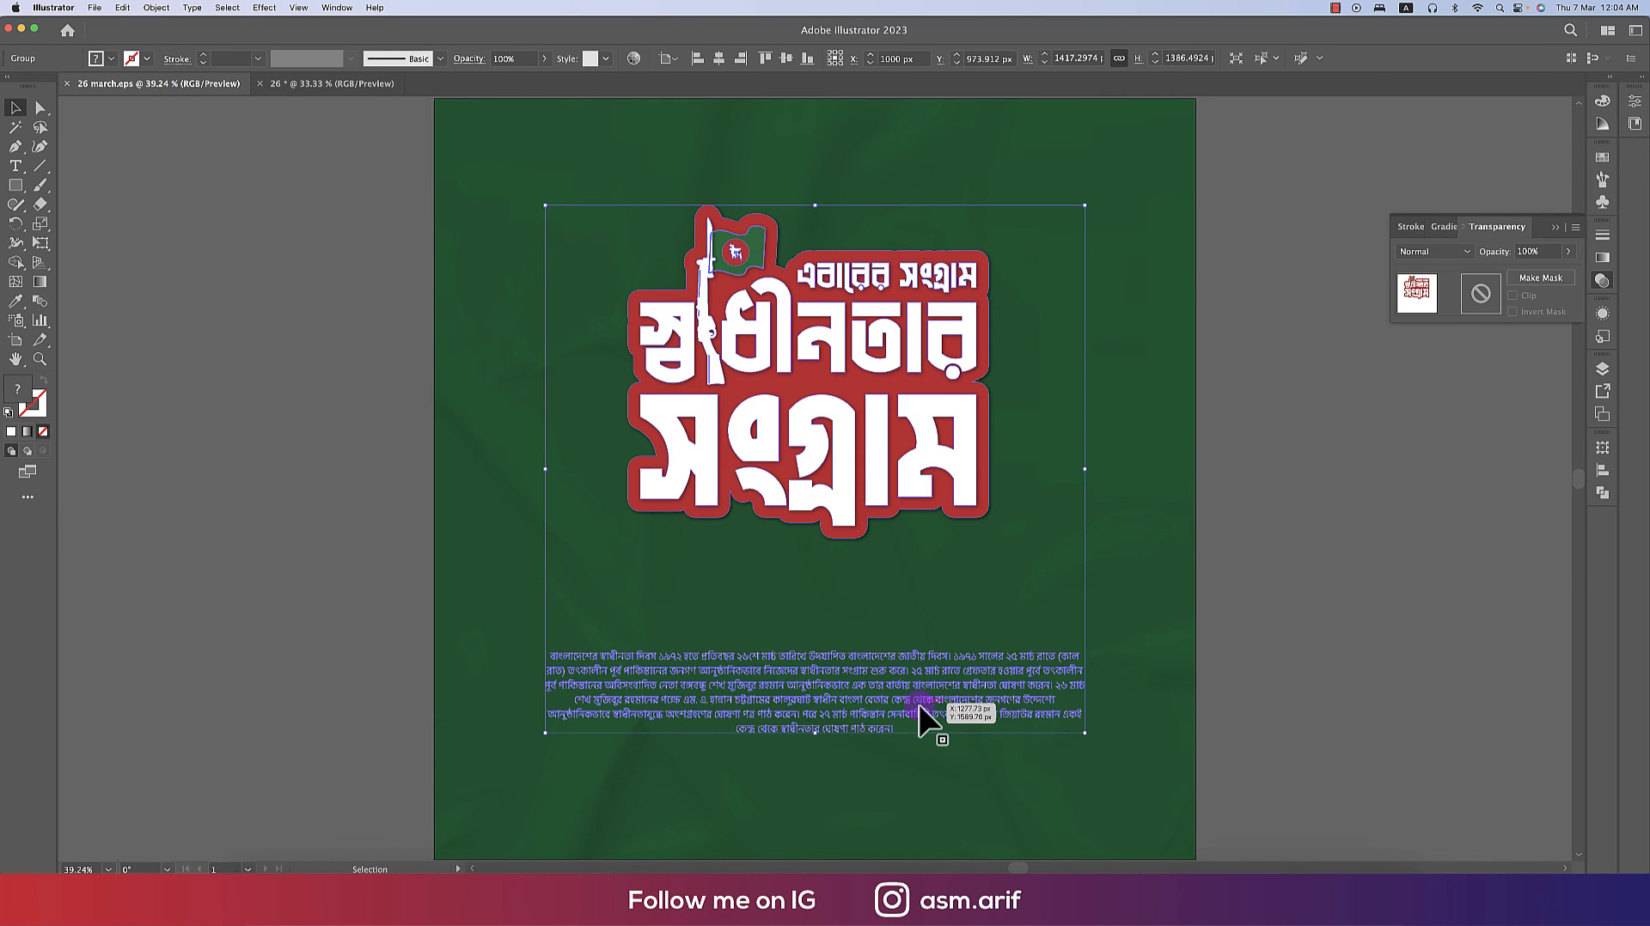
double_click(920, 705)
click(891, 701)
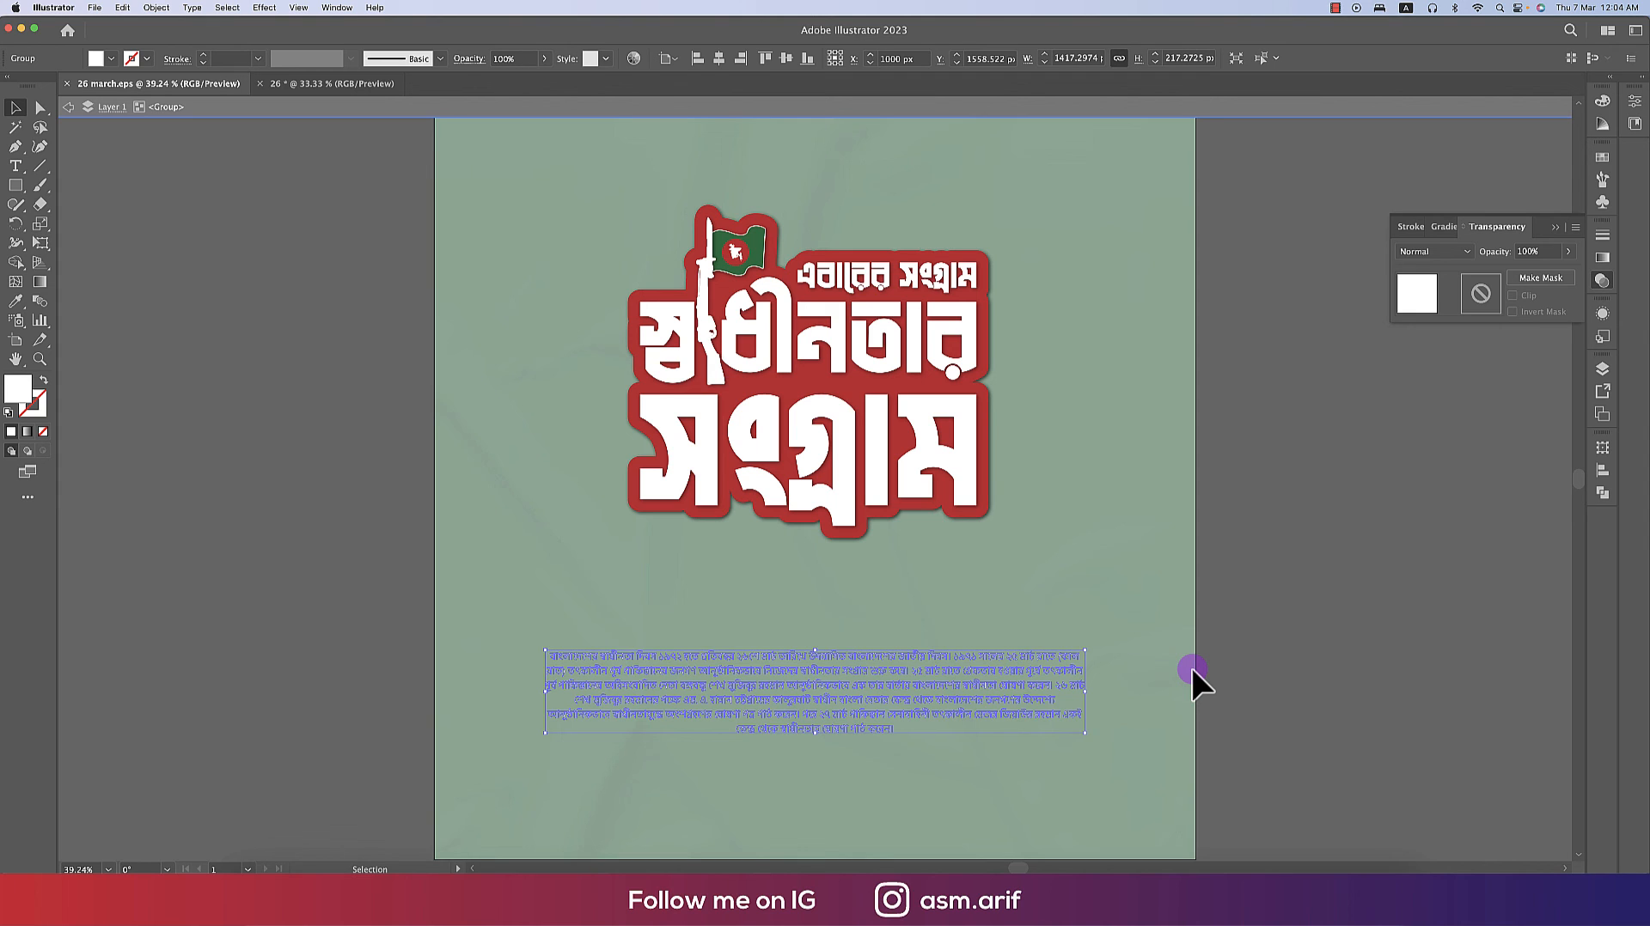
key(super+c)
click(302, 83)
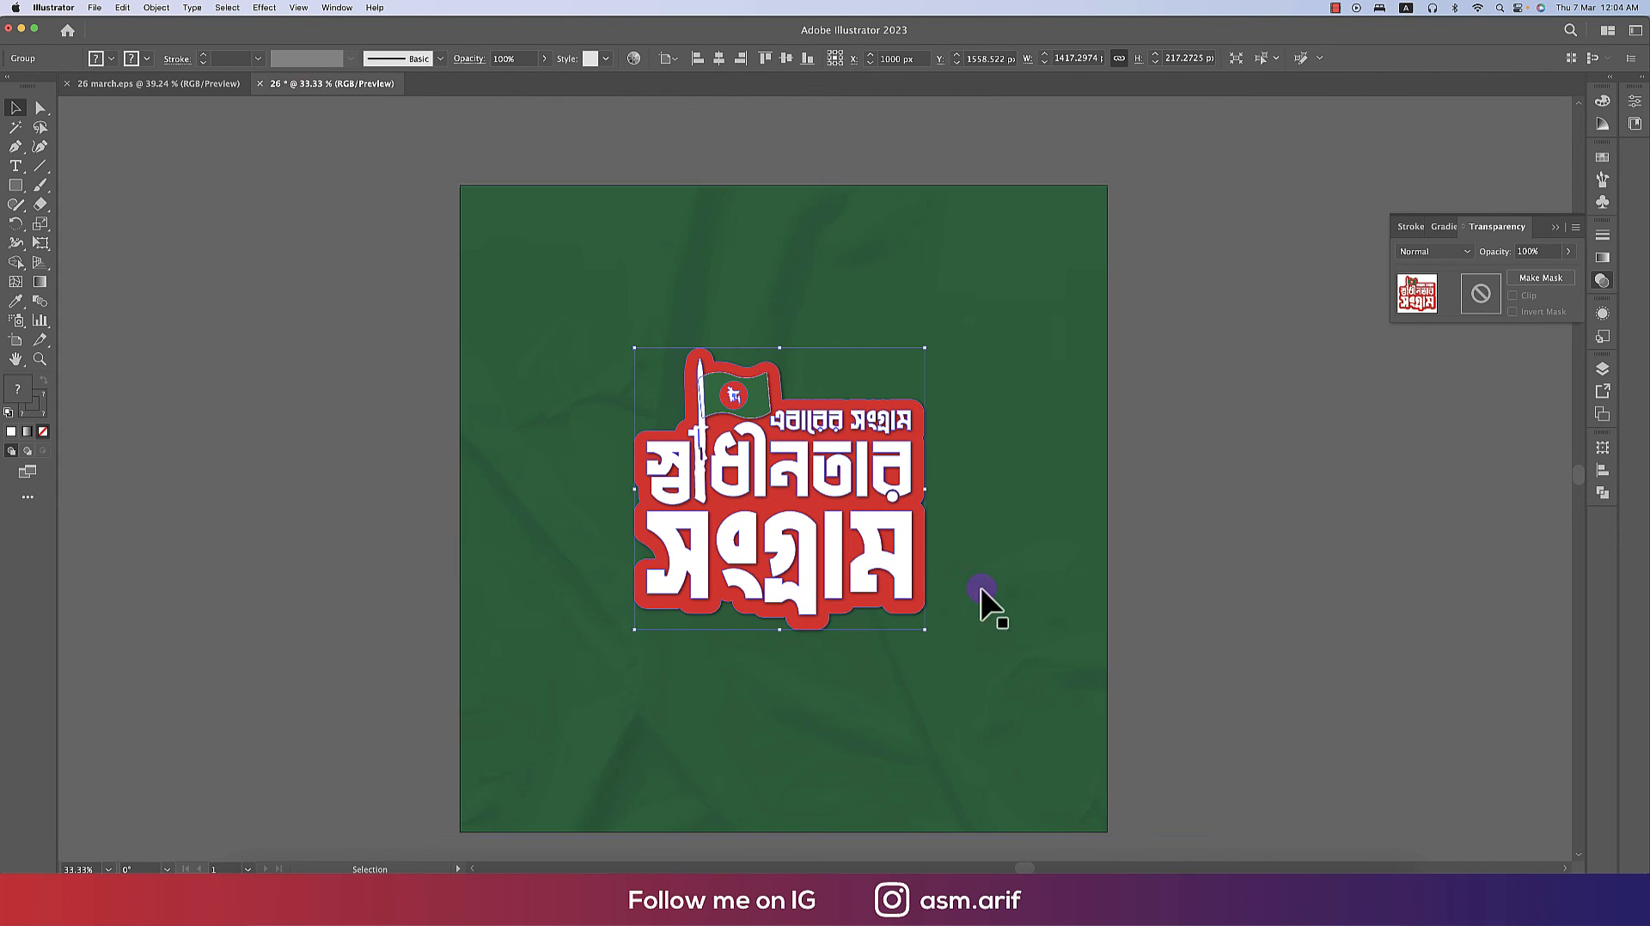
key(super+v)
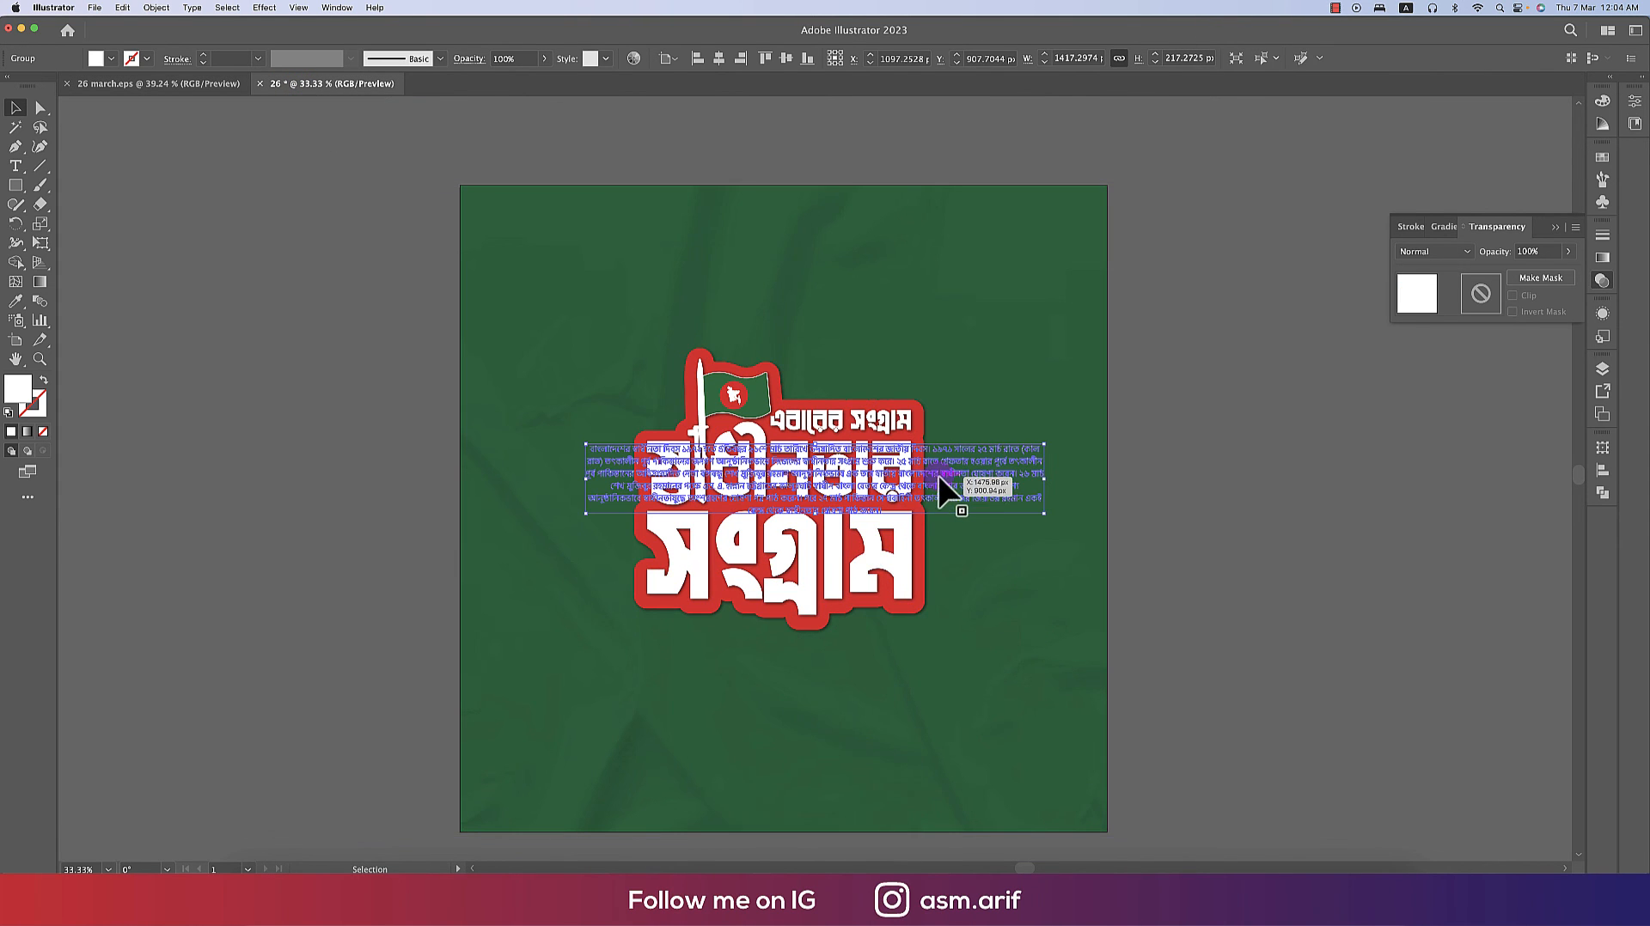
- Move the paragraph below the sticker and centre it horizontally on the background
drag(943, 482, 901, 710)
click(1053, 580)
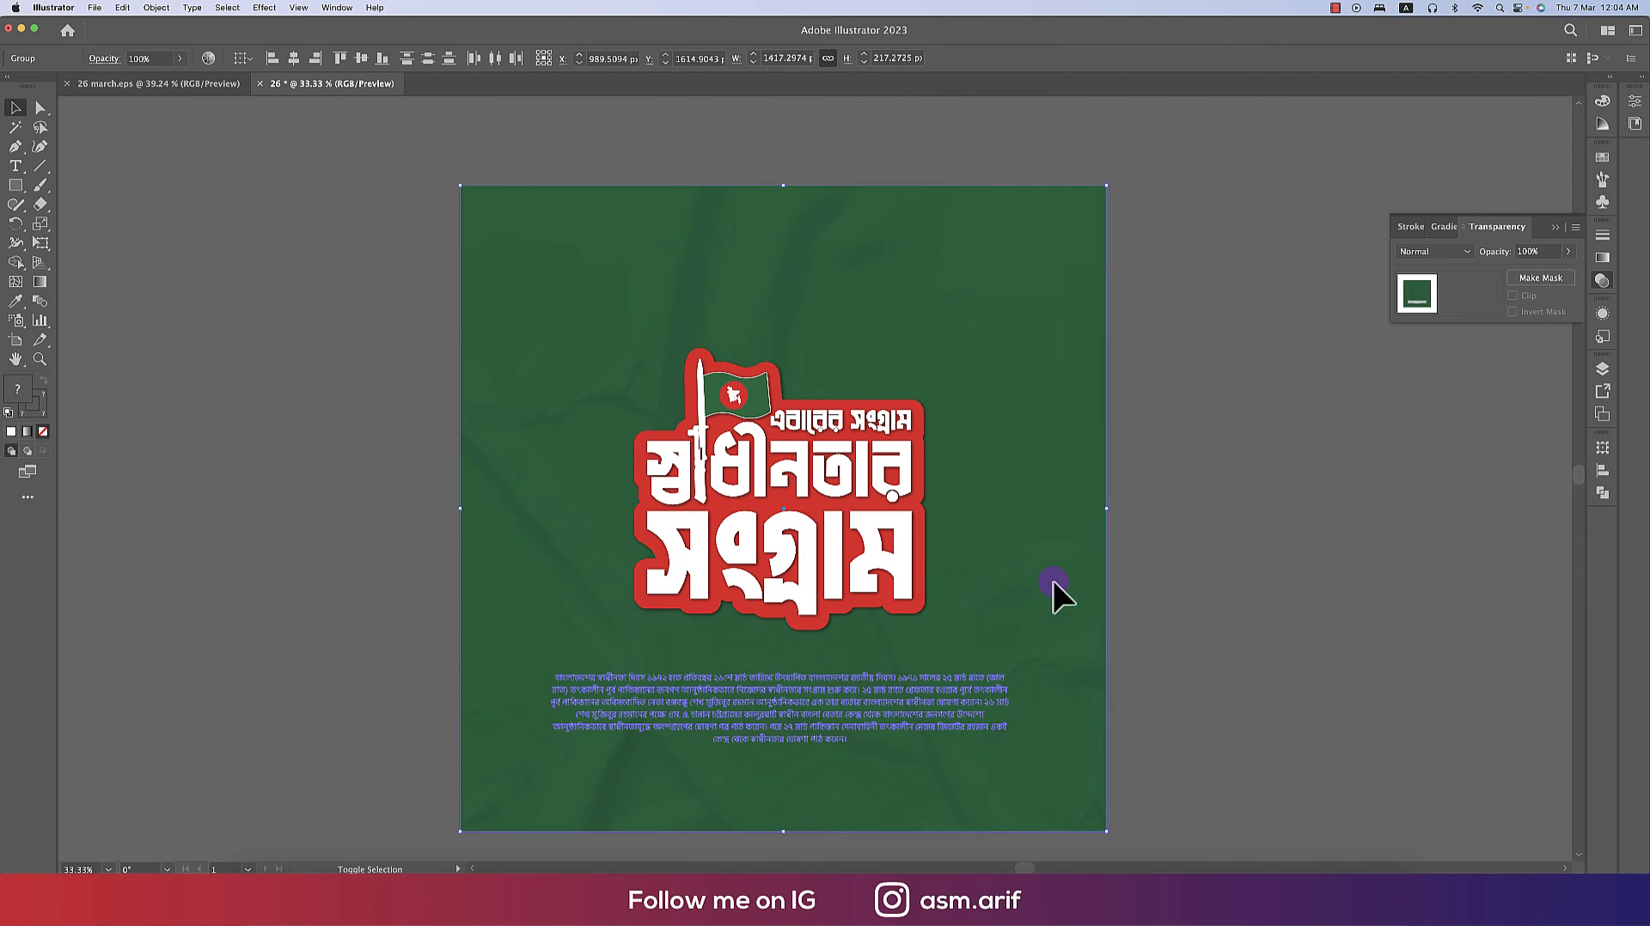
click(695, 205)
click(293, 58)
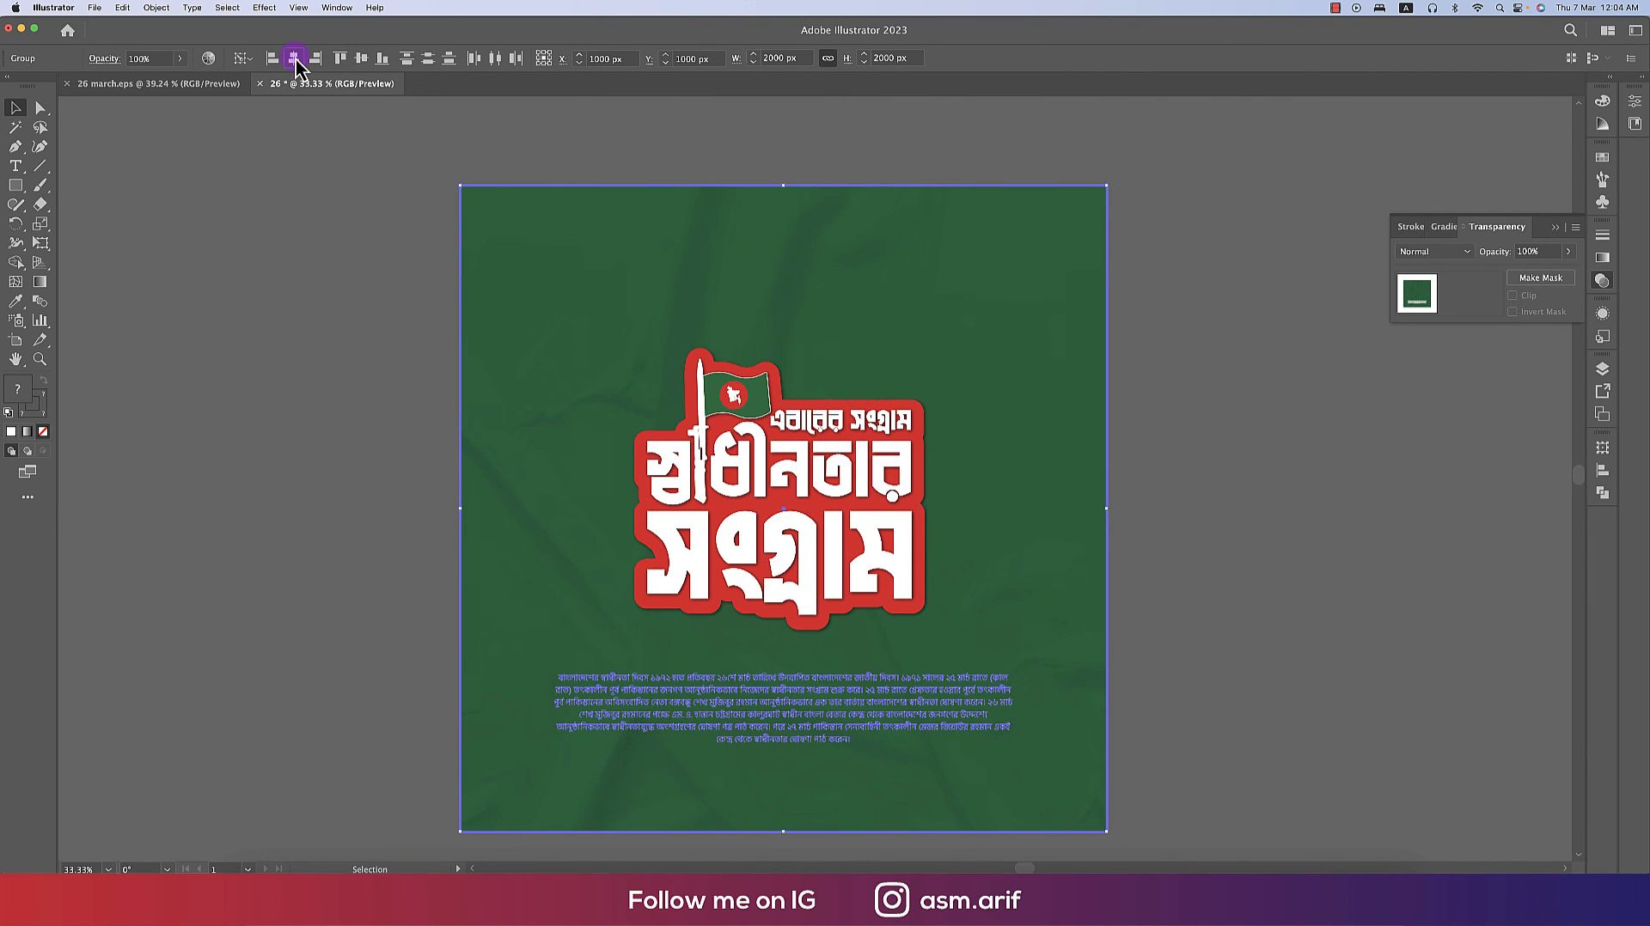
click(1215, 636)
- Nudge the paragraph slightly lower and recentre it horizontally on the background
click(889, 556)
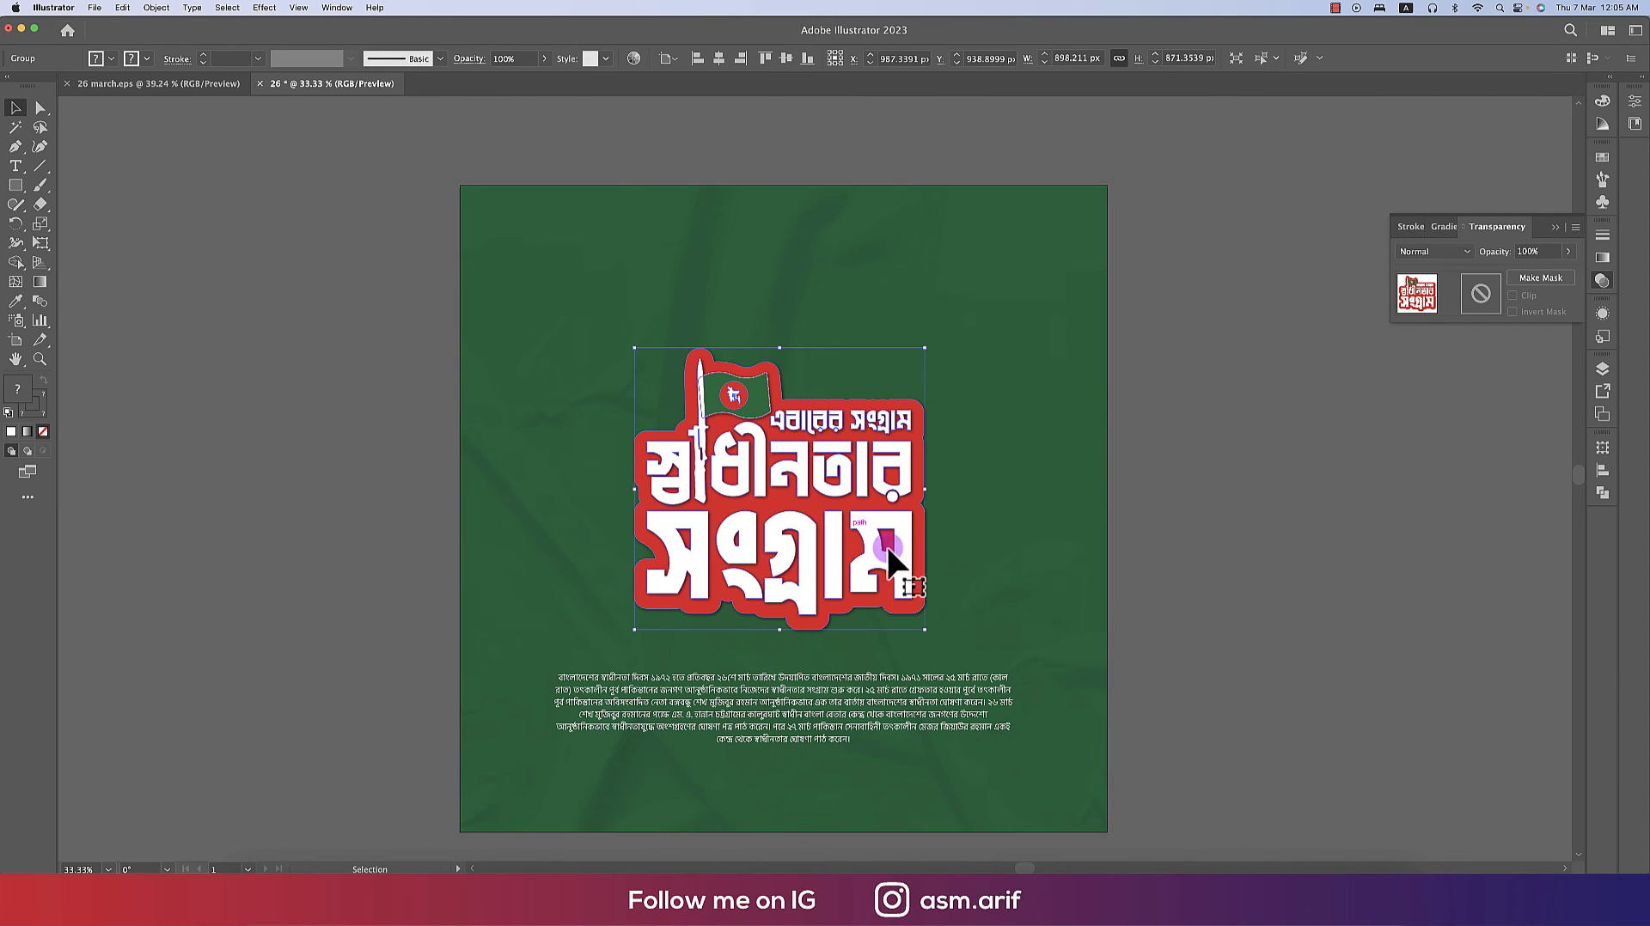
click(889, 693)
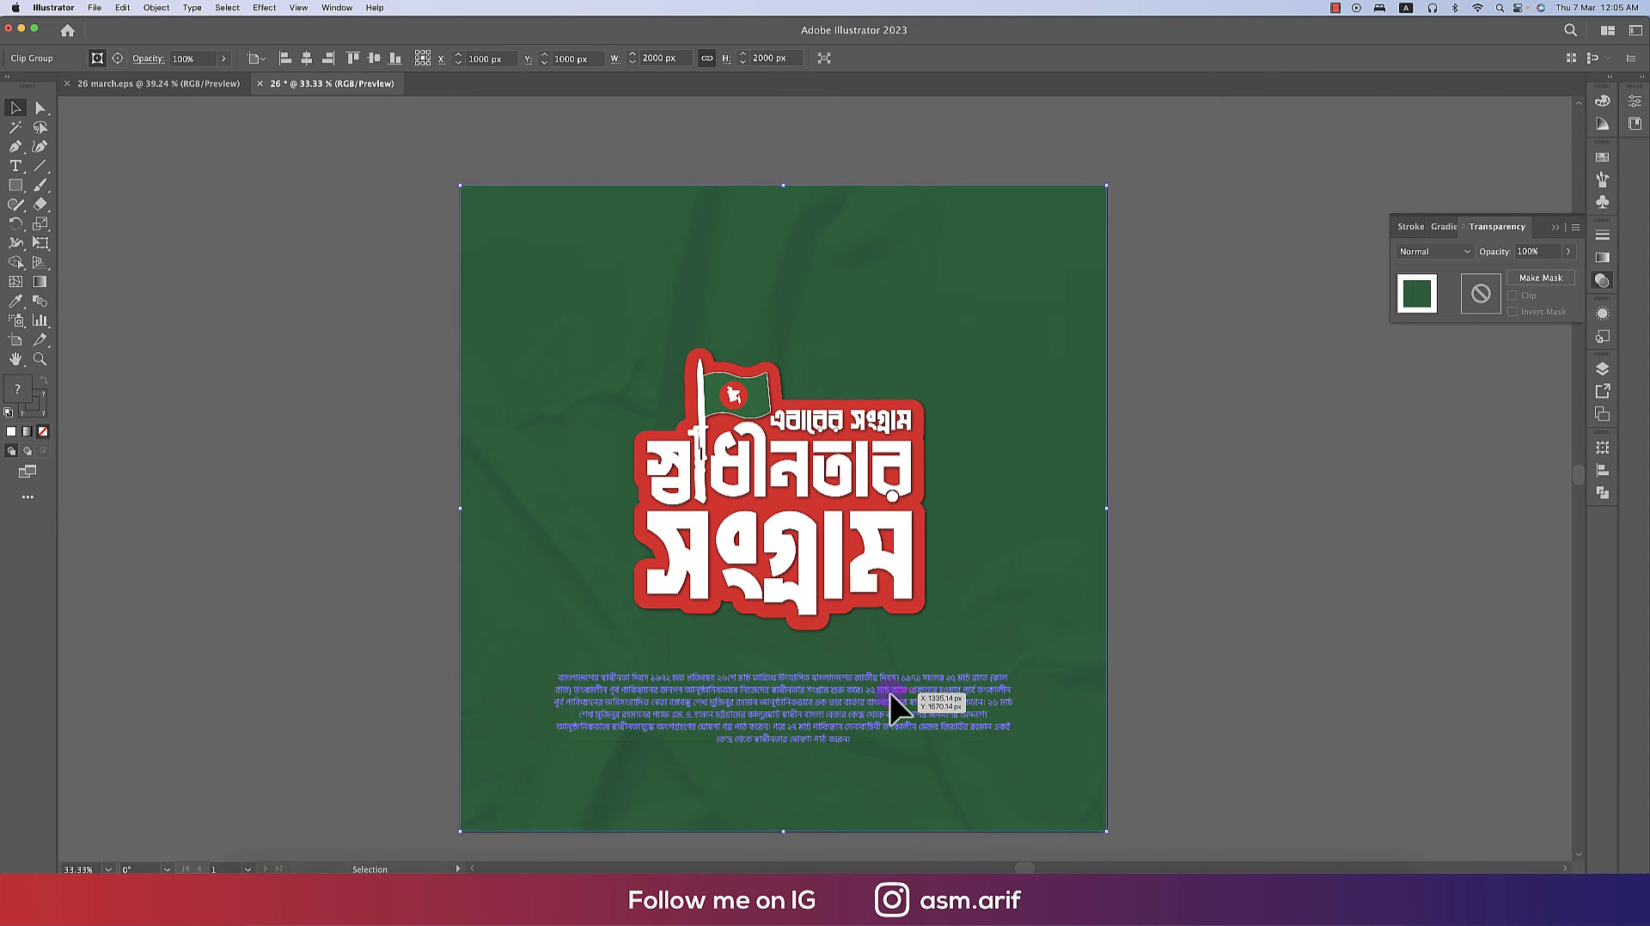
drag(1012, 713, 959, 749)
click(1039, 687)
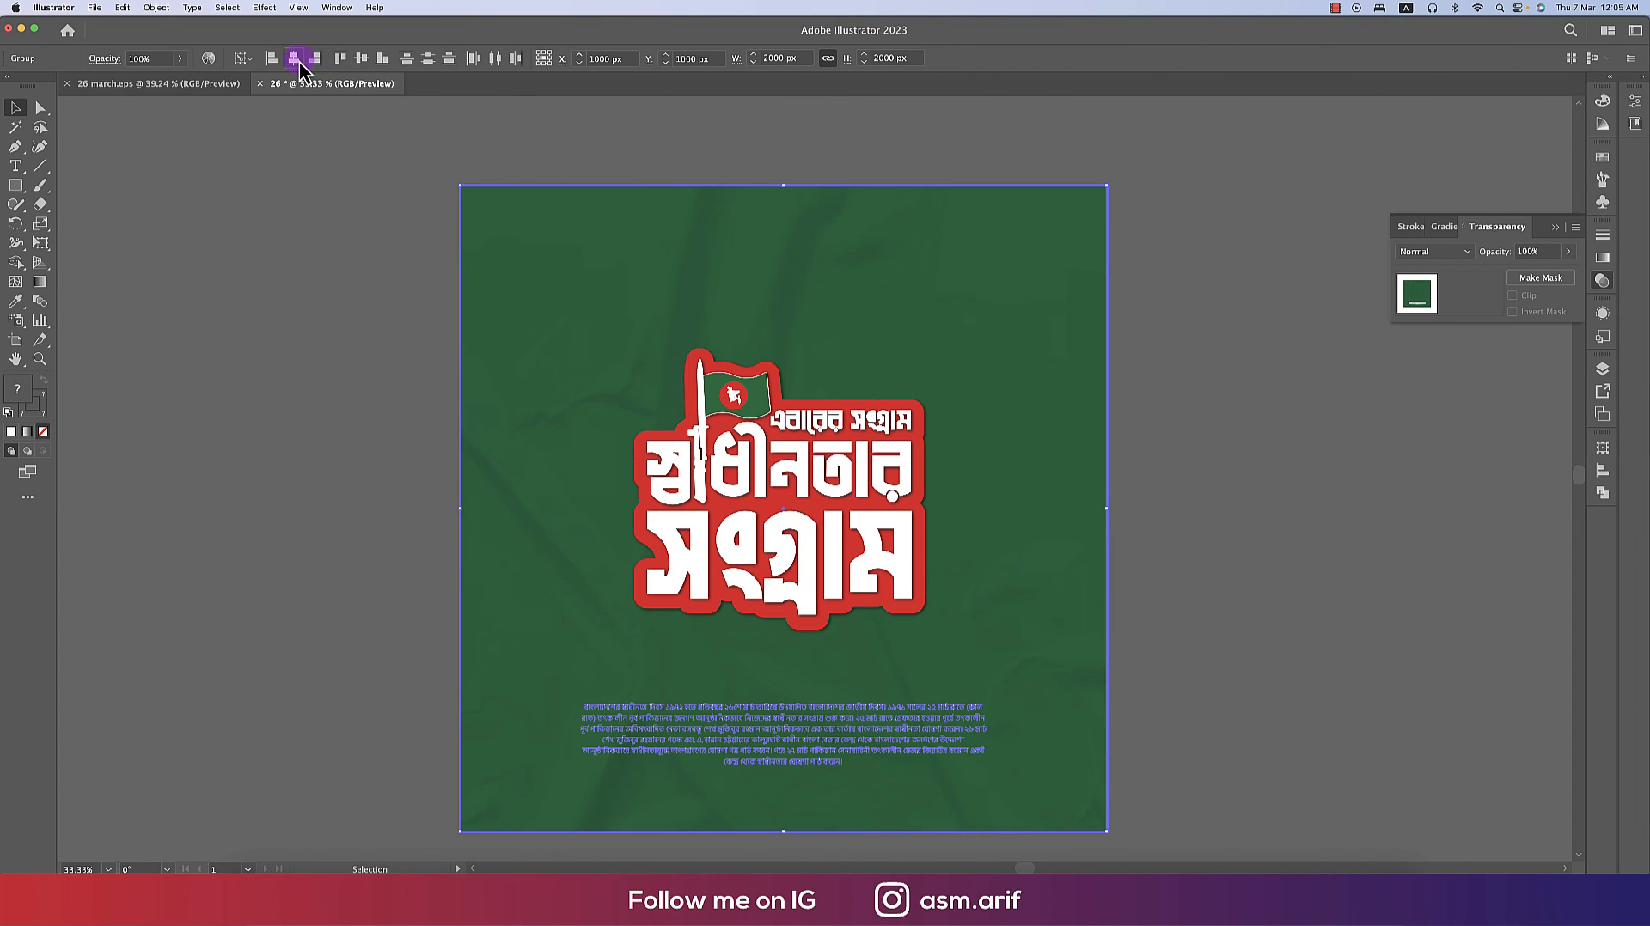
click(1146, 537)
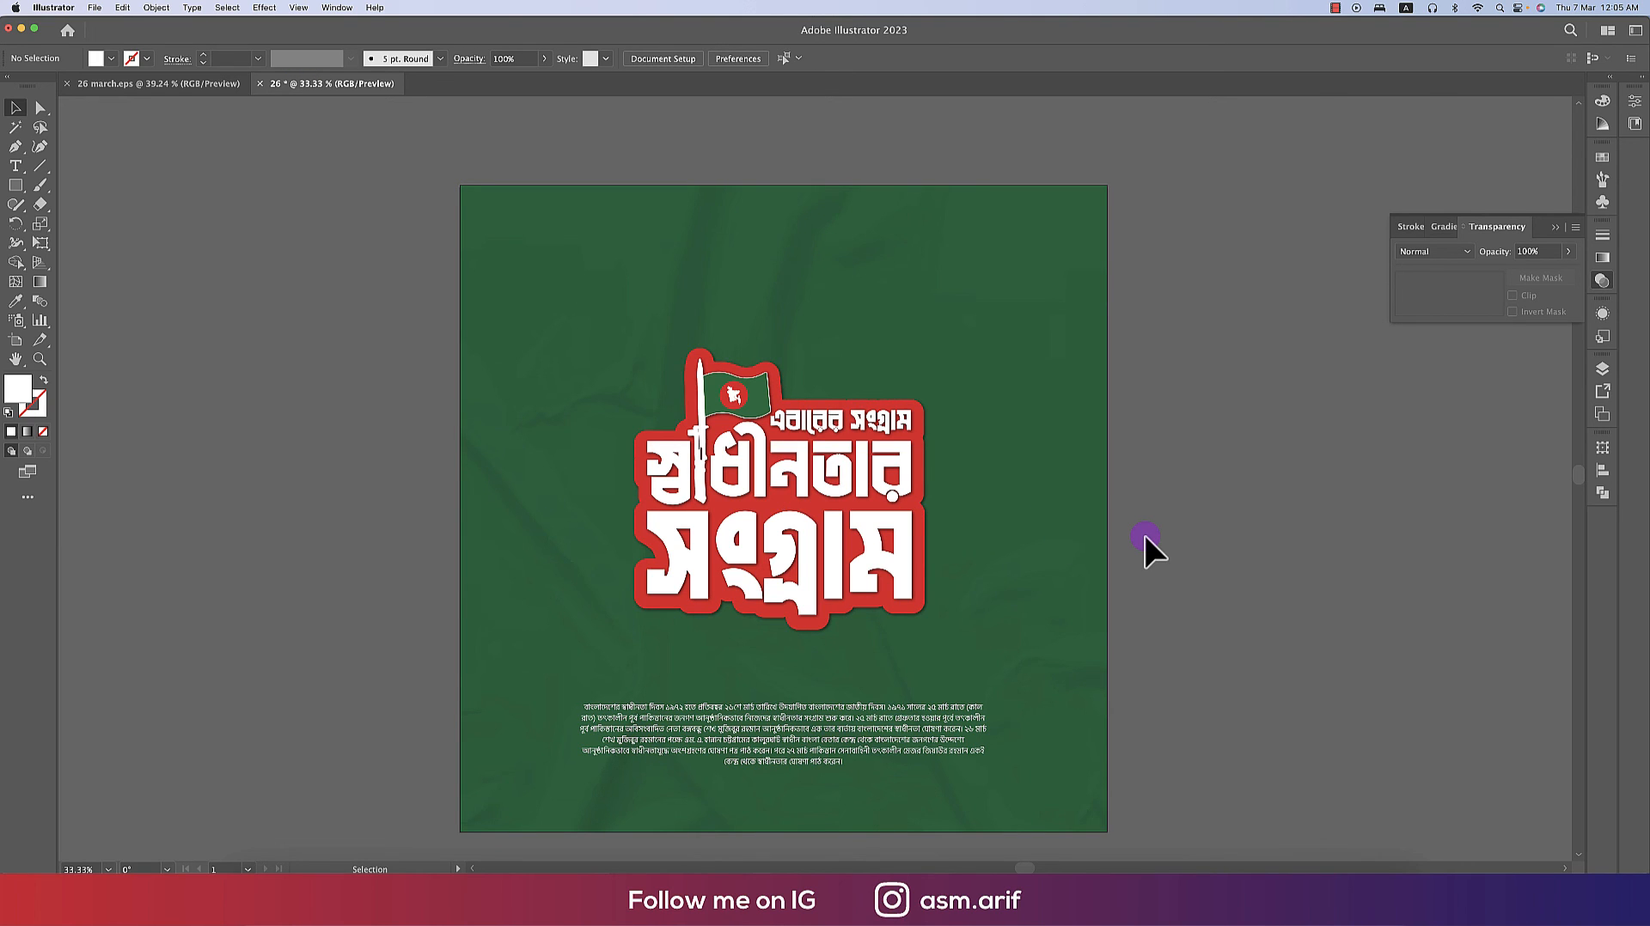